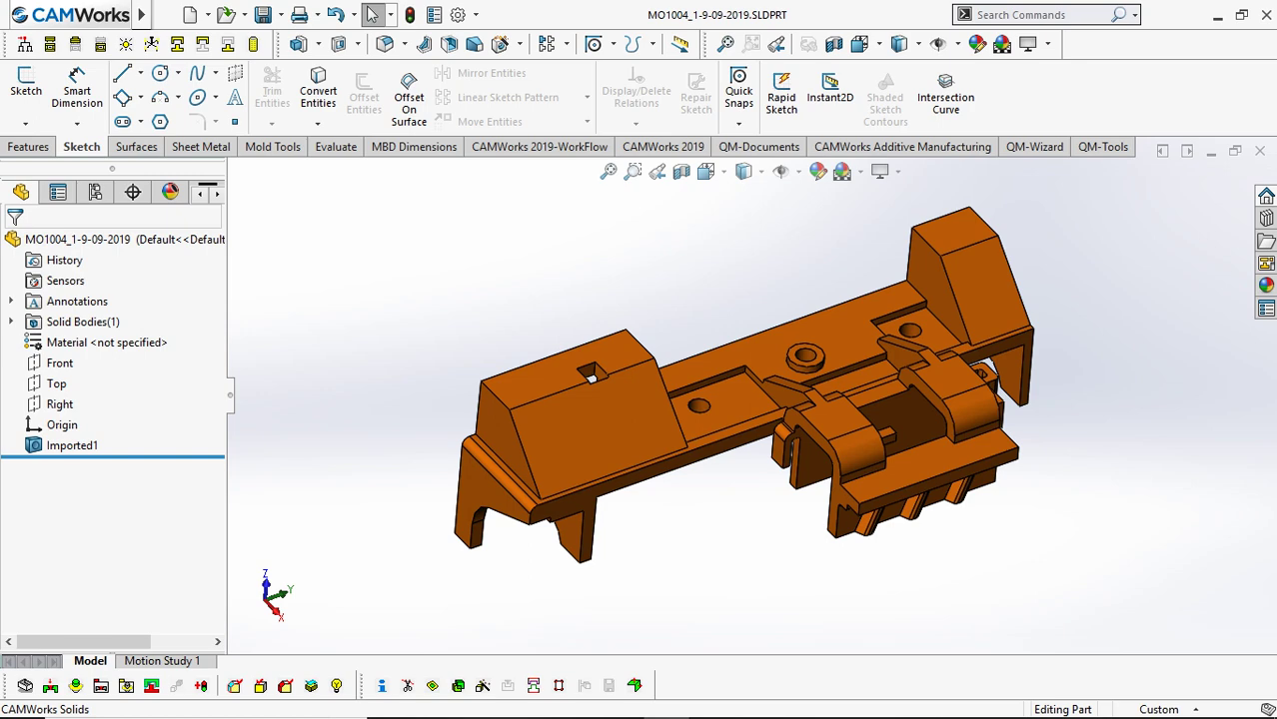
pyautogui.moveTo(759, 330); pyautogui.dragTo(715, 395, button='middle')
pyautogui.scroll(-5, 780, 428)
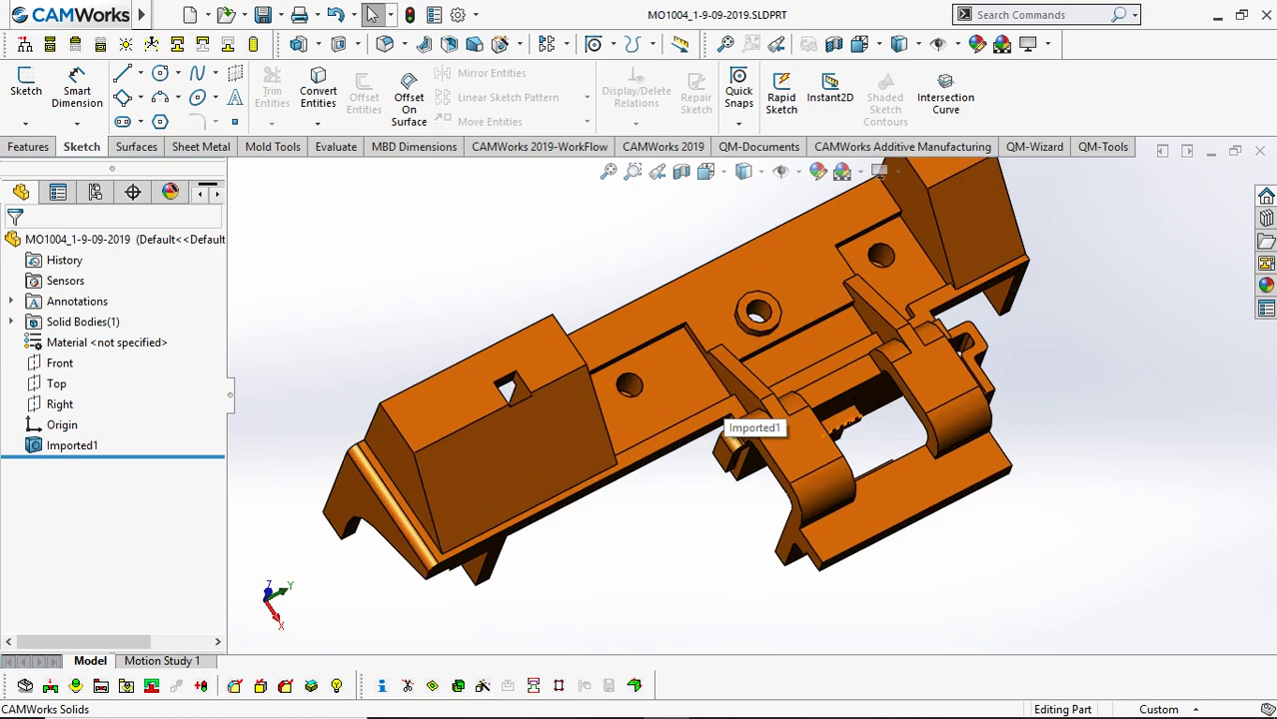
pyautogui.scroll(5, 779, 427)
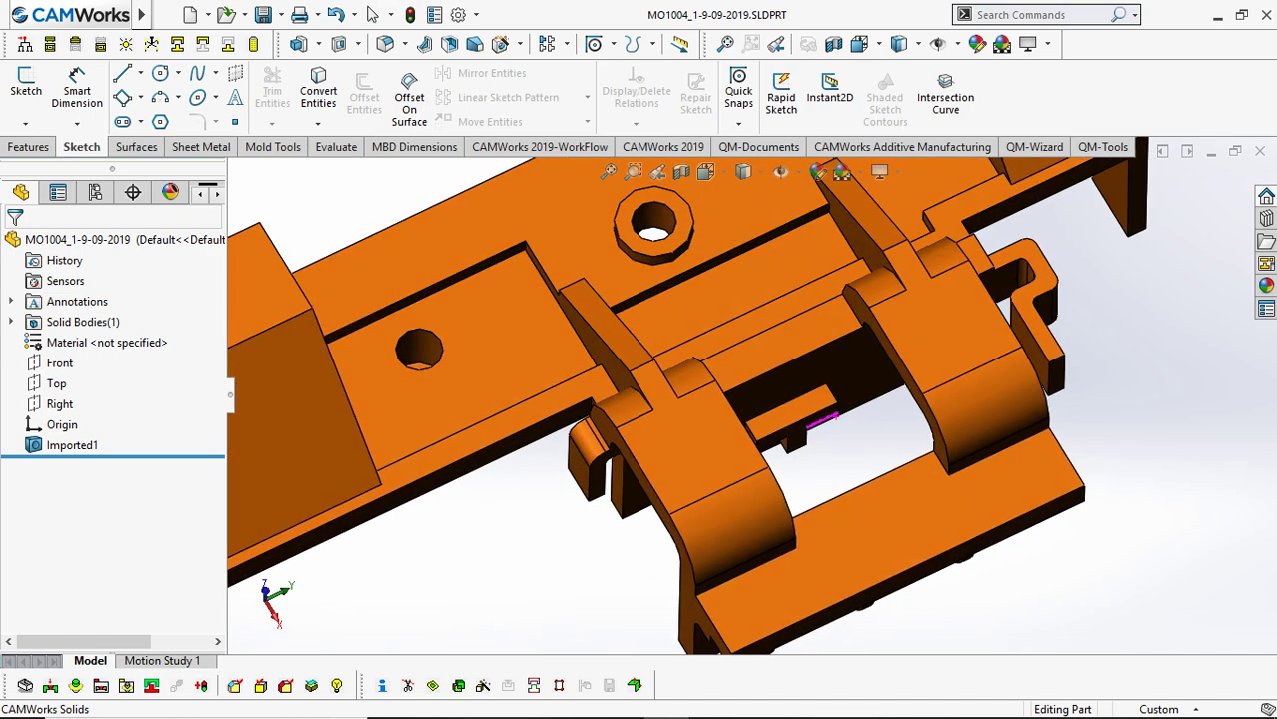
pyautogui.scroll(3, 725, 400)
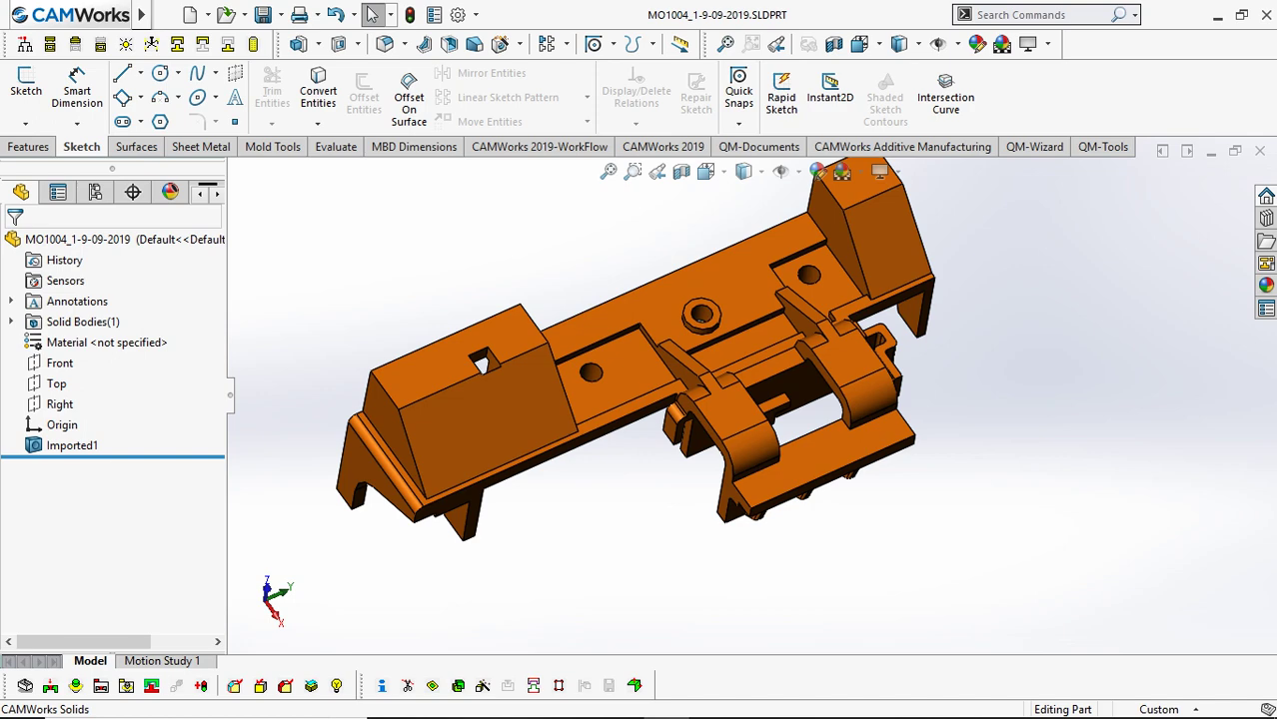
# Create a new part document and insert the open MO1004_1-9-09-2019 part into it at the origin.
pyautogui.hotkey('ctrl', 'n')
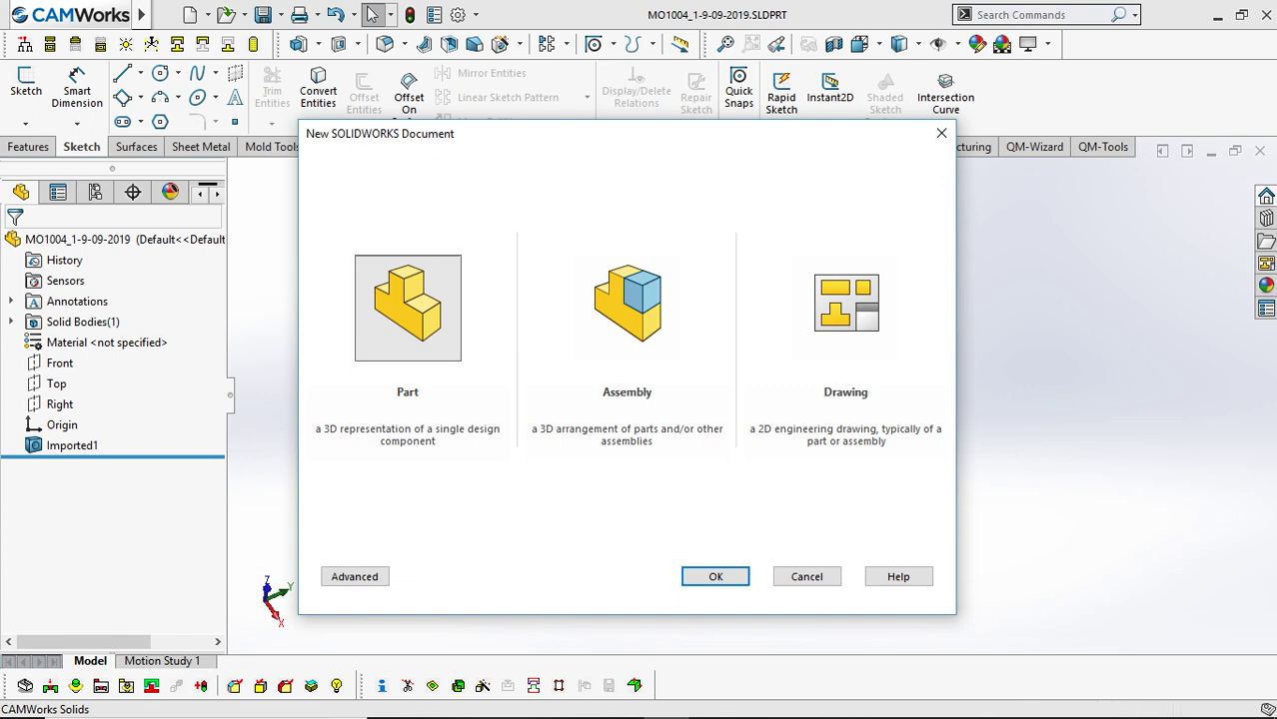
pyautogui.press('Return')
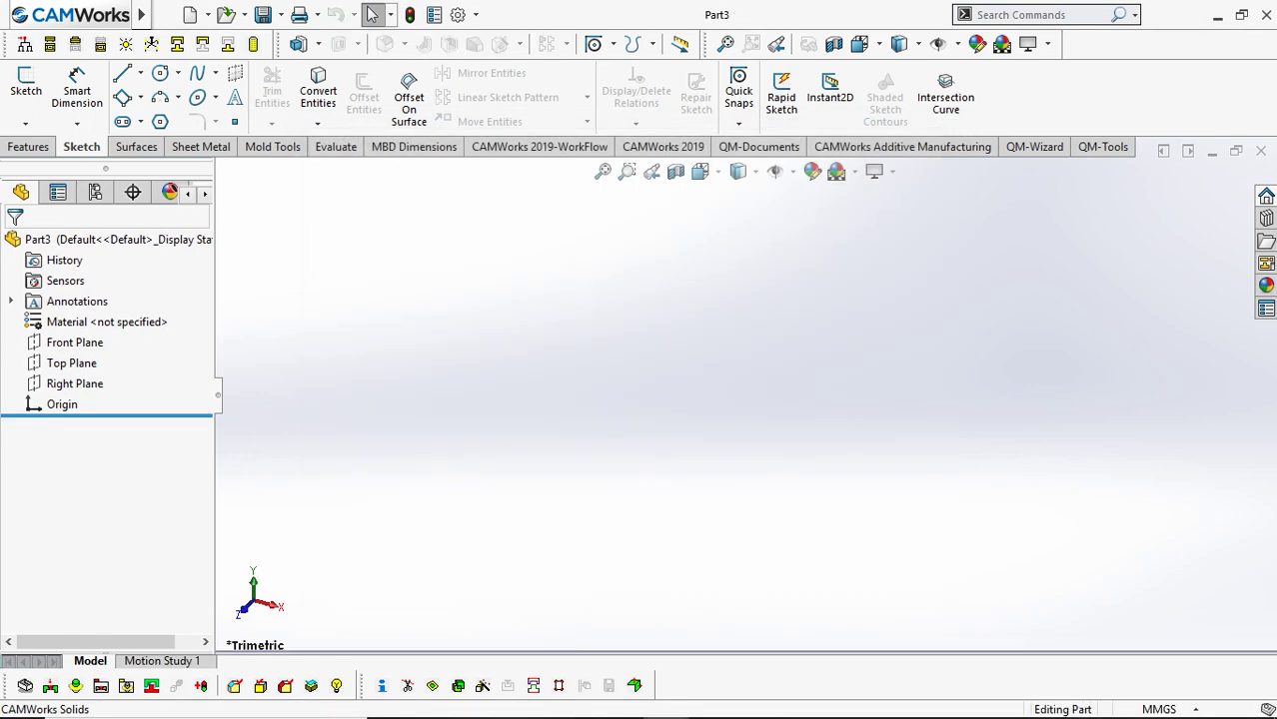
pyautogui.press('s')
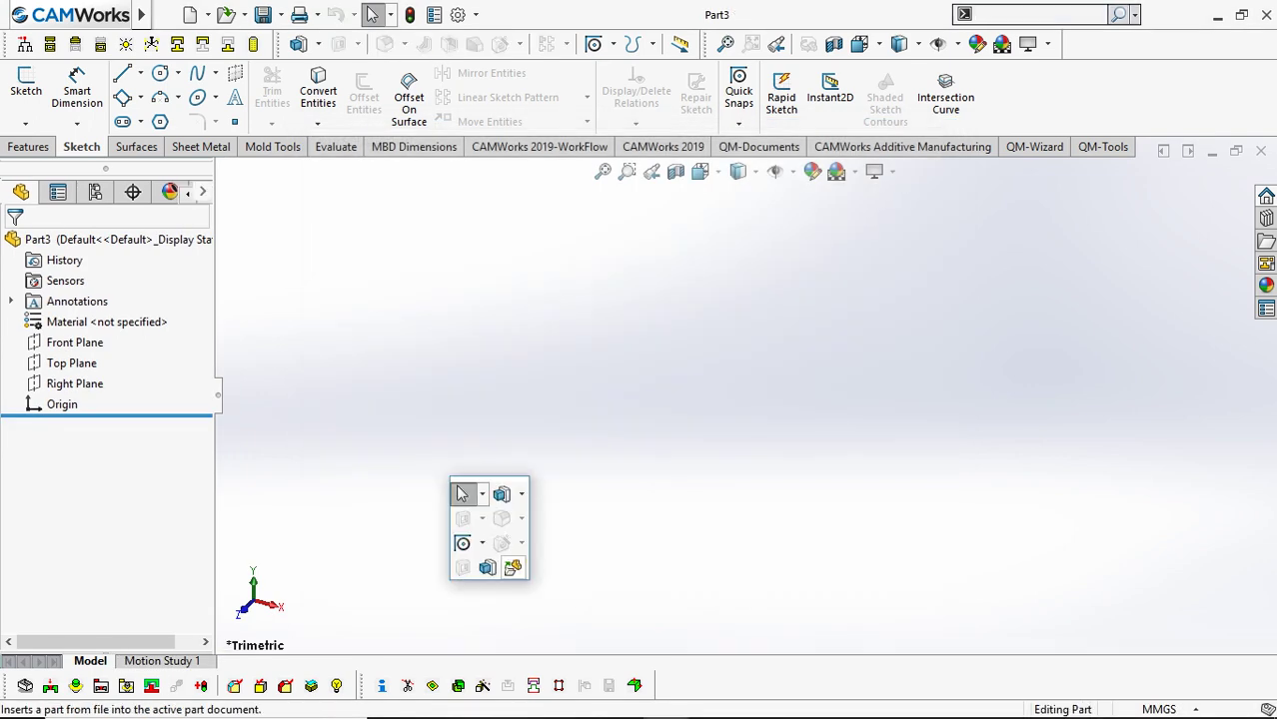
pyautogui.click(462, 493)
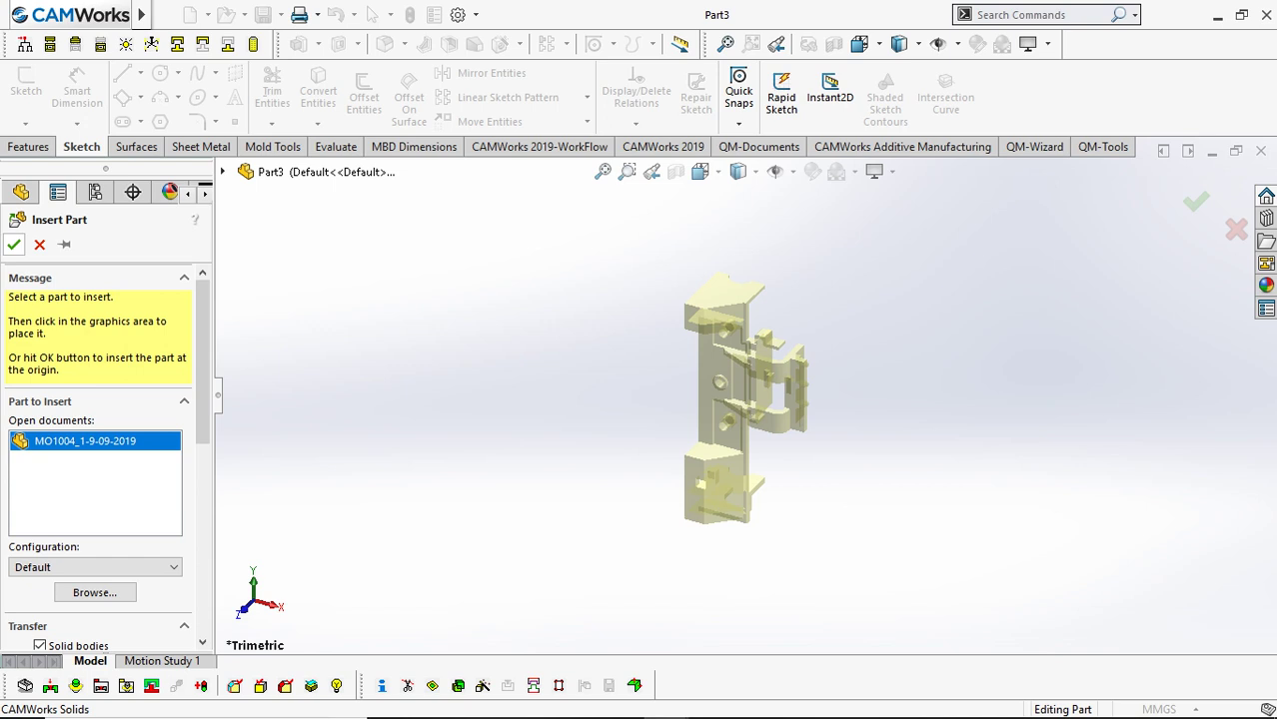
pyautogui.click(14, 244)
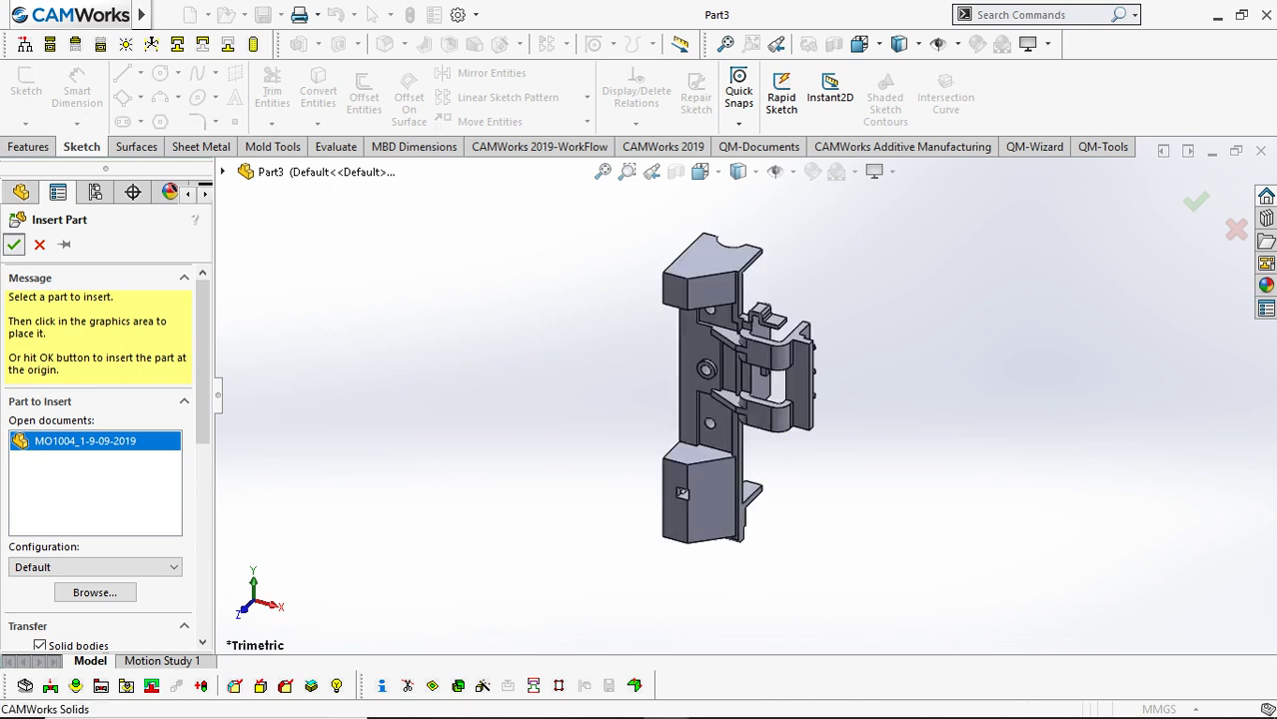
# Save the new part as MO1004_1-9-09-2019-ref.SLDPRT in the 3dquickmold 9-09-2019 folder, replacing the existing file.
pyautogui.scroll(3, 799, 372)
pyautogui.scroll(-3, 811, 375)
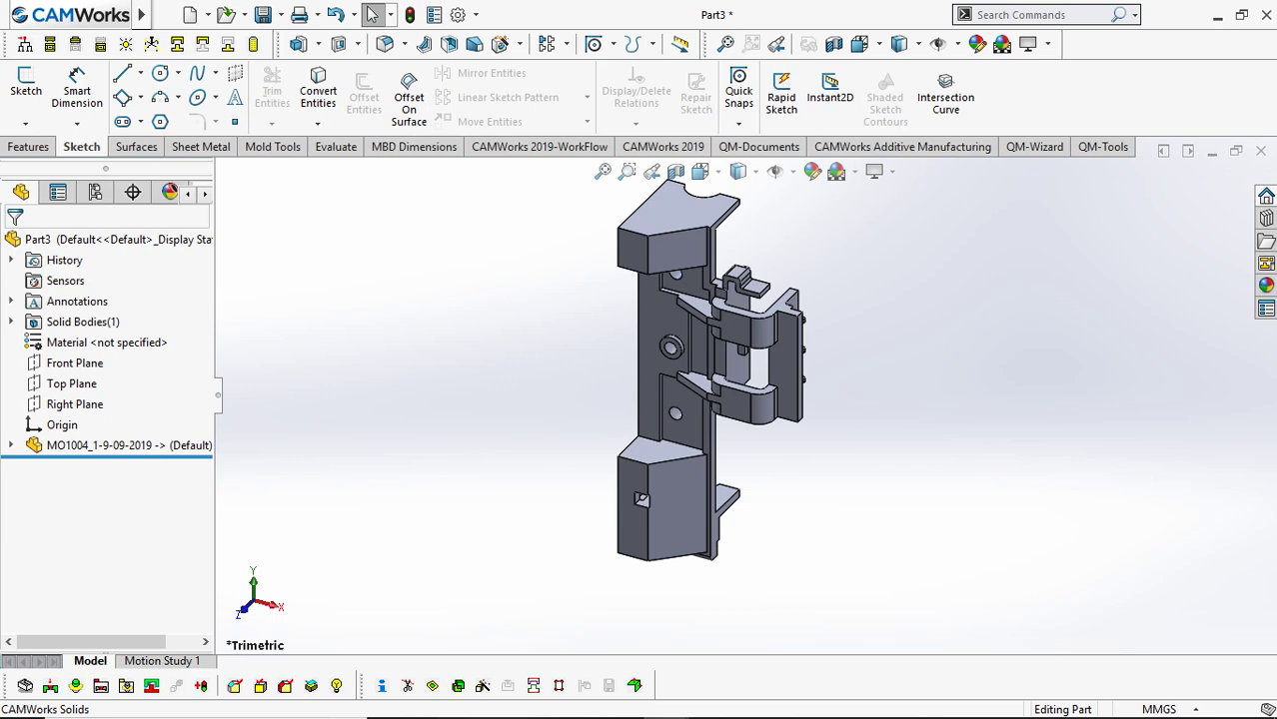
pyautogui.click(263, 14)
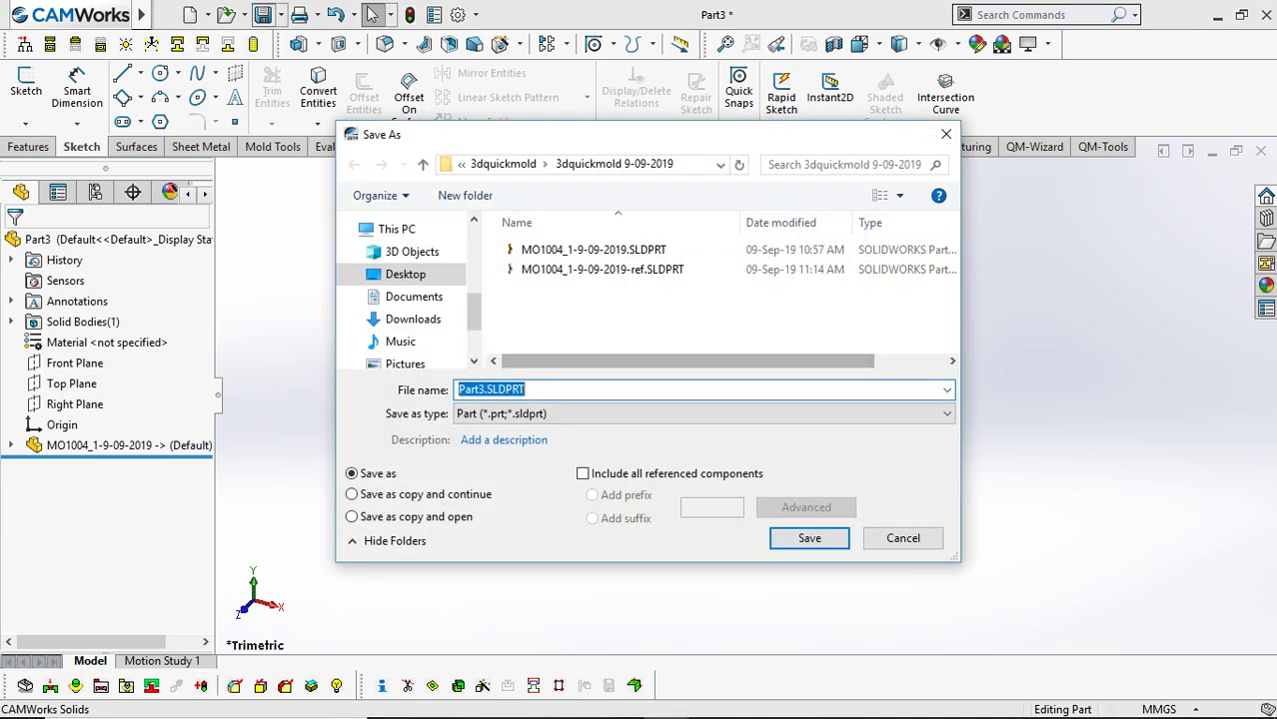
pyautogui.click(603, 268)
pyautogui.click(809, 537)
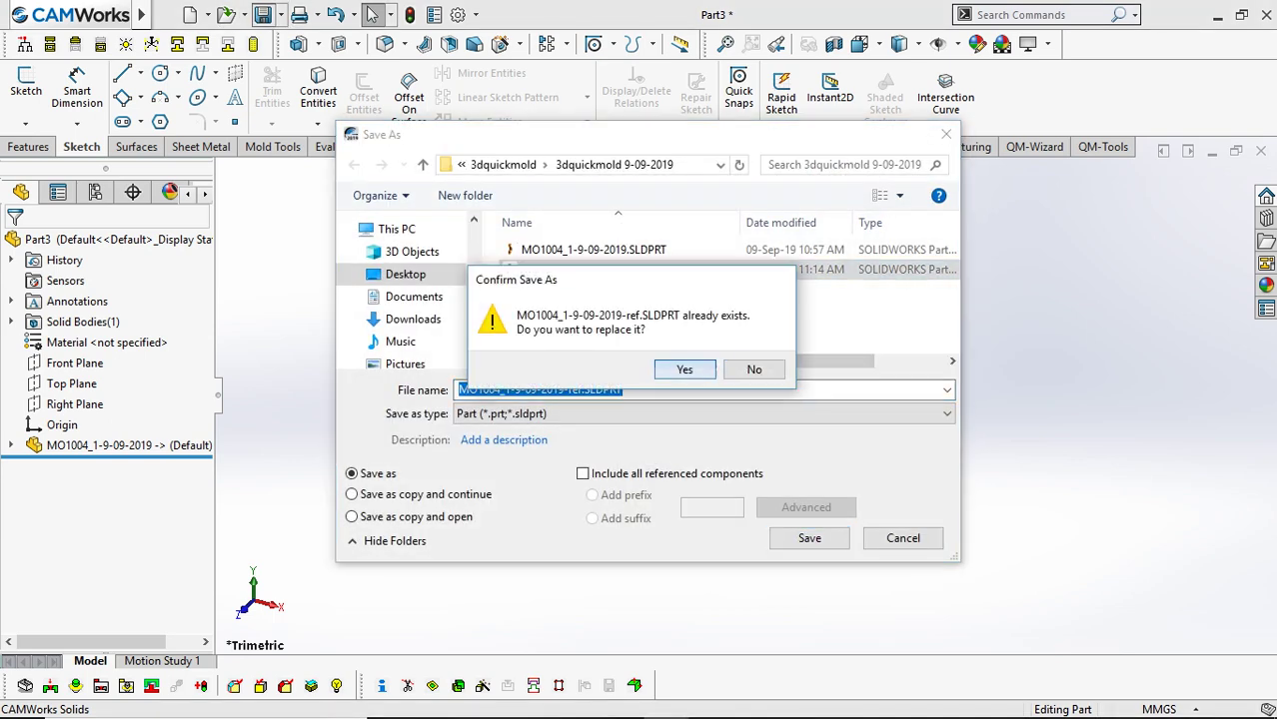
pyautogui.click(681, 367)
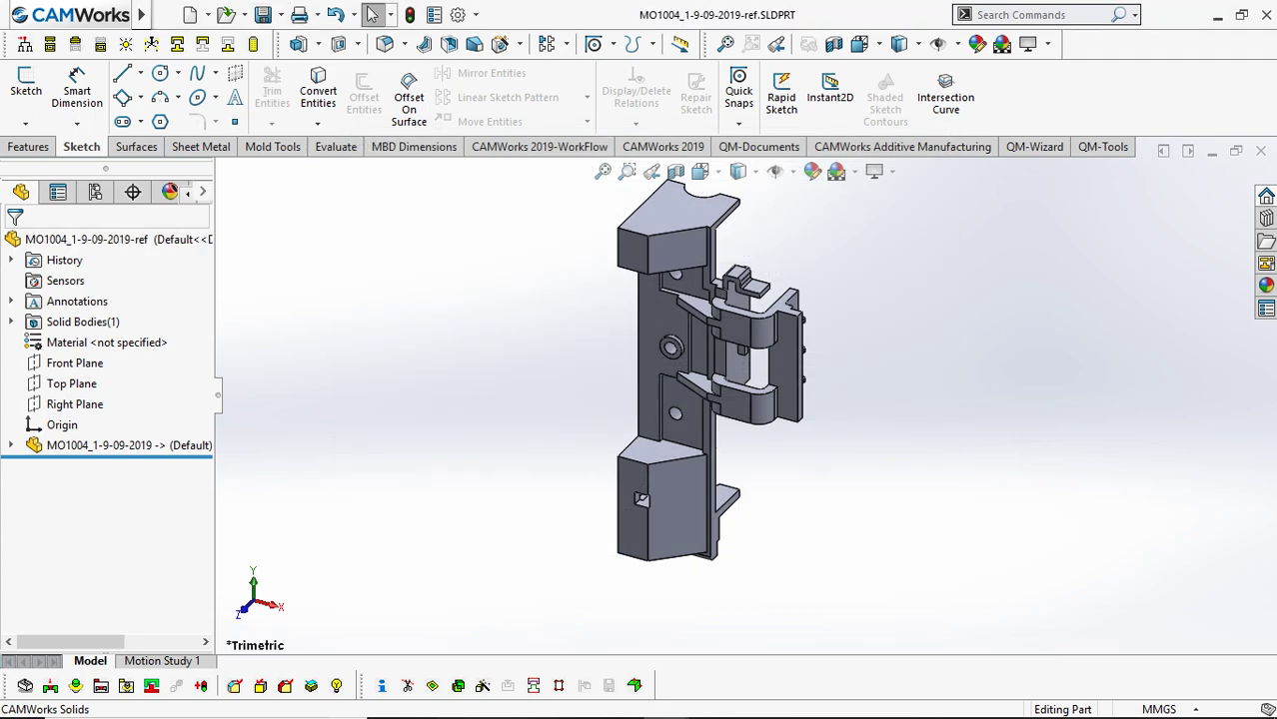
# Start a 3DQuickMold product shrinkage on the inserted body, scaled about the Origin.
pyautogui.moveTo(712, 419); pyautogui.dragTo(674, 449, button='middle')
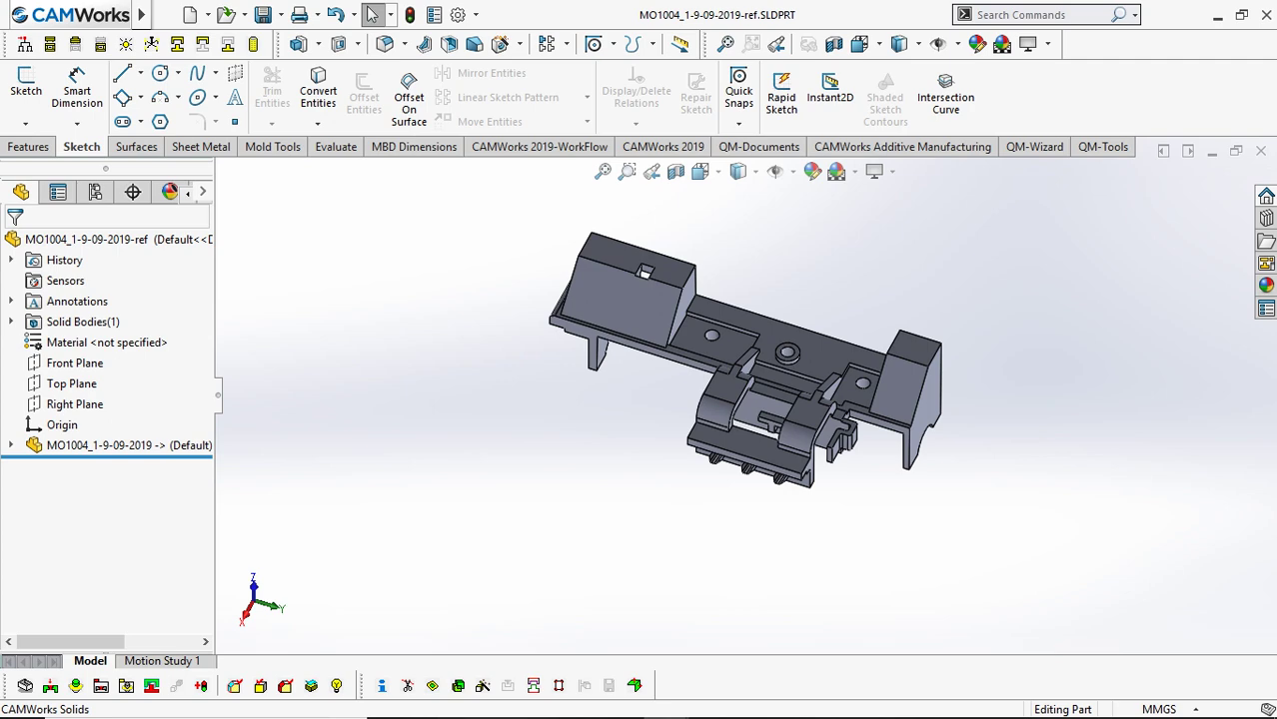
pyautogui.moveTo(141, 14)
pyautogui.click(592, 14)
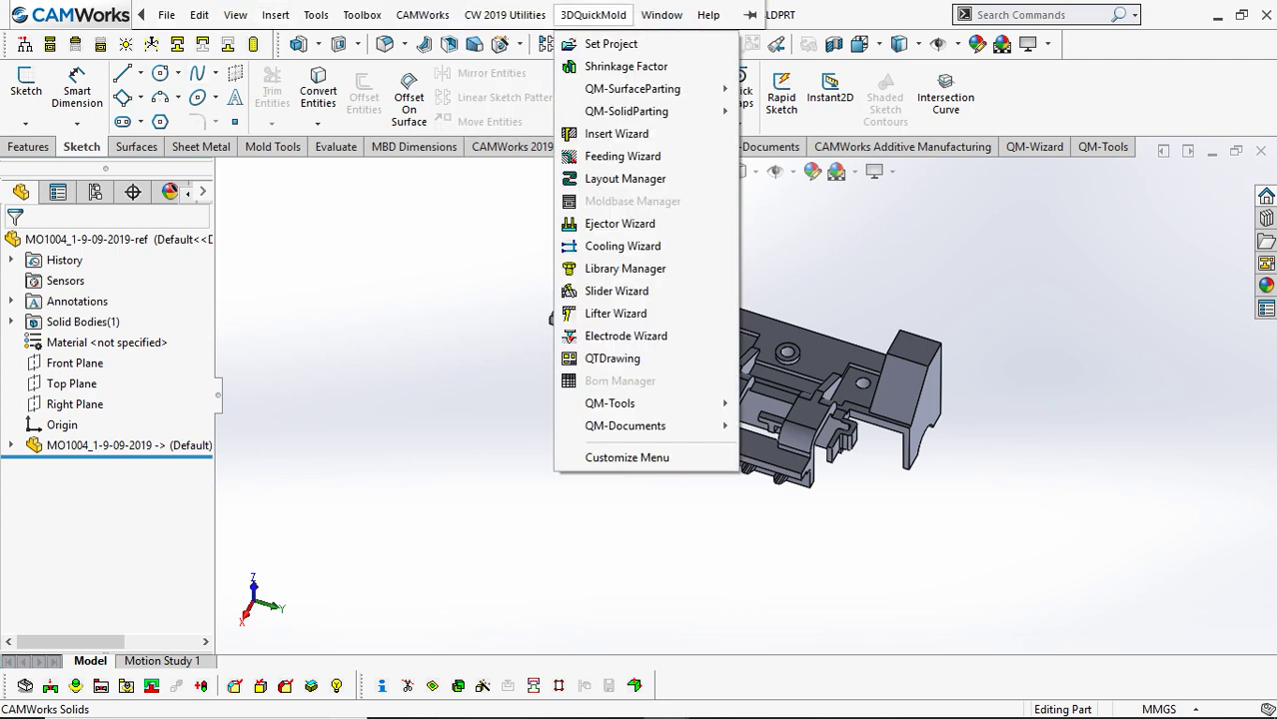
pyautogui.click(608, 63)
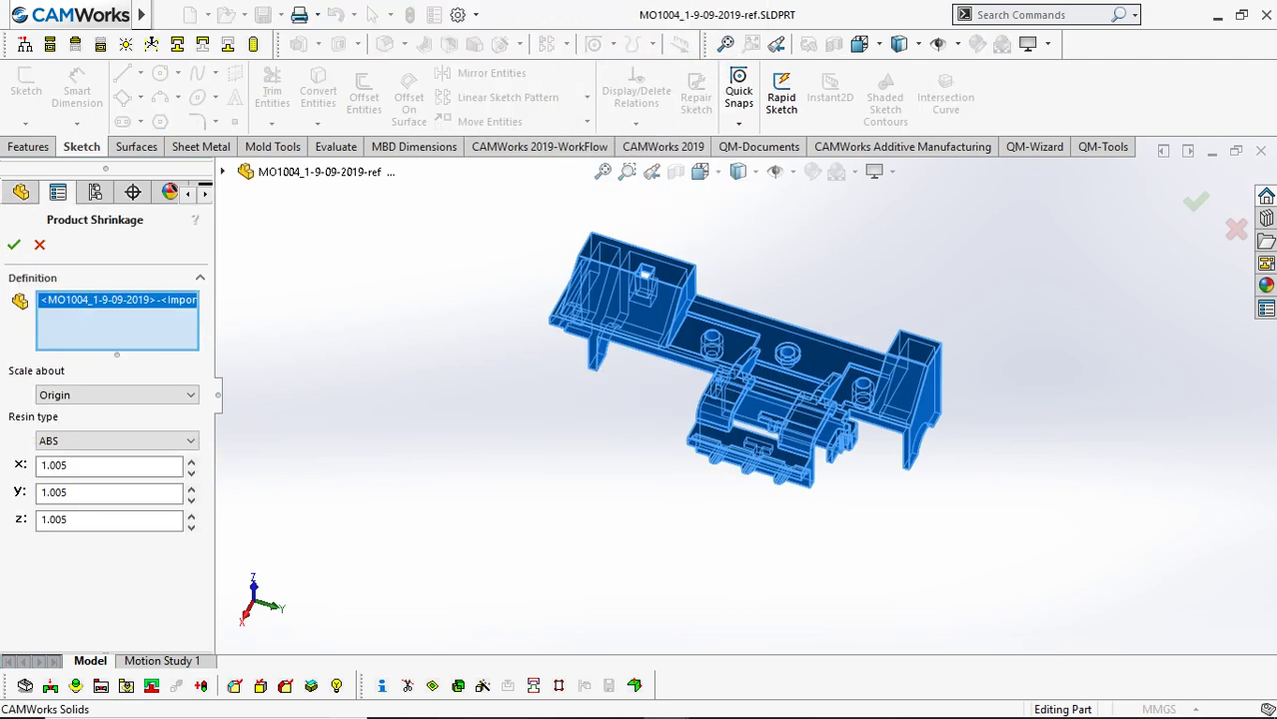
pyautogui.click(117, 395)
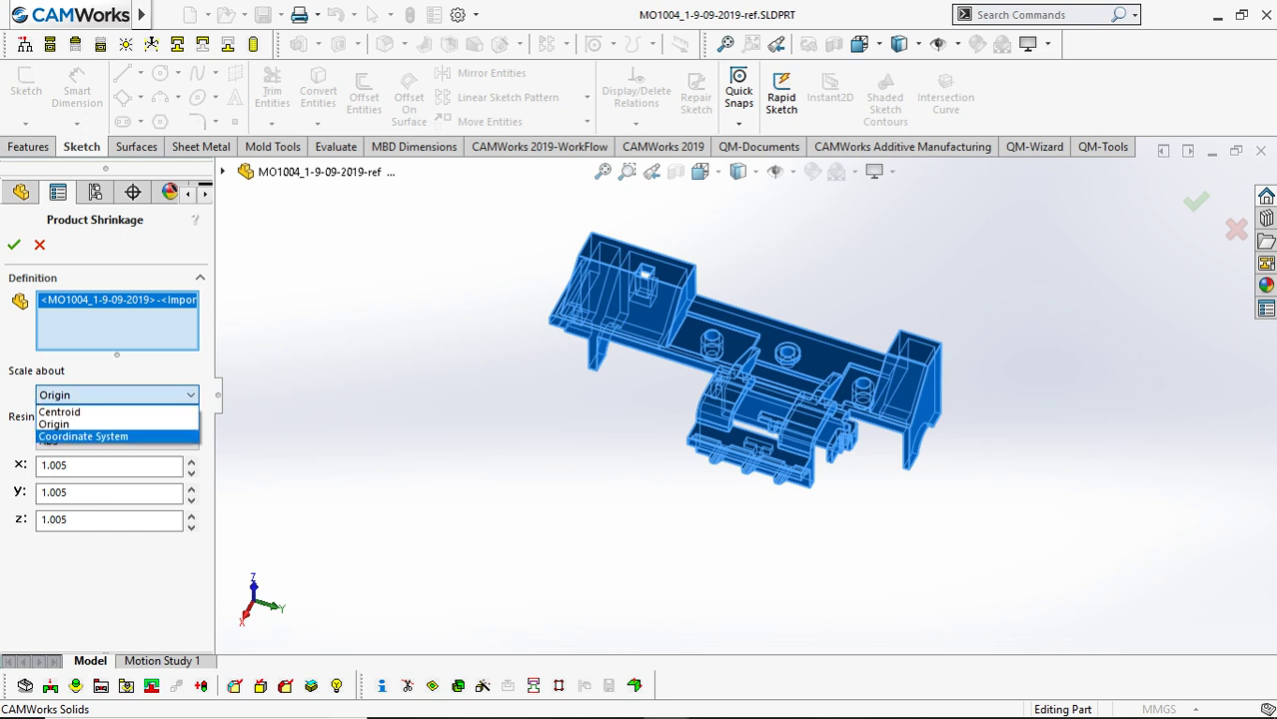
pyautogui.click(83, 424)
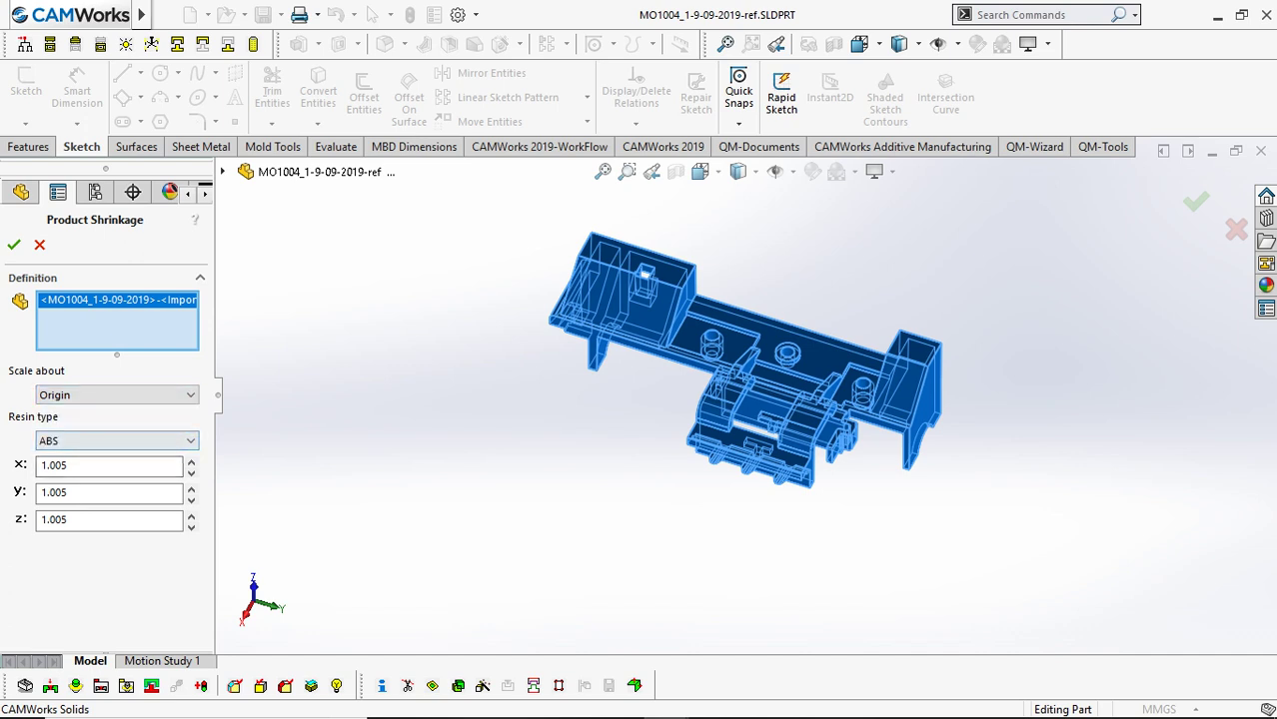
# Try PP as the resin type and check its X, Y and Z shrinkage factors.
pyautogui.click(80, 441)
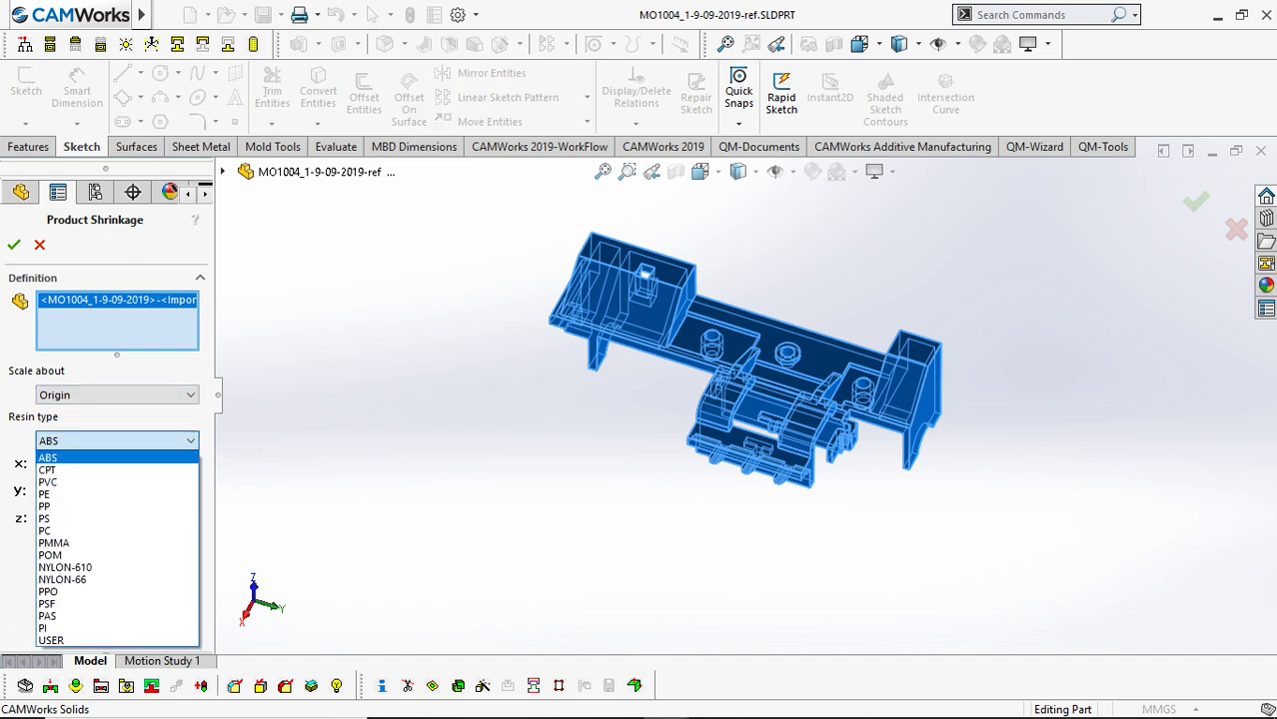
pyautogui.press('Down')
pyautogui.press('Down')
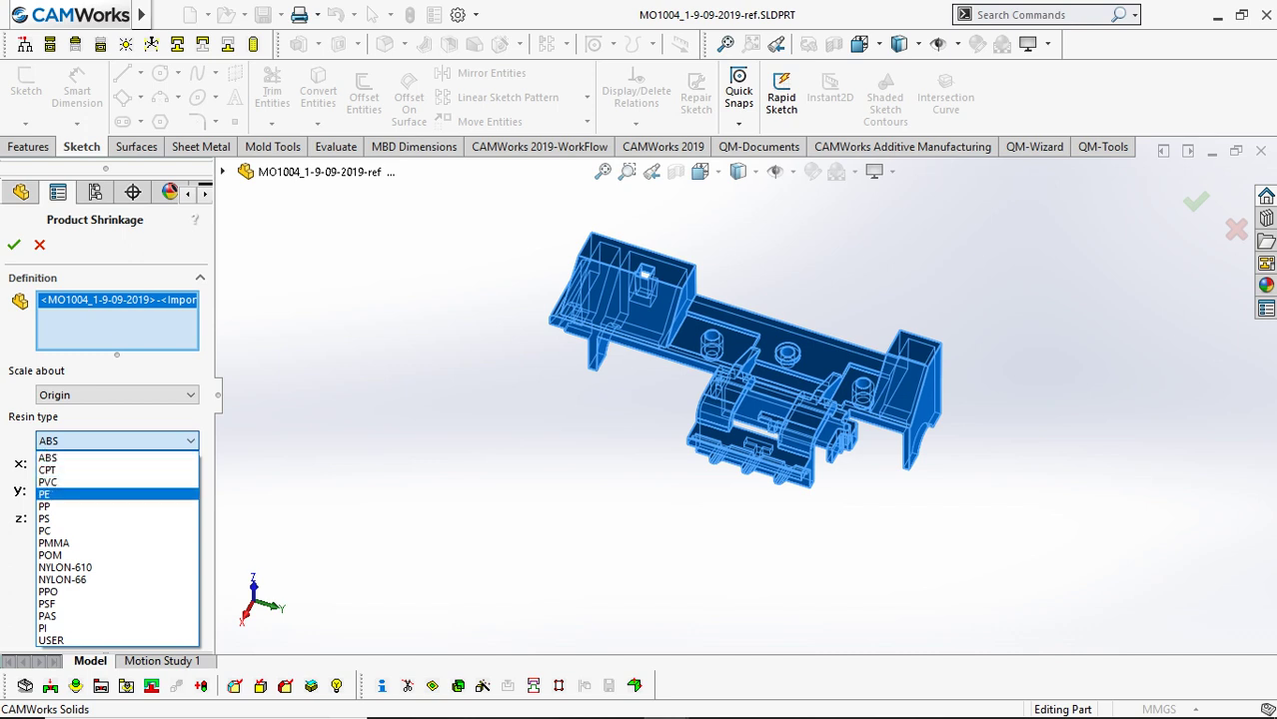
pyautogui.click(80, 506)
pyautogui.click(68, 466)
pyautogui.doubleClick(68, 466)
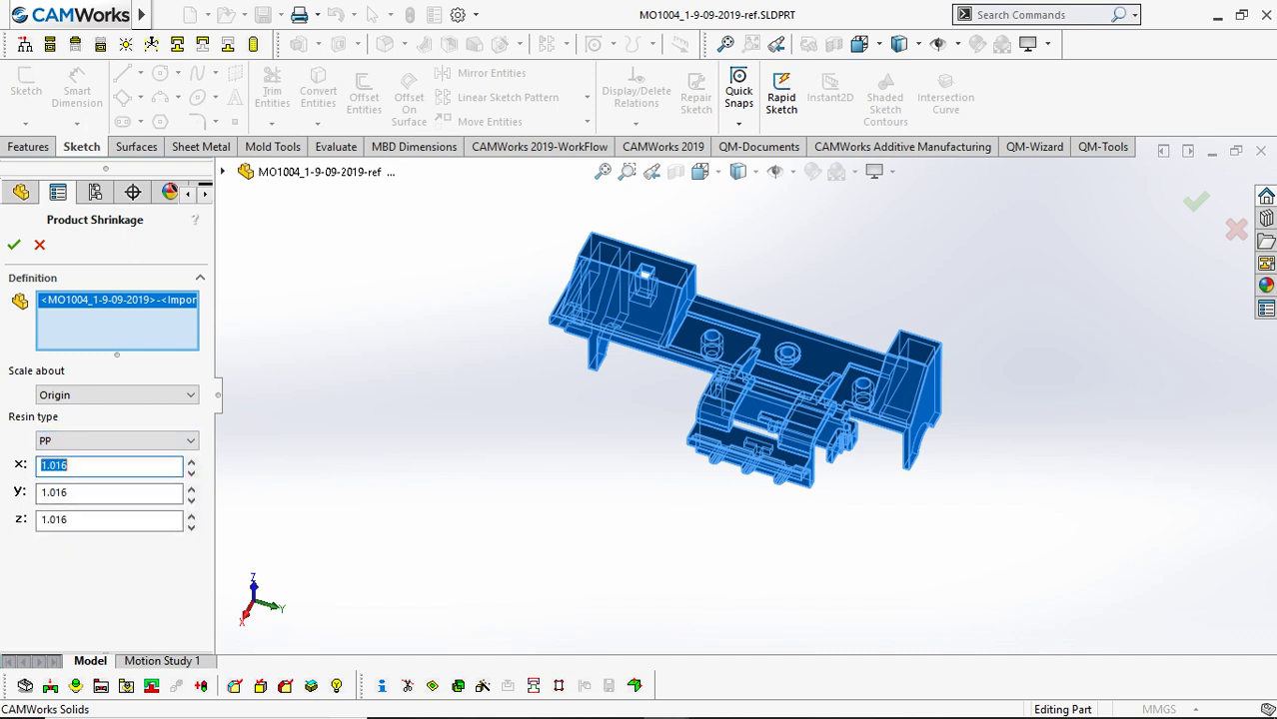
pyautogui.doubleClick(67, 493)
pyautogui.doubleClick(68, 519)
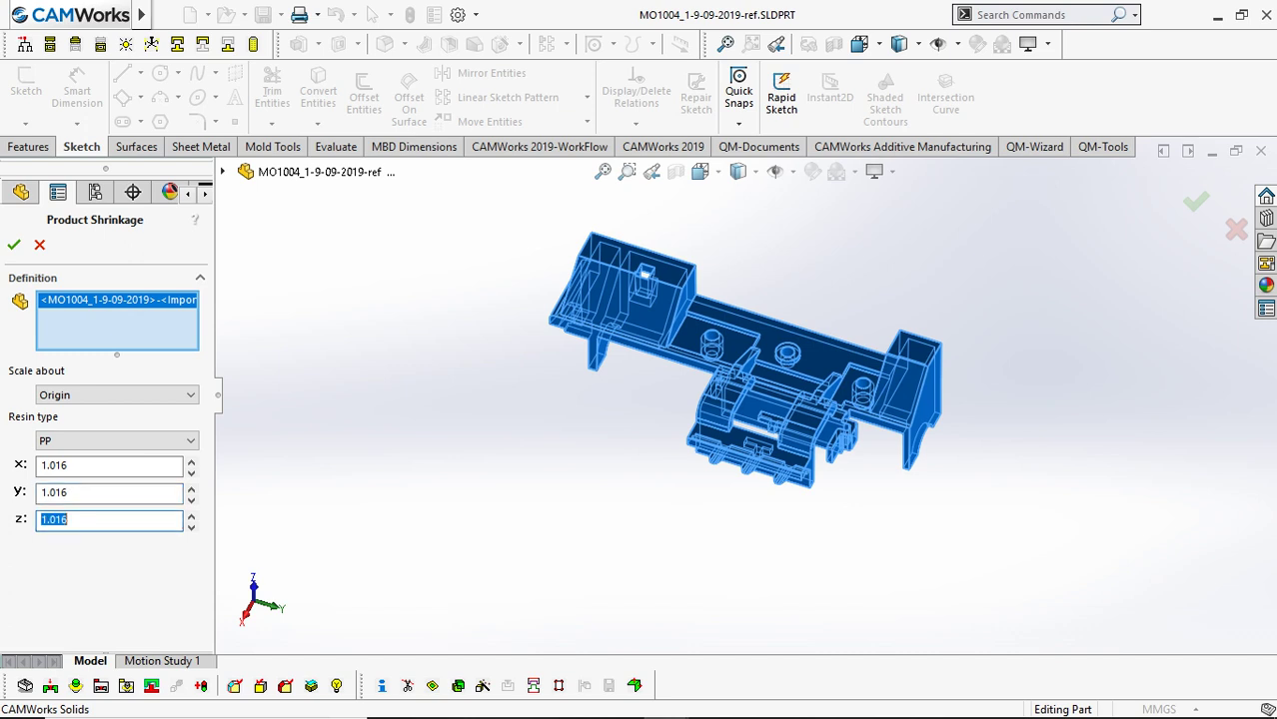
# Set the resin type to ABS with a factor of 1.005 in X, Y and Z, and apply the shrinkage.
pyautogui.click(88, 441)
pyautogui.click(48, 457)
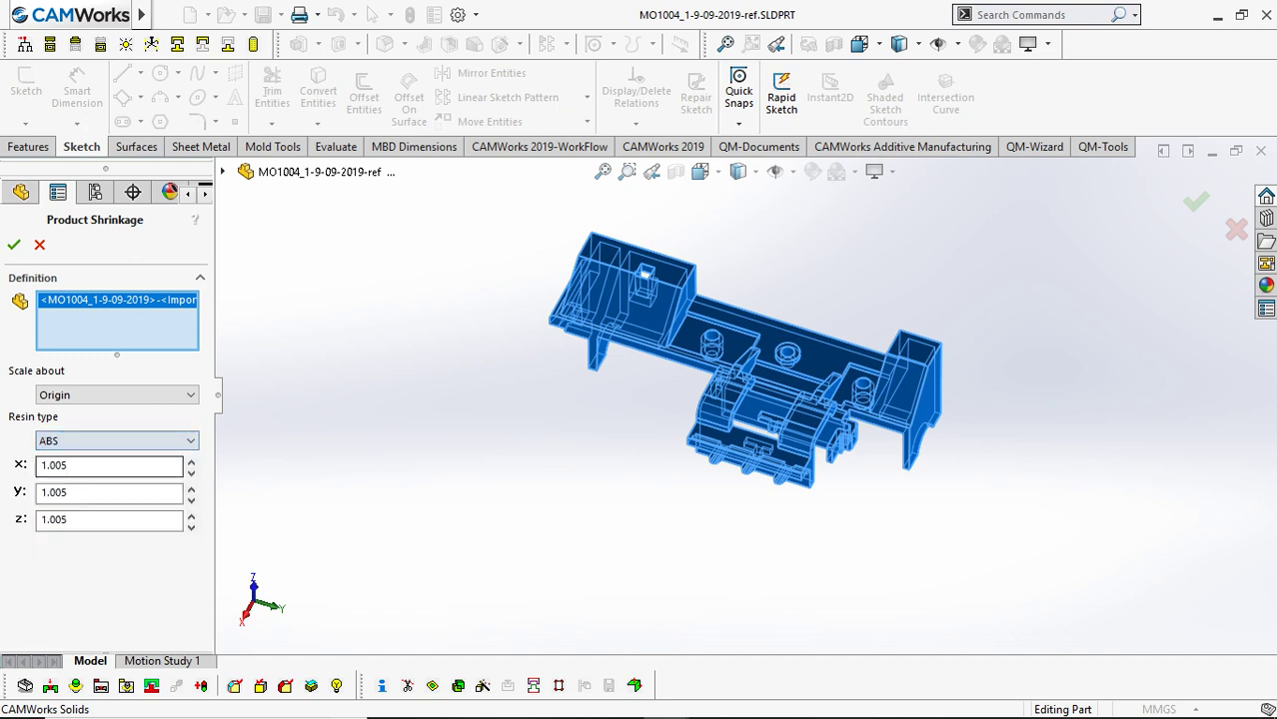
pyautogui.click(14, 244)
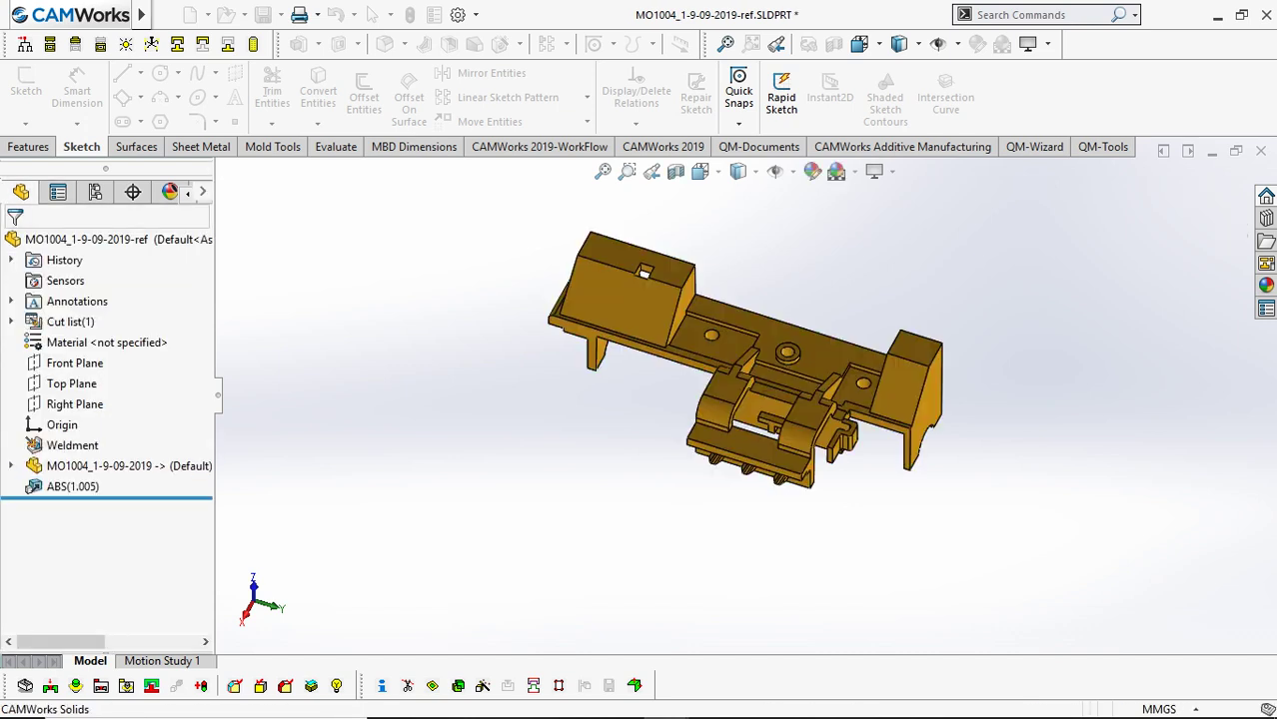
# Inspect the scaled part from several angles, including the square opening through the larger tapered block.
pyautogui.scroll(-3, 769, 372)
pyautogui.scroll(4, 751, 395)
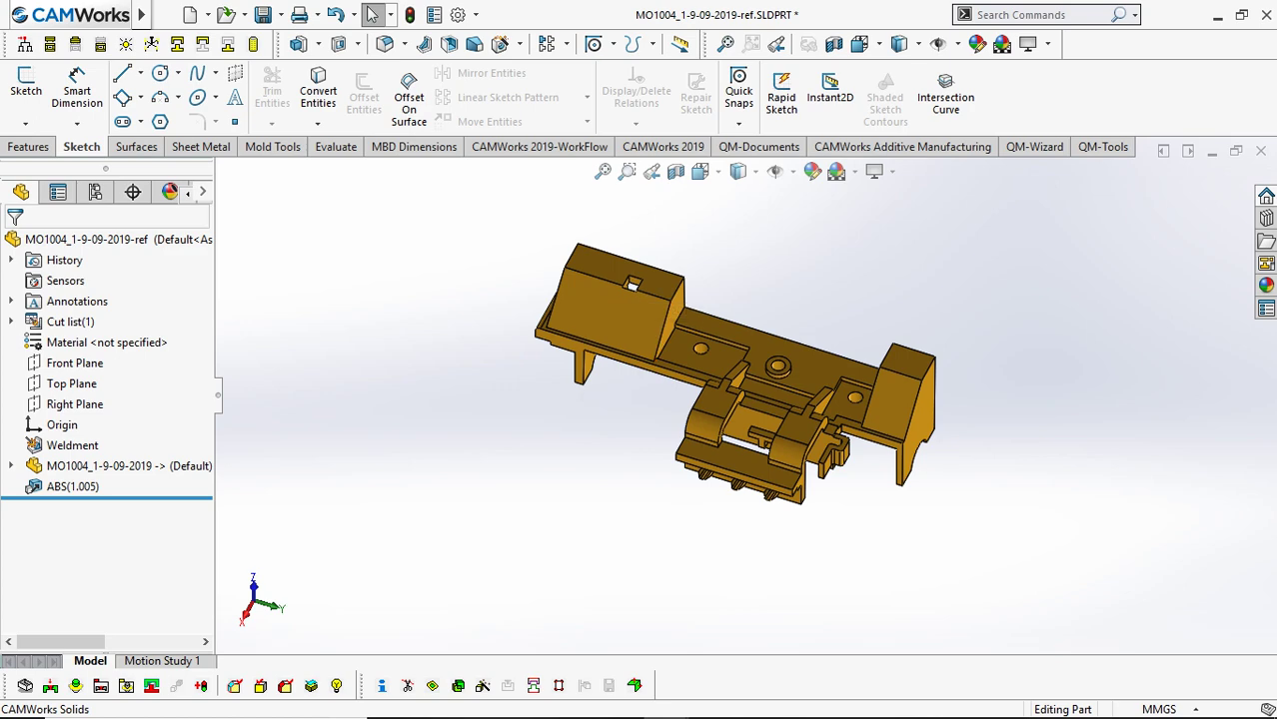
pyautogui.moveTo(752, 395); pyautogui.dragTo(704, 395, button='middle')
pyautogui.scroll(-5, 590, 330)
pyautogui.moveTo(624, 308); pyautogui.dragTo(702, 480, button='middle')
pyautogui.scroll(-5, 636, 310)
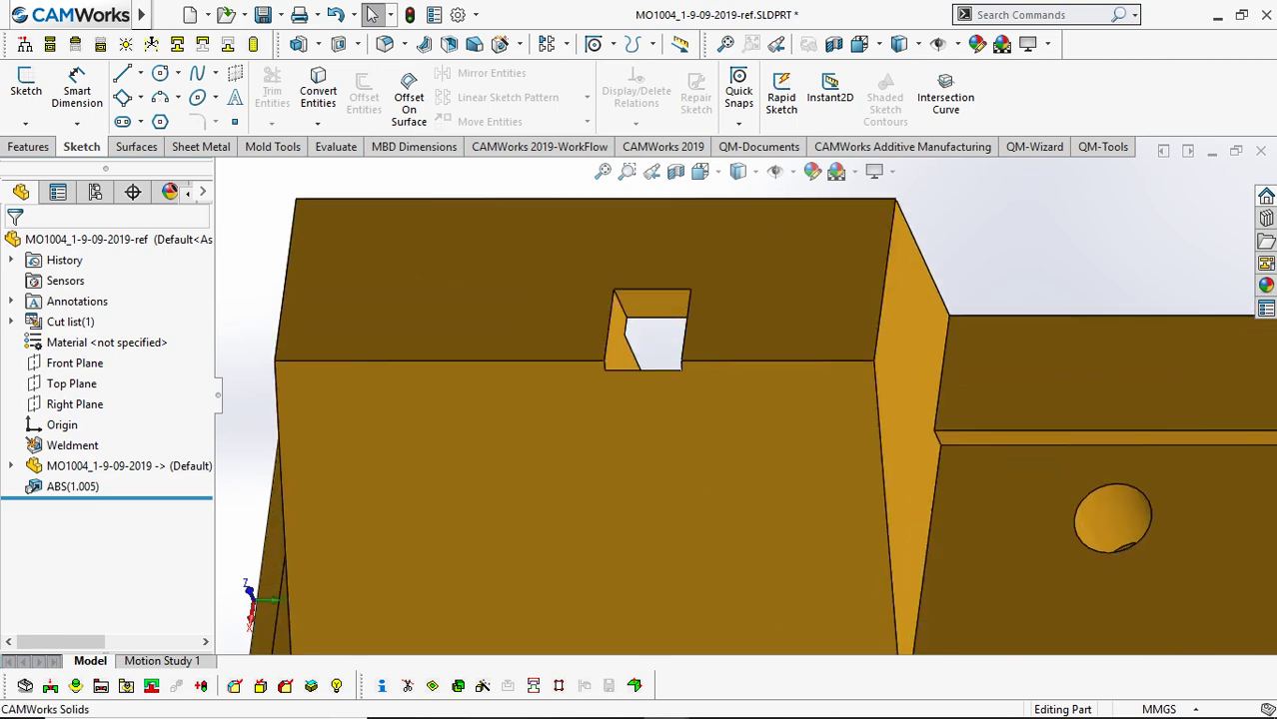
pyautogui.scroll(6, 743, 394)
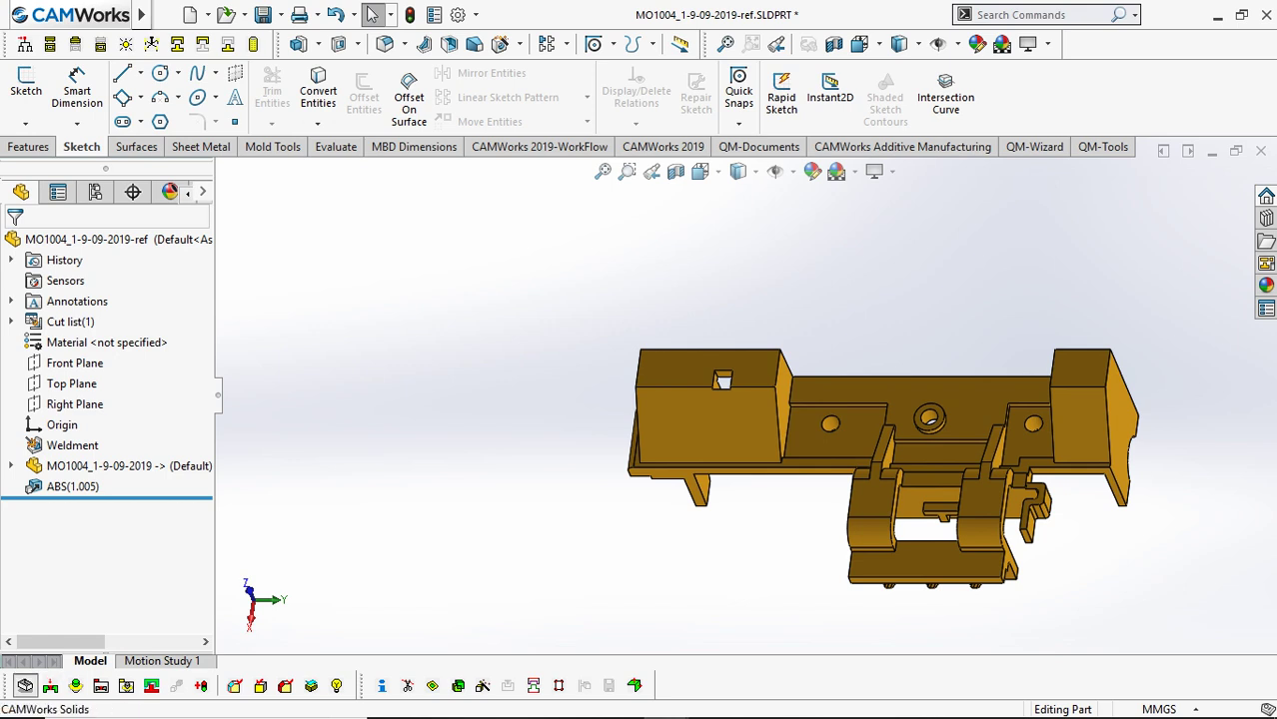
# Create a mold work piece around the part with length 100 mm, width 160 mm and height 100 mm.
pyautogui.click(25, 686)
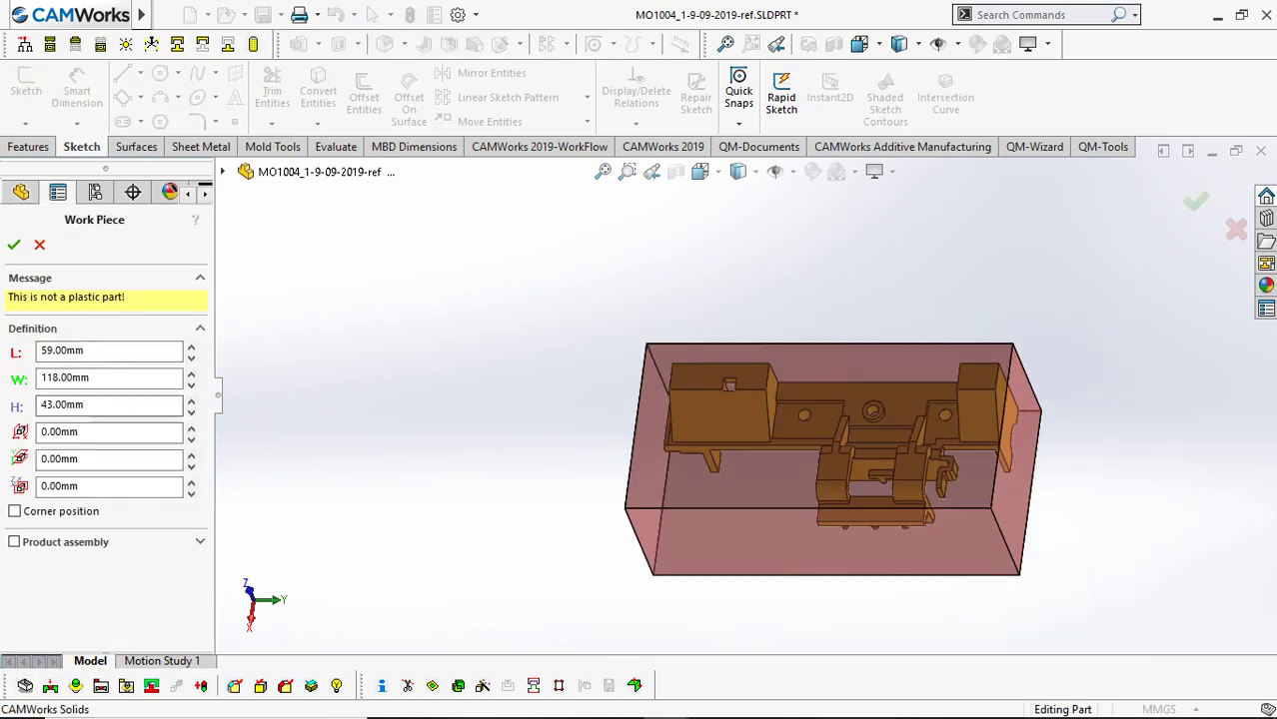
pyautogui.doubleClick(80, 349)
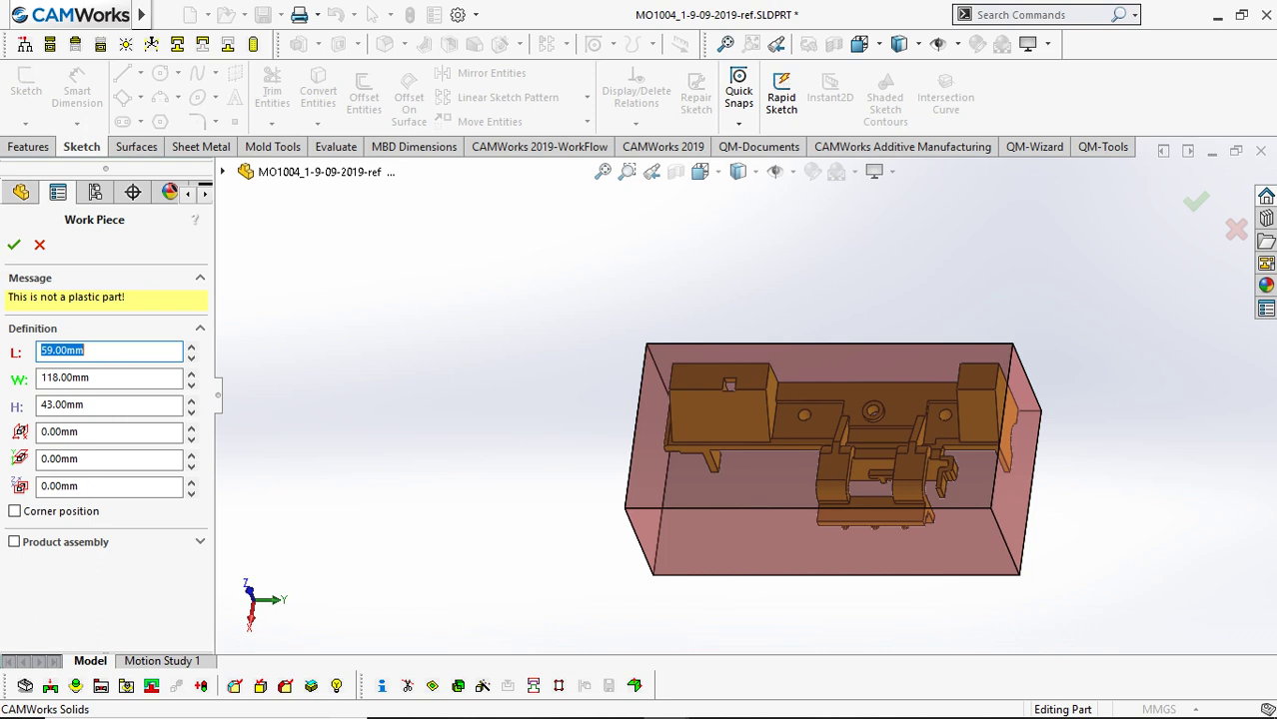
pyautogui.write('100')
pyautogui.press('Tab')
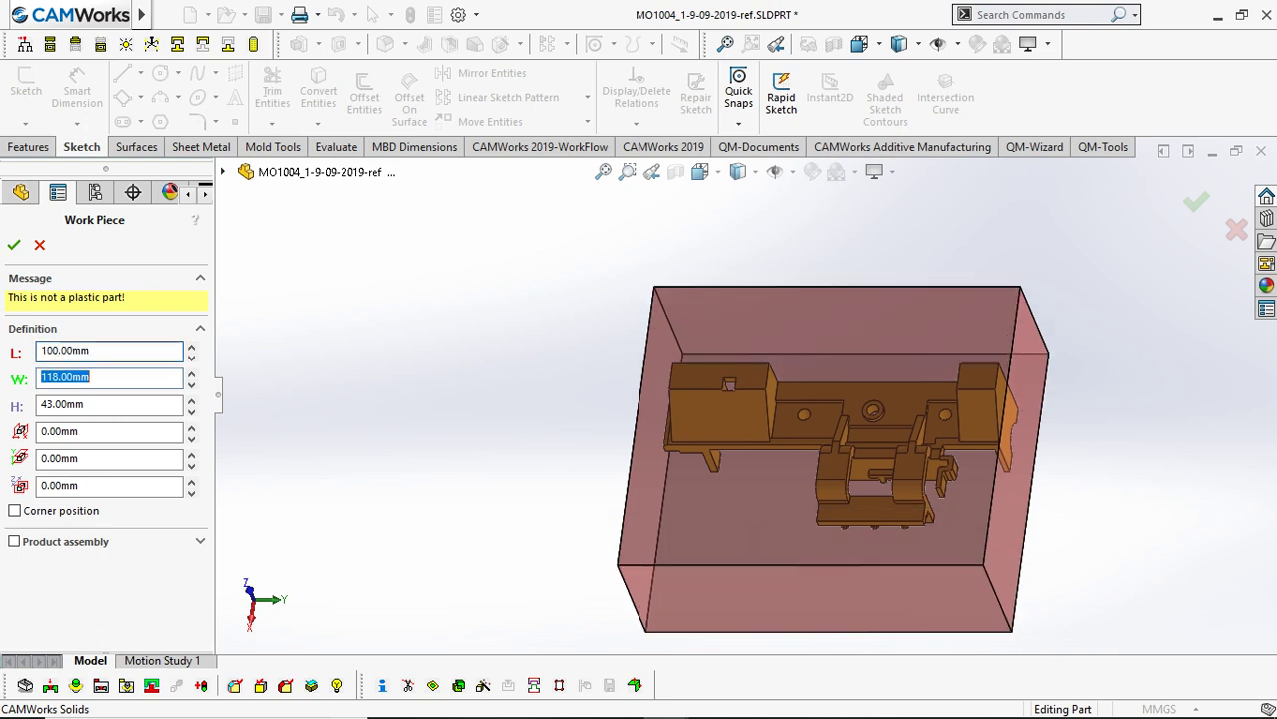
pyautogui.write('1')
pyautogui.press('Tab')
pyautogui.write('1')
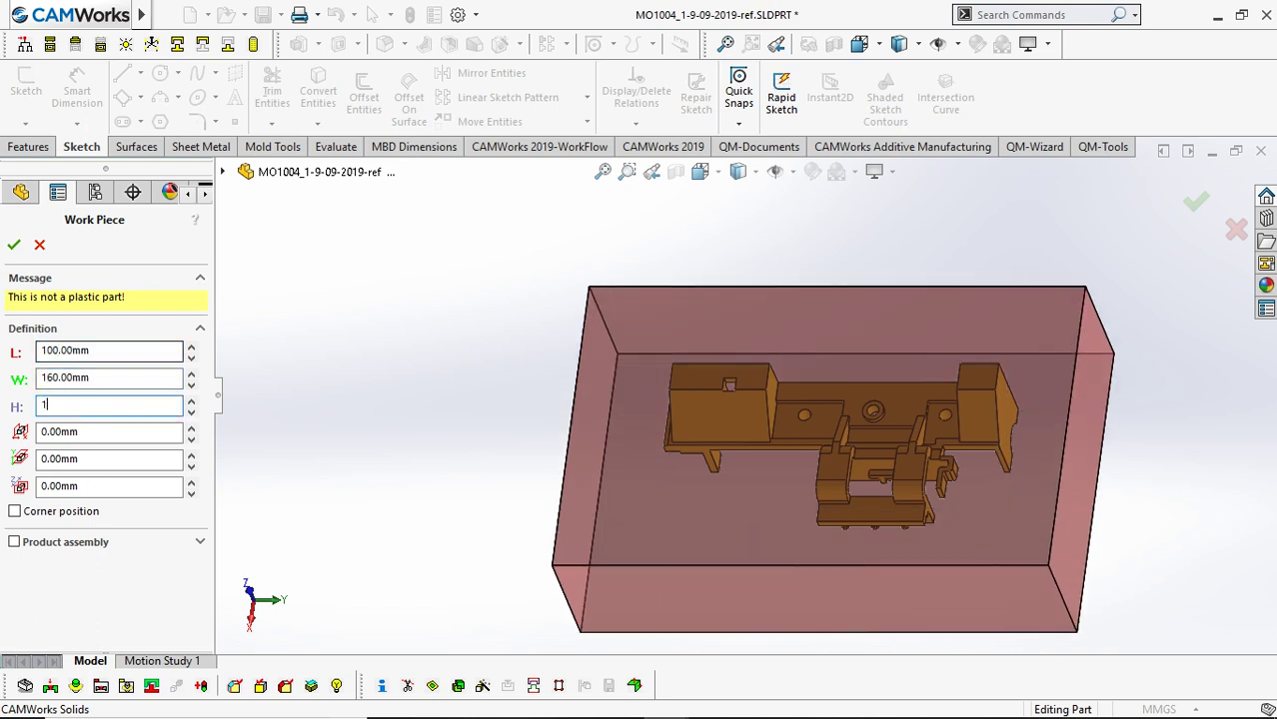
pyautogui.press('Return')
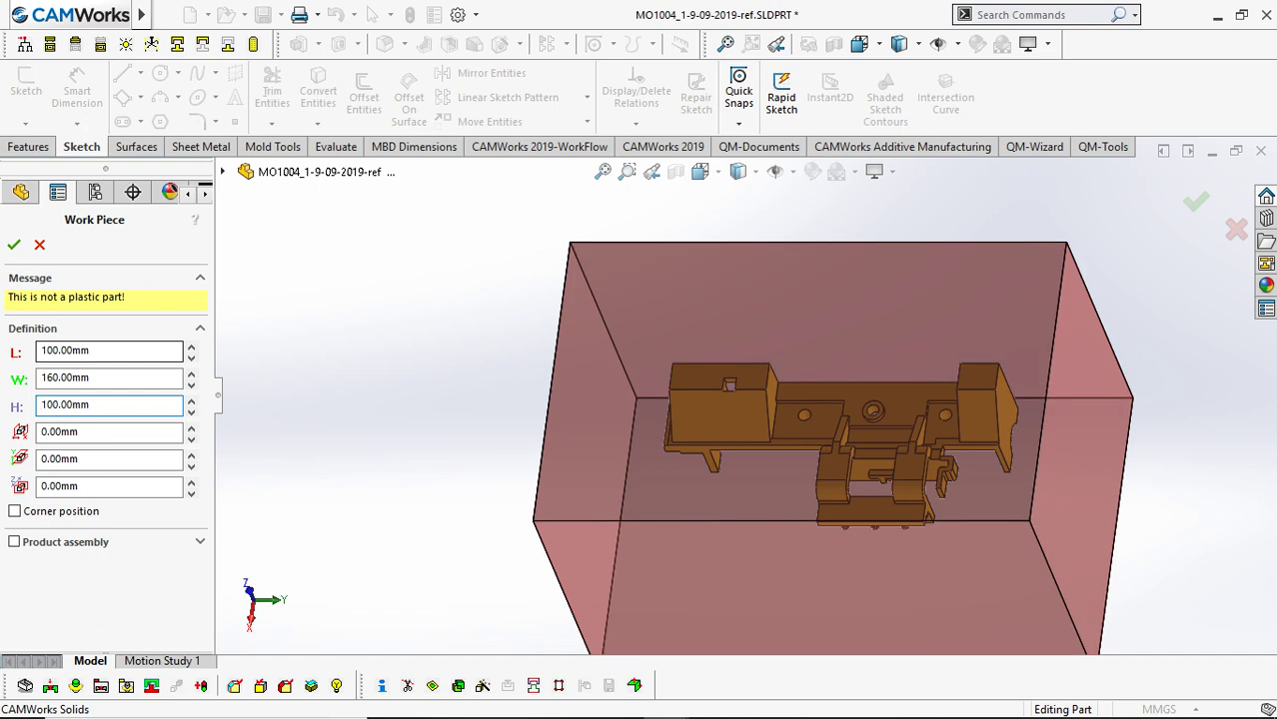
pyautogui.scroll(4, 740, 390)
pyautogui.moveTo(740, 391); pyautogui.dragTo(794, 200, button='middle')
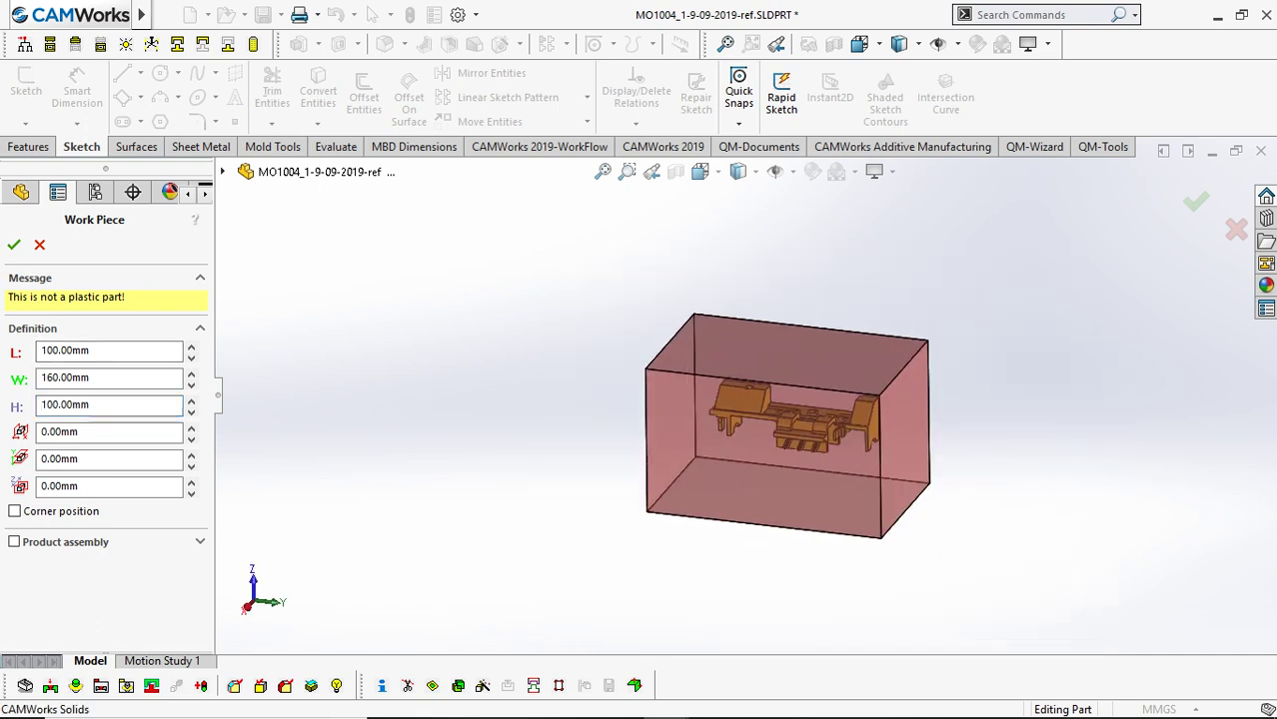
pyautogui.click(14, 245)
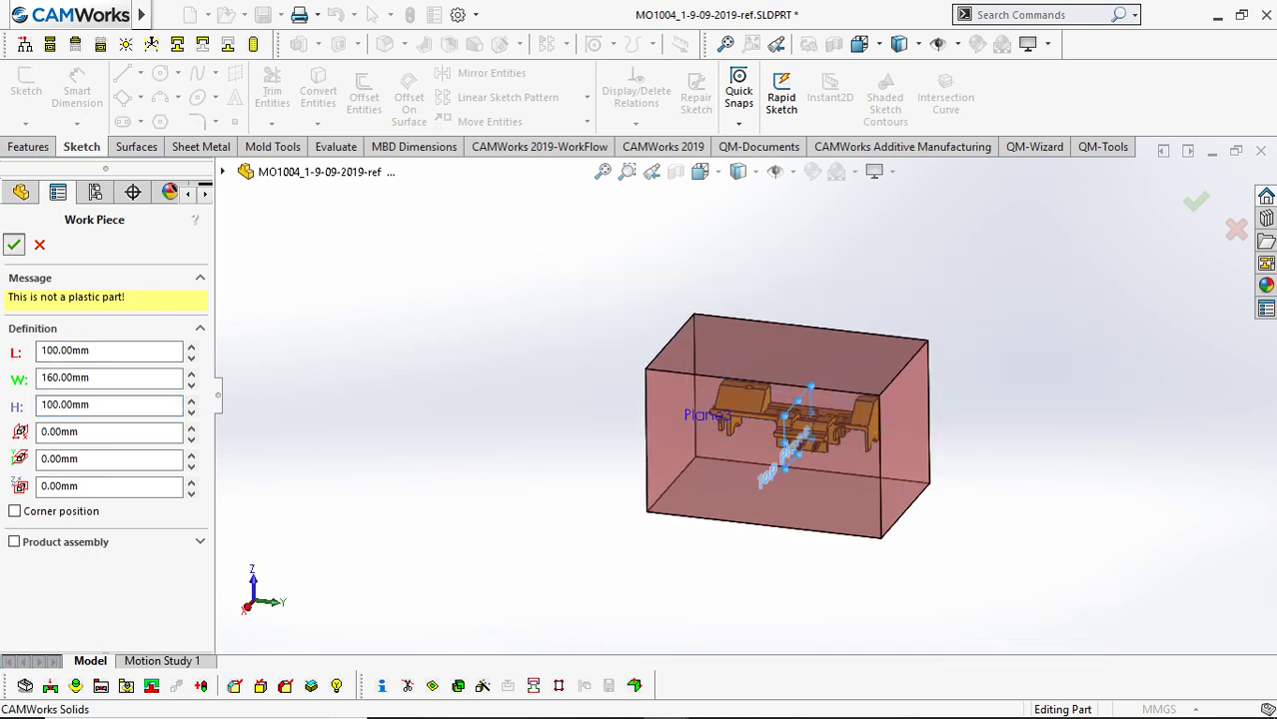
pyautogui.hotkey('ctrl', '8')
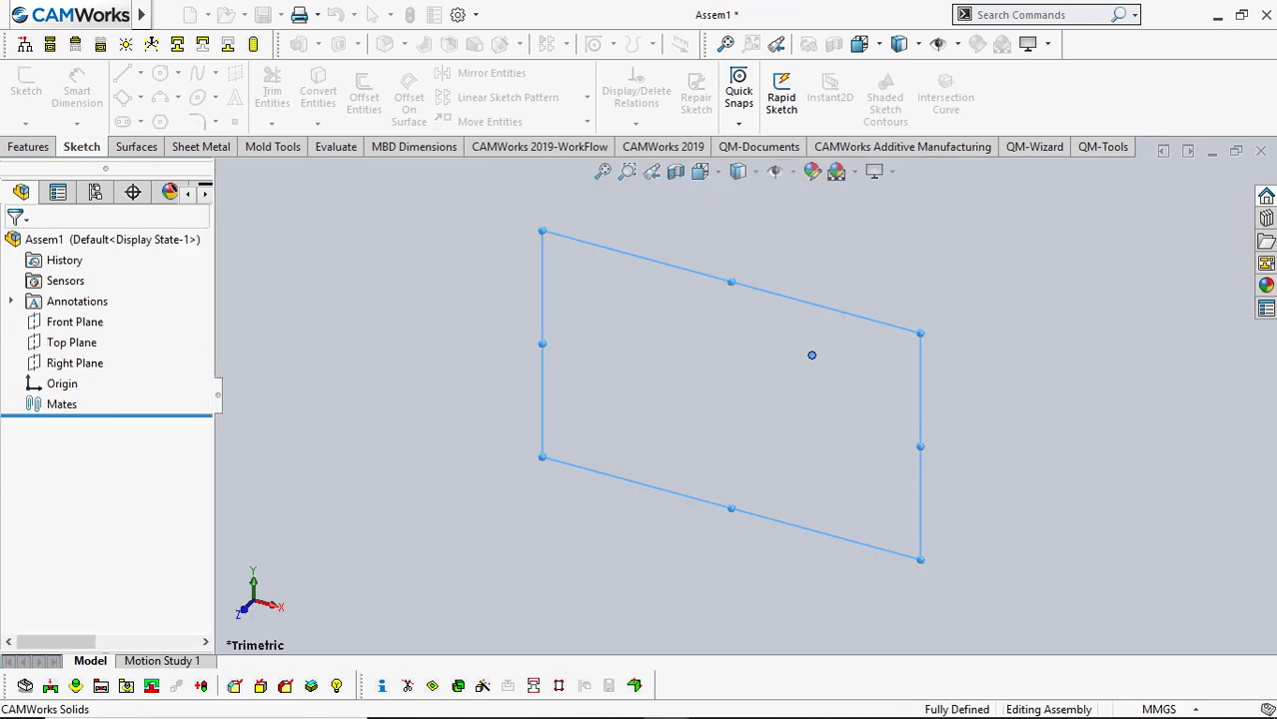
pyautogui.click(812, 355)
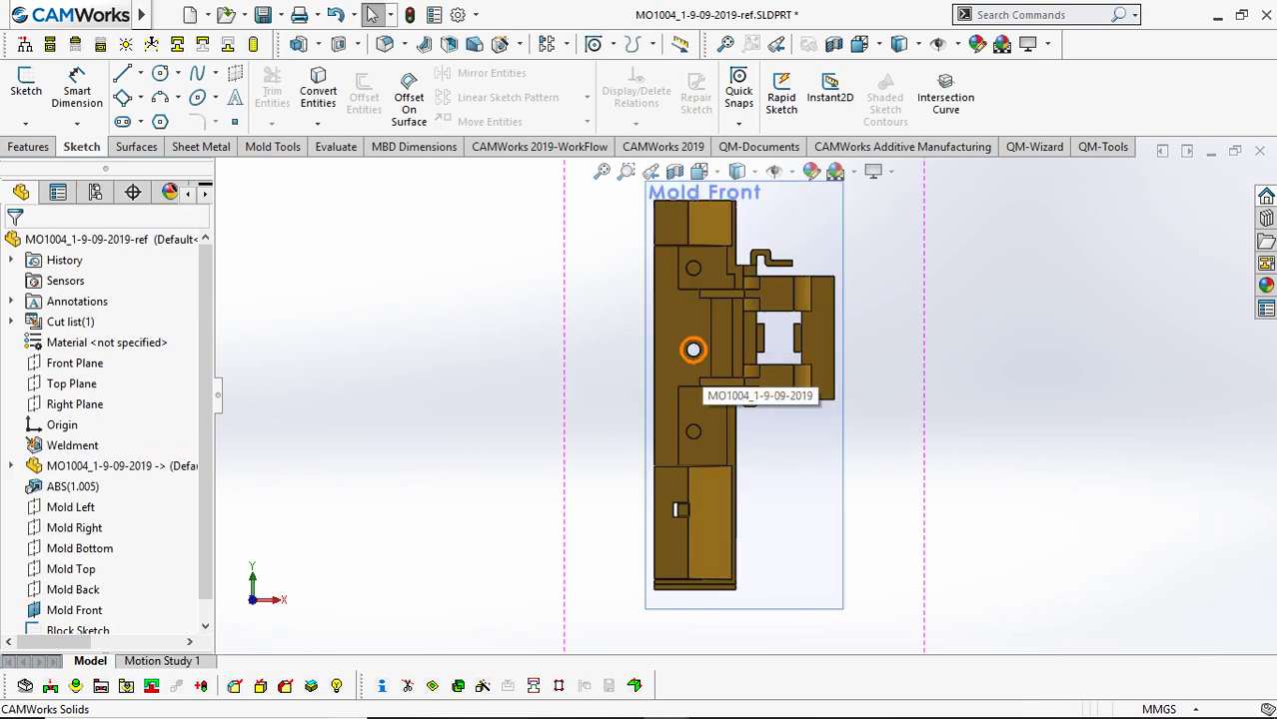
# Switch to the generated reference part assembly to check it, and return to the reference part document.
pyautogui.scroll(3, 694, 362)
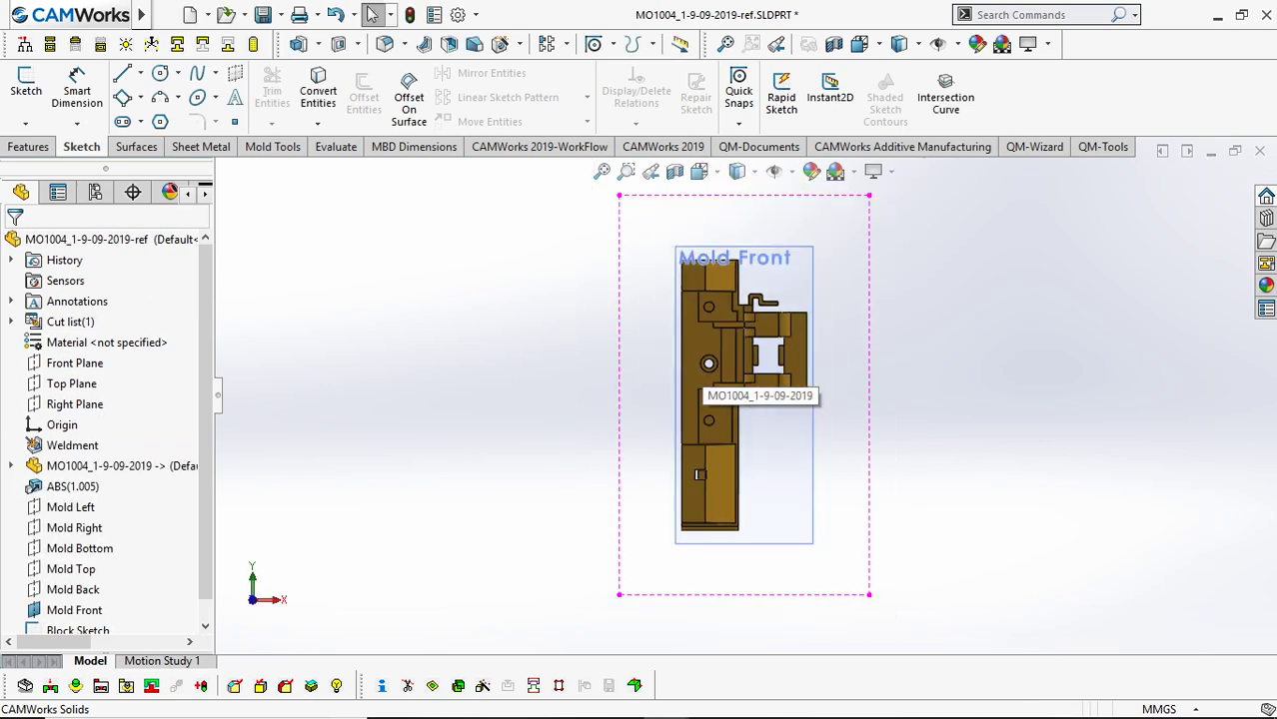
pyautogui.moveTo(694, 361); pyautogui.dragTo(575, 262, button='middle')
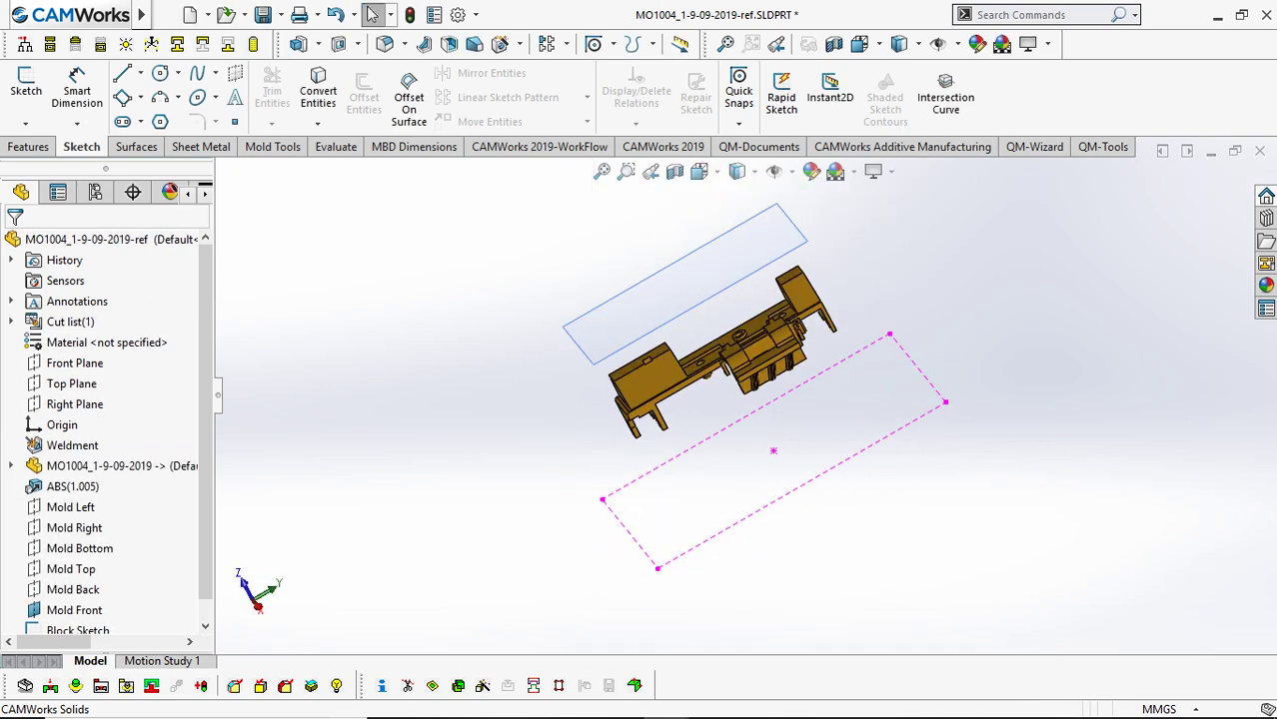
pyautogui.moveTo(666, 701)
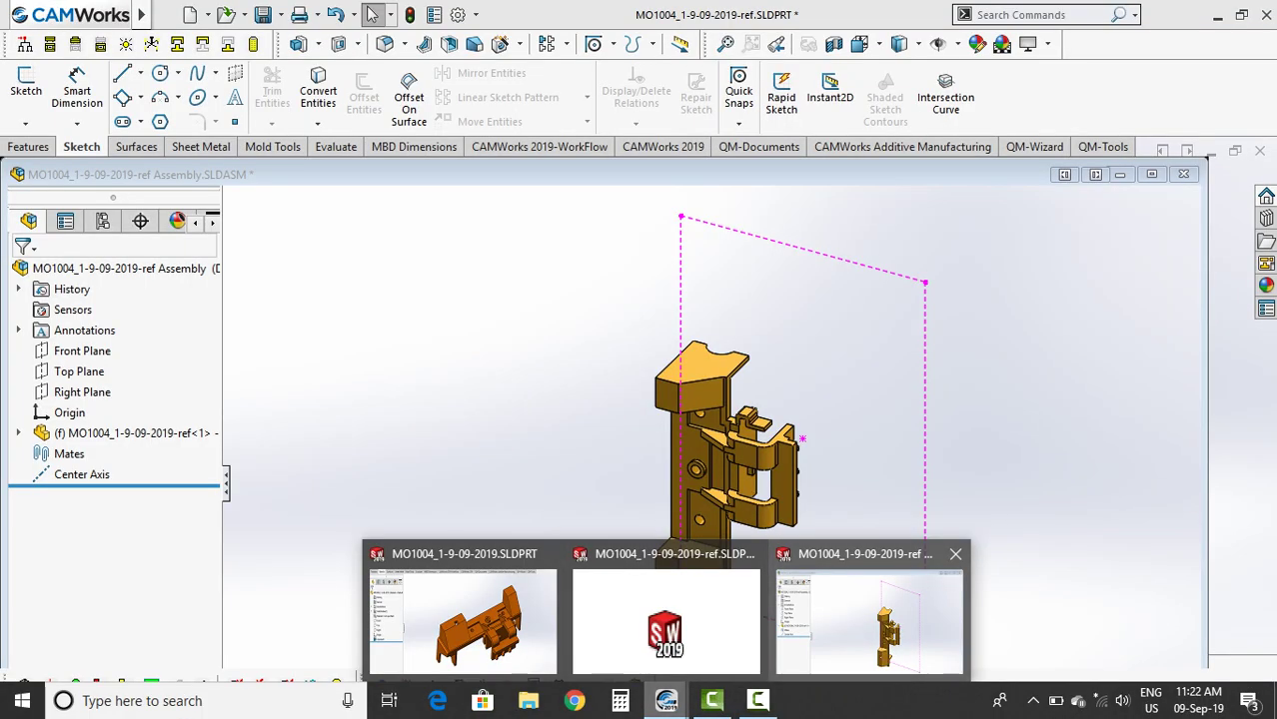
pyautogui.click(869, 620)
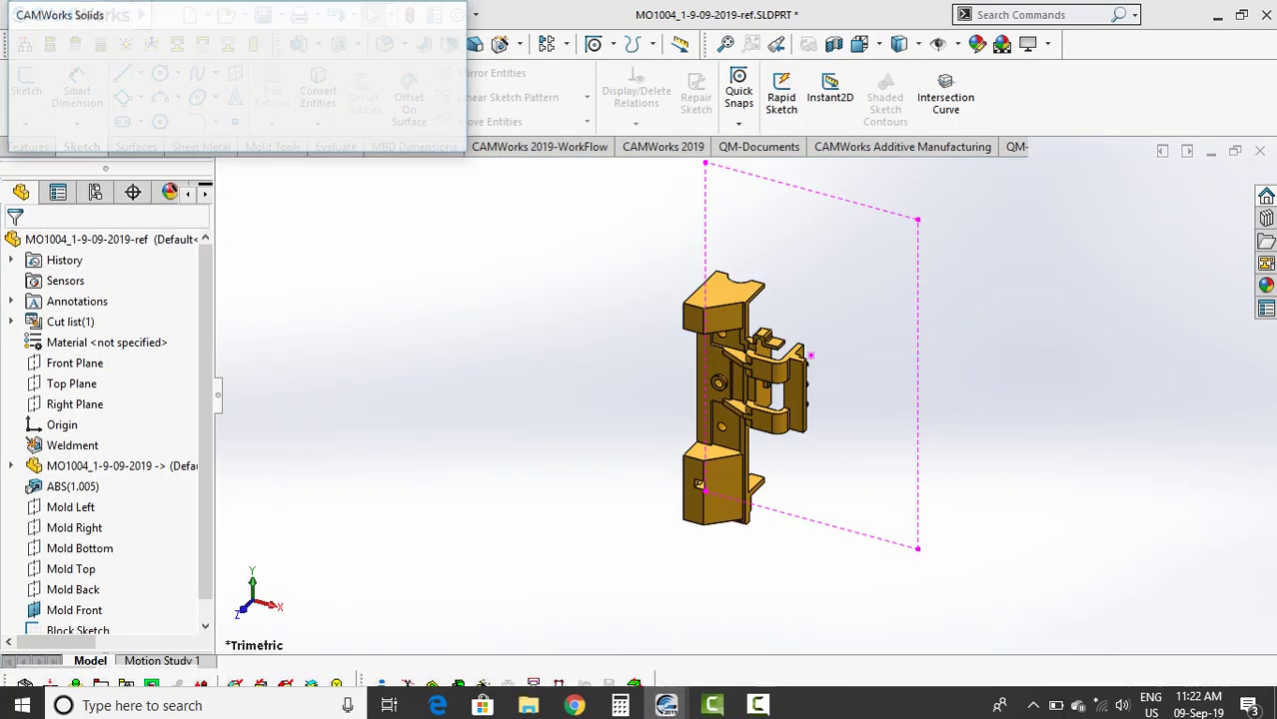
pyautogui.press('Return')
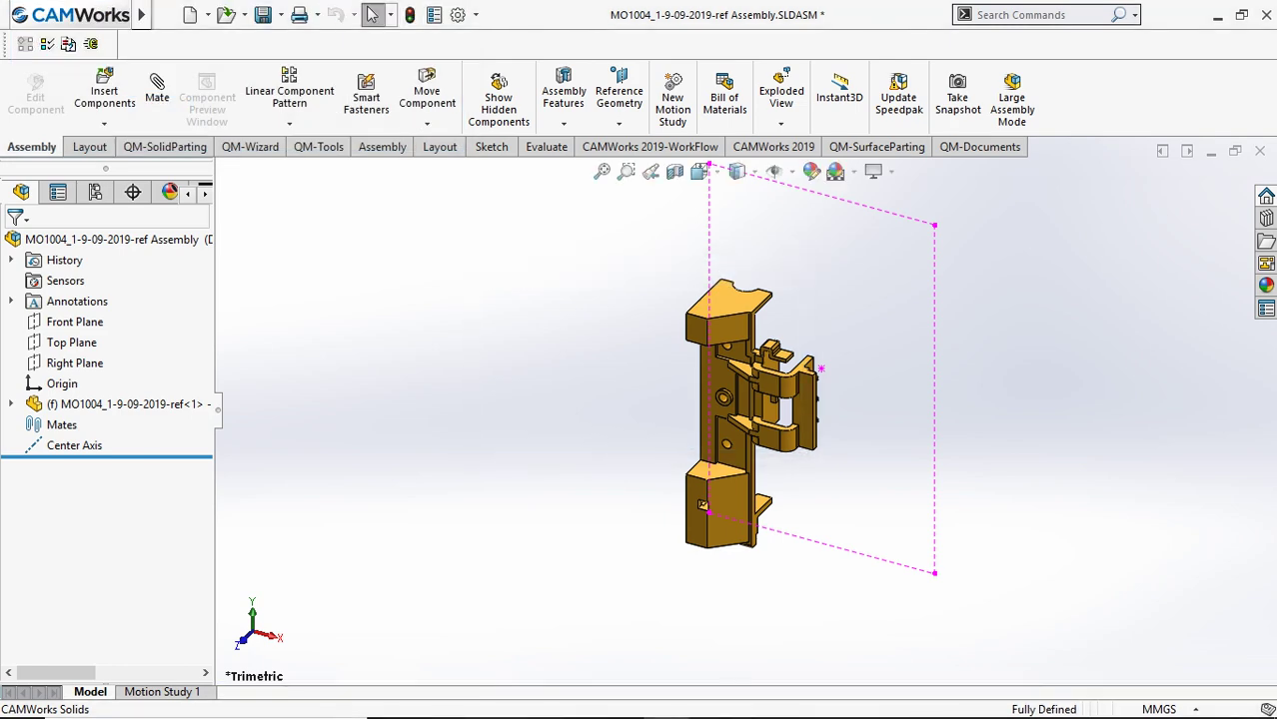
pyautogui.moveTo(666, 700)
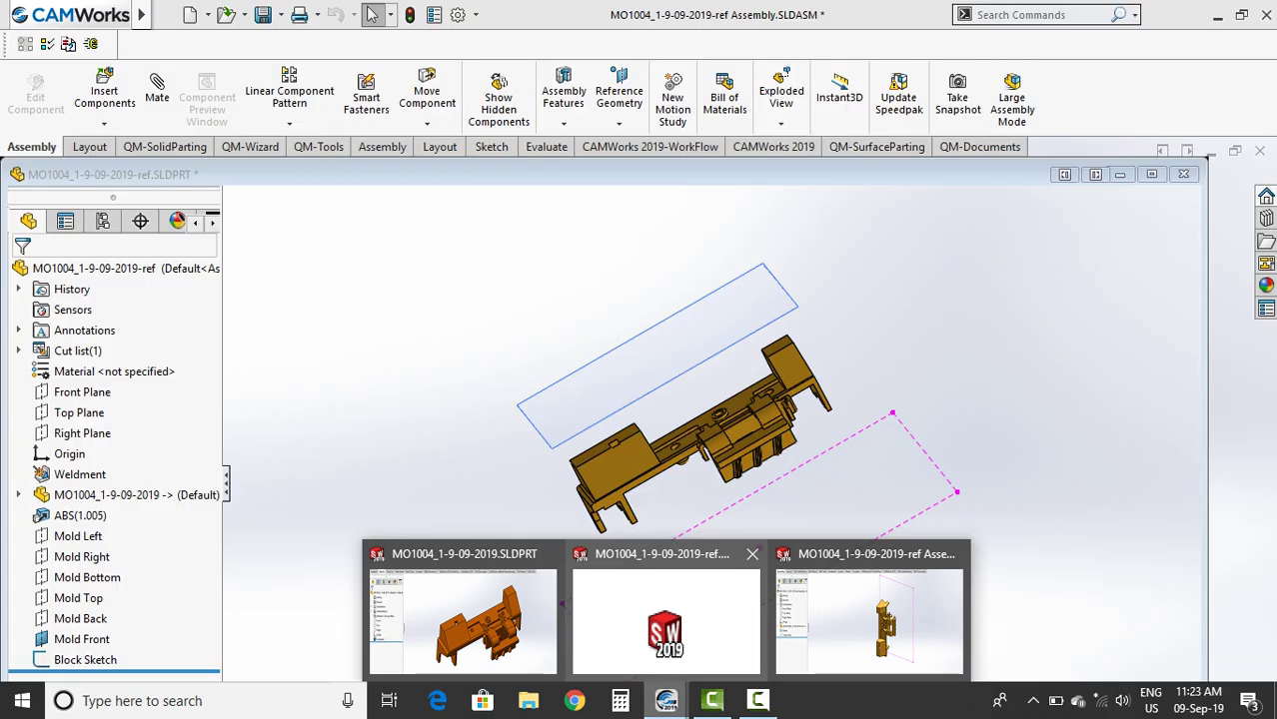
pyautogui.click(665, 619)
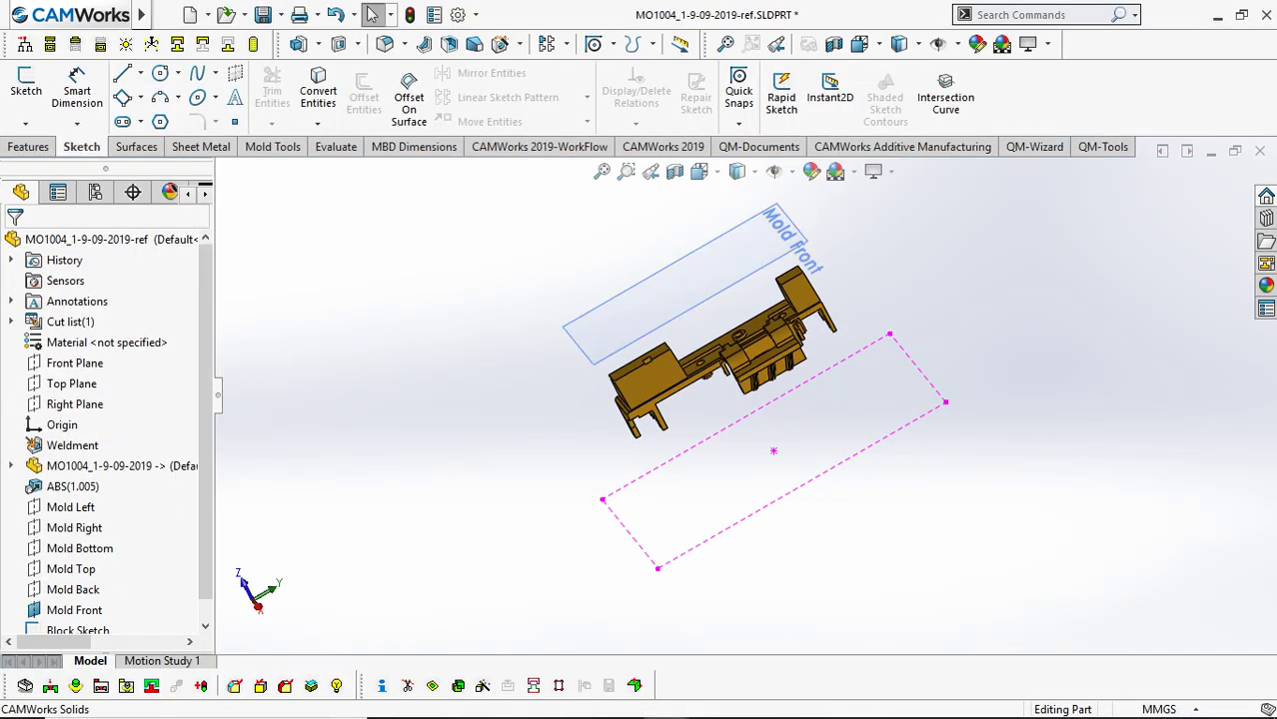
pyautogui.scroll(-1, 70, 487)
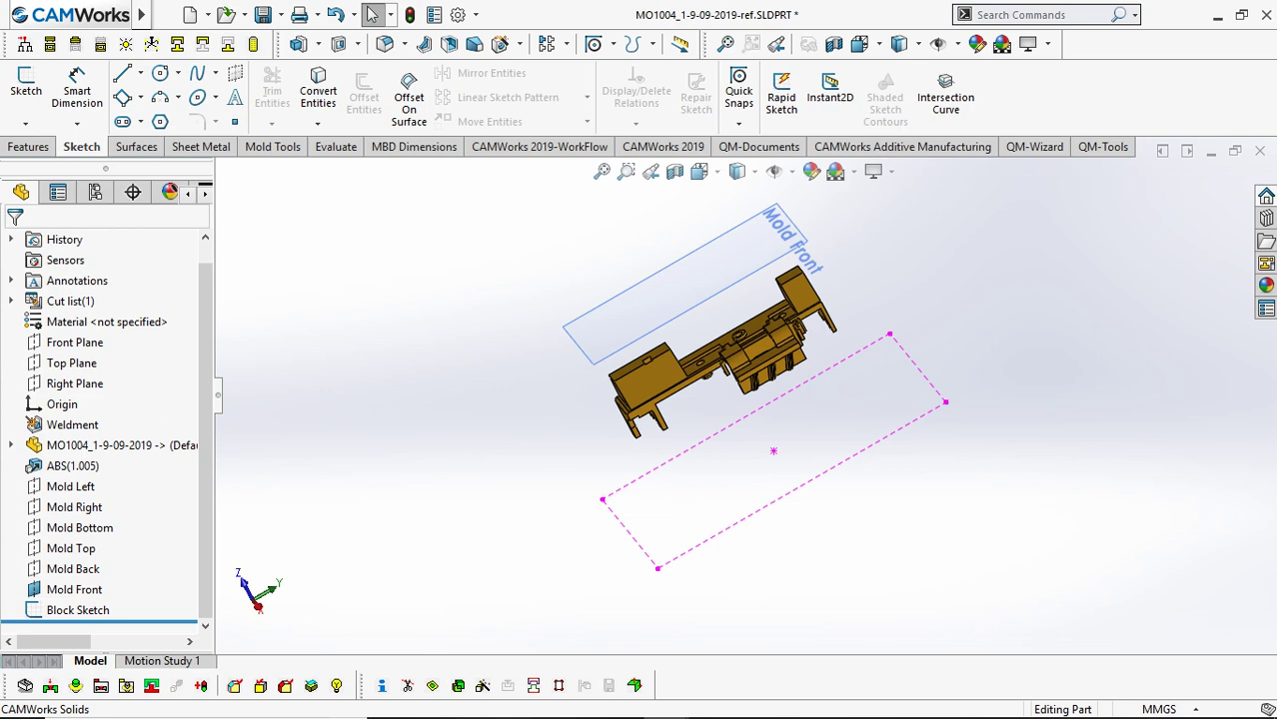
# Review the general and sketch settings in the system options, and close the options.
pyautogui.click(476, 14)
pyautogui.click(486, 40)
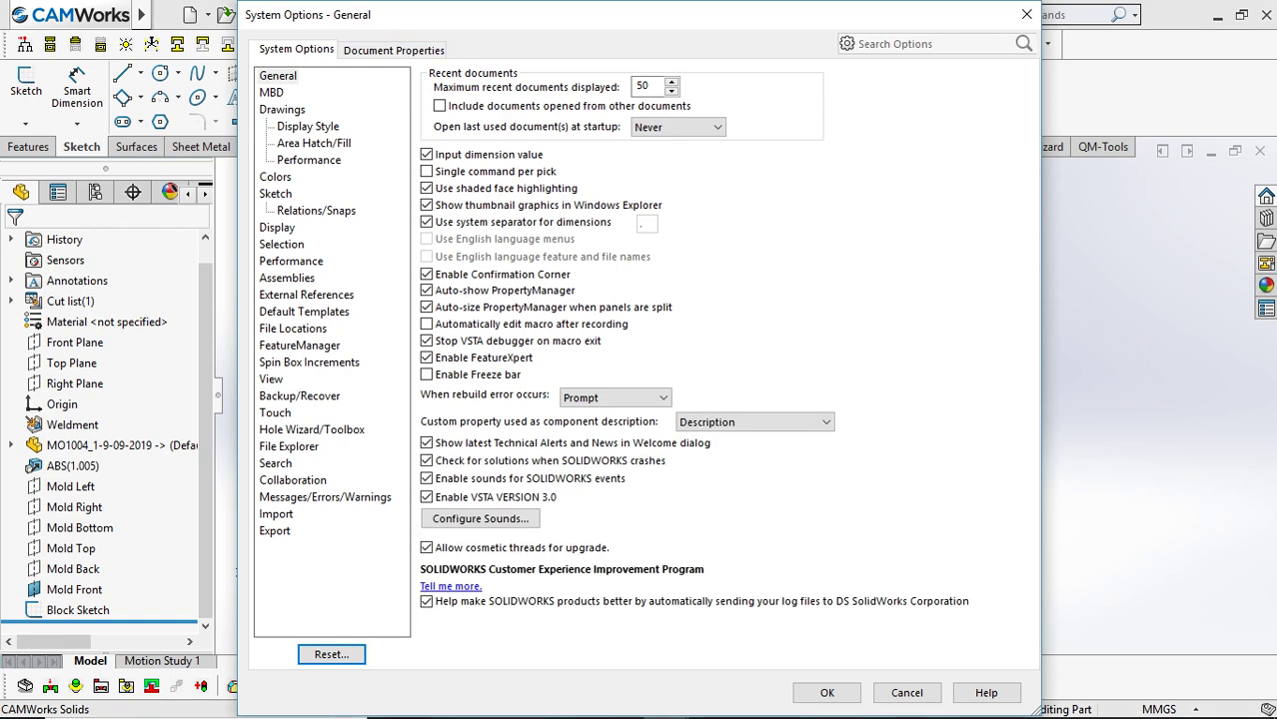
pyautogui.click(274, 194)
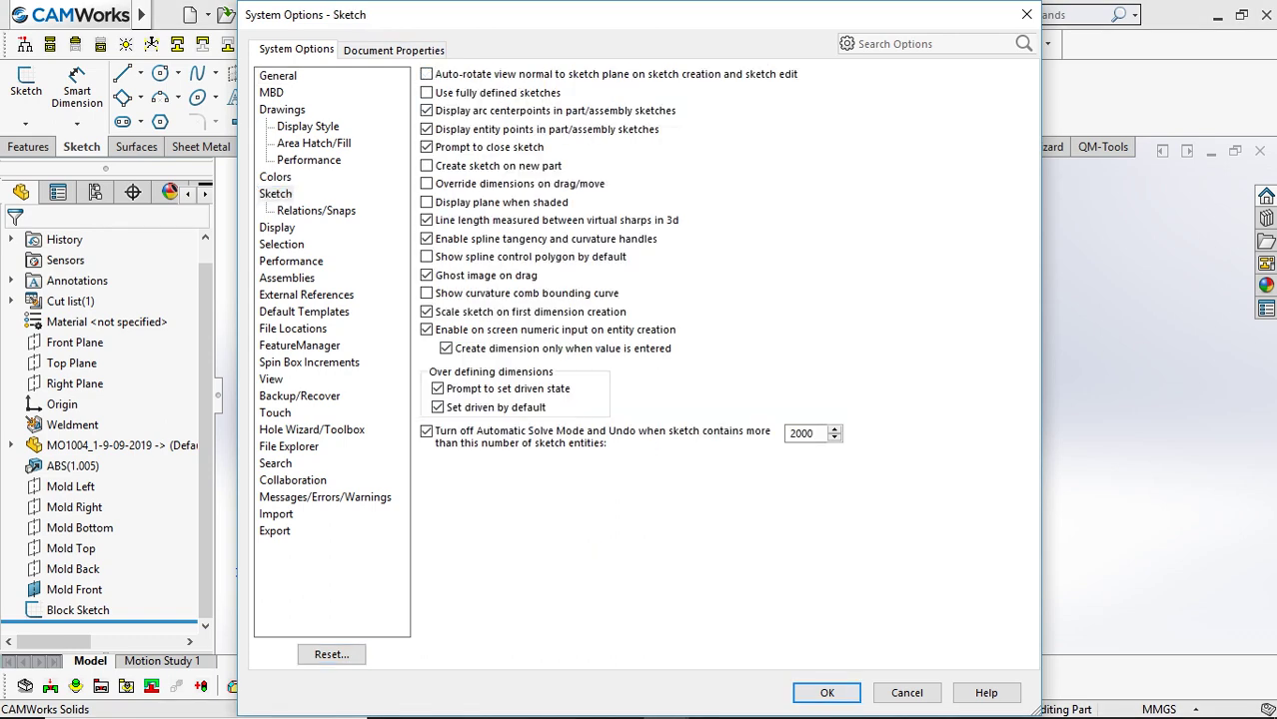
pyautogui.click(826, 692)
# Examine the part, the Mold Front plane and the block sketch from several angles, ending in an isometric view with Z pointing up.
pyautogui.scroll(2, 733, 420)
pyautogui.moveTo(732, 420); pyautogui.dragTo(644, 474, button='middle')
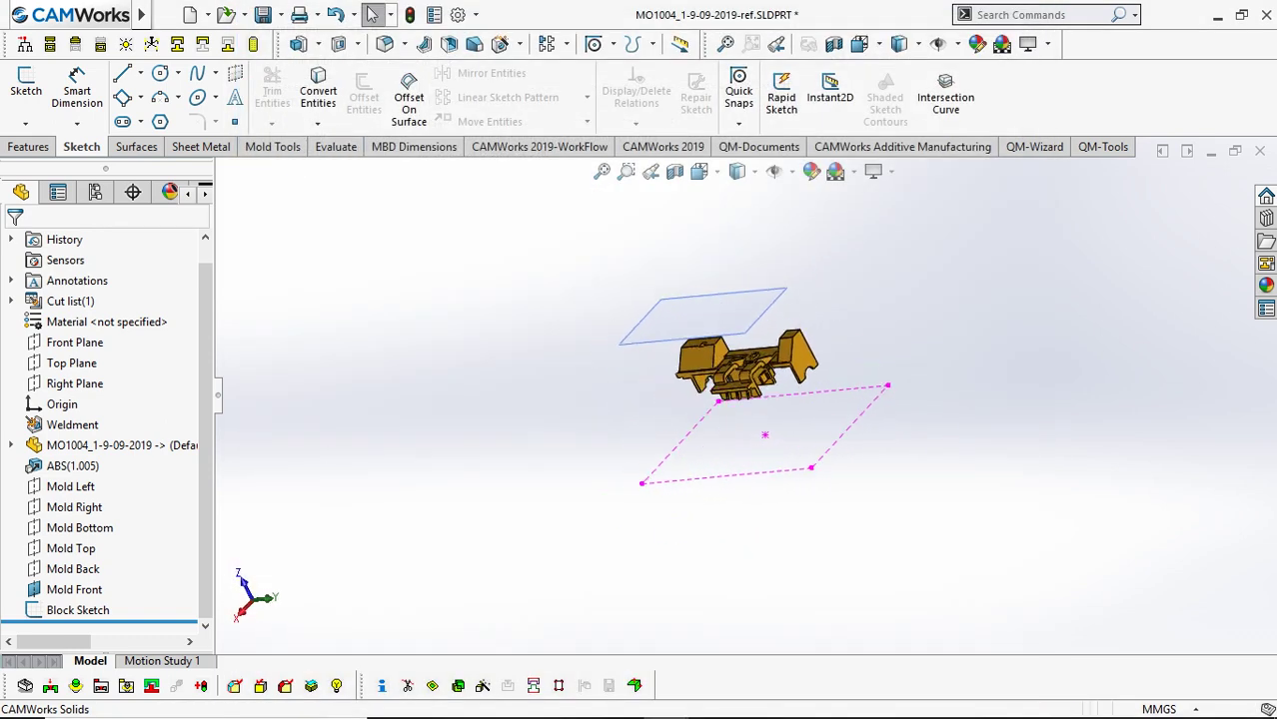
pyautogui.moveTo(799, 387); pyautogui.dragTo(748, 427, button='middle')
pyautogui.scroll(-3, 787, 389)
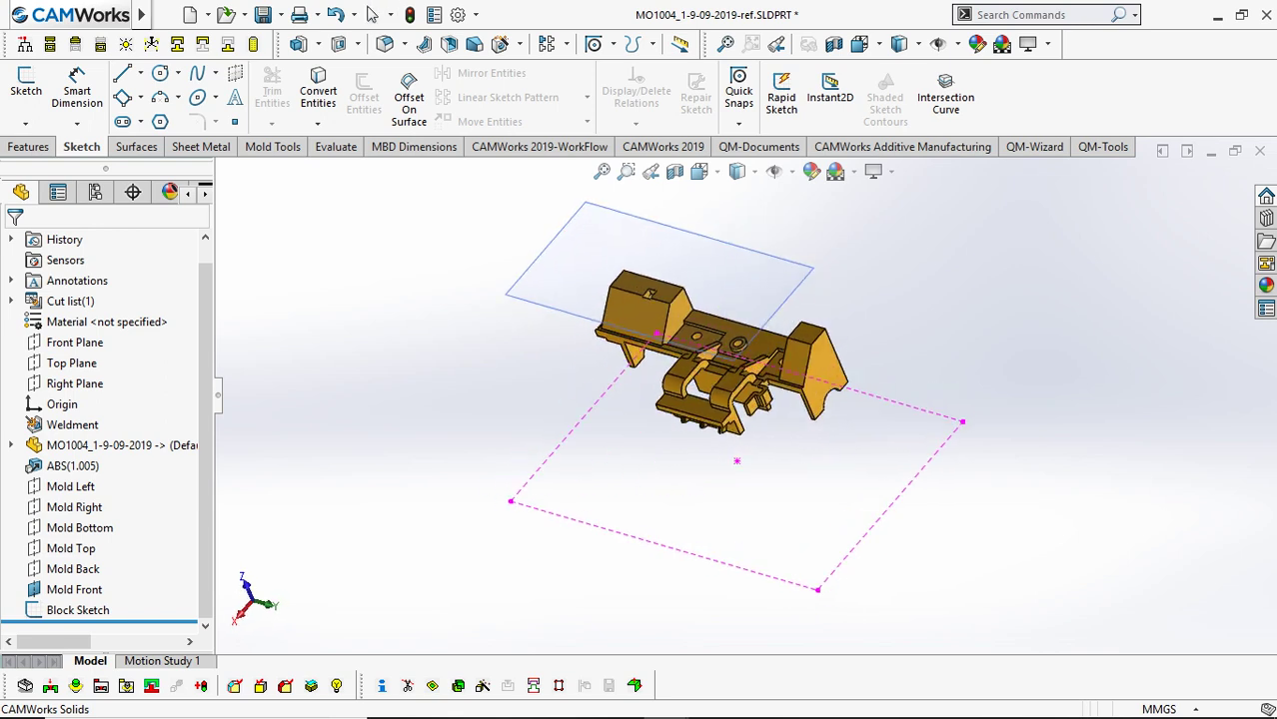
pyautogui.moveTo(781, 344); pyautogui.dragTo(785, 352, button='middle')
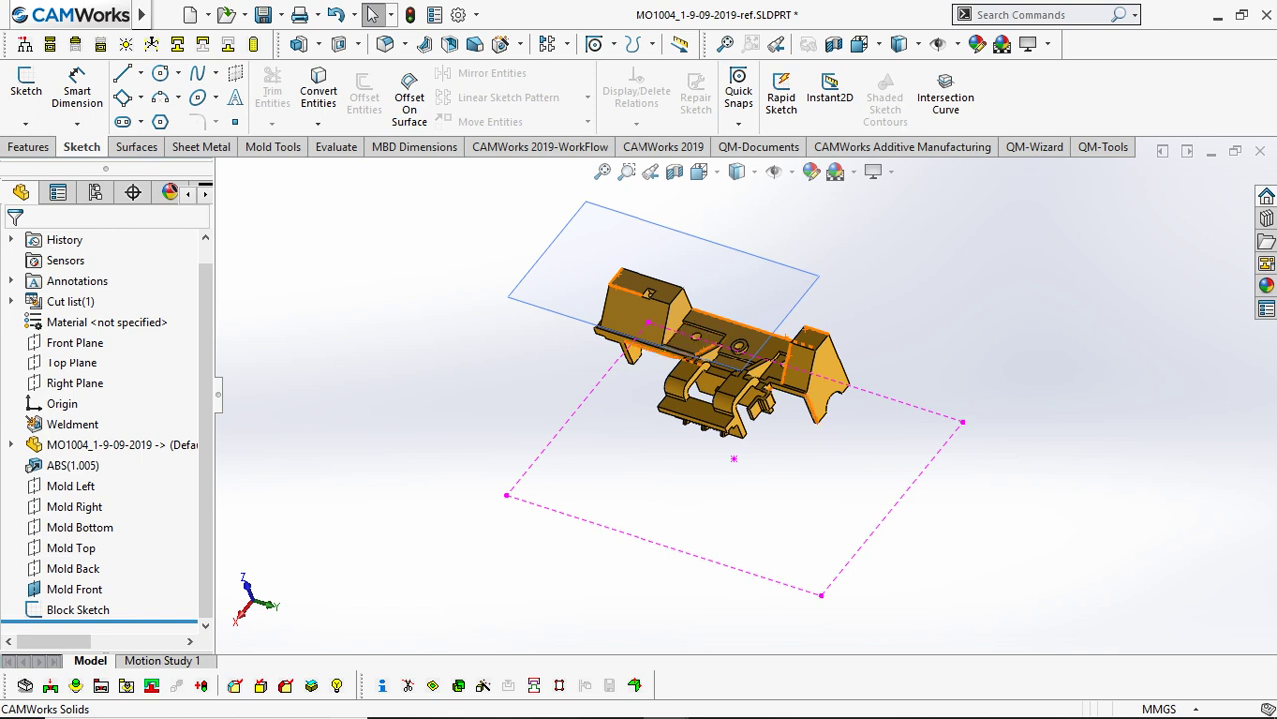
pyautogui.hotkey('ctrl', '8')
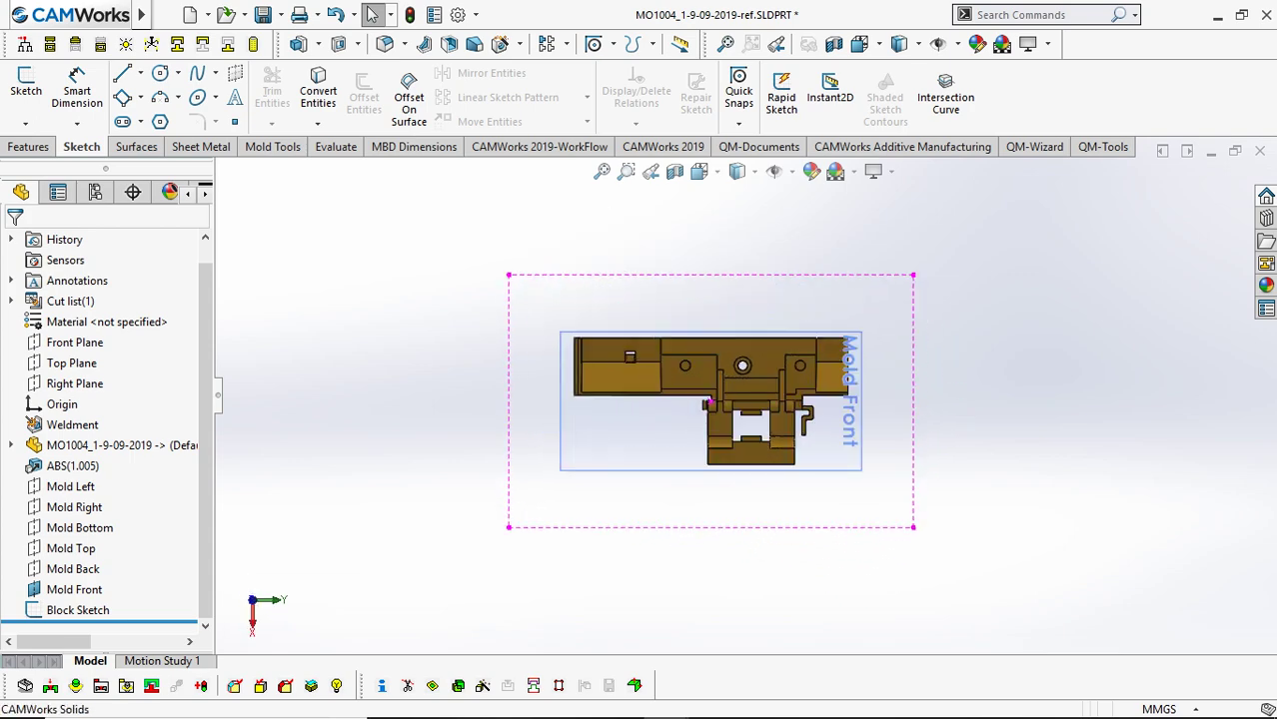
pyautogui.hotkey('ctrl', '7')
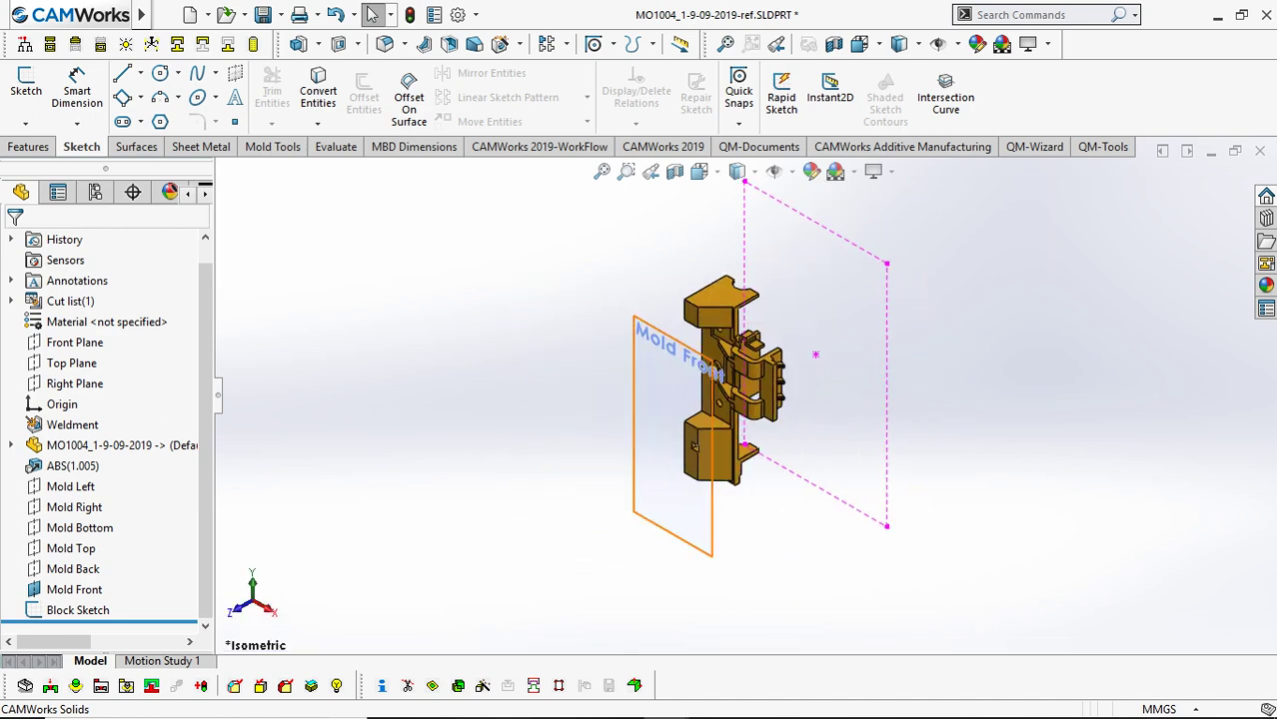
pyautogui.click(635, 685)
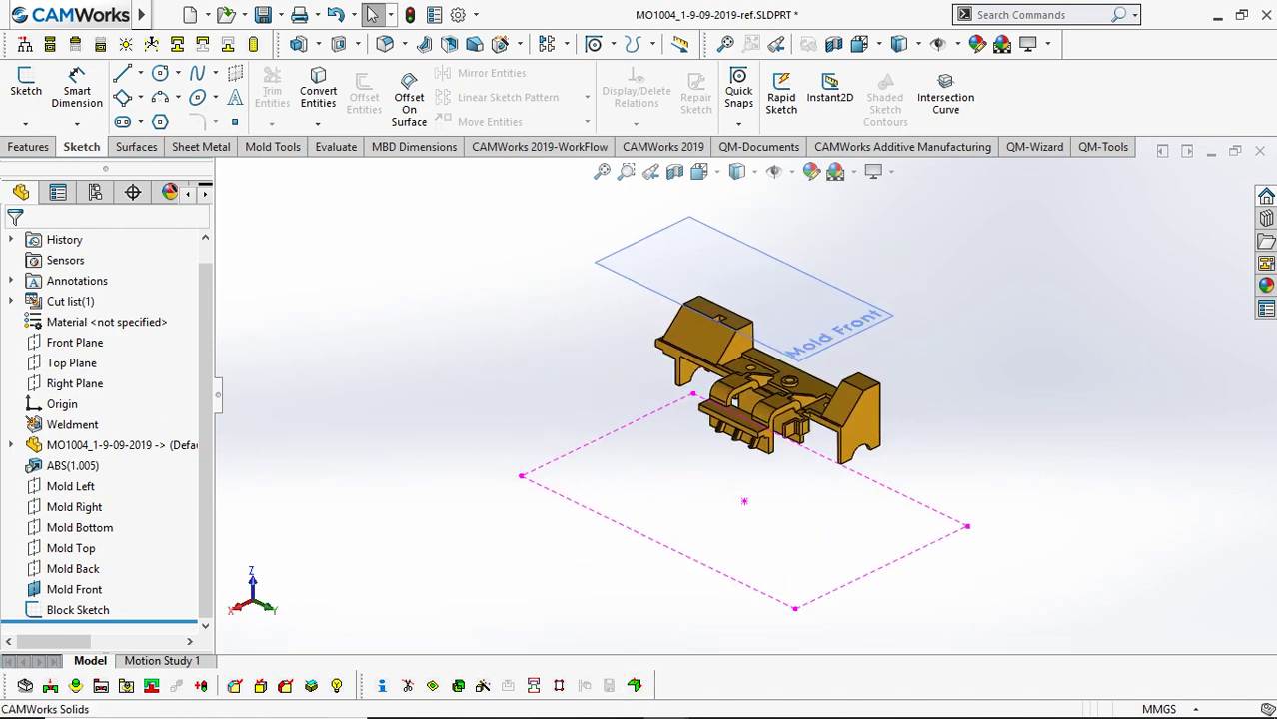
# Inspect the square opening in the larger tapered block and the round holes along the base from above.
pyautogui.scroll(-5, 711, 332)
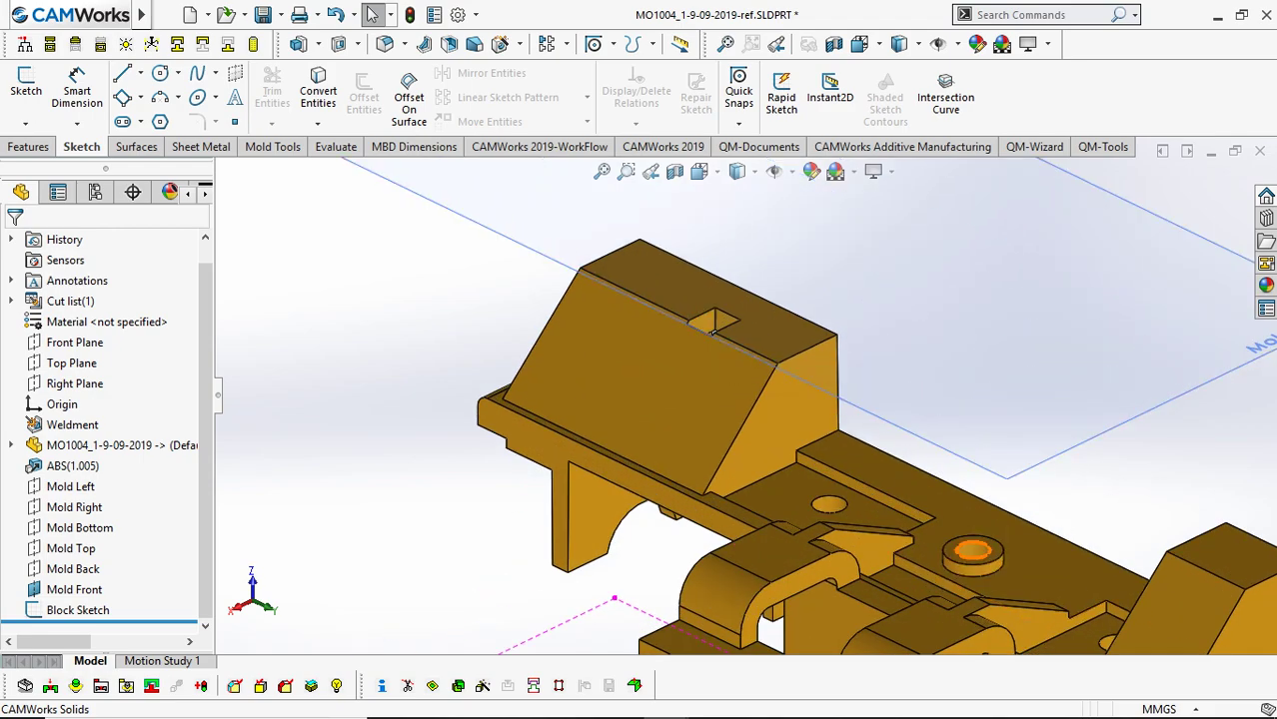
pyautogui.scroll(4, 966, 558)
pyautogui.moveTo(856, 446); pyautogui.dragTo(777, 478, button='middle')
pyautogui.scroll(1, 901, 474)
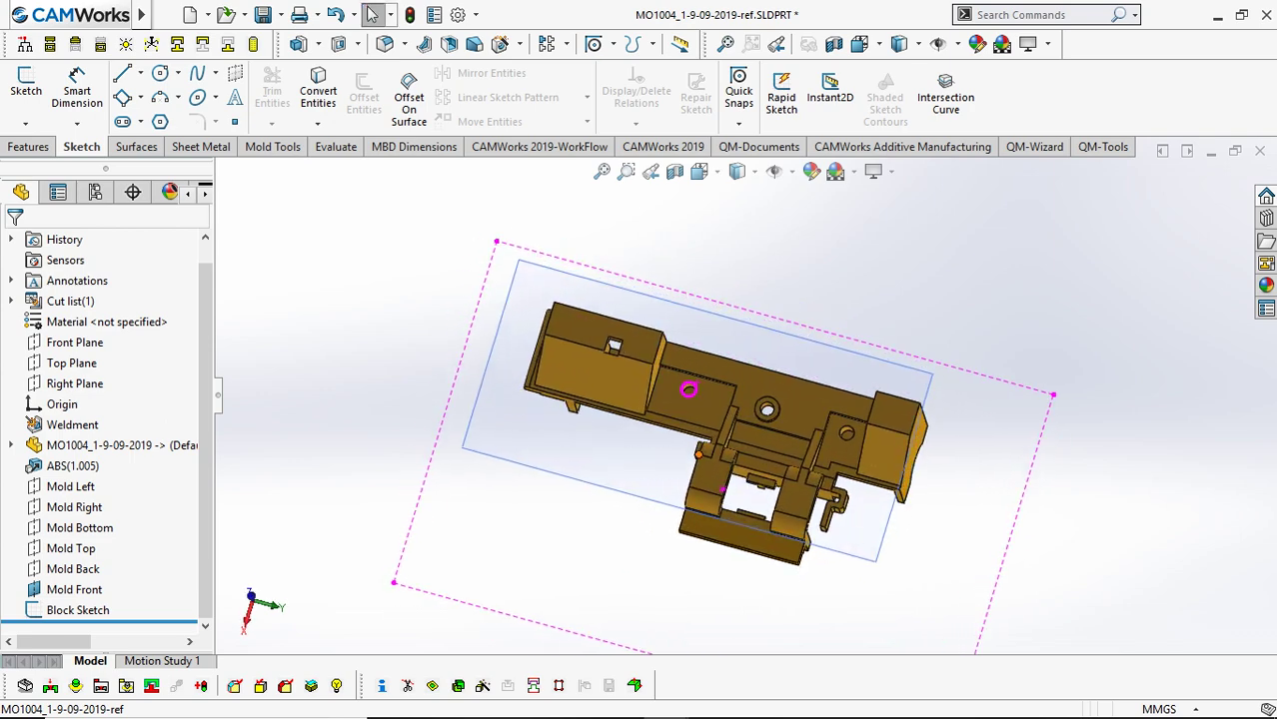
pyautogui.scroll(-4, 547, 331)
pyautogui.scroll(-2, 684, 367)
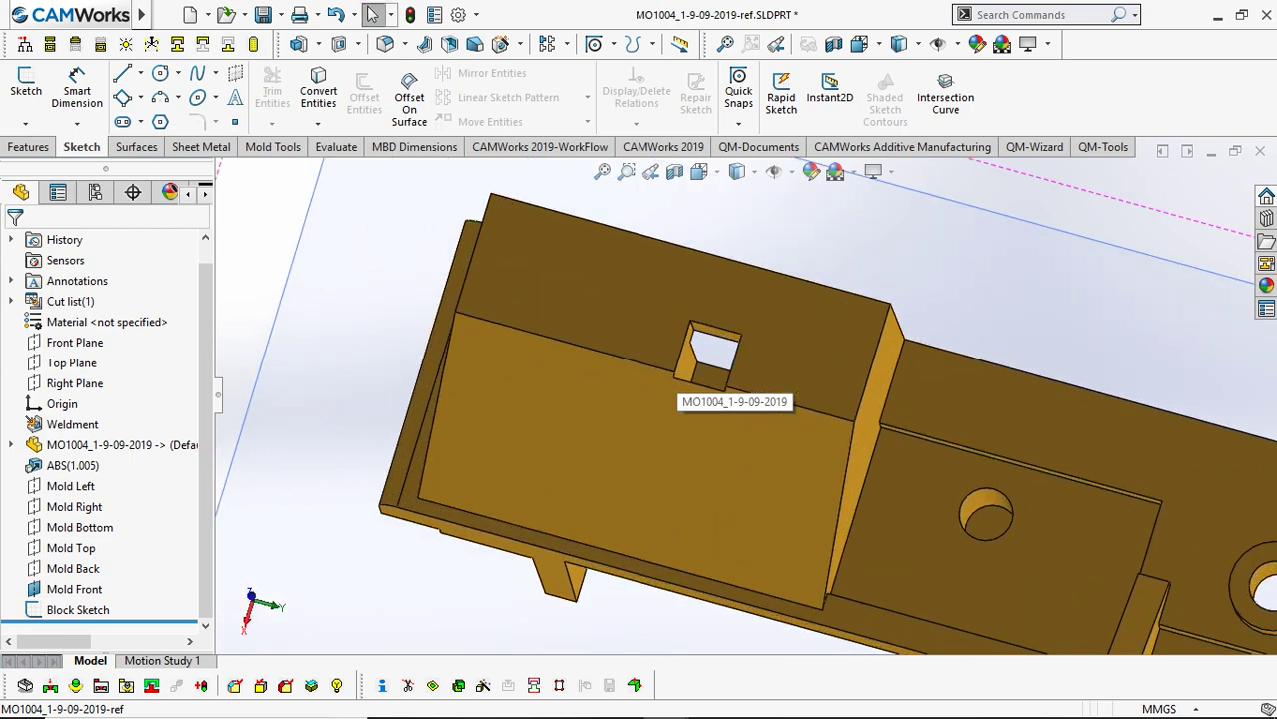
pyautogui.scroll(3, 684, 368)
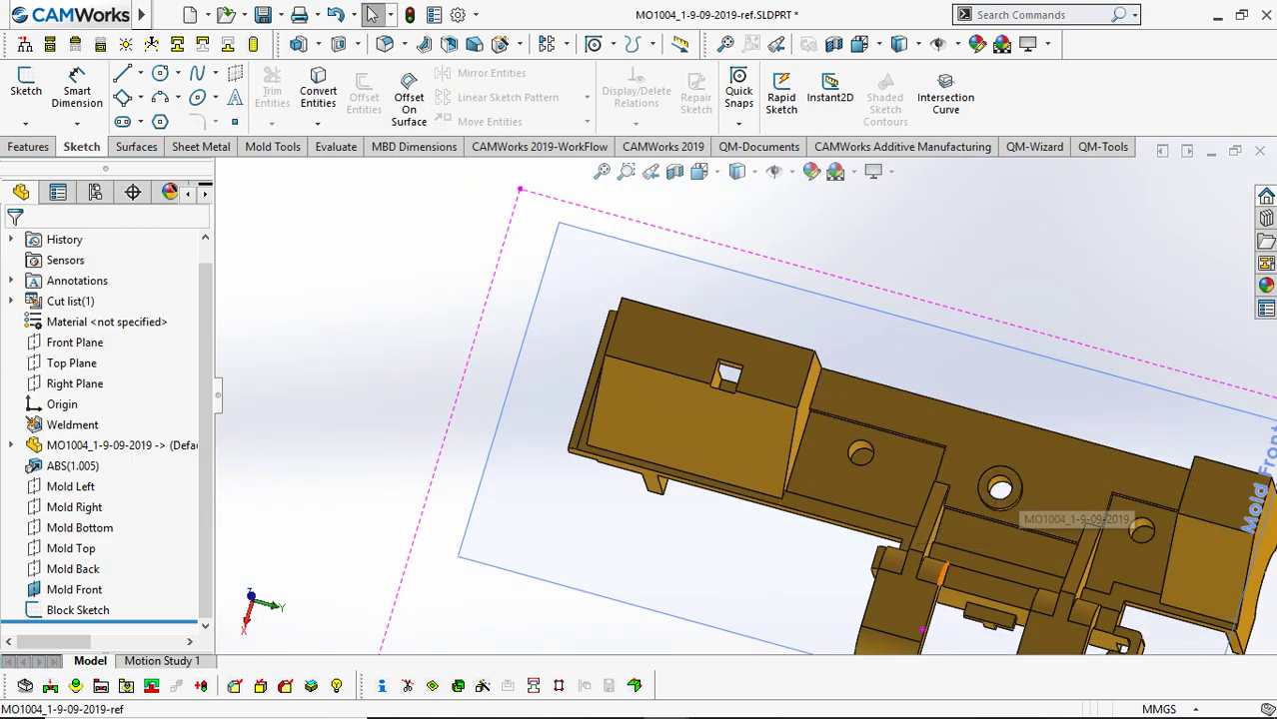
pyautogui.moveTo(678, 448); pyautogui.dragTo(655, 385, button='middle')
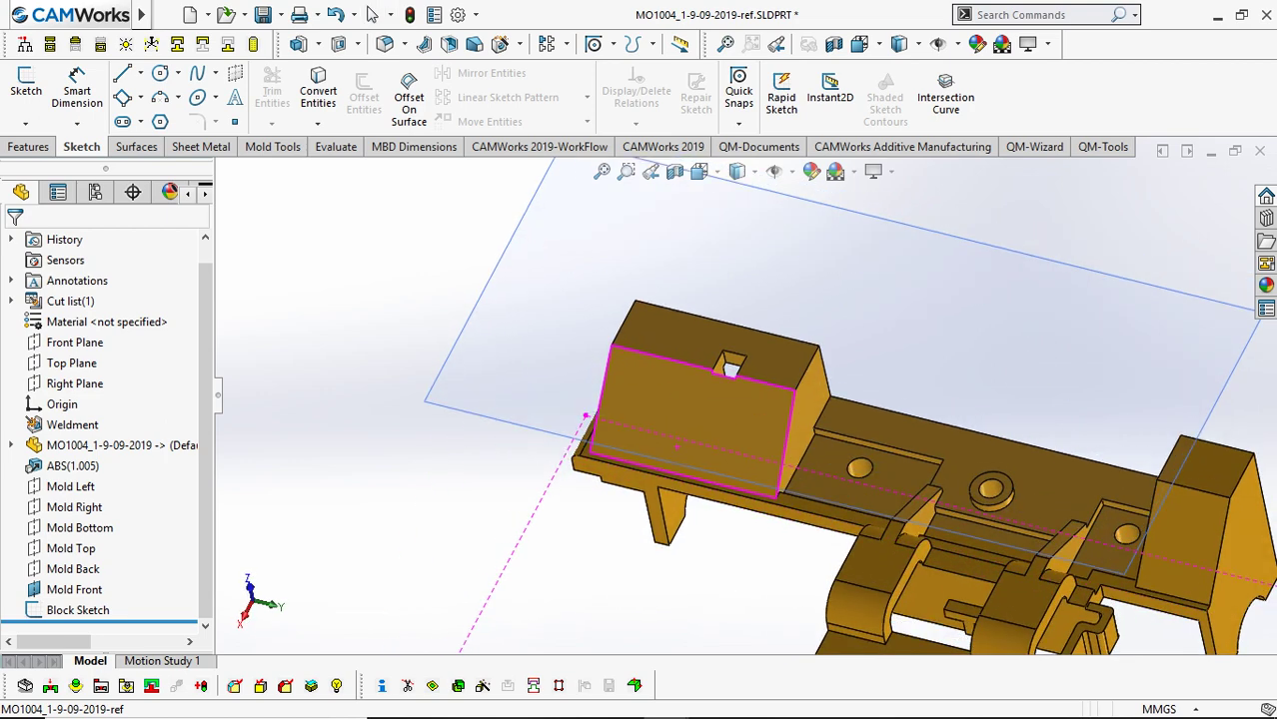
# Fill the square opening in the larger tapered block with a Lofted Boss/Base between two of its opposite inner walls.
pyautogui.click(28, 147)
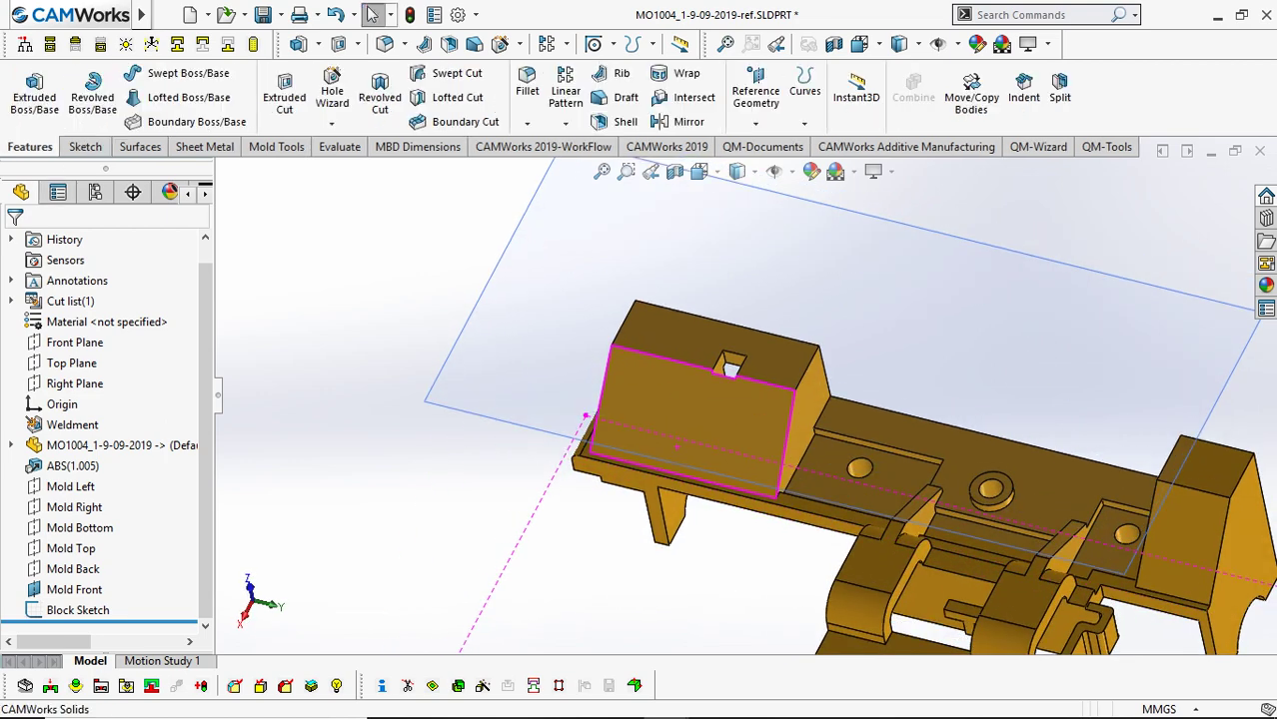
pyautogui.click(189, 97)
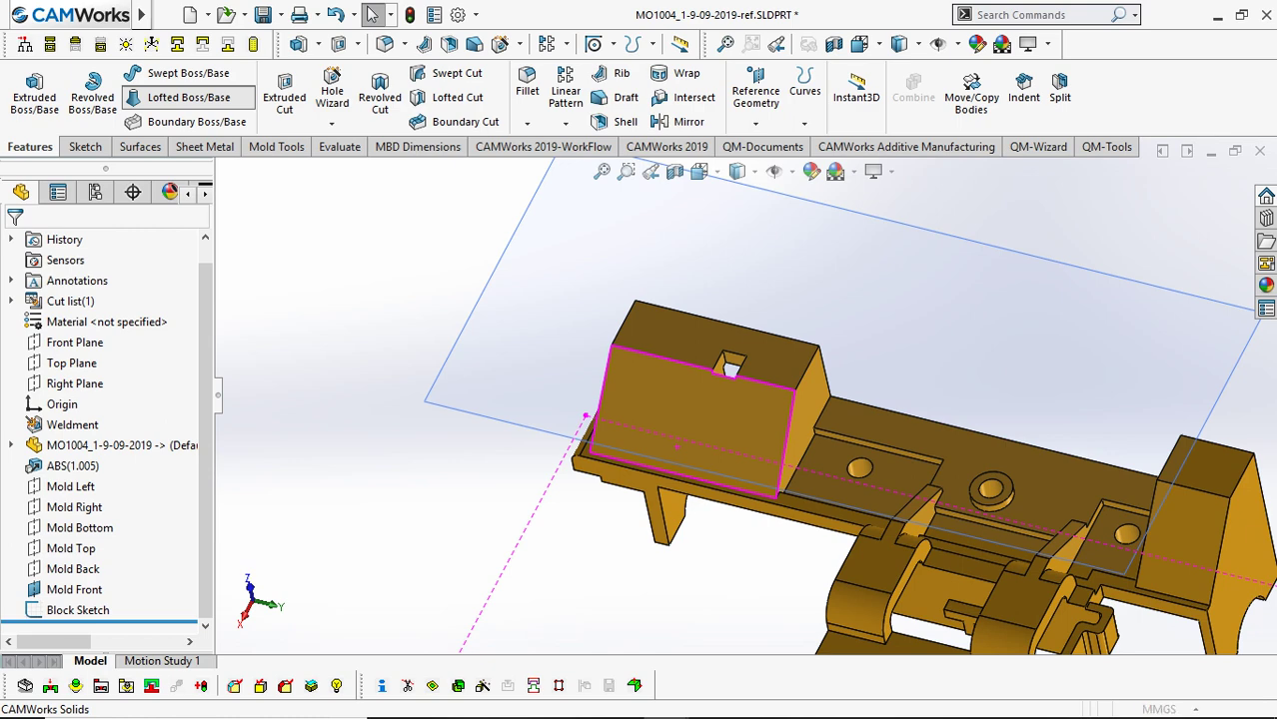
pyautogui.scroll(-5, 746, 371)
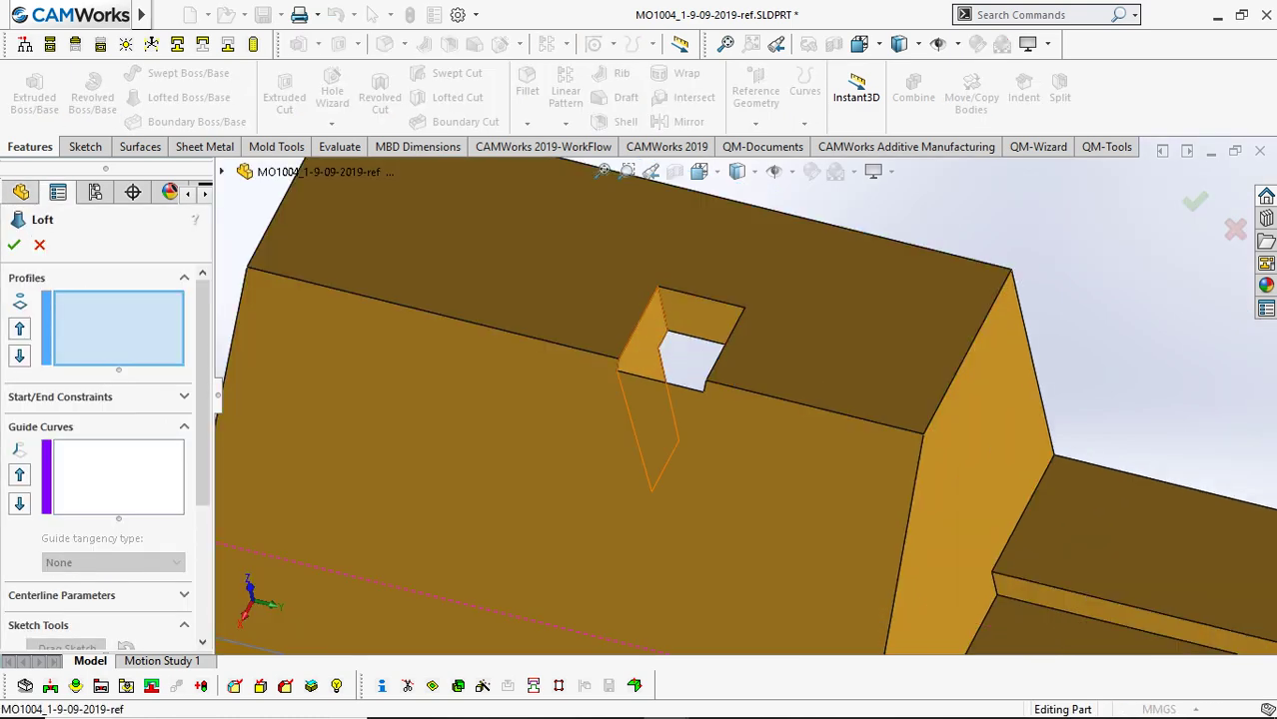
pyautogui.click(643, 342)
pyautogui.moveTo(642, 342); pyautogui.dragTo(620, 362, button='middle')
pyautogui.click(685, 350)
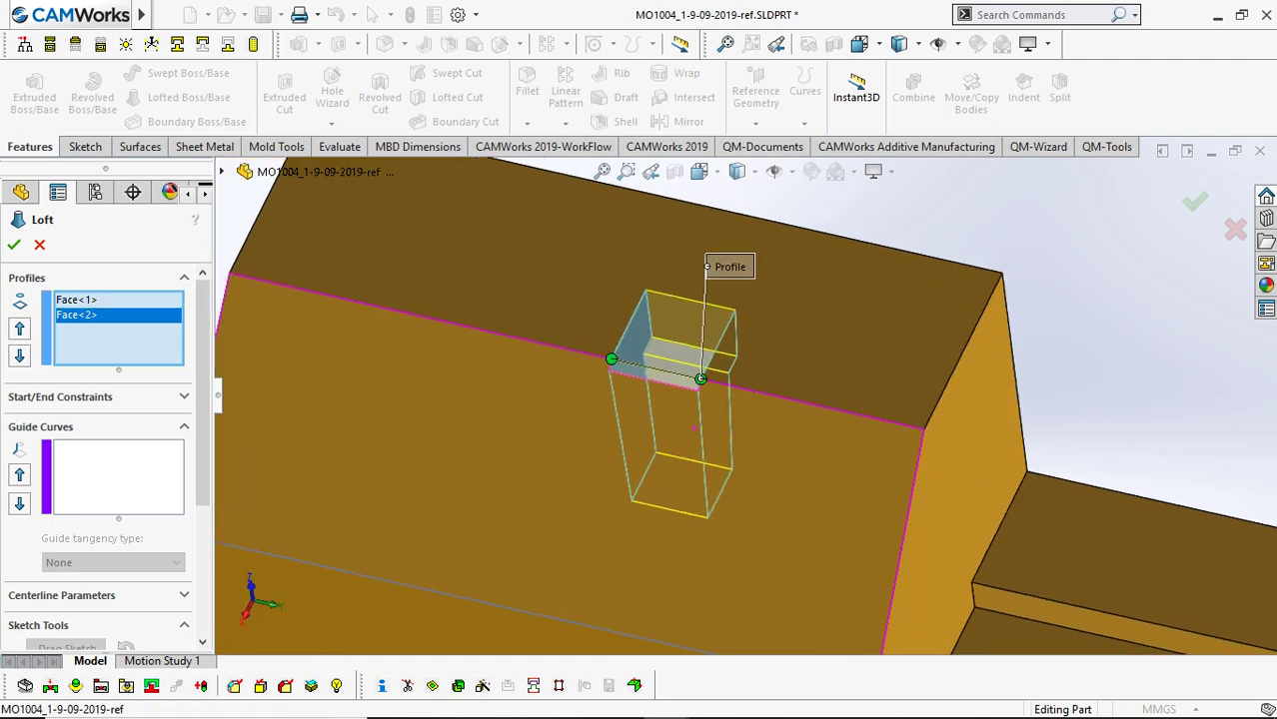
pyautogui.click(14, 245)
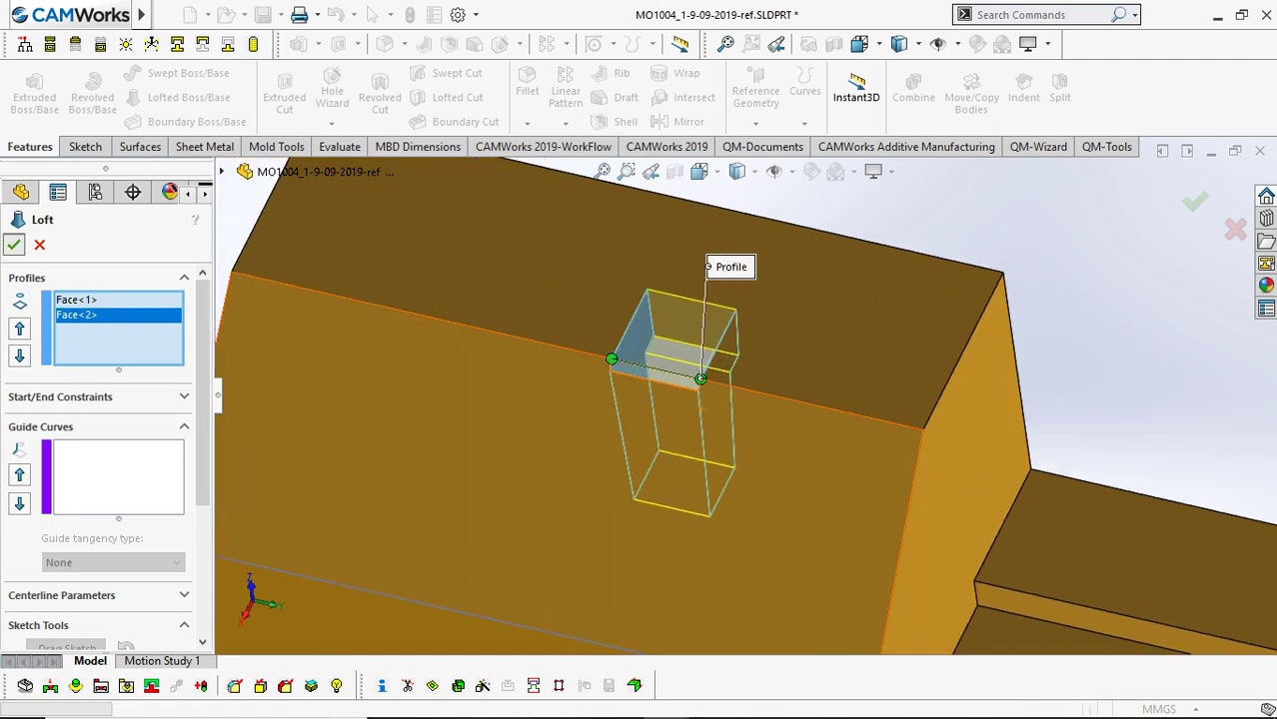
# Cap the raised ring around the central hole with a Solid Patch, thickening its top face by 1.00 mm.
pyautogui.scroll(4, 902, 495)
pyautogui.click(836, 551)
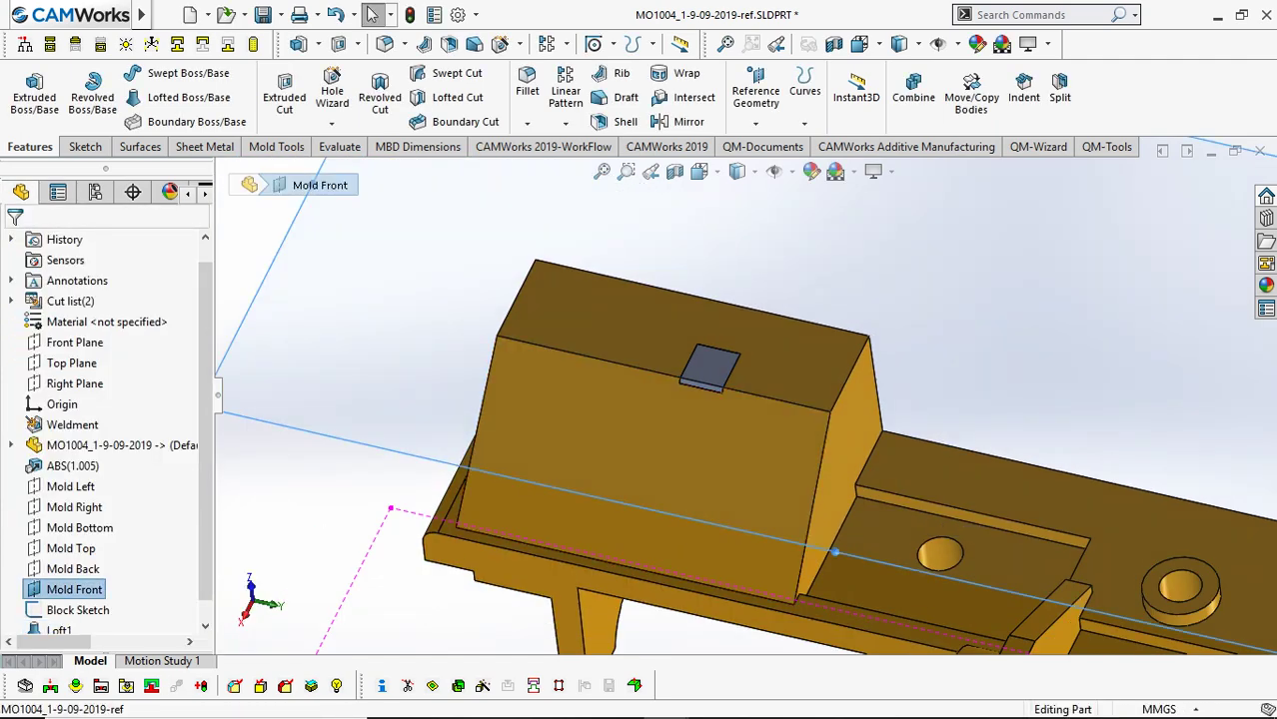
pyautogui.click(50, 686)
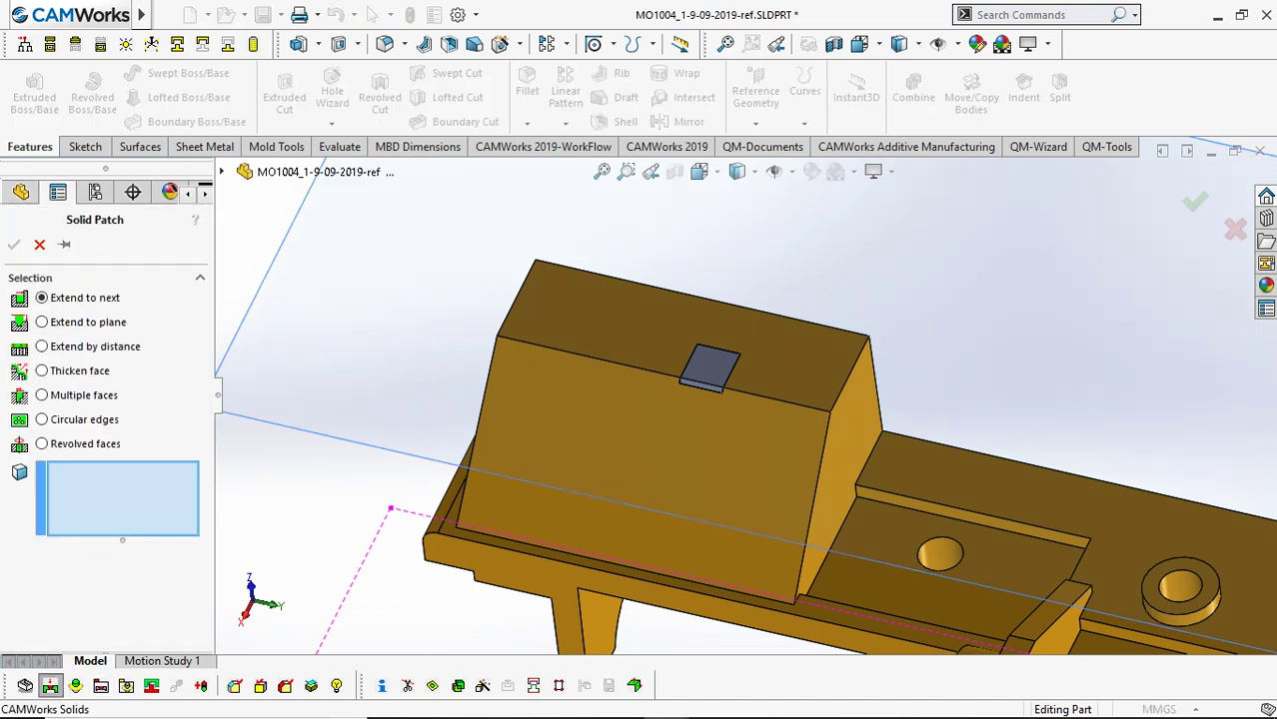
pyautogui.click(41, 371)
pyautogui.scroll(-5, 1198, 642)
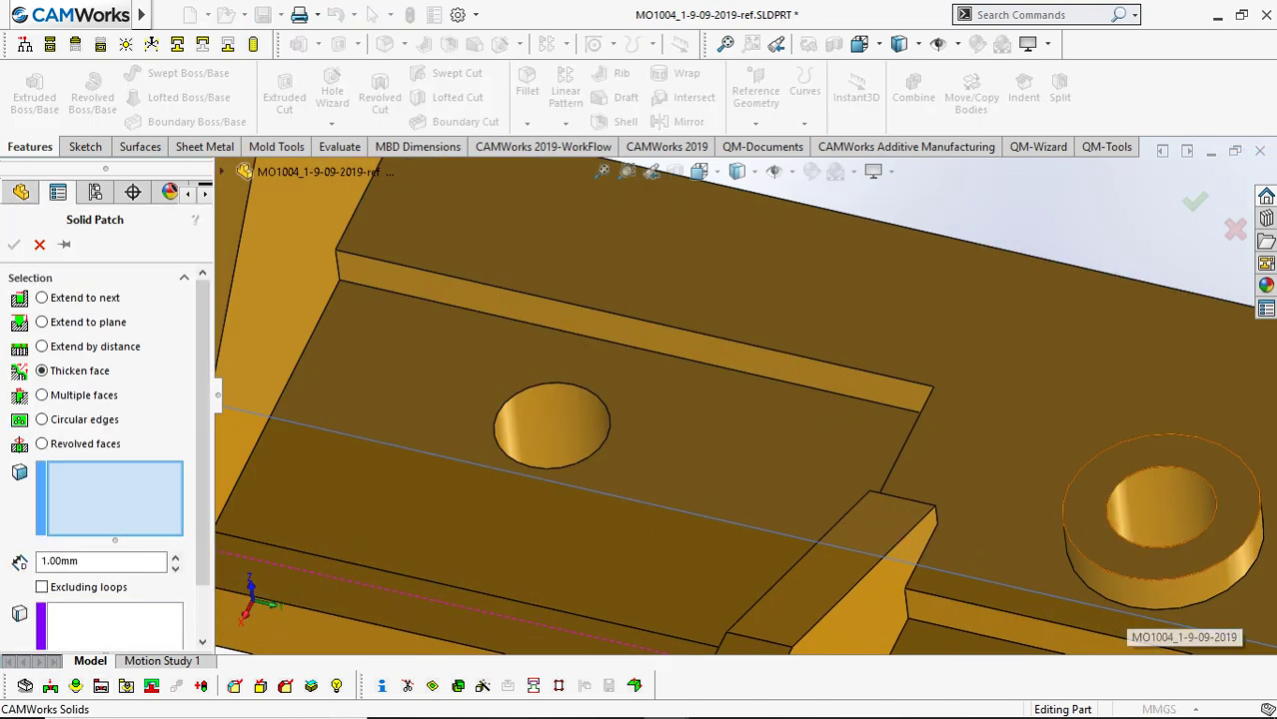
pyautogui.click(1084, 519)
pyautogui.click(14, 244)
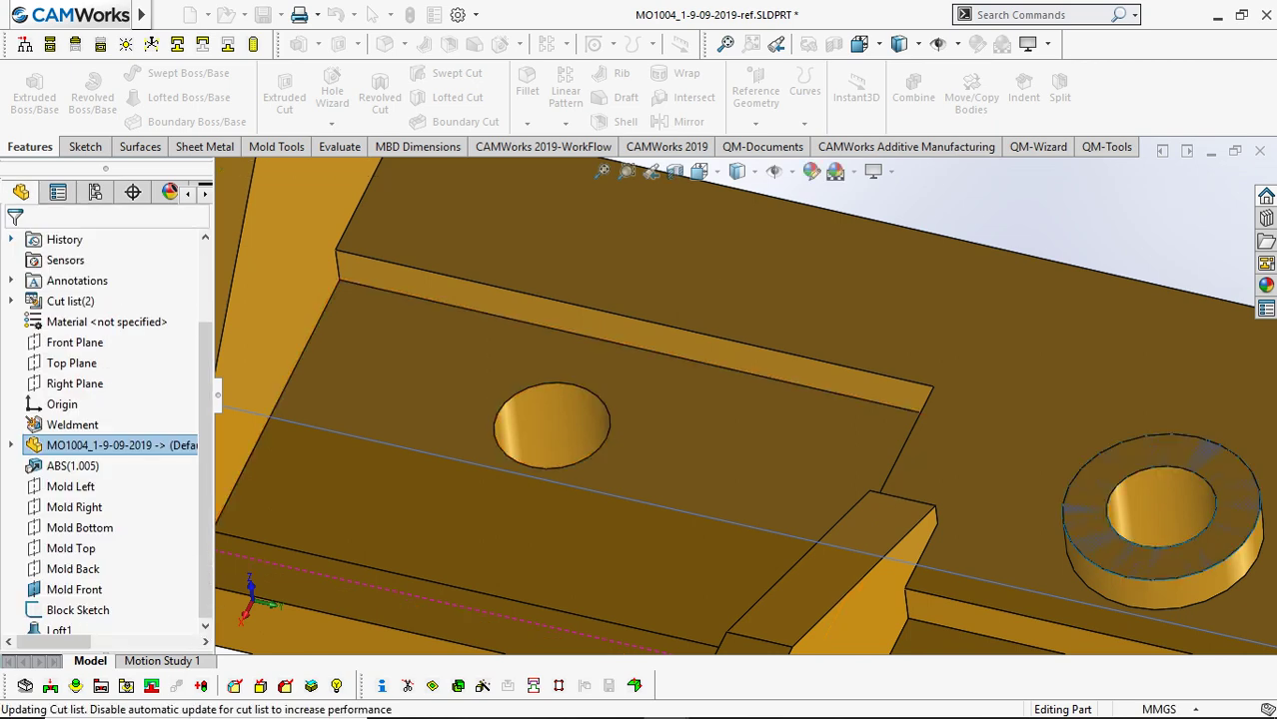
pyautogui.scroll(5, 883, 429)
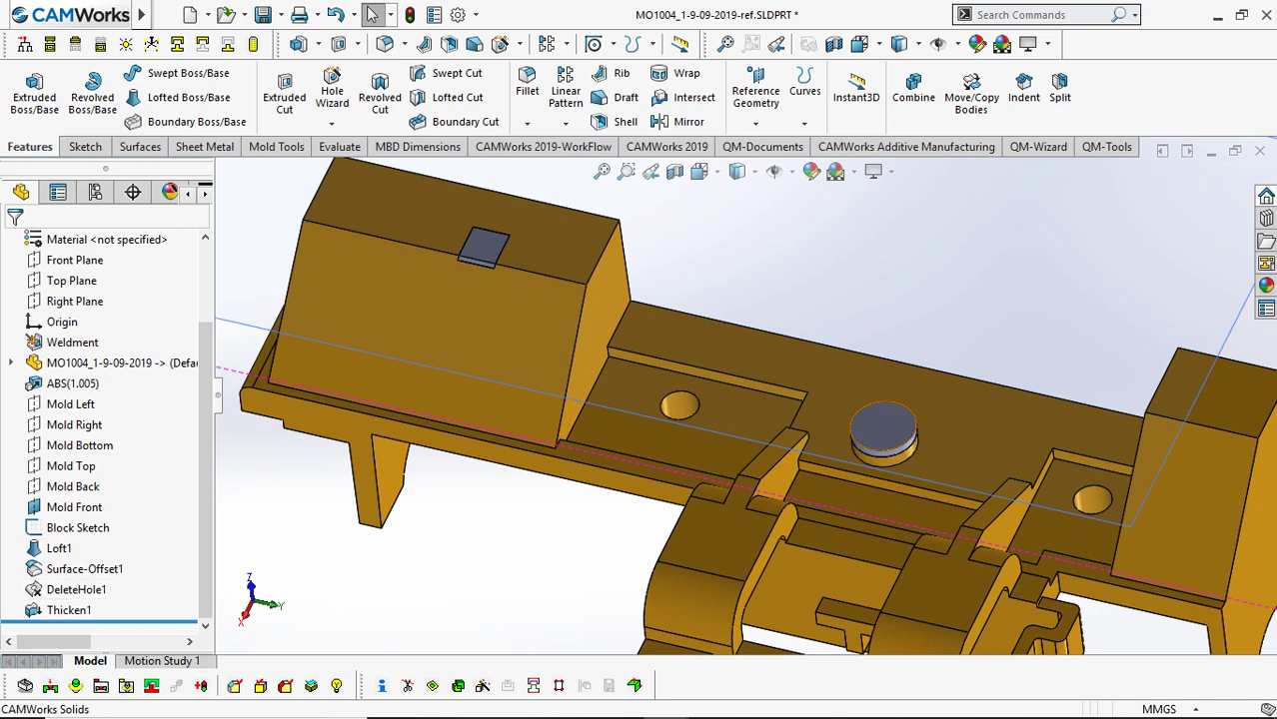
# Start a sketch on the flat inner side face of the curved arm beside the rectangular opening.
pyautogui.scroll(3, 844, 550)
pyautogui.moveTo(789, 559); pyautogui.dragTo(847, 503, button='middle')
pyautogui.scroll(-2, 847, 503)
pyautogui.scroll(-2, 837, 519)
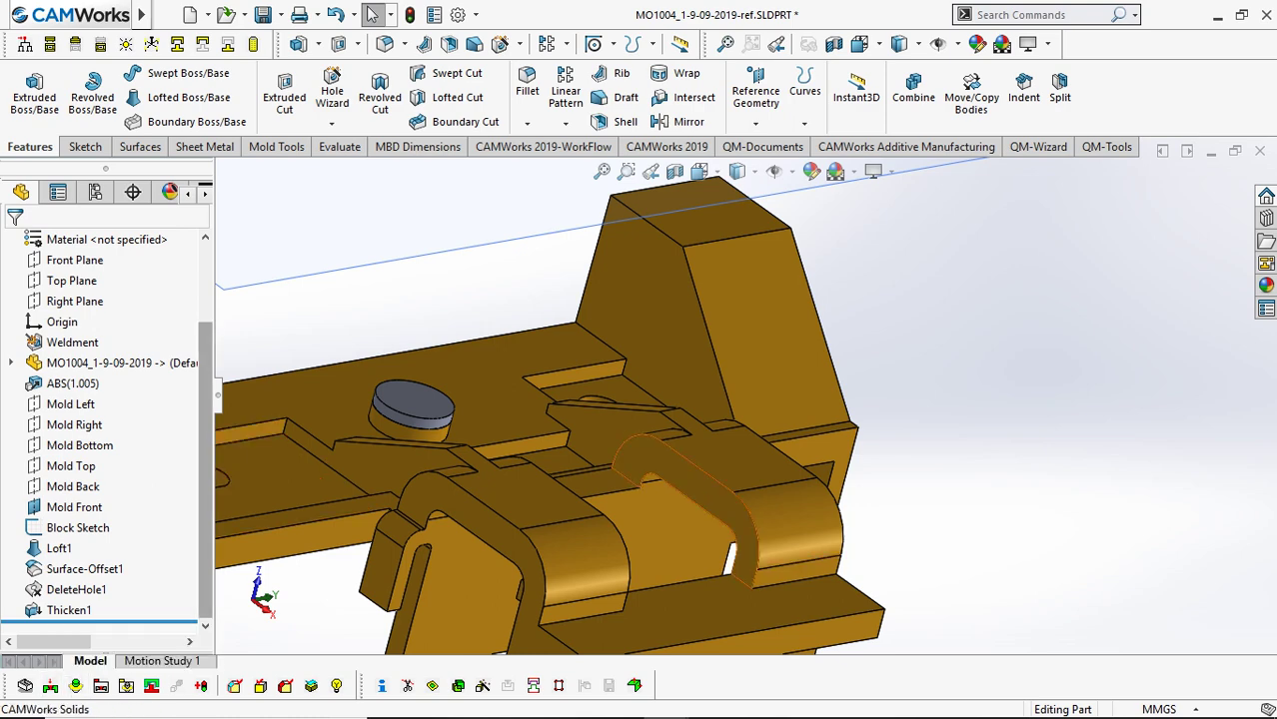
pyautogui.scroll(-3, 738, 545)
pyautogui.rightClick(658, 435)
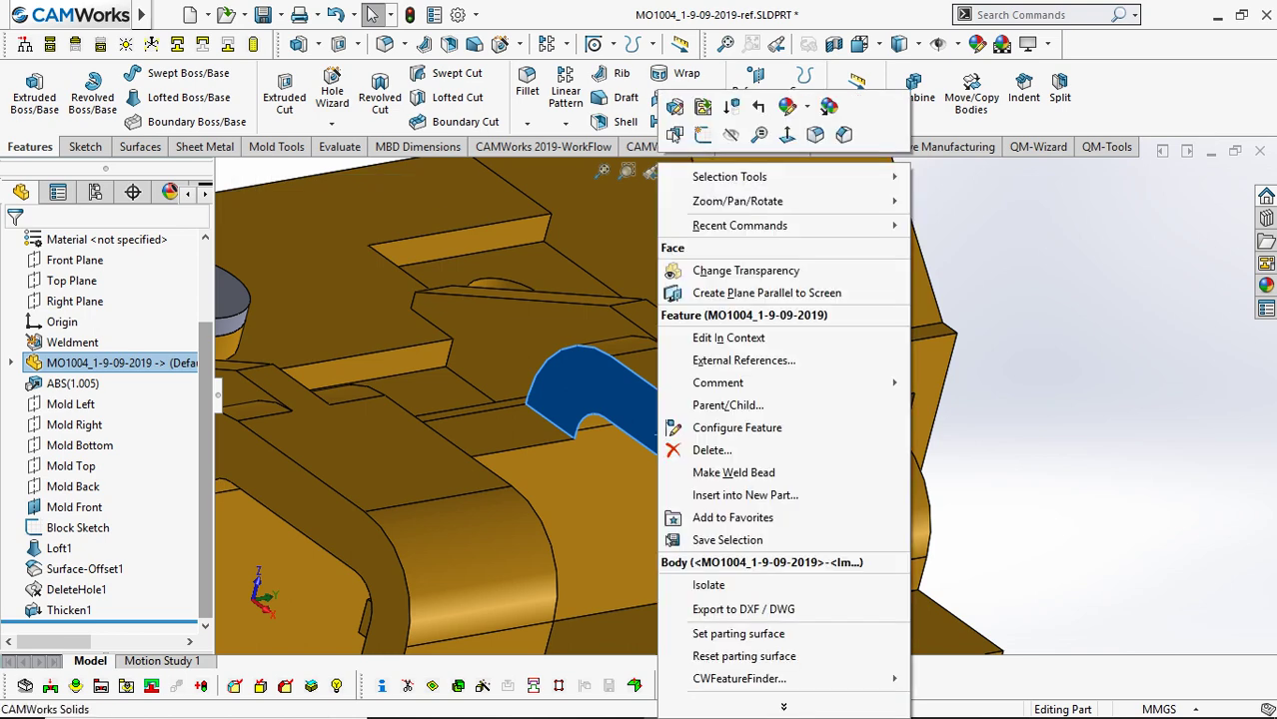
pyautogui.press('Escape')
pyautogui.press('s')
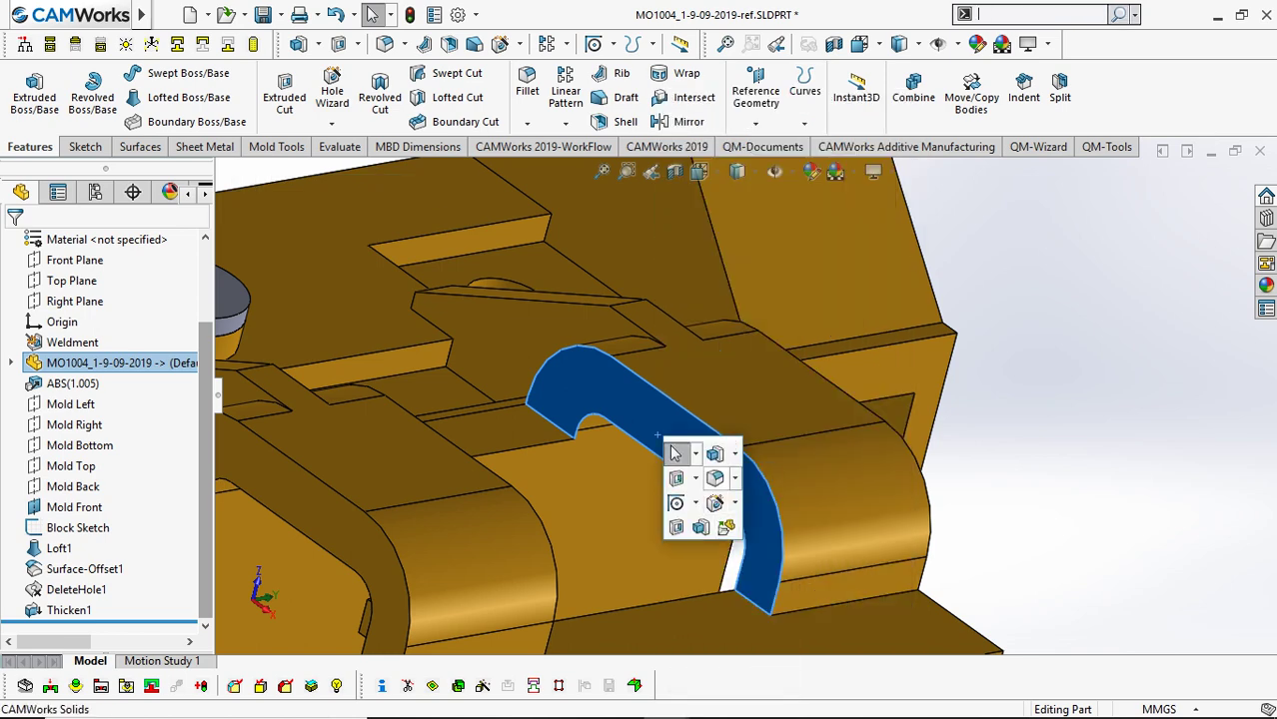
pyautogui.click(674, 452)
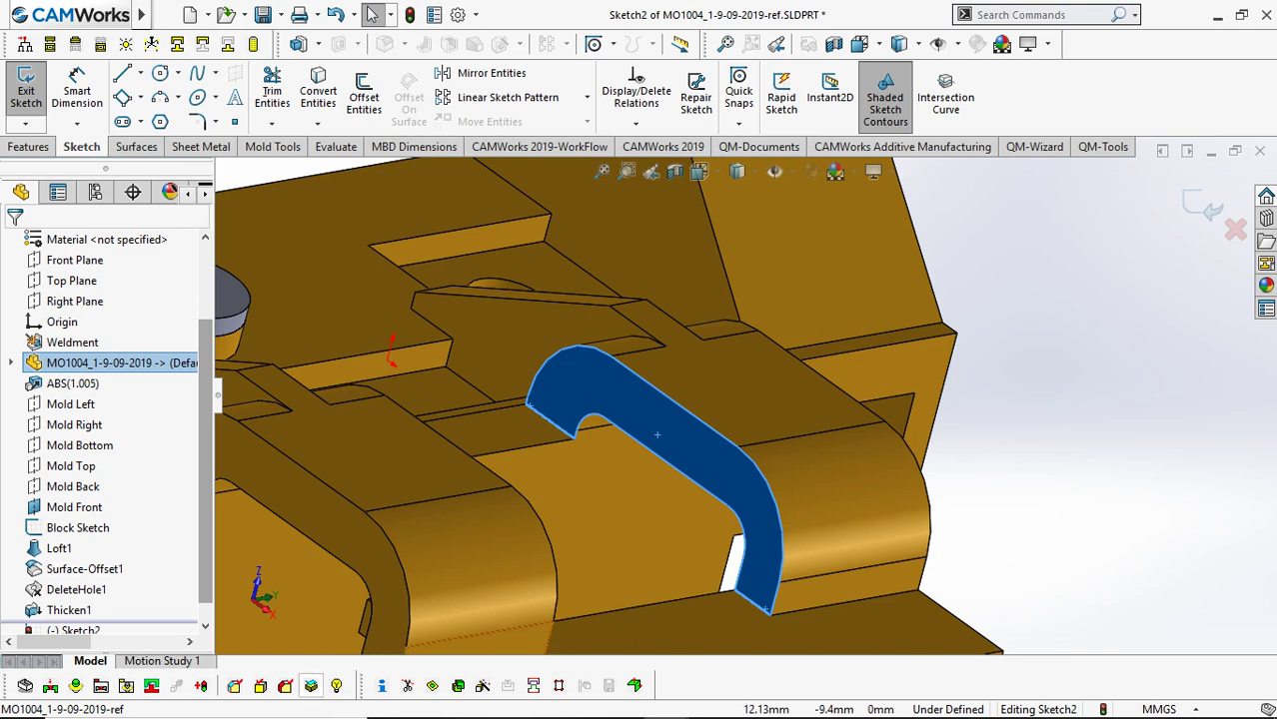
# Convert the outer edge chain of the curved arm's side face, including its two short end edges, into sketch lines.
pyautogui.press('Escape')
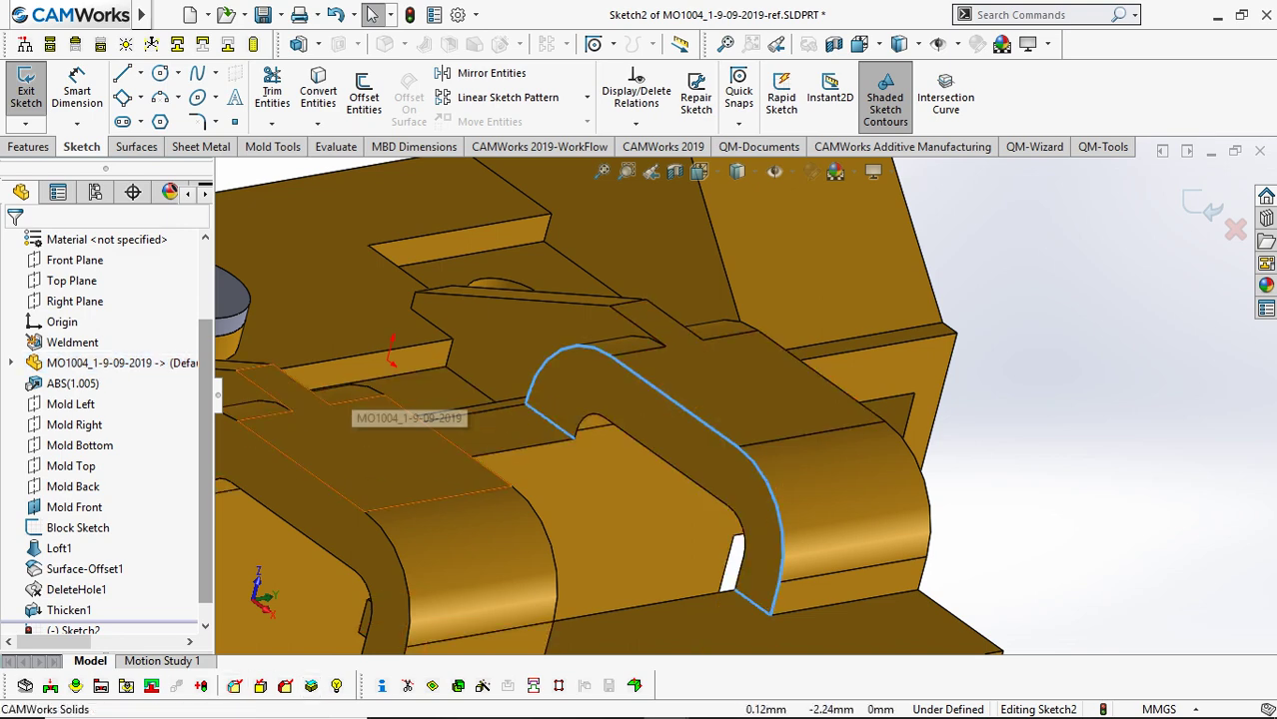
pyautogui.press('s')
pyautogui.click(396, 443)
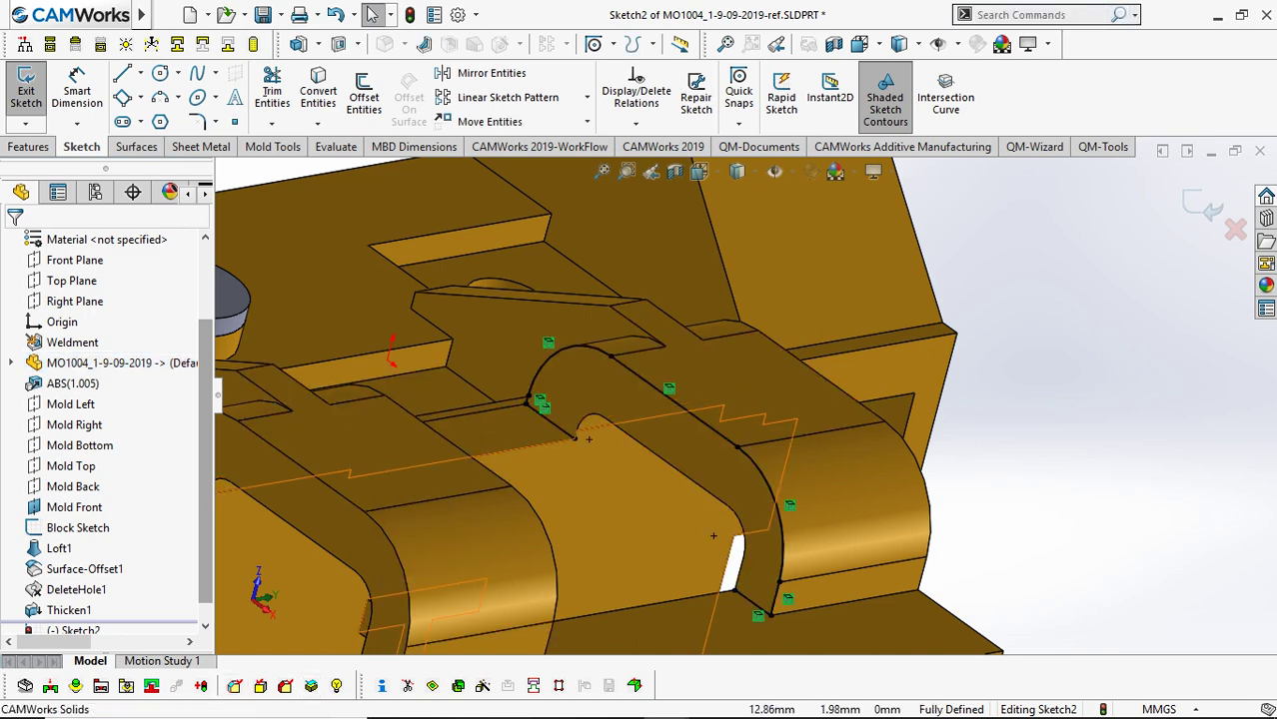
# Create an intersection curve between the sketched side face and the inner wall below the arm's inner end.
pyautogui.click(561, 380)
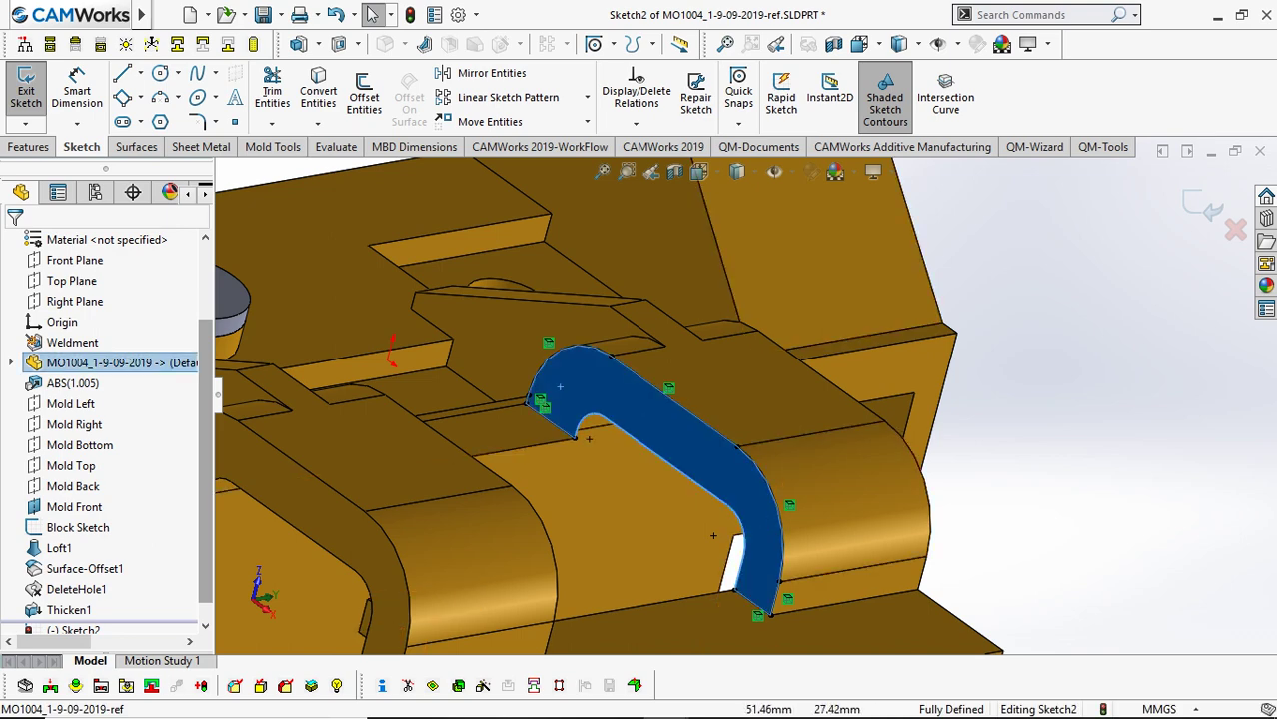
pyautogui.click(1059, 300)
pyautogui.scroll(2, 745, 396)
pyautogui.scroll(-2, 723, 493)
pyautogui.click(727, 493)
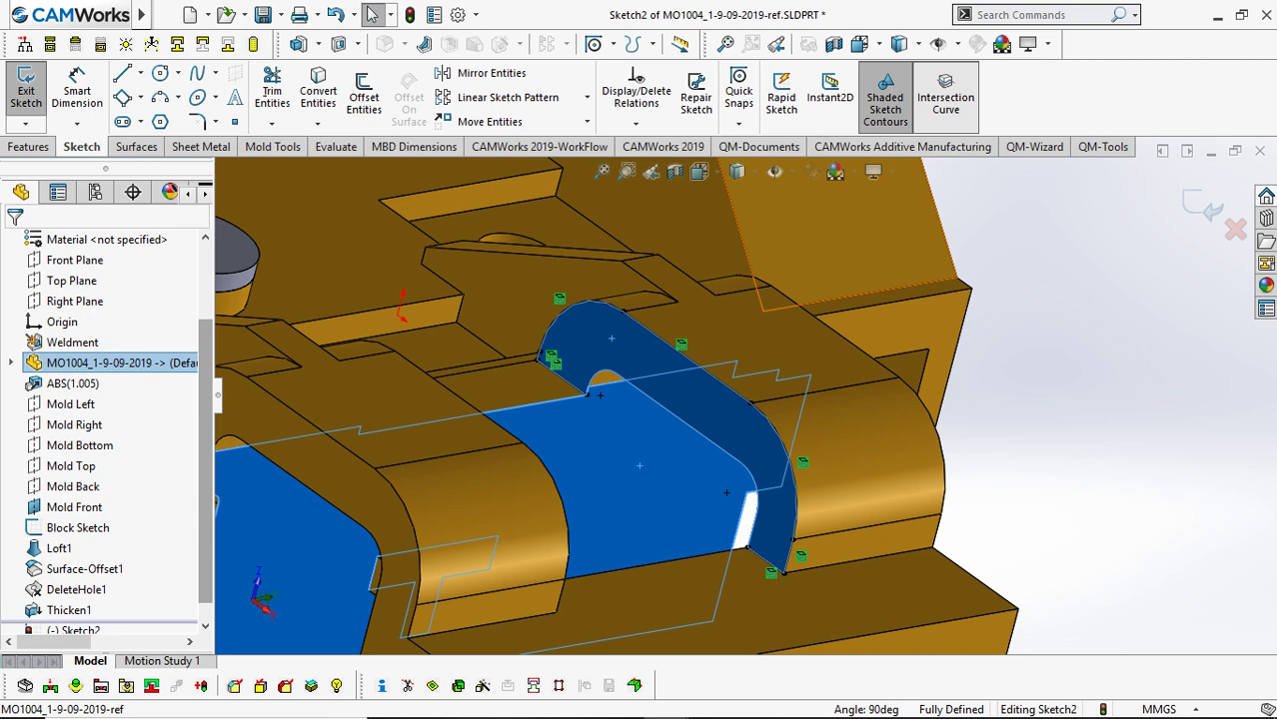
pyautogui.click(945, 95)
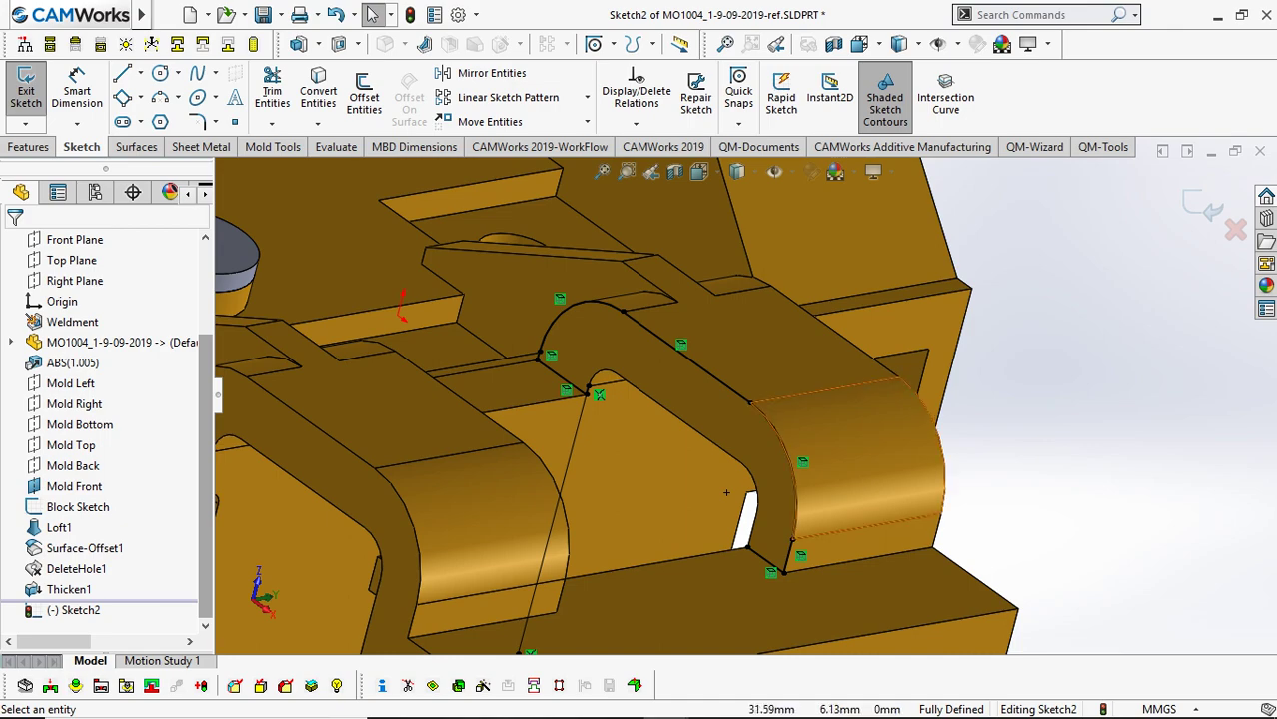
# Create an intersection curve between the curved arm's side face and the opposite inner wall below the arm's outer end.
pyautogui.moveTo(850, 450)
pyautogui.mouseDown(button='middle')
pyautogui.moveTo(969, 404)
pyautogui.moveTo(859, 530)
pyautogui.mouseUp(button='middle')
pyautogui.scroll(-3, 766, 560)
pyautogui.click(711, 517)
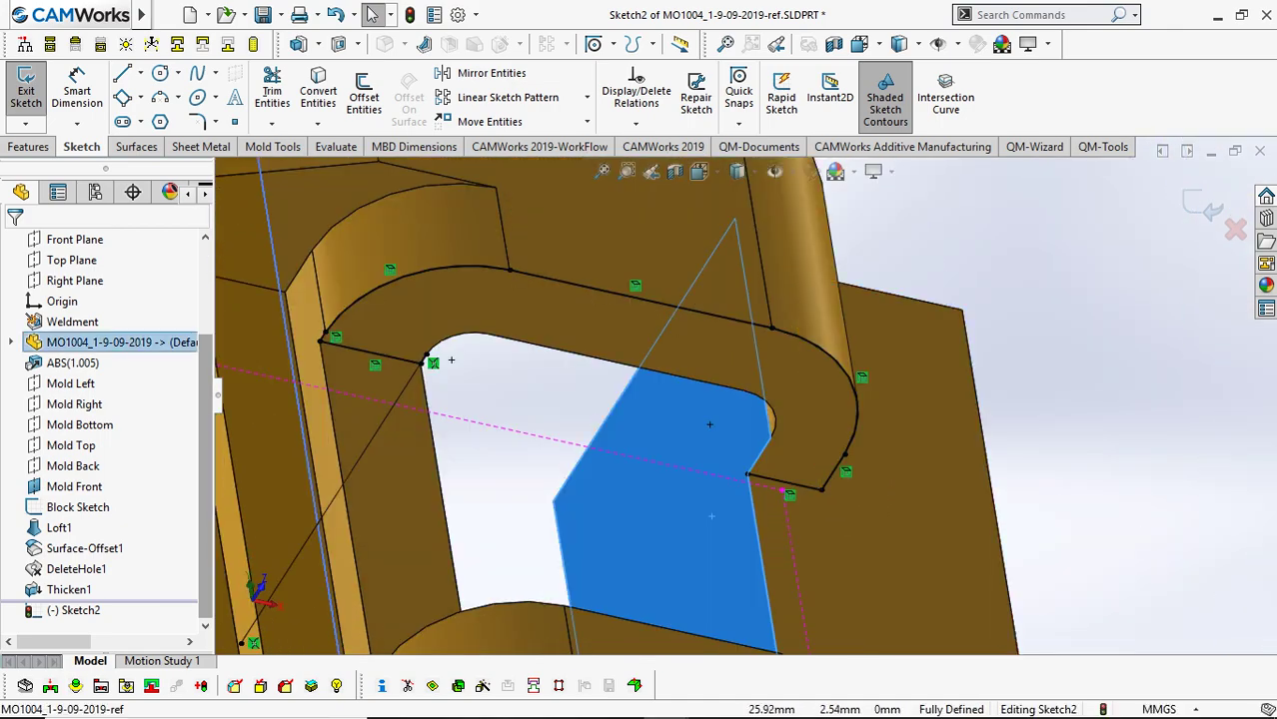
pyautogui.keyDown('ctrl'); pyautogui.click(792, 434); pyautogui.keyUp('ctrl')
pyautogui.click(945, 95)
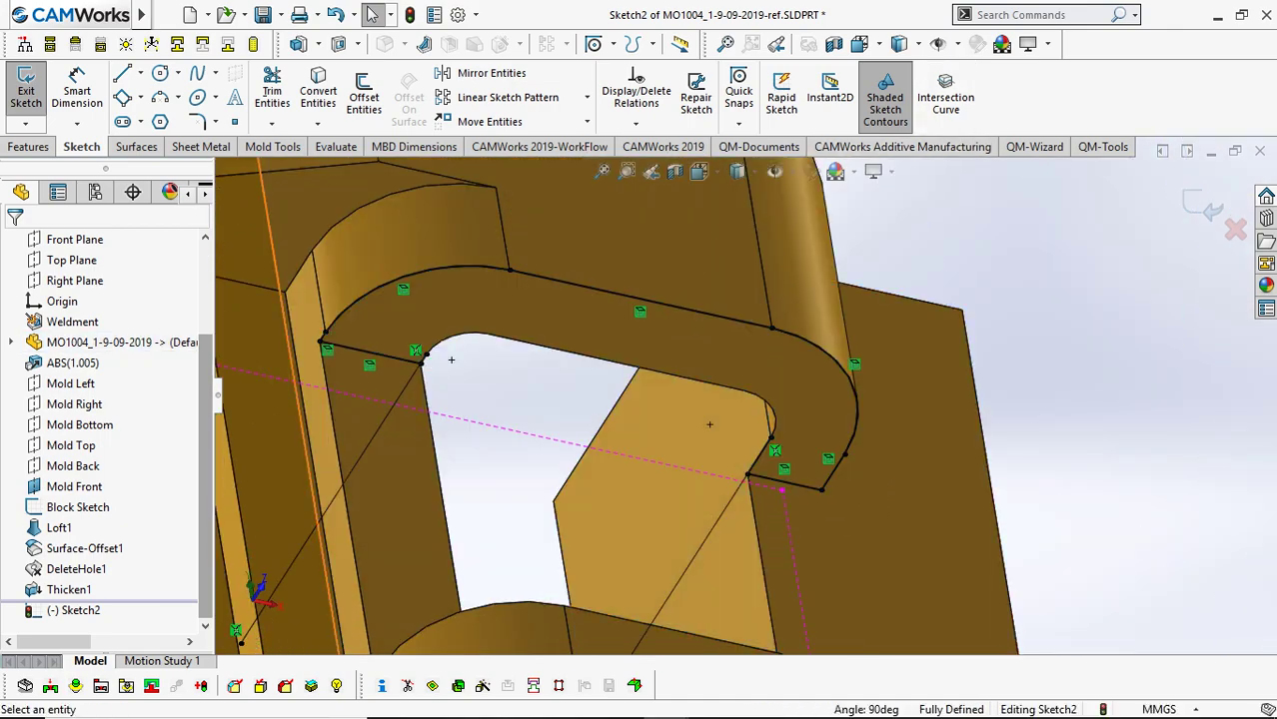
# Delete the two short leftover sketch segments at the arm's inner corners, one at each end of the profile.
pyautogui.click(1152, 270)
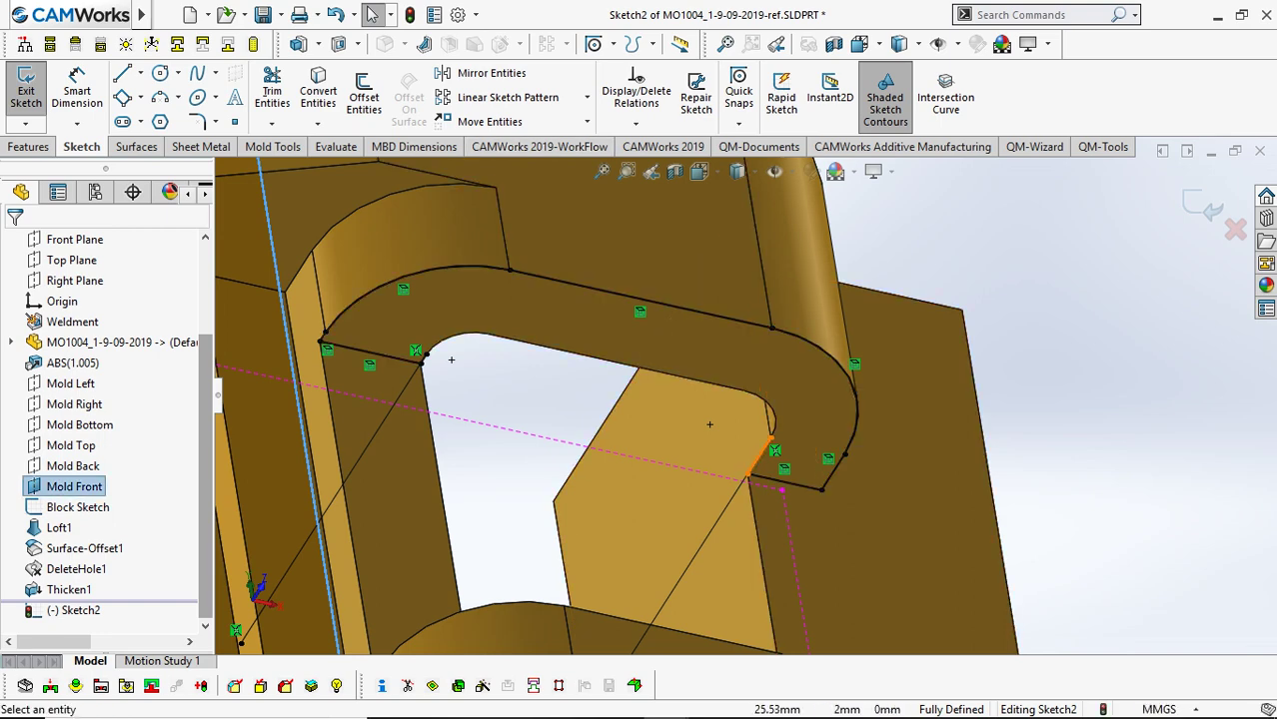
pyautogui.click(760, 455)
pyautogui.press('Delete')
pyautogui.moveTo(665, 372); pyautogui.dragTo(654, 284, button='middle')
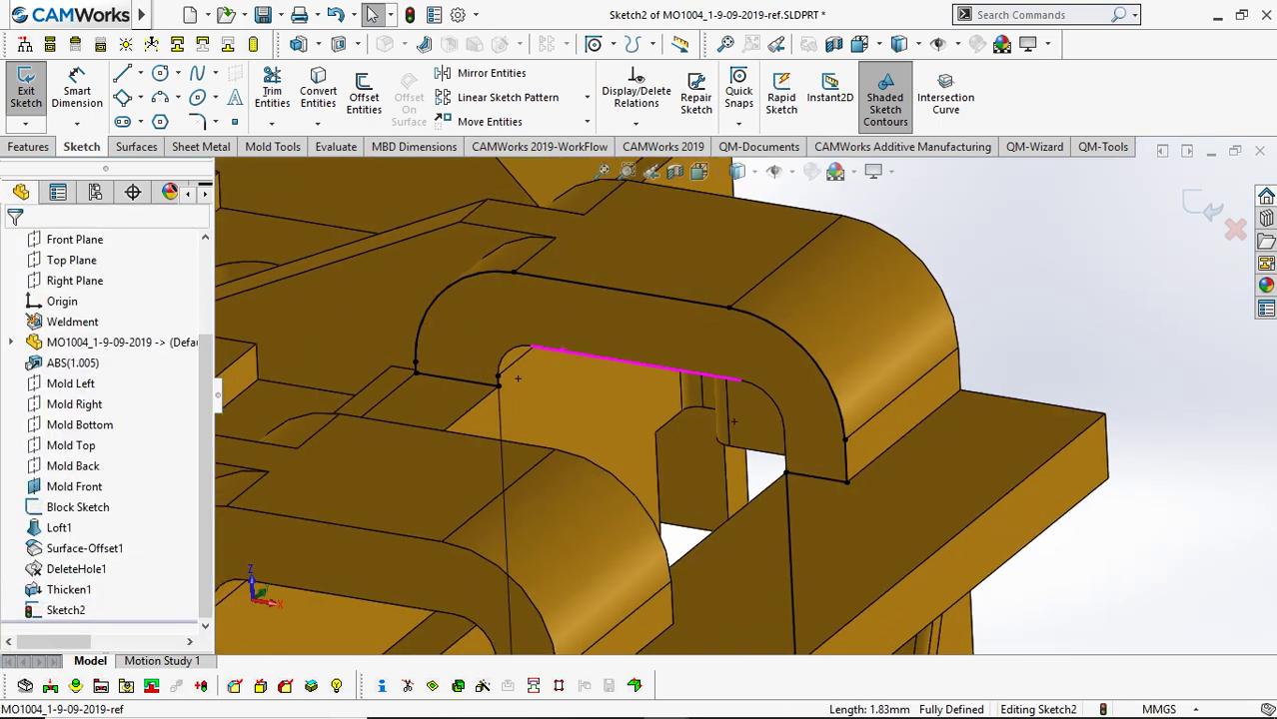
pyautogui.scroll(-3, 441, 381)
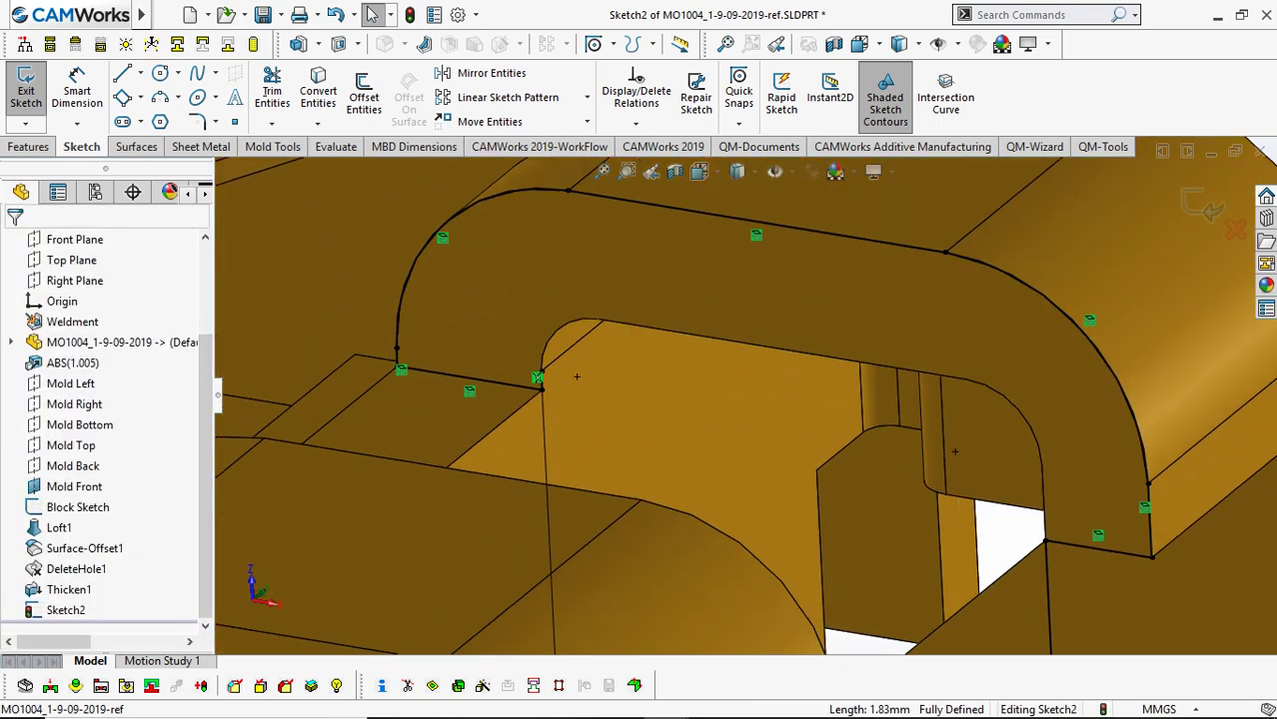
pyautogui.scroll(-3, 576, 377)
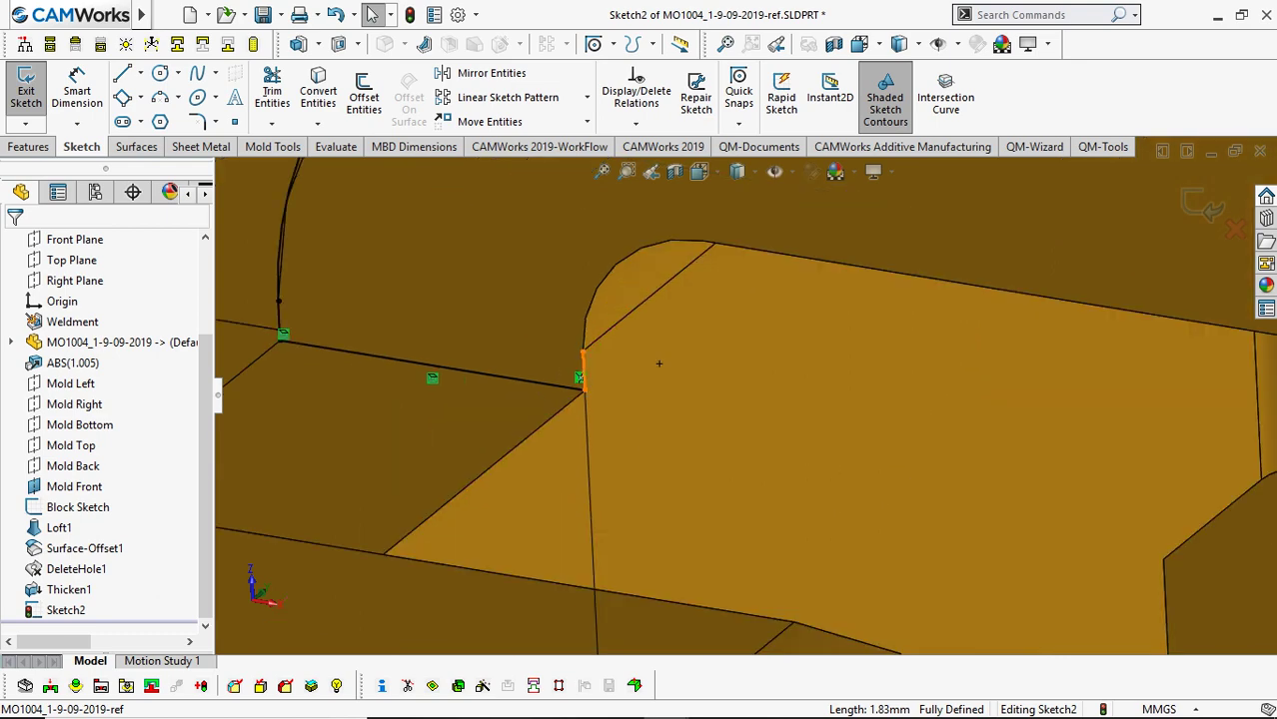
pyautogui.click(582, 367)
pyautogui.press('Delete')
# Convert the short top edge of the small stepped catch on the inner wall into a sketch line.
pyautogui.scroll(3, 680, 369)
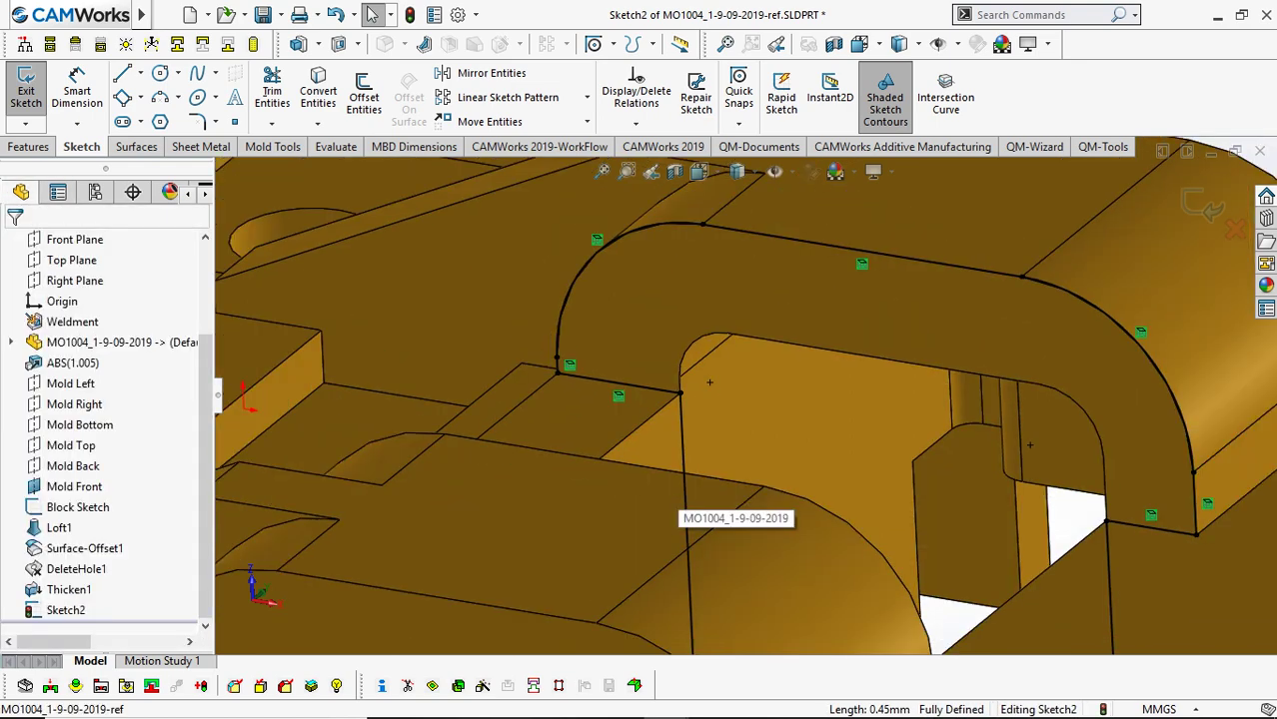
pyautogui.moveTo(643, 568); pyautogui.dragTo(545, 614, button='middle')
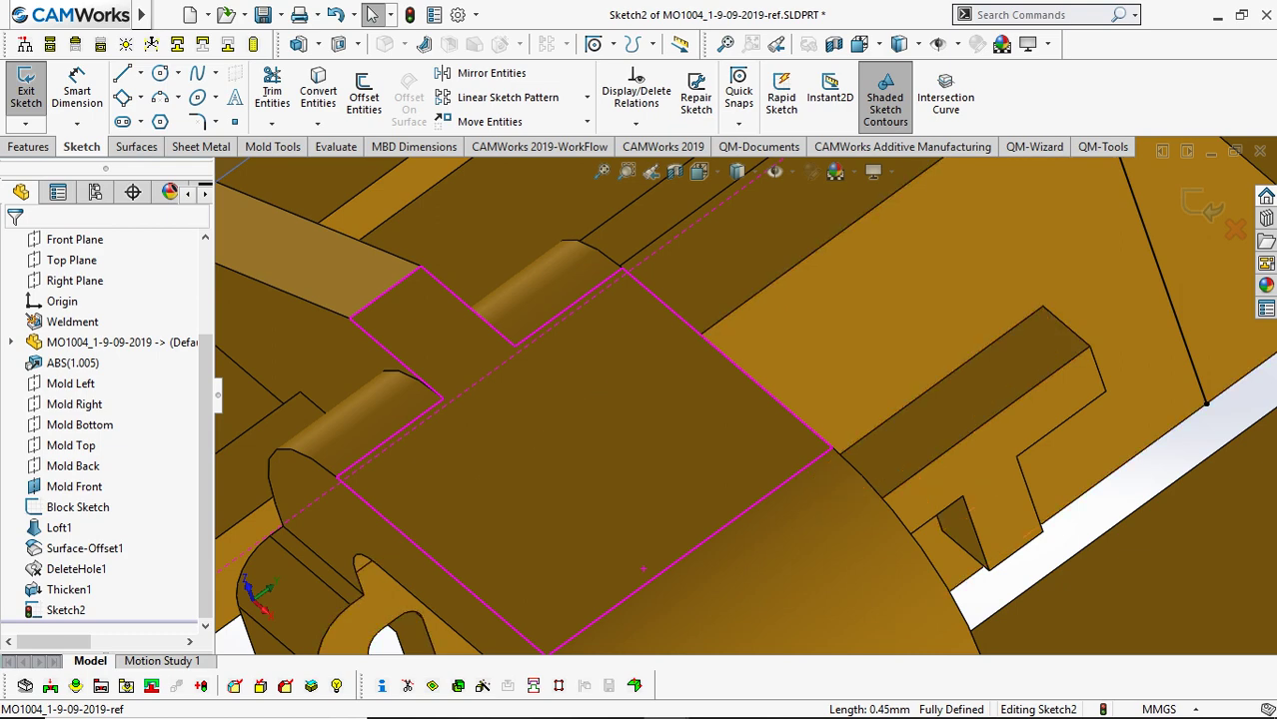
pyautogui.press('s')
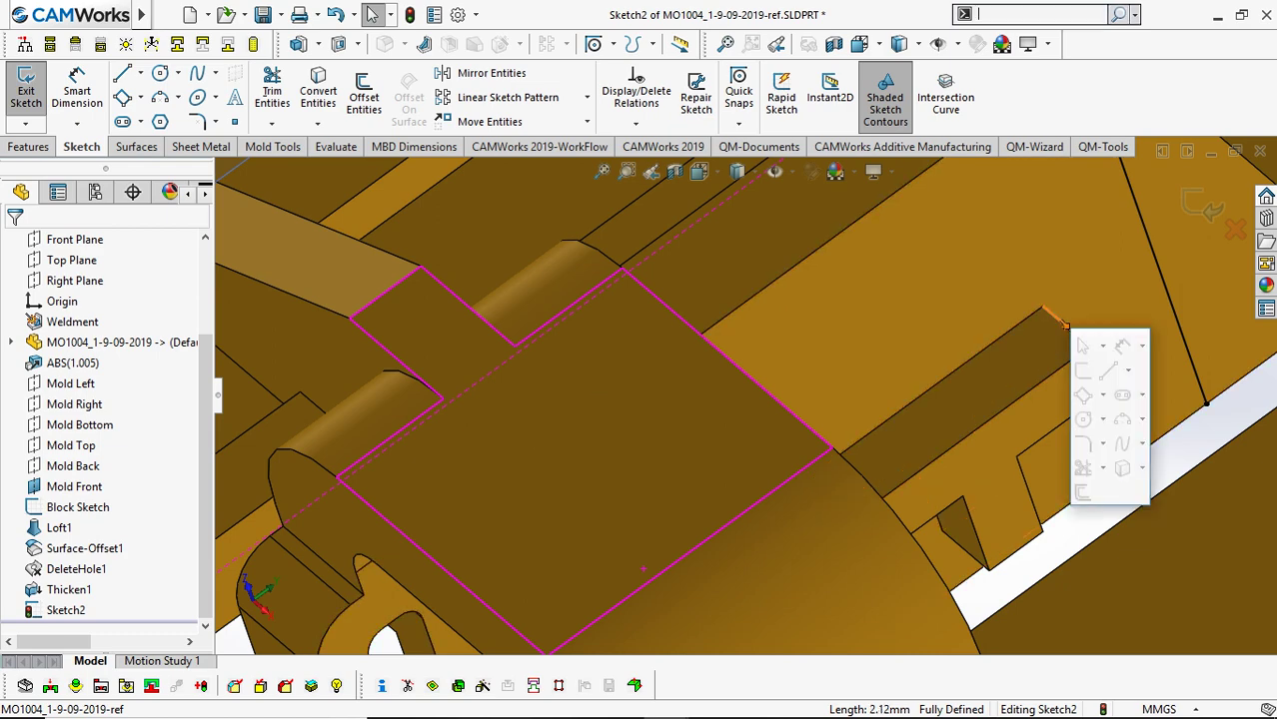
pyautogui.press('Escape')
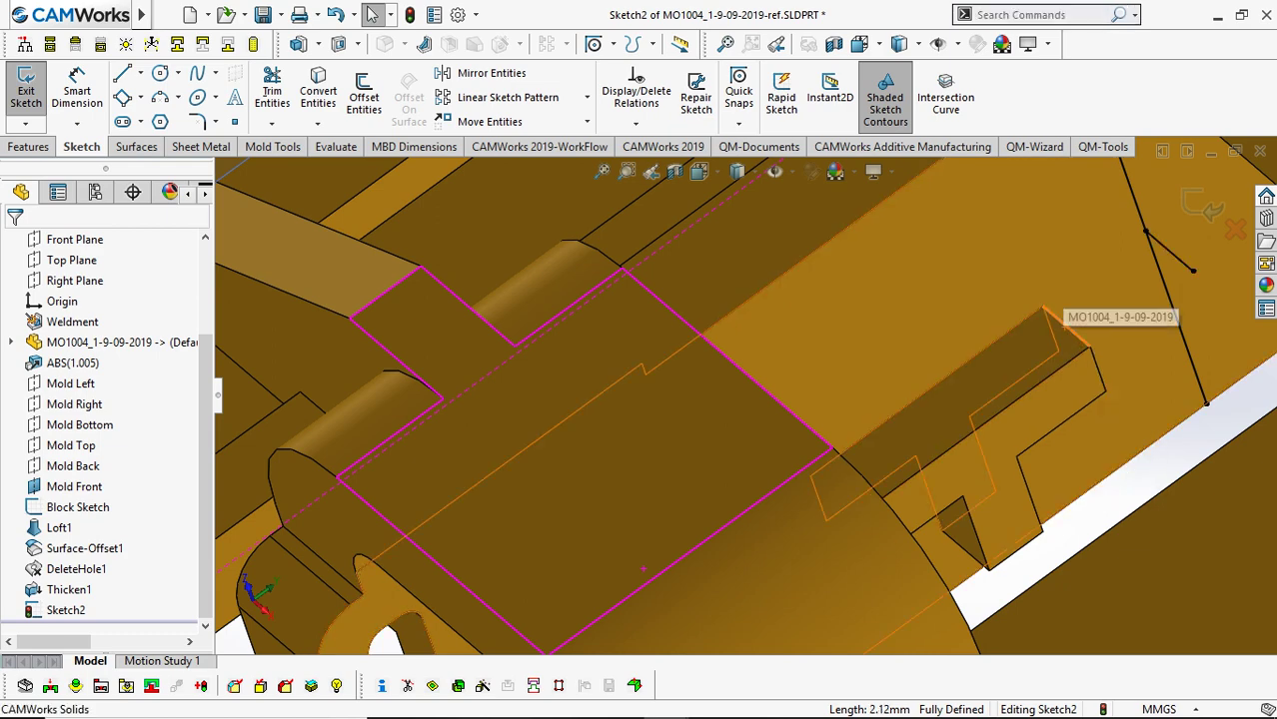
# Corner-trim the converted catch line with the two intersection curves to close the patch profile.
pyautogui.scroll(4, 1047, 314)
pyautogui.press('s')
pyautogui.click(1060, 461)
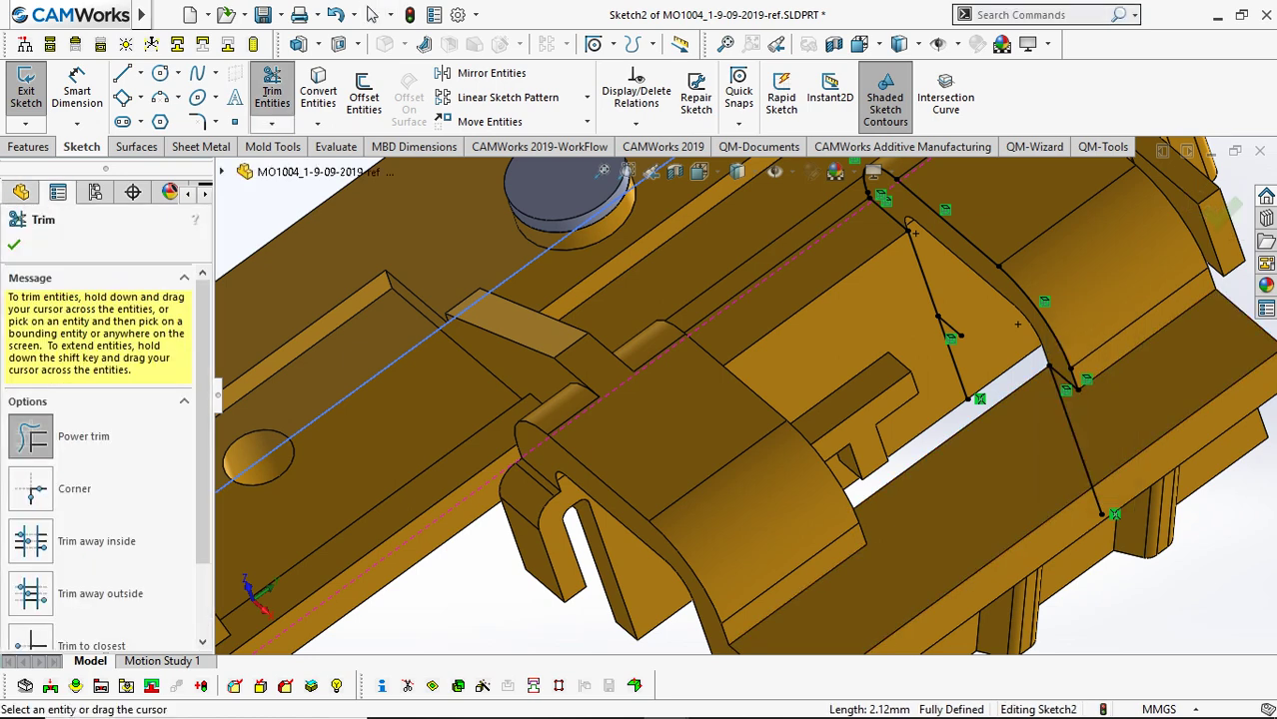
pyautogui.click(30, 489)
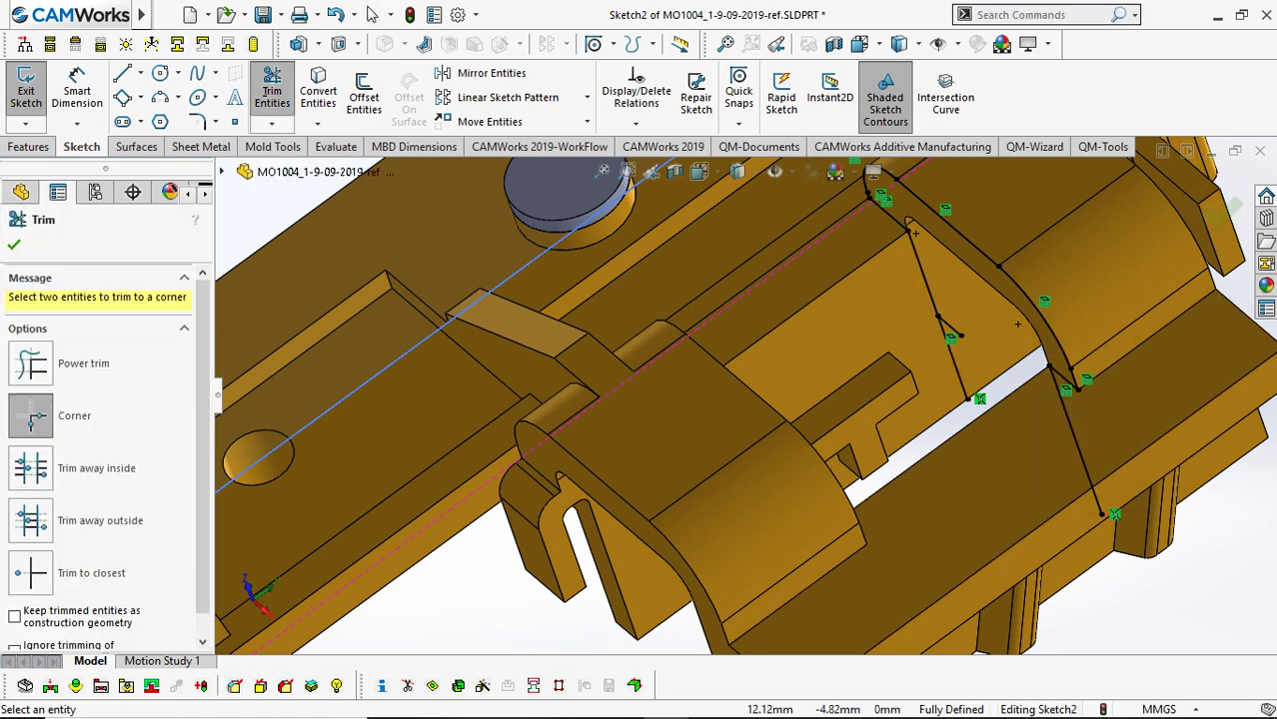
pyautogui.click(939, 319)
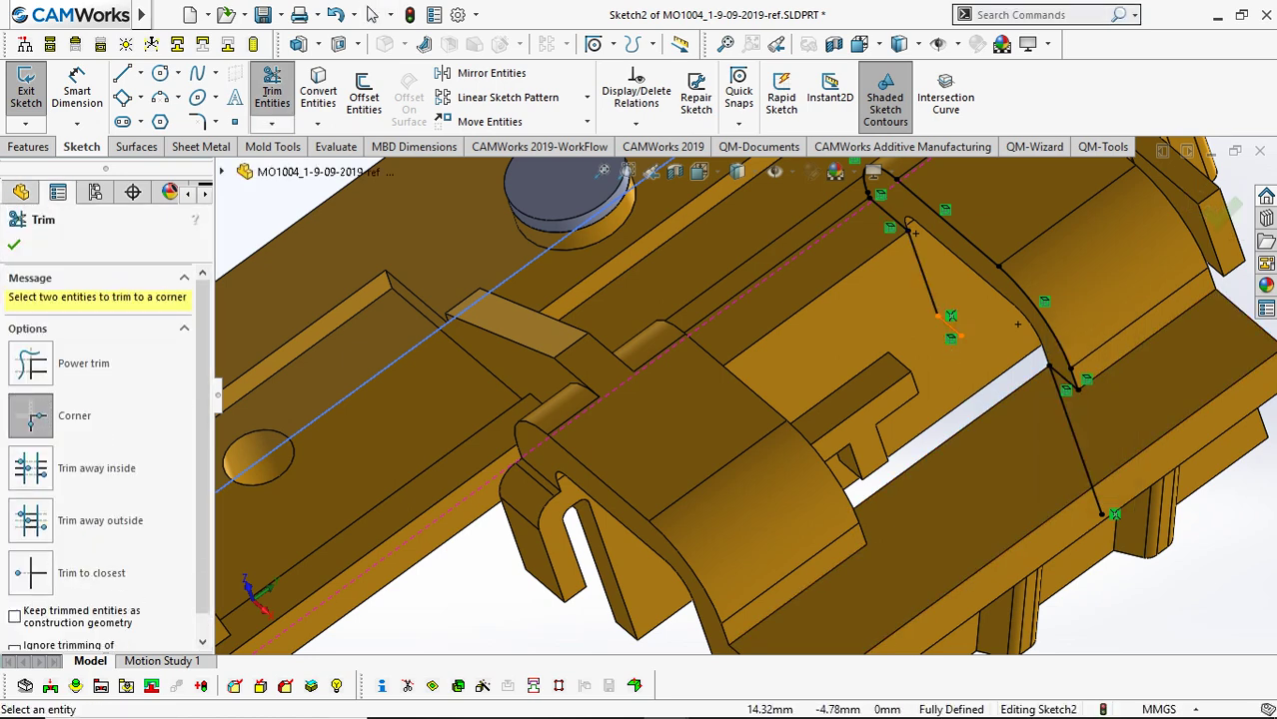
pyautogui.click(1061, 397)
pyautogui.press('Escape')
pyautogui.scroll(4, 751, 387)
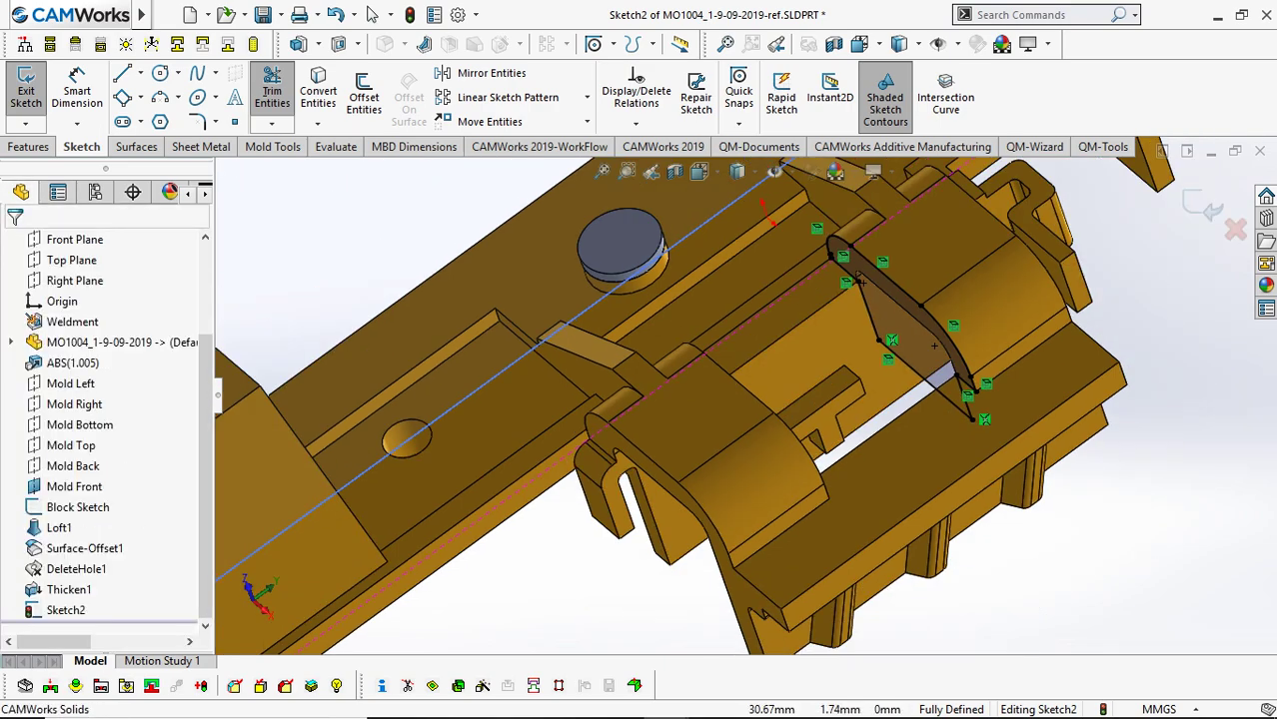
# Extrude the closed profile with Up To Surface, ending on the facing side face of the opposite curved arm.
pyautogui.moveTo(836, 434); pyautogui.dragTo(834, 405, button='middle')
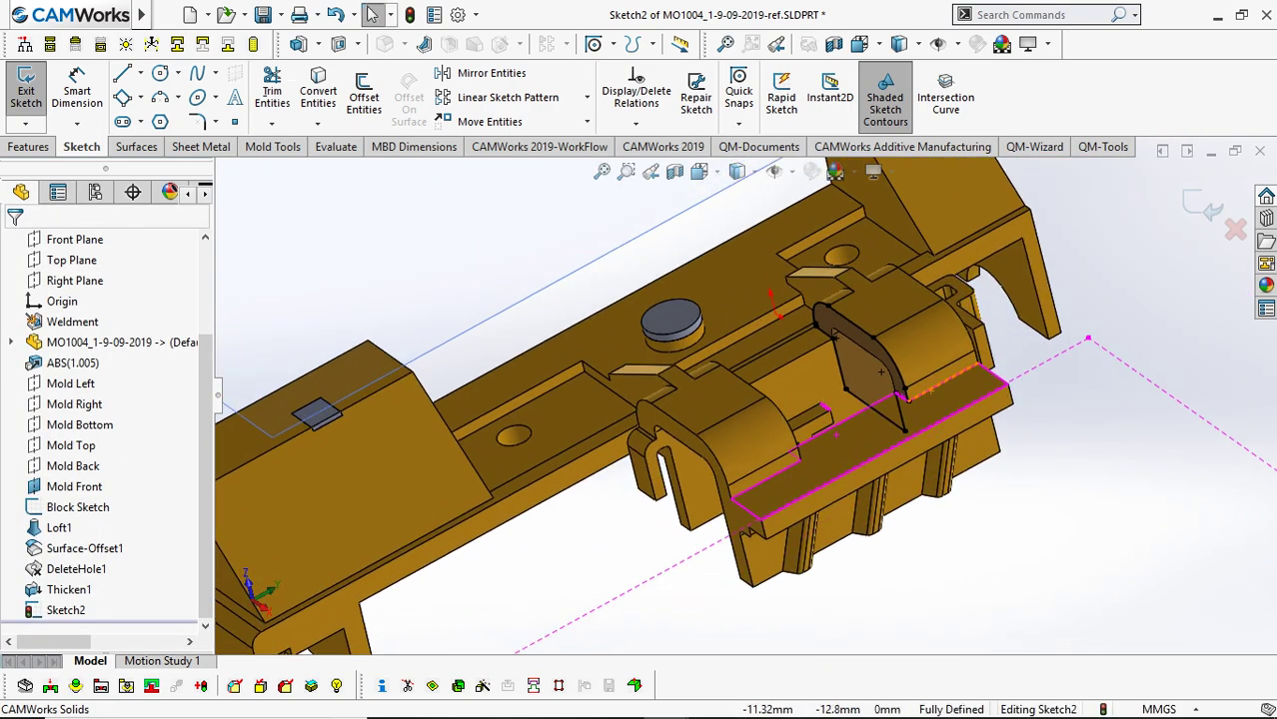
pyautogui.click(26, 90)
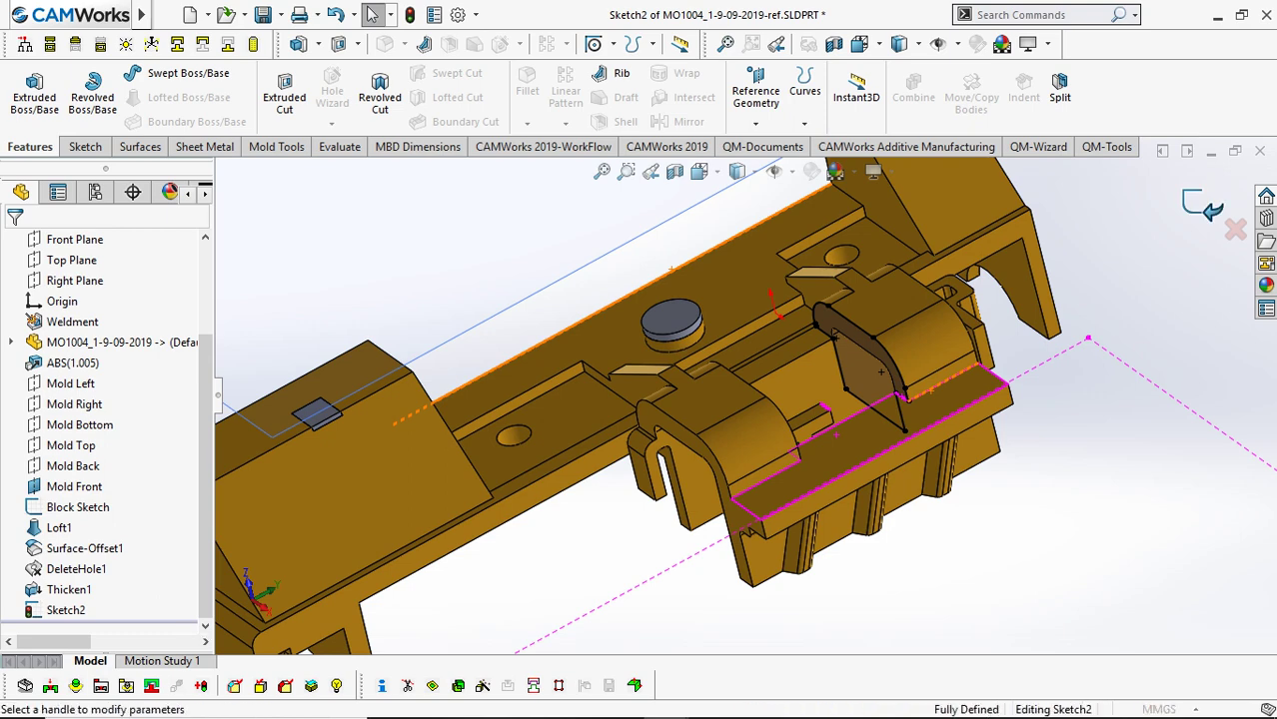
pyautogui.click(117, 357)
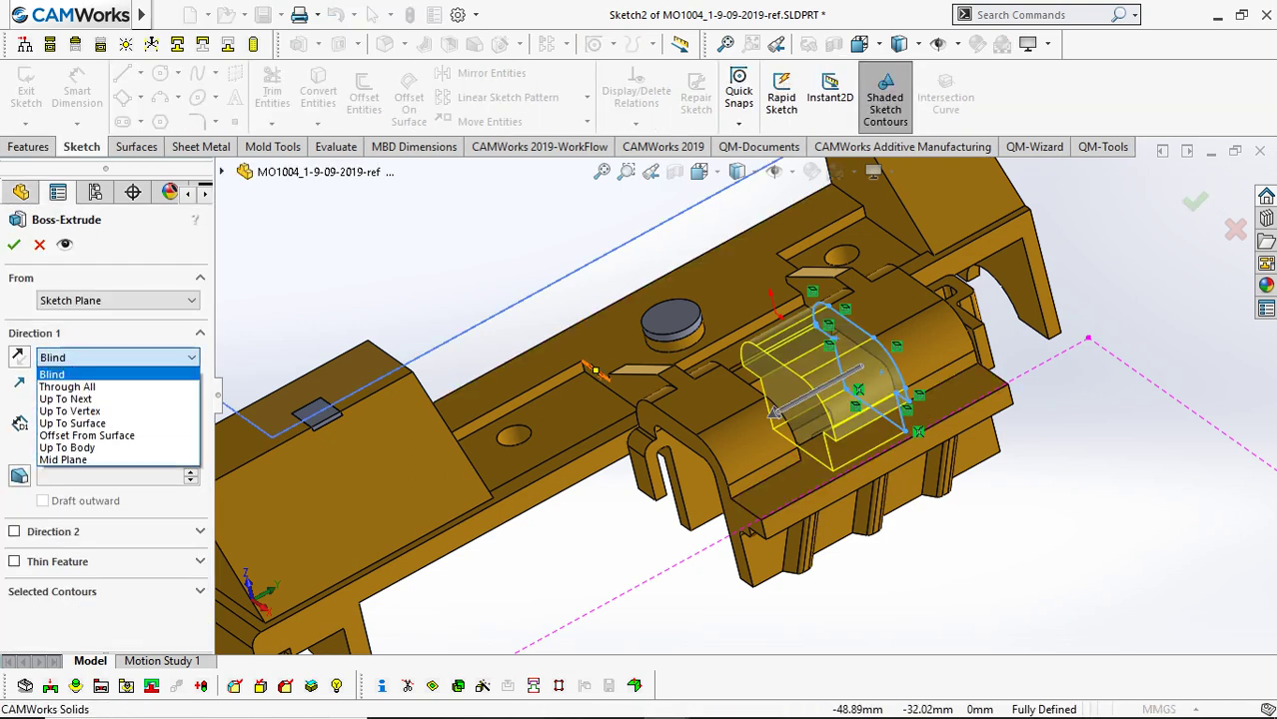
pyautogui.click(117, 421)
pyautogui.moveTo(759, 420); pyautogui.dragTo(639, 439, button='middle')
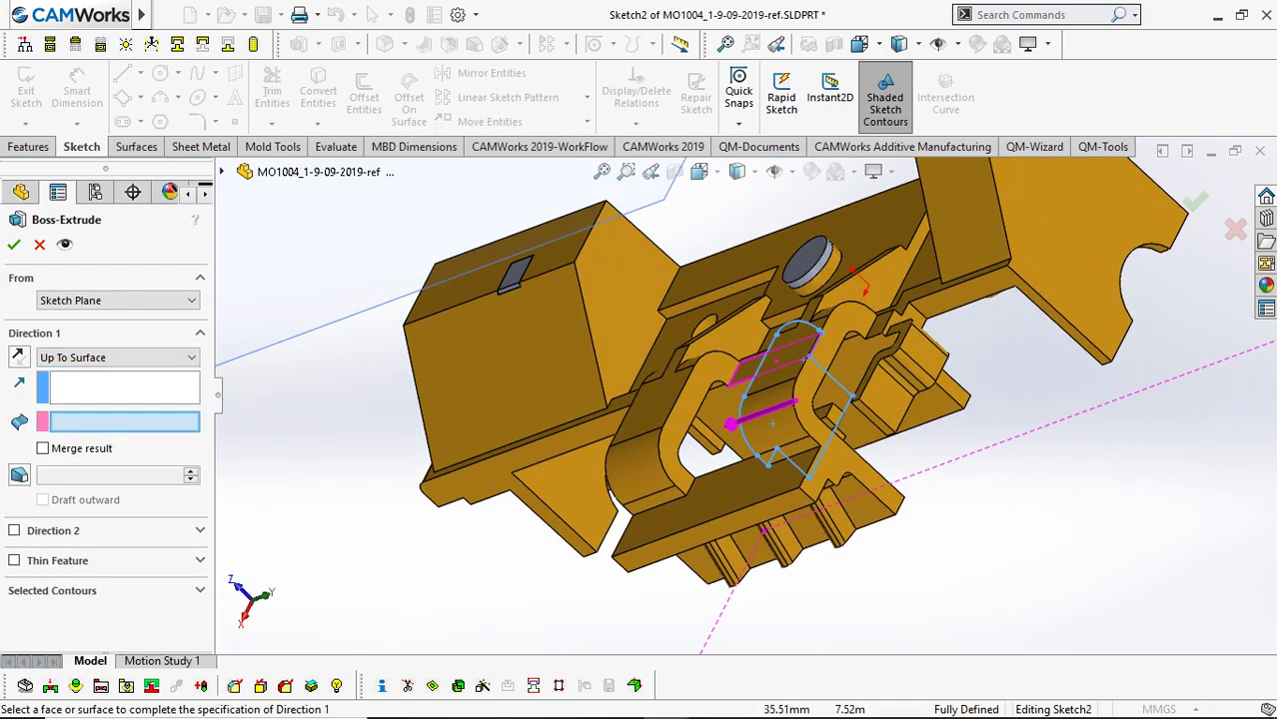
pyautogui.scroll(-3, 668, 479)
pyautogui.click(677, 359)
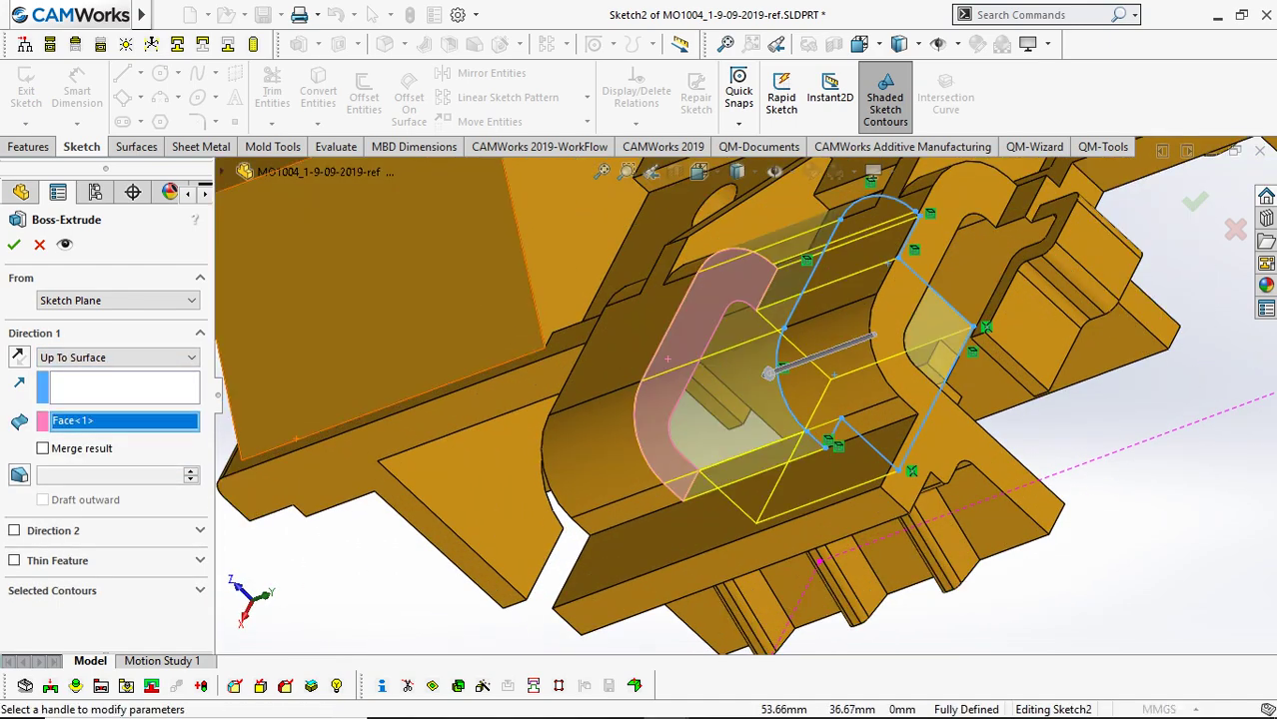
pyautogui.click(14, 245)
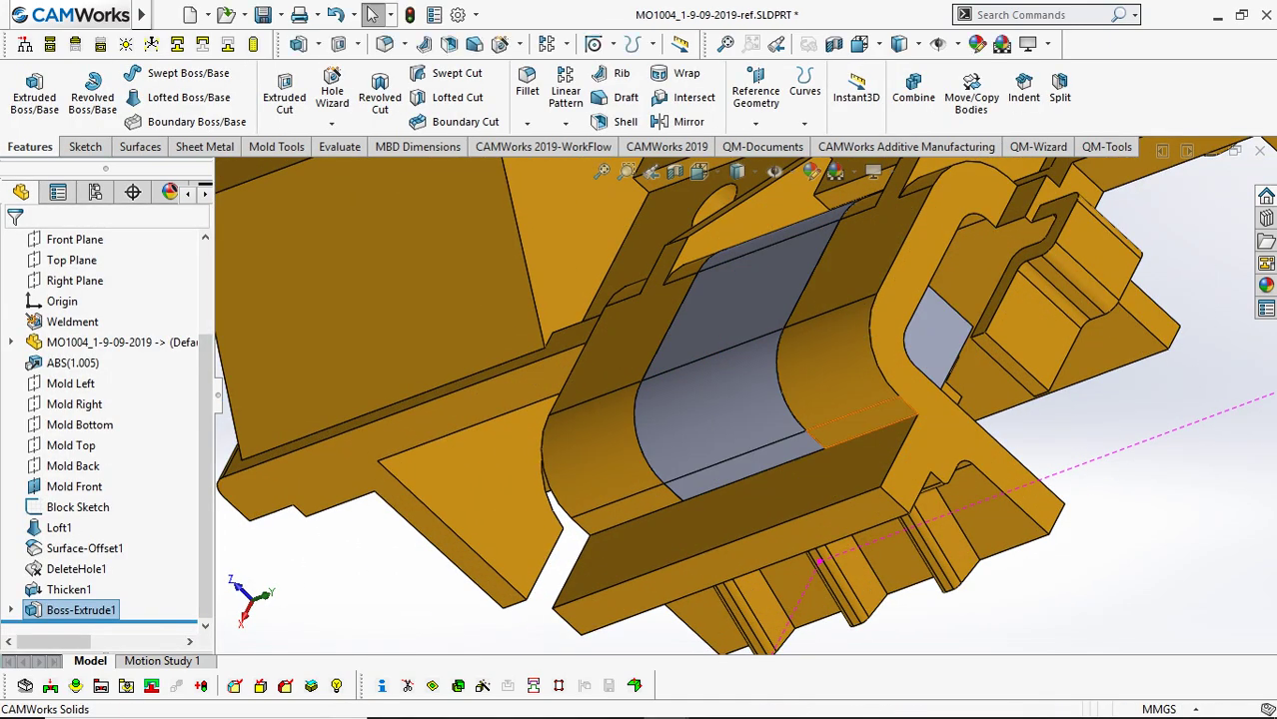
# Start a sketch on the narrow toothed face of the rail from the underside and view it straight on.
pyautogui.moveTo(884, 554); pyautogui.dragTo(800, 469, button='middle')
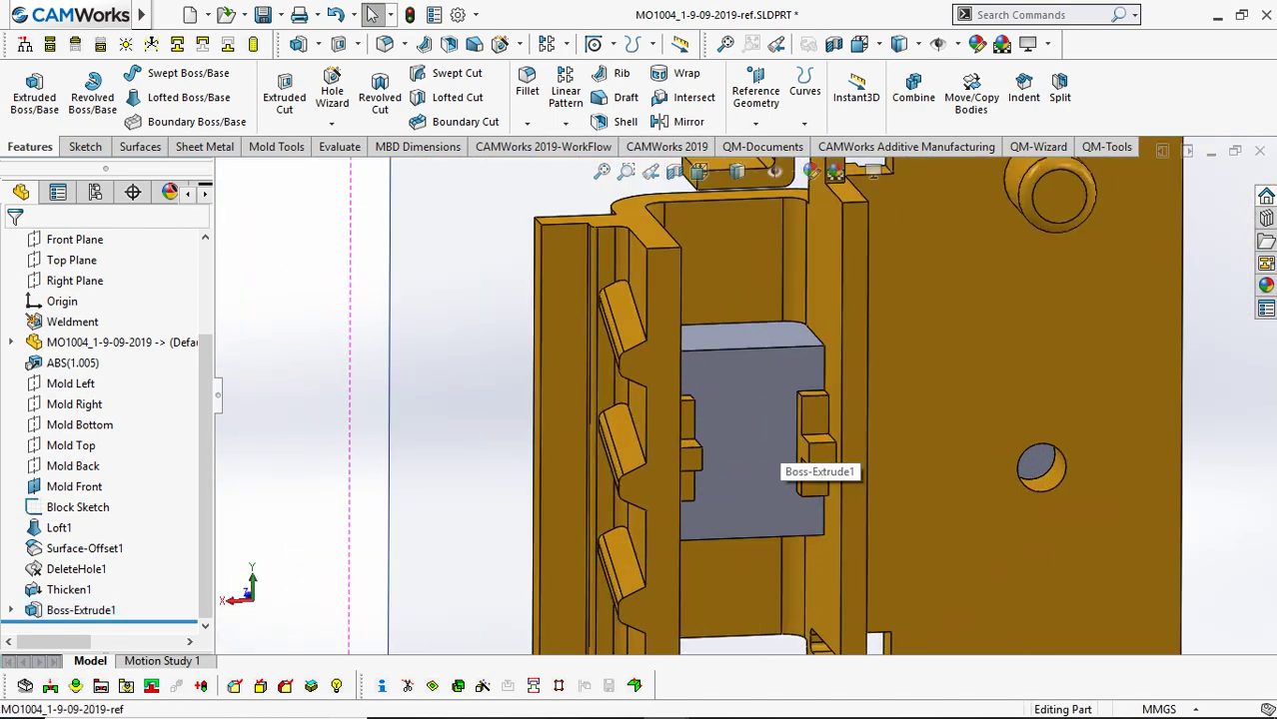
pyautogui.click(649, 352)
pyautogui.press('s')
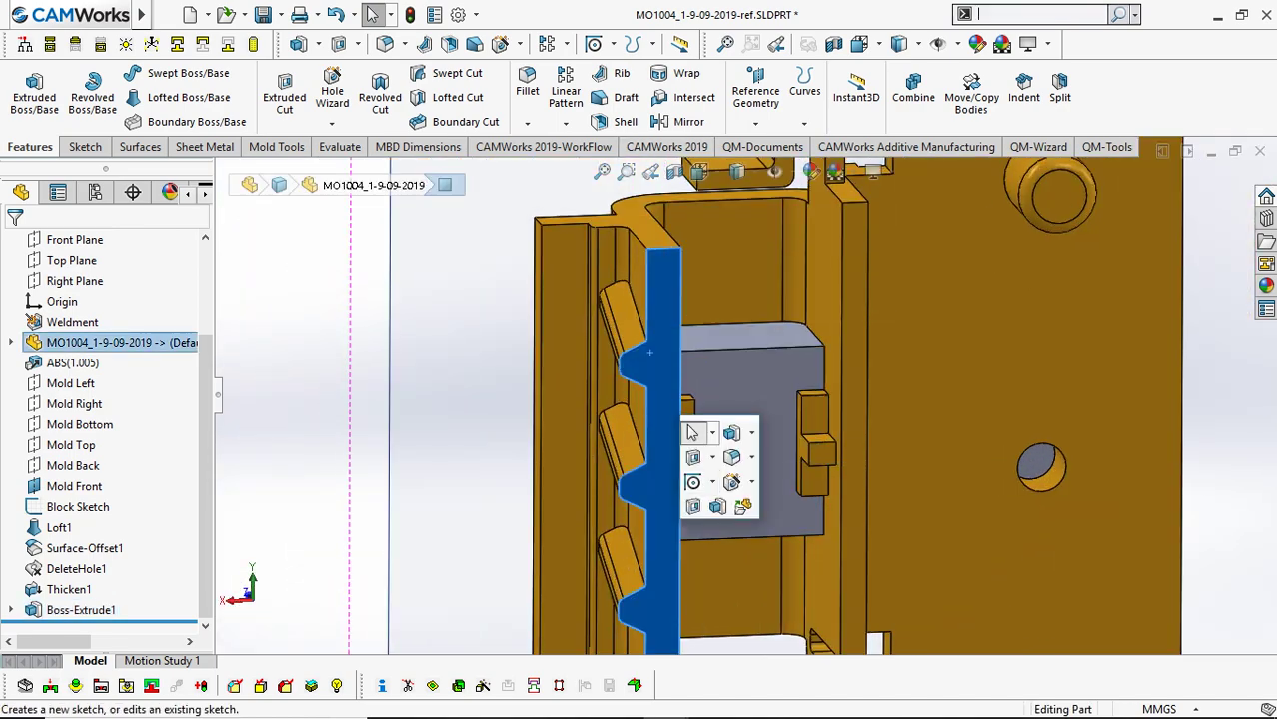
pyautogui.click(692, 432)
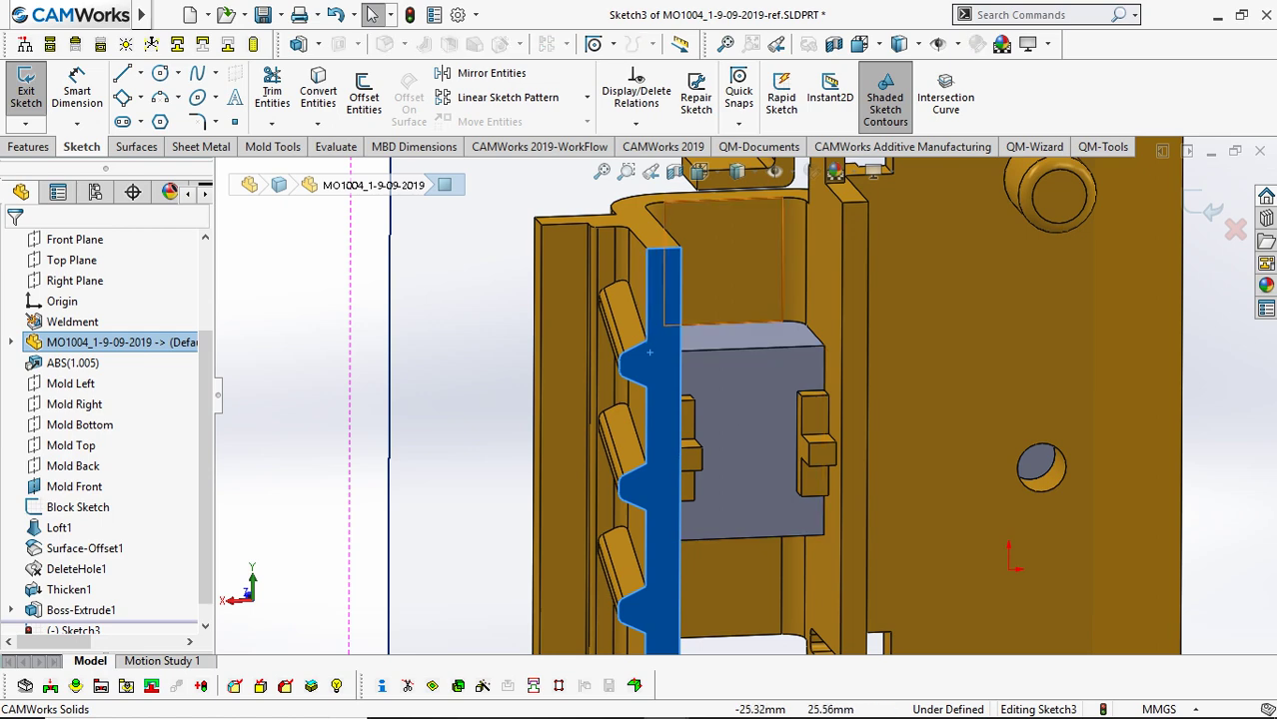
pyautogui.hotkey('ctrl', '7')
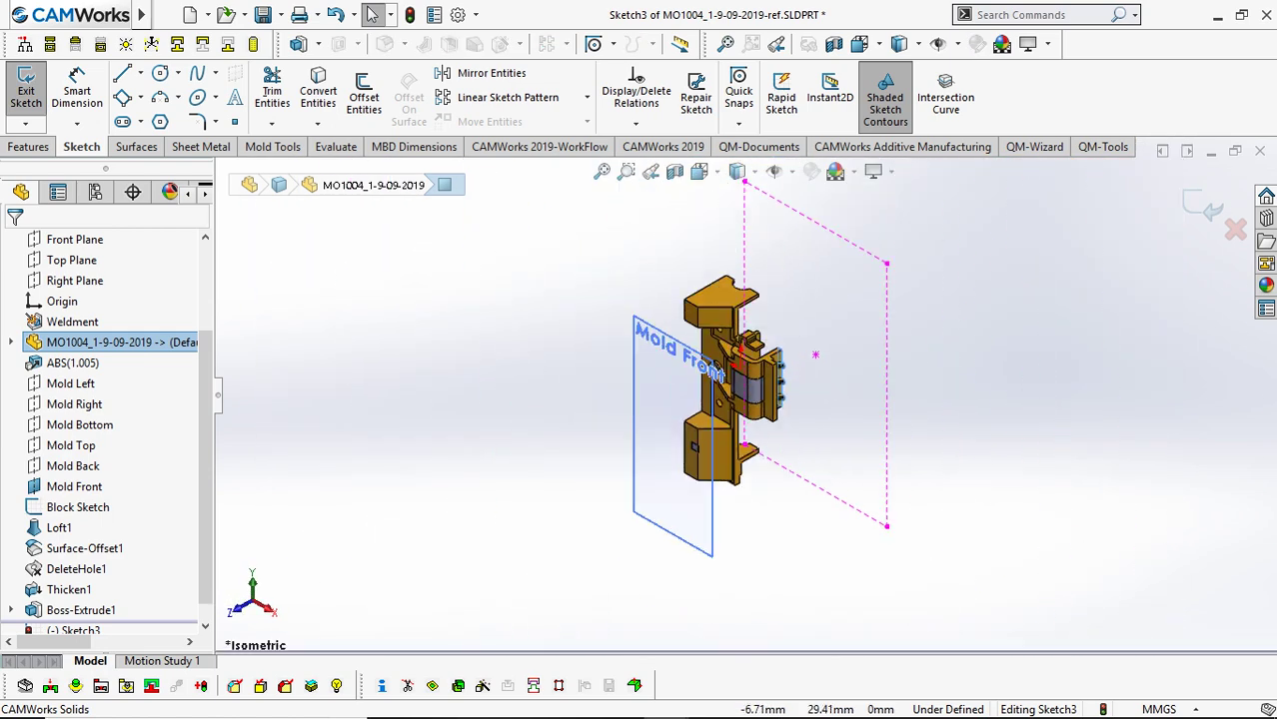
pyautogui.hotkey('ctrl', '8')
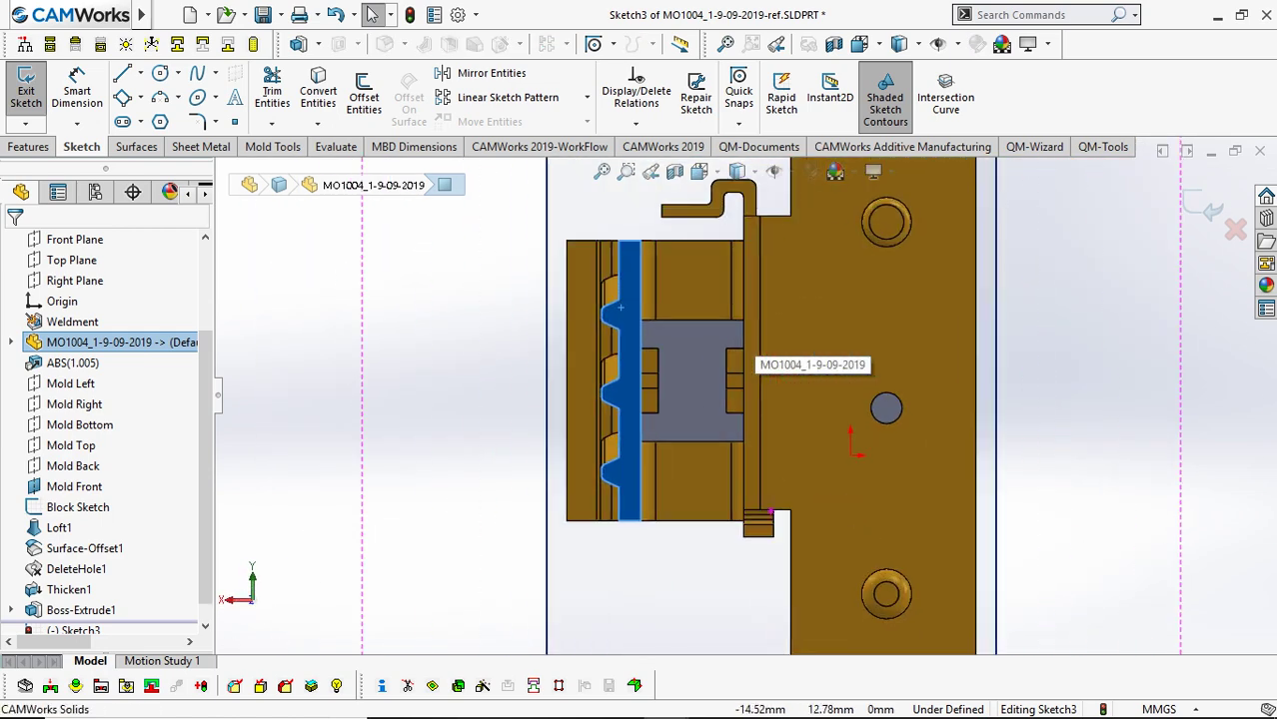
# Convert the tangent chain of inner edges on the hooked clip above the rail into sketch entities.
pyautogui.rightClick(747, 350)
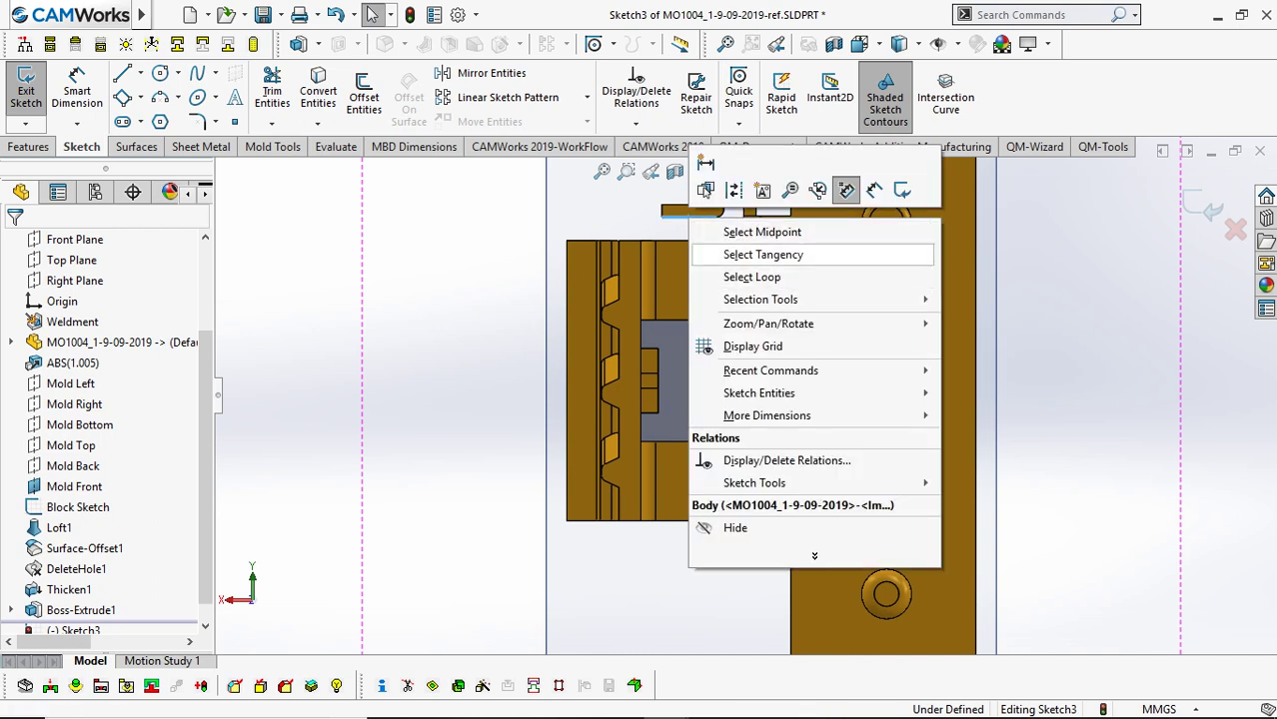
pyautogui.click(767, 251)
pyautogui.press('s')
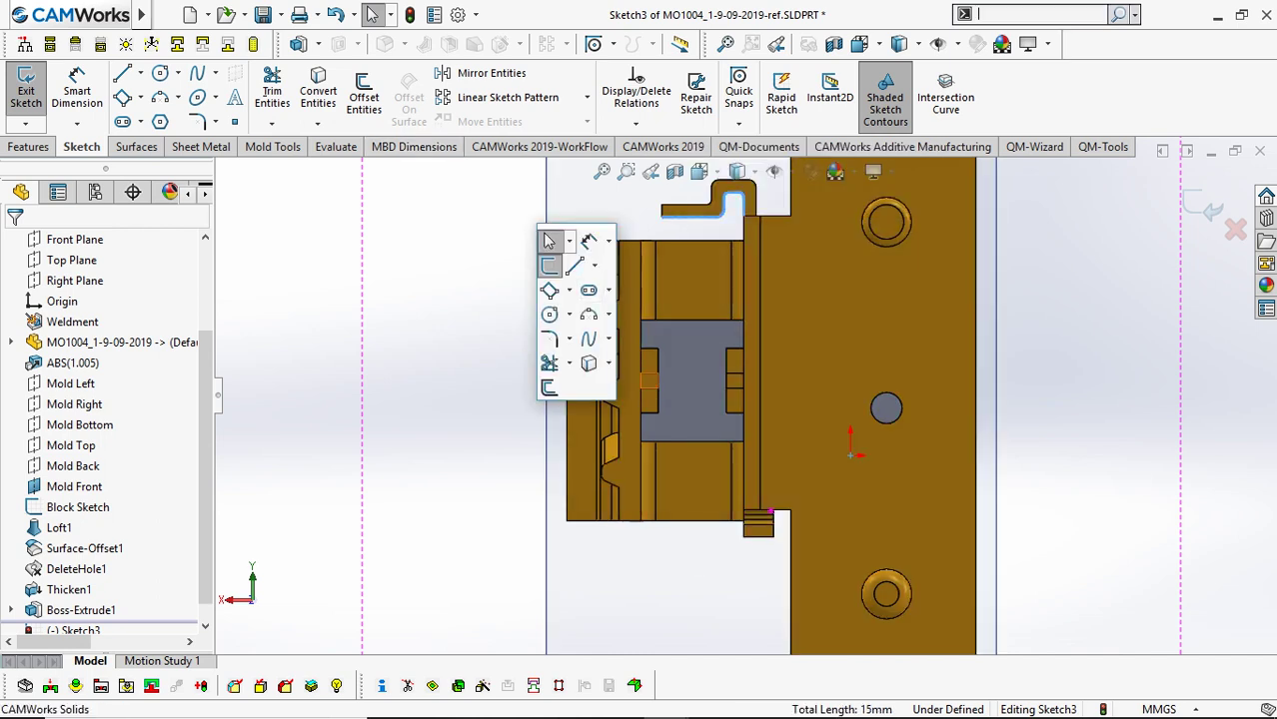
pyautogui.click(590, 362)
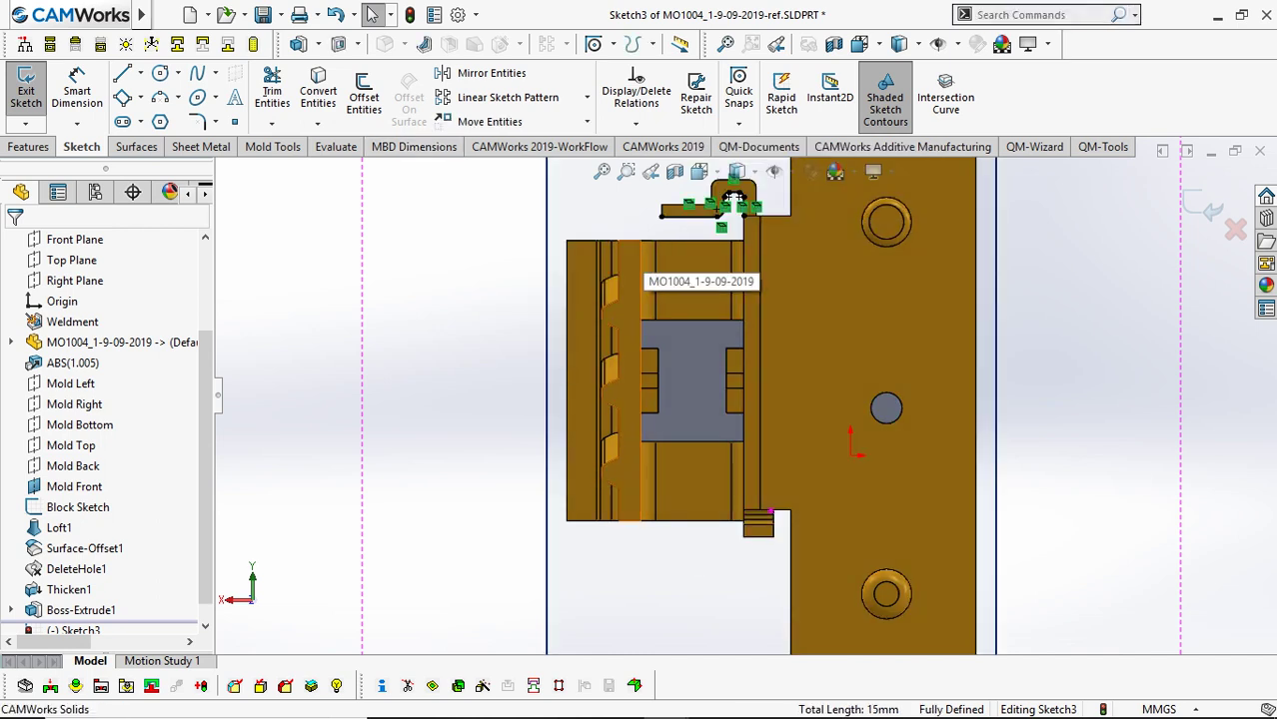
# Convert the toothed face's long straight inner edge and the short end edge of the adjoining wall into sketch lines.
pyautogui.click(641, 276)
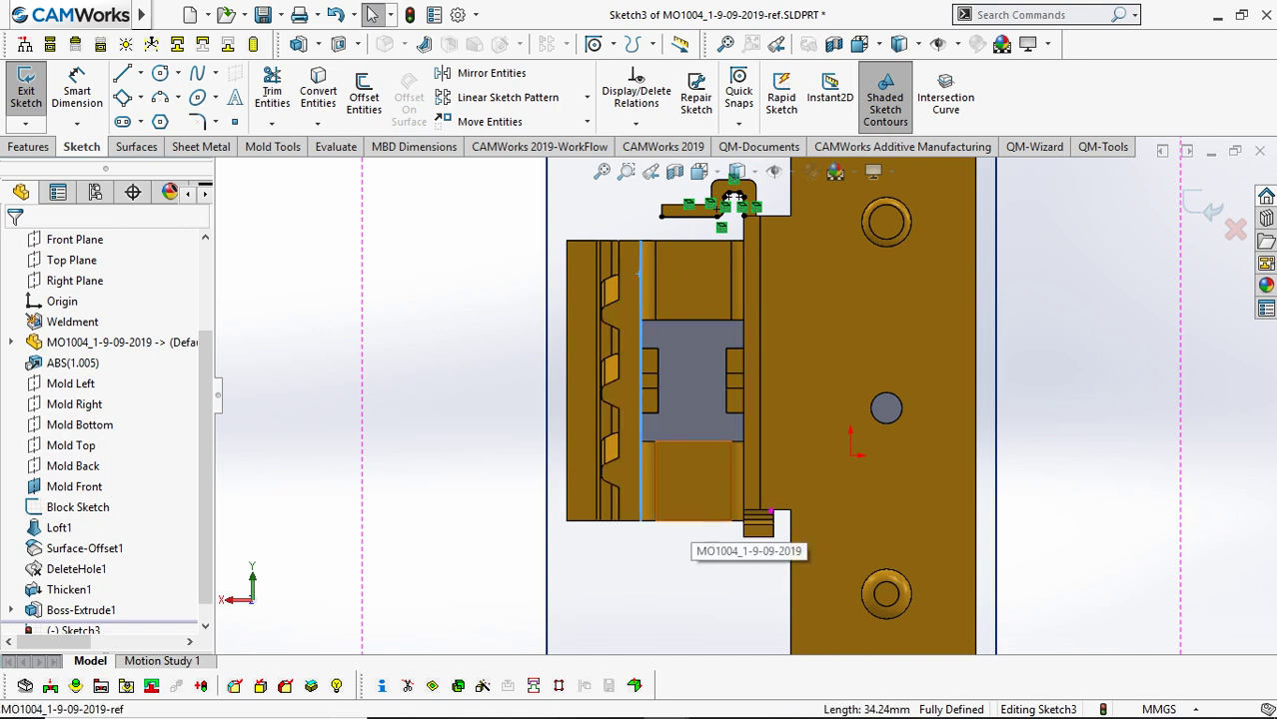
pyautogui.keyDown('ctrl'); pyautogui.click(683, 520); pyautogui.keyUp('ctrl')
pyautogui.press('s')
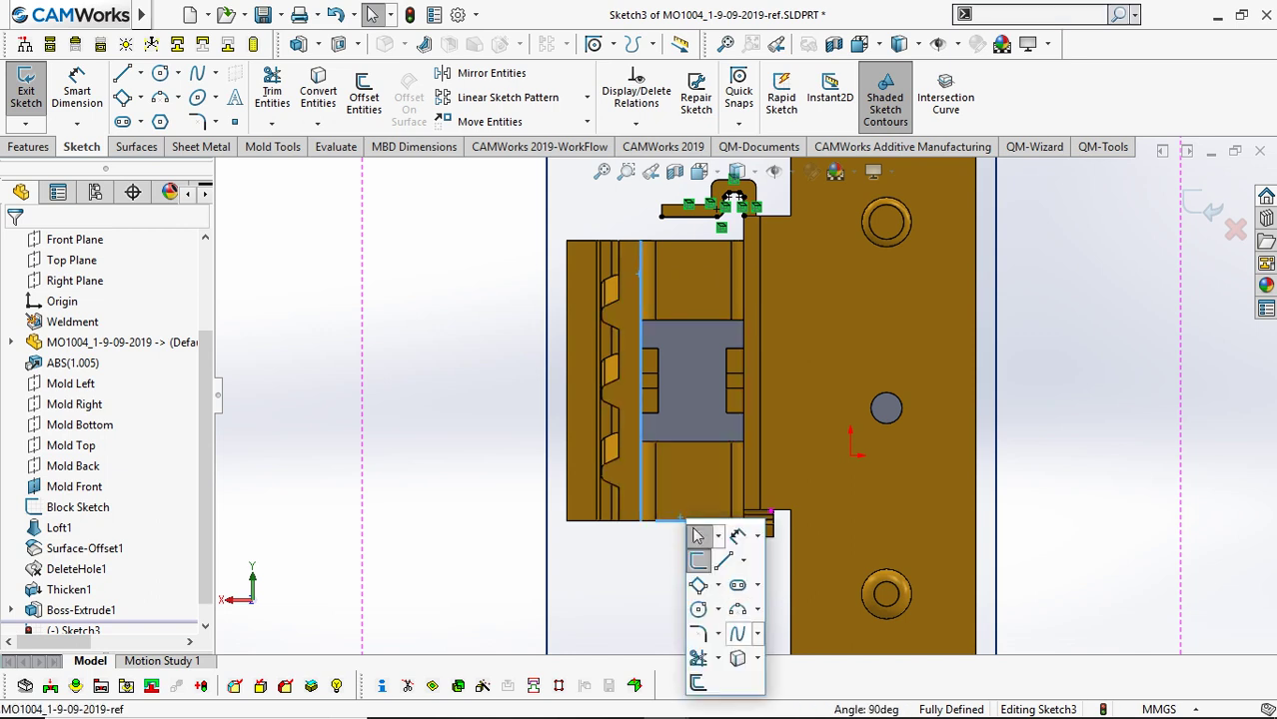
pyautogui.click(737, 659)
# Corner-trim the converted rail line with the clip edge and the end line to close the patch profile.
pyautogui.press('s')
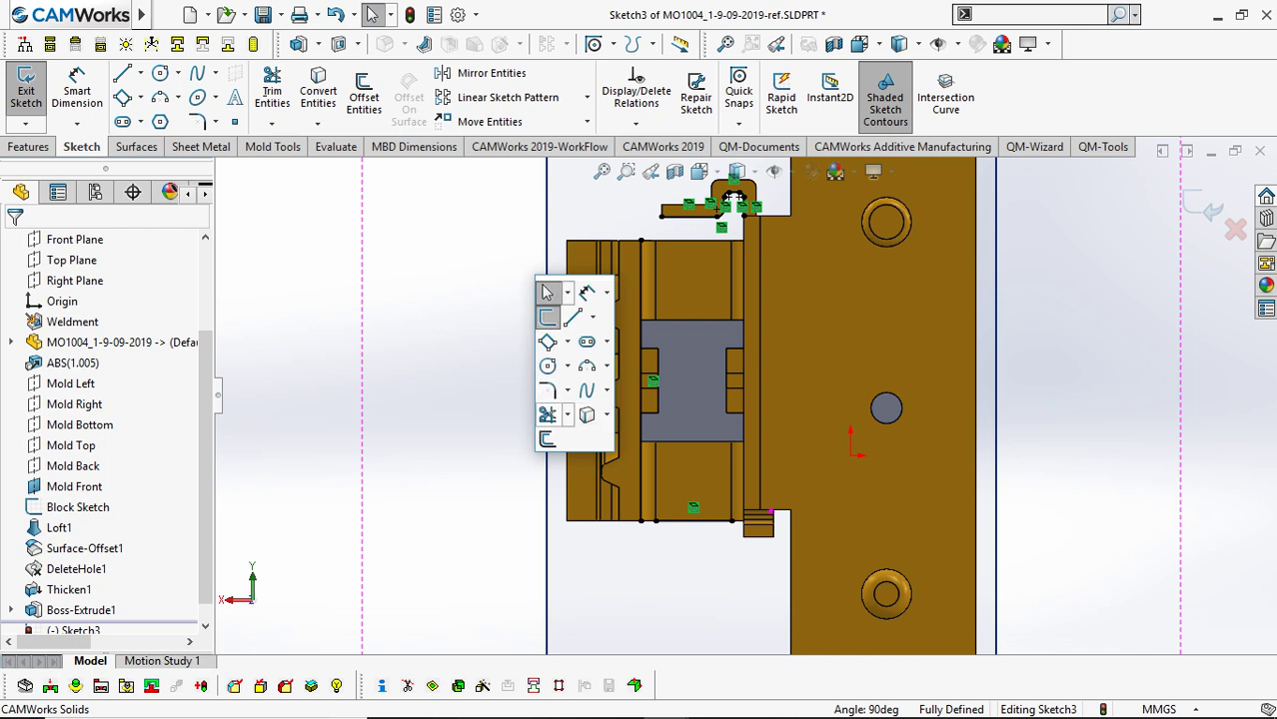
pyautogui.click(548, 407)
pyautogui.click(692, 215)
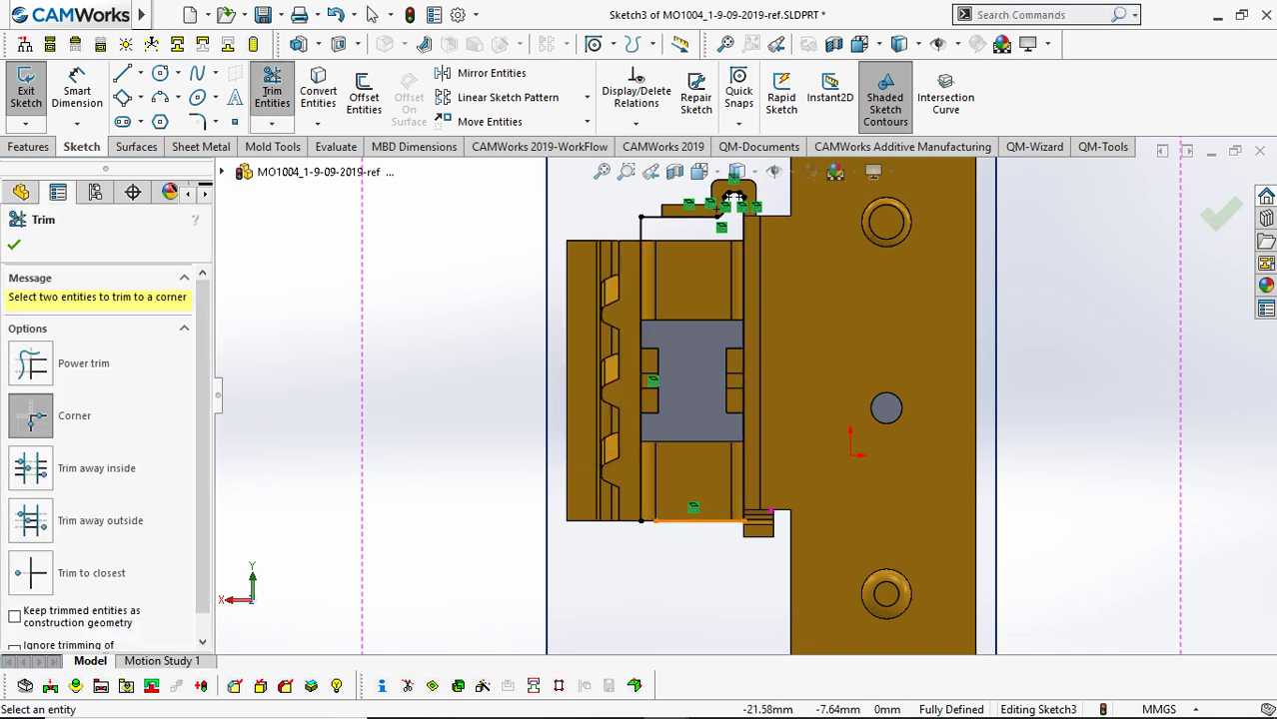
pyautogui.press('Escape')
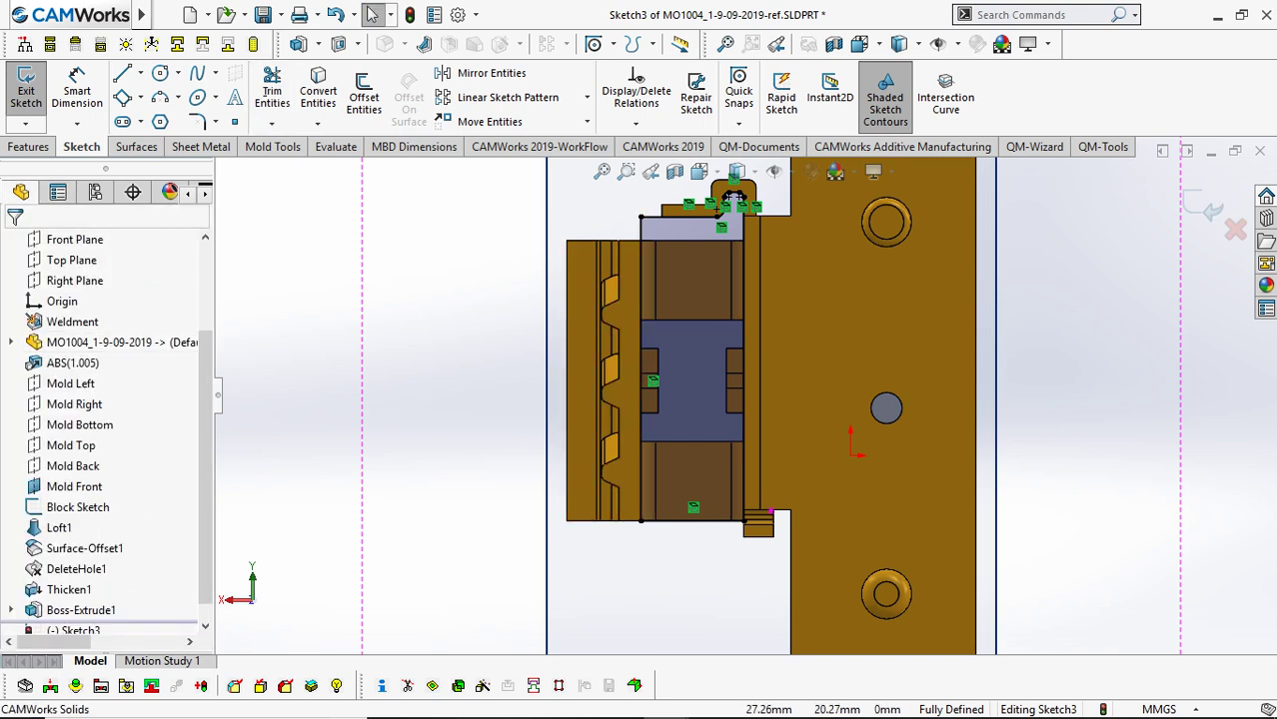
# Extrude the closed profile with Up To Surface, ending on the inner face of the curved arm, without merging the result.
pyautogui.click(1203, 205)
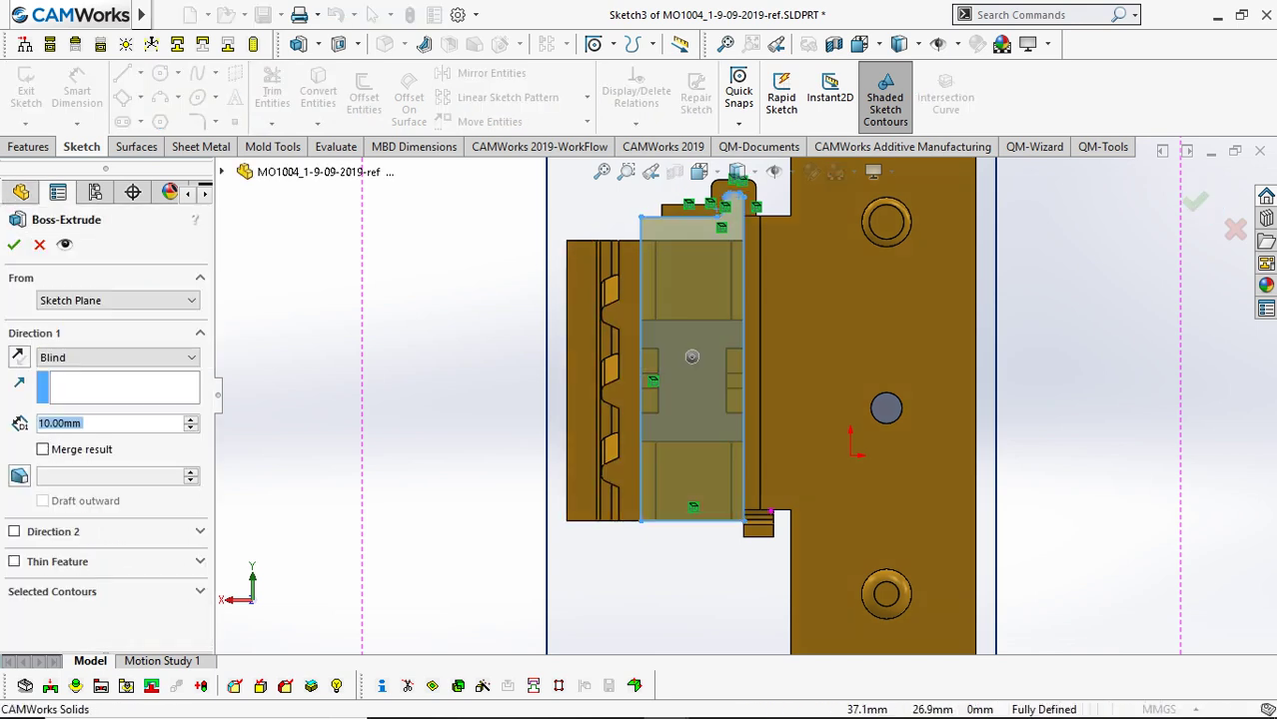
pyautogui.click(117, 356)
pyautogui.click(75, 411)
pyautogui.click(576, 392)
pyautogui.moveTo(576, 392); pyautogui.dragTo(658, 497, button='middle')
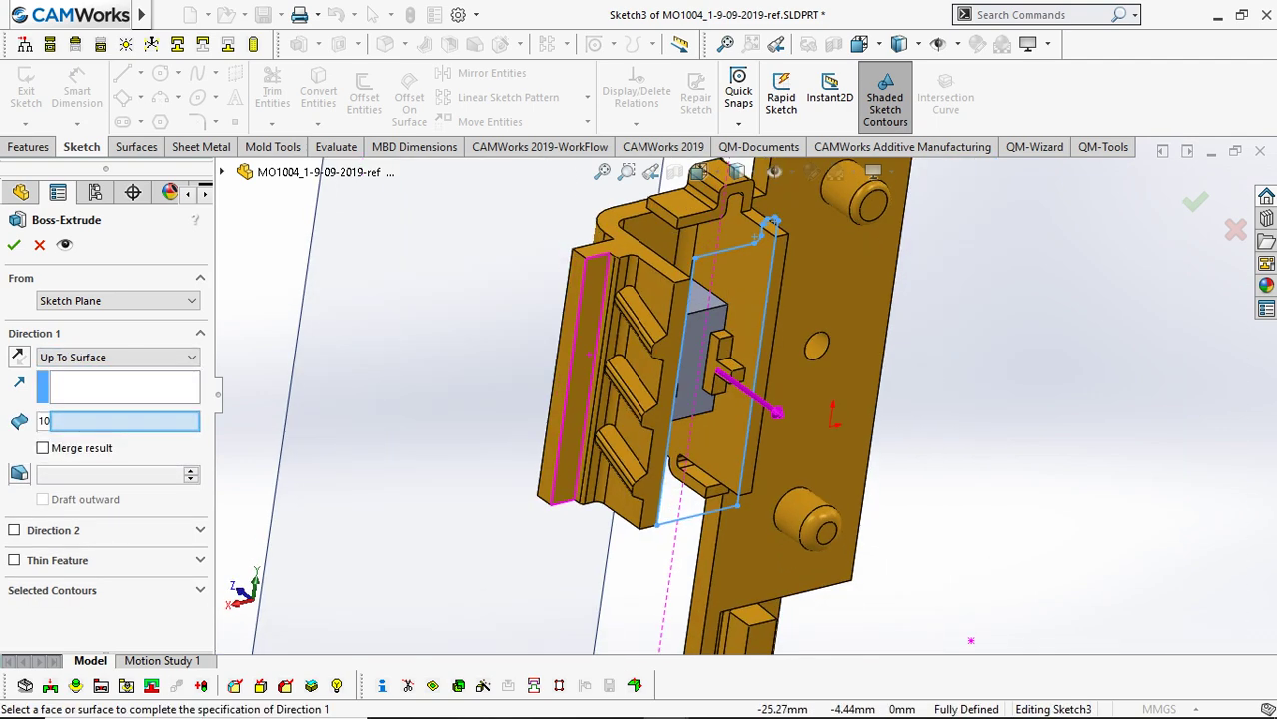
pyautogui.click(643, 236)
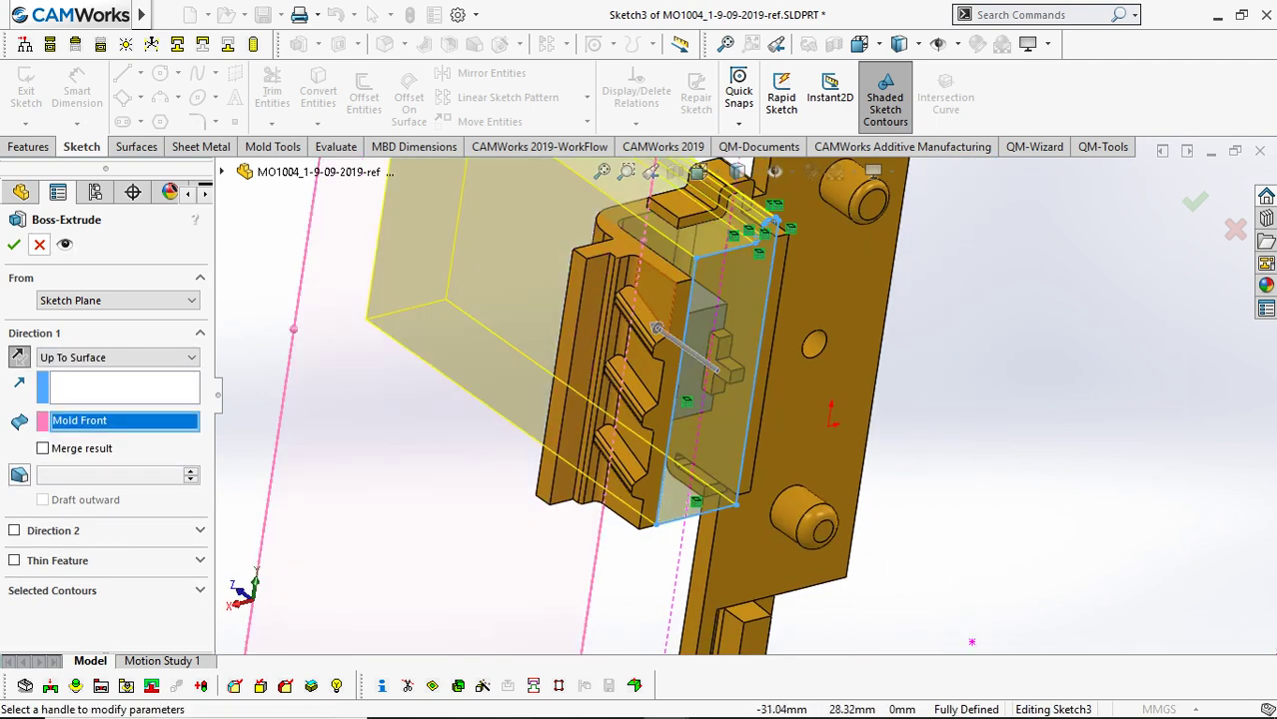
pyautogui.scroll(-5, 681, 217)
pyautogui.click(552, 241)
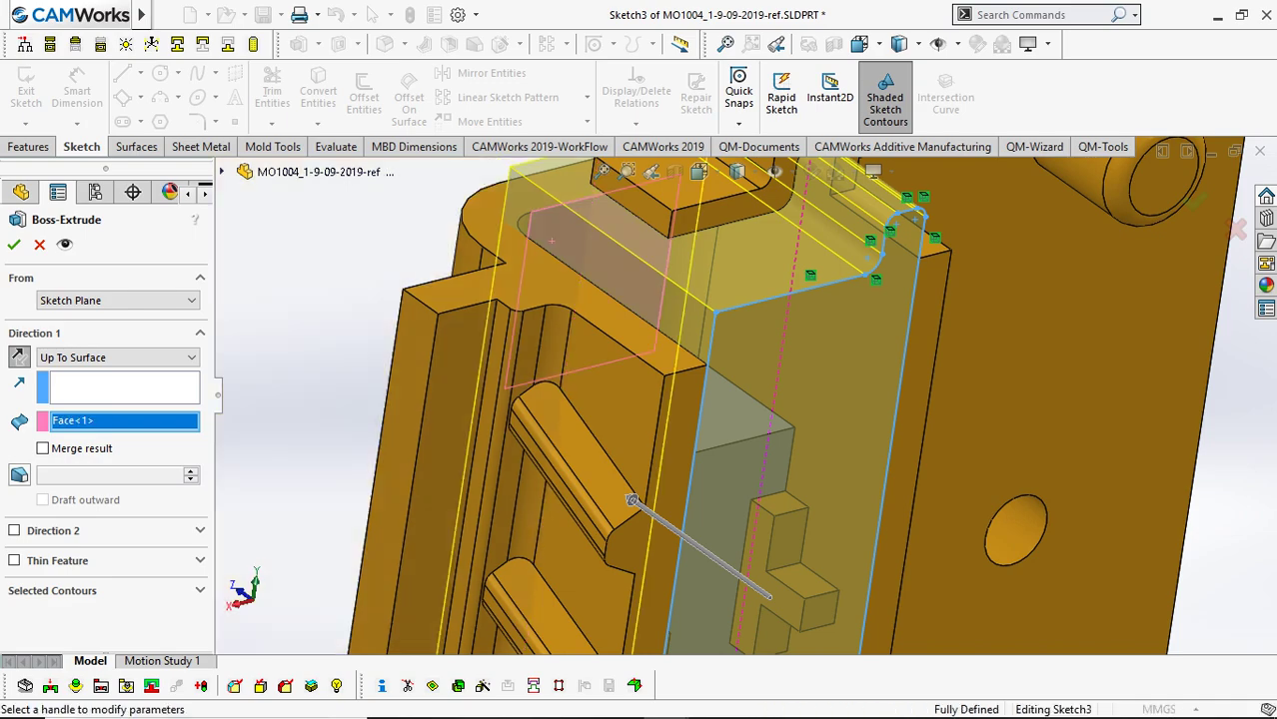
pyautogui.click(14, 244)
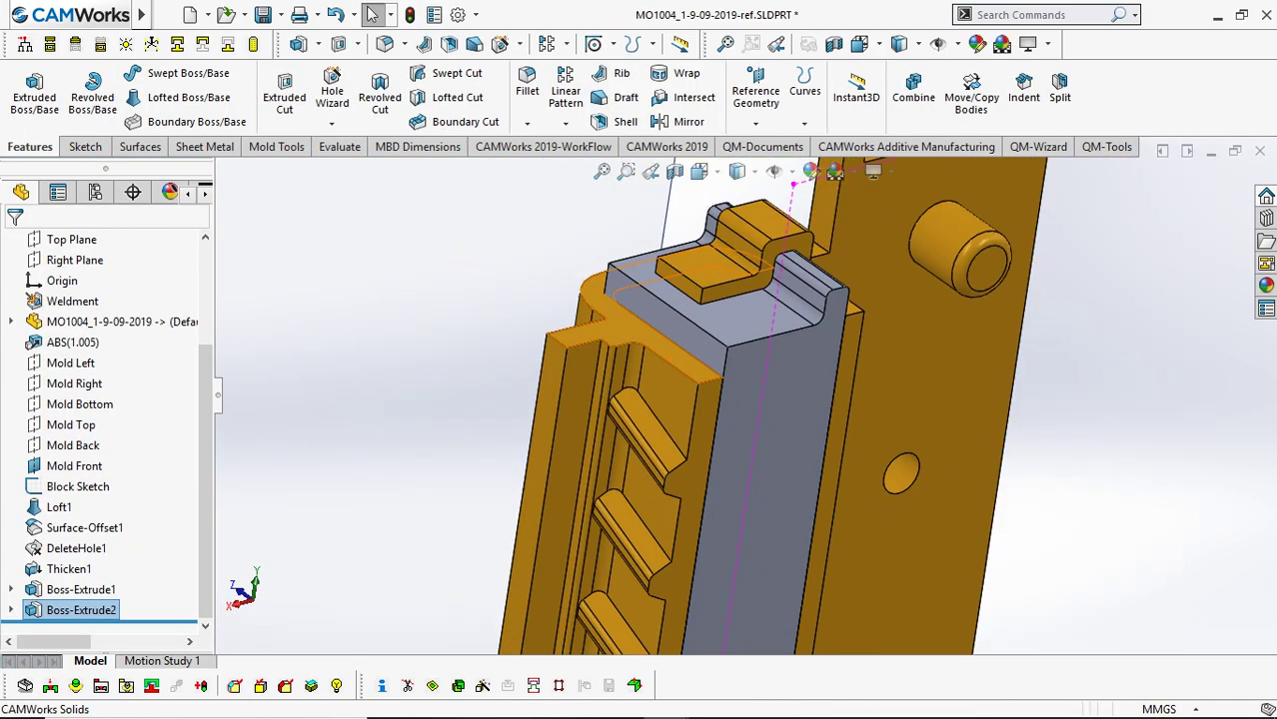
# Indent the new extruded block with Cut and 0.00 mm clearance, using the part and the patch between the curved arms as tools.
pyautogui.moveTo(689, 325); pyautogui.dragTo(790, 489, button='middle')
pyautogui.scroll(-4, 752, 426)
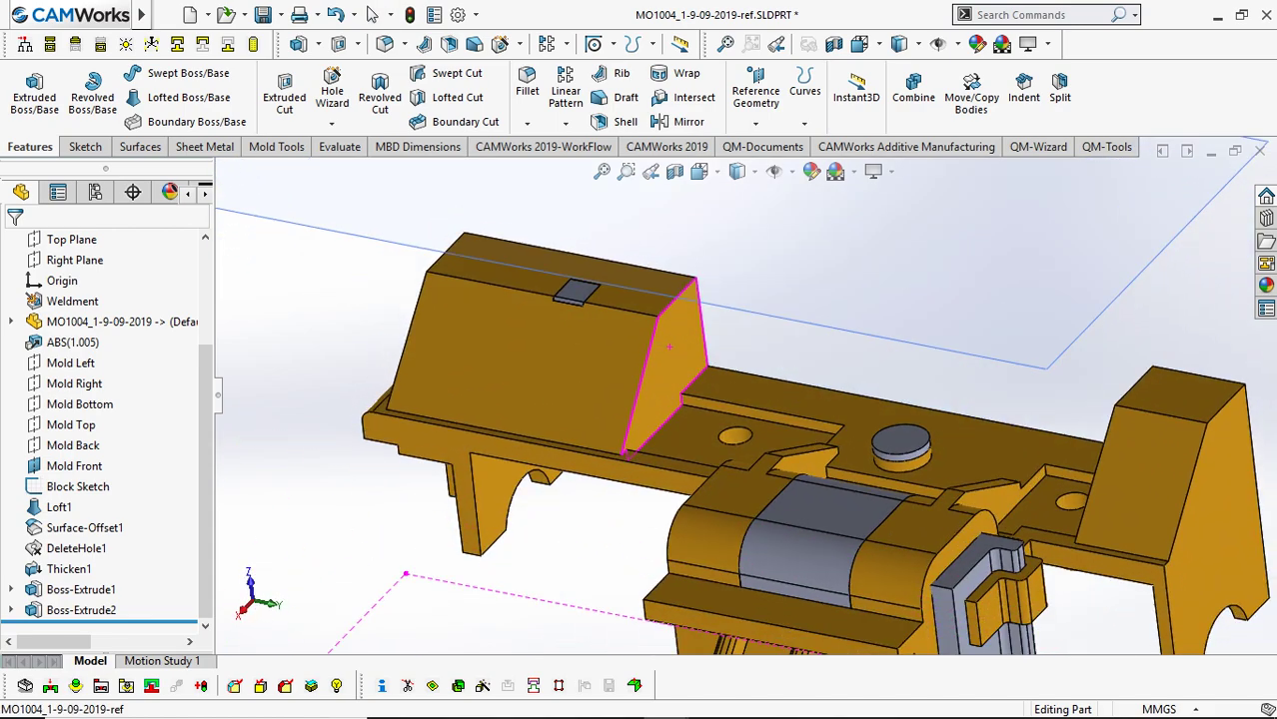
pyautogui.scroll(2, 831, 471)
pyautogui.scroll(-2, 831, 471)
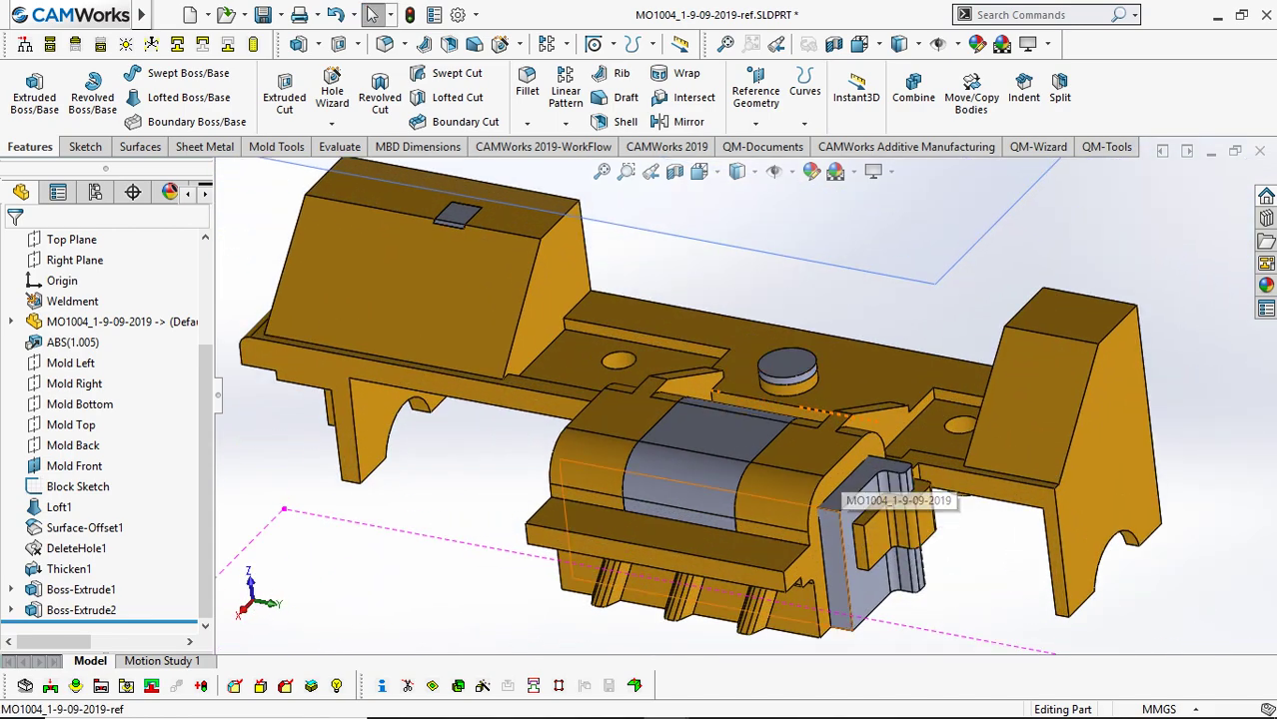
pyautogui.scroll(-5, 829, 494)
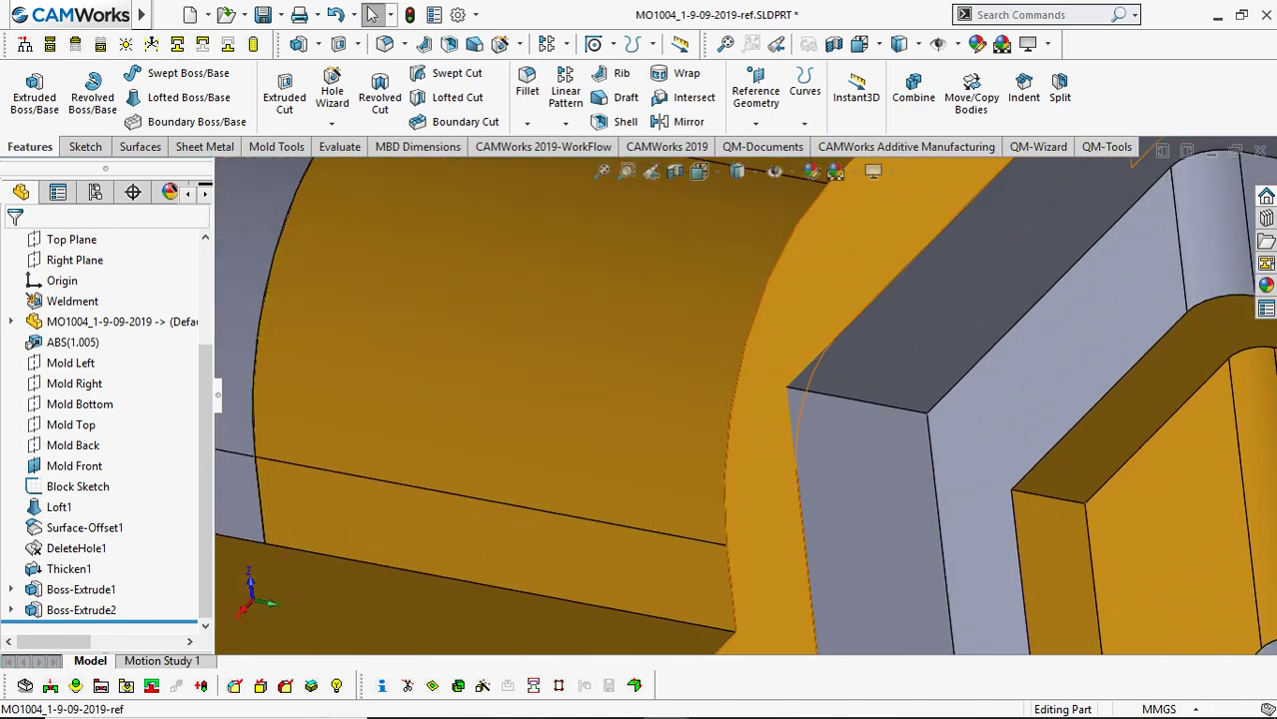
pyautogui.scroll(6, 440, 344)
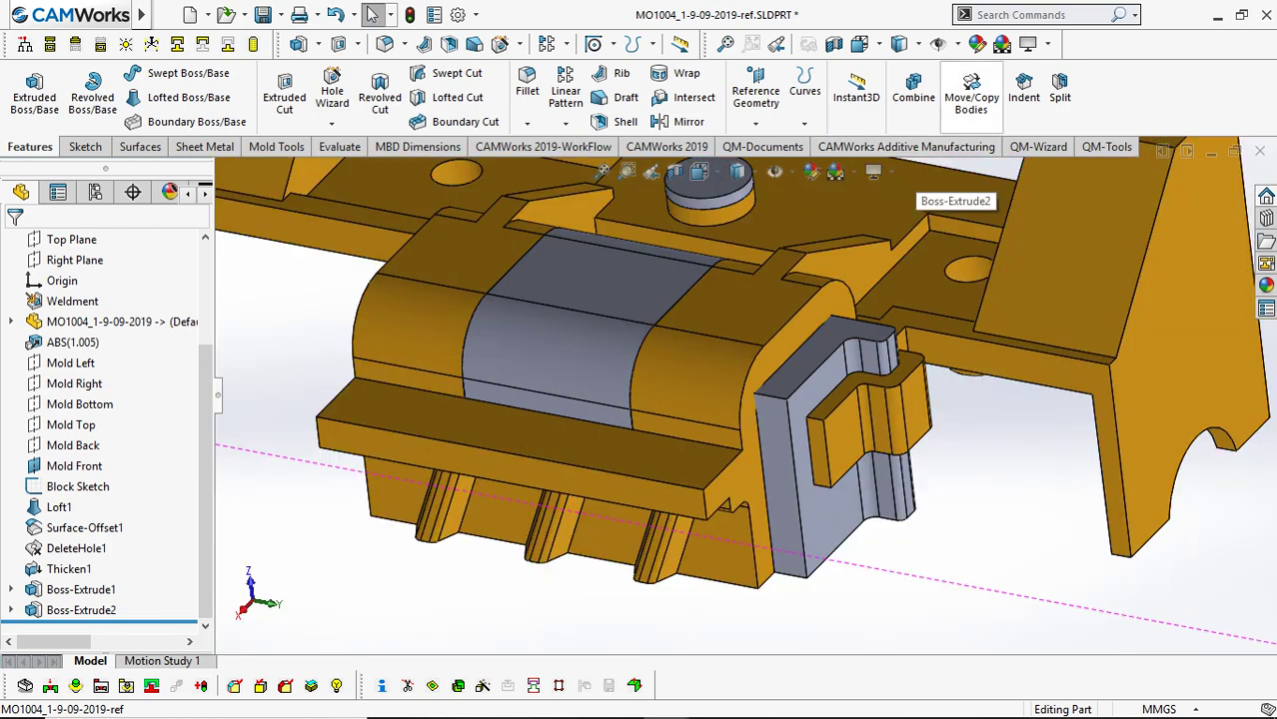
pyautogui.click(1023, 90)
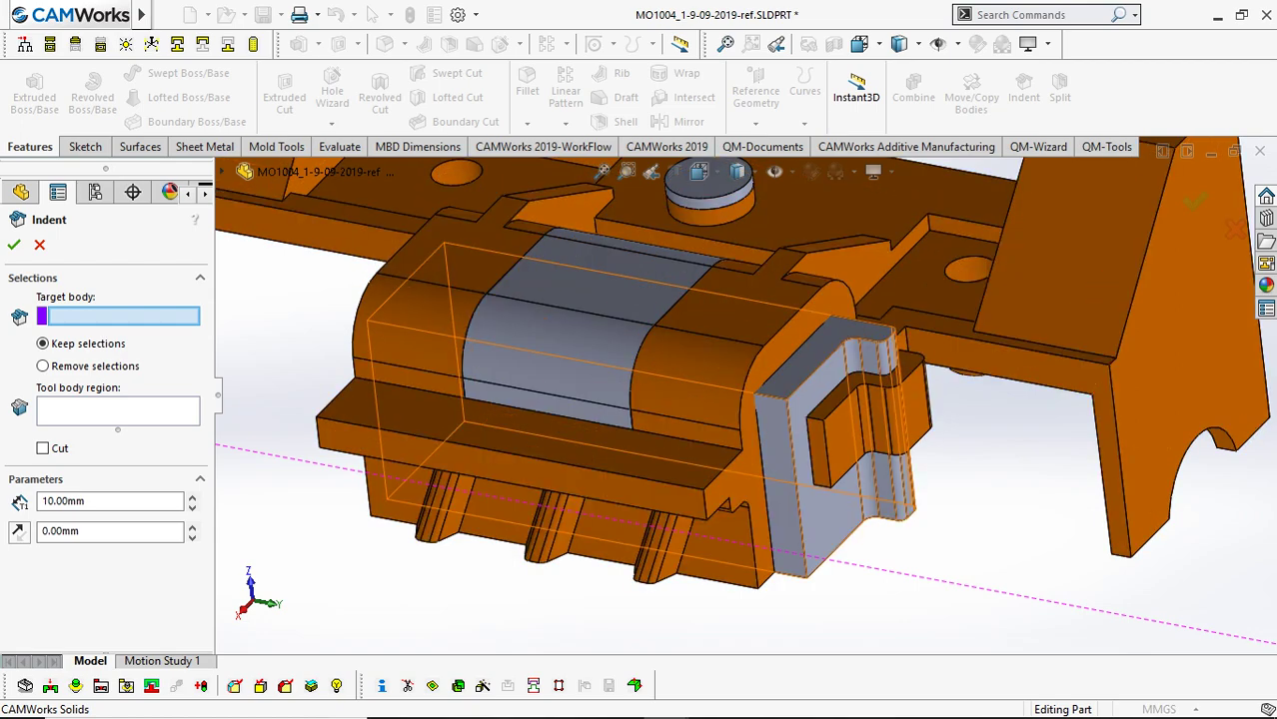
pyautogui.click(810, 511)
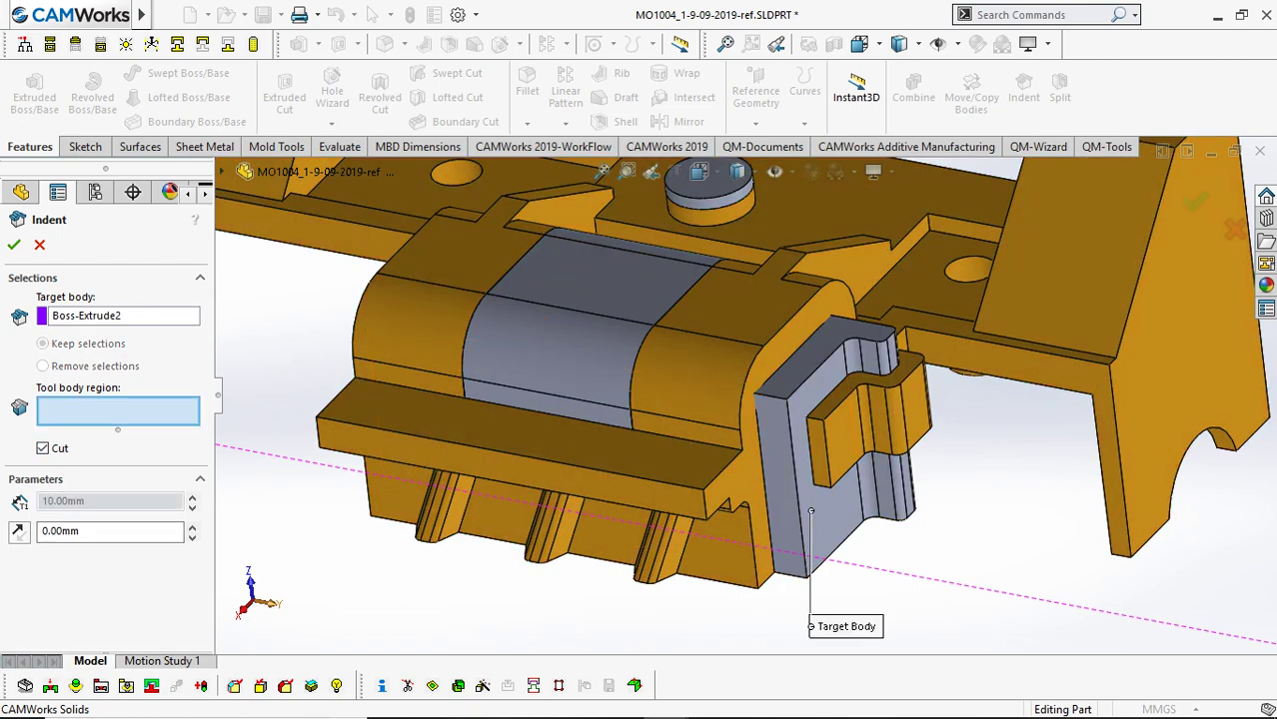
pyautogui.click(559, 330)
pyautogui.click(565, 379)
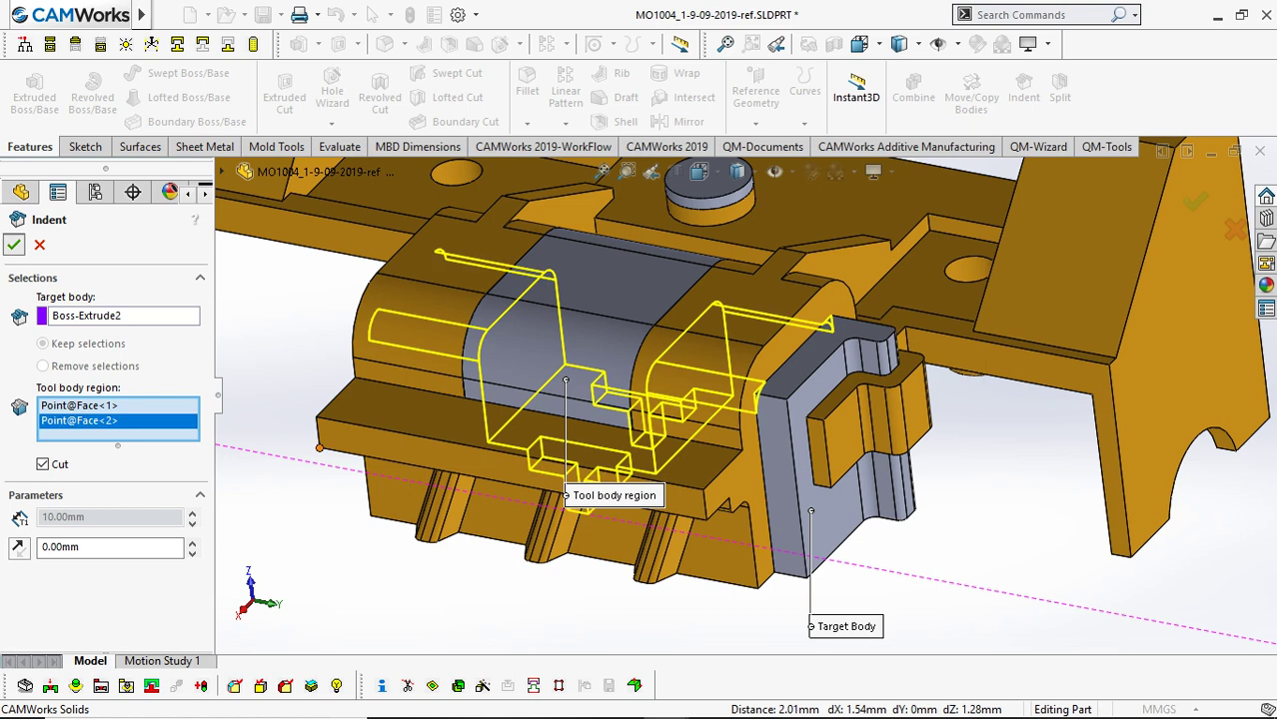
pyautogui.press('Return')
# Hide the imported part temporarily to inspect the solid patch bodies, and show it again.
pyautogui.scroll(2, 1039, 384)
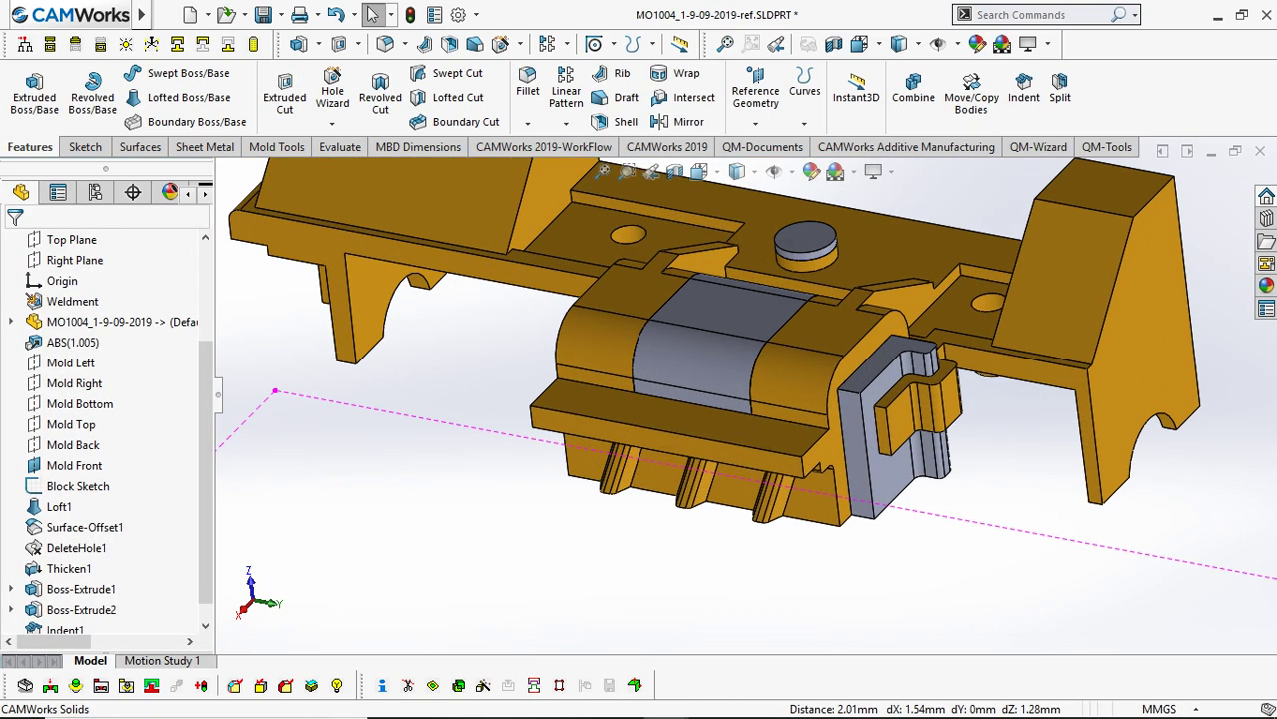
pyautogui.scroll(4, 741, 395)
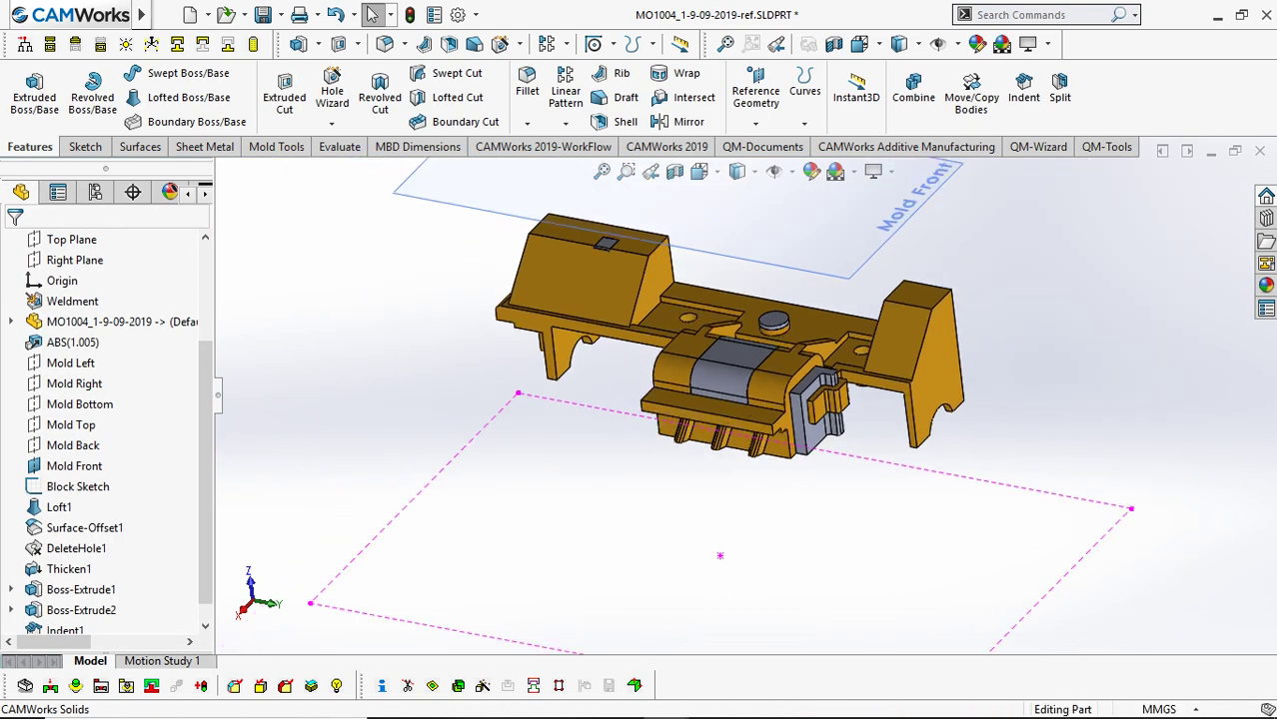
pyautogui.click(634, 685)
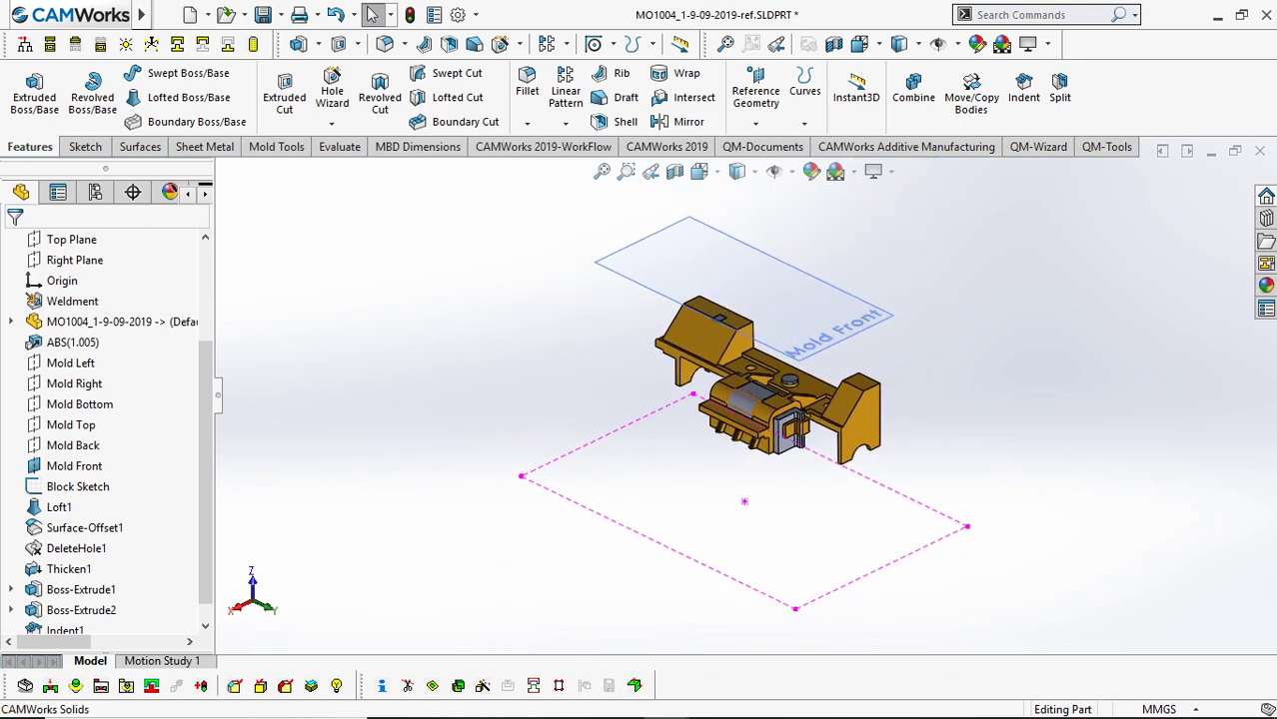
pyautogui.scroll(-5, 744, 404)
pyautogui.click(680, 268)
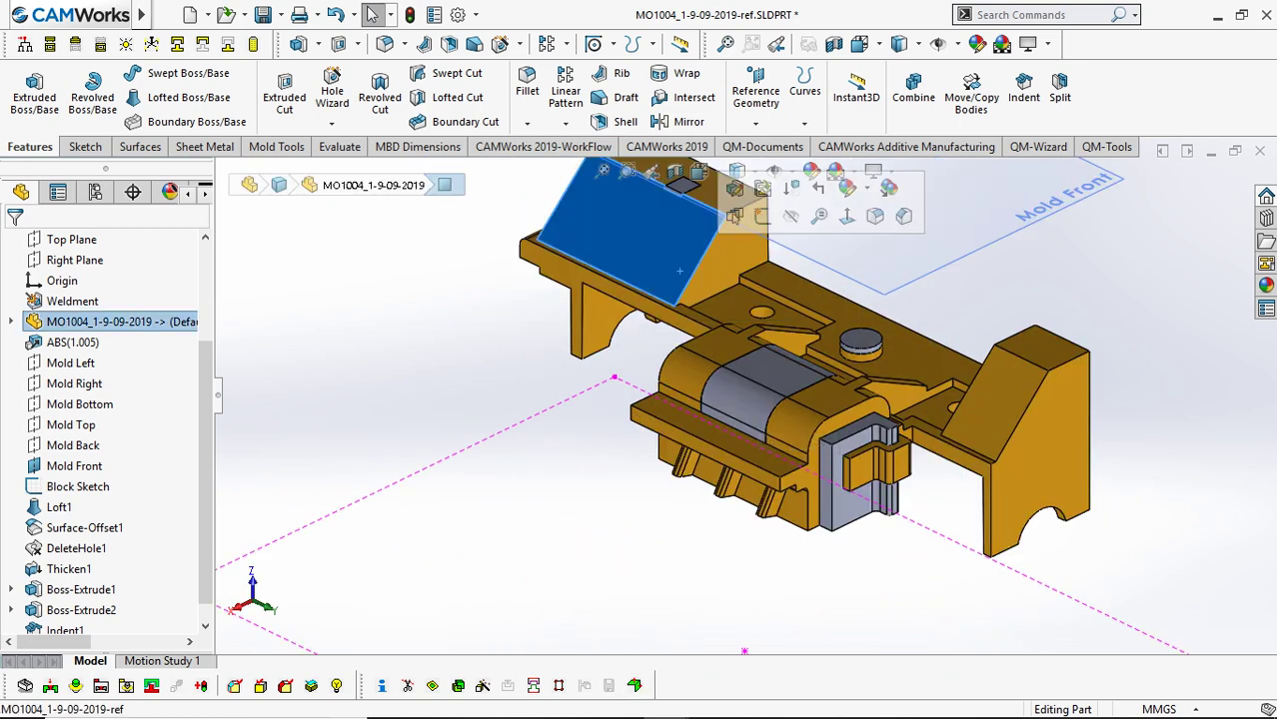
pyautogui.rightClick(70, 322)
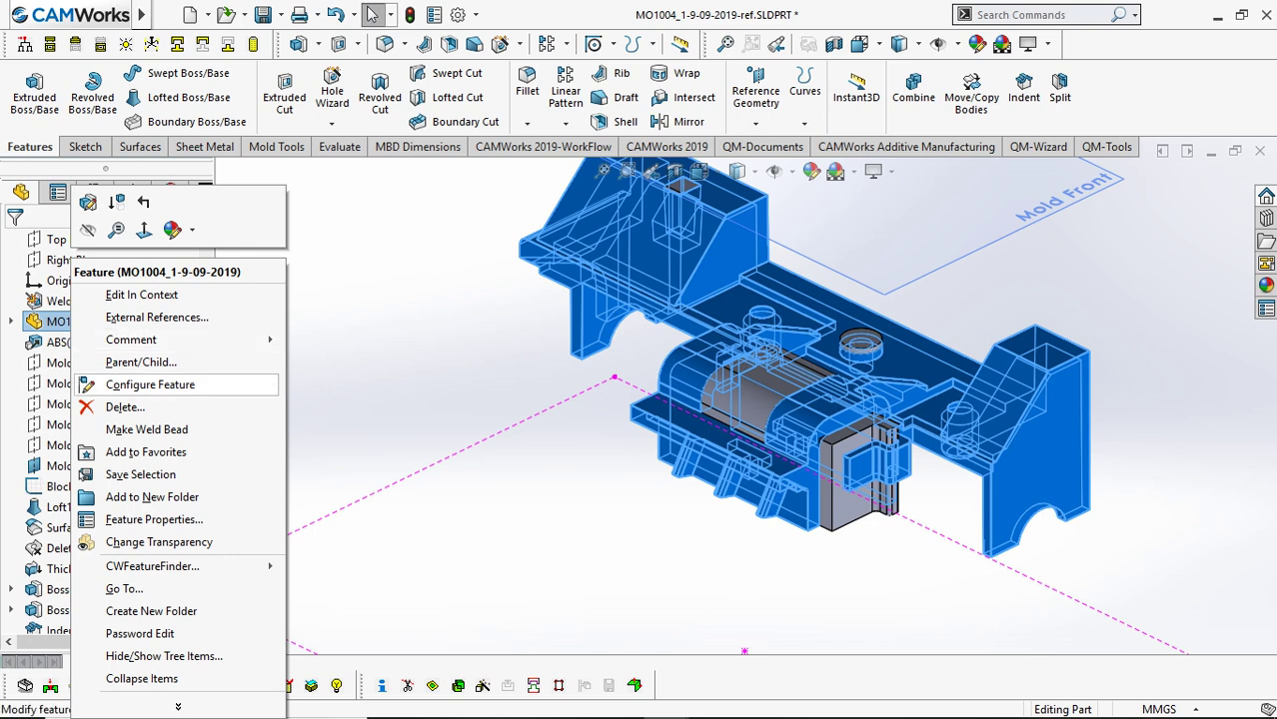
pyautogui.click(92, 232)
pyautogui.press('Escape')
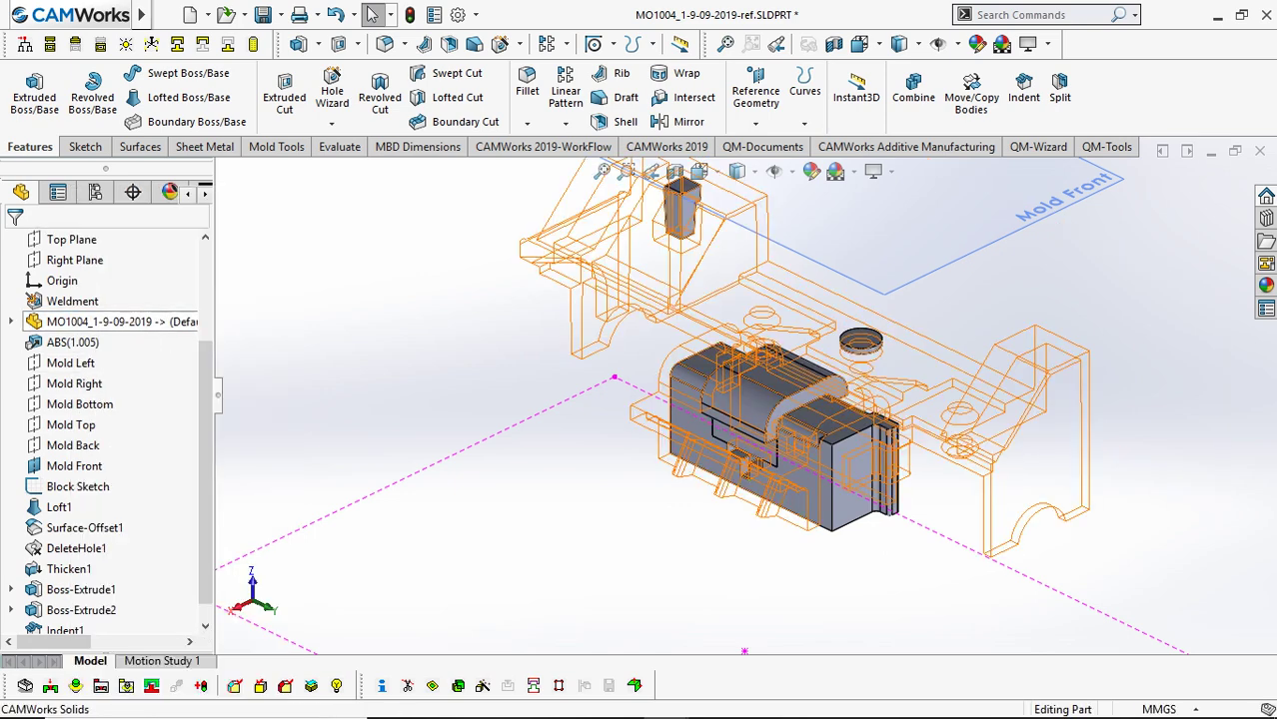
pyautogui.click(110, 322)
pyautogui.click(86, 232)
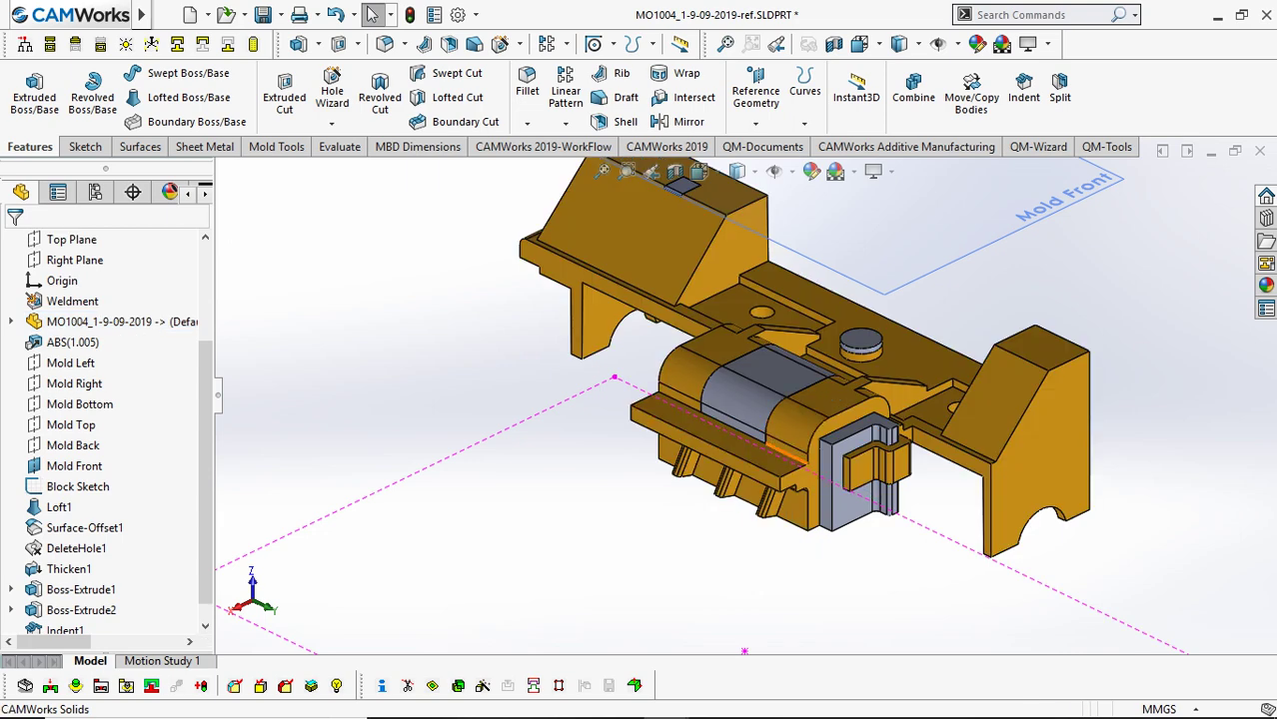
# Hide the imported part and the patch between the curved arms, examine the indented block, and show both bodies again.
pyautogui.click(791, 423)
pyautogui.keyDown('ctrl'); pyautogui.click(743, 398); pyautogui.keyUp('ctrl')
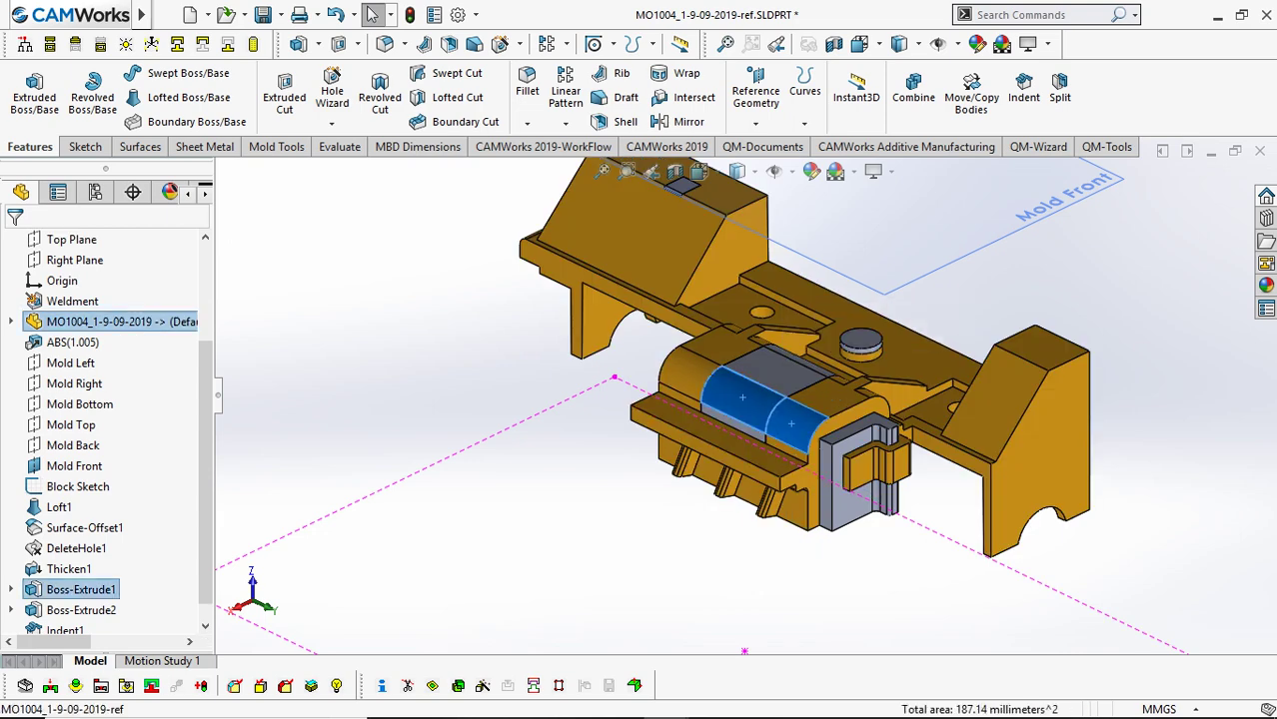
pyautogui.click(336, 685)
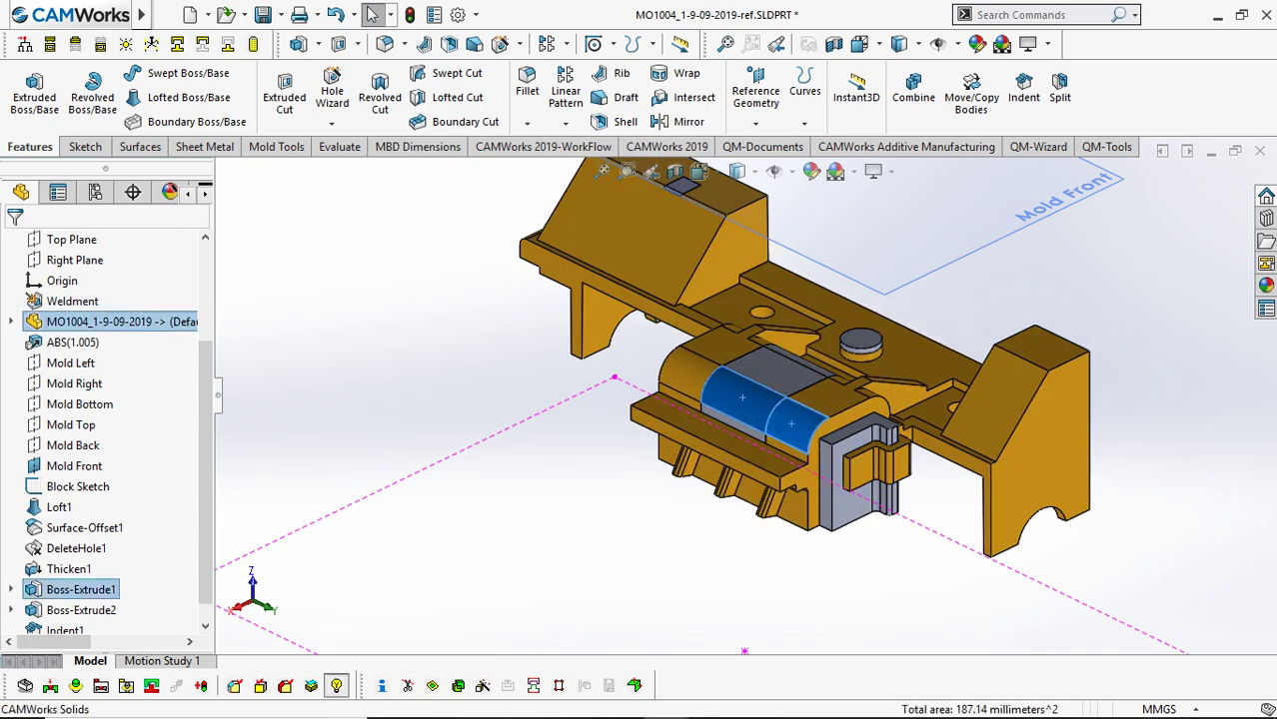
pyautogui.scroll(4, 749, 393)
pyautogui.scroll(-4, 798, 300)
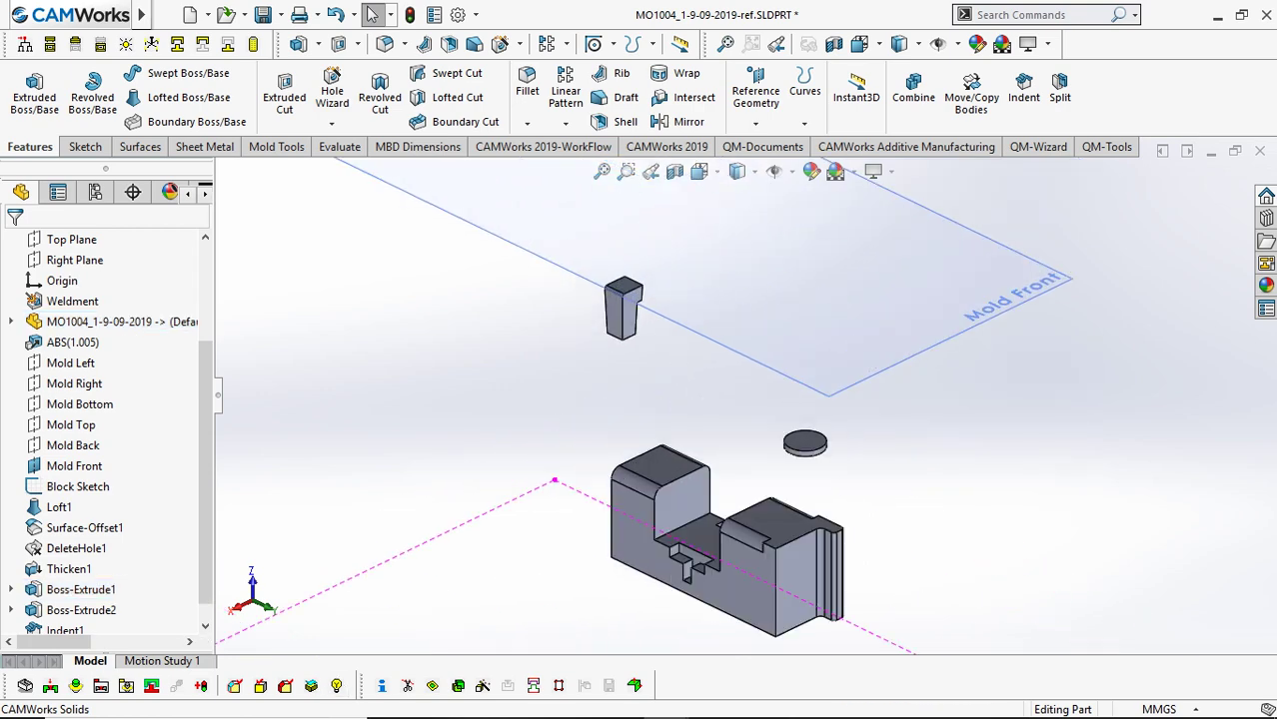
pyautogui.scroll(3, 742, 393)
pyautogui.moveTo(714, 476); pyautogui.dragTo(750, 493, button='middle')
pyautogui.scroll(-4, 749, 494)
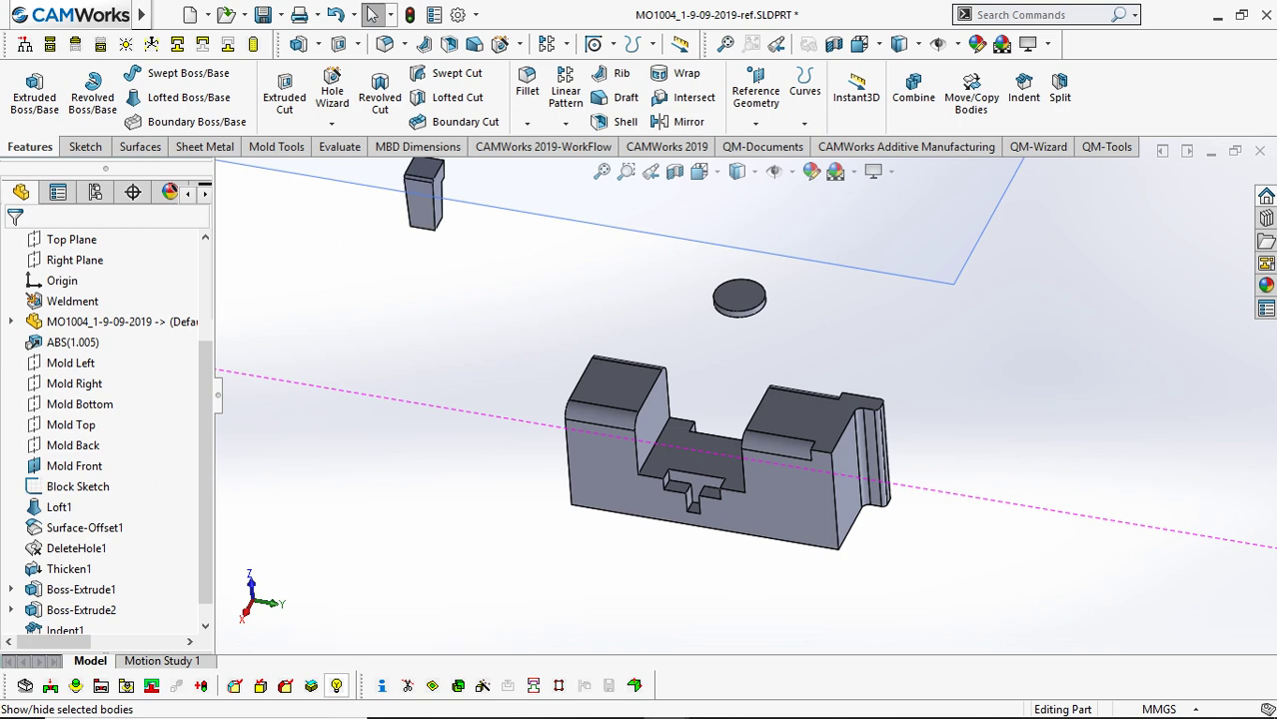
pyautogui.click(336, 685)
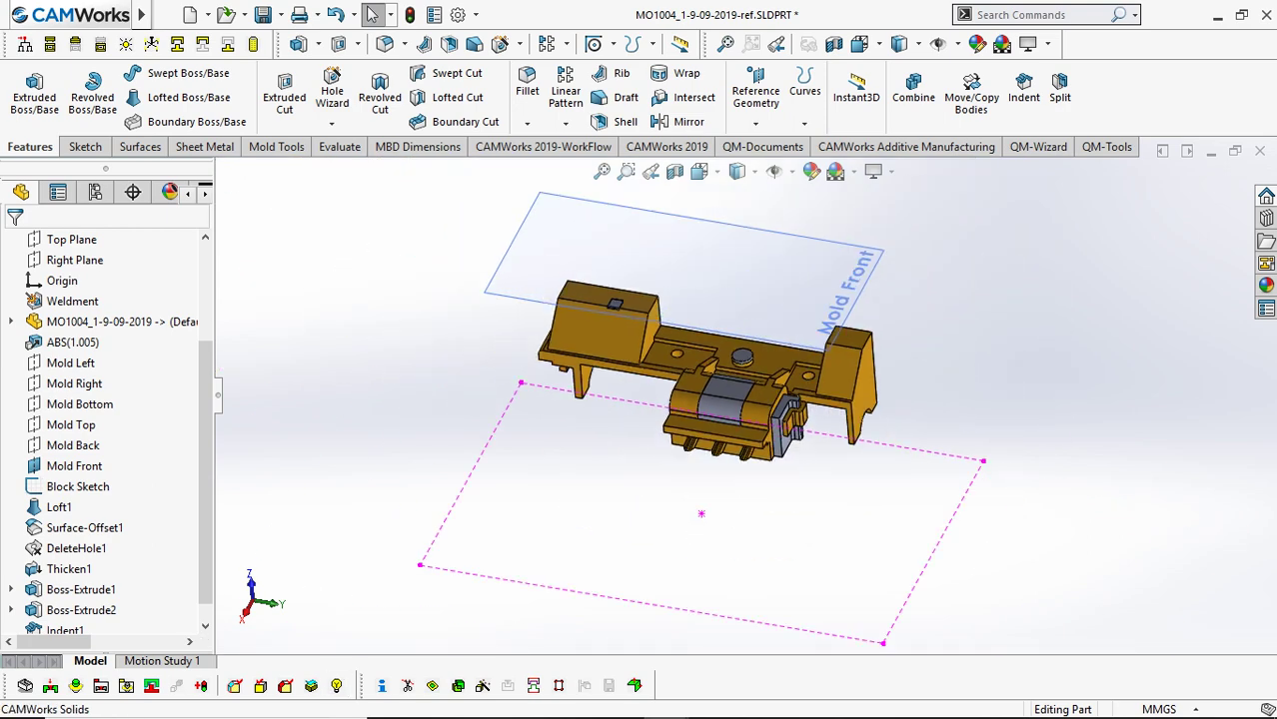
pyautogui.hotkey('ctrl', '8')
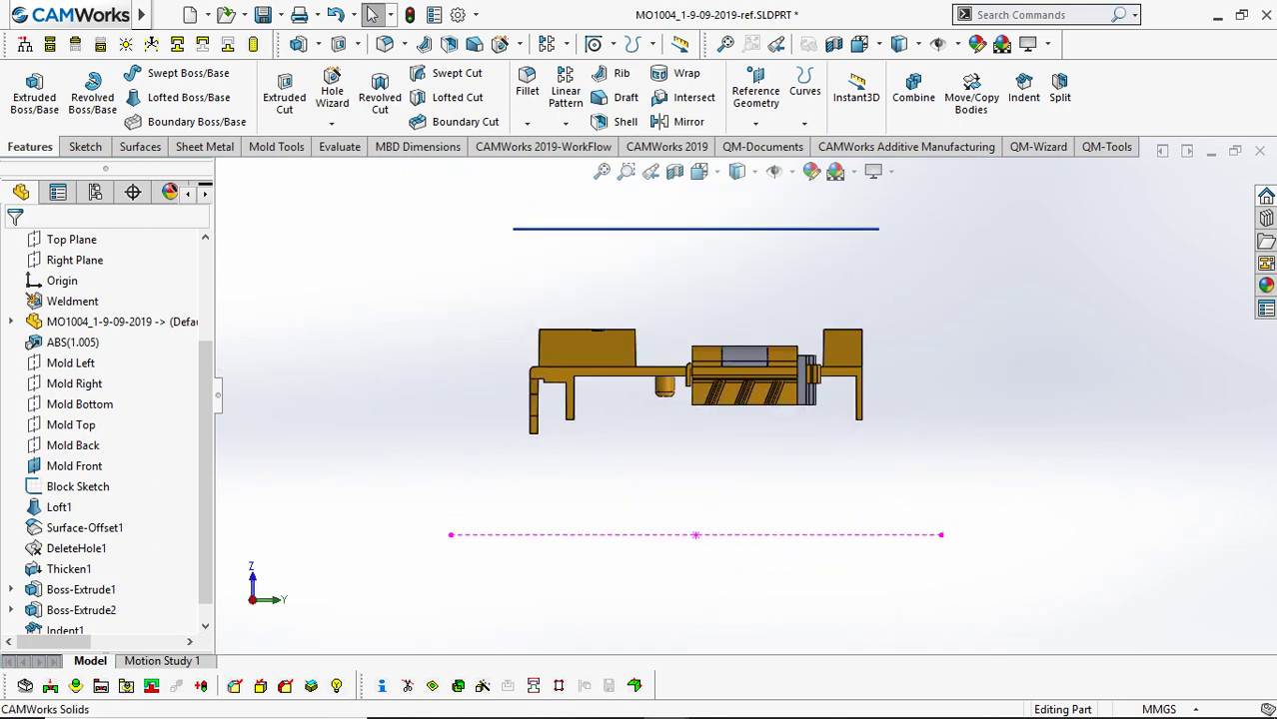
pyautogui.hotkey('ctrl', '7')
pyautogui.click(634, 685)
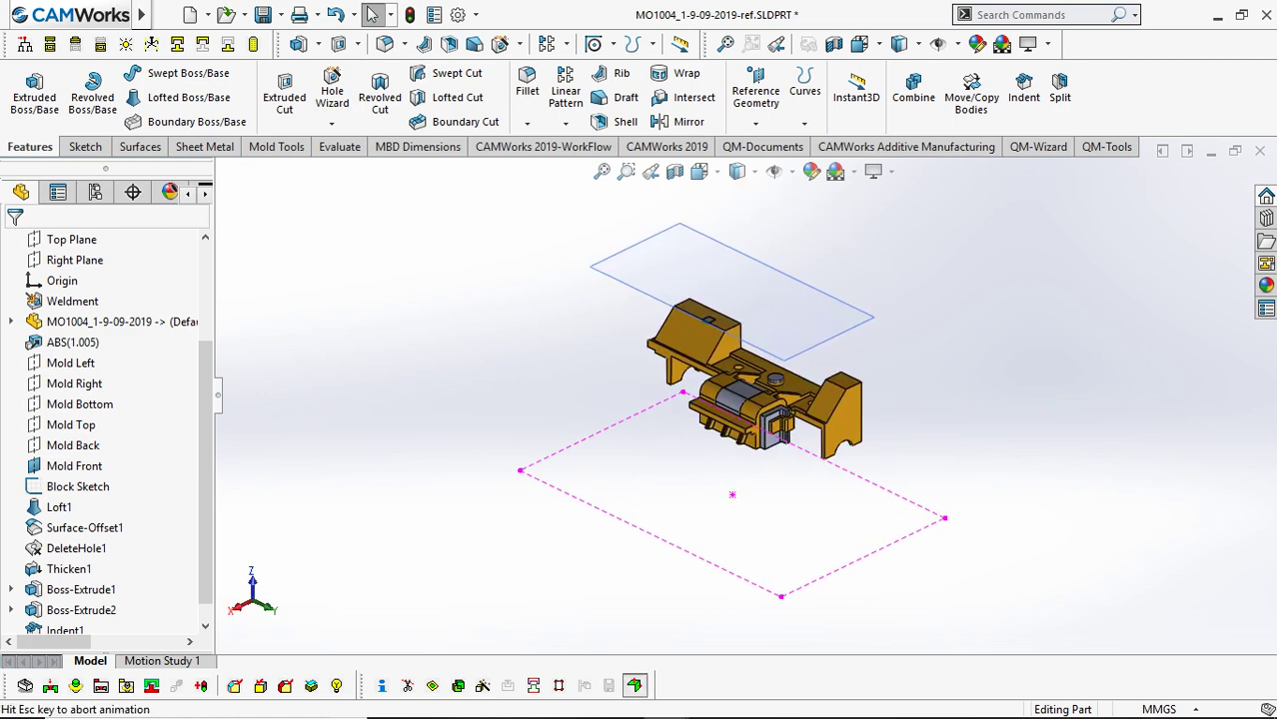
pyautogui.scroll(3, 748, 394)
pyautogui.scroll(-4, 815, 391)
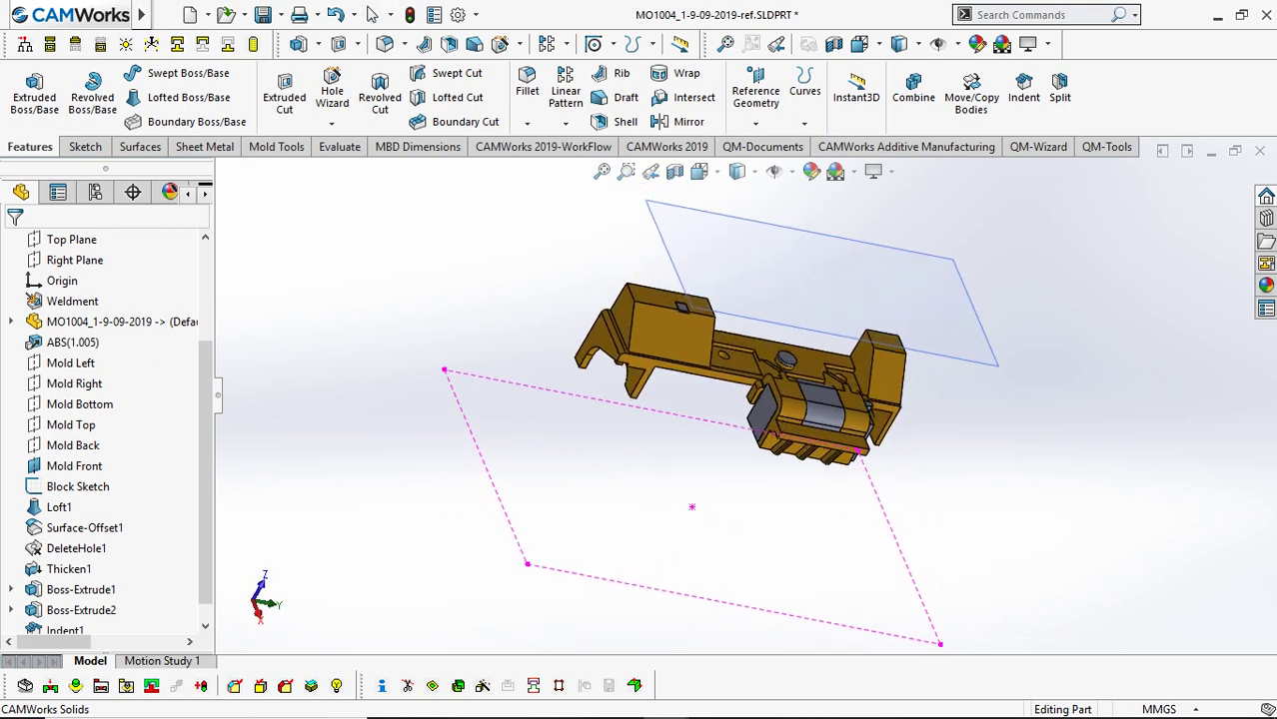
# Sketch a corner rectangle on the part's narrow flat ledge face, from the part's outer edge corner to the opposite corner of the block sketch.
pyautogui.scroll(-4, 635, 374)
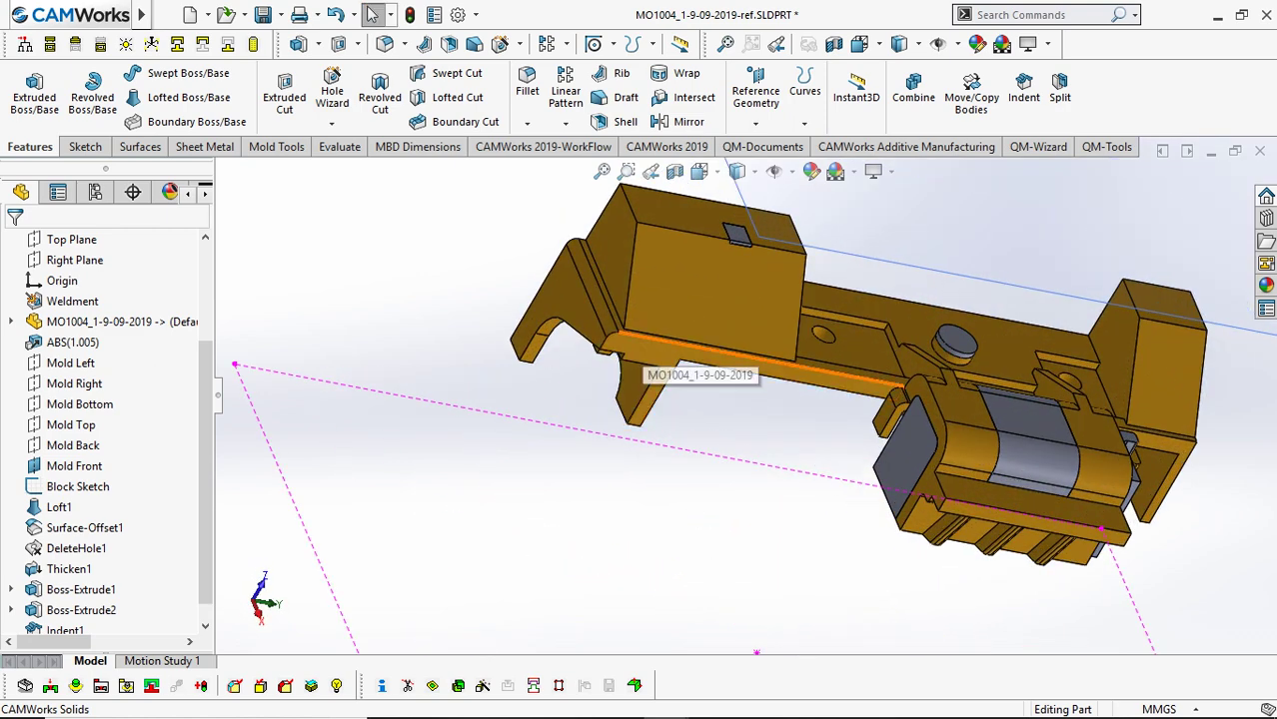
pyautogui.scroll(-3, 829, 369)
pyautogui.click(830, 362)
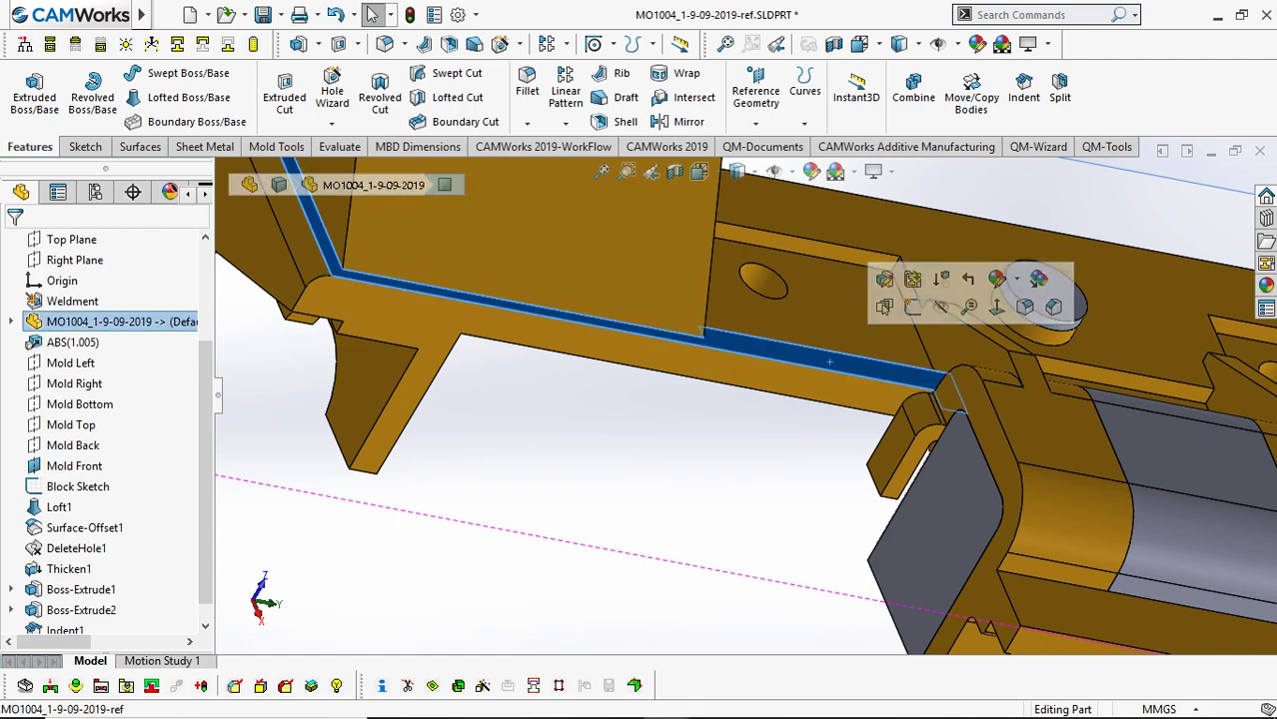
pyautogui.click(912, 307)
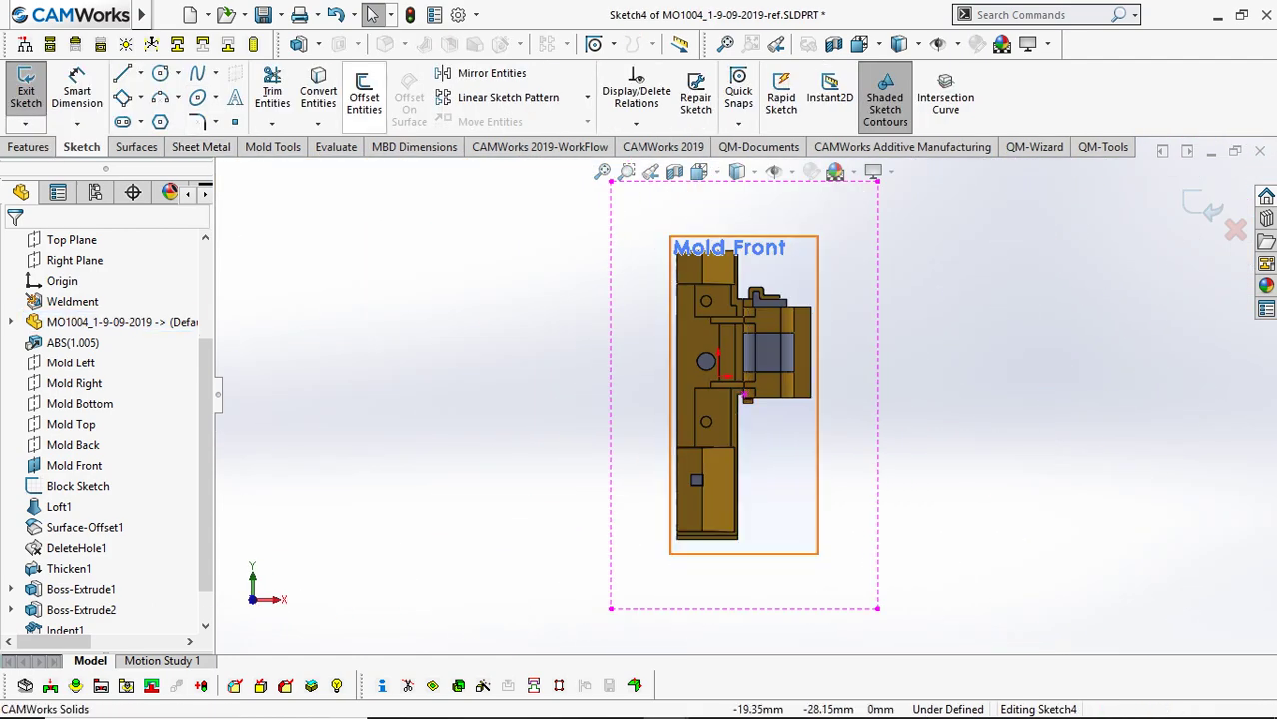
pyautogui.press('s')
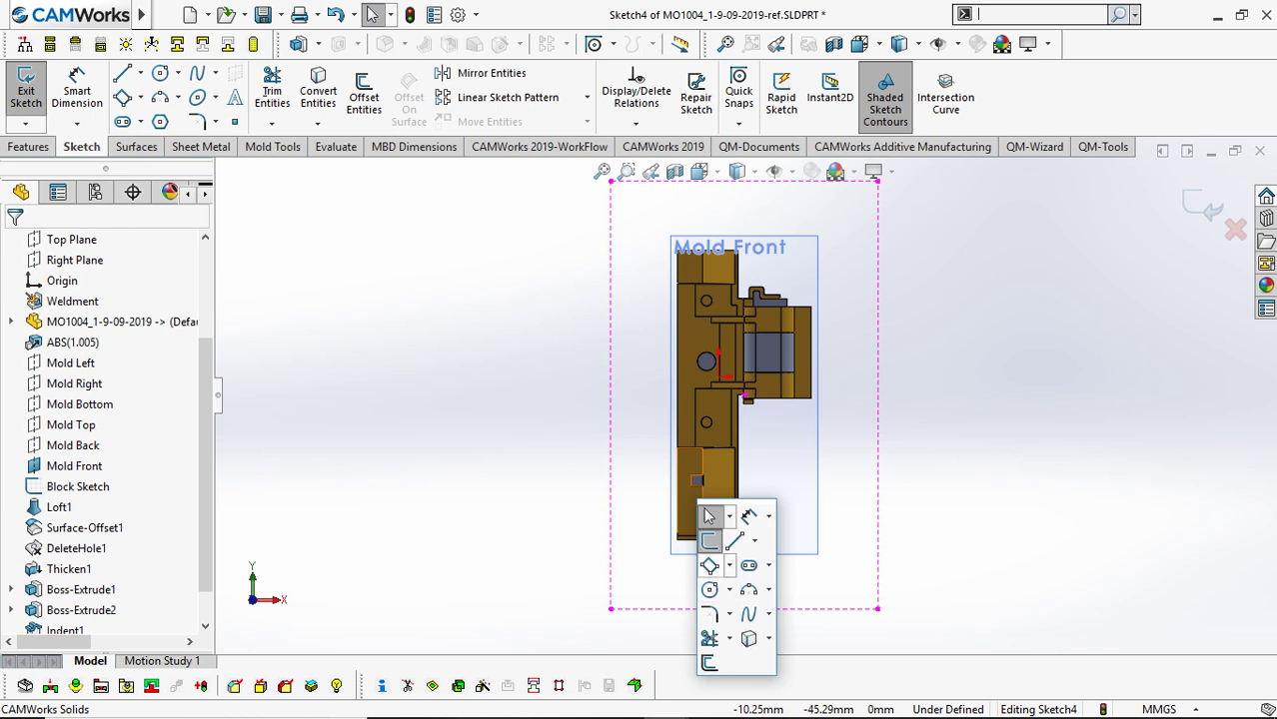
pyautogui.click(729, 565)
pyautogui.click(761, 592)
pyautogui.scroll(-1, 744, 540)
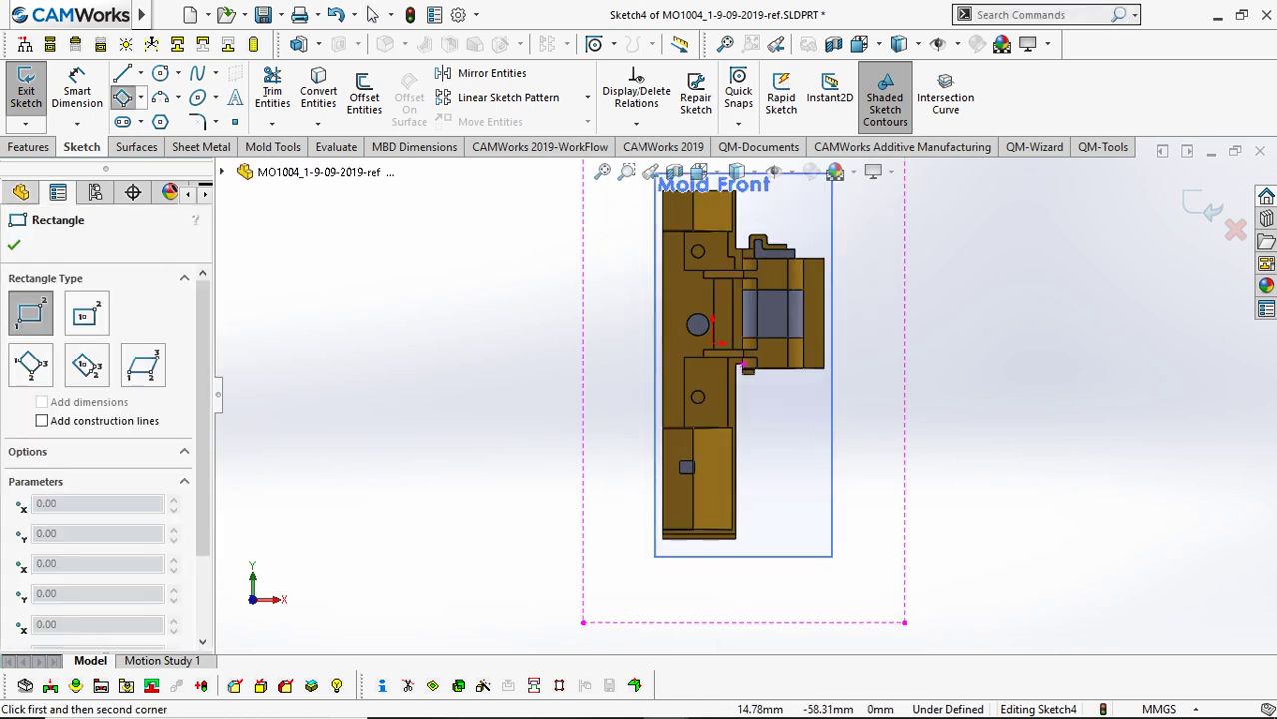
pyautogui.scroll(-4, 755, 560)
pyautogui.click(714, 501)
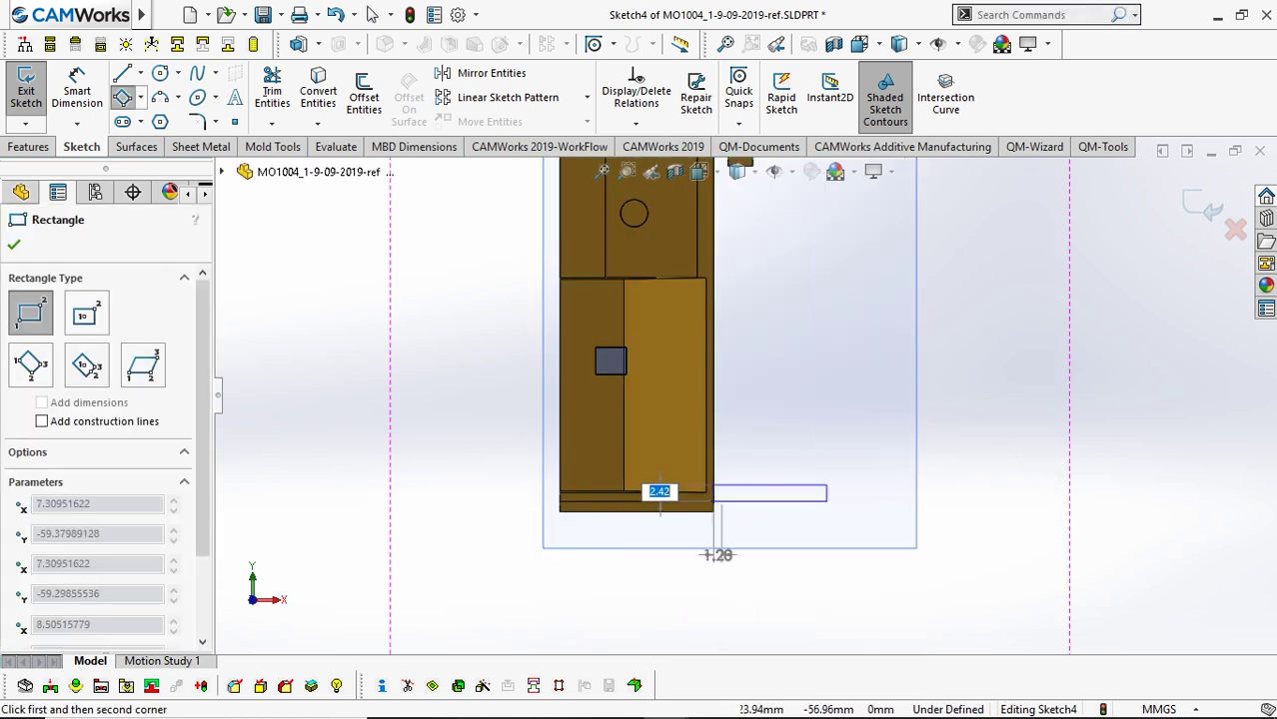
pyautogui.scroll(5, 827, 493)
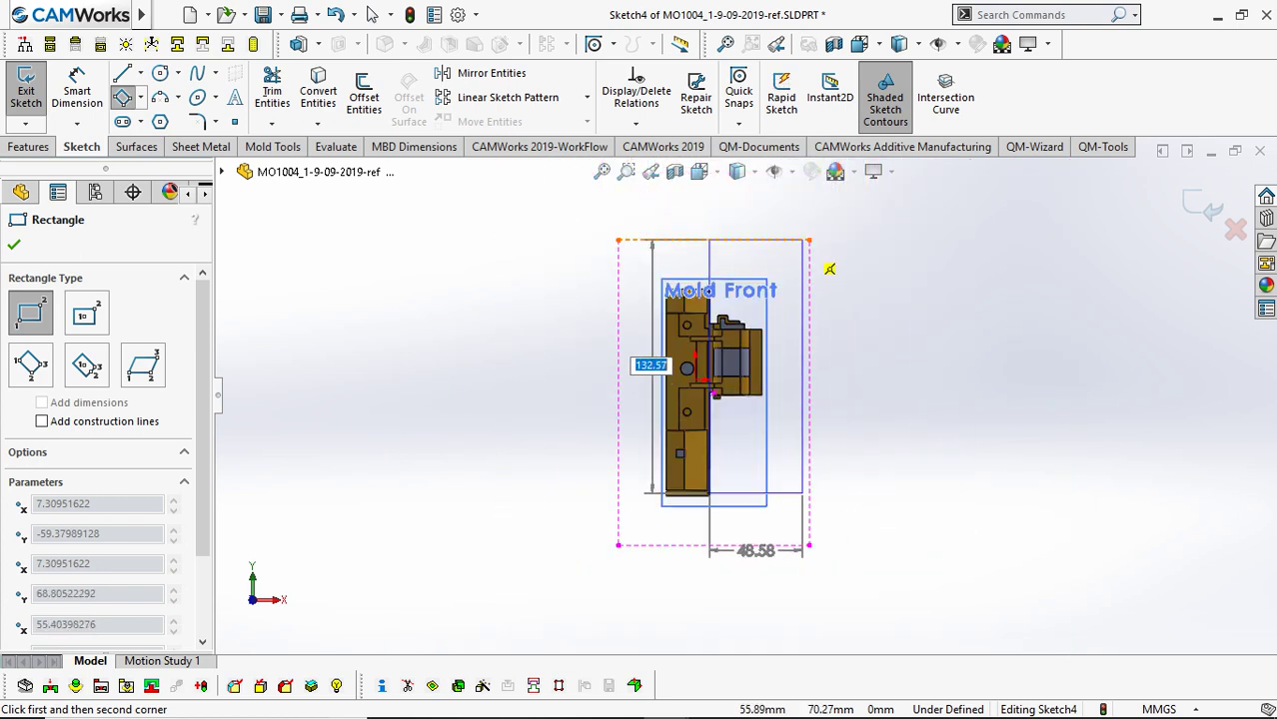
pyautogui.click(811, 243)
pyautogui.press('Escape')
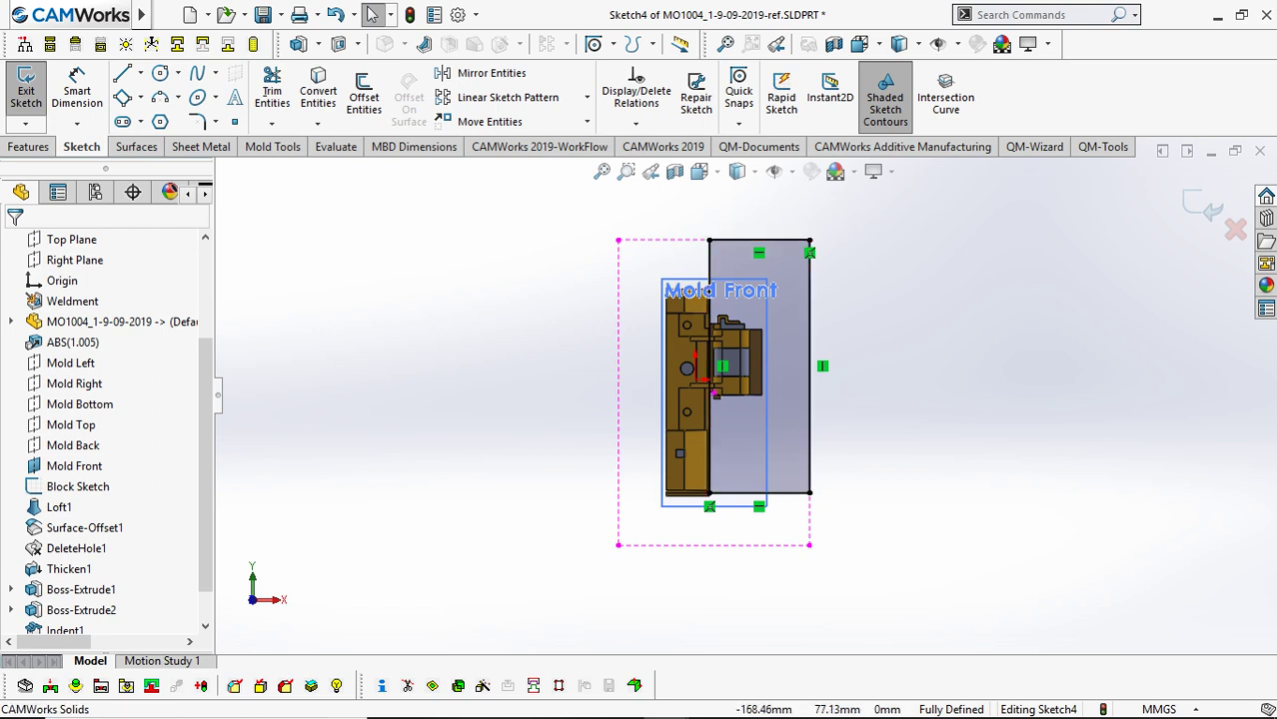
# Create a planar surface from the rectangle sketch and check how it meets the part's edge.
pyautogui.click(136, 146)
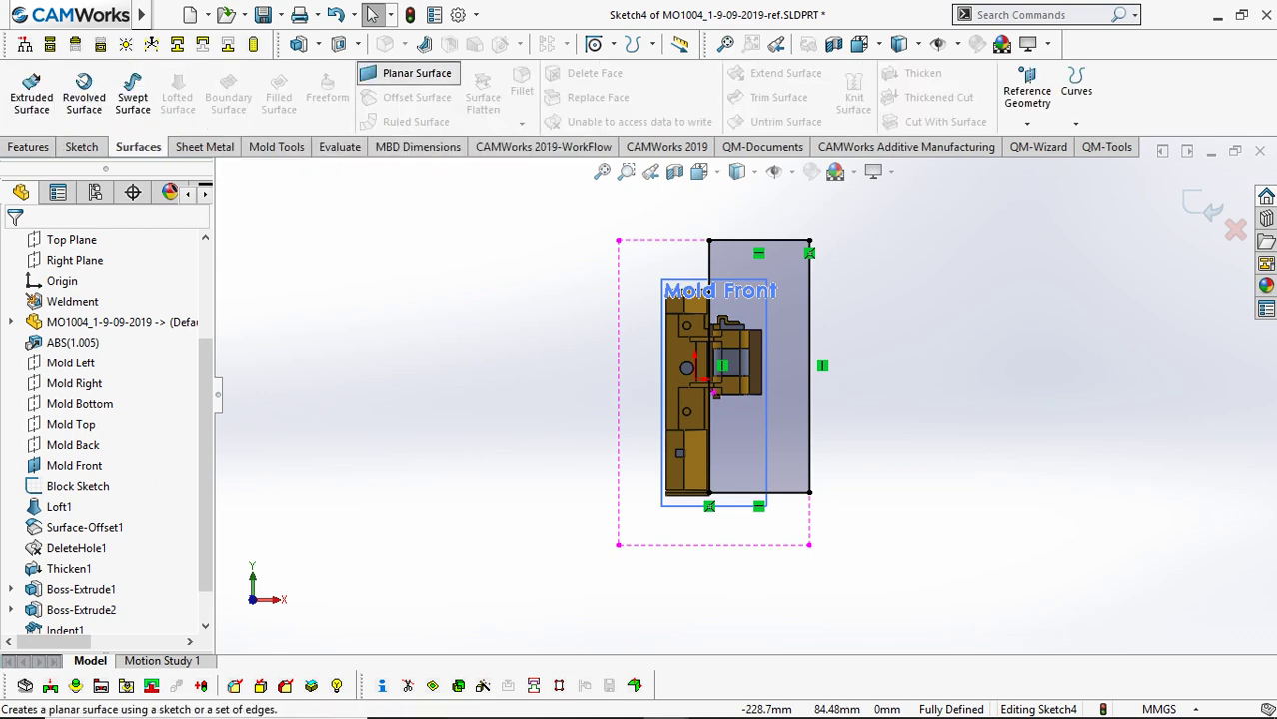
pyautogui.click(409, 73)
pyautogui.click(14, 245)
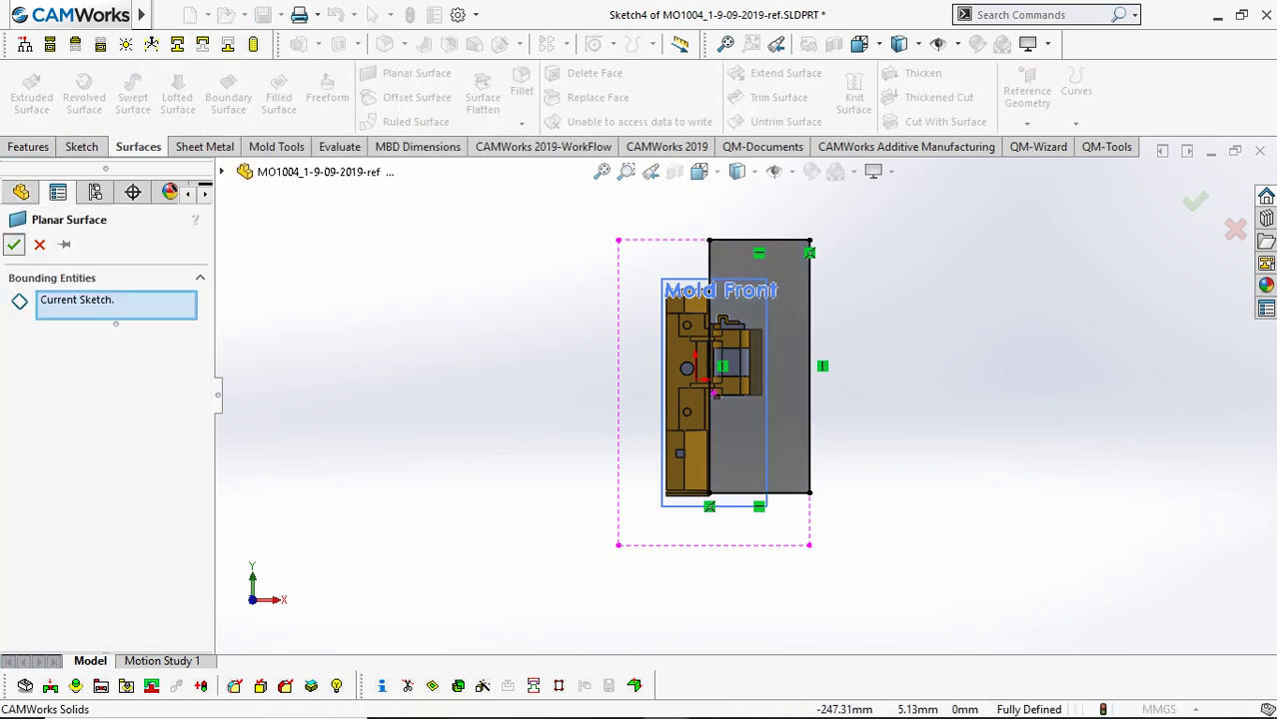
pyautogui.moveTo(559, 439); pyautogui.dragTo(509, 320, button='middle')
pyautogui.scroll(-5, 849, 399)
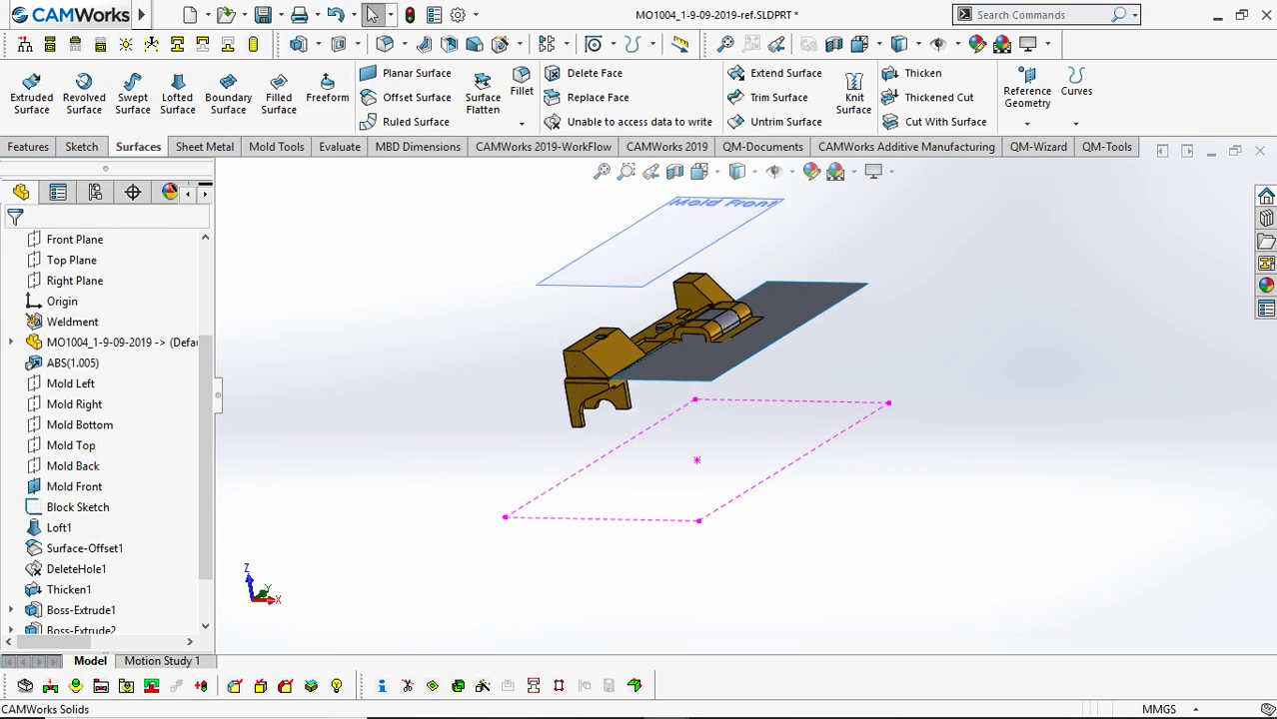
pyautogui.scroll(-6, 410, 352)
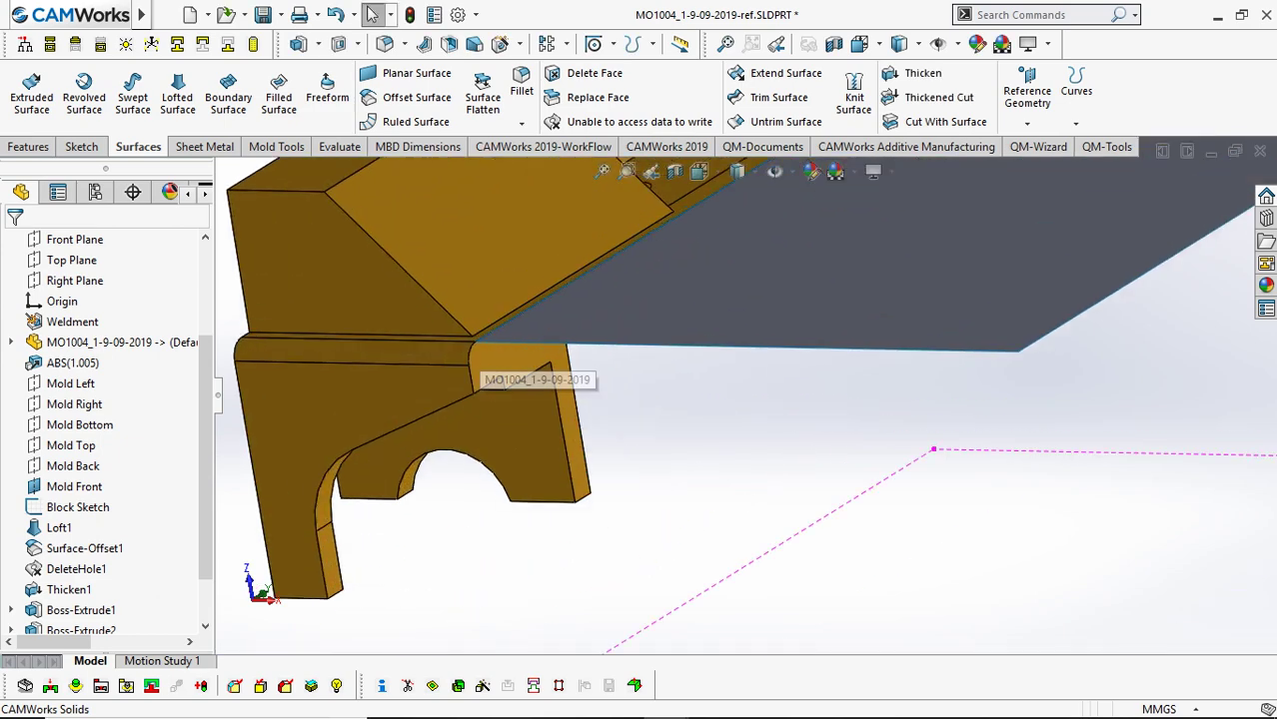
pyautogui.scroll(2, 468, 358)
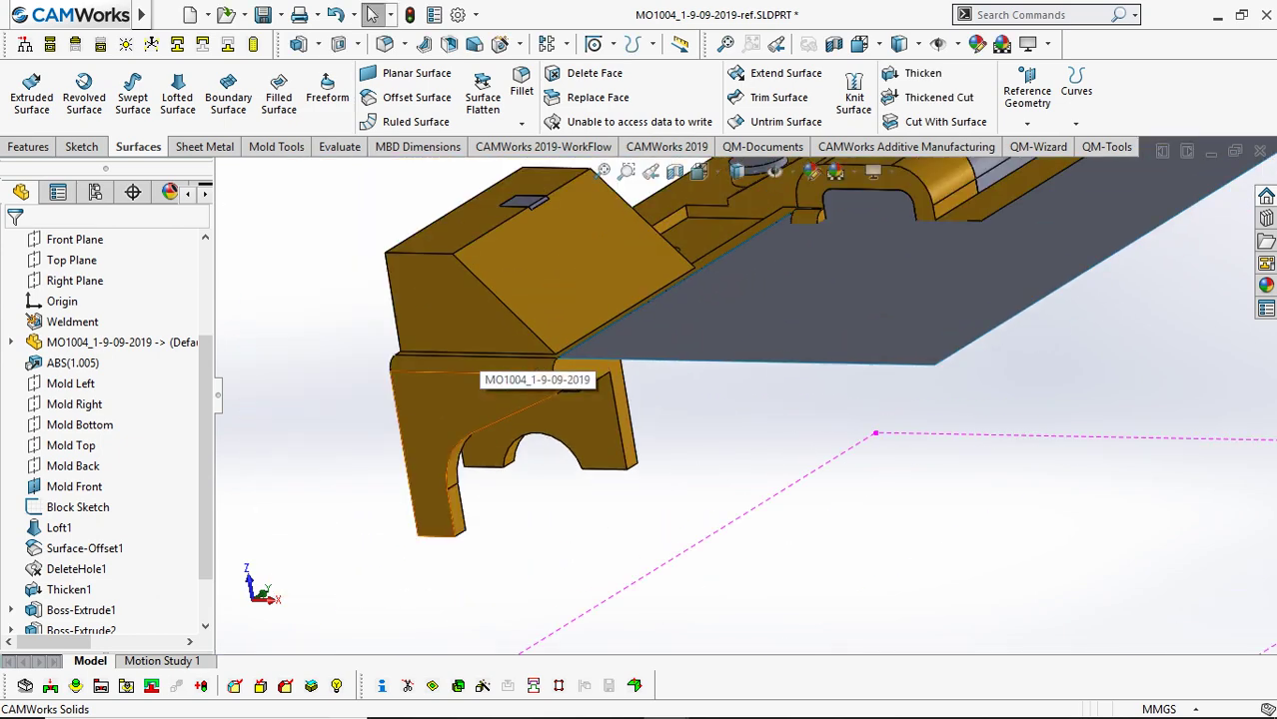
# Create a parting surface with Extrude surface from the upper outline edges of the part's stepped side face to the Mold Left plane.
pyautogui.moveTo(469, 358); pyautogui.dragTo(240, 305, button='middle')
pyautogui.scroll(-3, 239, 304)
pyautogui.scroll(4, 728, 380)
pyautogui.moveTo(639, 305); pyautogui.dragTo(564, 329, button='middle')
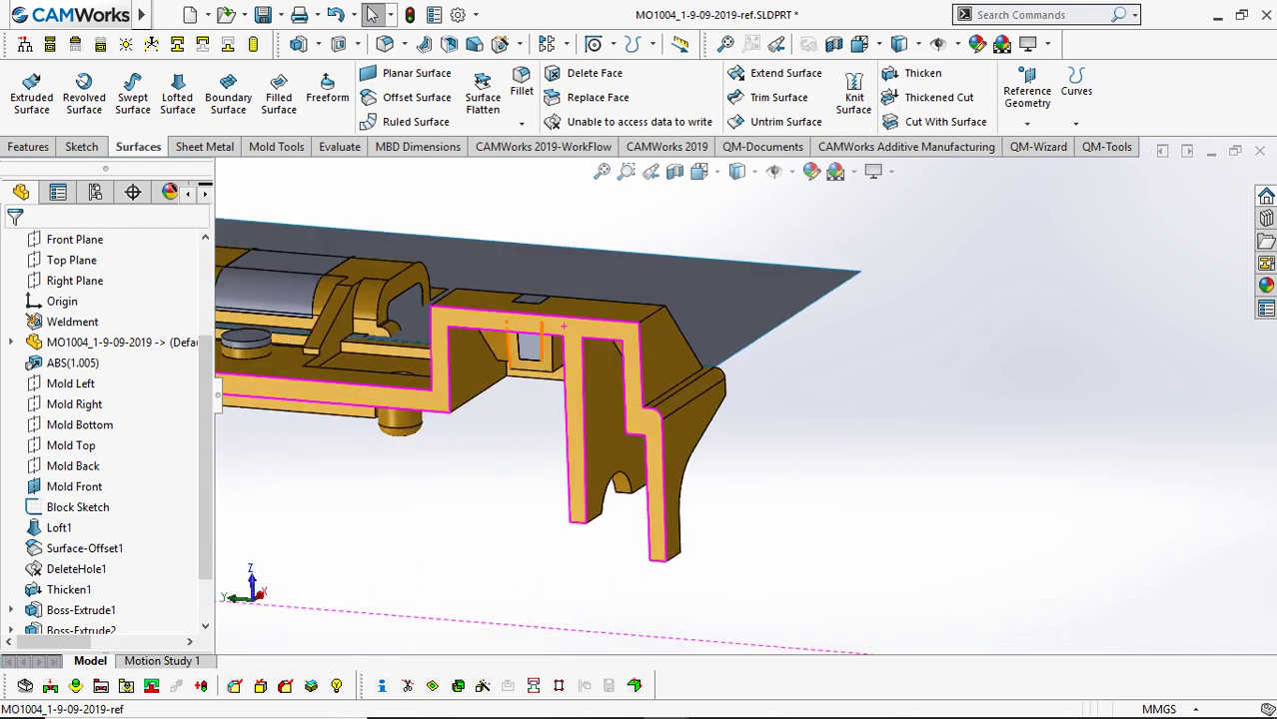
pyautogui.click(564, 327)
pyautogui.scroll(4, 738, 393)
pyautogui.scroll(-5, 742, 374)
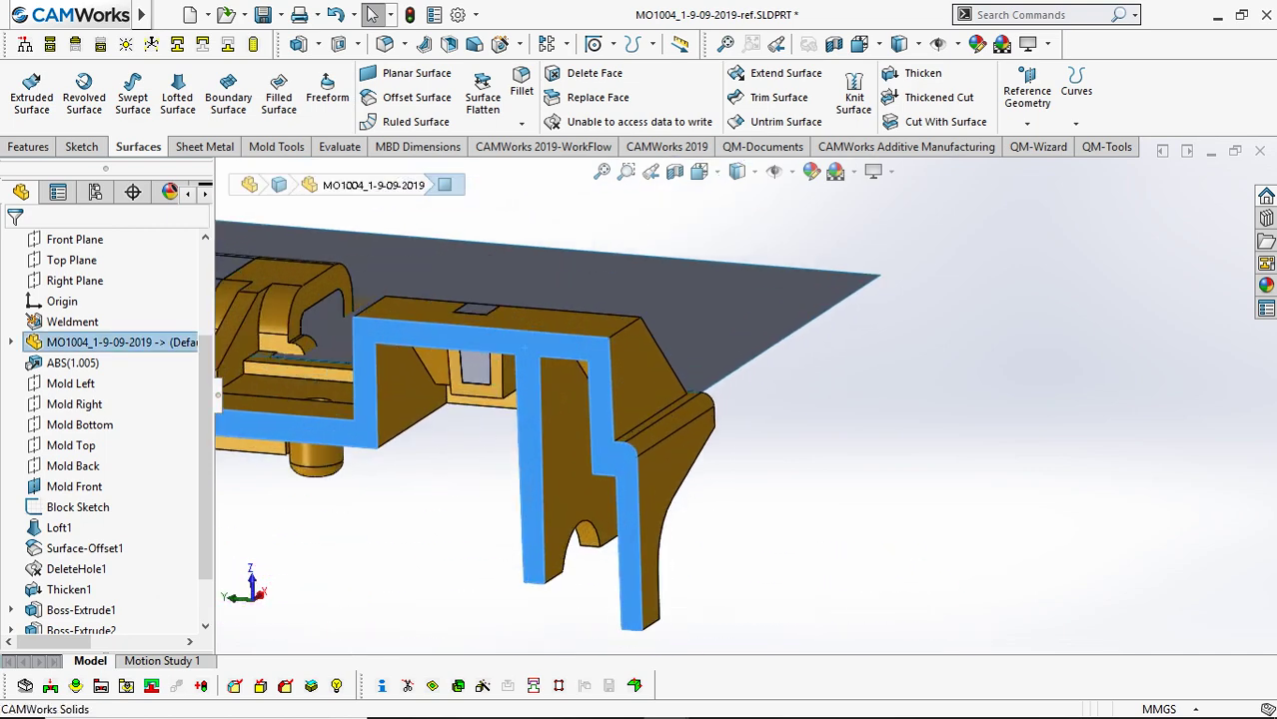
pyautogui.click(430, 272)
pyautogui.scroll(-2, 629, 451)
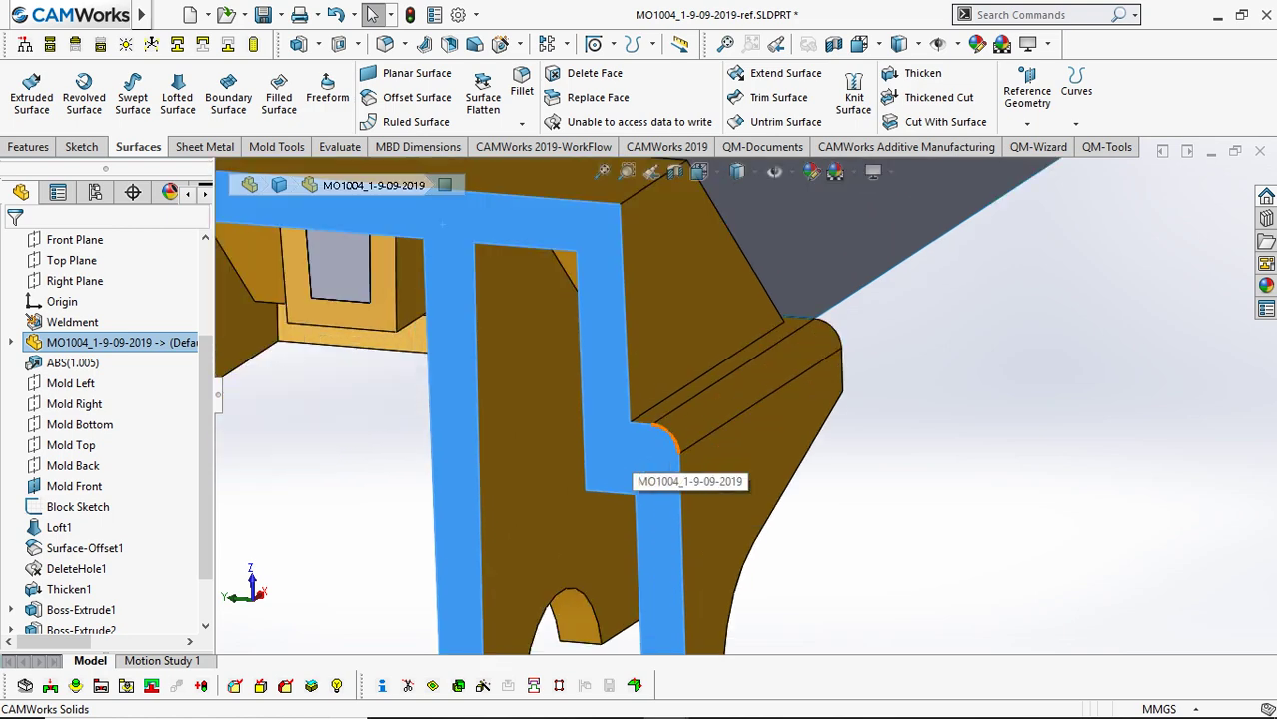
pyautogui.scroll(5, 757, 409)
pyautogui.keyDown('ctrl'); pyautogui.moveTo(300, 370); pyautogui.dragTo(1104, 438, button='middle'); pyautogui.keyUp('ctrl')
pyautogui.scroll(-1, 764, 440)
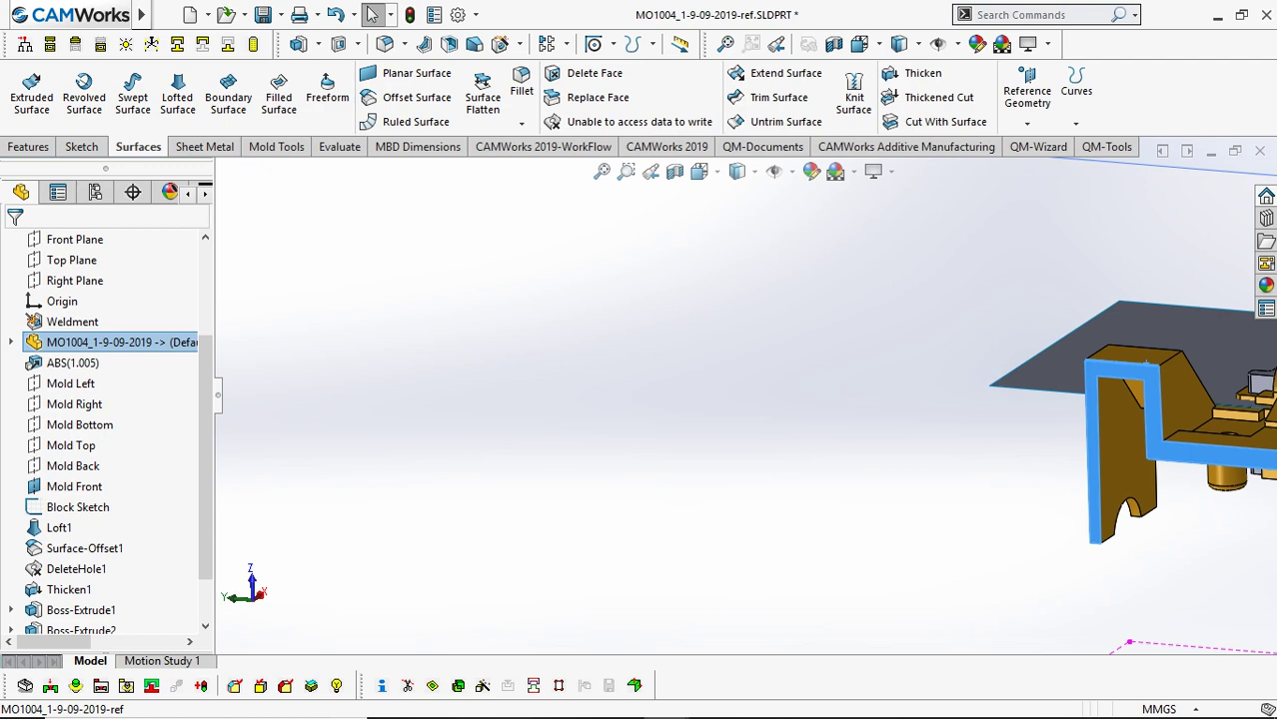
pyautogui.press('f')
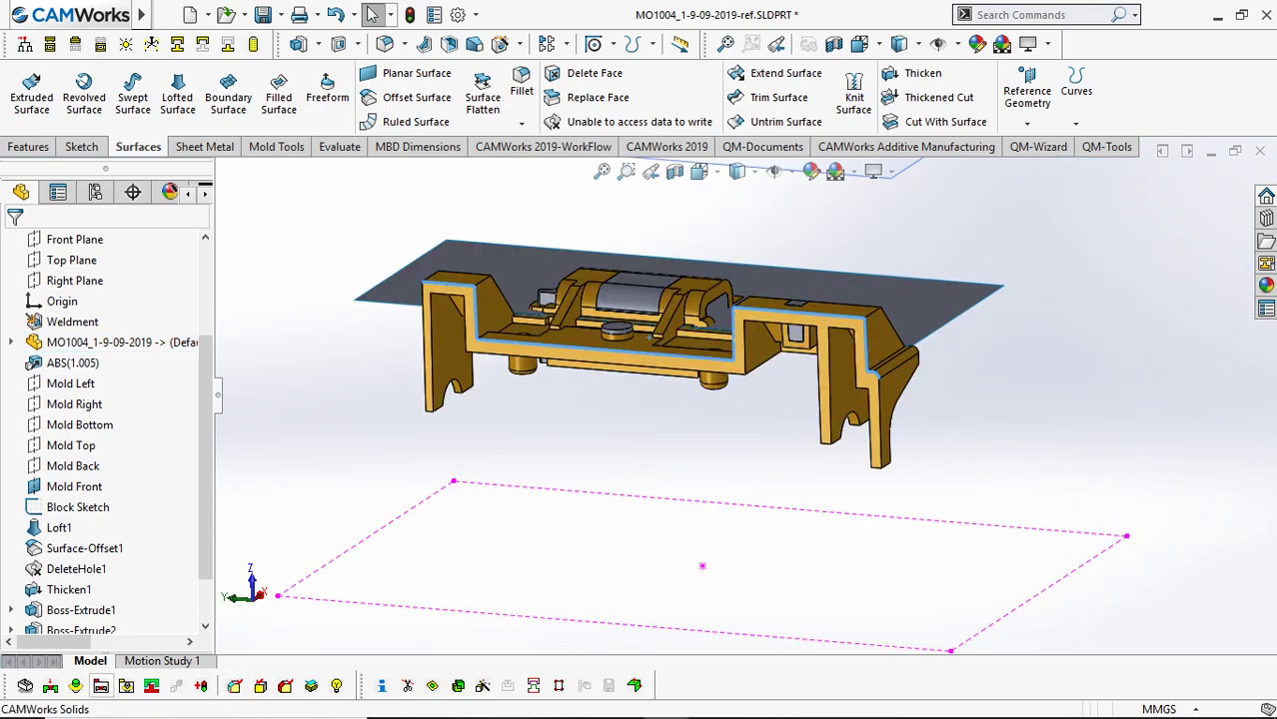
pyautogui.click(70, 384)
pyautogui.scroll(4, 742, 397)
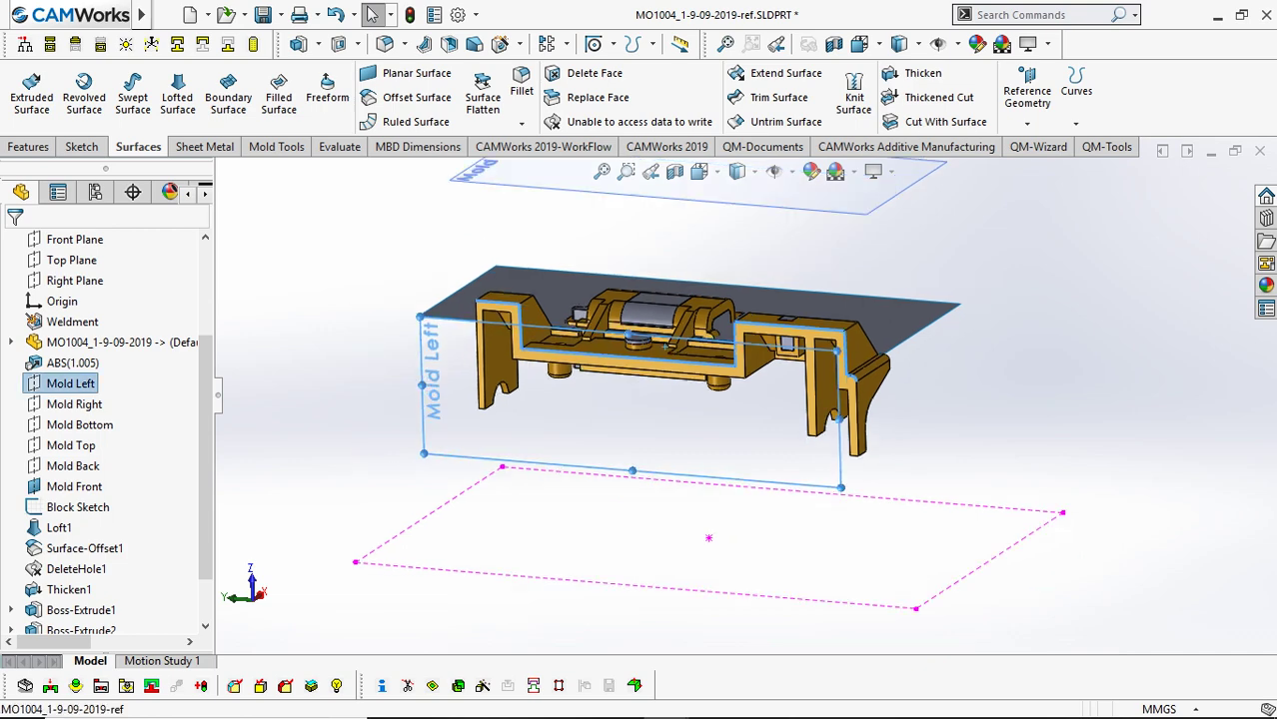
pyautogui.moveTo(742, 396); pyautogui.dragTo(687, 421, button='middle')
pyautogui.click(76, 686)
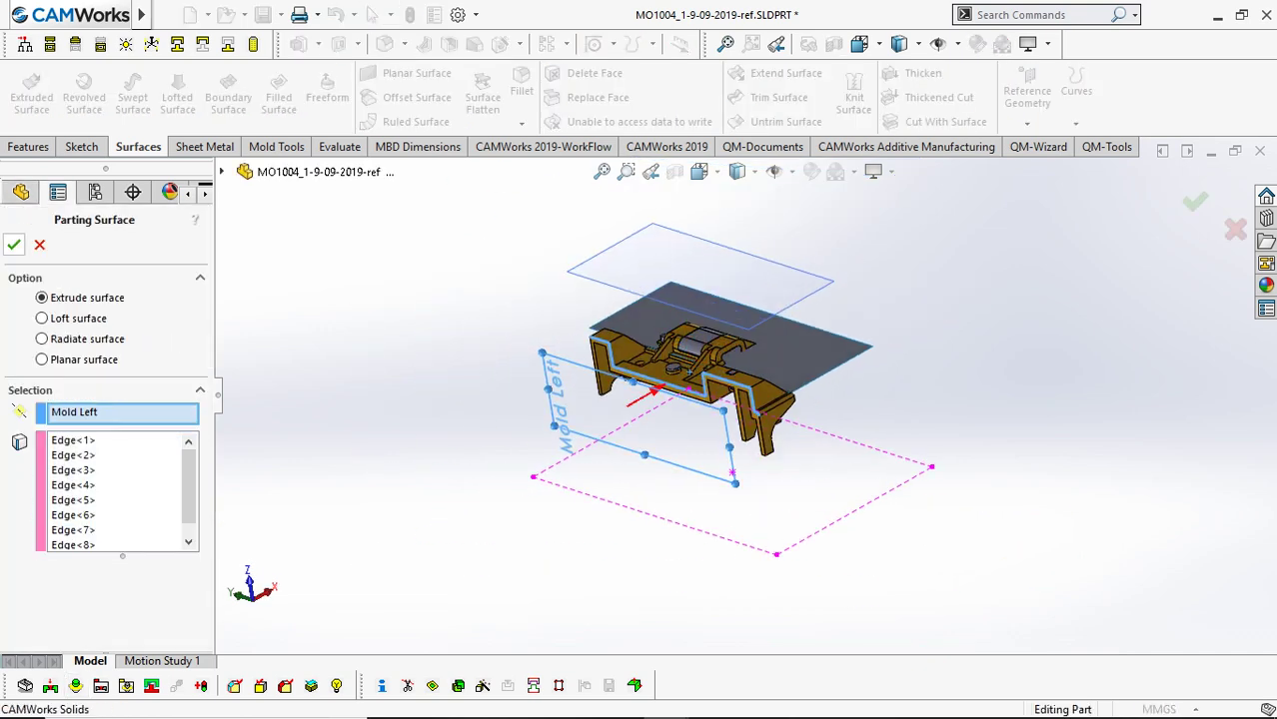
pyautogui.click(14, 245)
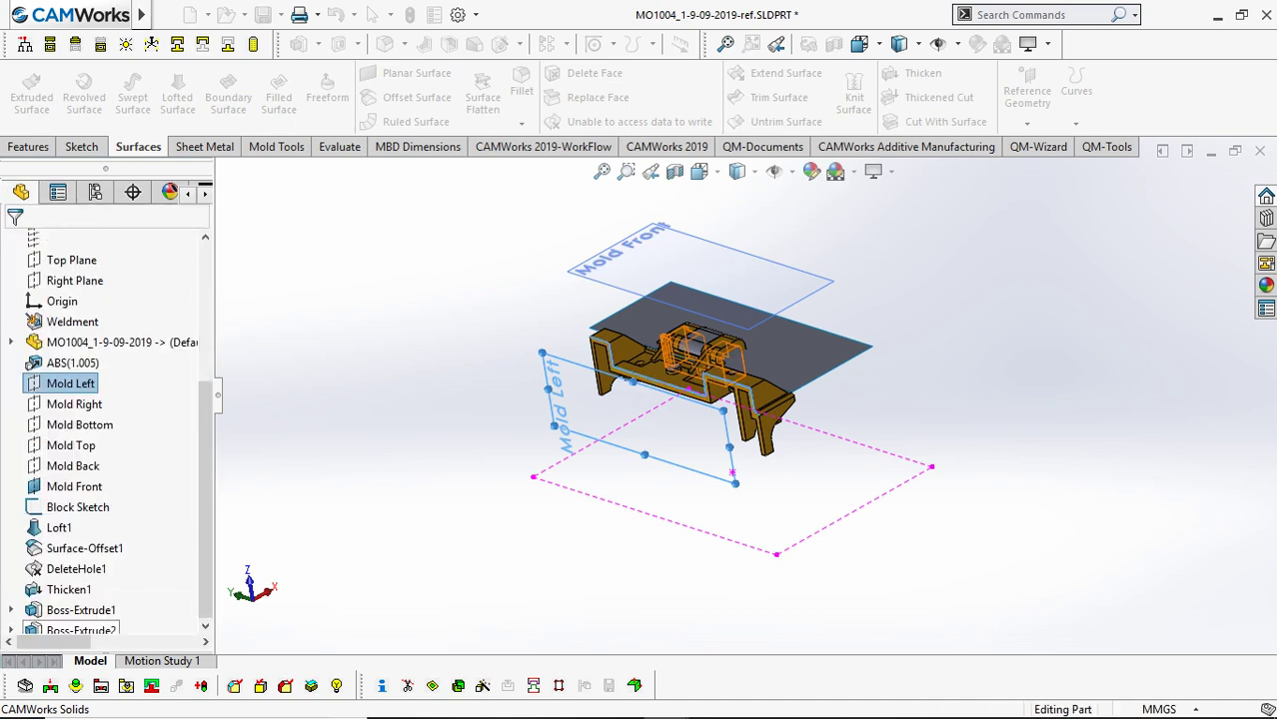
# Create a parting surface with Extrude surface from the part's end ledge edge and the adjoining parting surface edge to the Mold Bottom plane.
pyautogui.scroll(-4, 703, 428)
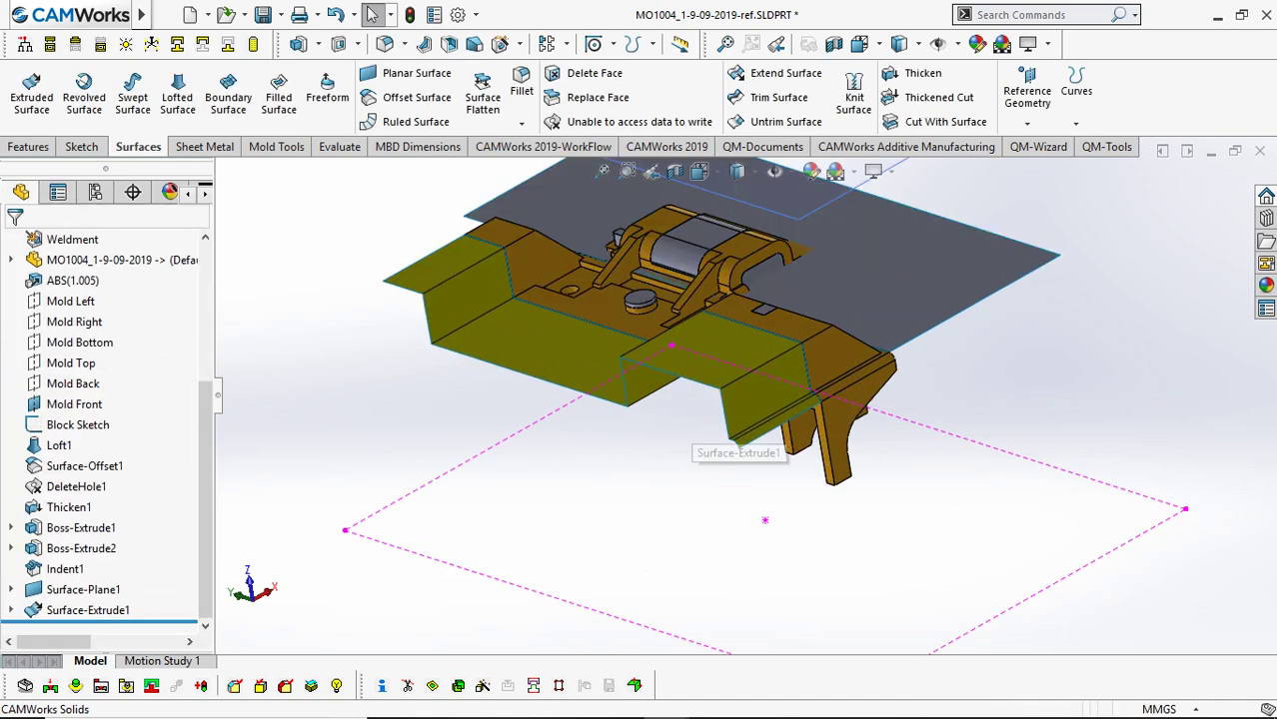
pyautogui.moveTo(563, 386); pyautogui.dragTo(589, 404, button='middle')
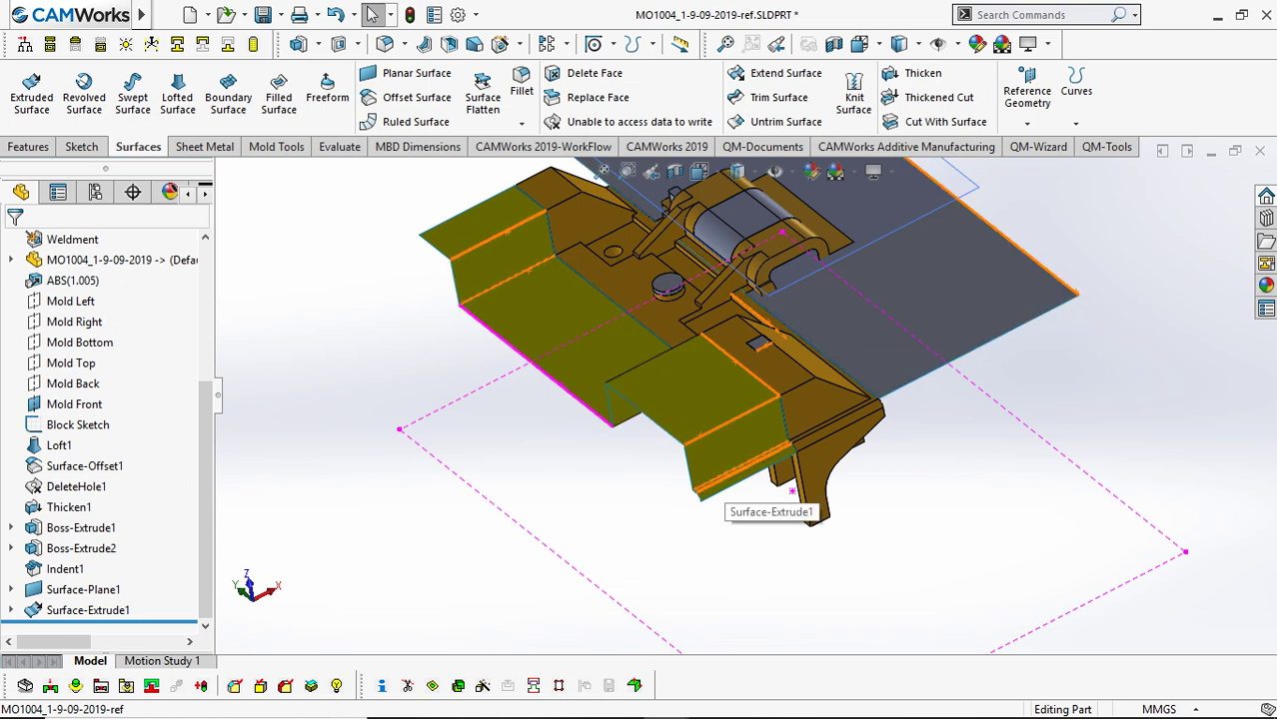
pyautogui.scroll(2, 745, 397)
pyautogui.moveTo(740, 410)
pyautogui.mouseDown(button='middle')
pyautogui.moveTo(639, 345)
pyautogui.moveTo(629, 410)
pyautogui.moveTo(644, 420)
pyautogui.mouseUp(button='middle')
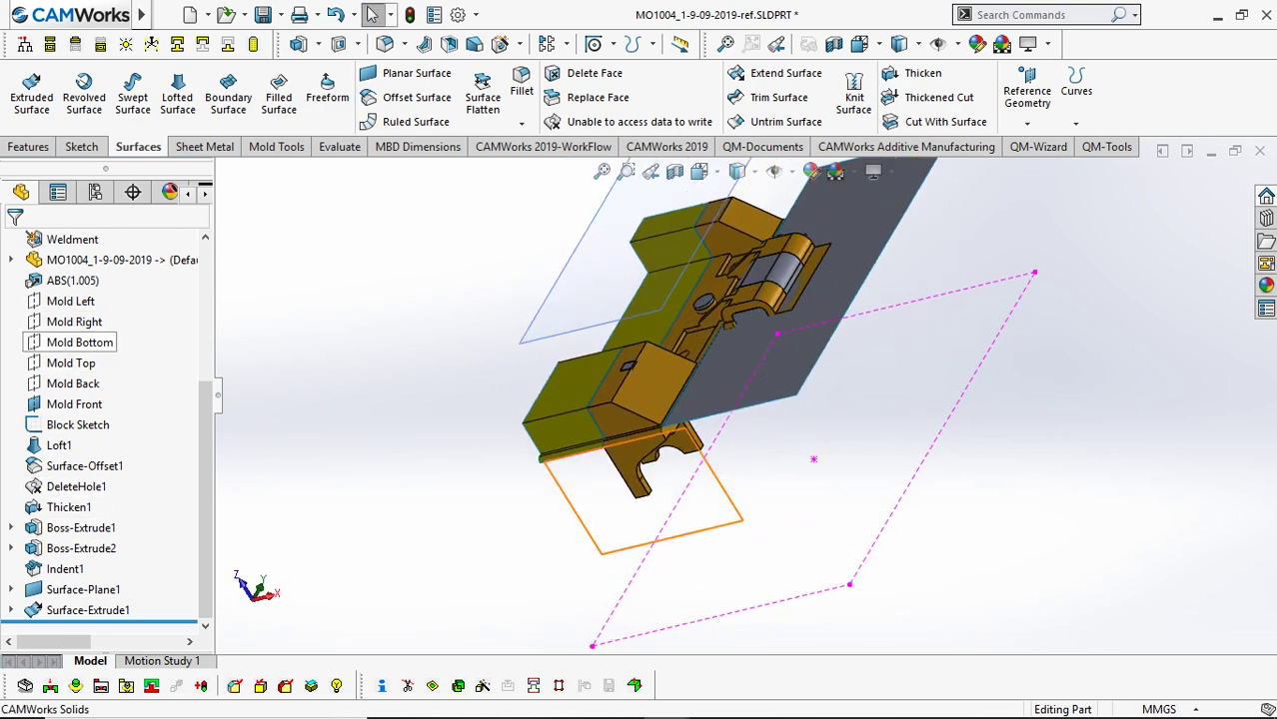
pyautogui.click(79, 342)
pyautogui.click(157, 310)
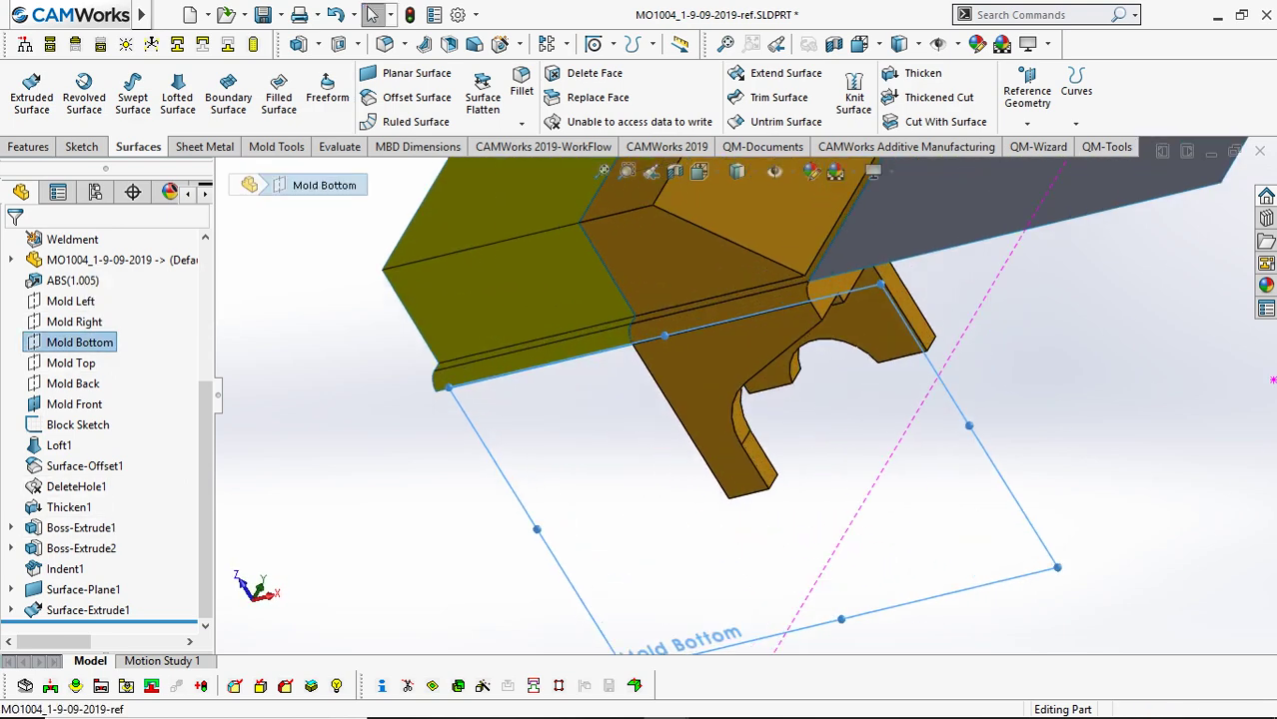
pyautogui.moveTo(684, 393); pyautogui.dragTo(685, 433, button='middle')
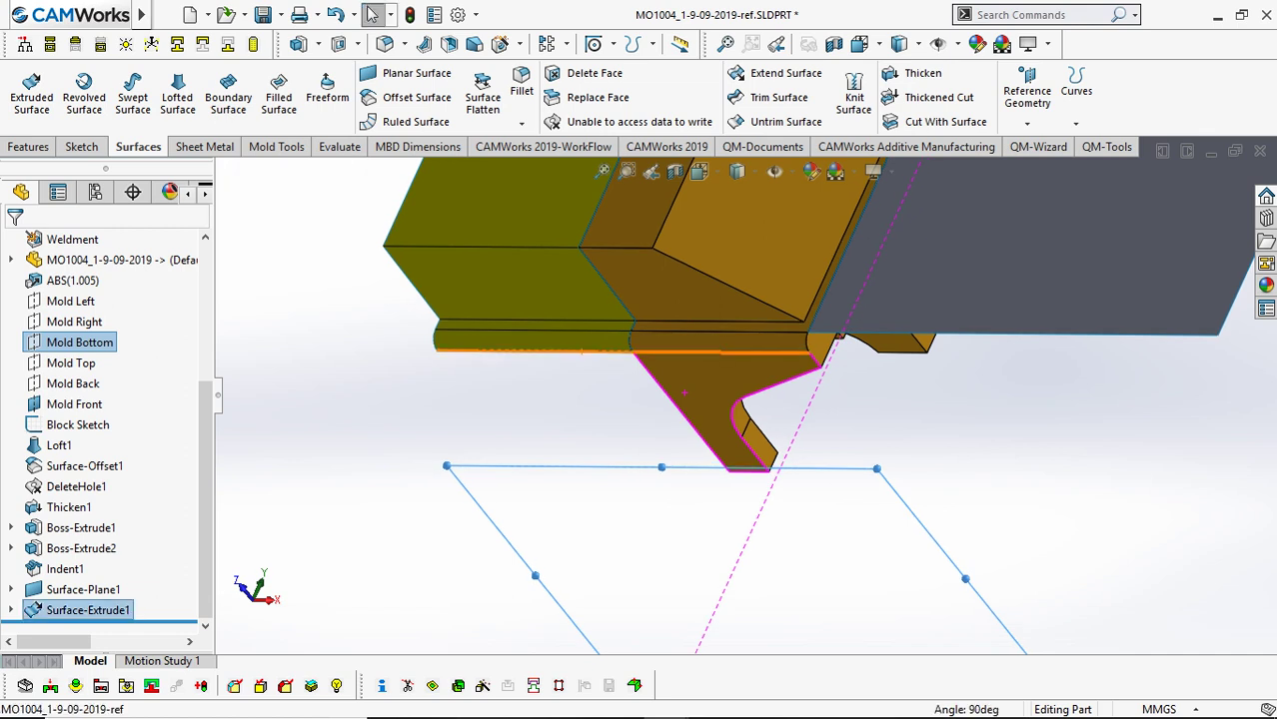
pyautogui.click(76, 681)
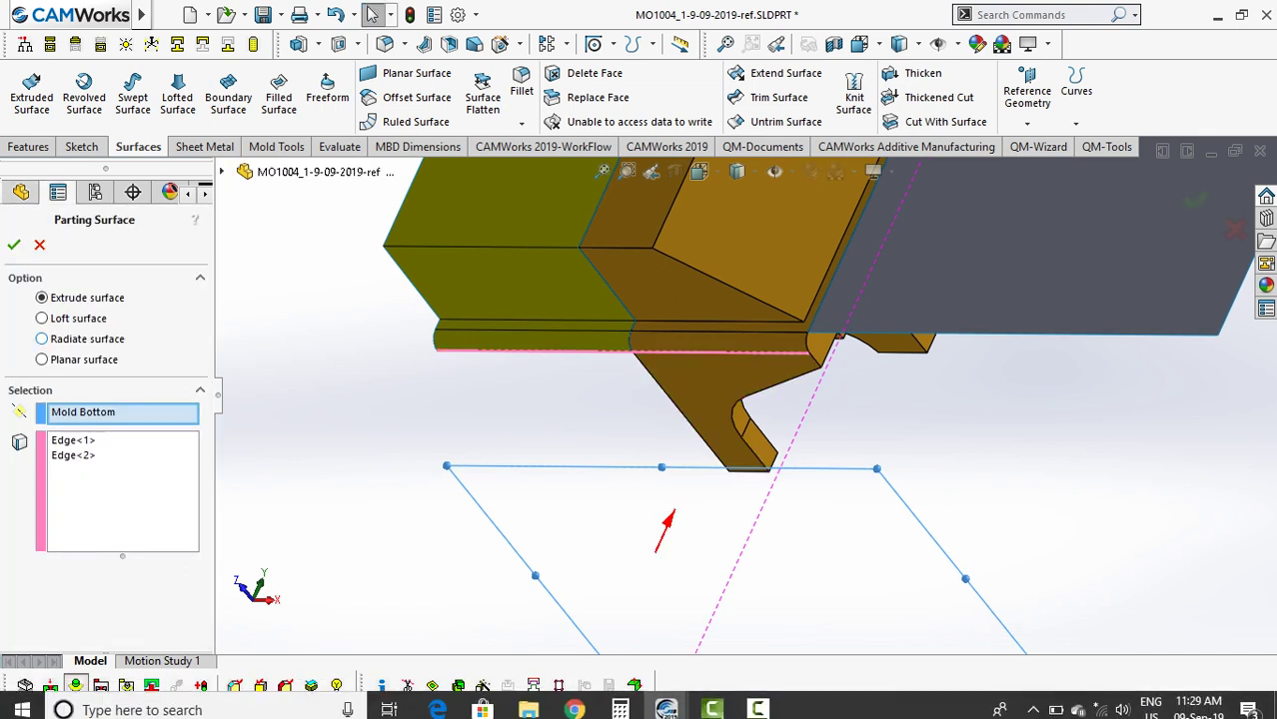
pyautogui.click(14, 245)
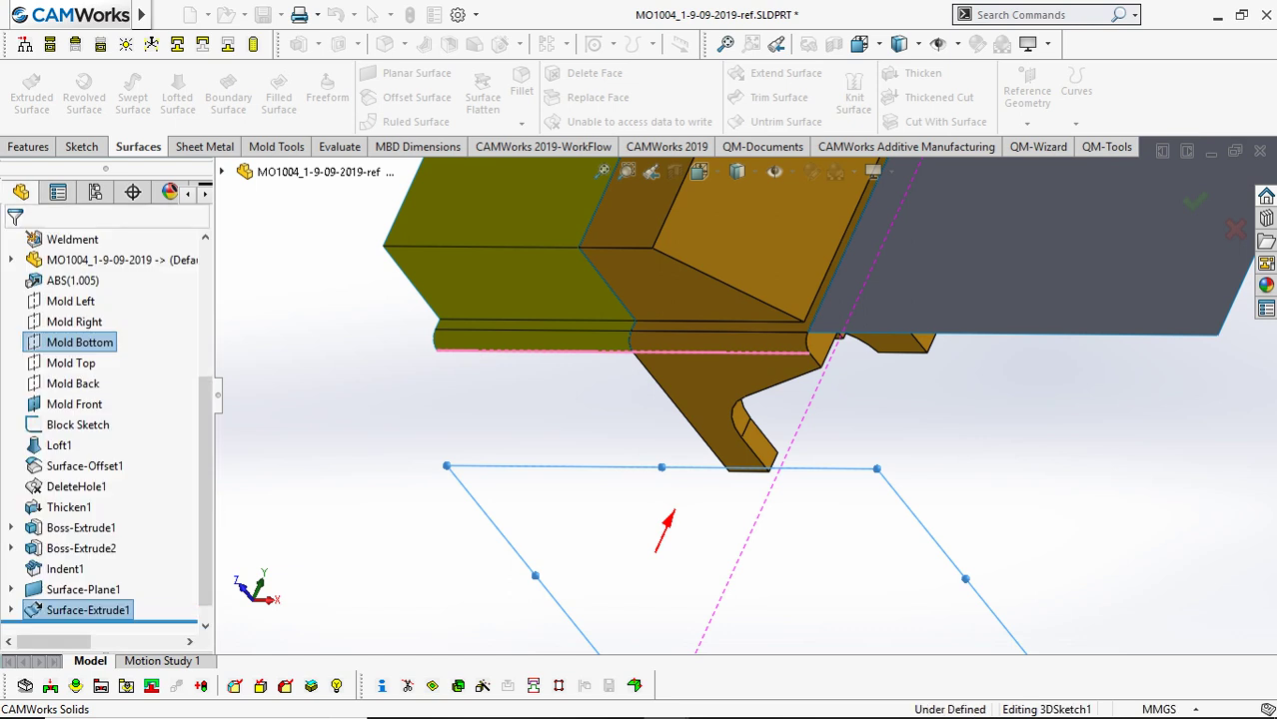
pyautogui.hotkey('ctrl', 'b')
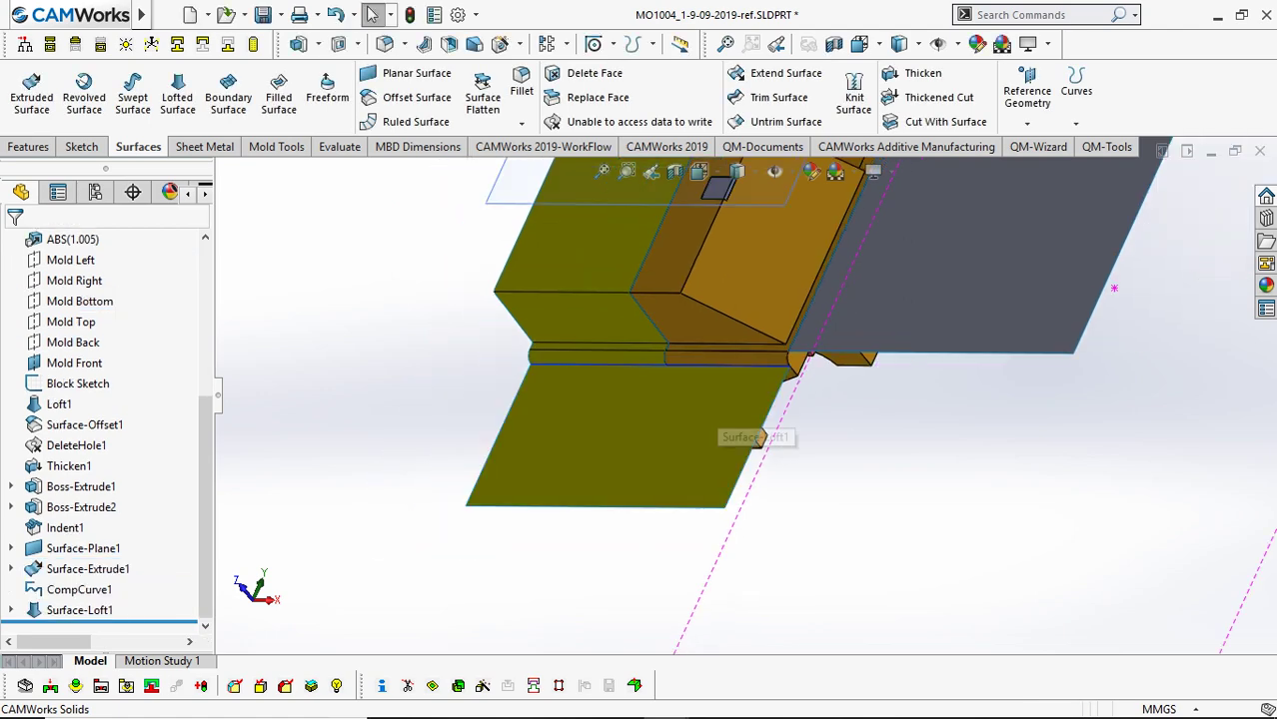
# Create a parting surface with Extrude surface from the opposite end's upper edges and the adjoining parting surface edge to the Mold Top plane.
pyautogui.moveTo(559, 330); pyautogui.dragTo(699, 300, button='middle')
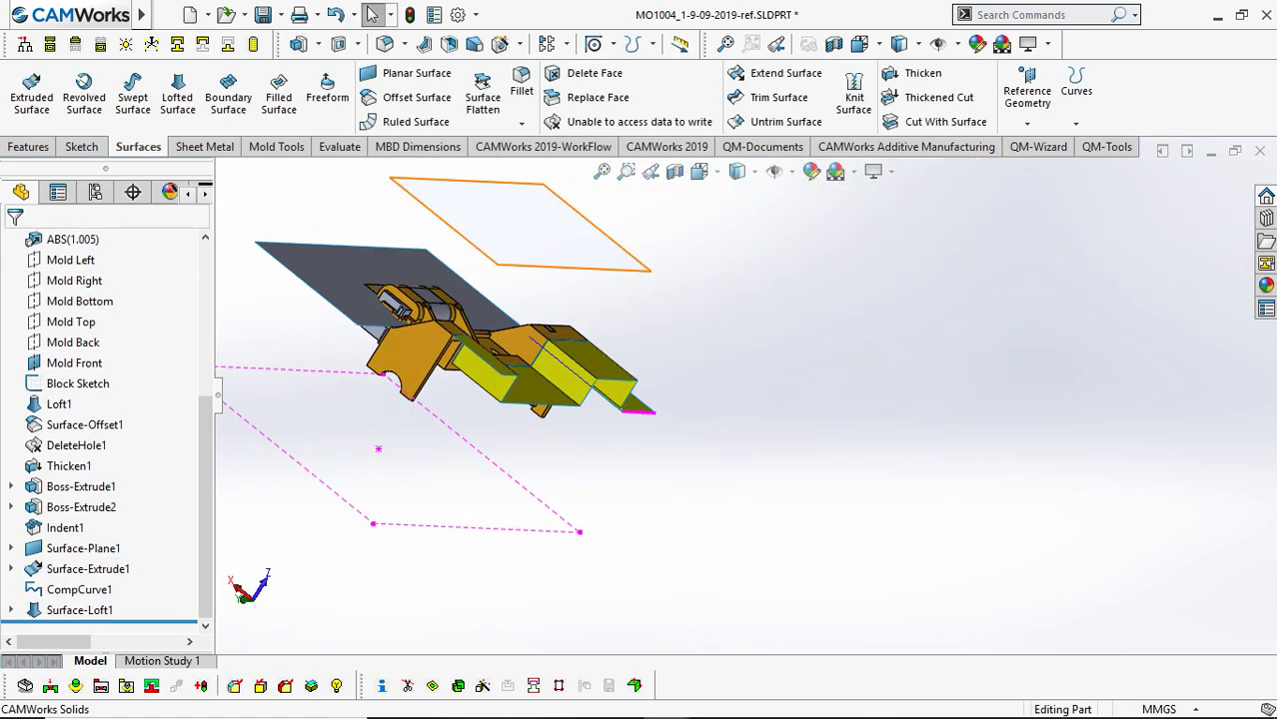
pyautogui.moveTo(560, 229); pyautogui.dragTo(520, 339, button='middle')
pyautogui.scroll(-4, 240, 424)
pyautogui.scroll(-3, 599, 399)
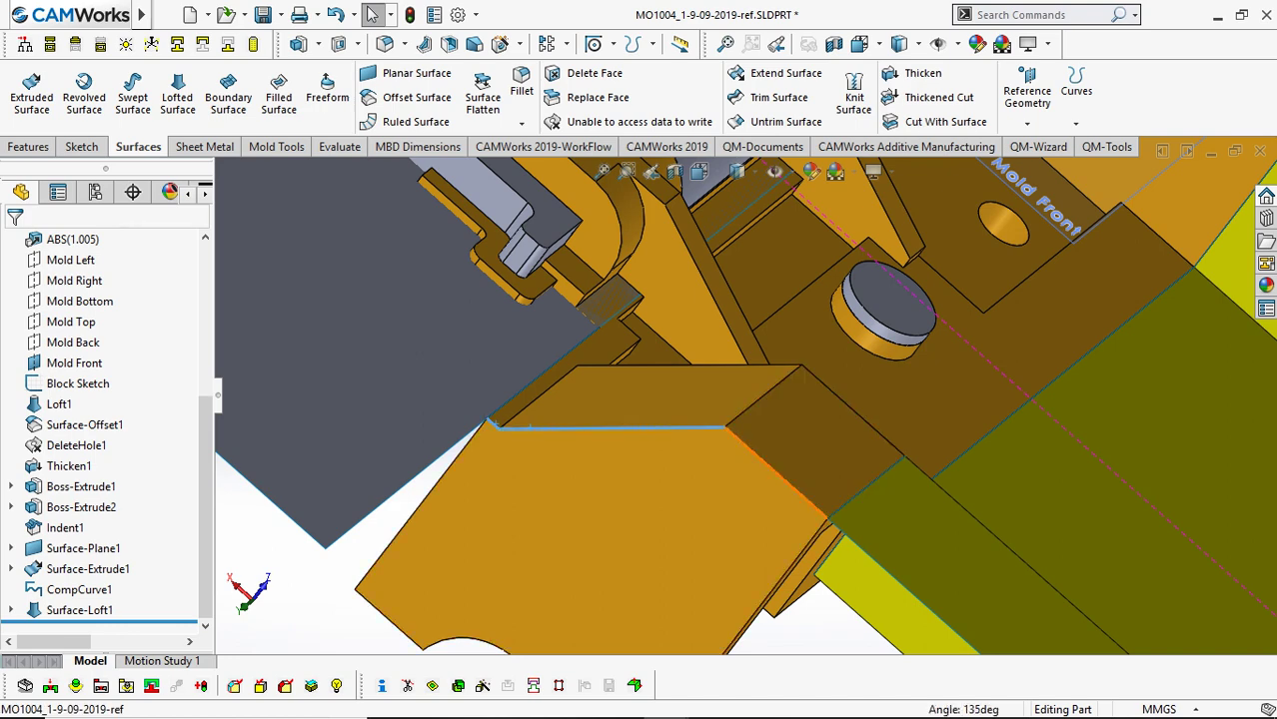
pyautogui.keyDown('ctrl'); pyautogui.click(776, 473); pyautogui.keyUp('ctrl')
pyautogui.keyDown('ctrl'); pyautogui.click(860, 547); pyautogui.keyUp('ctrl')
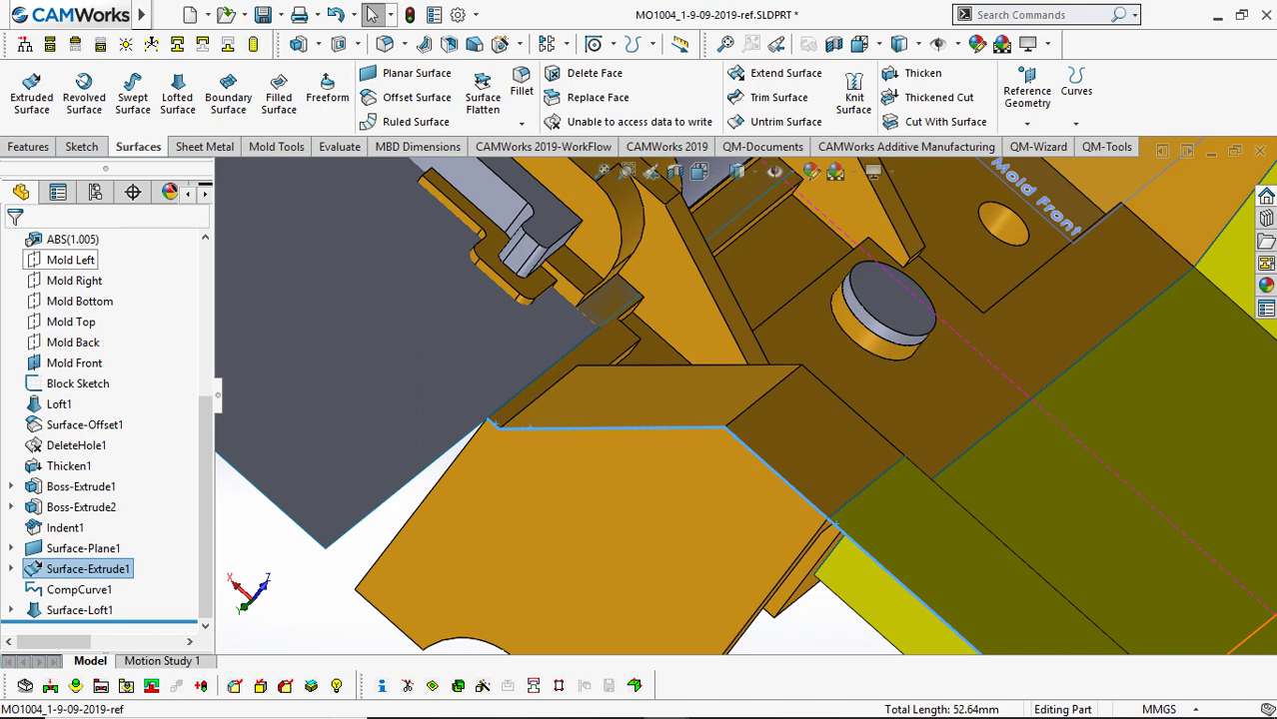
pyautogui.scroll(6, 746, 395)
pyautogui.keyDown('ctrl'); pyautogui.click(70, 322); pyautogui.keyUp('ctrl')
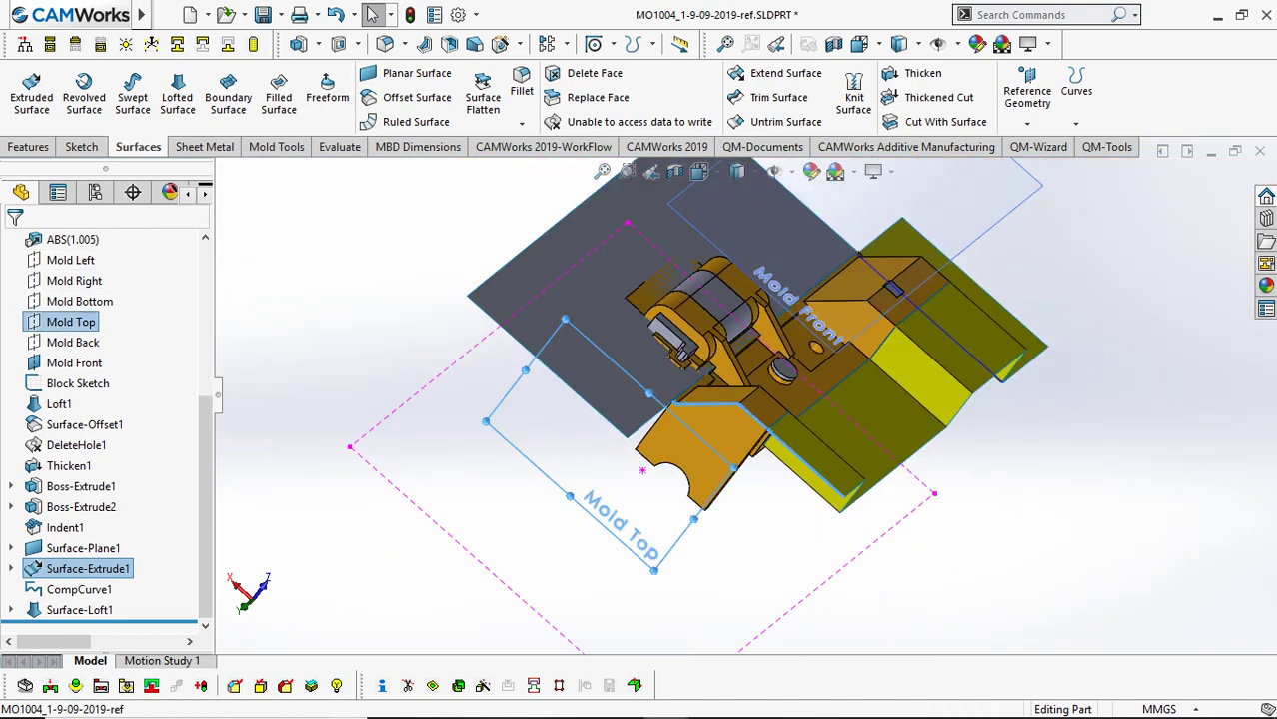
pyautogui.click(74, 686)
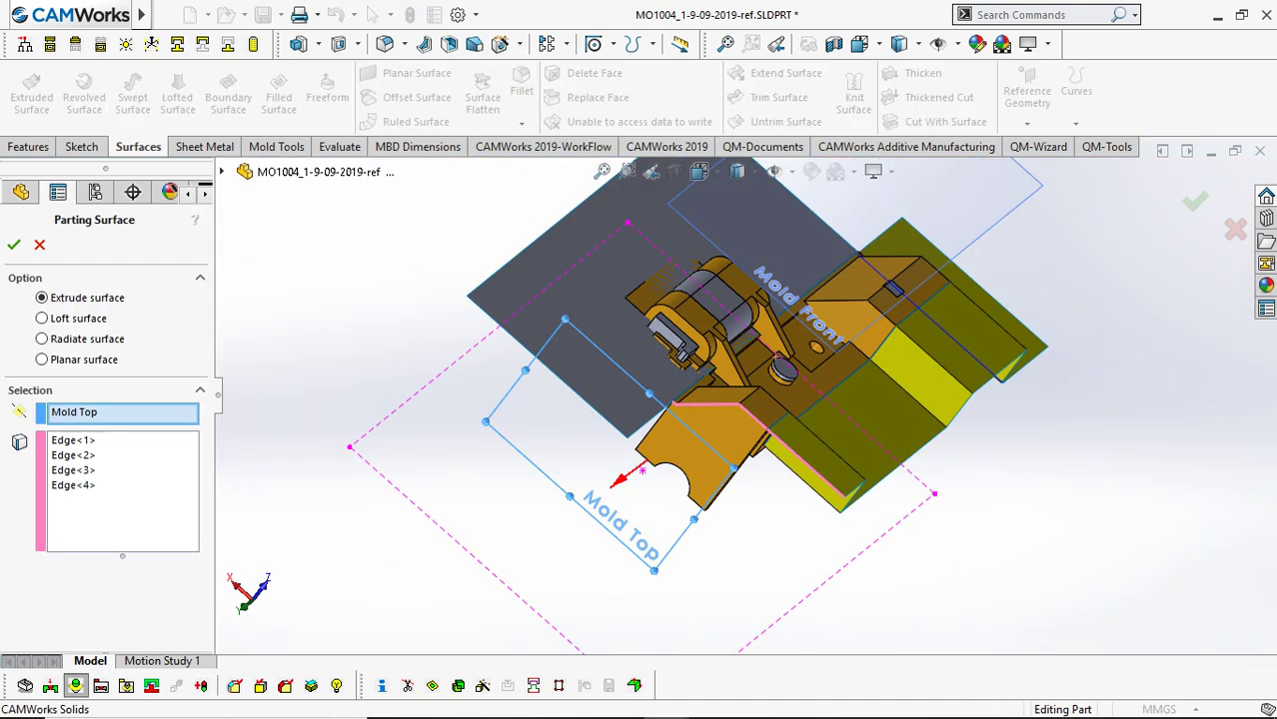
pyautogui.click(14, 245)
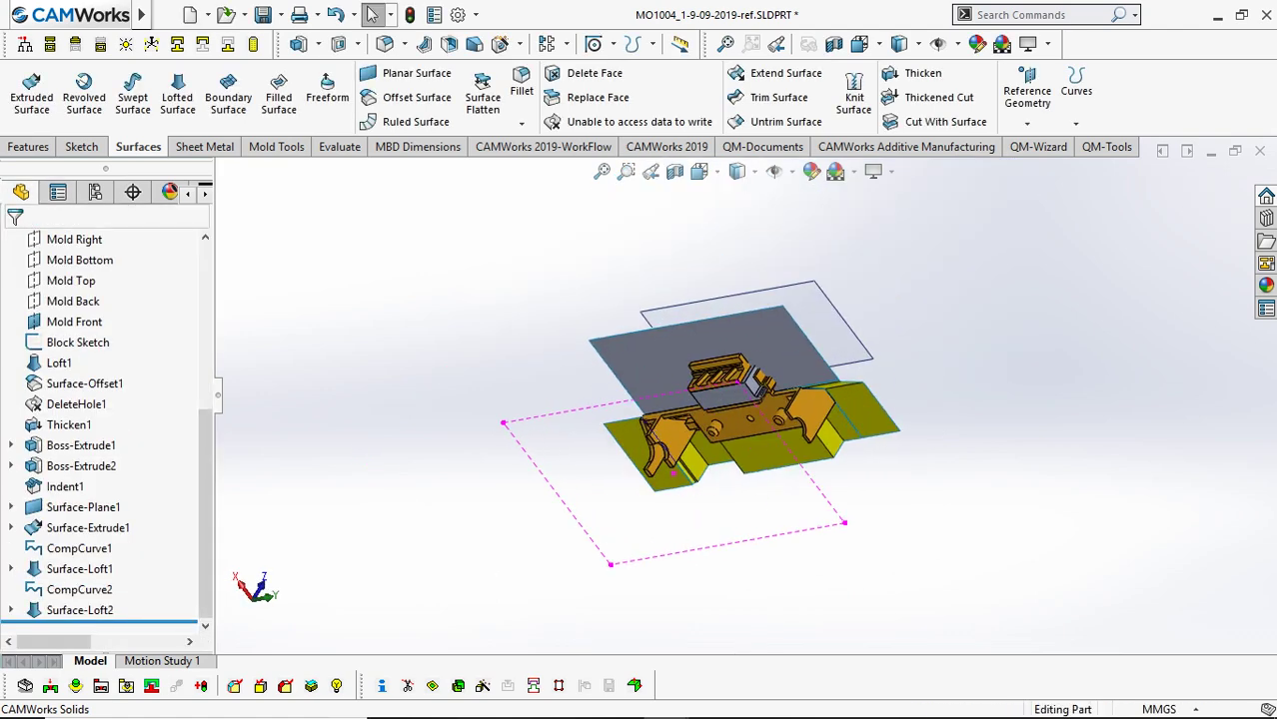
# Create a parting surface with Loft surface from the part's small curved end edge and the adjoining parting surface edge to the Mold Right plane.
pyautogui.scroll(-4, 528, 454)
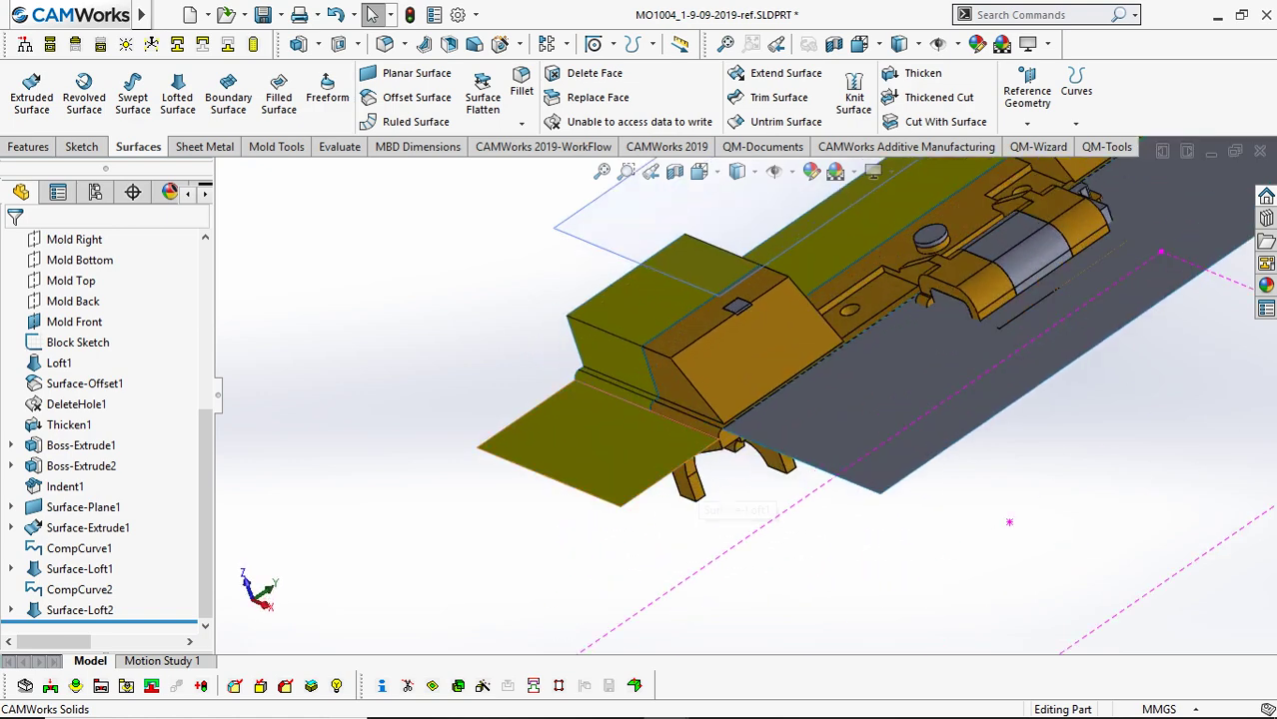
pyautogui.scroll(2, 70, 320)
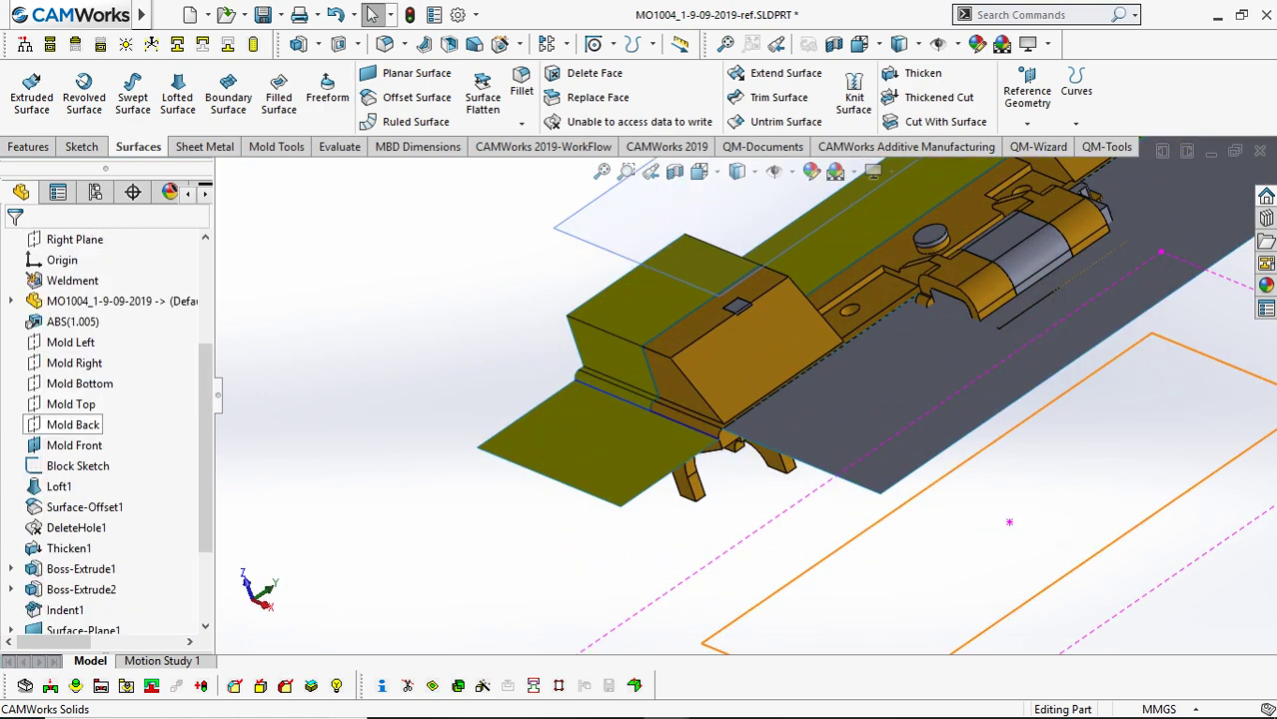
pyautogui.click(74, 363)
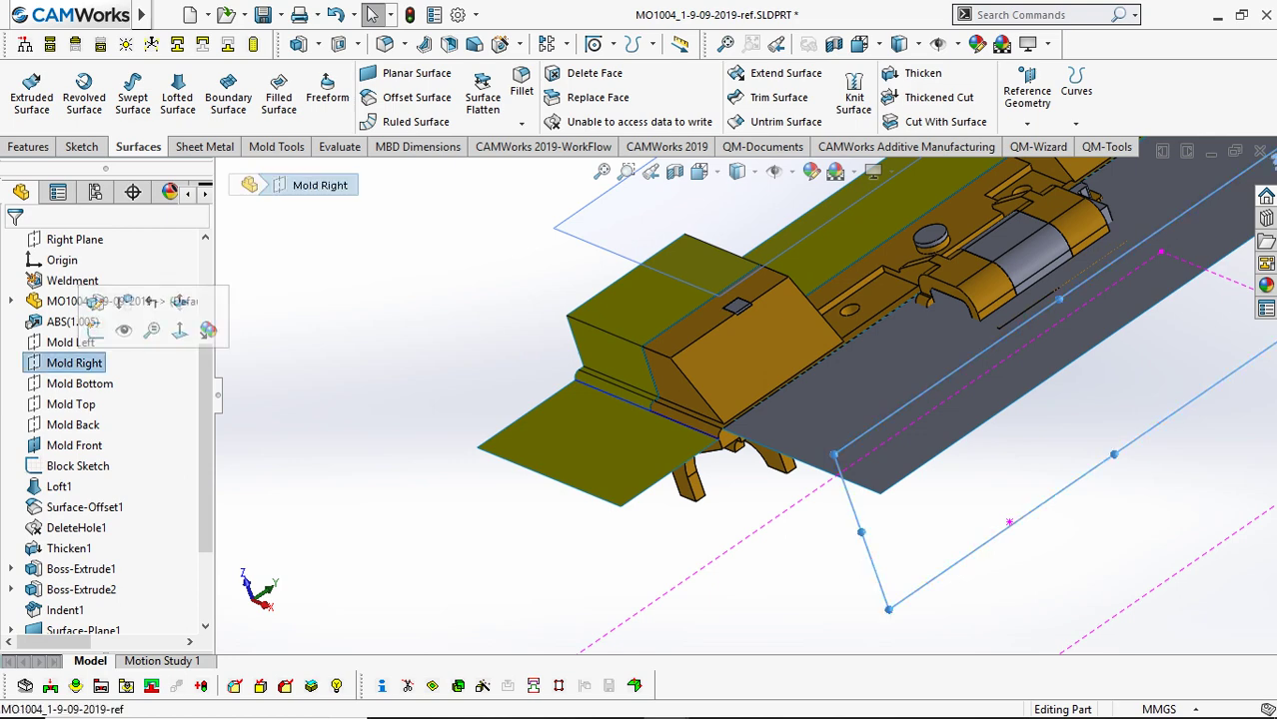
pyautogui.scroll(3, 701, 322)
pyautogui.scroll(-6, 735, 424)
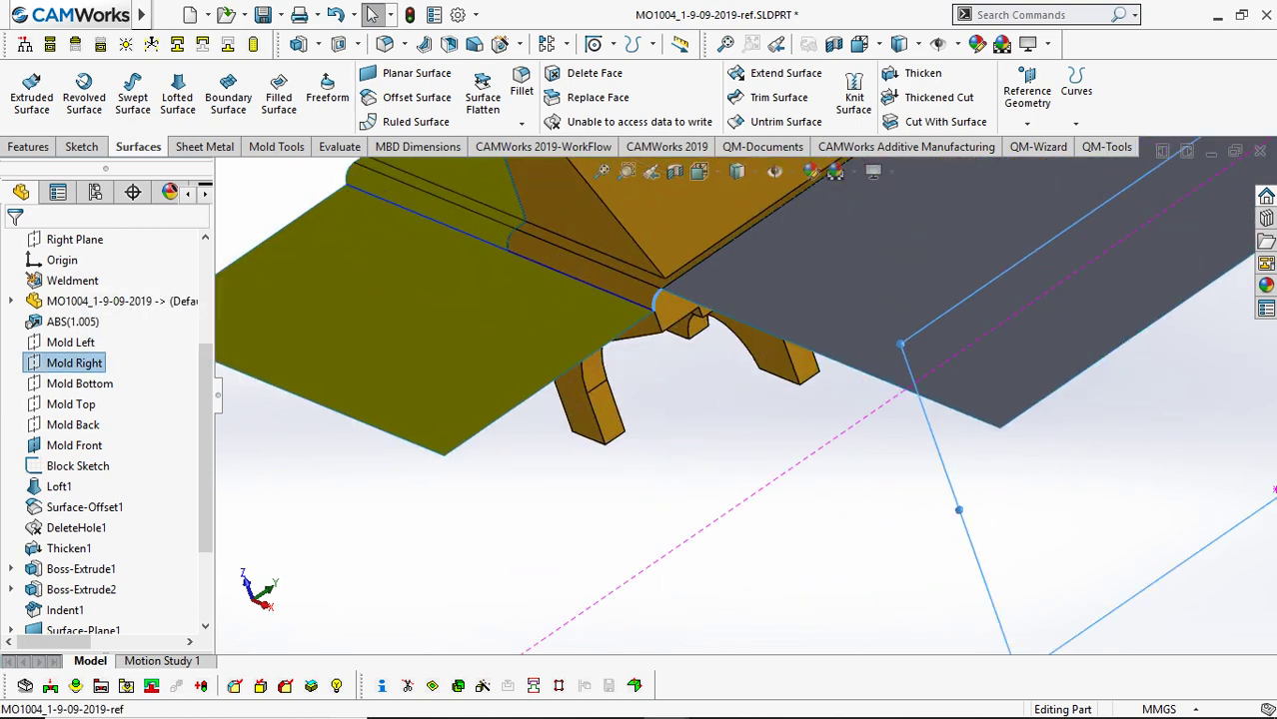
pyautogui.keyDown('ctrl'); pyautogui.click(550, 382); pyautogui.keyUp('ctrl')
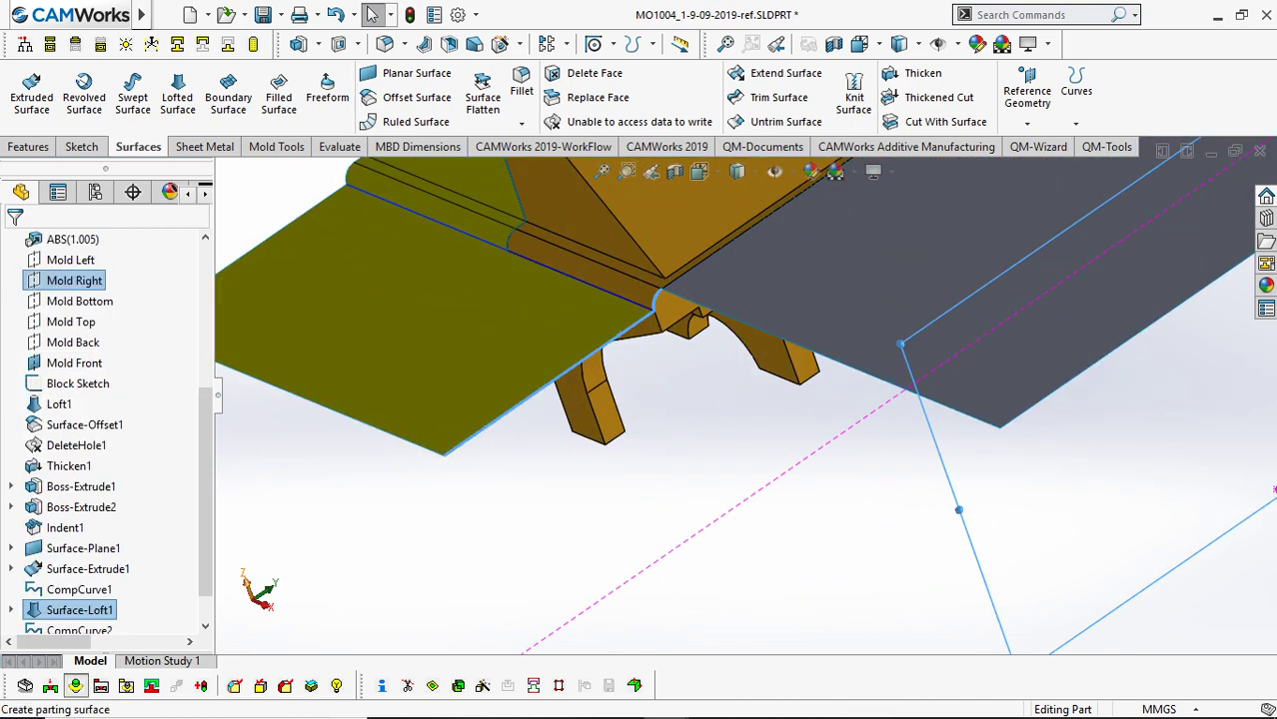
pyautogui.click(76, 685)
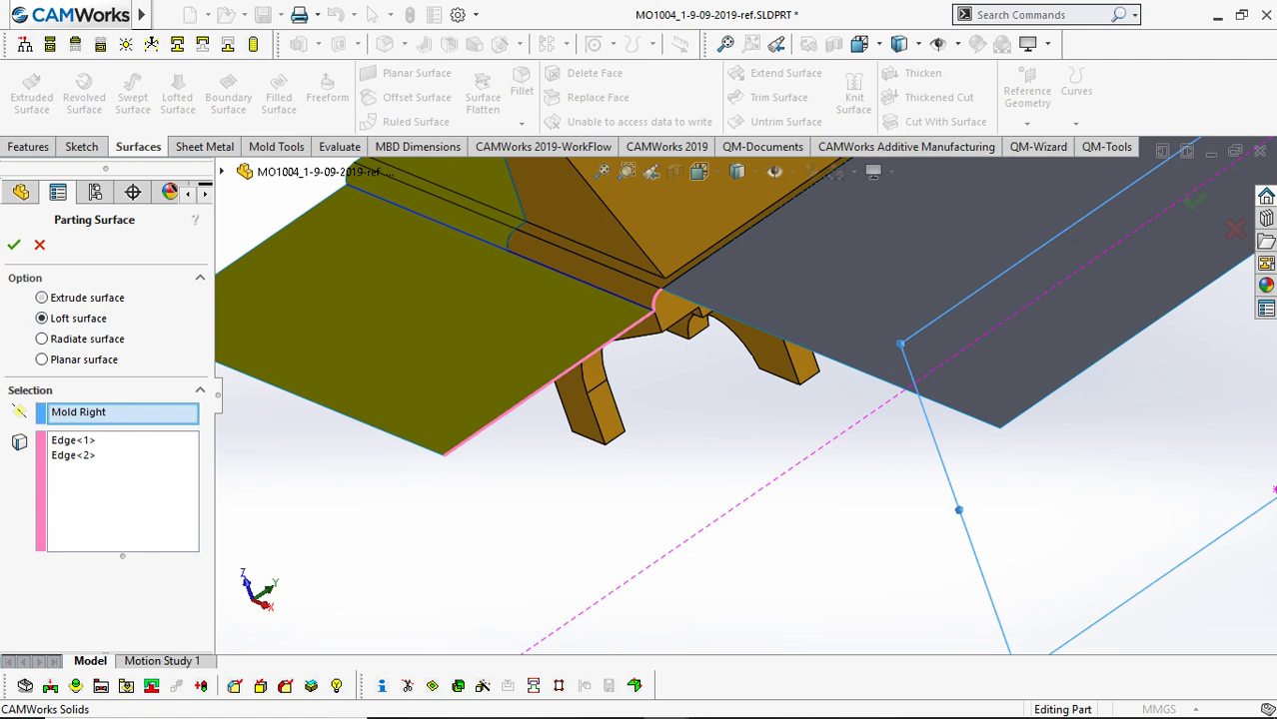
pyautogui.press('Return')
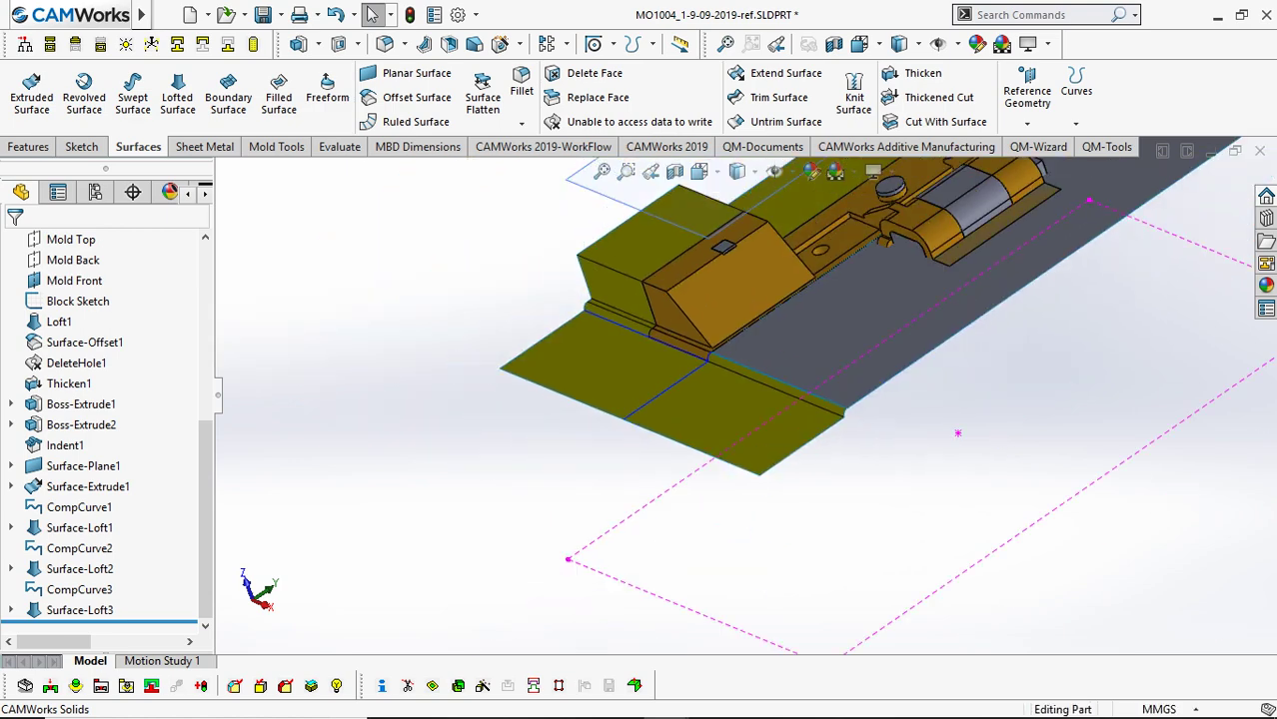
# Examine the end parting surfaces and how they meet the part and the large planar surface.
pyautogui.press('z')
pyautogui.press('z')
pyautogui.press('z')
pyautogui.press('z')
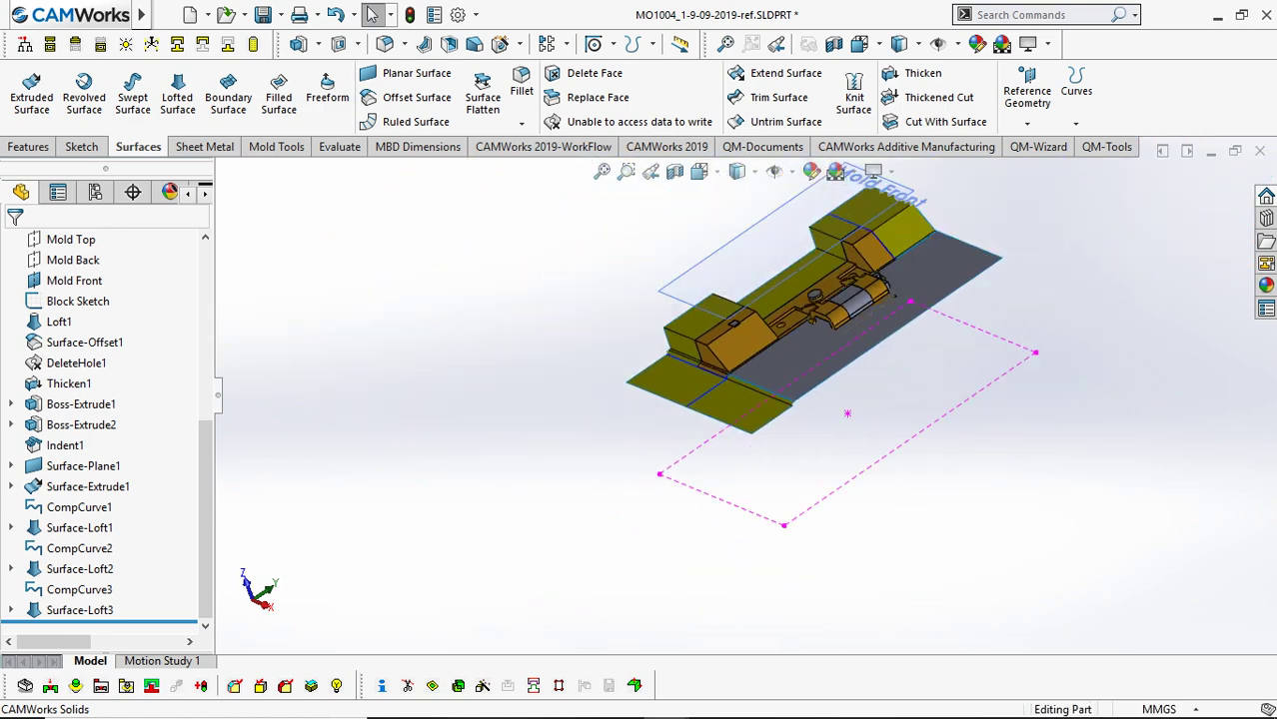
pyautogui.scroll(-3, 717, 389)
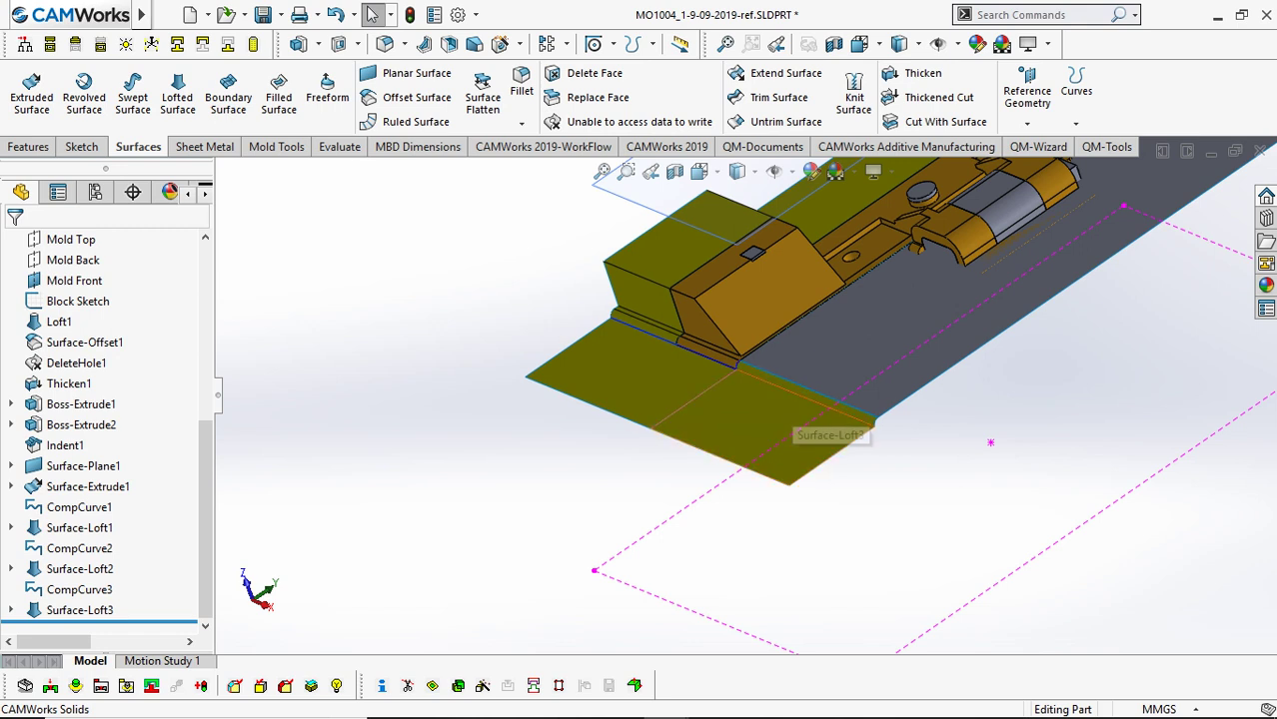
pyautogui.scroll(-2, 819, 429)
pyautogui.scroll(2, 740, 392)
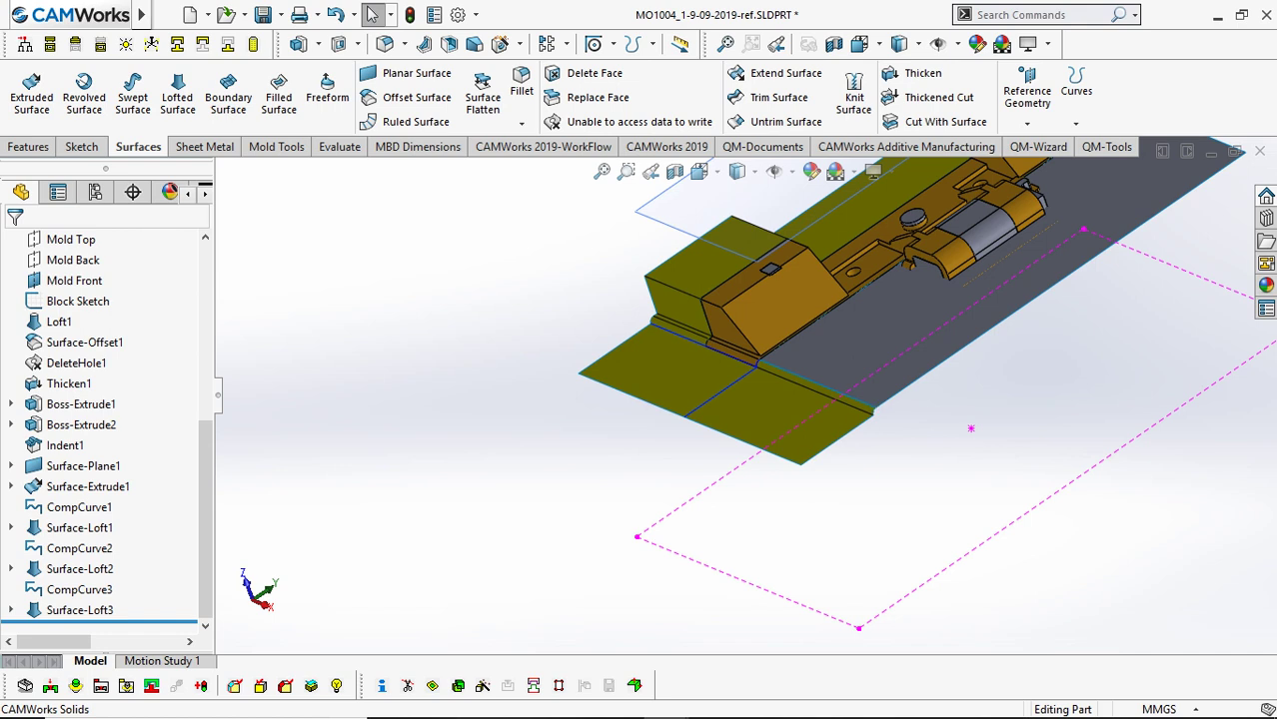
pyautogui.scroll(-2, 871, 436)
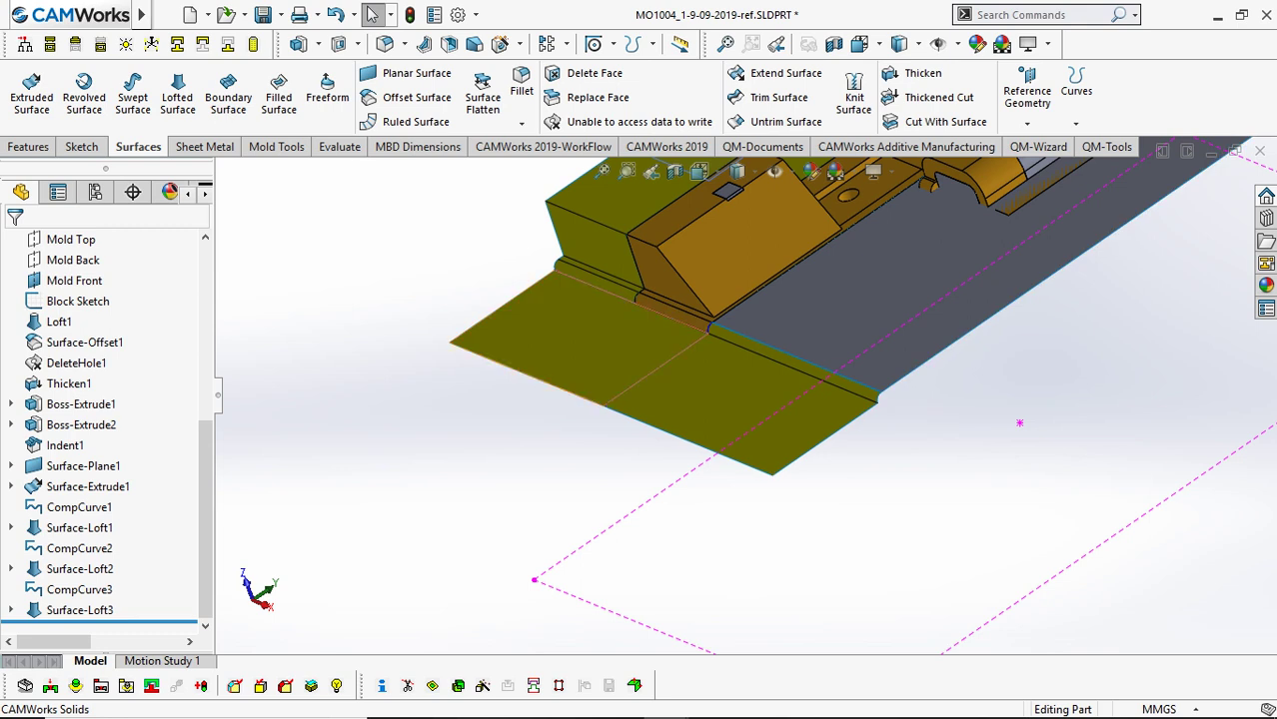
pyautogui.scroll(3, 747, 391)
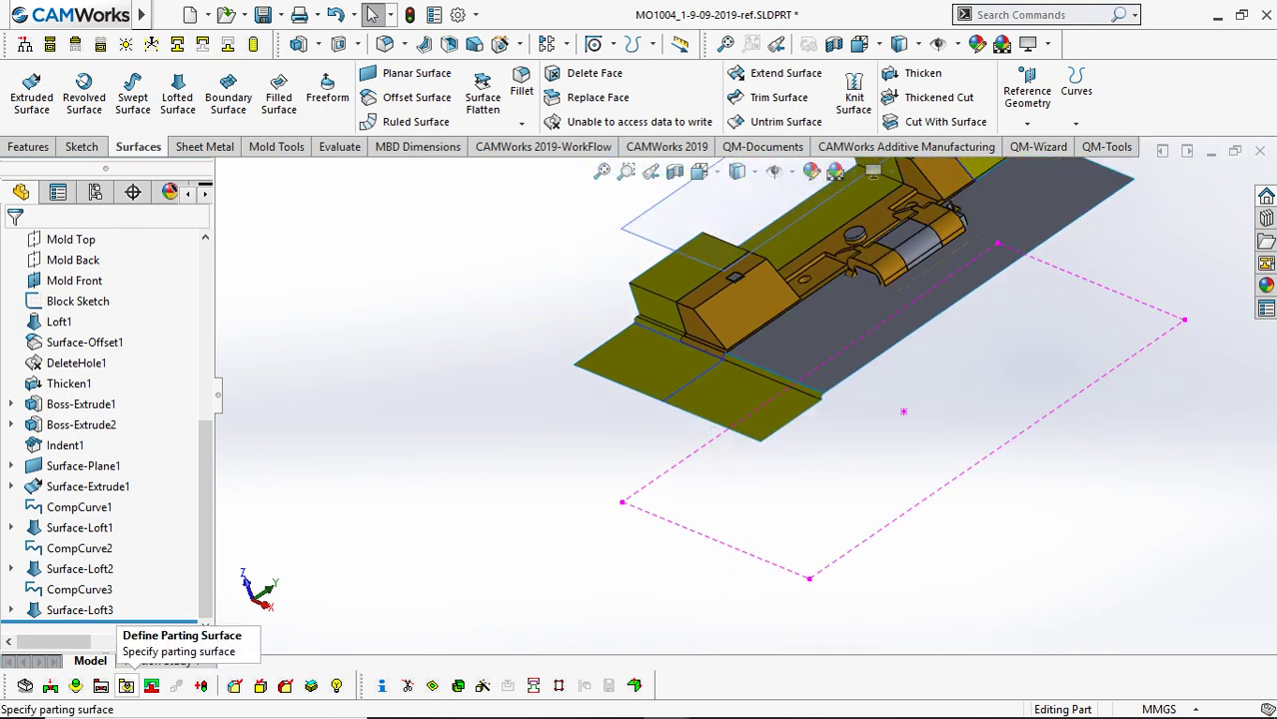
# Define the parting surface, adding the large planar face to the faces already selected.
pyautogui.click(126, 685)
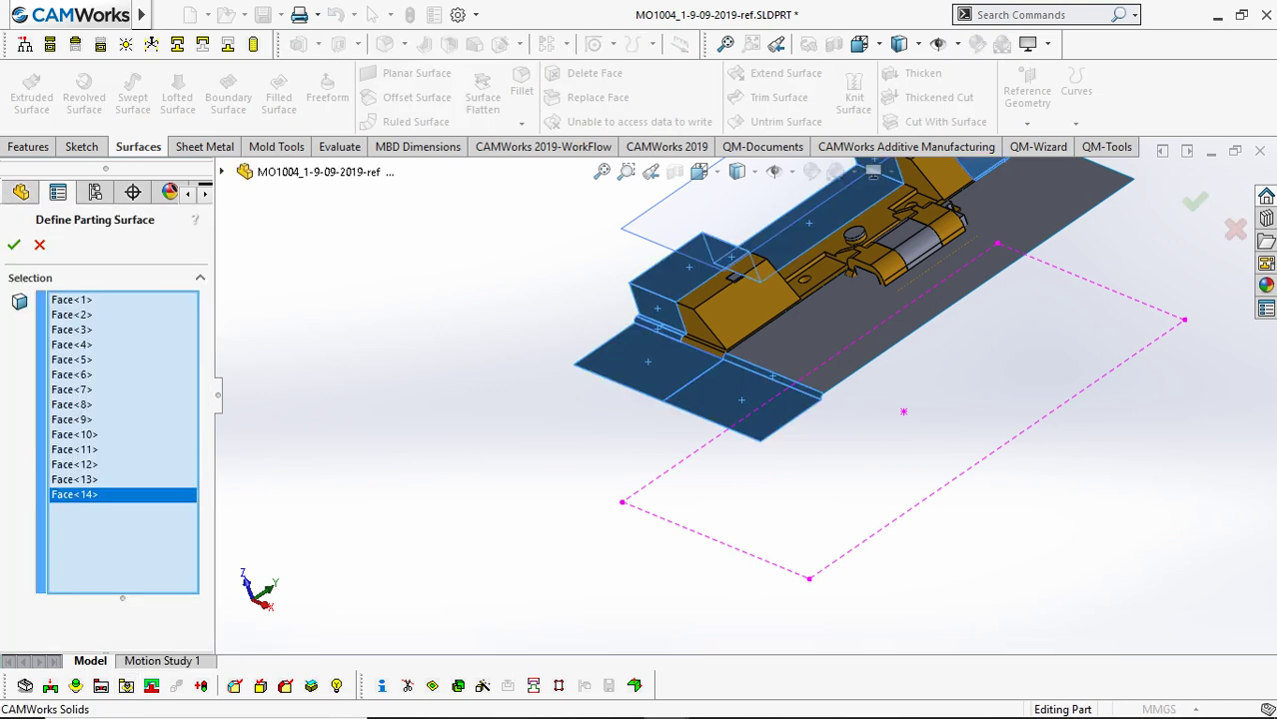
pyautogui.scroll(3, 741, 397)
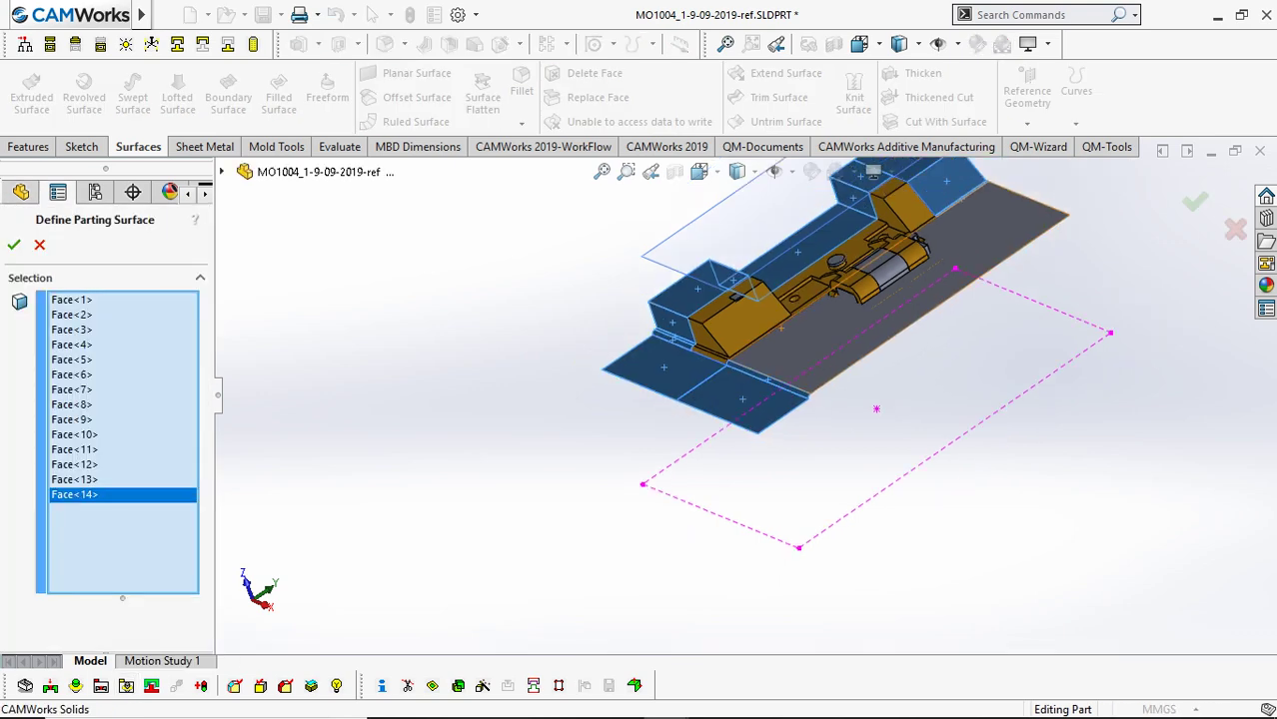
pyautogui.scroll(-2, 850, 314)
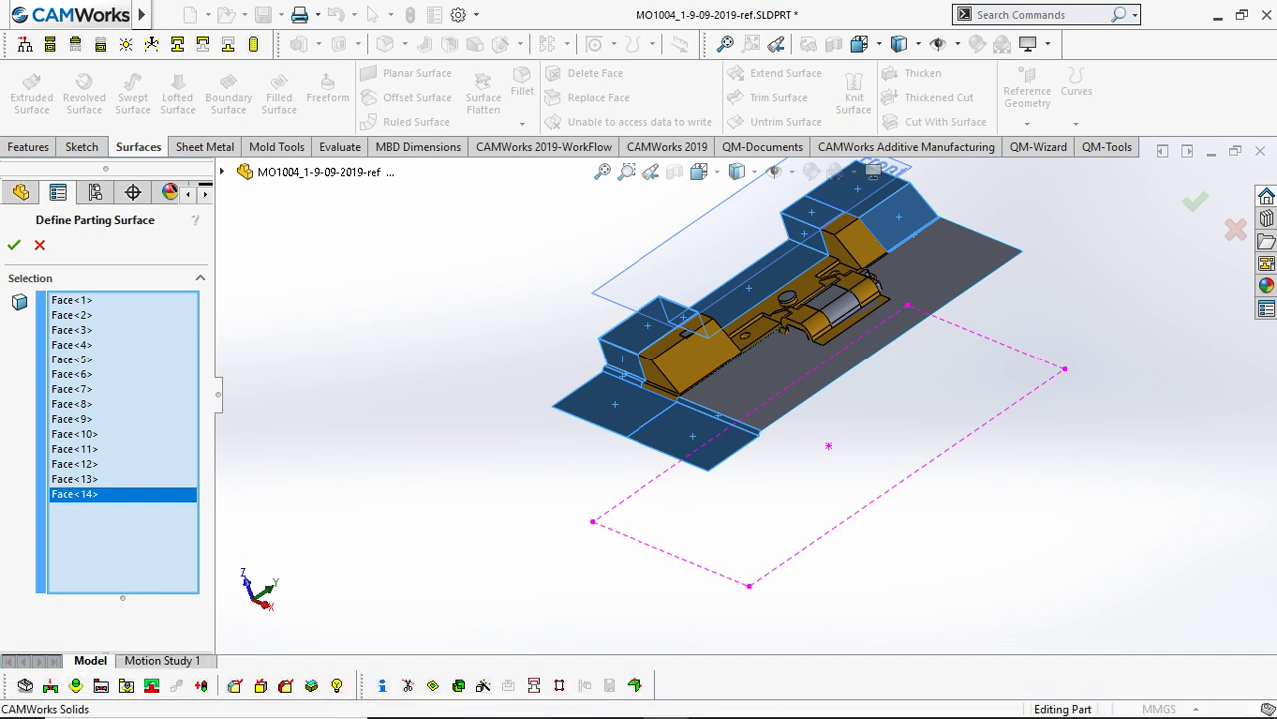
pyautogui.click(1007, 257)
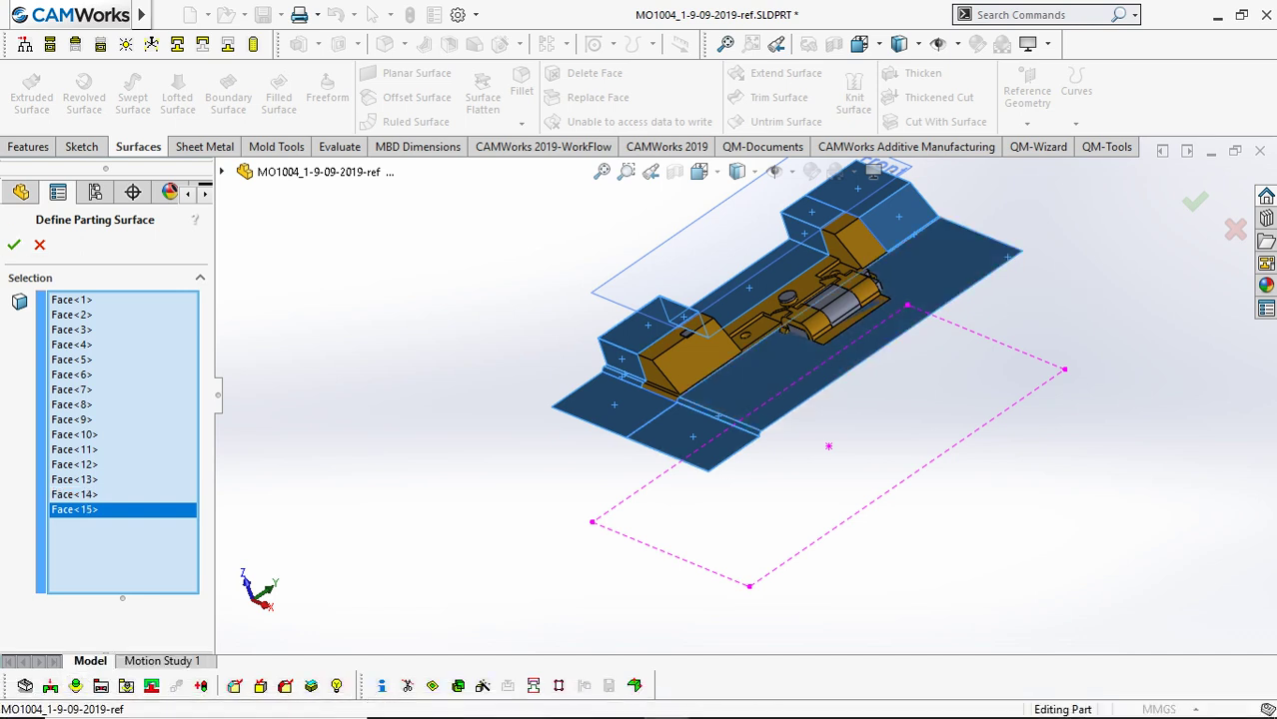
pyautogui.click(14, 244)
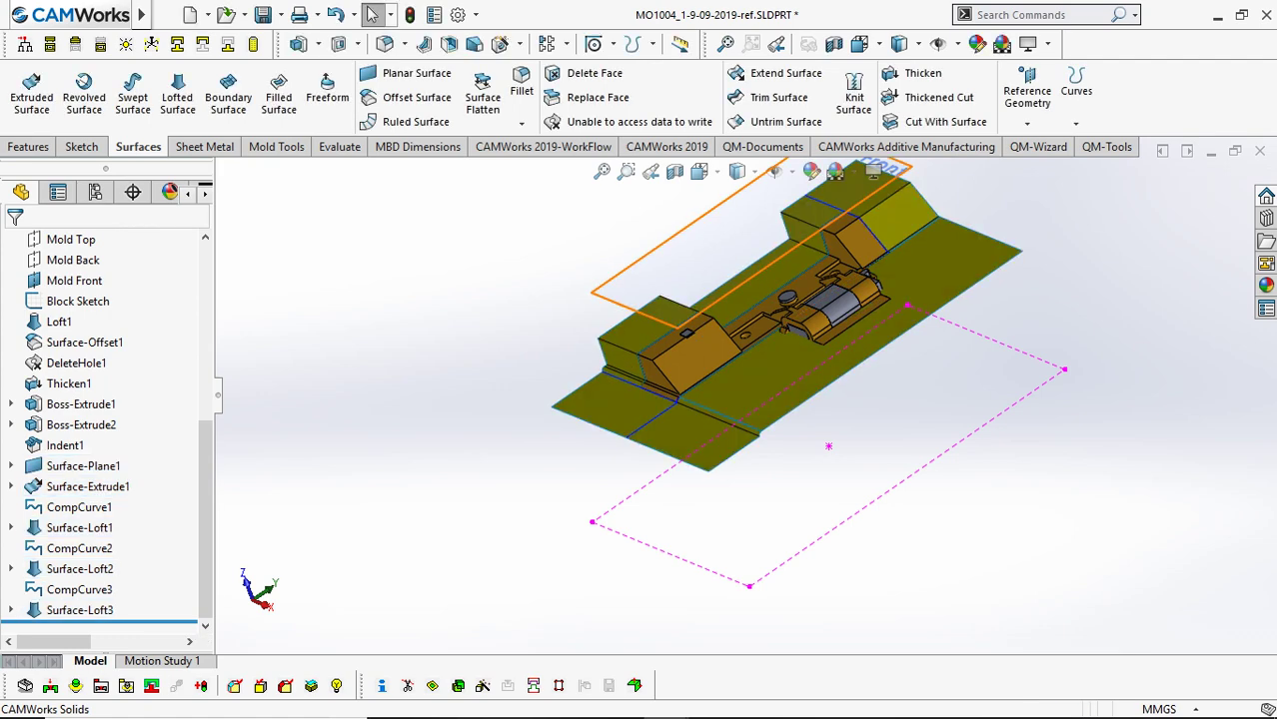
# Sketch a corner rectangle on the Mold Right plane covering the ribbed lower side face of the part.
pyautogui.moveTo(1004, 425); pyautogui.dragTo(929, 317, button='middle')
pyautogui.scroll(-6, 929, 318)
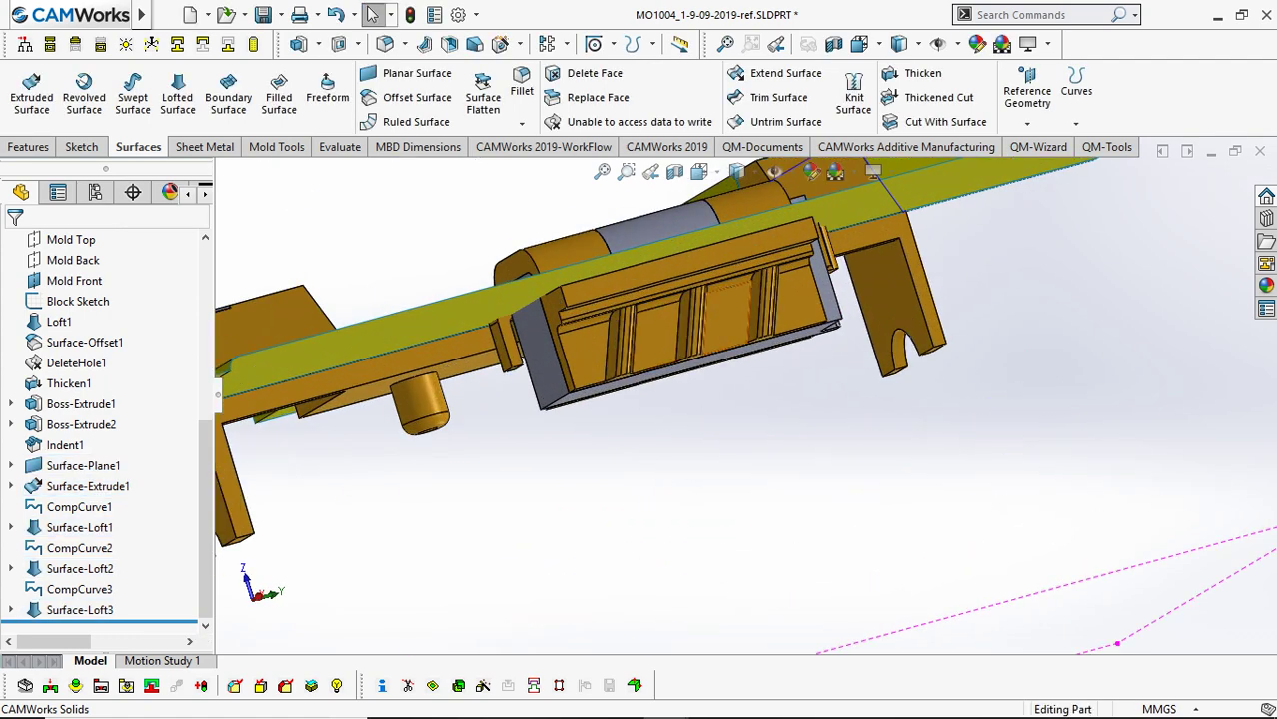
pyautogui.hotkey('ctrl', '4')
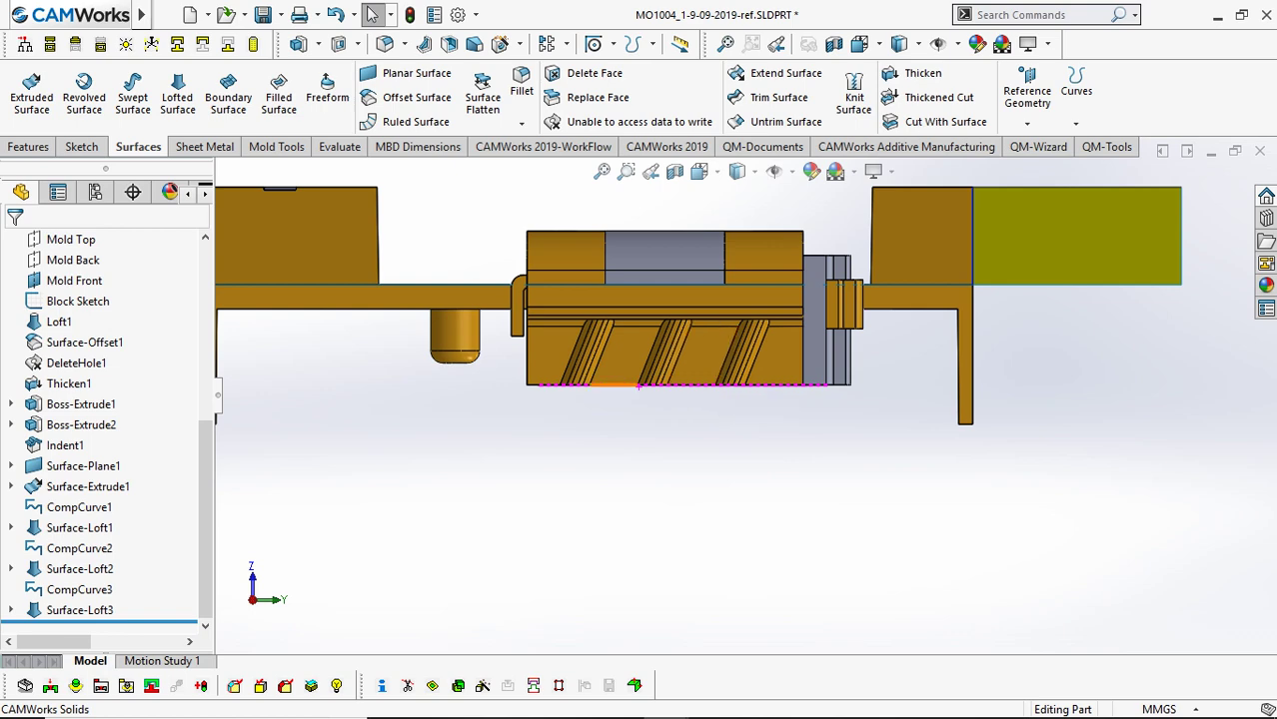
pyautogui.scroll(3, 105, 430)
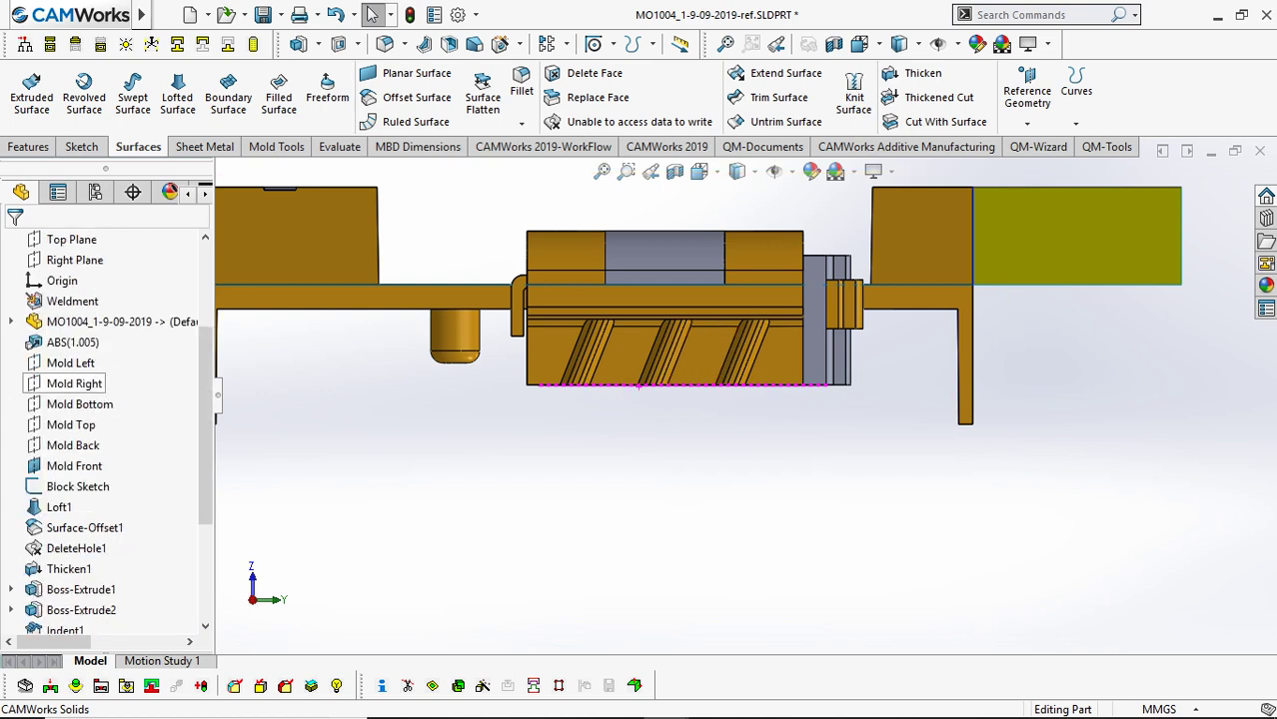
pyautogui.click(74, 384)
pyautogui.scroll(5, 754, 402)
pyautogui.moveTo(753, 402); pyautogui.dragTo(654, 462, button='middle')
pyautogui.click(70, 363)
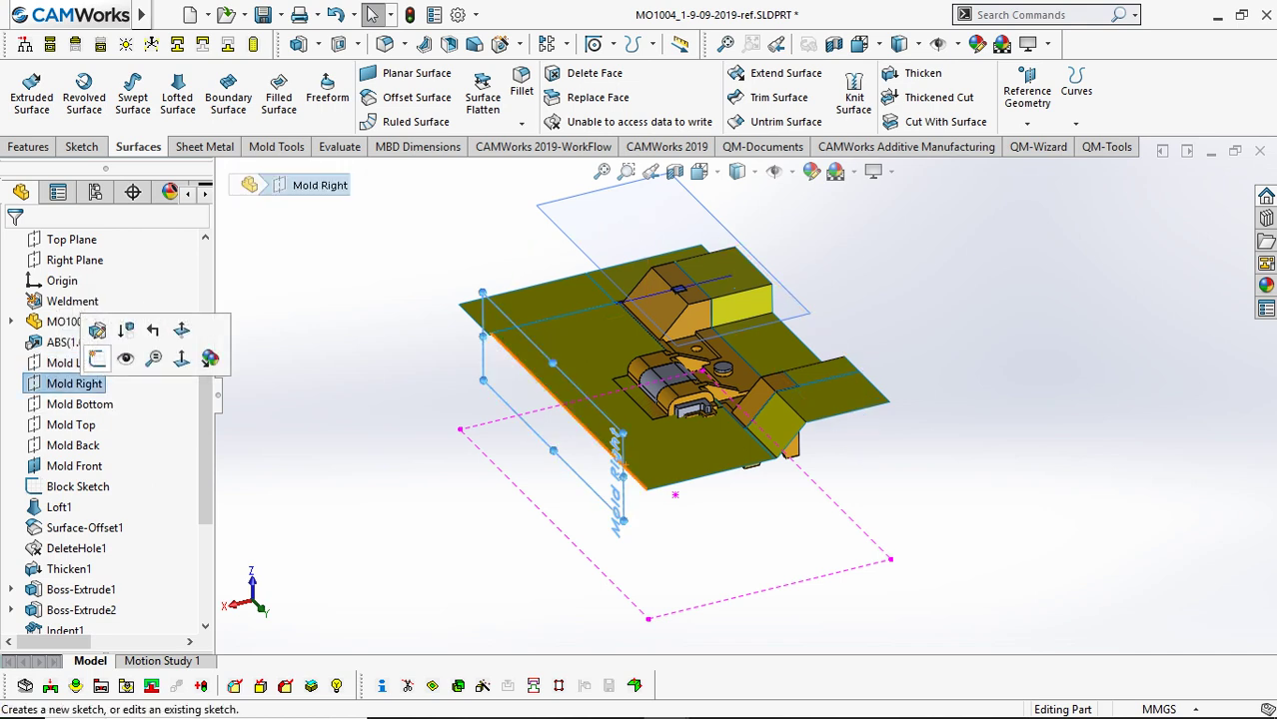
pyautogui.click(97, 359)
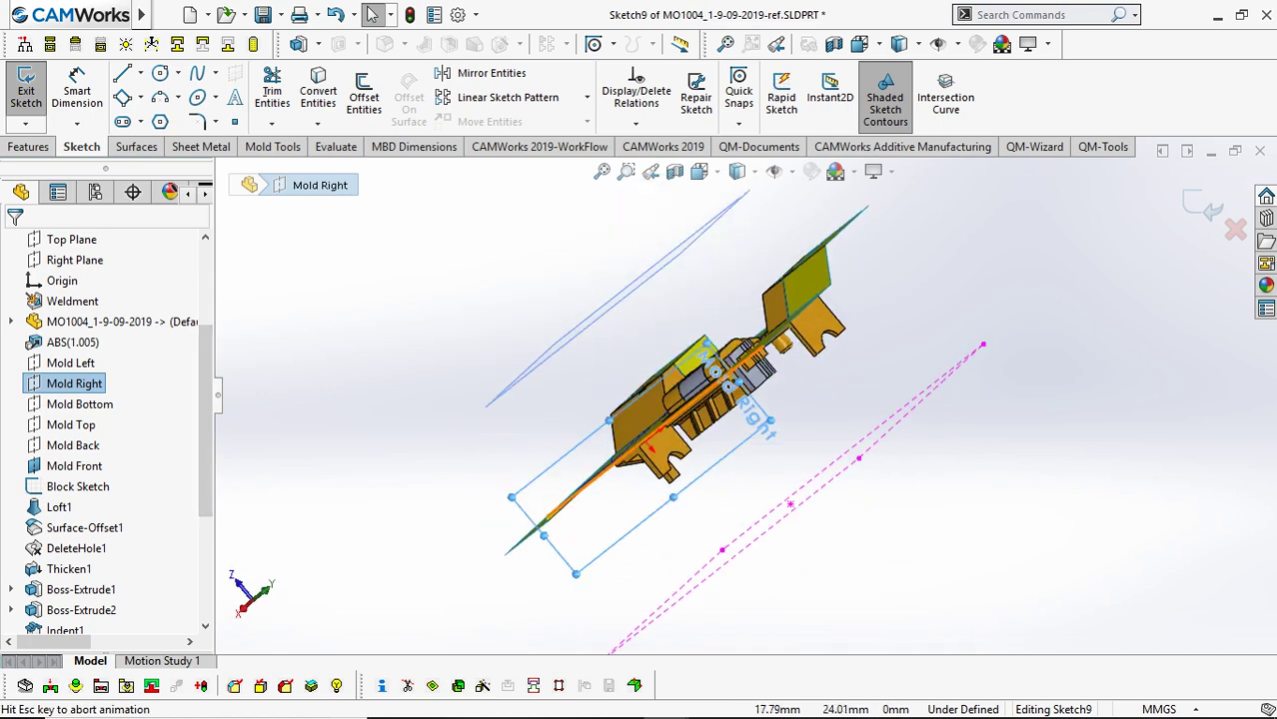
pyautogui.scroll(-5, 735, 336)
pyautogui.press('Escape')
pyautogui.press('s')
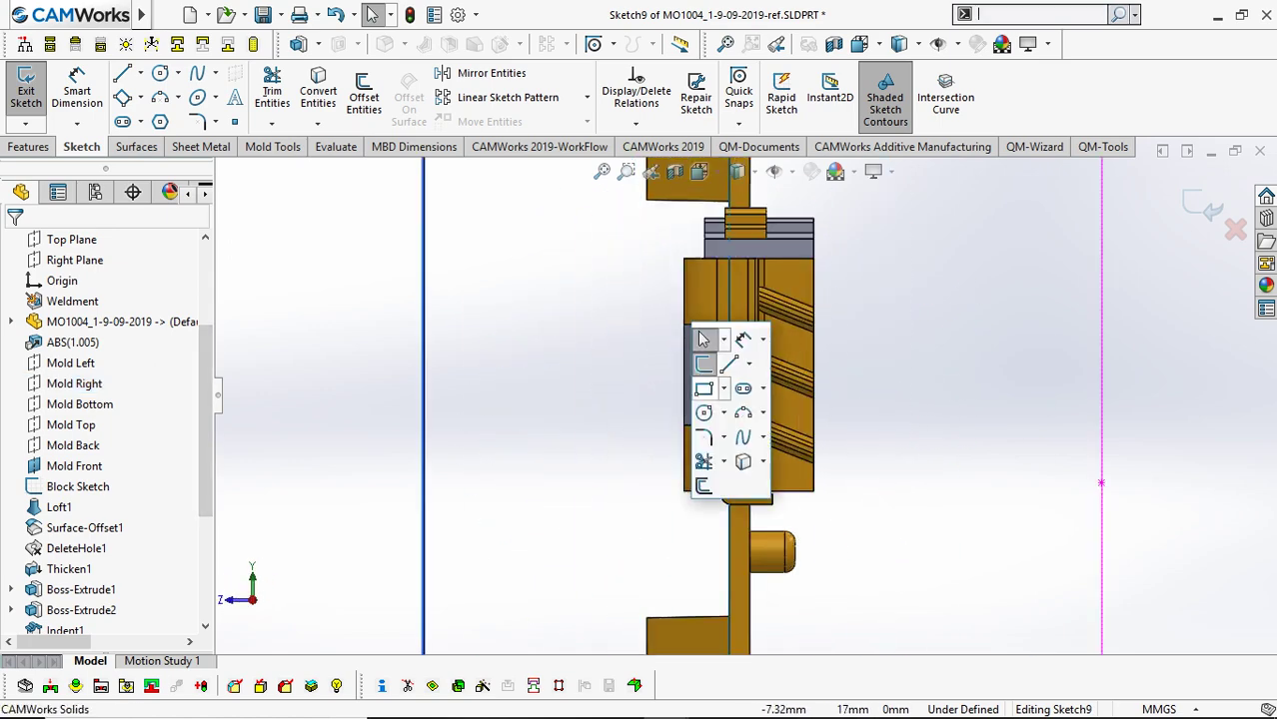
pyautogui.click(703, 388)
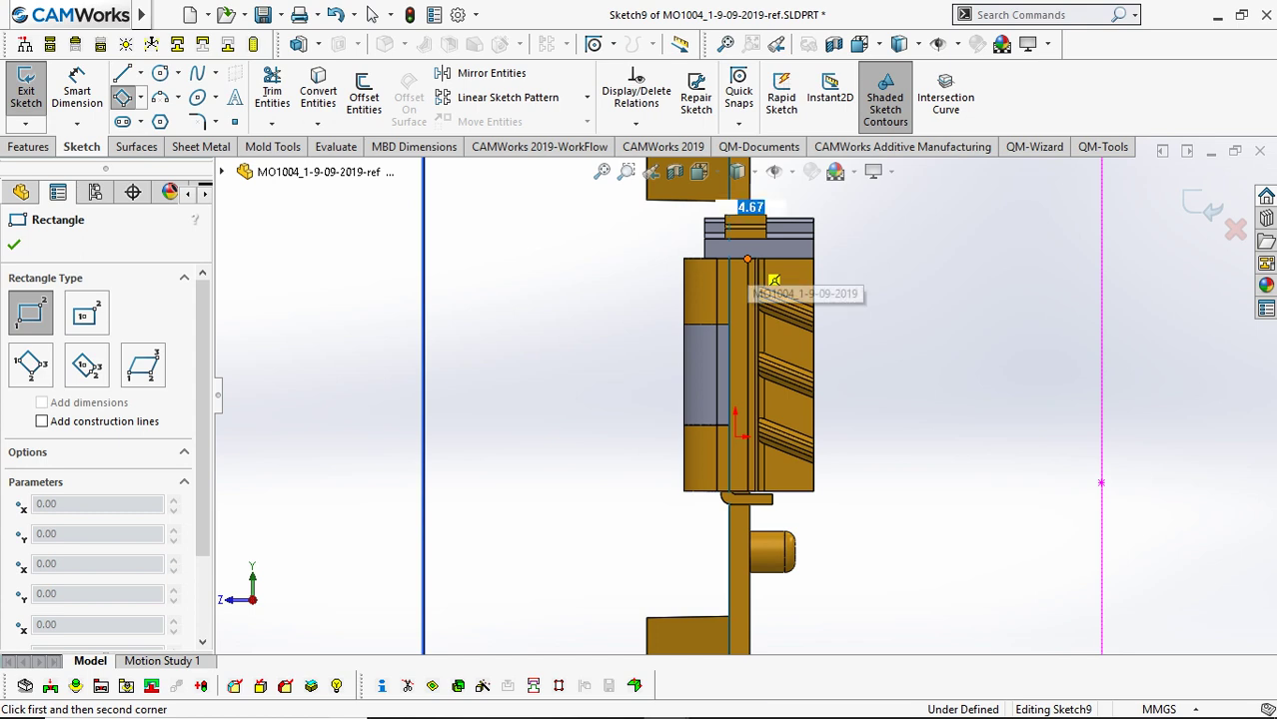
pyautogui.click(747, 260)
pyautogui.click(814, 491)
pyautogui.click(370, 14)
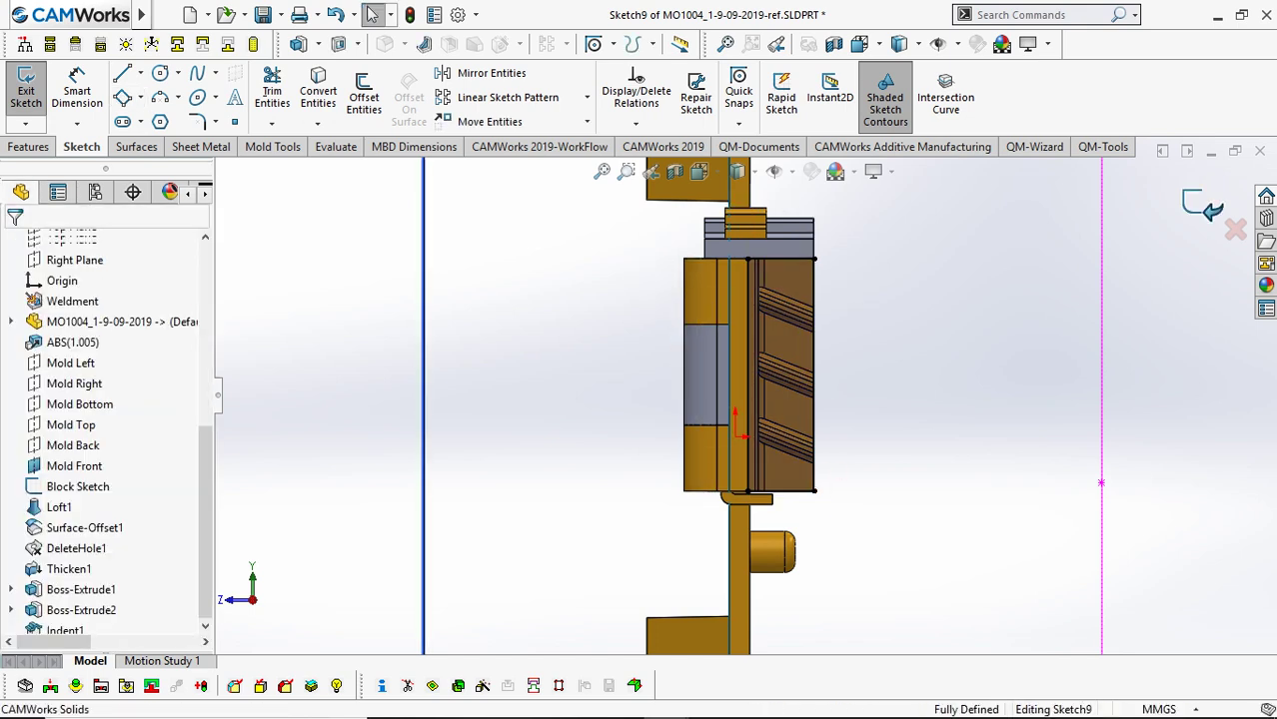
# Extrude the rectangle Up To Next against the ribbed side face as a separate solid body and check the resulting block.
pyautogui.click(296, 44)
pyautogui.scroll(1, 743, 396)
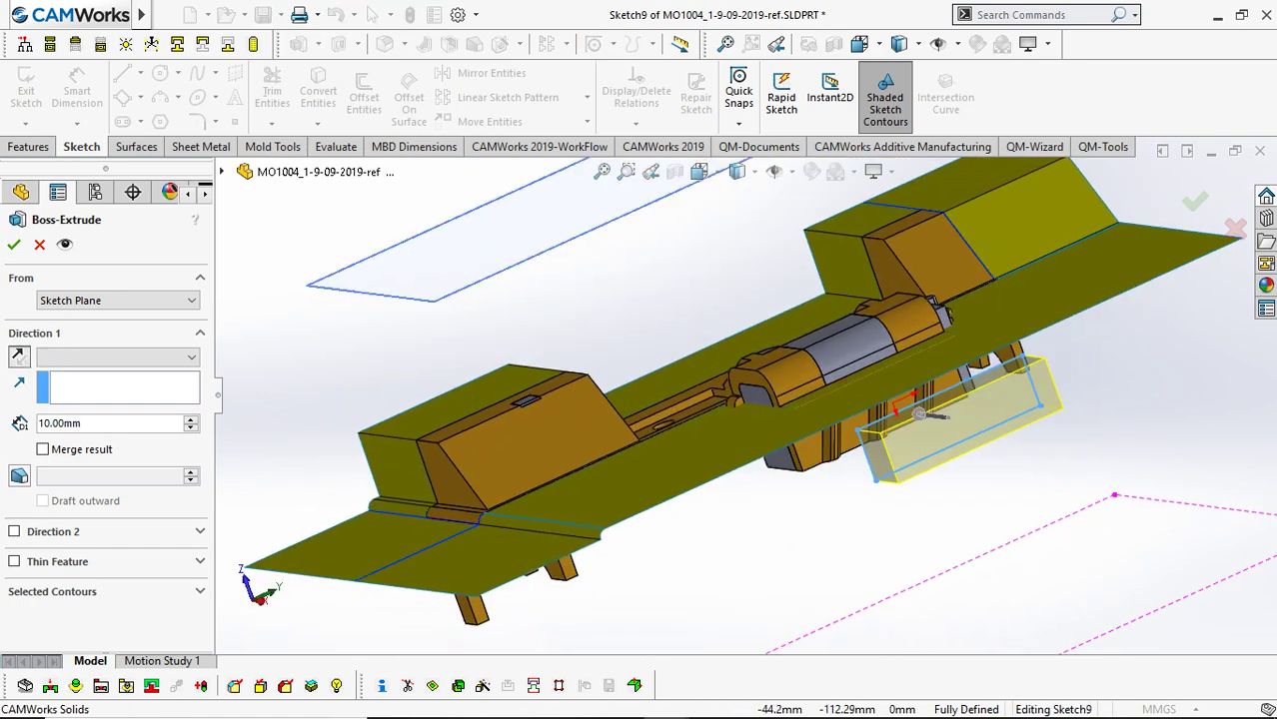
pyautogui.click(117, 356)
pyautogui.click(70, 397)
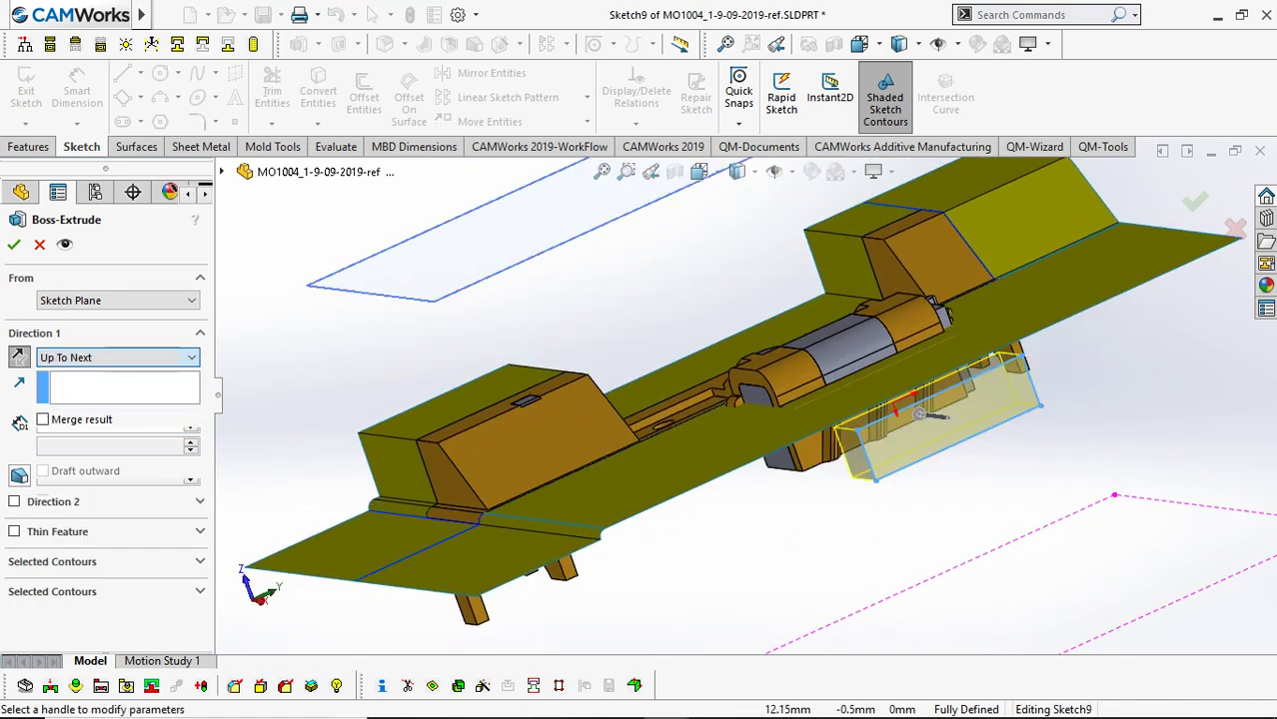
pyautogui.scroll(3, 815, 439)
pyautogui.scroll(-7, 814, 440)
pyautogui.moveTo(814, 440); pyautogui.dragTo(914, 432, button='middle')
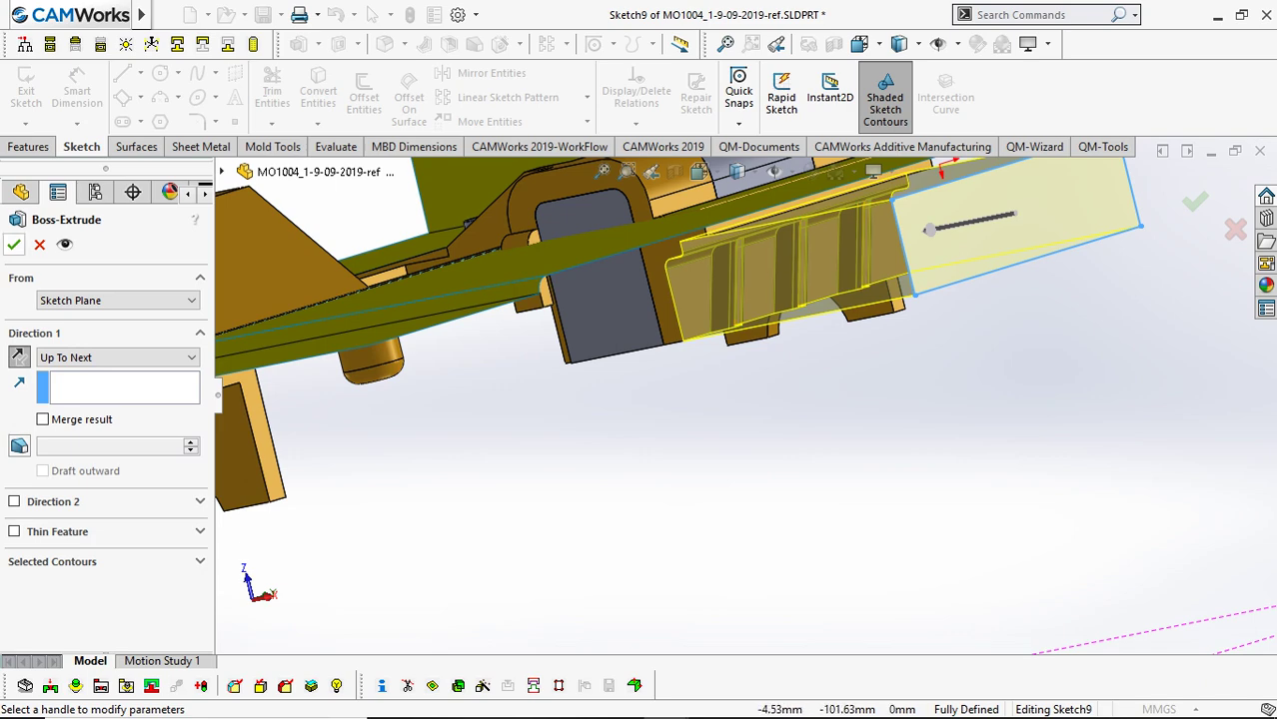
pyautogui.click(14, 244)
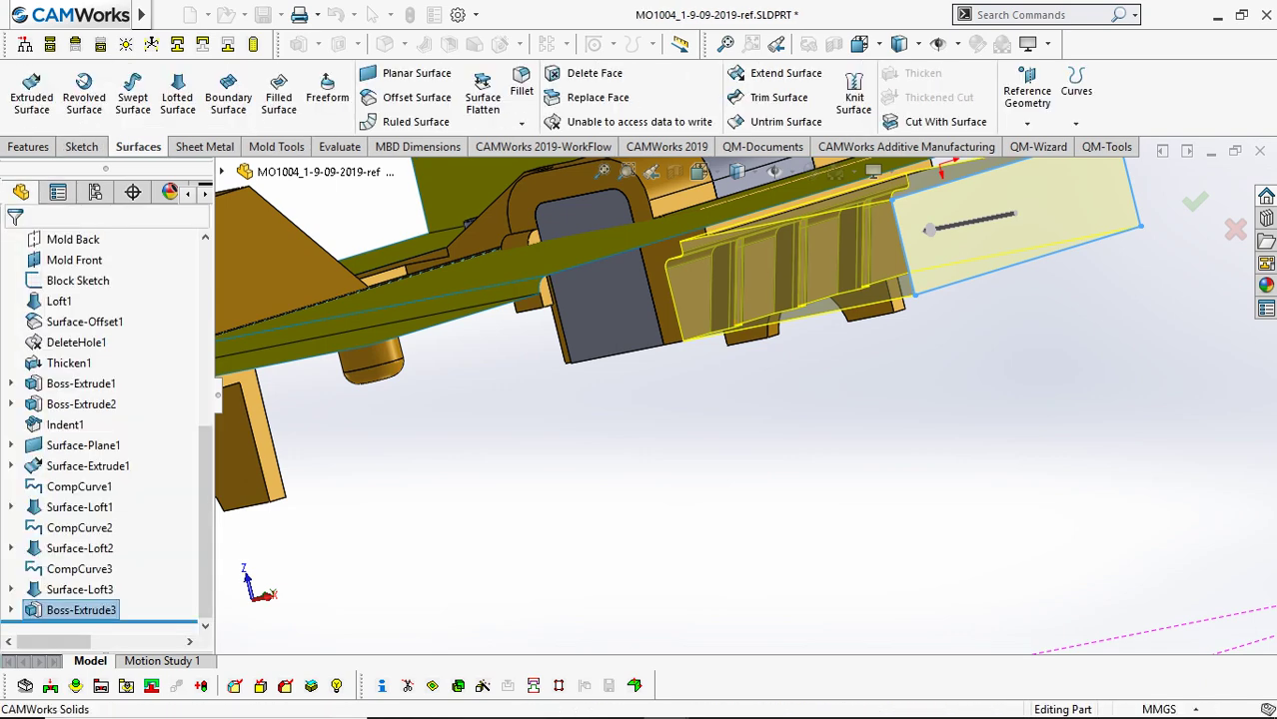
pyautogui.scroll(1, 751, 391)
pyautogui.scroll(-1, 751, 391)
pyautogui.click(739, 405)
pyautogui.scroll(4, 740, 405)
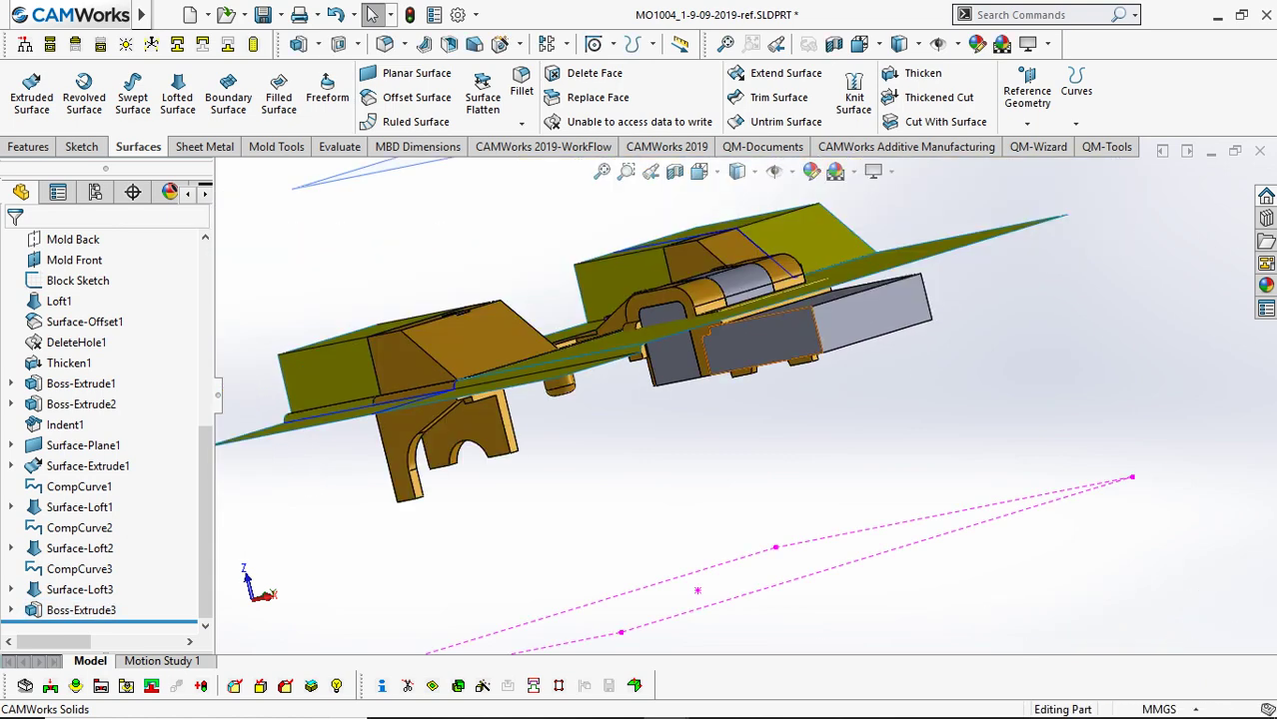
pyautogui.moveTo(785, 349); pyautogui.dragTo(727, 400, button='middle')
pyautogui.scroll(3, 742, 394)
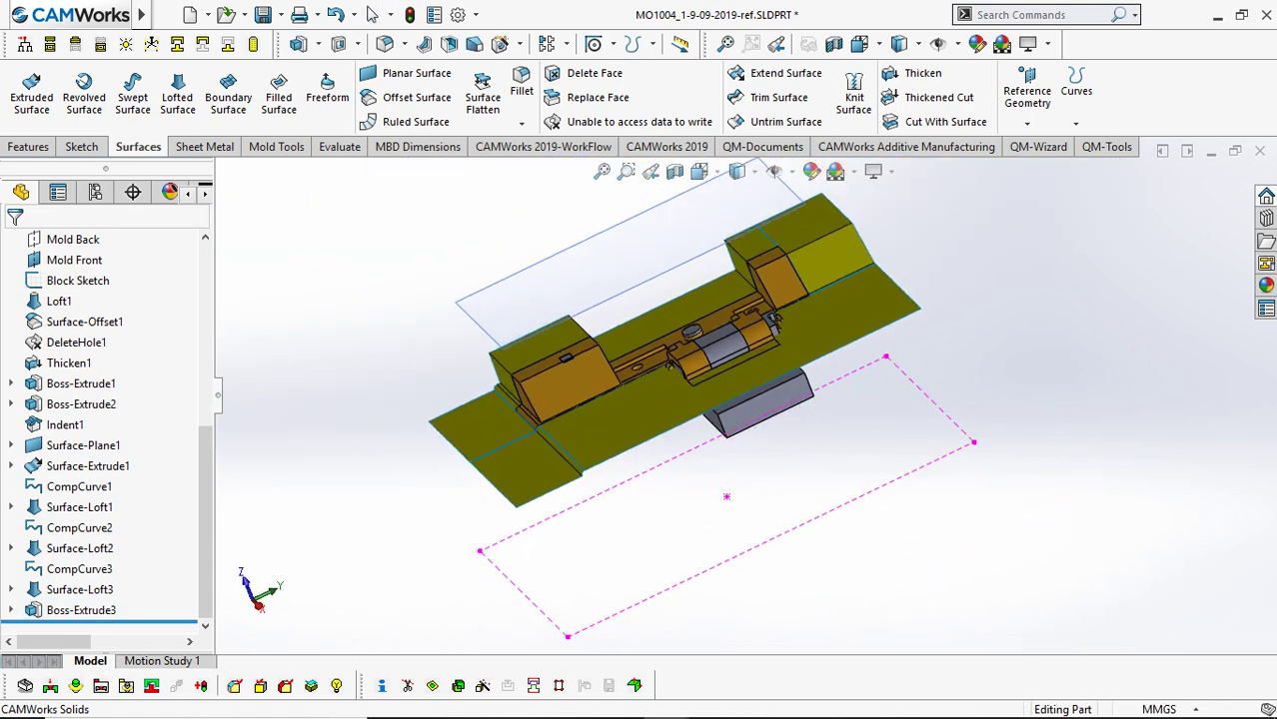
# Assign the Cavity patch attribute to the round plug, the curved window block and the small block in the raised end's slot.
pyautogui.scroll(-3, 611, 390)
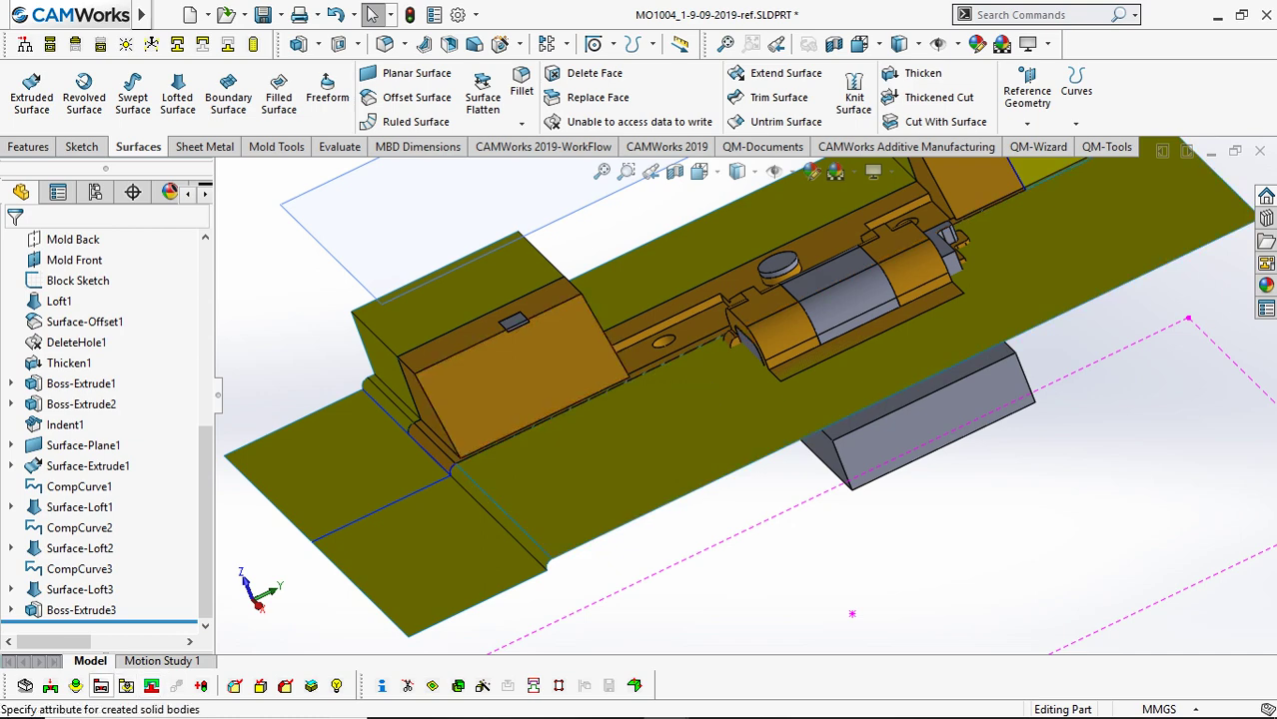
pyautogui.click(101, 686)
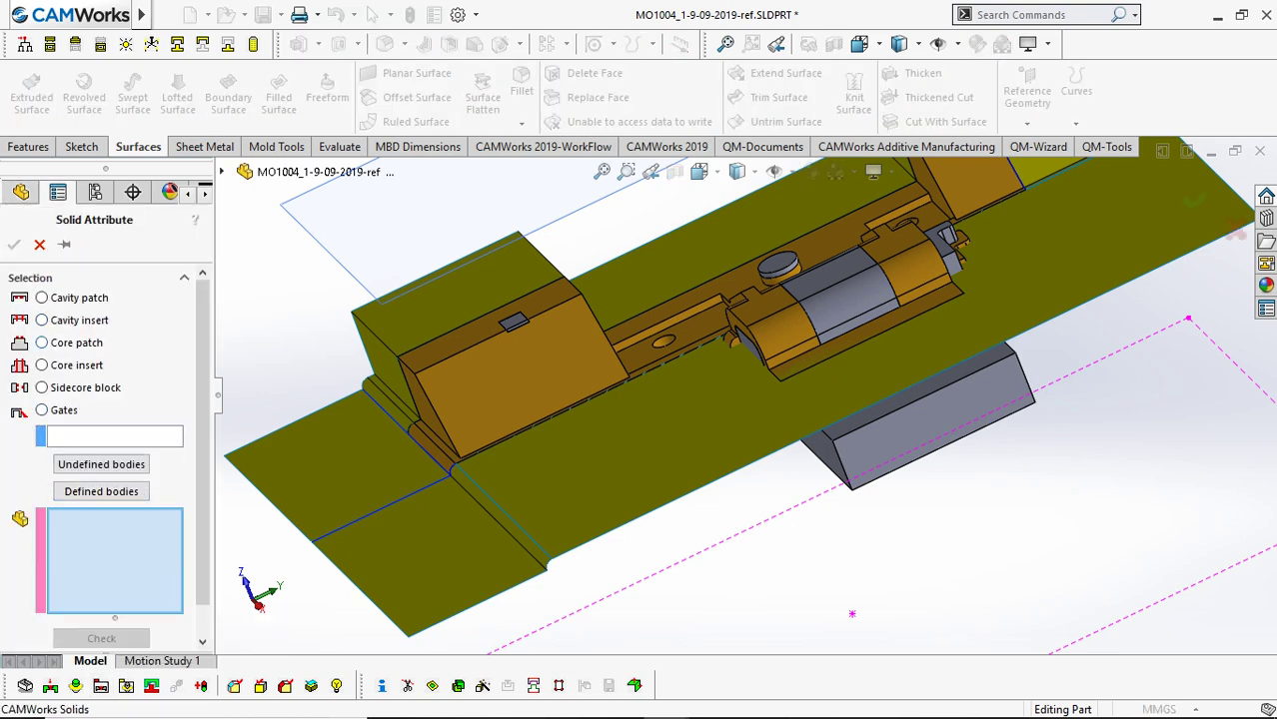
pyautogui.click(42, 297)
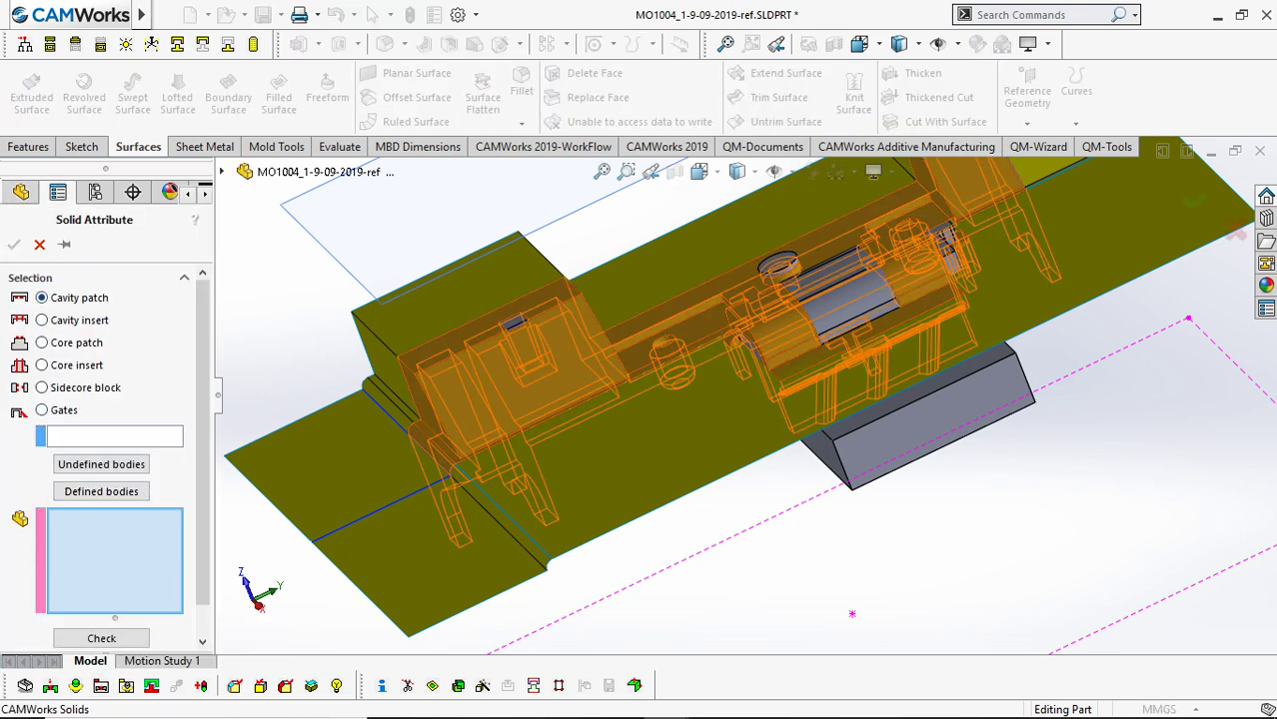
pyautogui.click(778, 266)
pyautogui.click(839, 299)
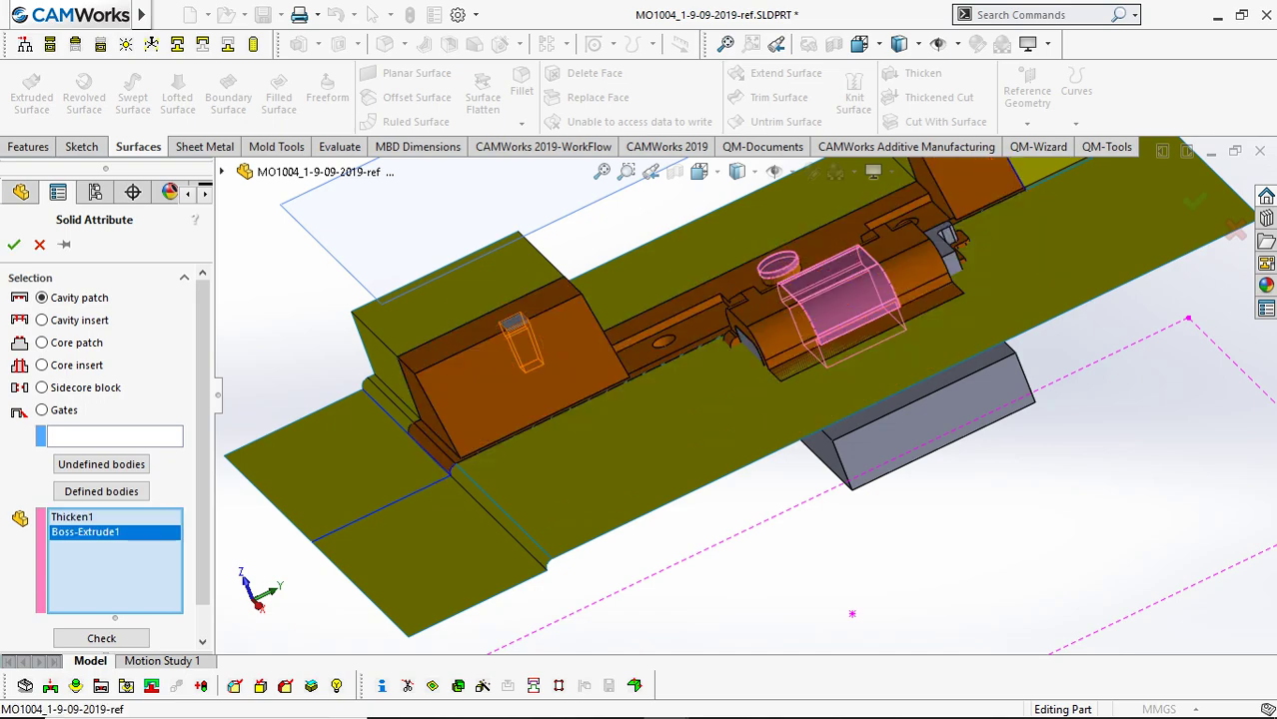
pyautogui.click(518, 340)
pyautogui.click(64, 245)
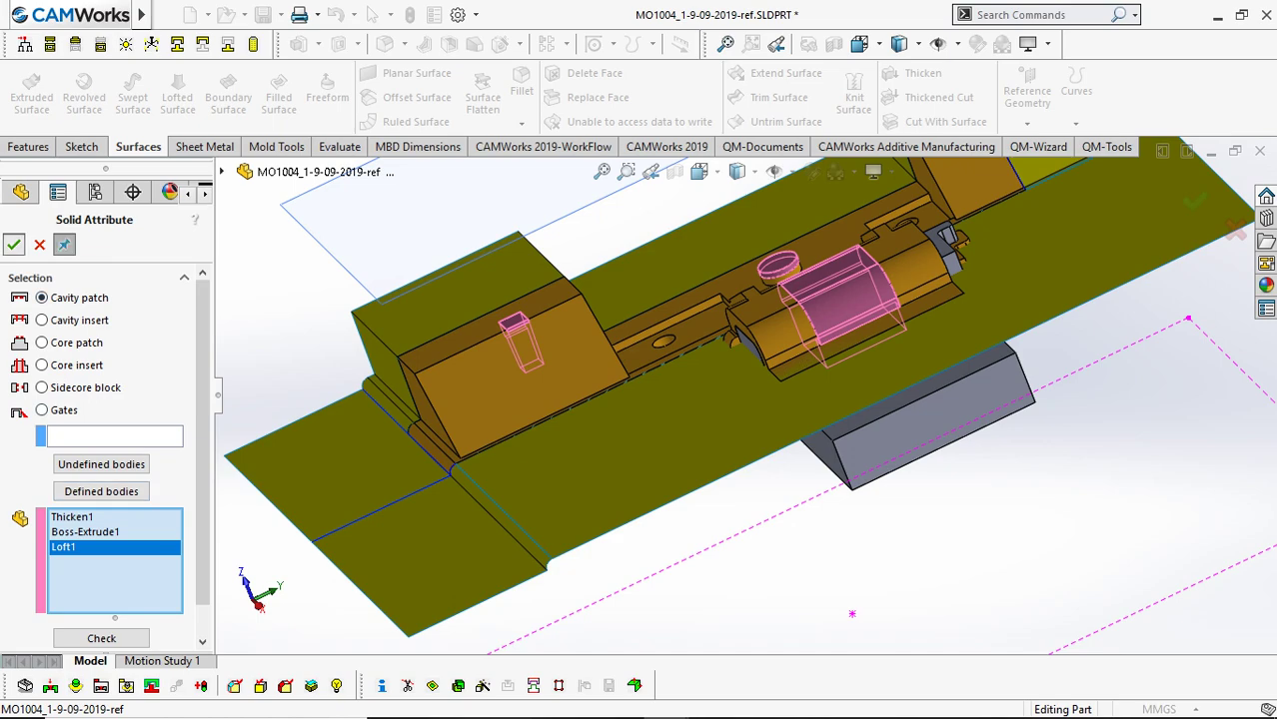
pyautogui.click(14, 245)
# Assign the Sidecore block attribute to the extruded block below the large planar parting surface.
pyautogui.scroll(3, 742, 395)
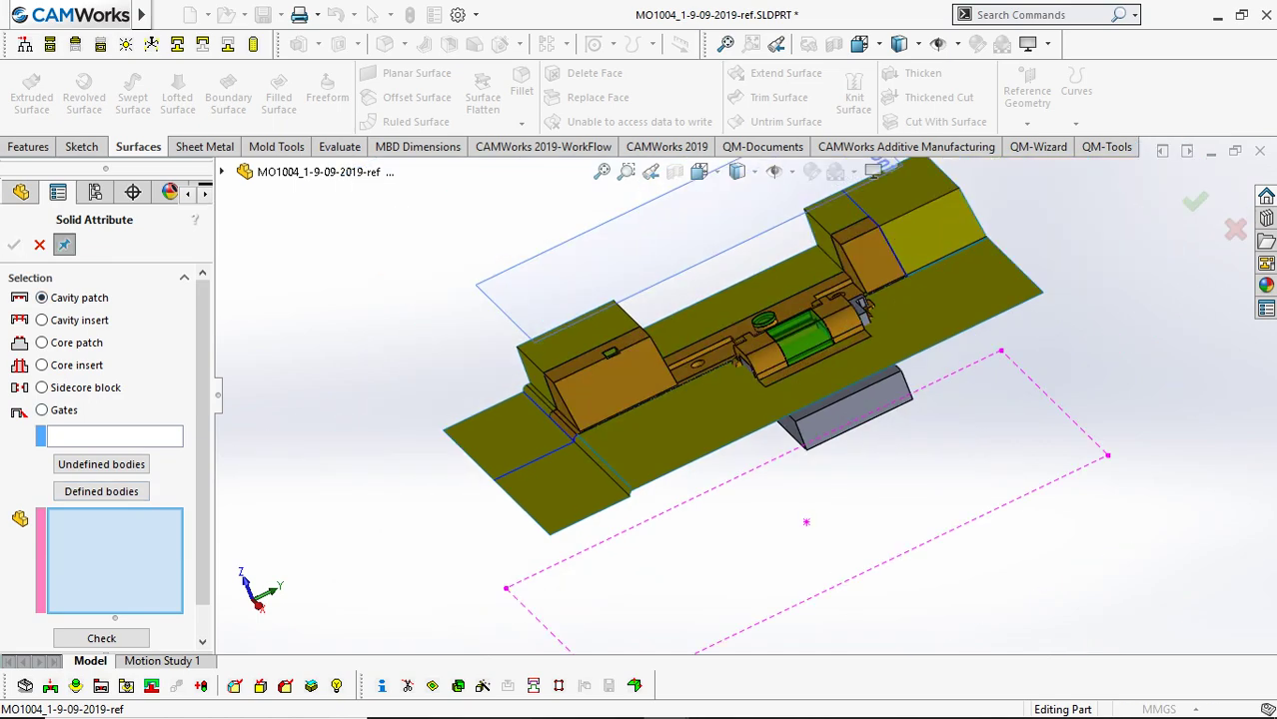
pyautogui.scroll(-3, 599, 349)
pyautogui.moveTo(700, 395); pyautogui.dragTo(739, 400, button='middle')
pyautogui.scroll(2, 741, 399)
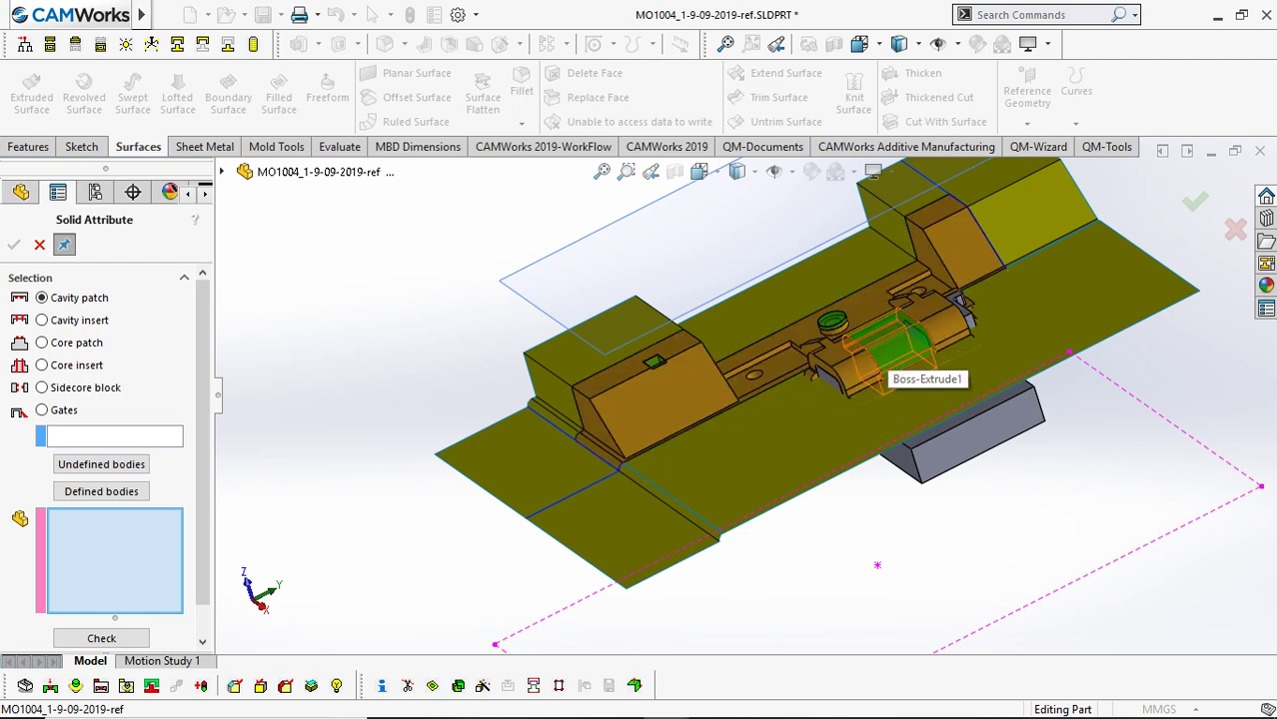
pyautogui.scroll(-3, 674, 400)
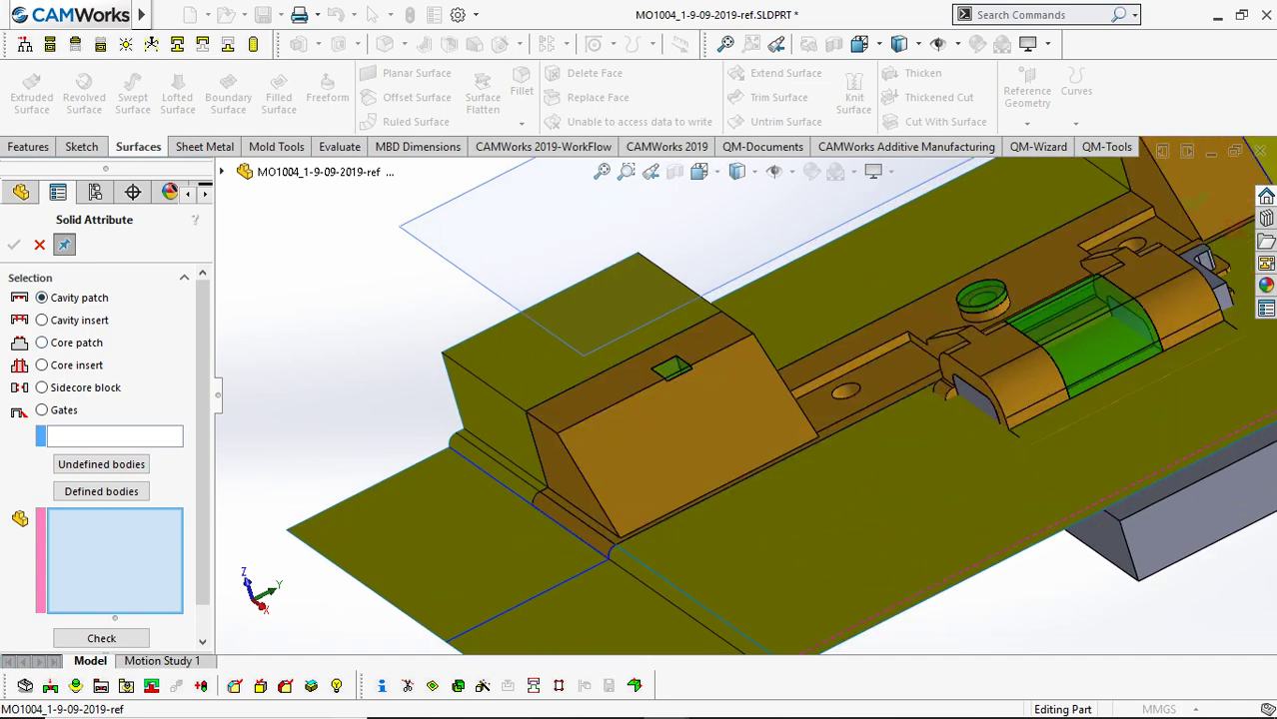
pyautogui.click(42, 388)
pyautogui.scroll(2, 747, 285)
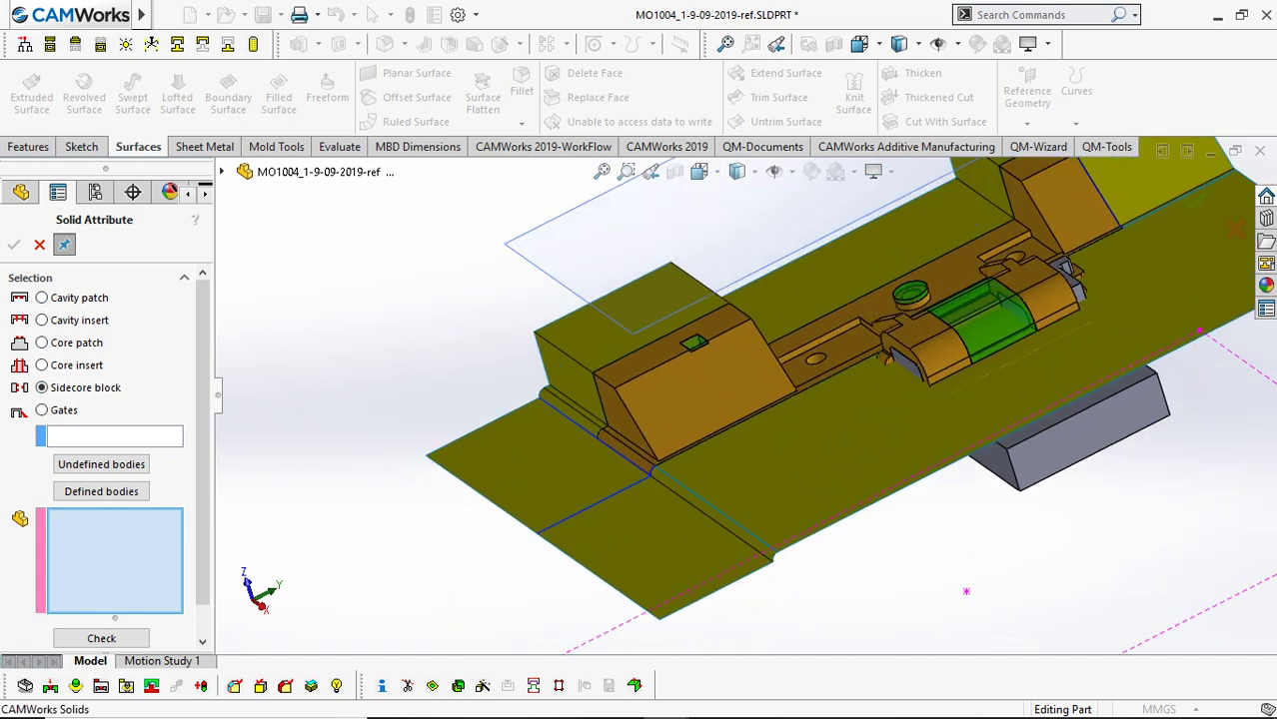
pyautogui.click(1084, 439)
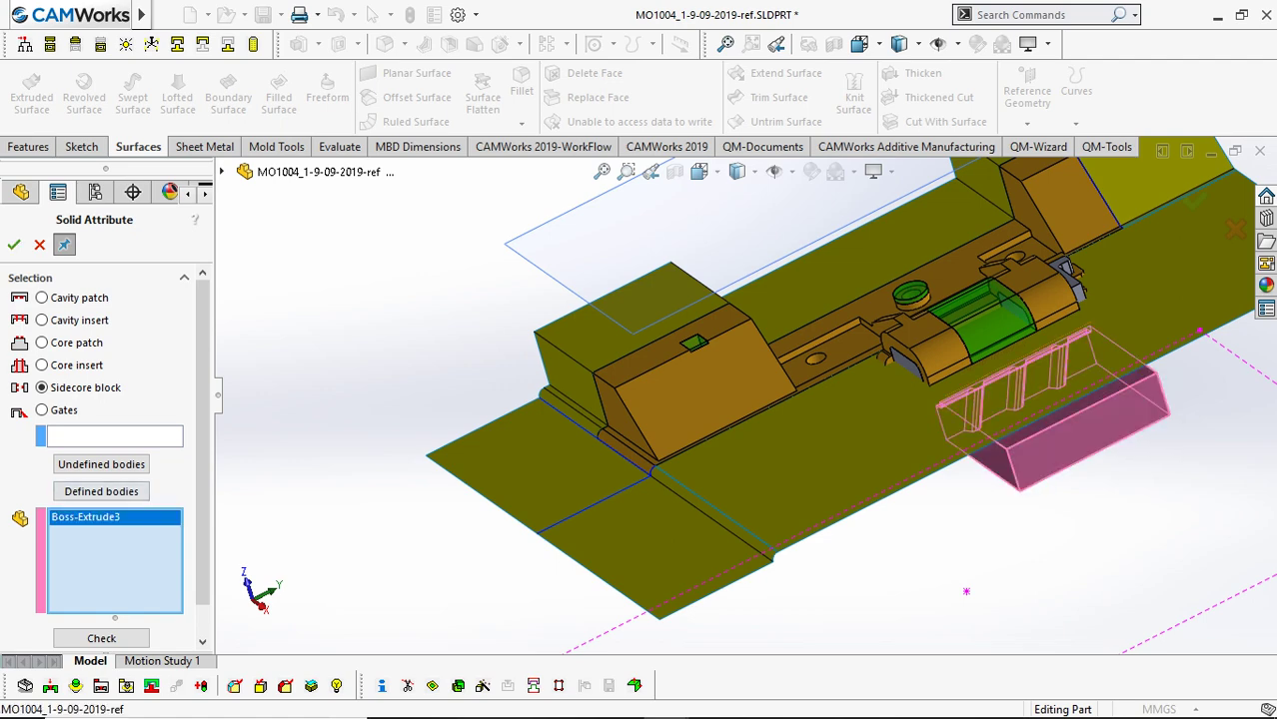
pyautogui.click(14, 245)
# Assign the Core patch attribute to the remaining undefined body and finish the solid attribute definition.
pyautogui.scroll(1, 1039, 488)
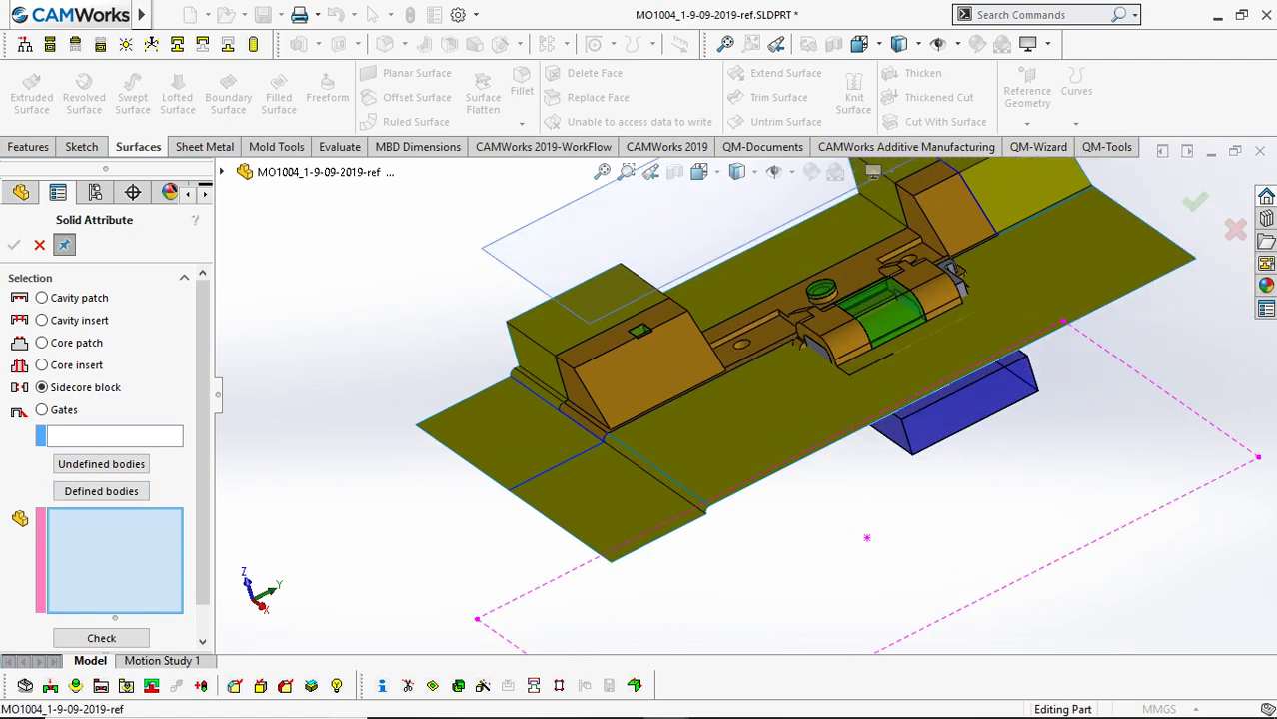
pyautogui.scroll(-1, 1039, 488)
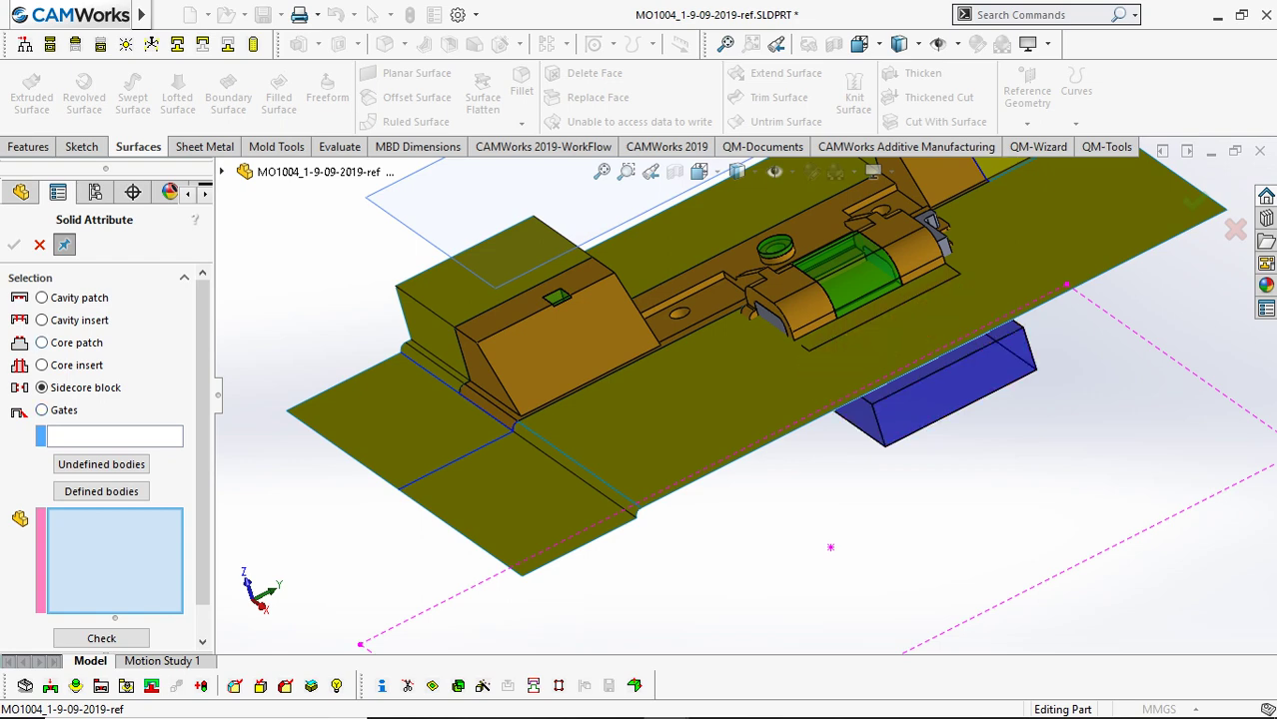
pyautogui.scroll(-3, 766, 300)
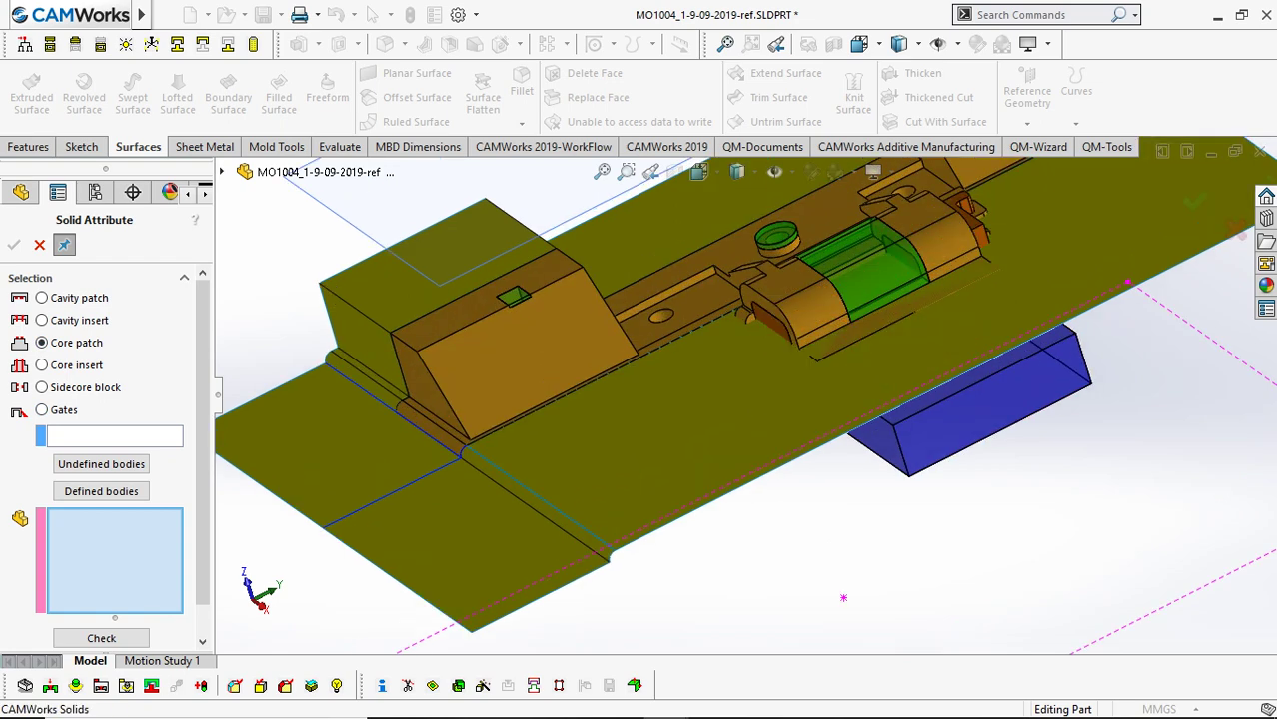
pyautogui.scroll(4, 741, 392)
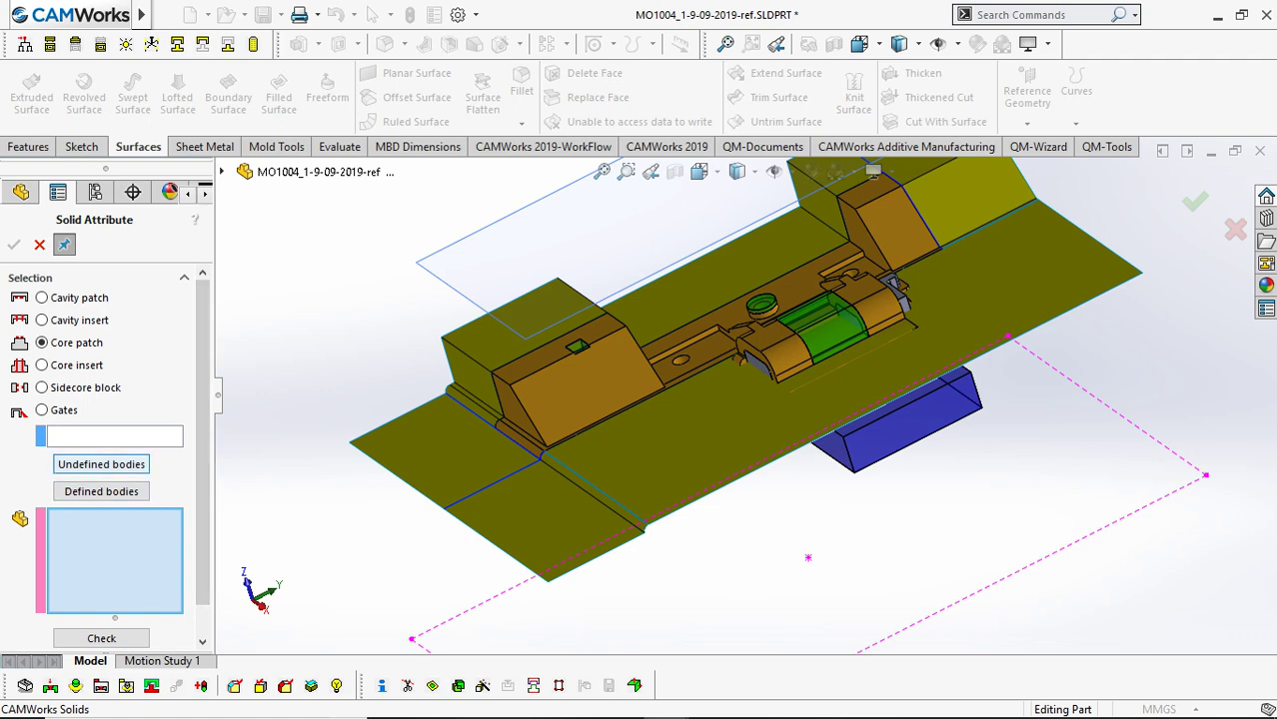
pyautogui.click(101, 464)
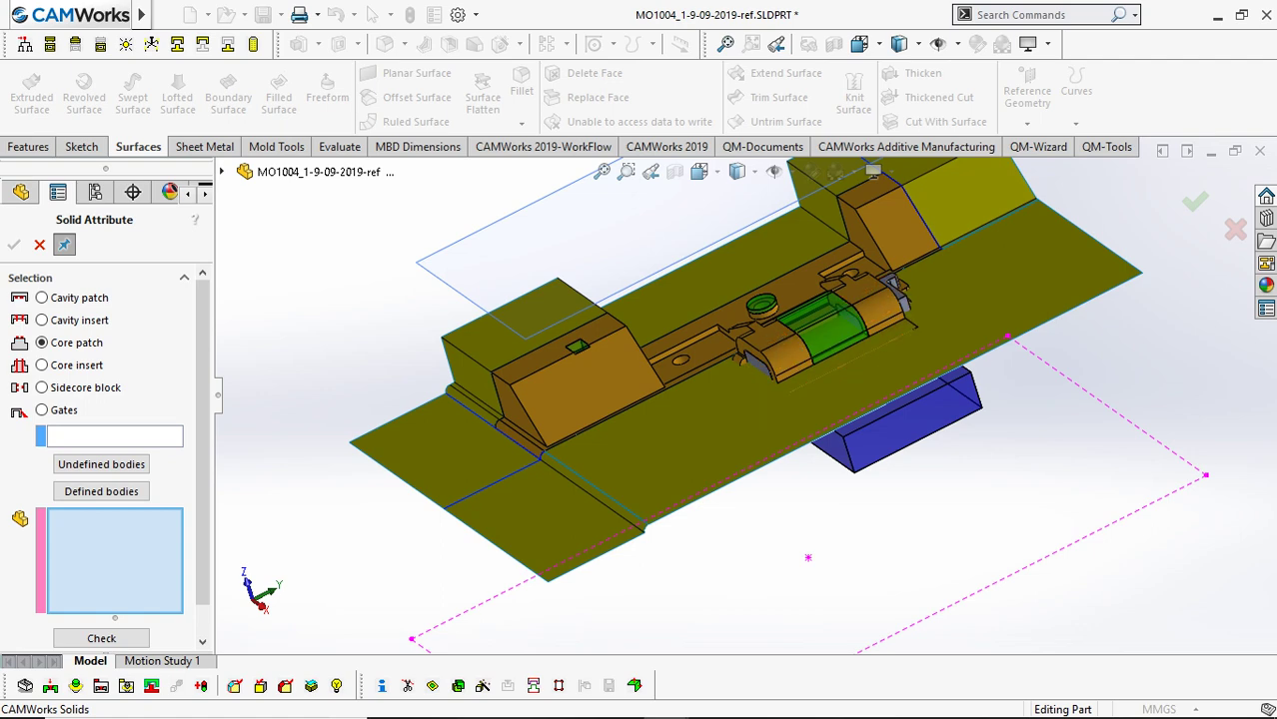
pyautogui.click(100, 463)
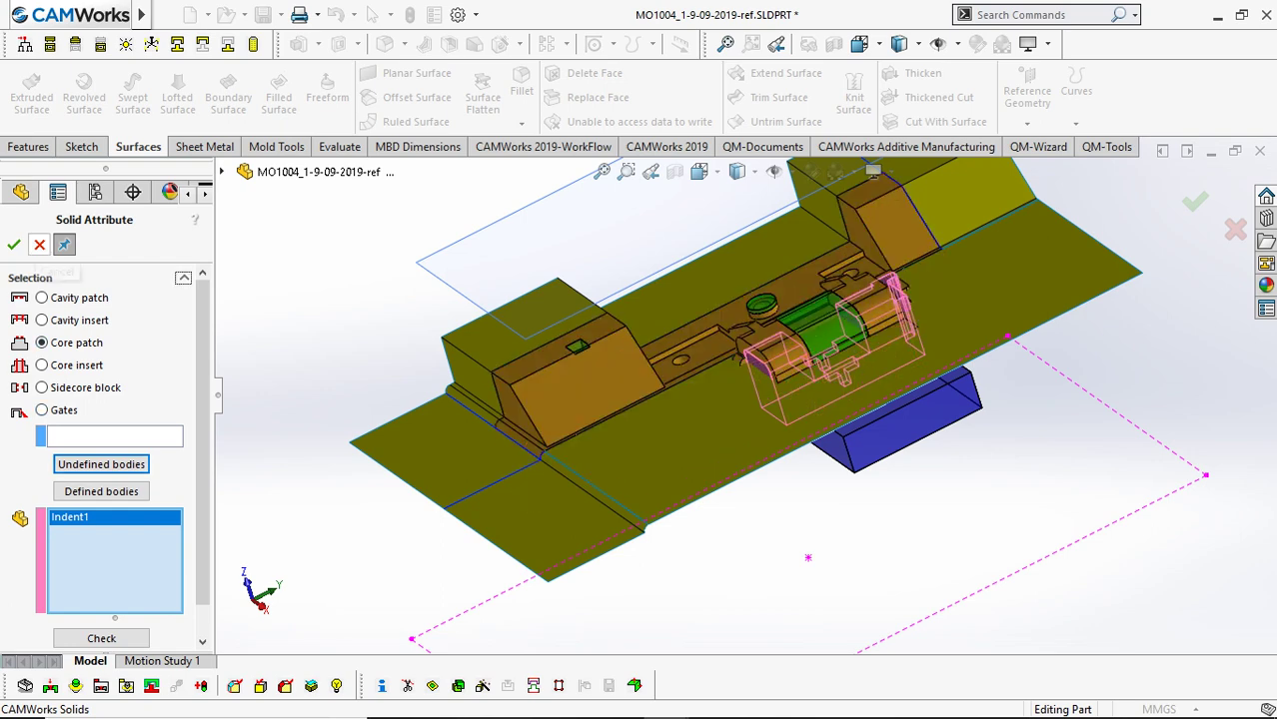
pyautogui.click(13, 244)
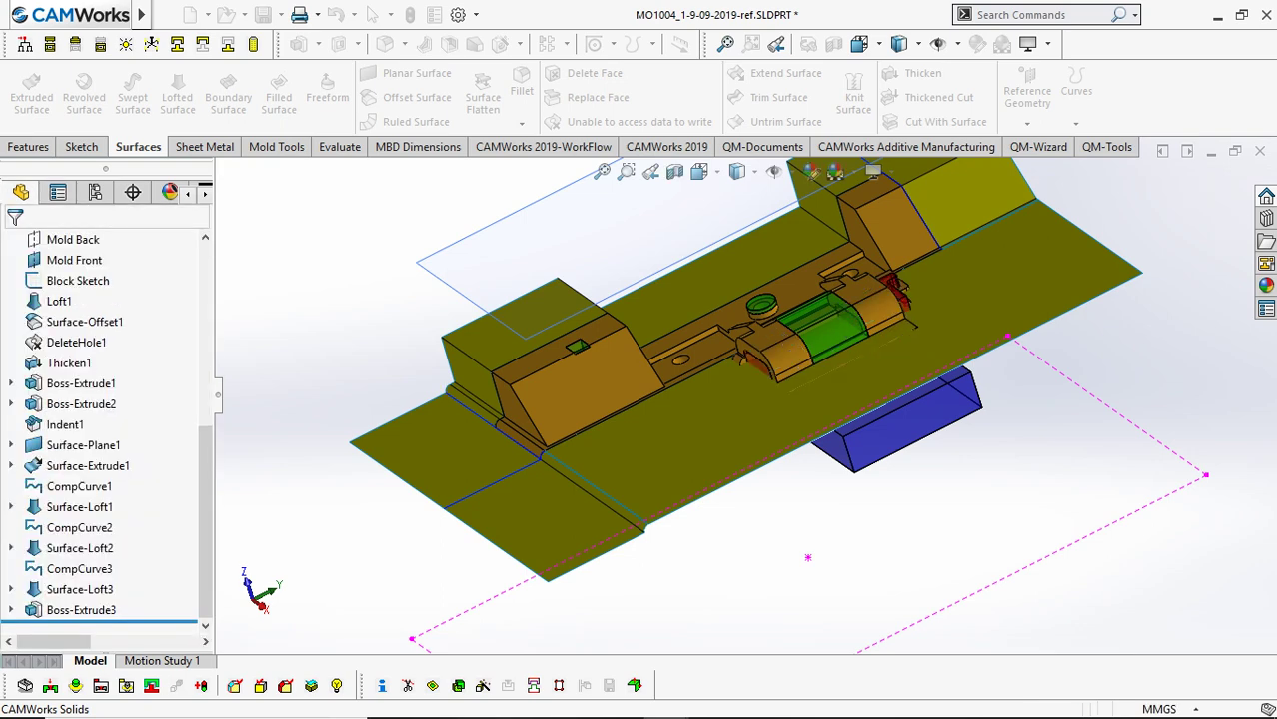
# Generate the product assembly with 1 sidecore from the Block Sketch and Mold Front plane, and inspect the cavity and core blocks.
pyautogui.scroll(-5, 830, 363)
pyautogui.scroll(7, 664, 375)
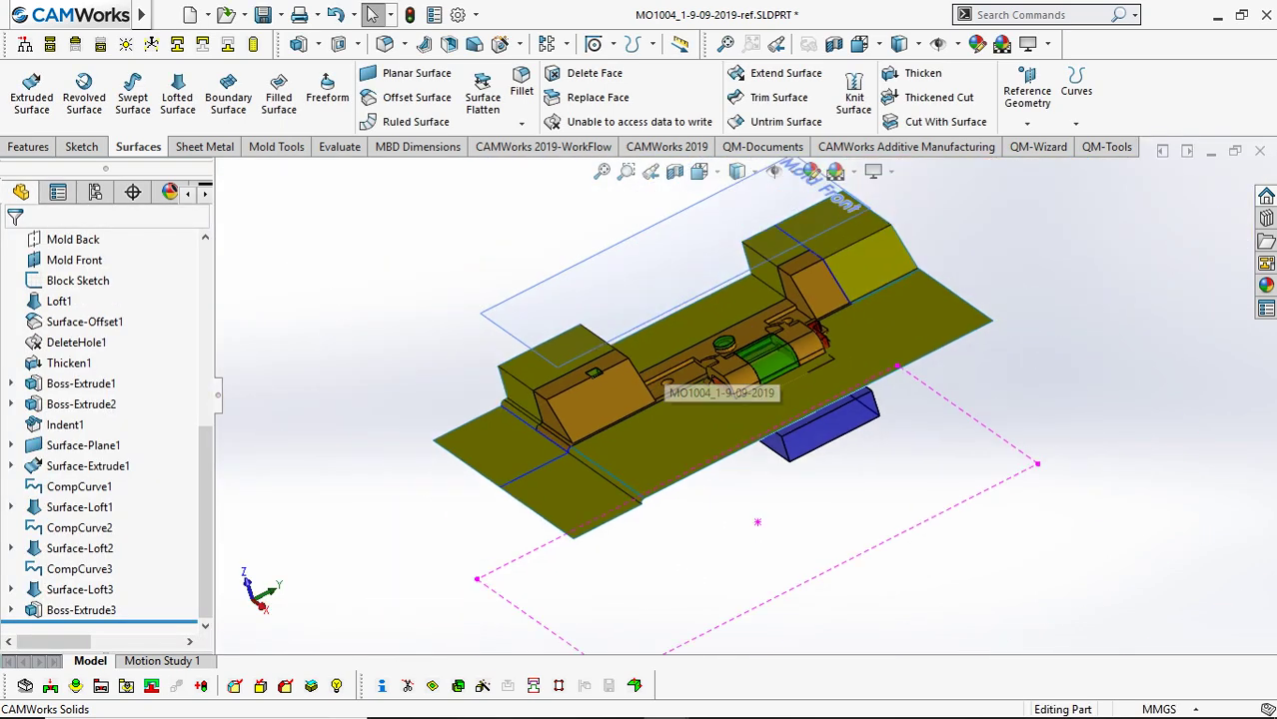
pyautogui.moveTo(701, 445); pyautogui.dragTo(772, 450, button='middle')
pyautogui.scroll(-5, 772, 450)
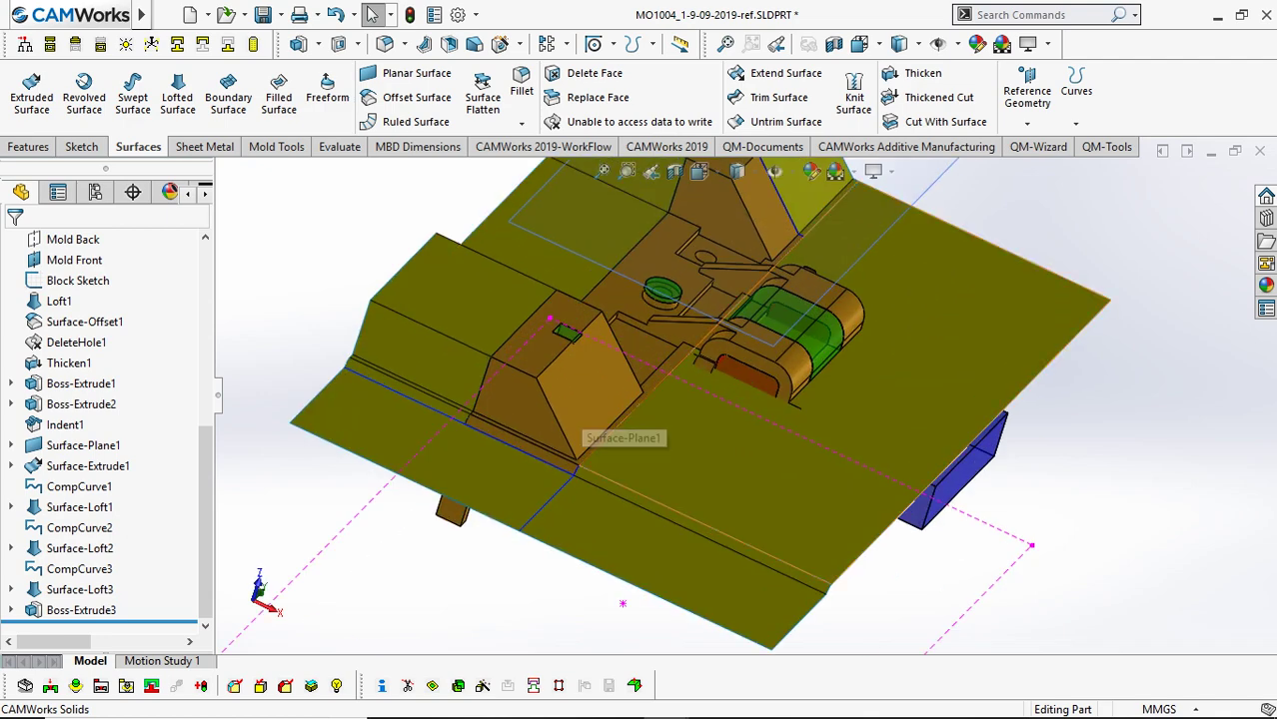
pyautogui.scroll(3, 745, 395)
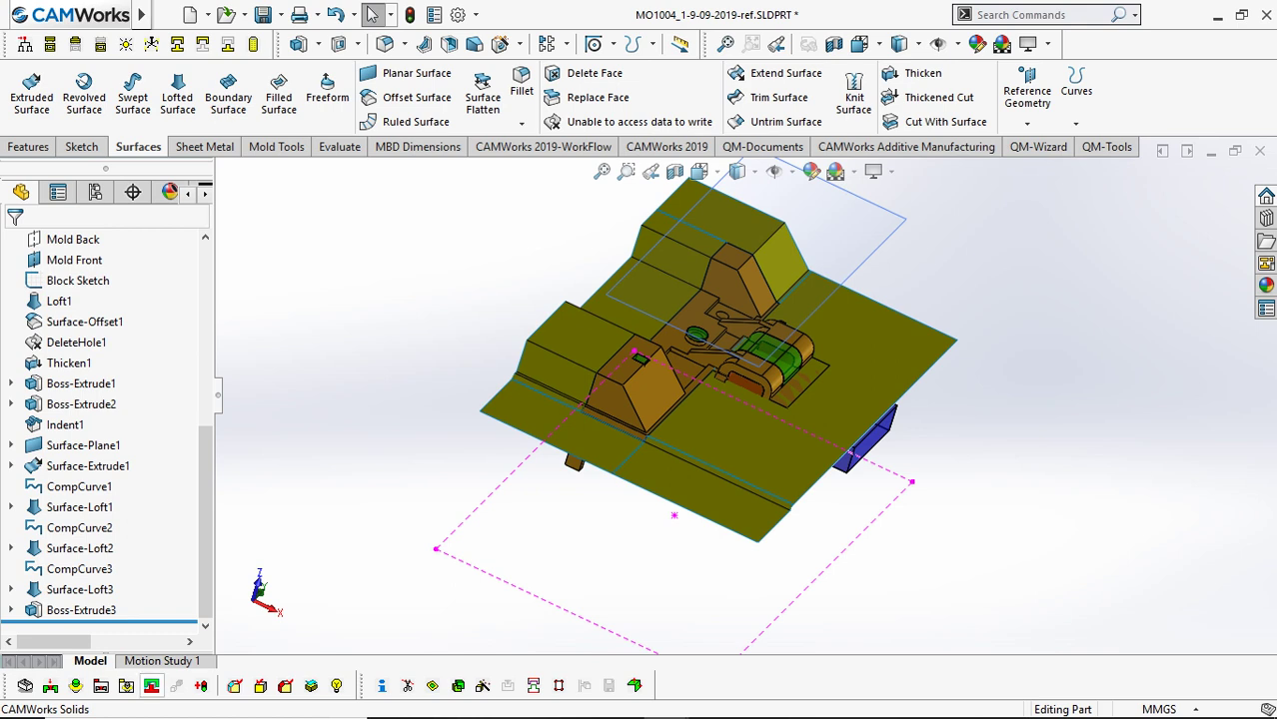
pyautogui.click(150, 685)
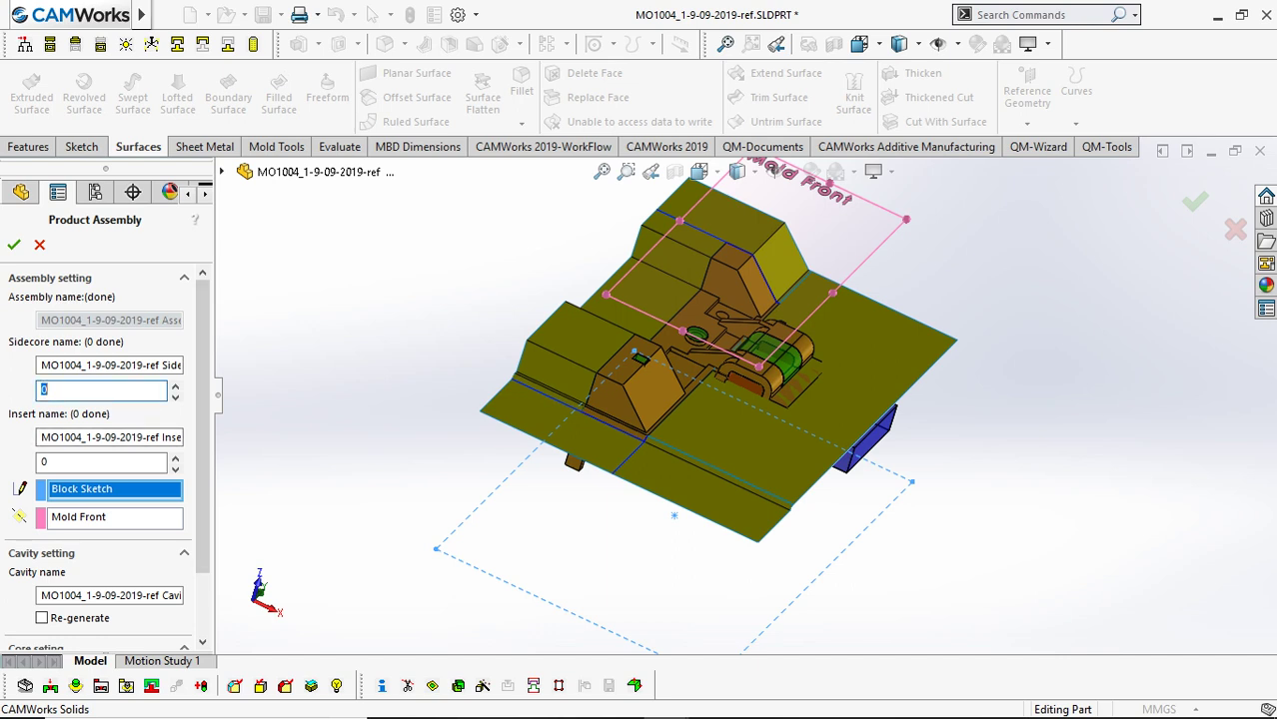
pyautogui.write('1')
pyautogui.click(14, 245)
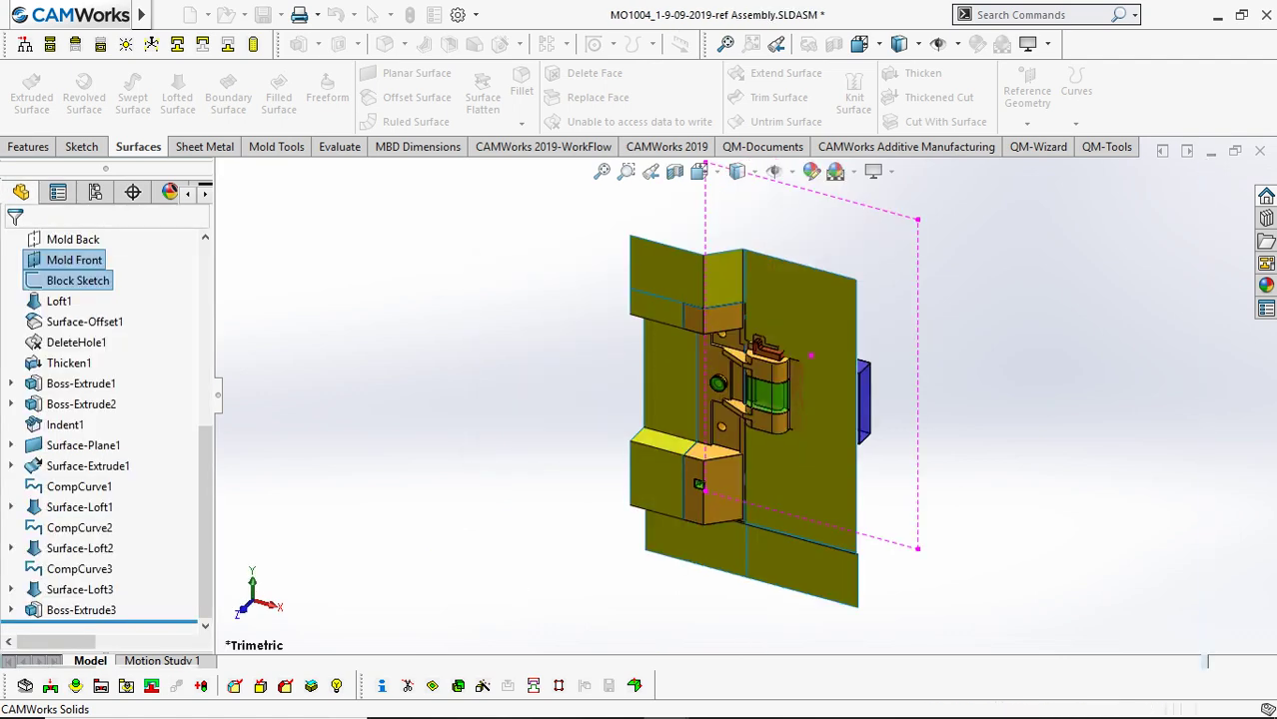
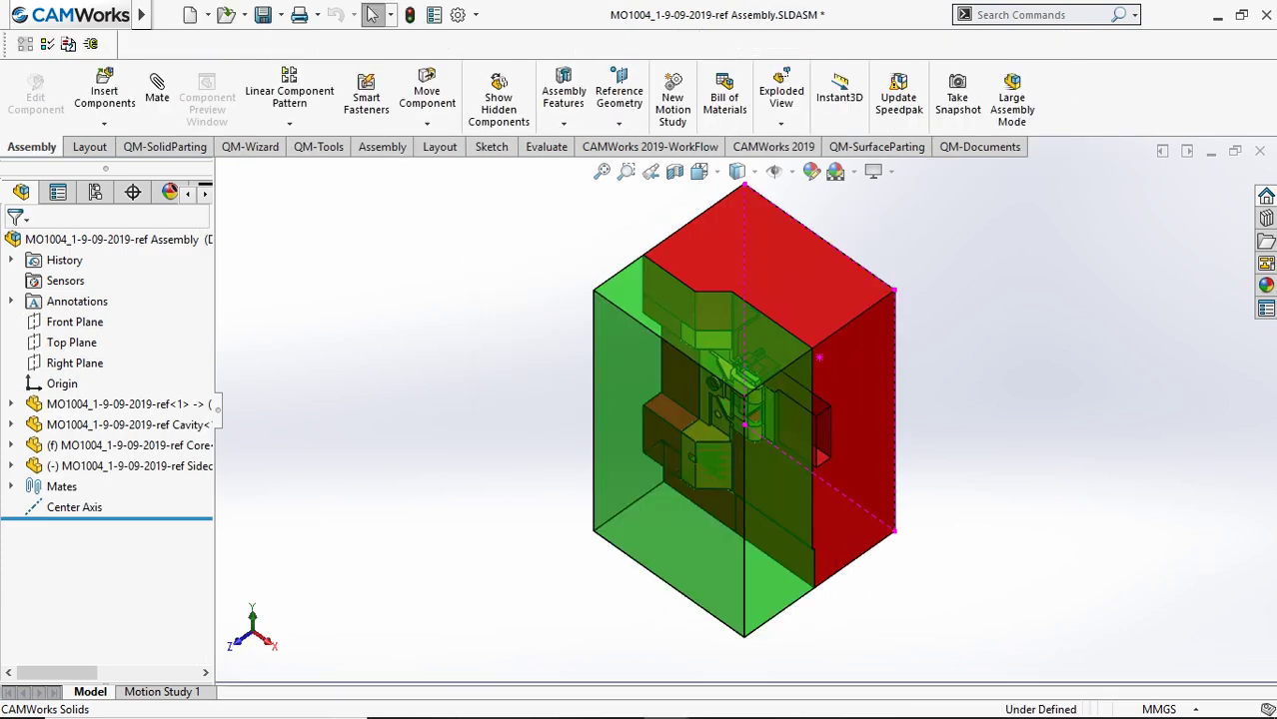
pyautogui.moveTo(668, 455); pyautogui.dragTo(840, 425, button='middle')
pyautogui.scroll(2, 743, 415)
pyautogui.moveTo(743, 416); pyautogui.dragTo(899, 329, button='middle')
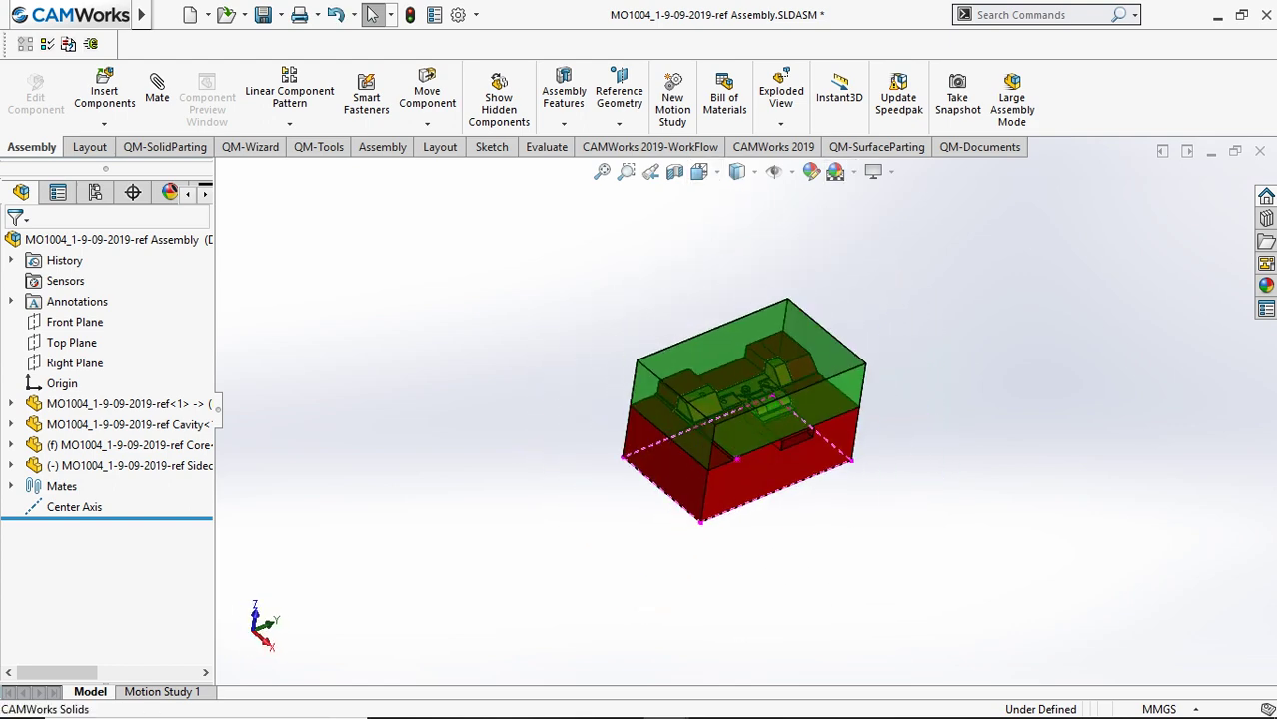
pyautogui.scroll(-3, 920, 324)
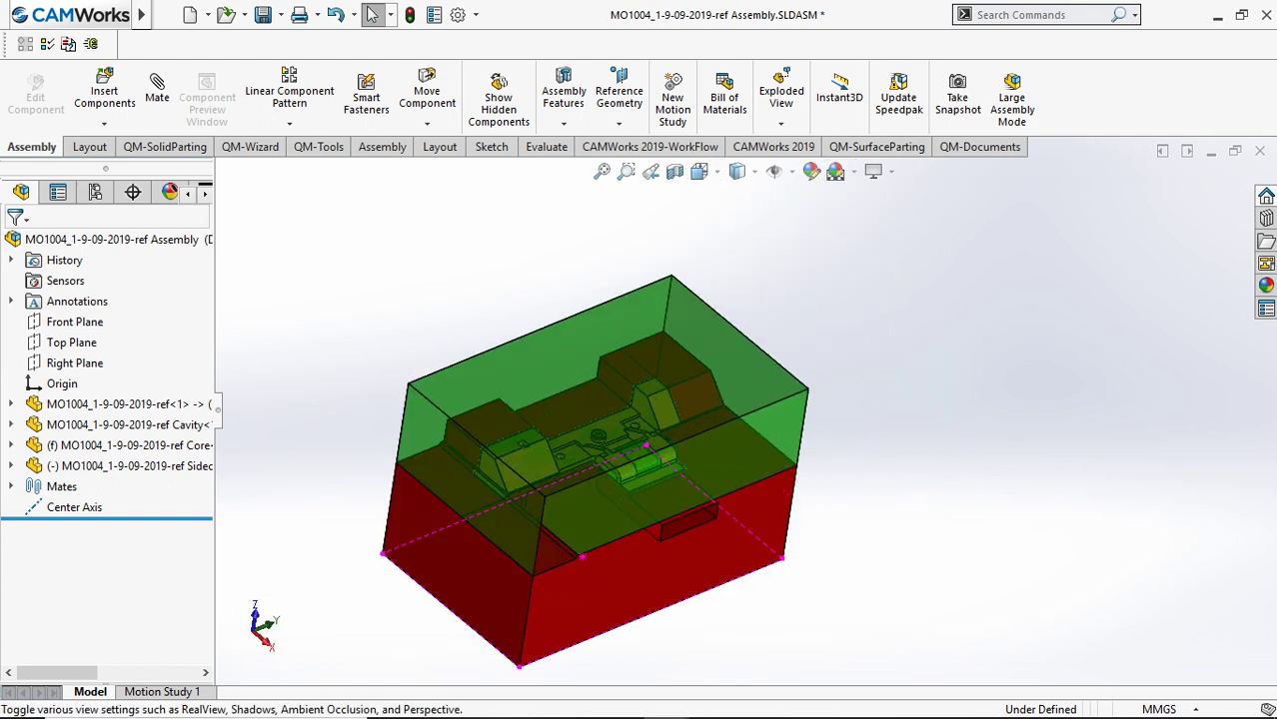
# Display the QM-Documents, QM-SolidParting, QM-SurfaceParting, QM-Tools and QM-Wizard toolbars in the assembly.
pyautogui.rightClick(1082, 116)
pyautogui.click(1036, 162)
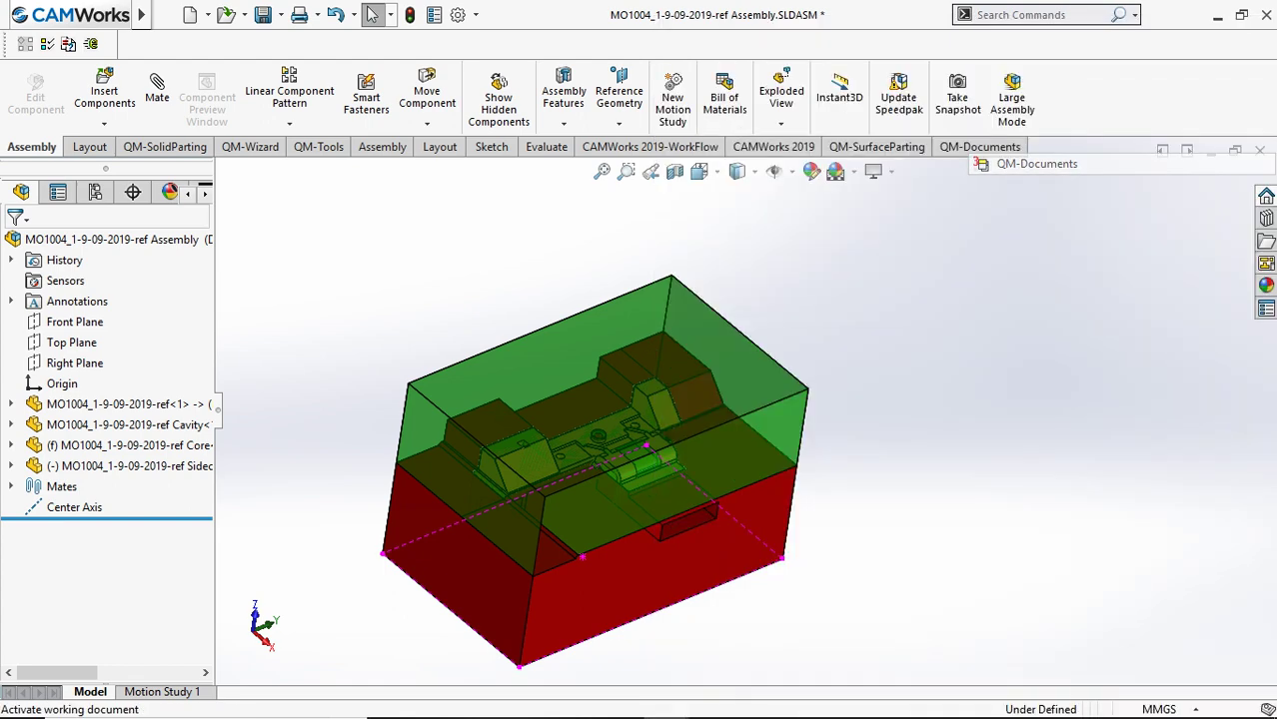
pyautogui.rightClick(1036, 145)
pyautogui.click(1037, 186)
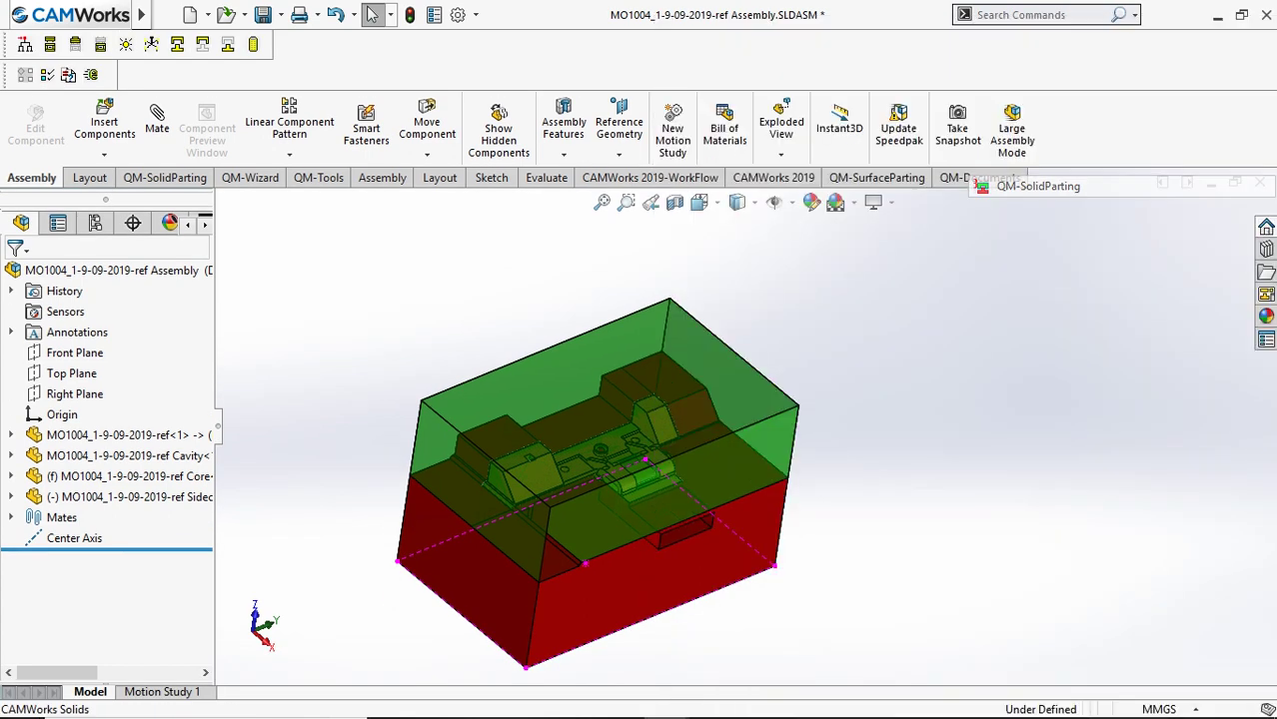
pyautogui.rightClick(1037, 160)
pyautogui.click(1044, 208)
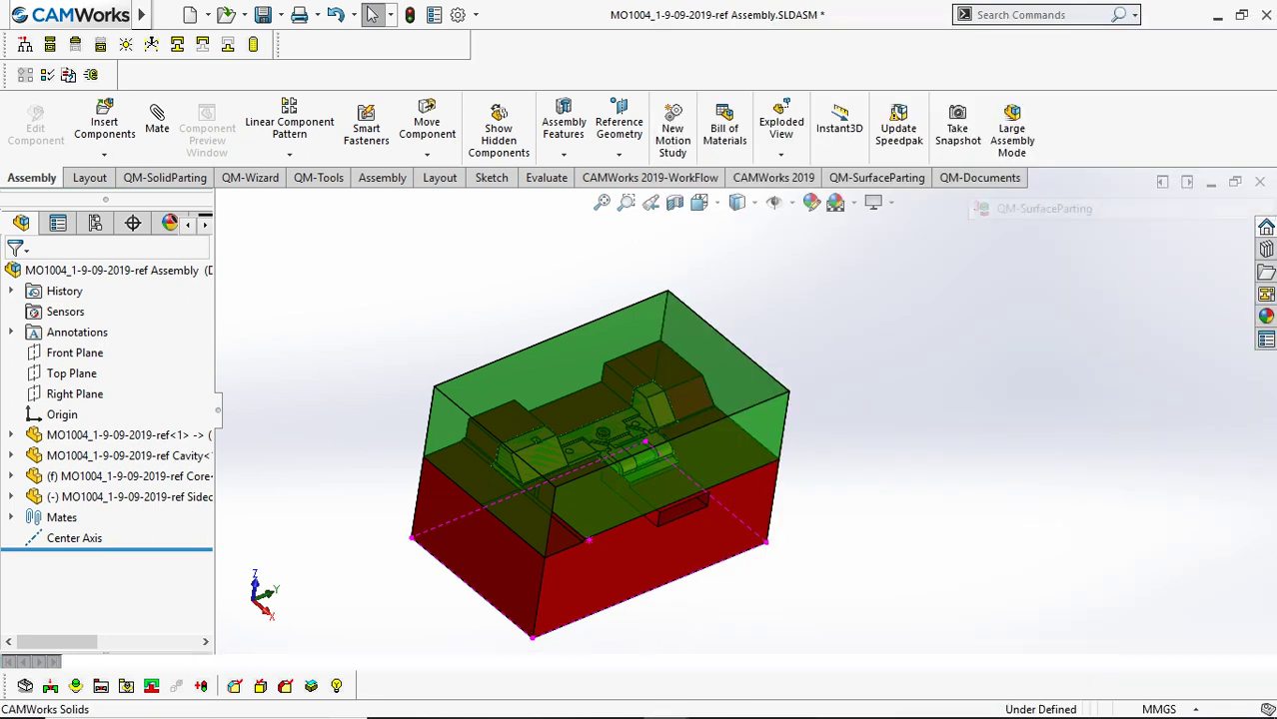
pyautogui.rightClick(1089, 155)
pyautogui.click(1044, 231)
pyautogui.rightClick(1089, 155)
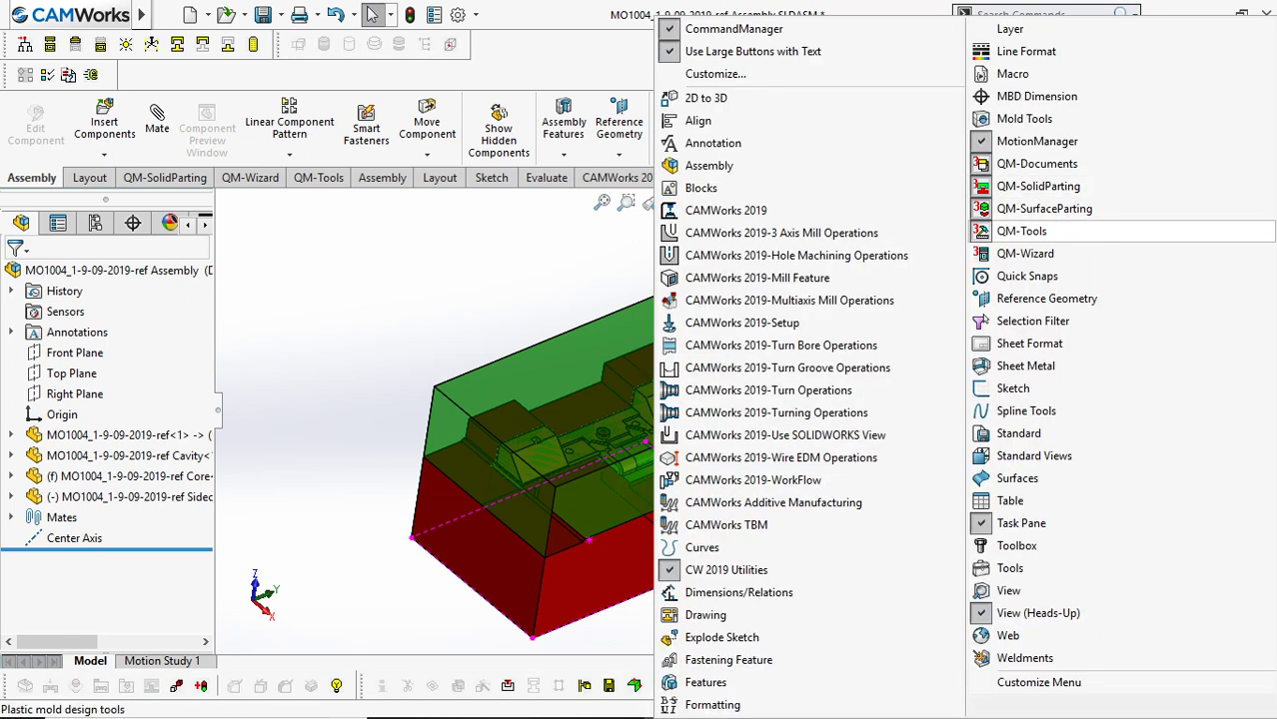
pyautogui.click(1044, 253)
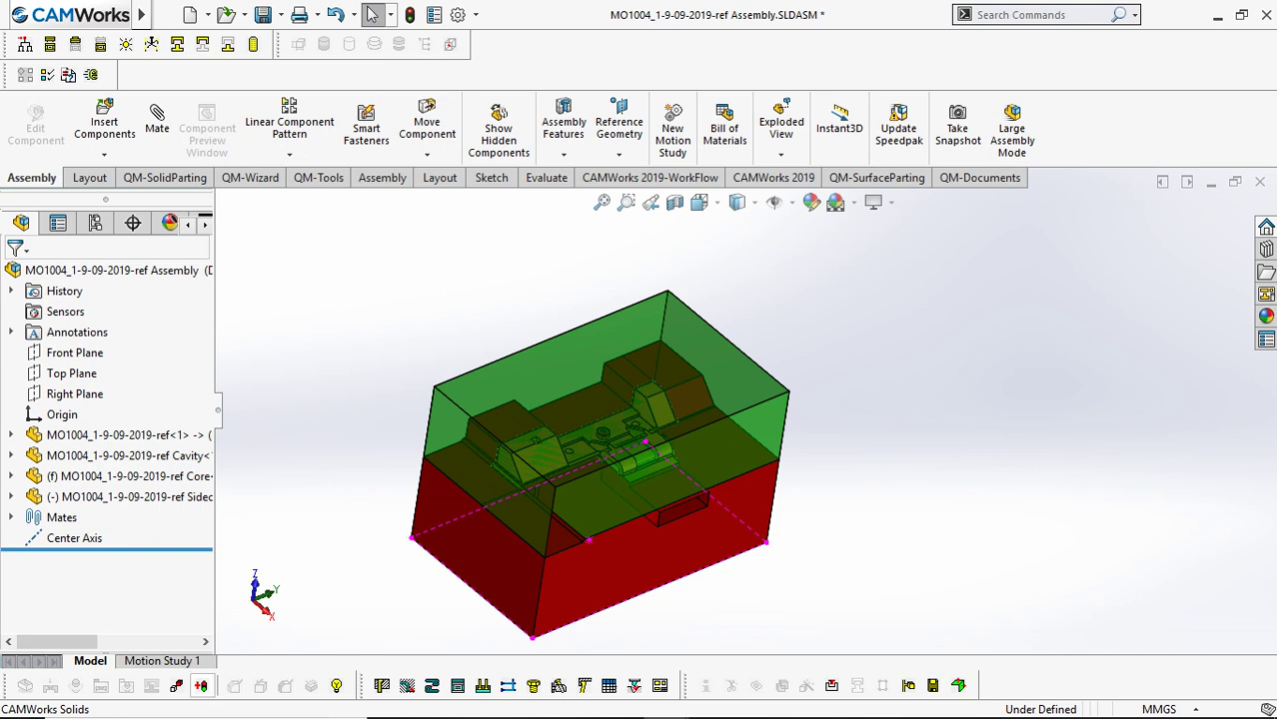
# Paste the three cavity patch bodies from the reference part into the cavity block with Paste Body.
pyautogui.moveTo(649, 480); pyautogui.dragTo(617, 462, button='middle')
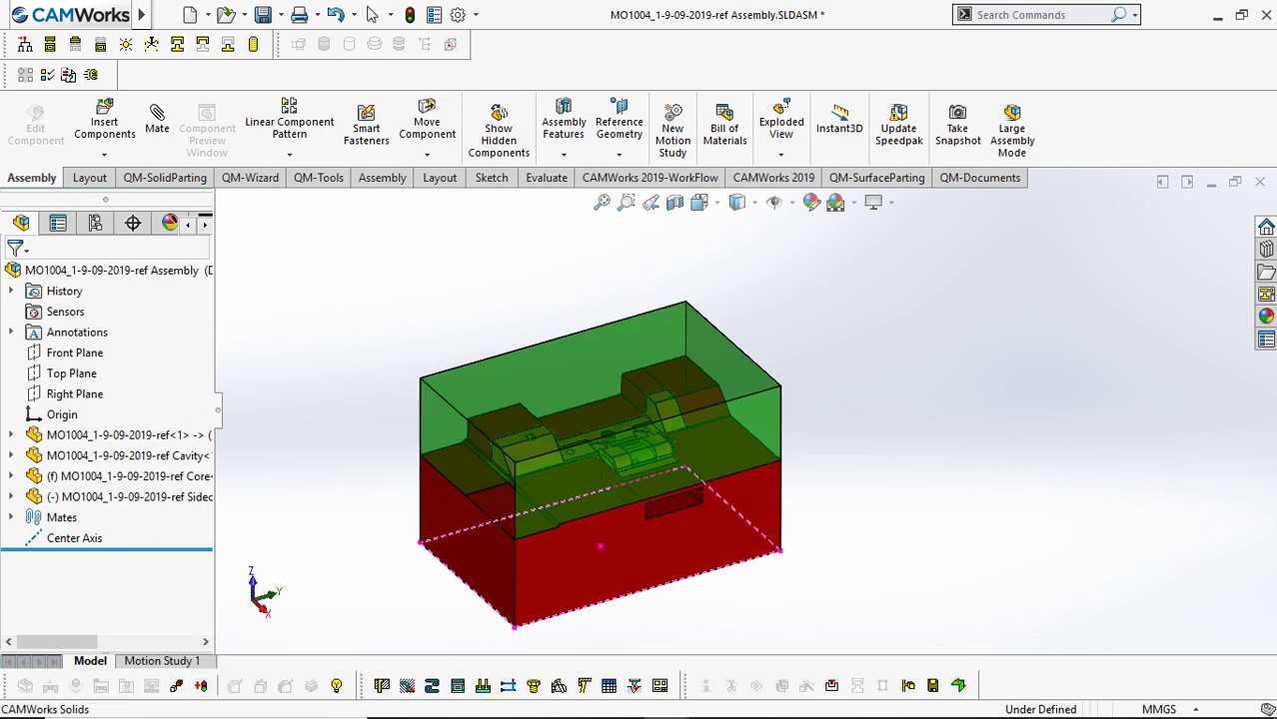
pyautogui.scroll(2, 724, 421)
pyautogui.scroll(-2, 491, 480)
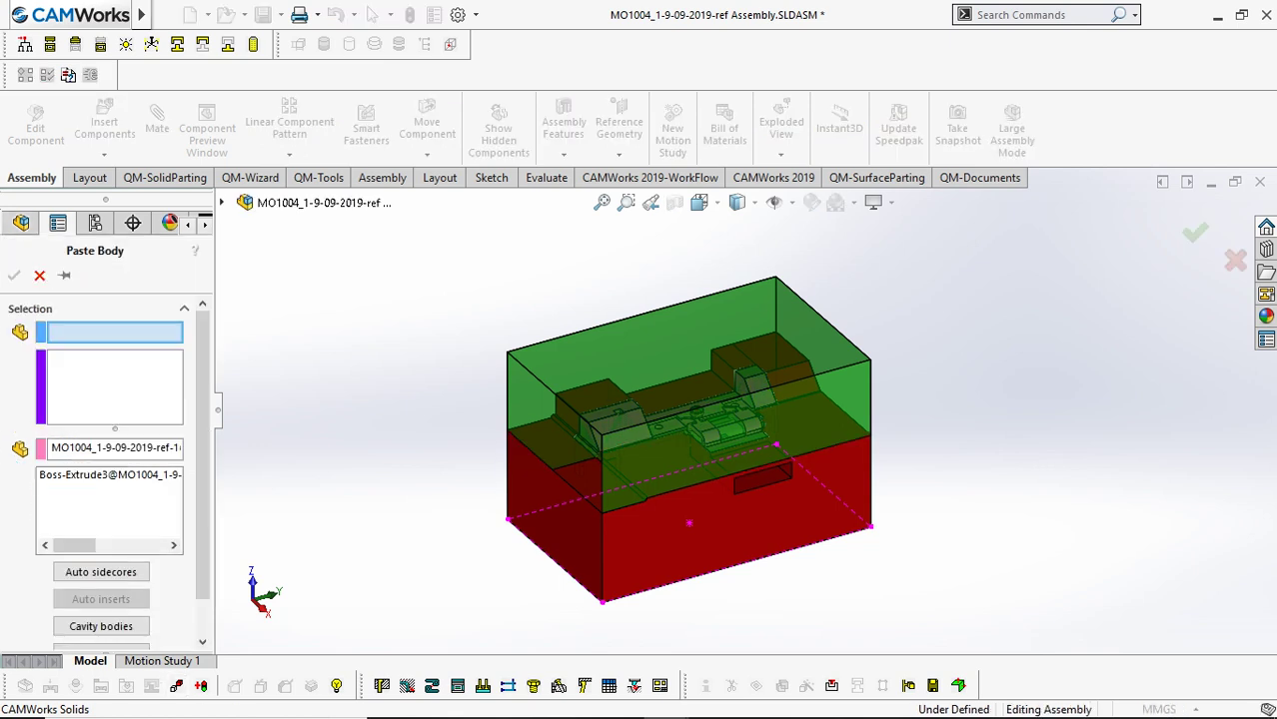
pyautogui.click(101, 626)
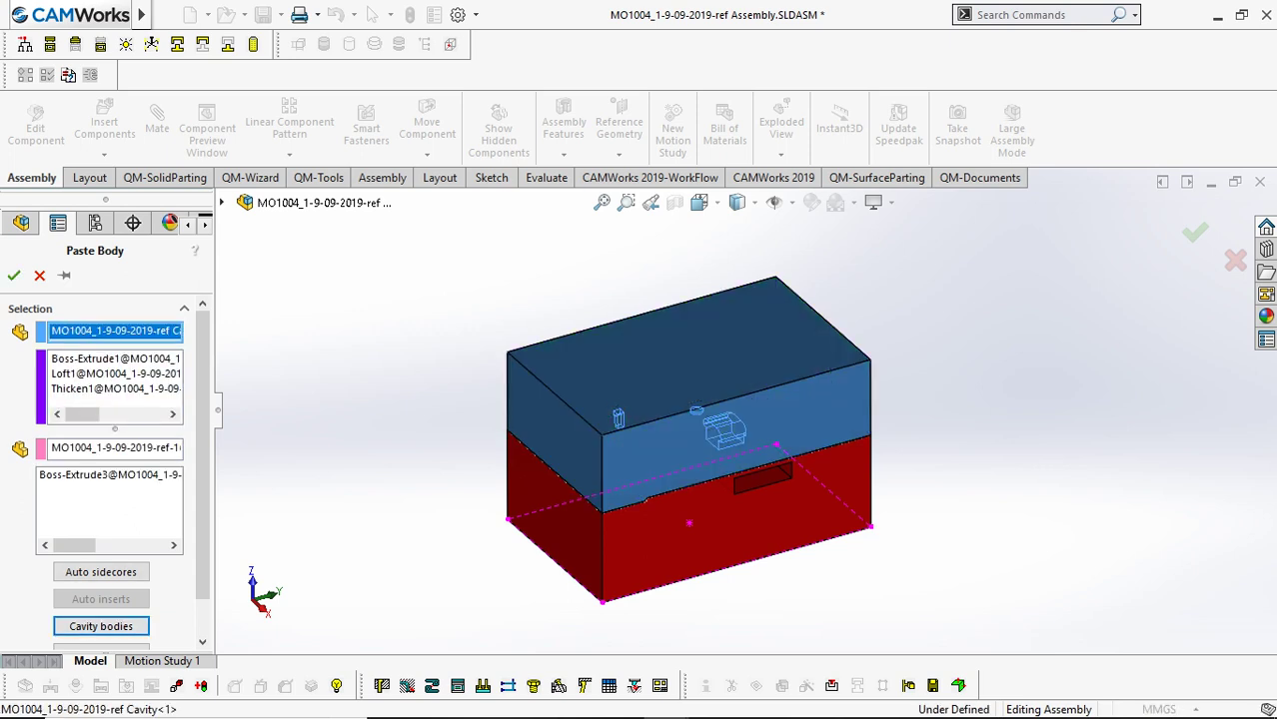
pyautogui.click(14, 276)
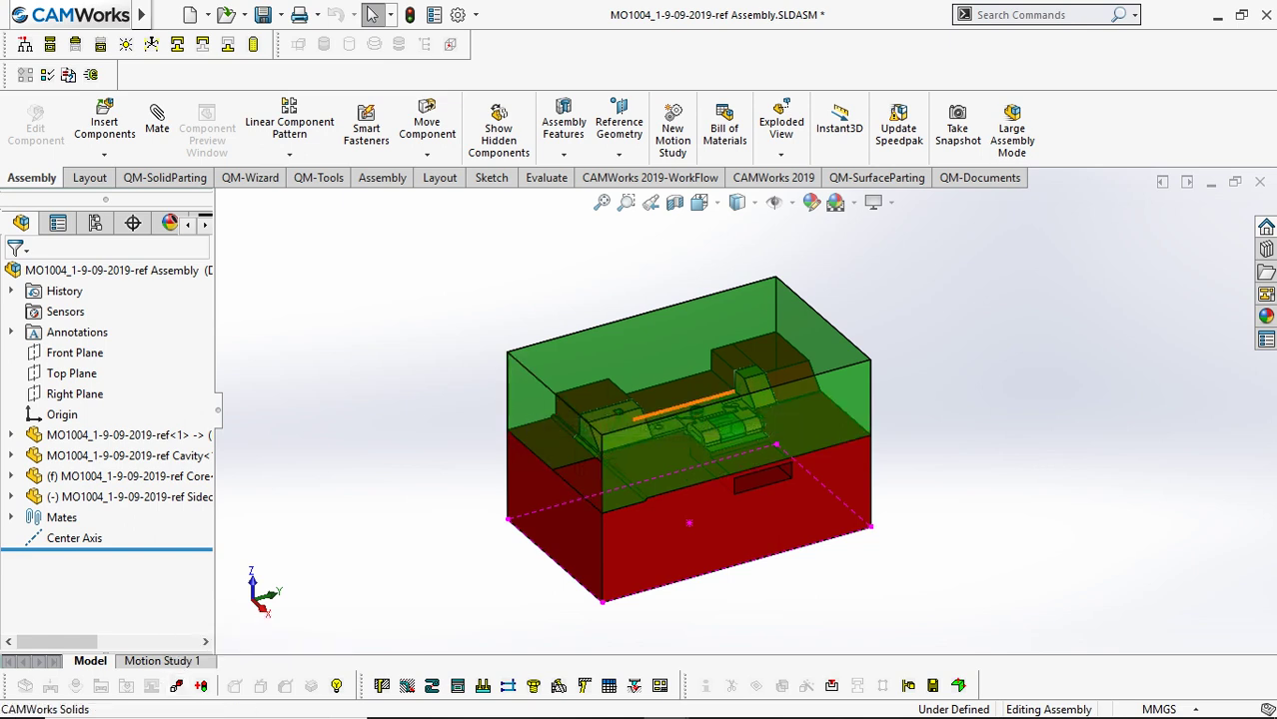
# Paste the core patch body from the reference part into the core block with Paste Body, kept associated.
pyautogui.click(177, 686)
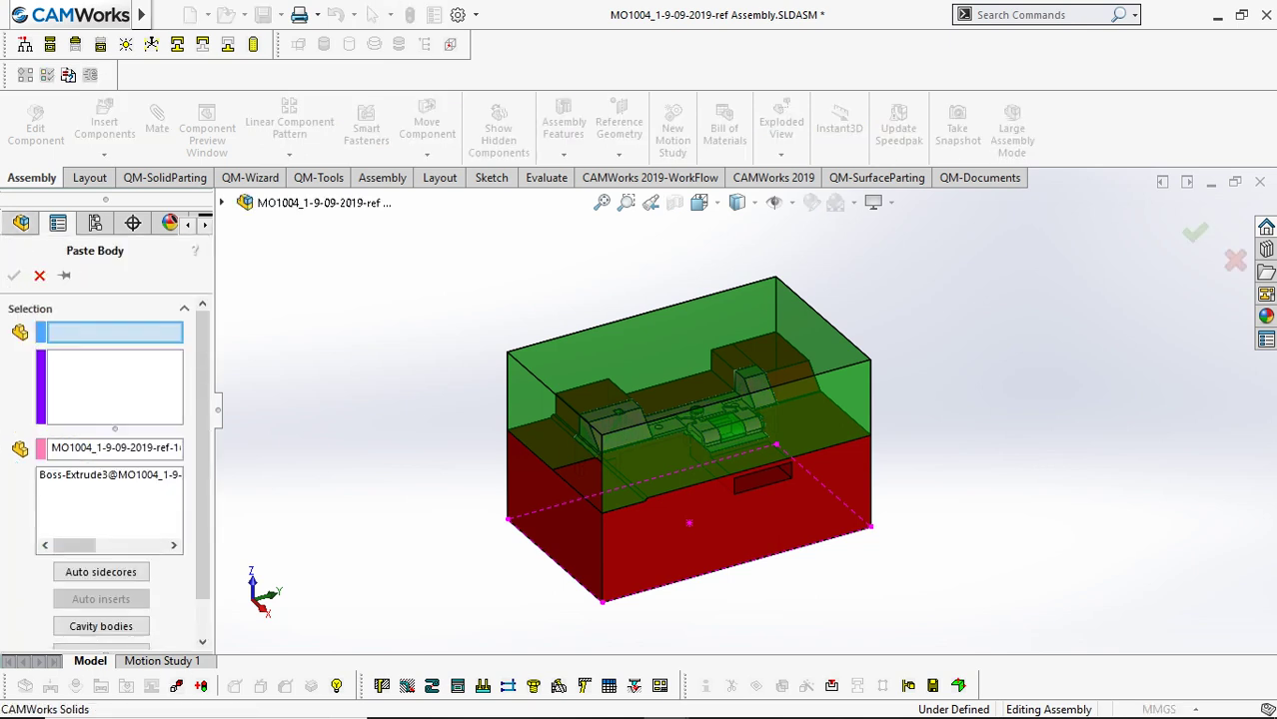
pyautogui.scroll(-1, 110, 512)
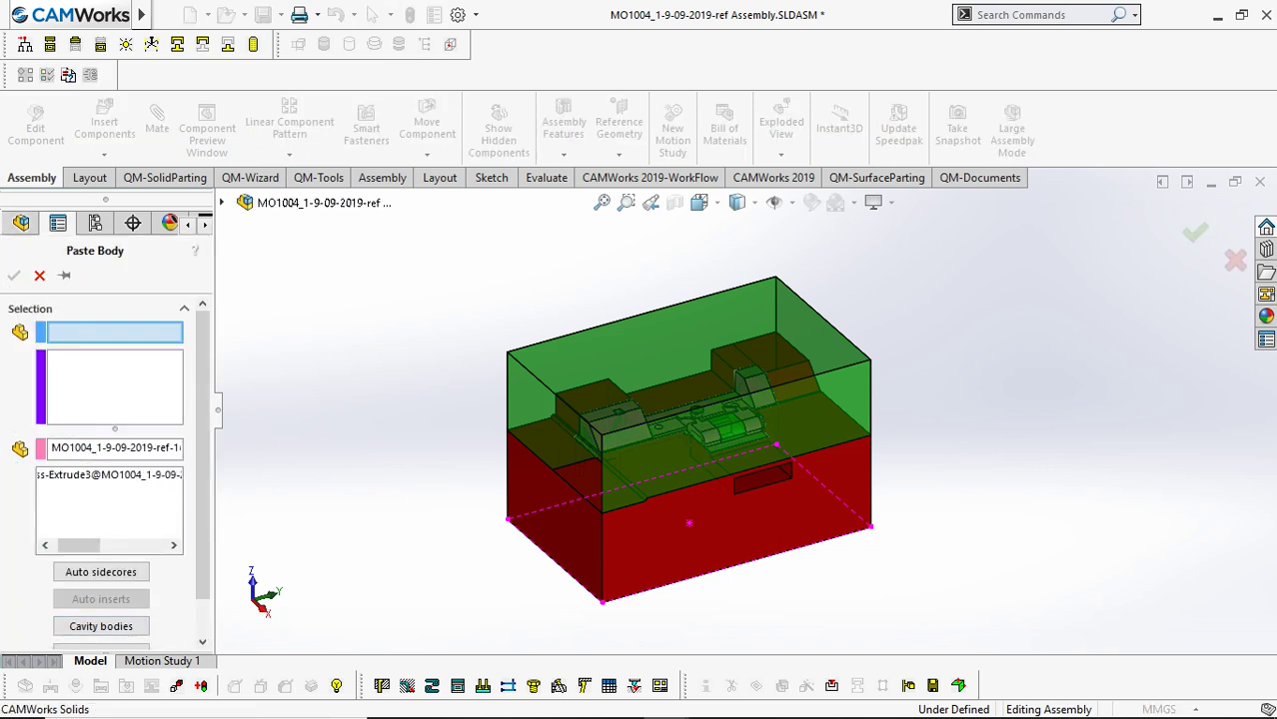
pyautogui.moveTo(203, 454); pyautogui.dragTo(203, 495)
pyautogui.click(101, 611)
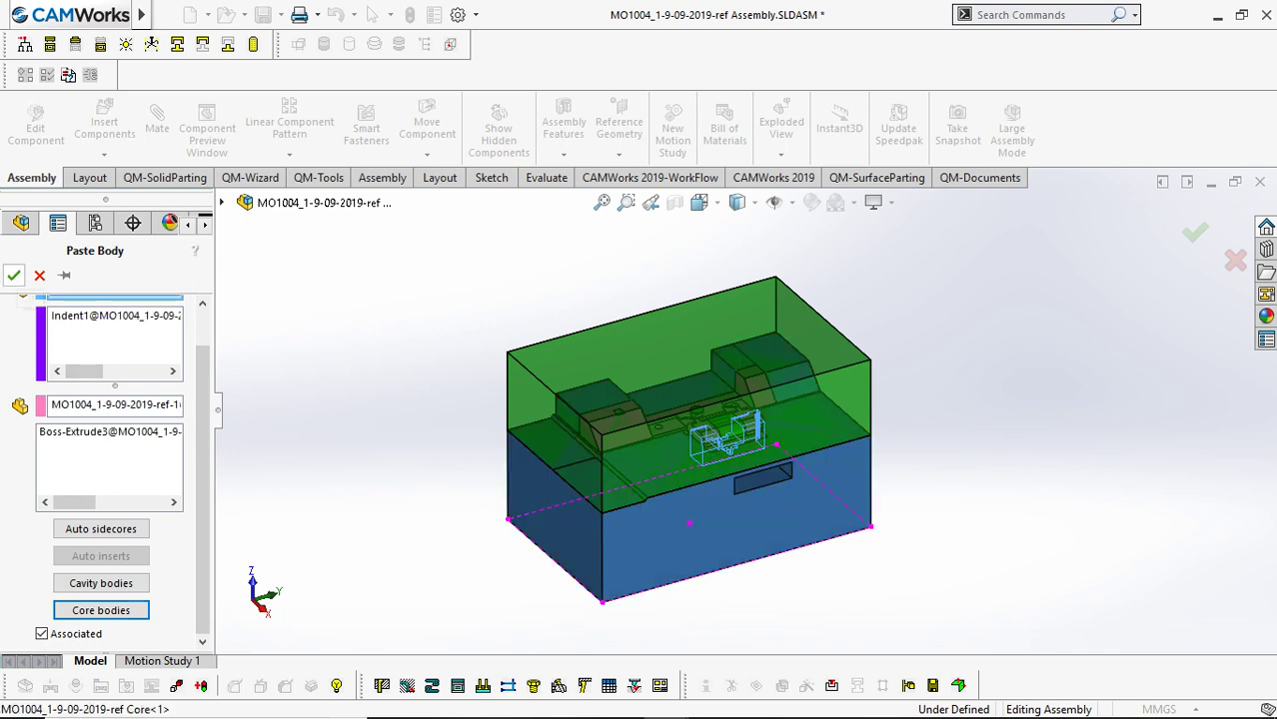
pyautogui.click(14, 276)
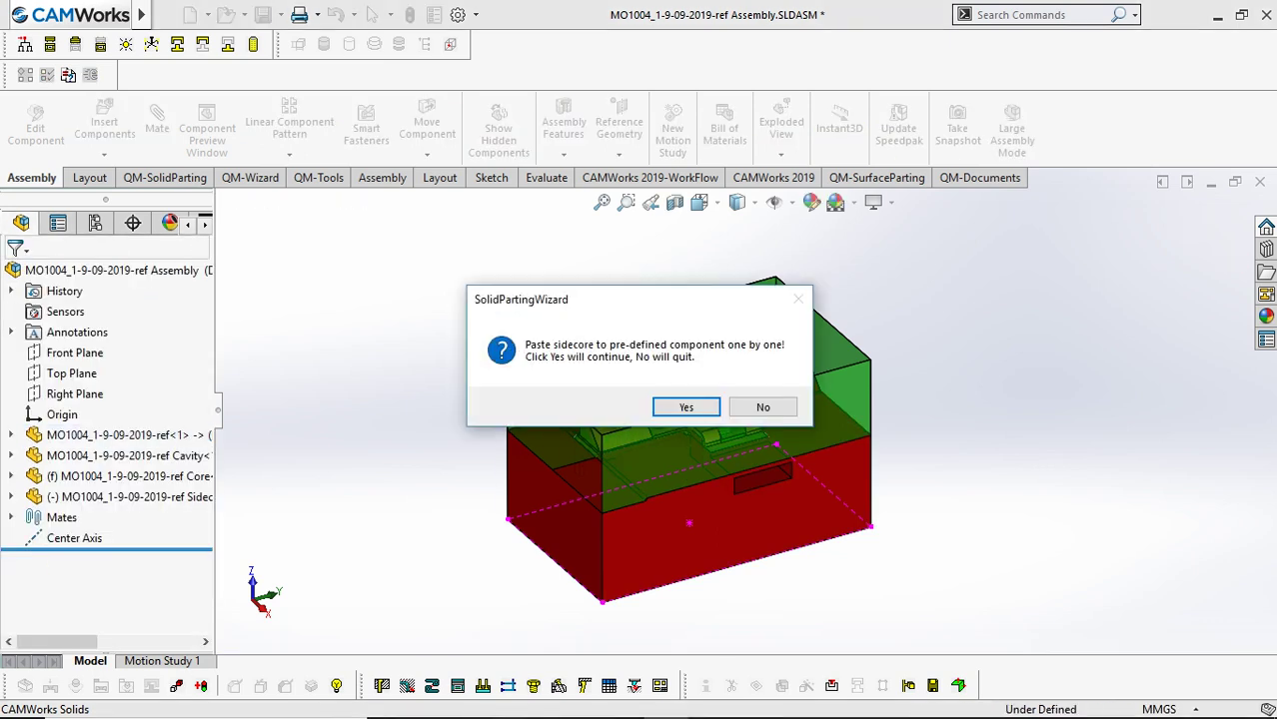
# Paste the sidecore body into its predefined sidecore component and inspect it in the core block.
pyautogui.press('Return')
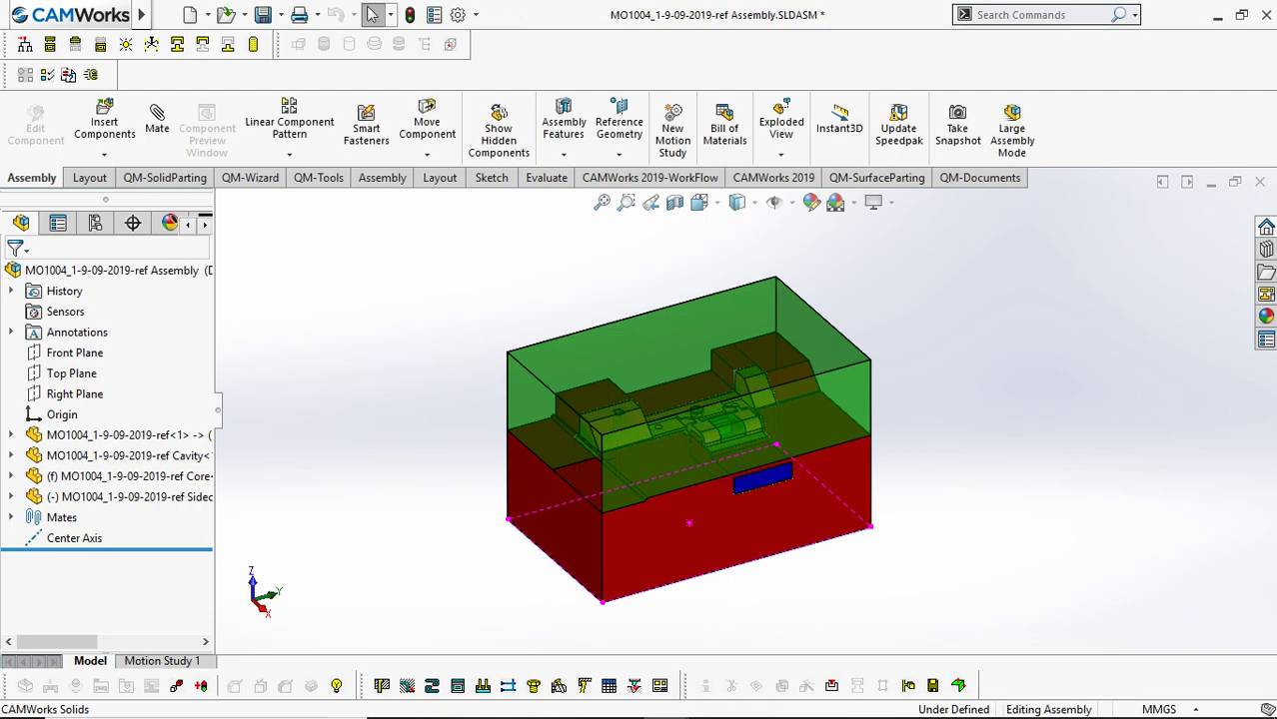
pyautogui.scroll(8, 694, 521)
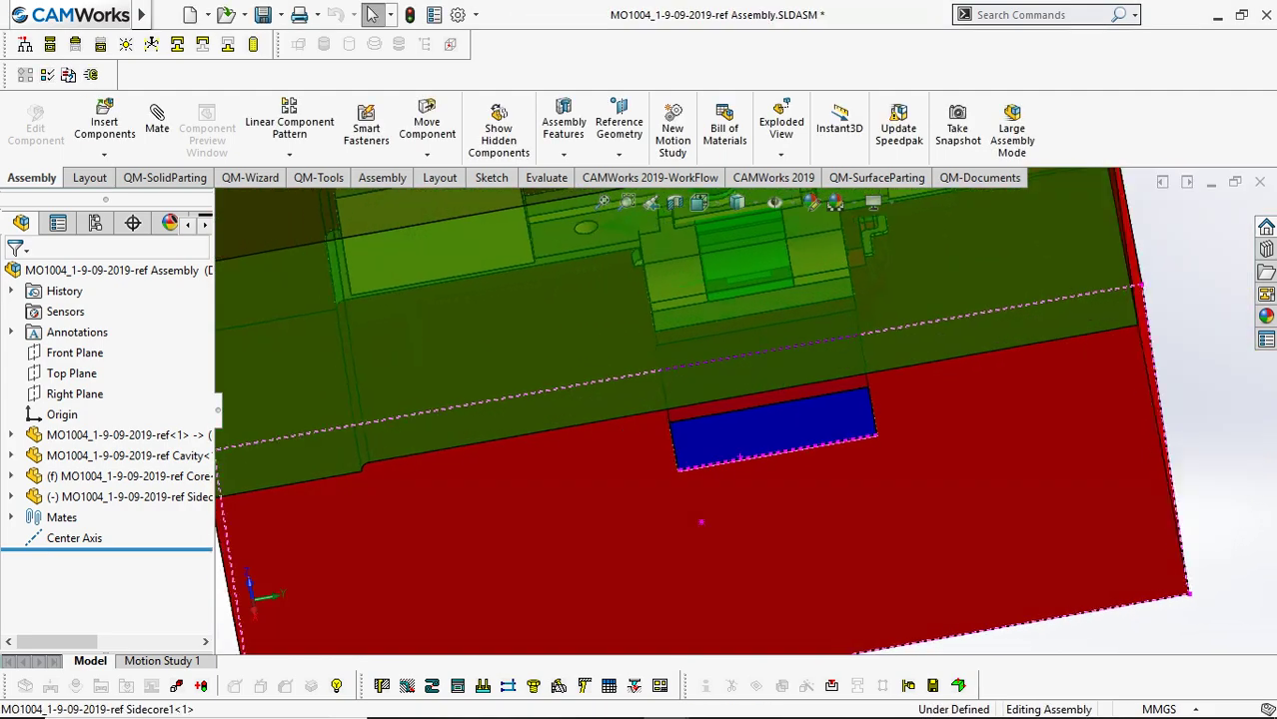
pyautogui.moveTo(705, 461); pyautogui.dragTo(743, 411, button='middle')
pyautogui.scroll(4, 742, 412)
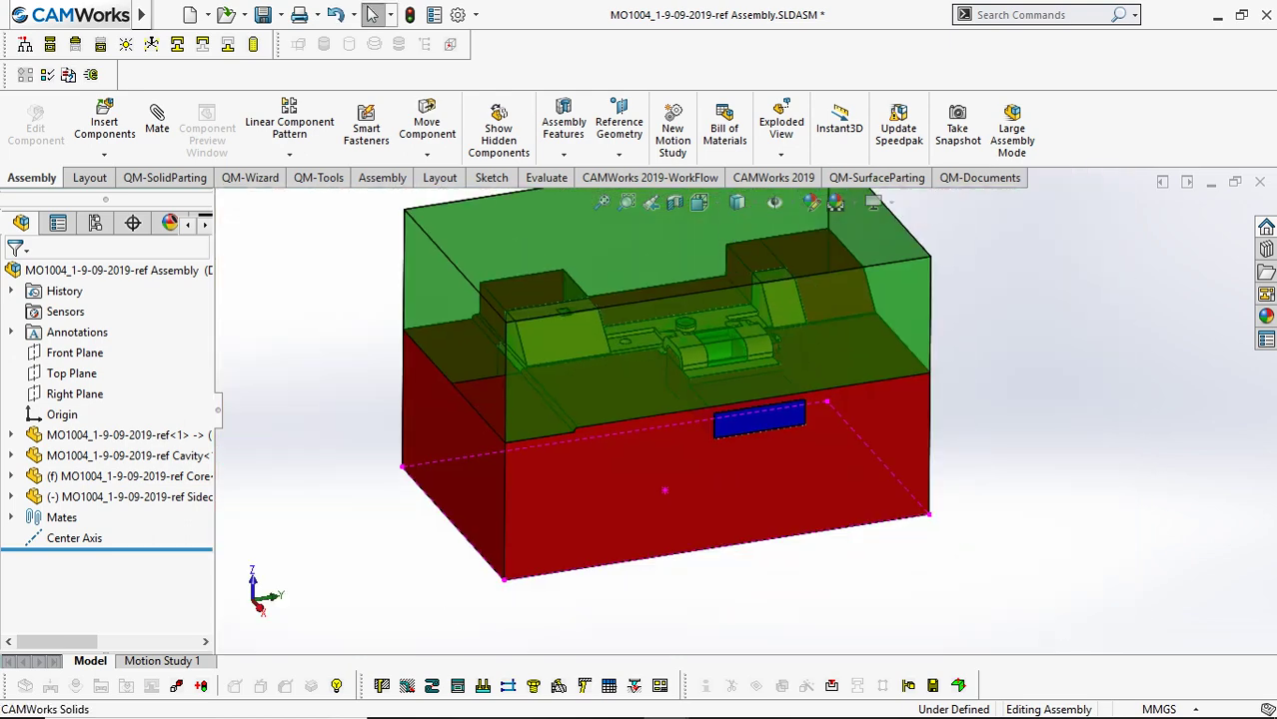
# Open the working cavity part MO1004_1-9-09-2019-ref Cavity from the assembly in its own window.
pyautogui.click(420, 278)
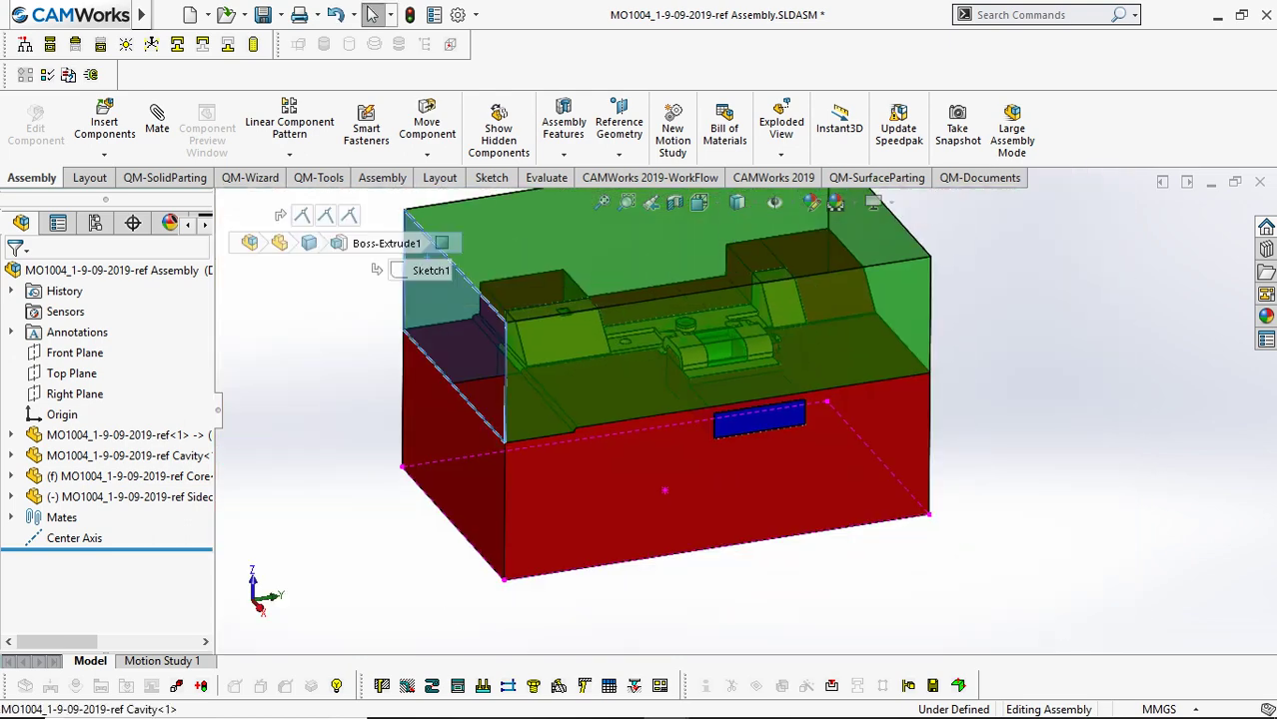
pyautogui.rightClick(415, 300)
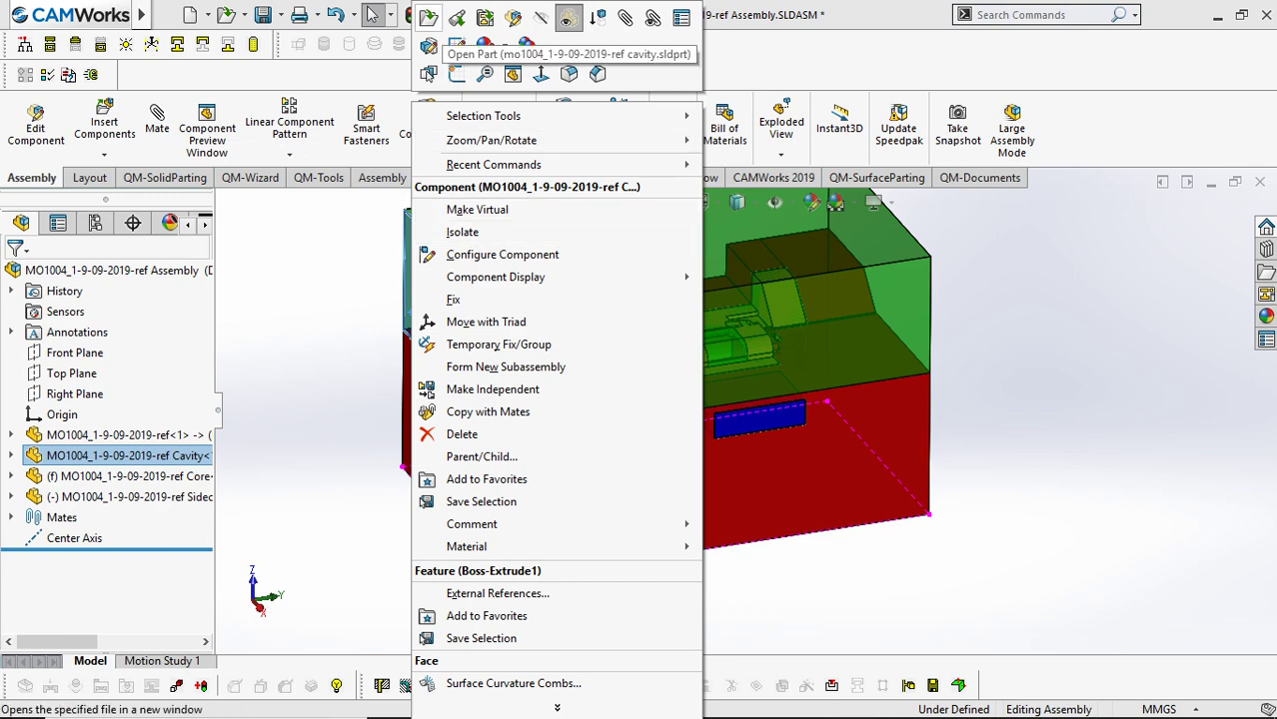
pyautogui.click(427, 18)
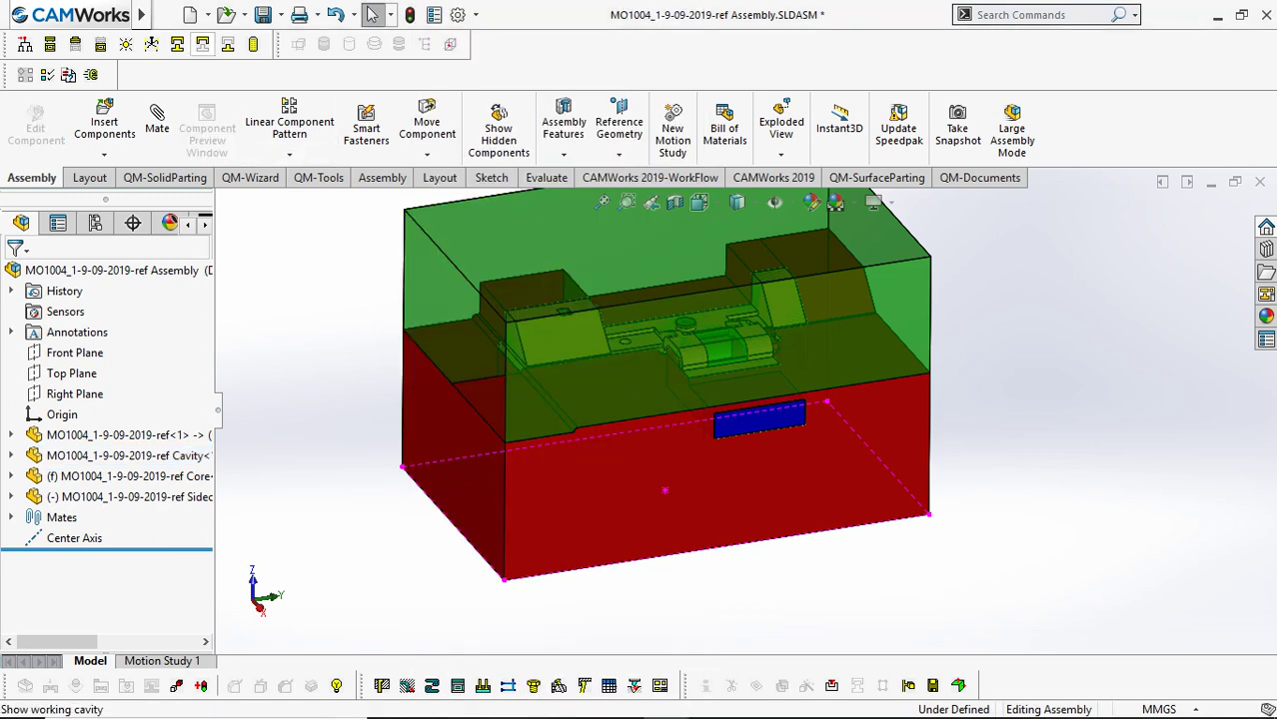
pyautogui.click(203, 44)
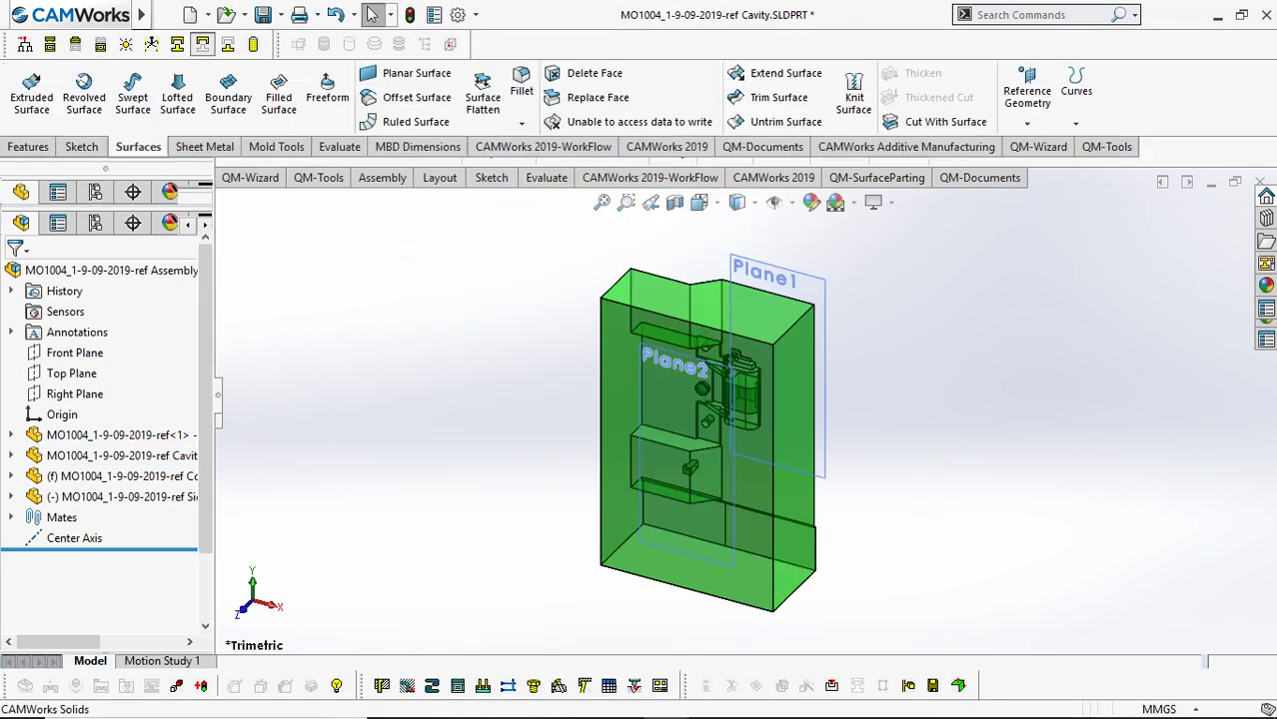
# Combine the cavity part's solid bodies SurfaceCut1, Thicken1, Thicken2 and Thicken3 into one body using the Add operation.
pyautogui.scroll(2, 736, 370)
pyautogui.moveTo(736, 370); pyautogui.dragTo(639, 429, button='middle')
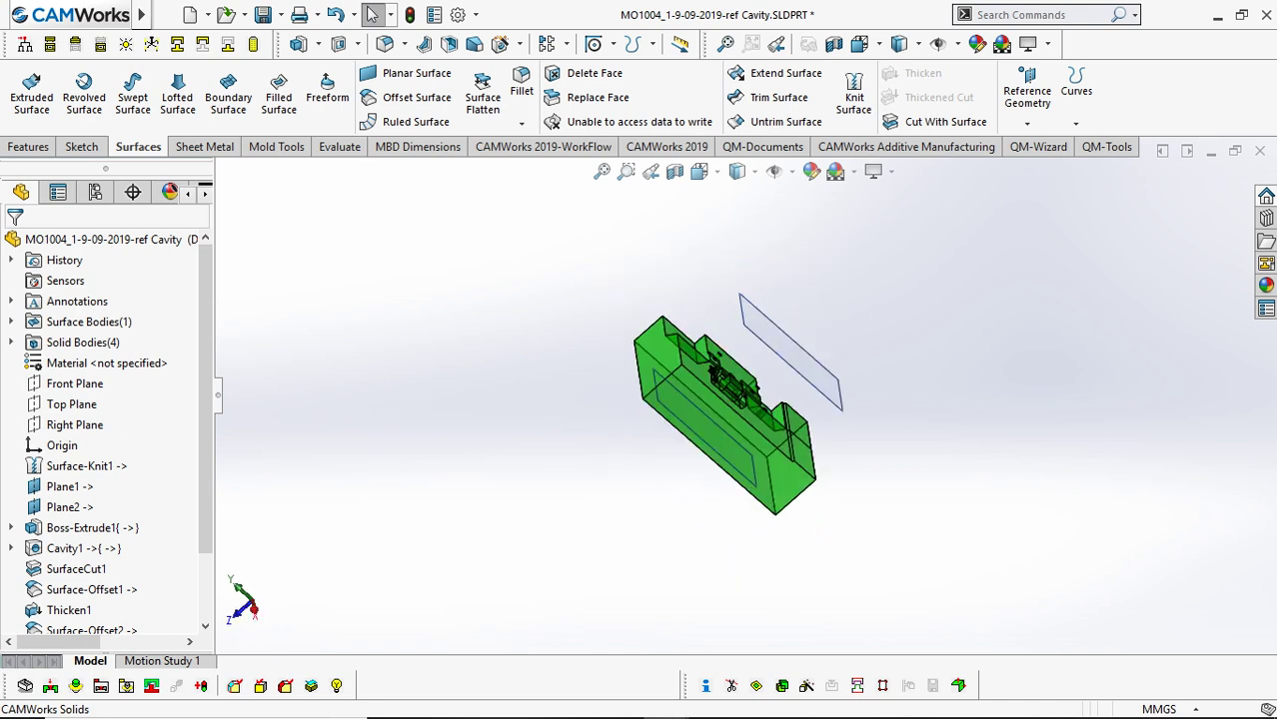
pyautogui.moveTo(760, 410); pyautogui.dragTo(630, 375, button='middle')
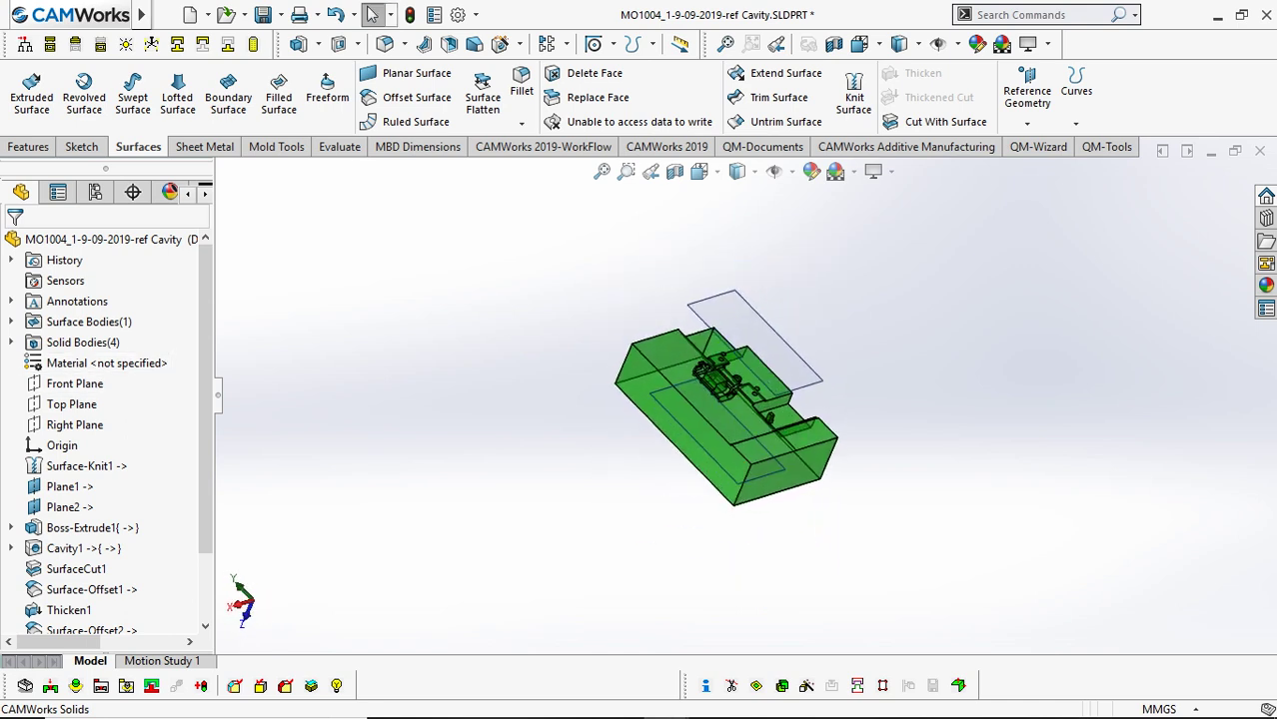
pyautogui.click(11, 342)
pyautogui.click(97, 363)
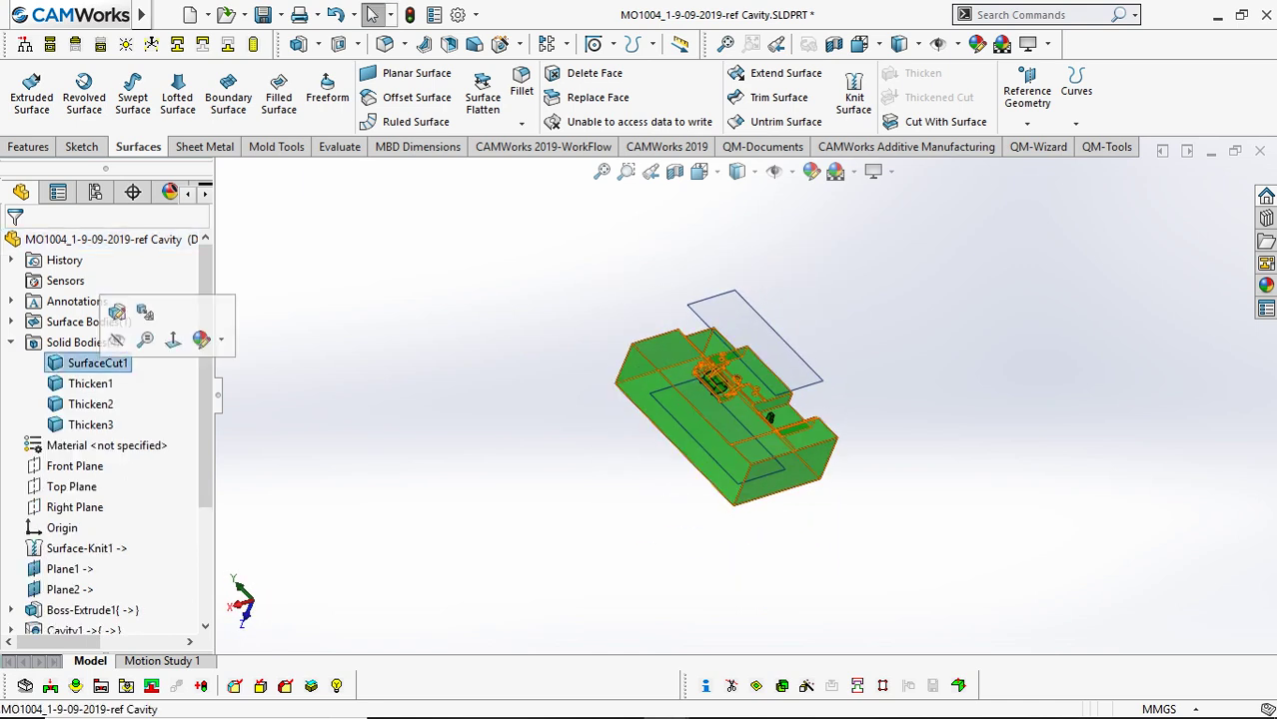
pyautogui.keyDown('shift'); pyautogui.click(89, 425); pyautogui.keyUp('shift')
pyautogui.scroll(-5, 767, 428)
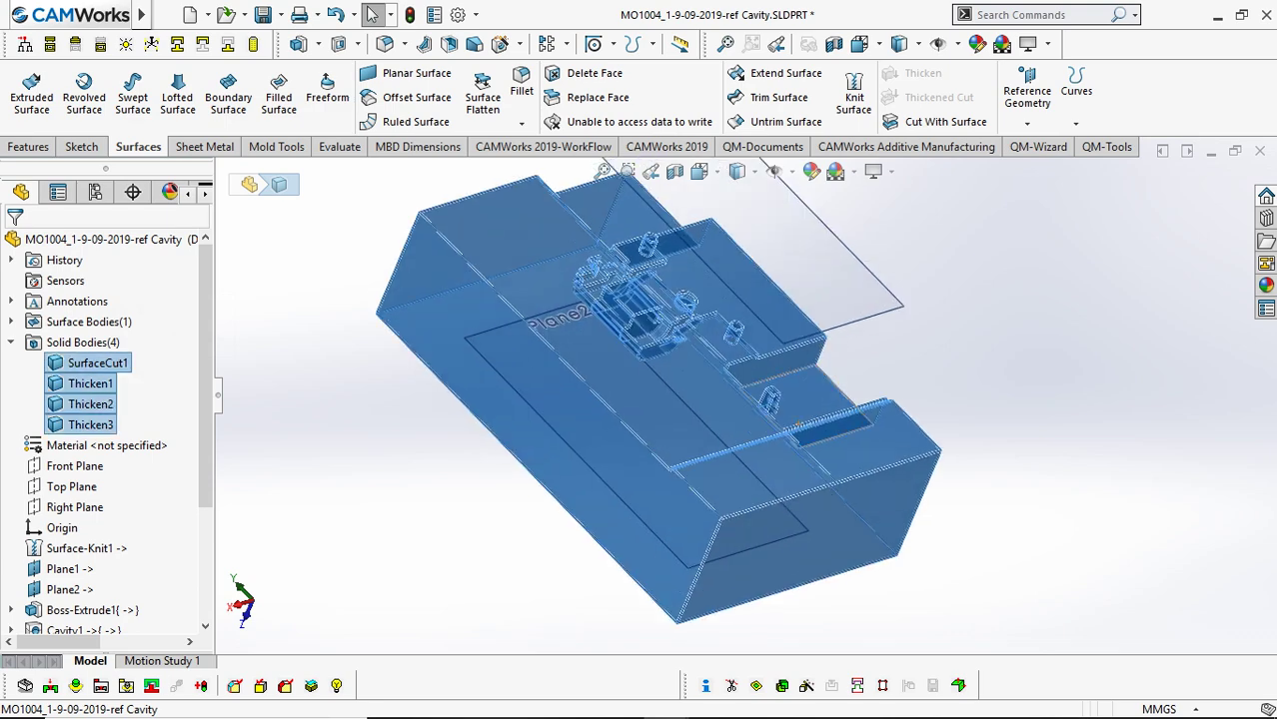
pyautogui.moveTo(699, 455); pyautogui.dragTo(706, 351, button='middle')
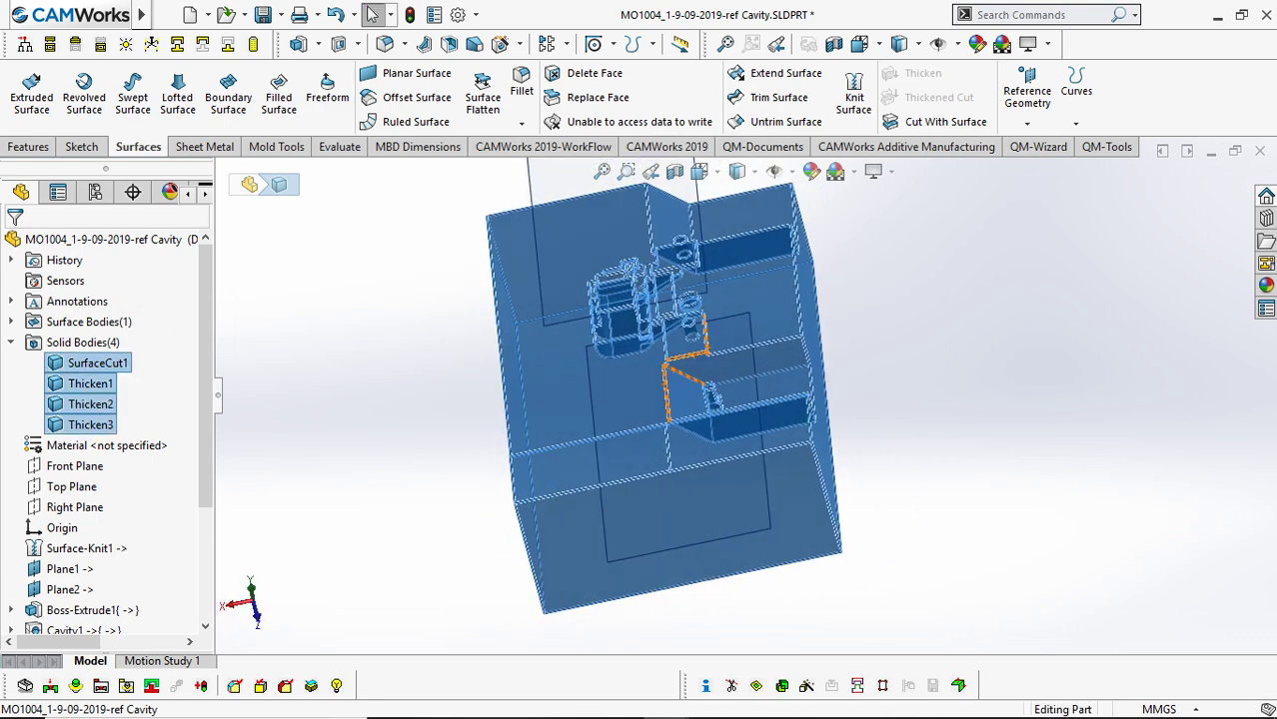
pyautogui.rightClick(74, 409)
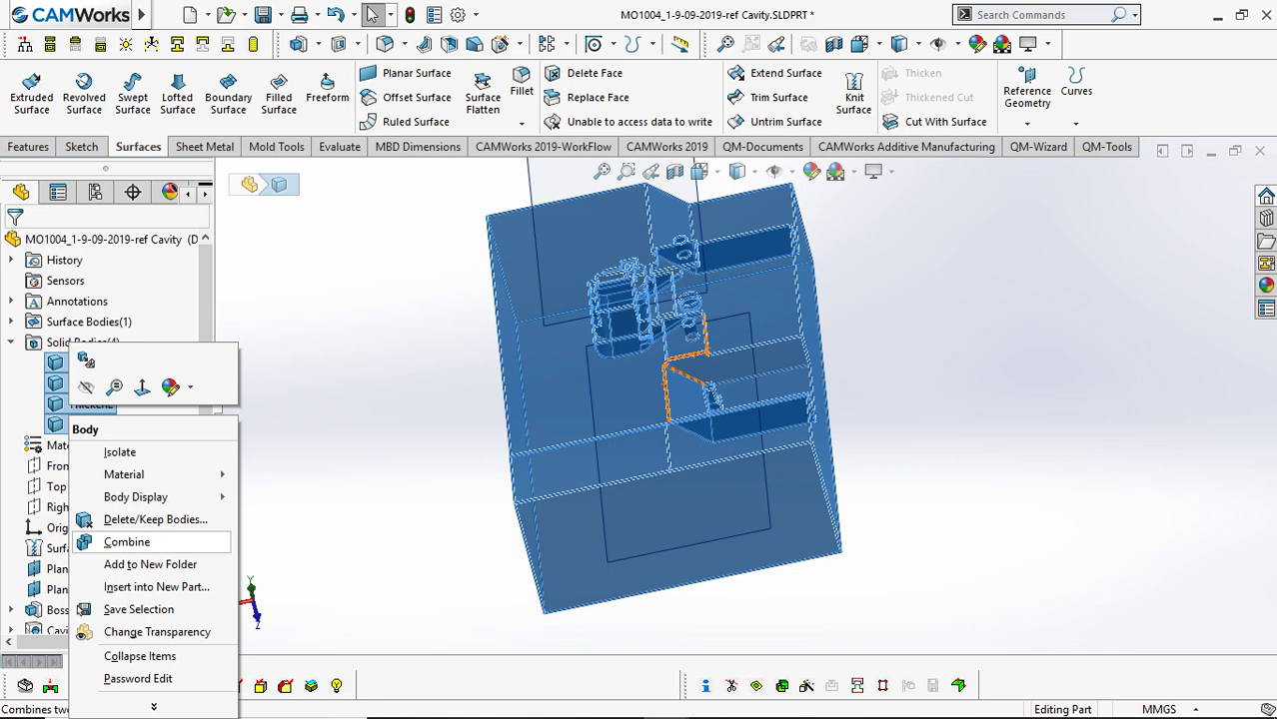
pyautogui.click(128, 541)
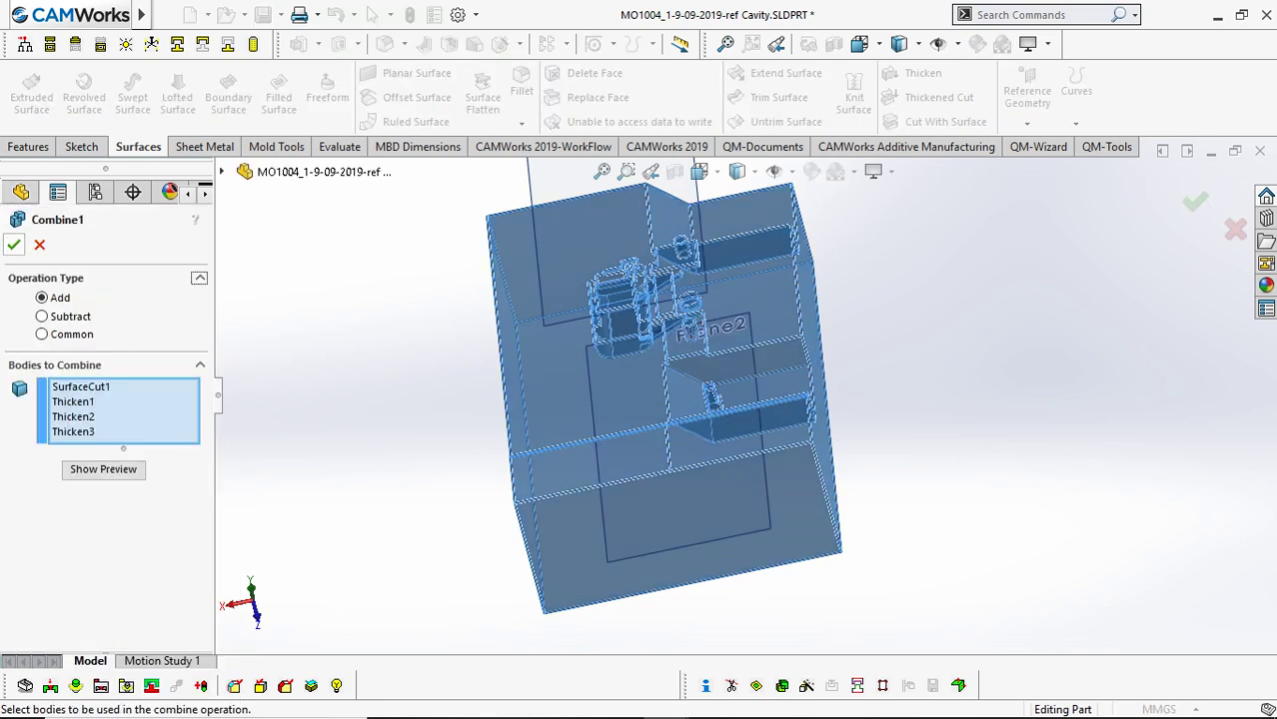
pyautogui.click(14, 245)
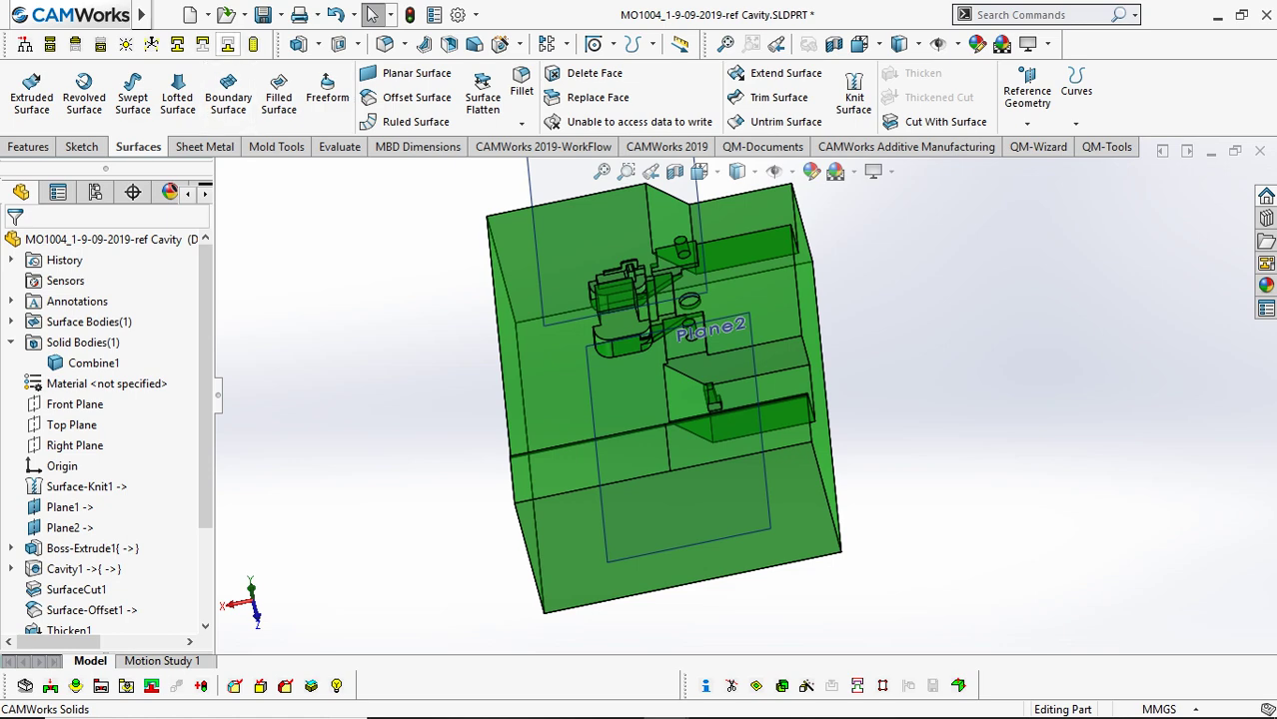
# Show the working core part and combine its solid bodies SurfaceCut1 and Thicken1 using the Add operation.
pyautogui.click(228, 44)
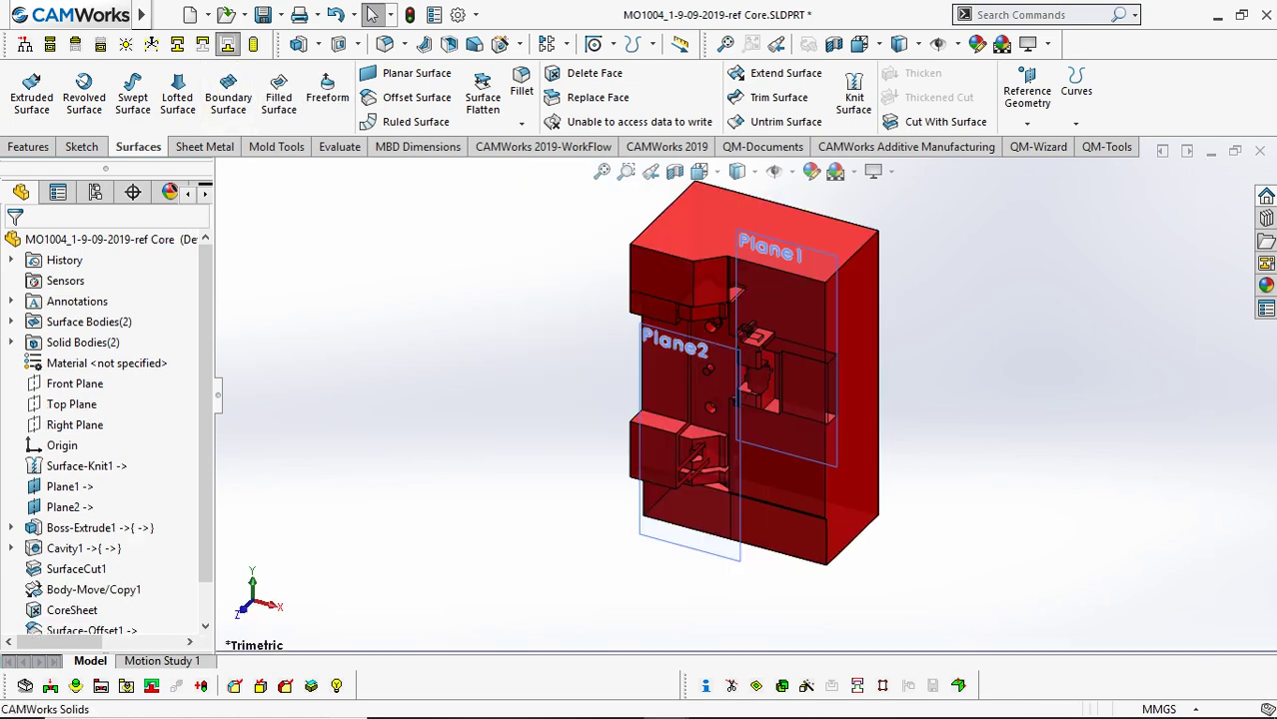
pyautogui.click(11, 342)
pyautogui.click(80, 384)
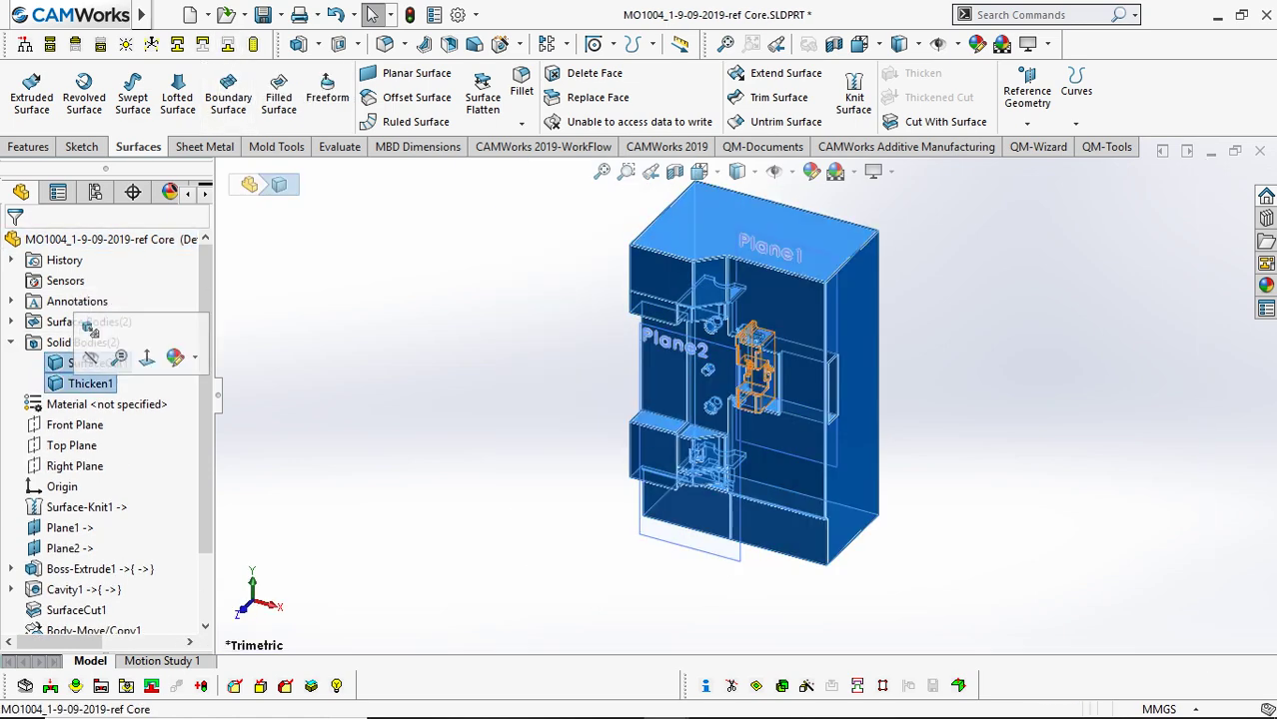
pyautogui.rightClick(78, 385)
pyautogui.click(131, 512)
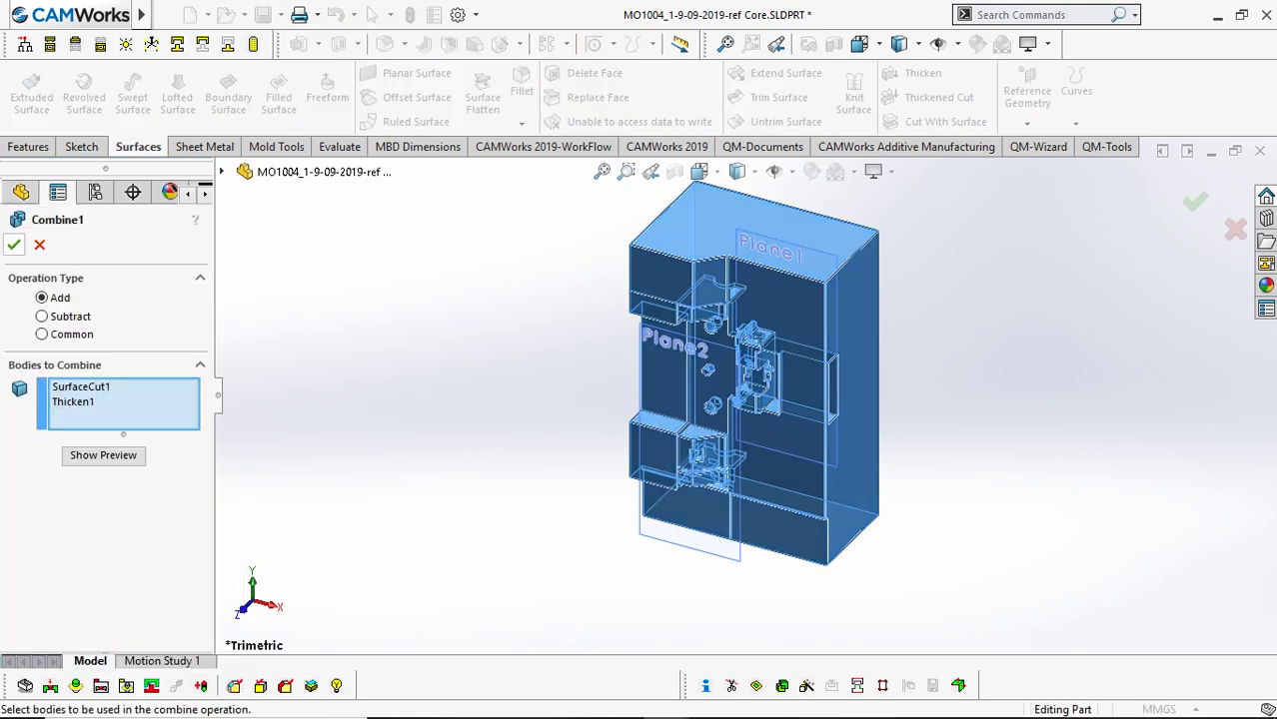
pyautogui.click(14, 244)
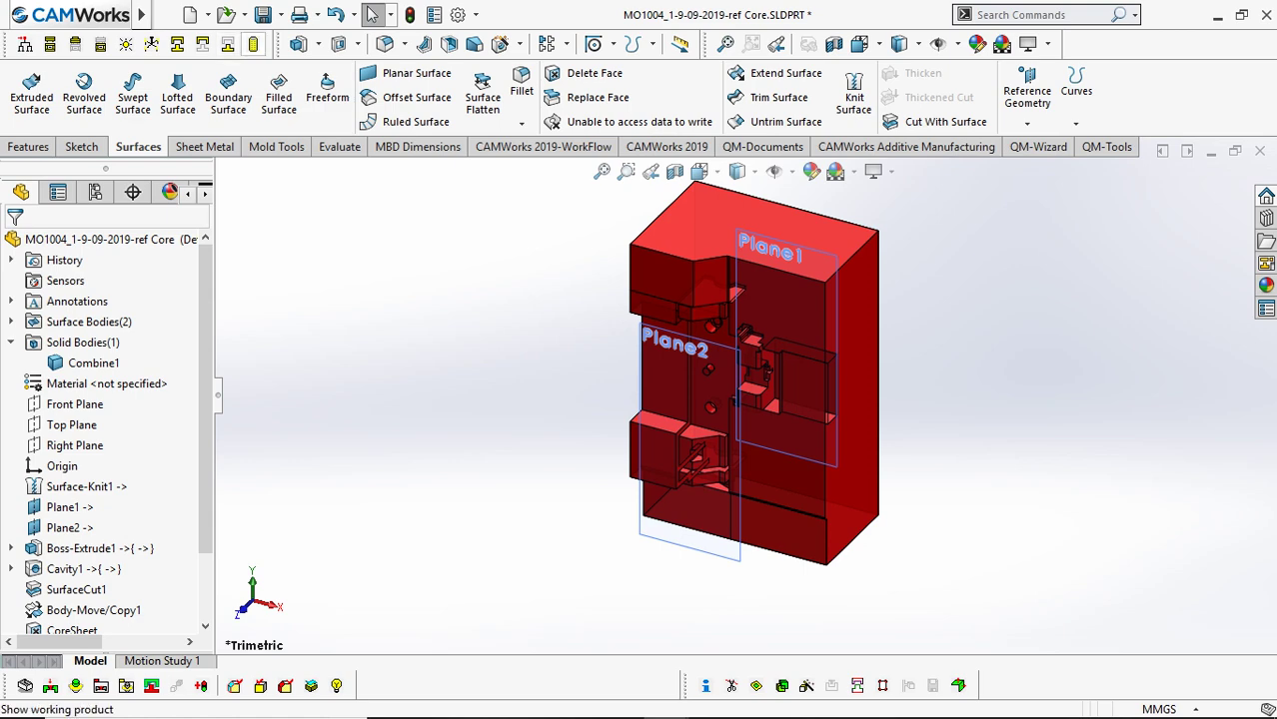
# Show the working product part MO1004_1-9-09-2019-ref and examine it from another angle.
pyautogui.click(254, 43)
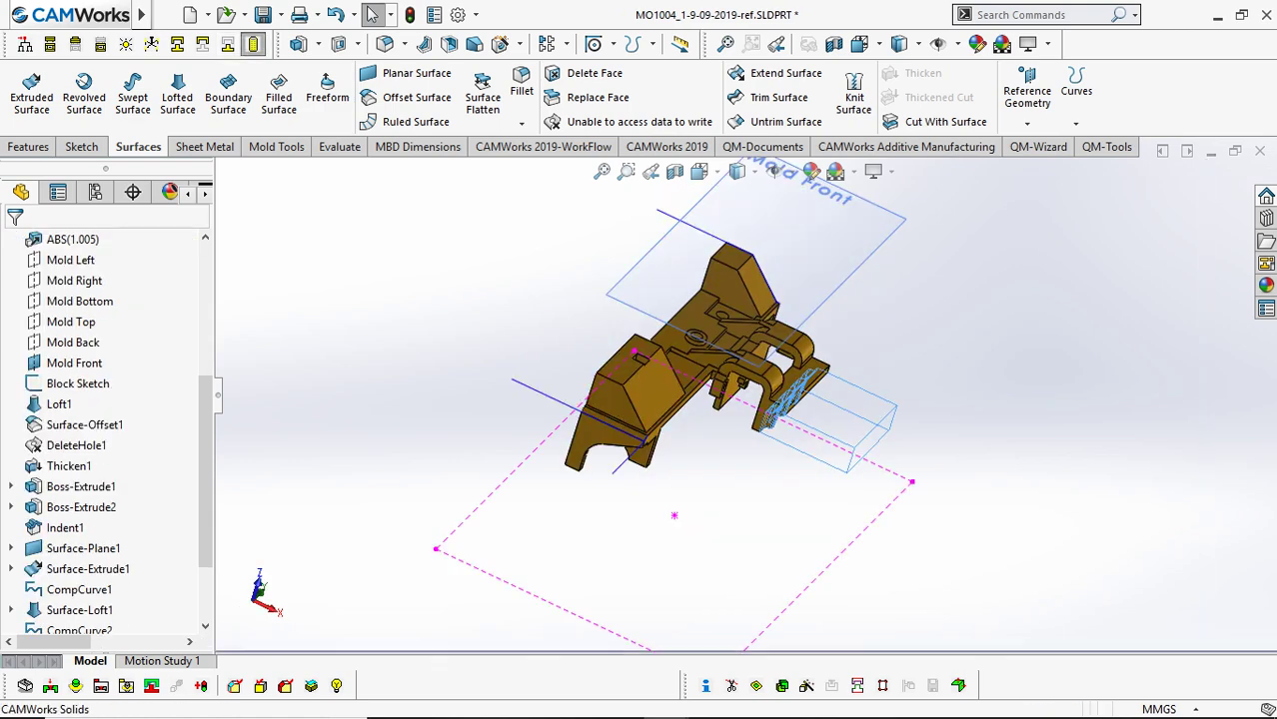
pyautogui.moveTo(699, 400); pyautogui.dragTo(688, 462, button='middle')
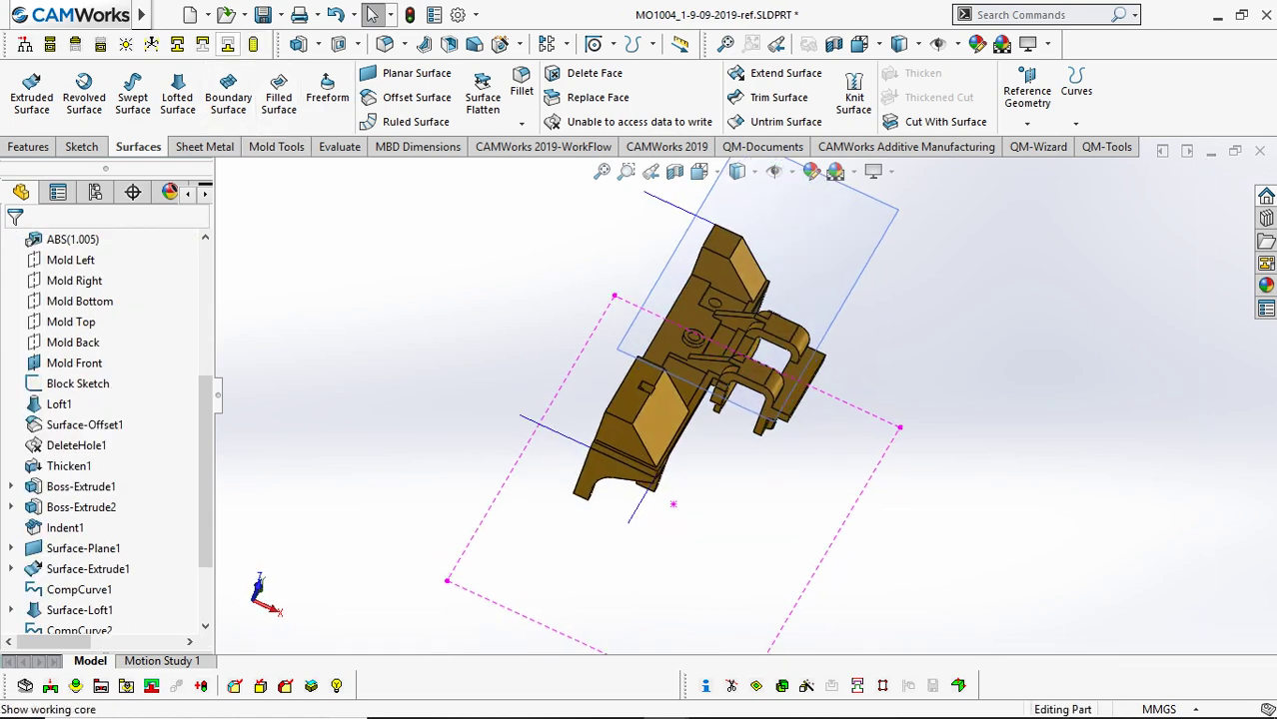
# Show the working cavity, and switch to the MO1004_1-9-09-2019-ref mold assembly with the cavity, core and side core together.
pyautogui.click(203, 44)
pyautogui.click(202, 43)
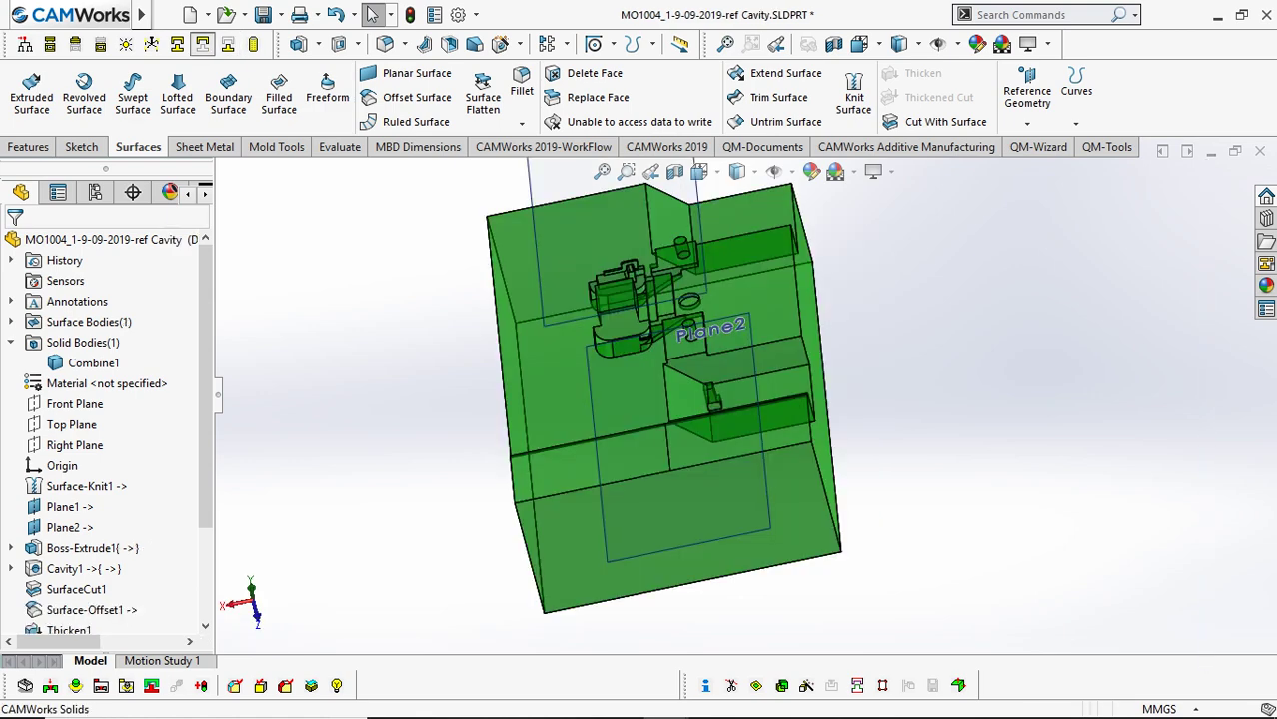
pyautogui.click(177, 43)
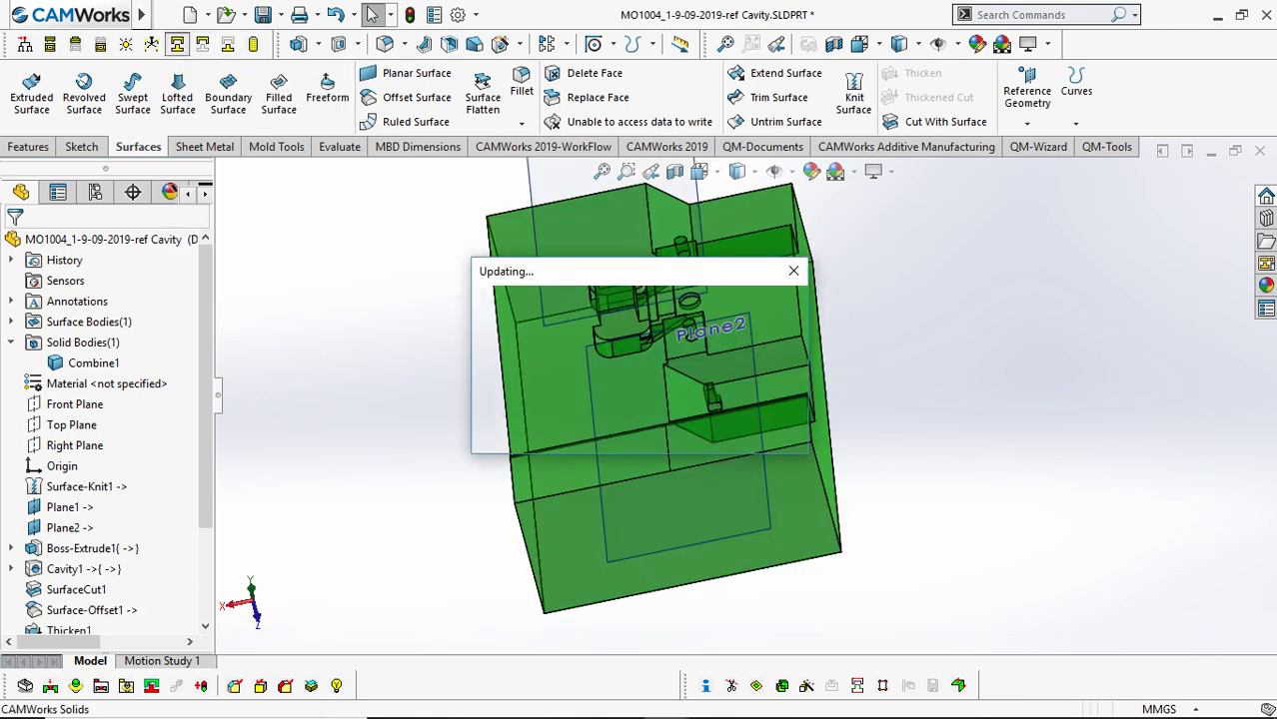
pyautogui.moveTo(699, 420); pyautogui.dragTo(645, 419, button='middle')
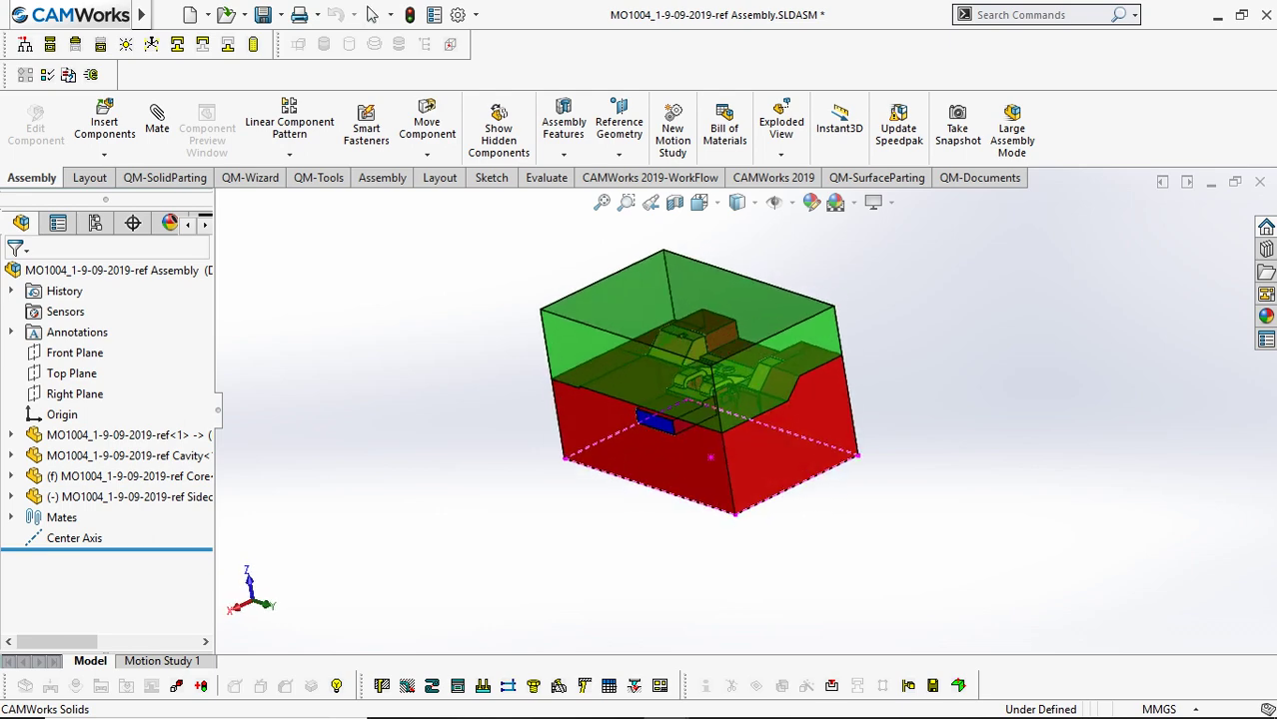
pyautogui.scroll(-2, 715, 419)
pyautogui.scroll(-1, 716, 440)
pyautogui.scroll(2, 730, 437)
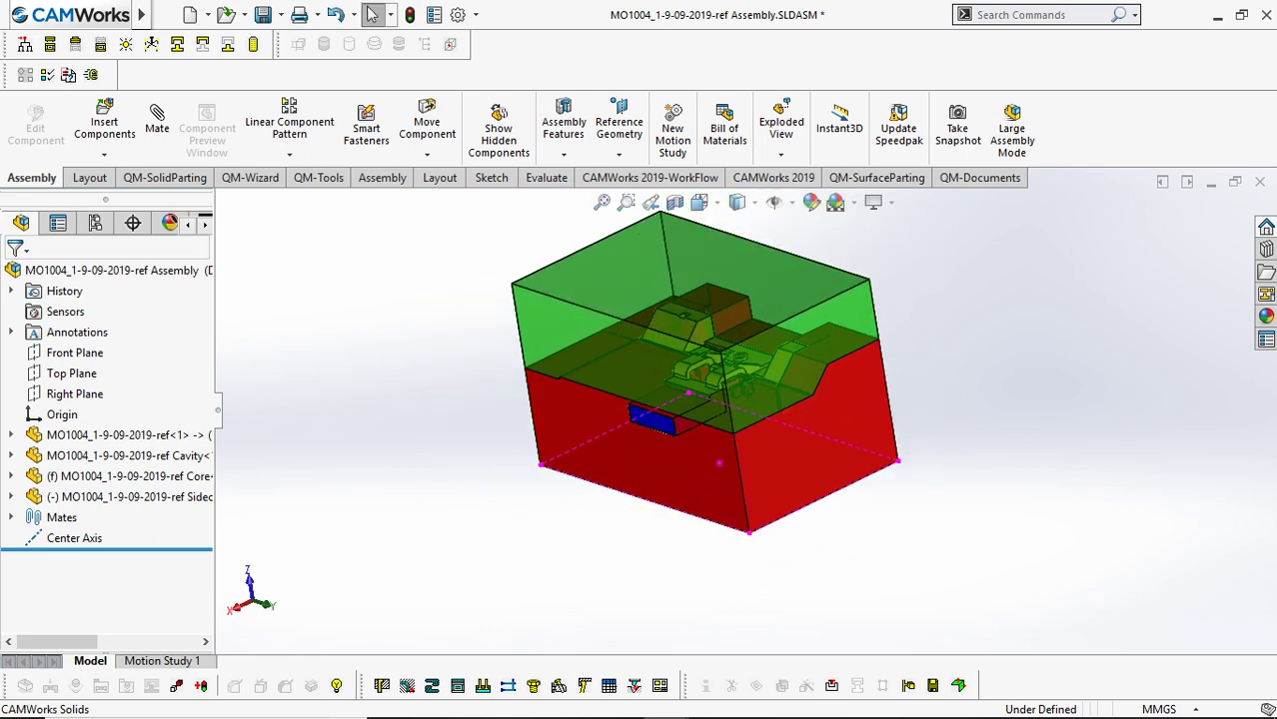
pyautogui.moveTo(715, 440); pyautogui.dragTo(744, 430, button='middle')
pyautogui.scroll(3, 729, 420)
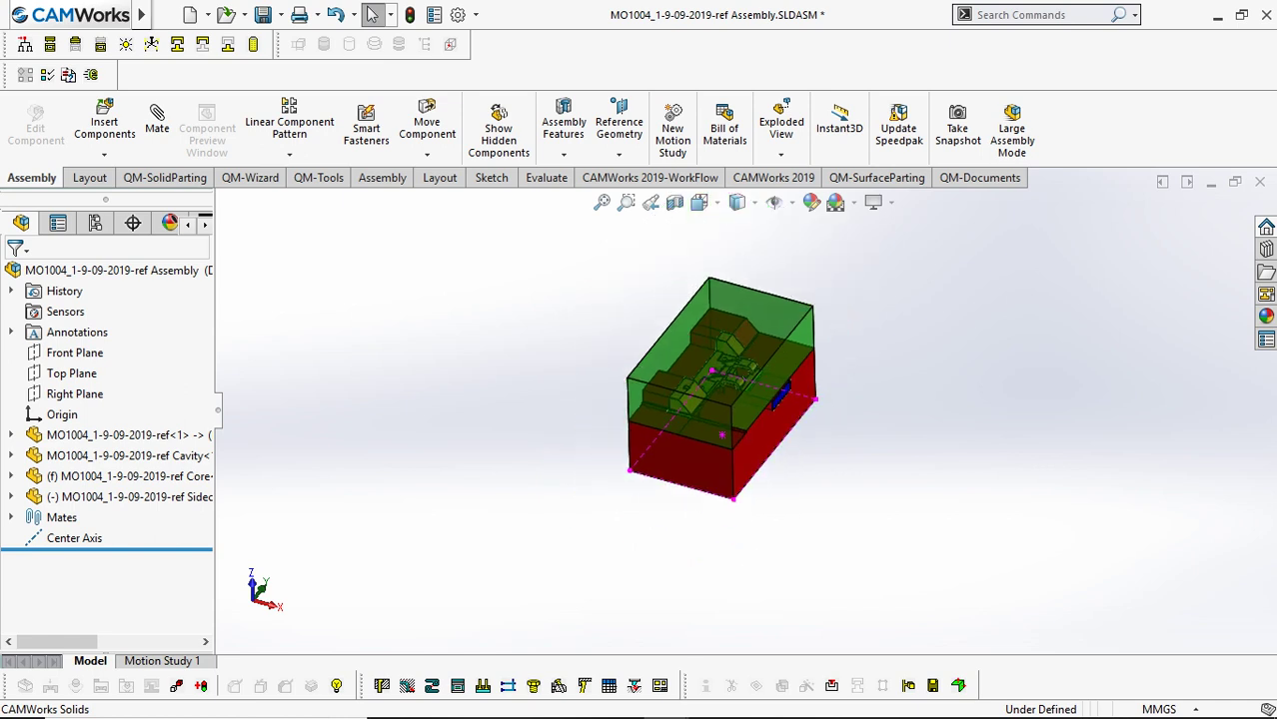
pyautogui.scroll(-2, 730, 419)
# Create a new exploded view in the Default configuration and explode the cavity block upward along Z by about 304 mm.
pyautogui.moveTo(215, 330); pyautogui.dragTo(383, 329)
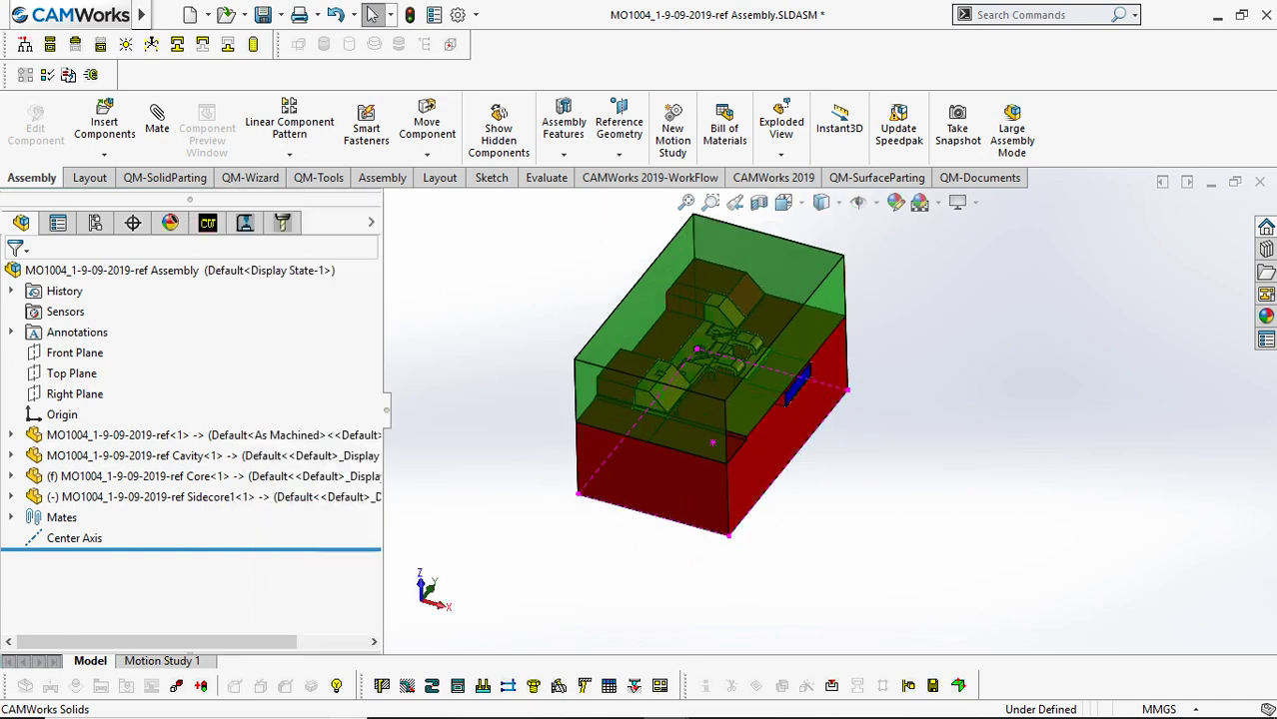
pyautogui.click(94, 223)
pyautogui.rightClick(60, 300)
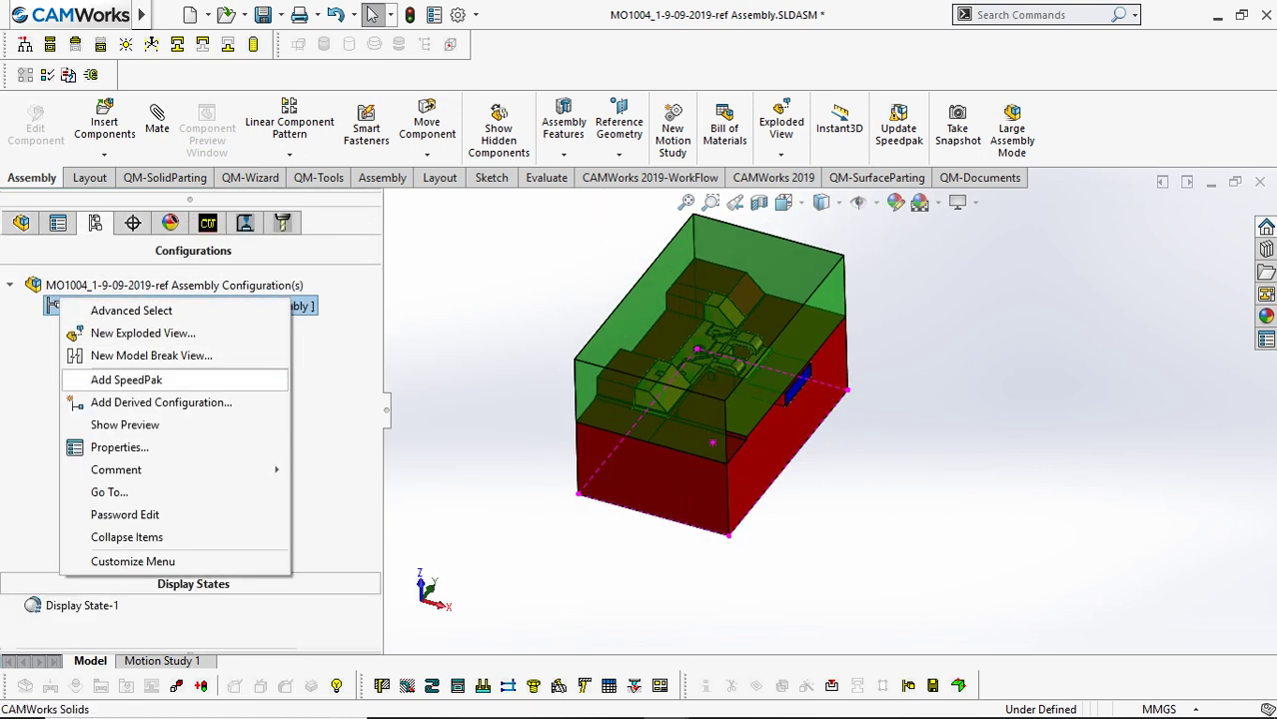
pyautogui.click(143, 333)
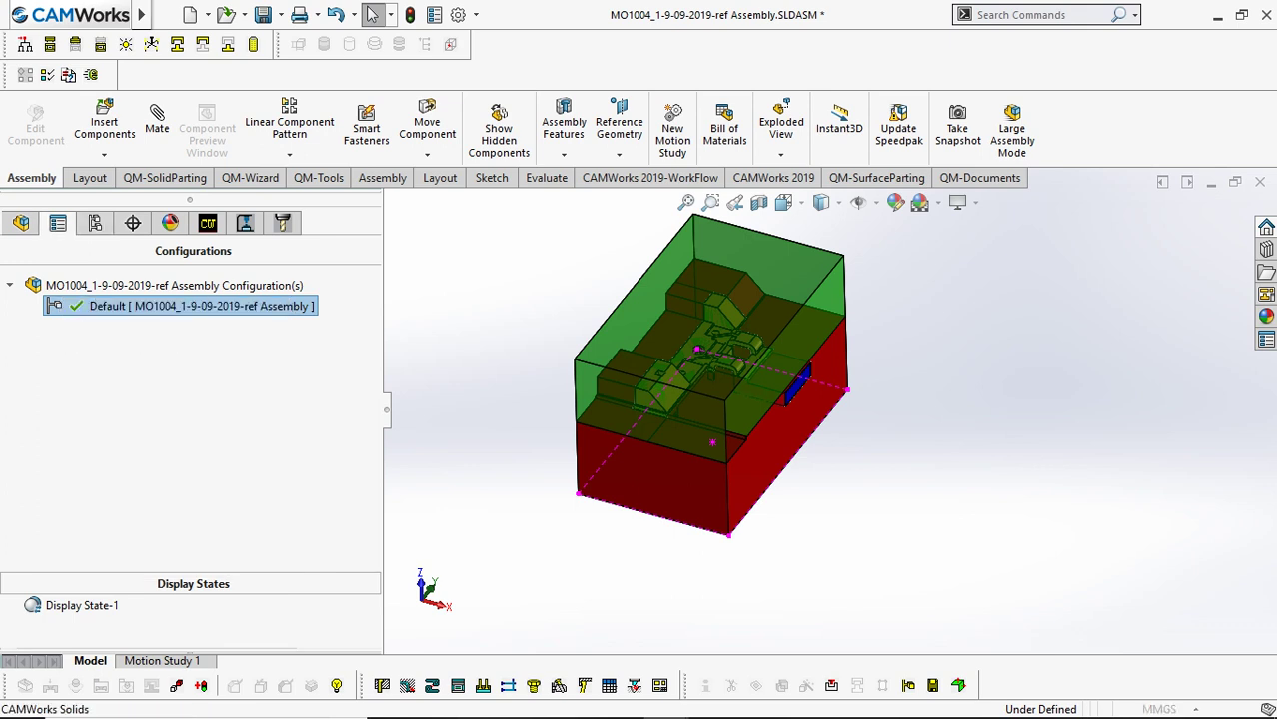
pyautogui.moveTo(849, 400); pyautogui.dragTo(725, 399, button='middle')
pyautogui.scroll(-4, 725, 399)
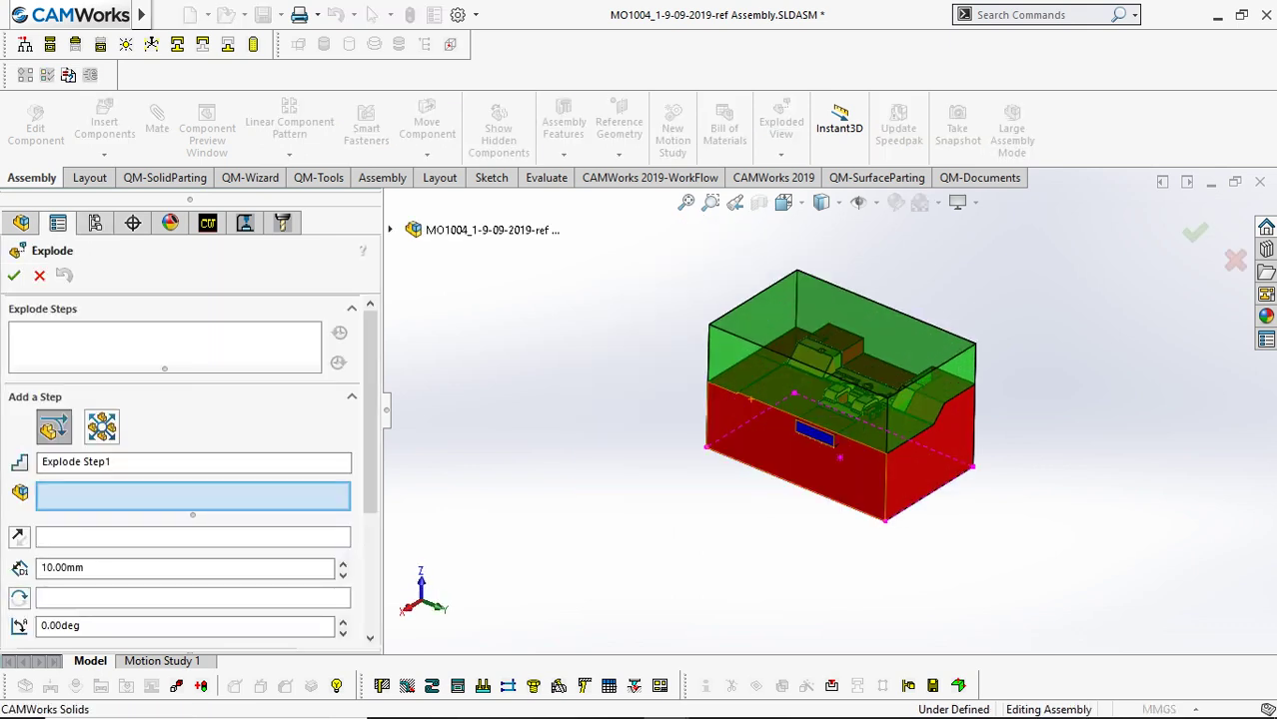
pyautogui.click(769, 372)
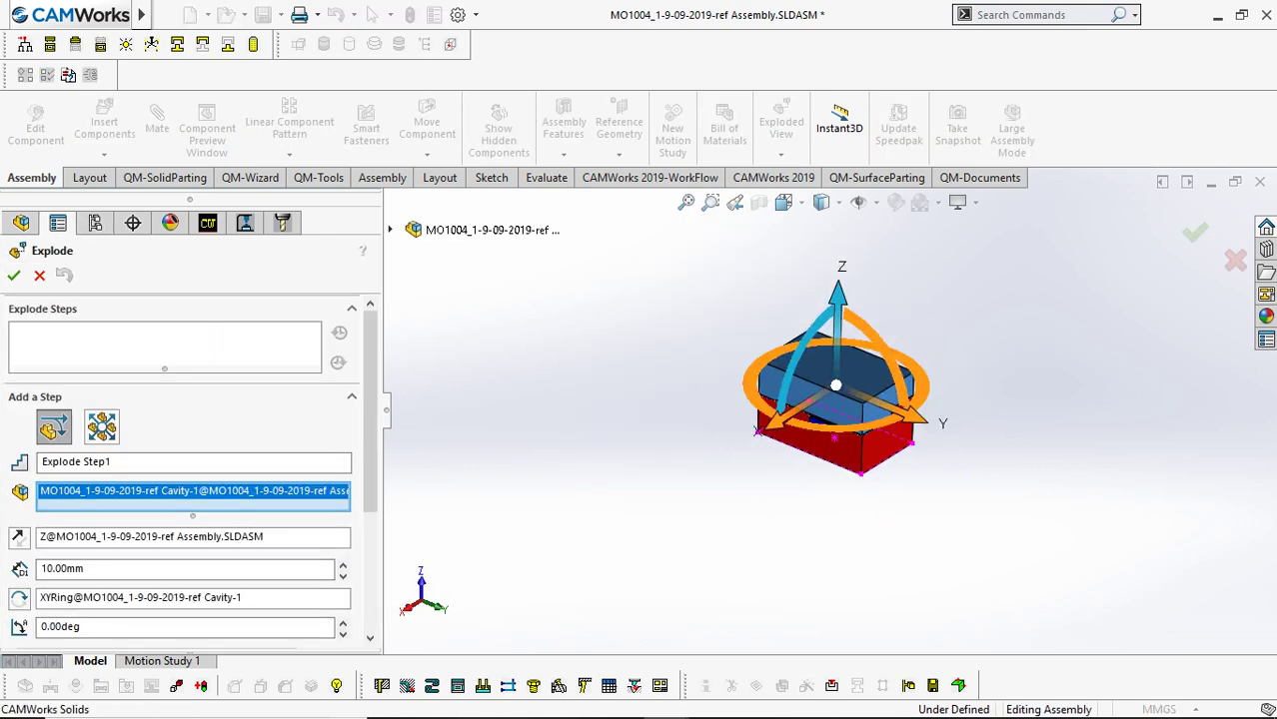
pyautogui.moveTo(844, 285); pyautogui.dragTo(763, 214)
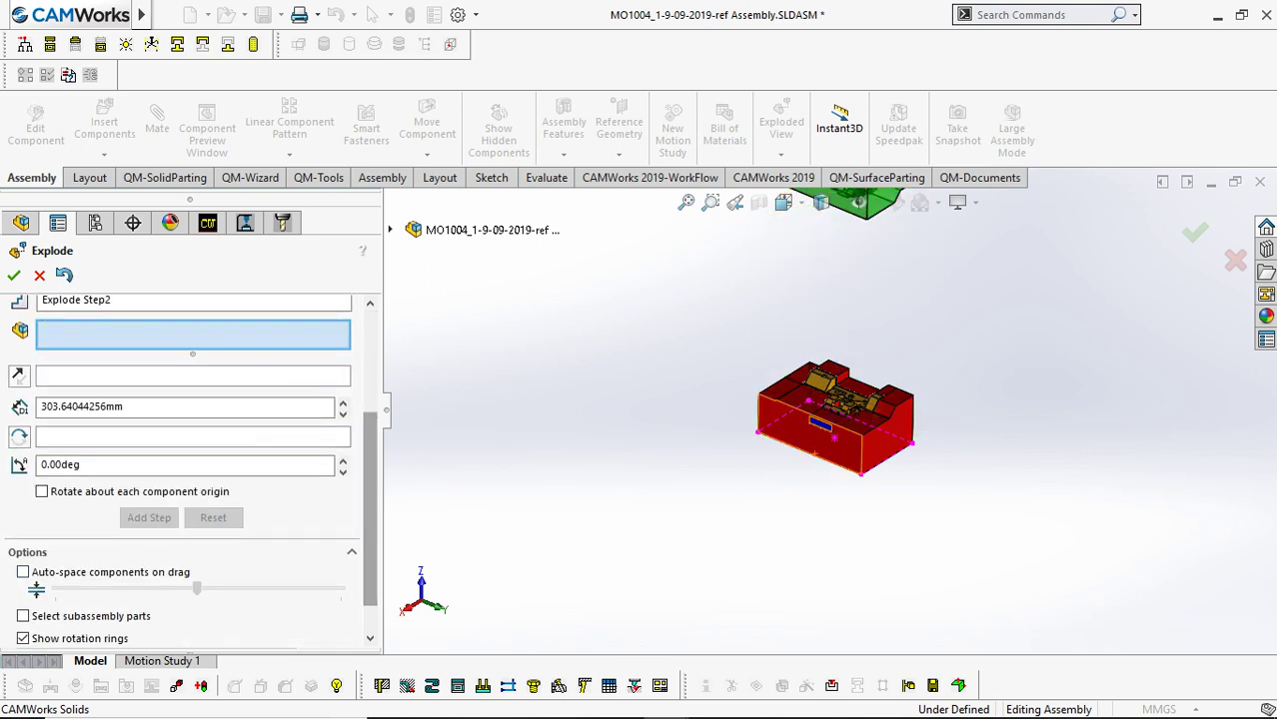
# Add an explode step moving the core block downward along Z by about 211 mm.
pyautogui.click(835, 413)
pyautogui.moveTo(837, 335); pyautogui.dragTo(837, 484)
pyautogui.click(148, 537)
# Explode the side core outward along X by about 151 mm and finish the exploded view.
pyautogui.click(844, 400)
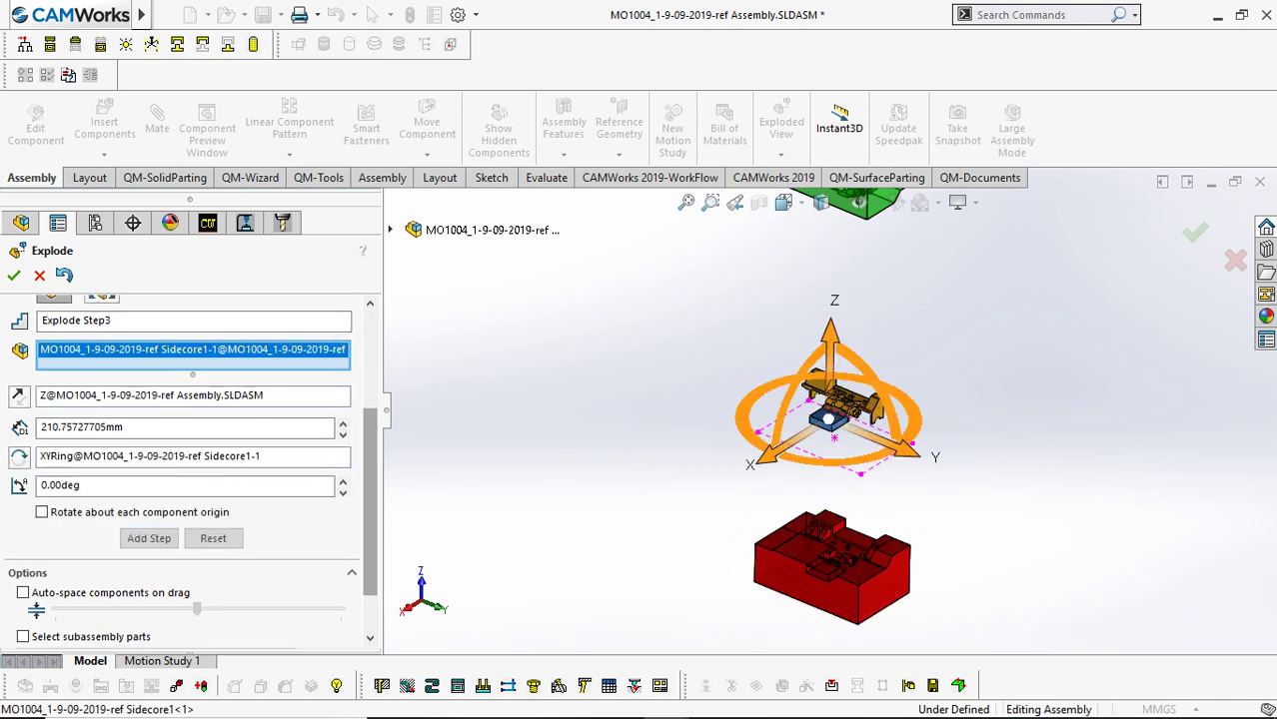
pyautogui.moveTo(774, 454); pyautogui.dragTo(698, 501)
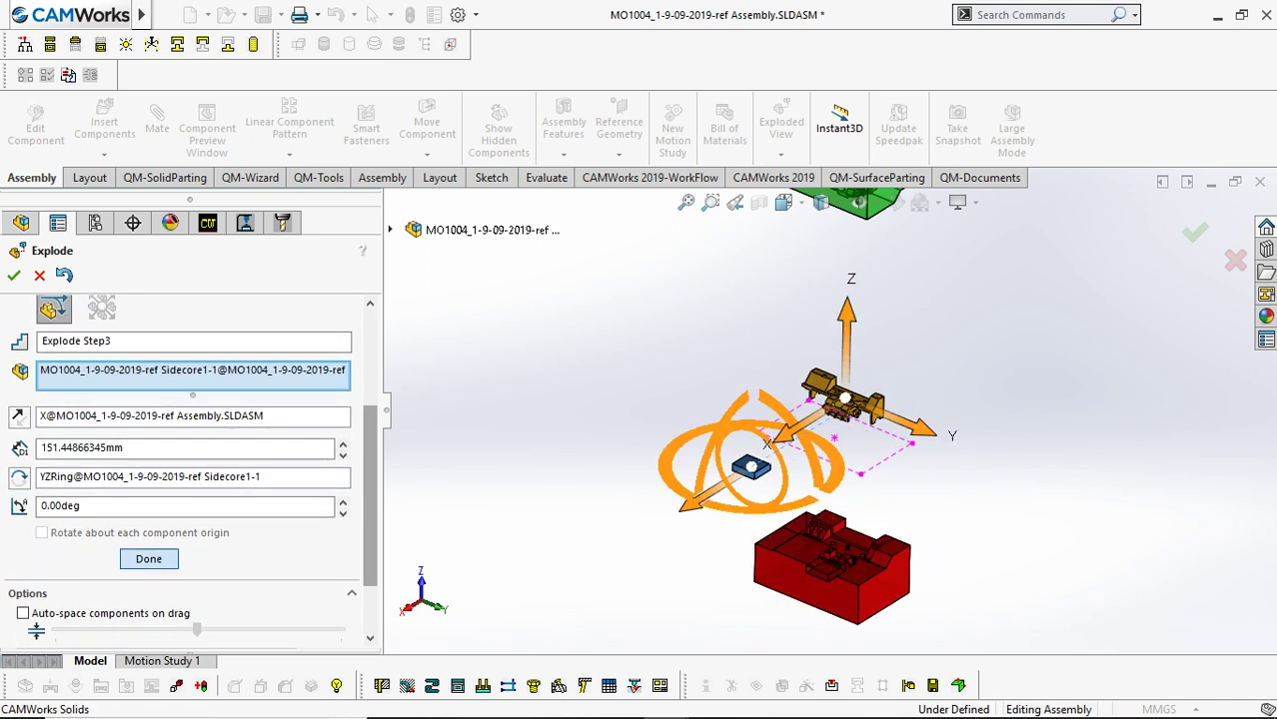
pyautogui.click(148, 559)
pyautogui.click(824, 469)
pyautogui.scroll(-2, 828, 440)
pyautogui.scroll(7, 820, 404)
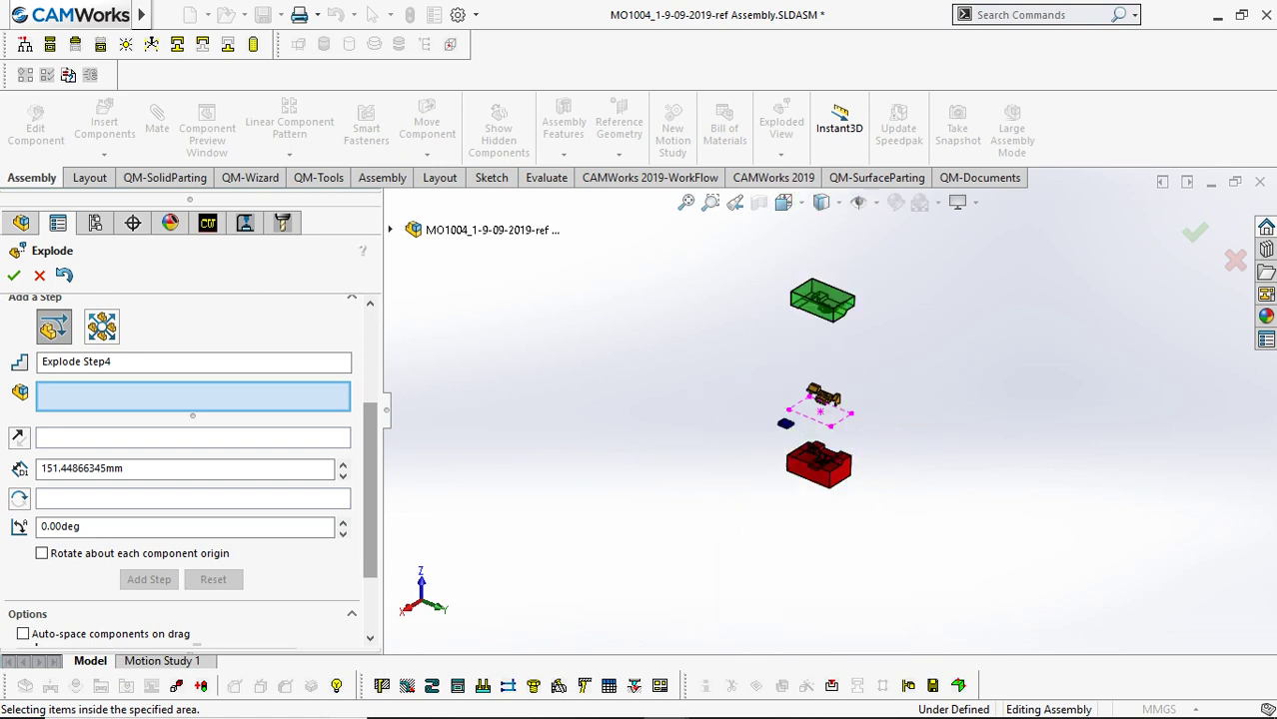
pyautogui.scroll(-2, 819, 340)
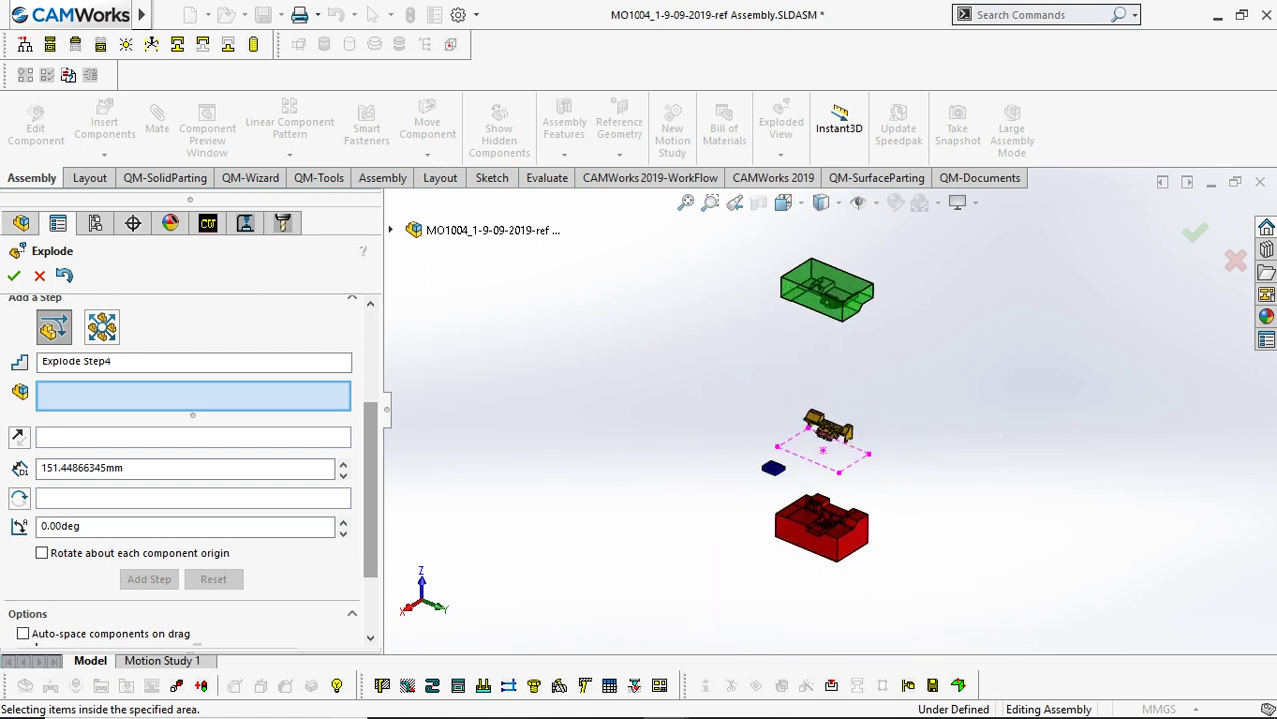
pyautogui.click(14, 276)
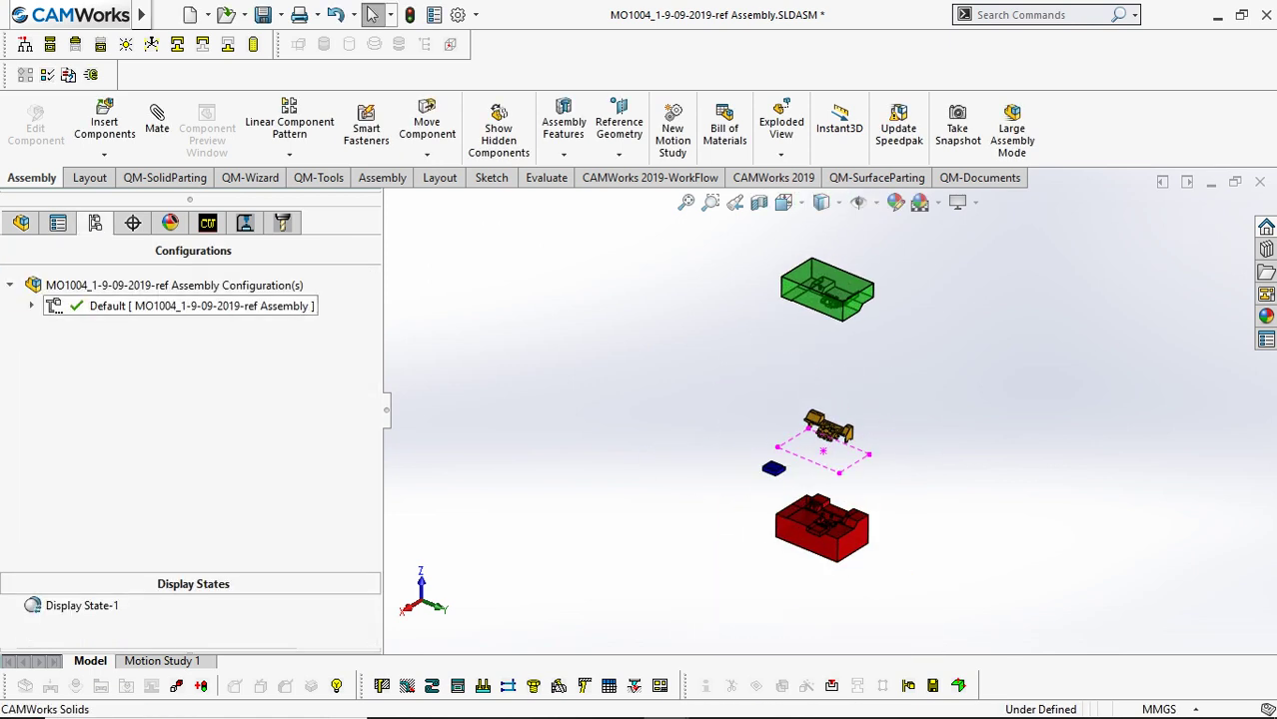
# Play and replay the animated collapse of the exploded view, and toggle the assembly between exploded and collapsed.
pyautogui.click(100, 327)
pyautogui.rightClick(96, 327)
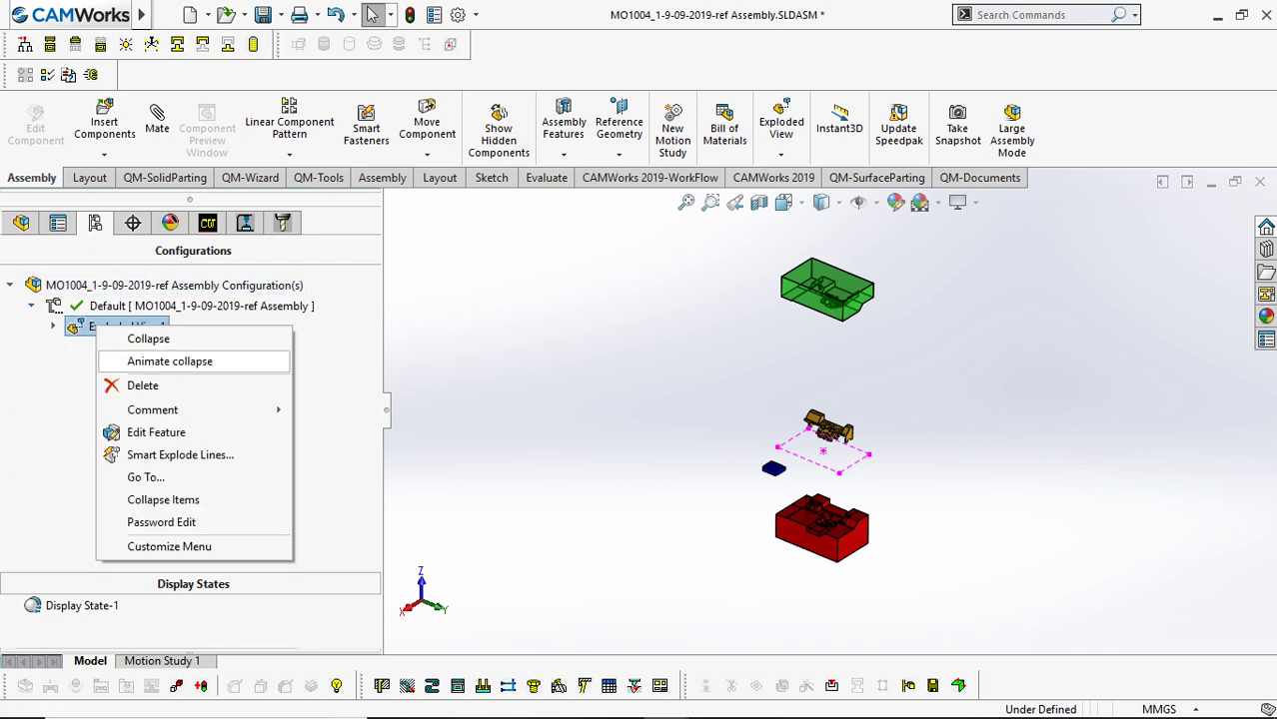
pyautogui.click(169, 361)
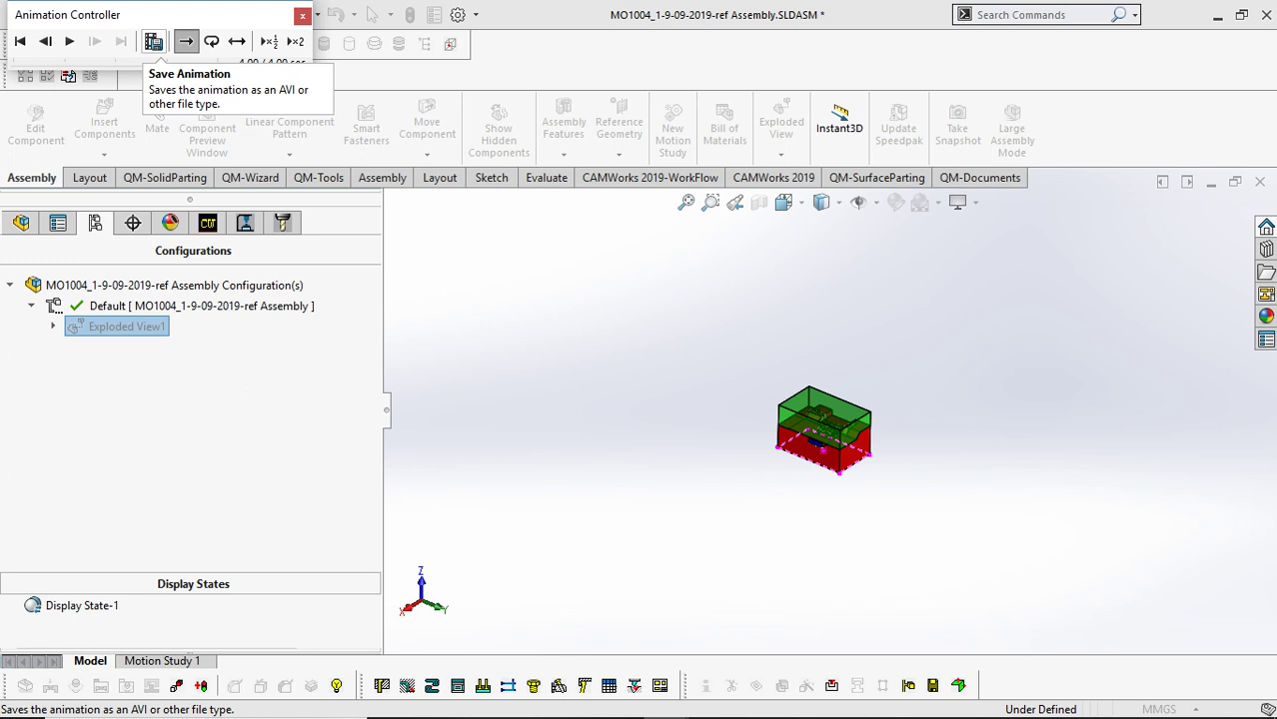
pyautogui.click(69, 41)
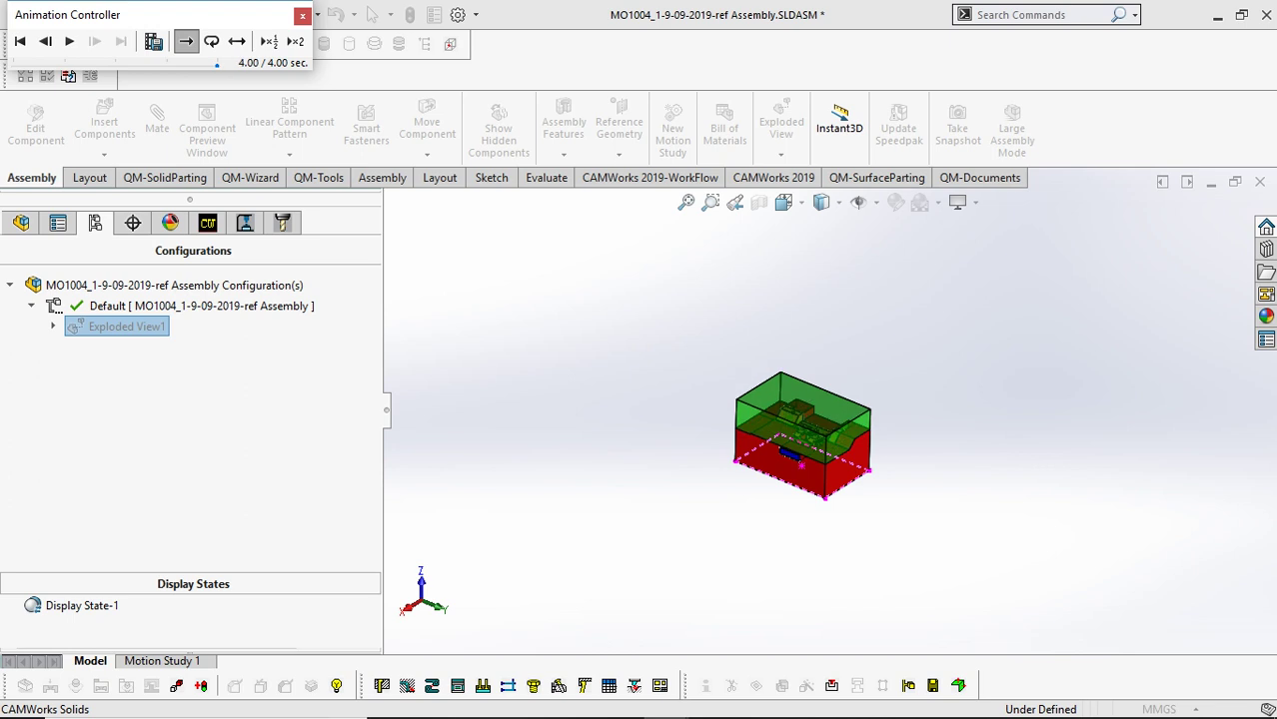
pyautogui.click(302, 15)
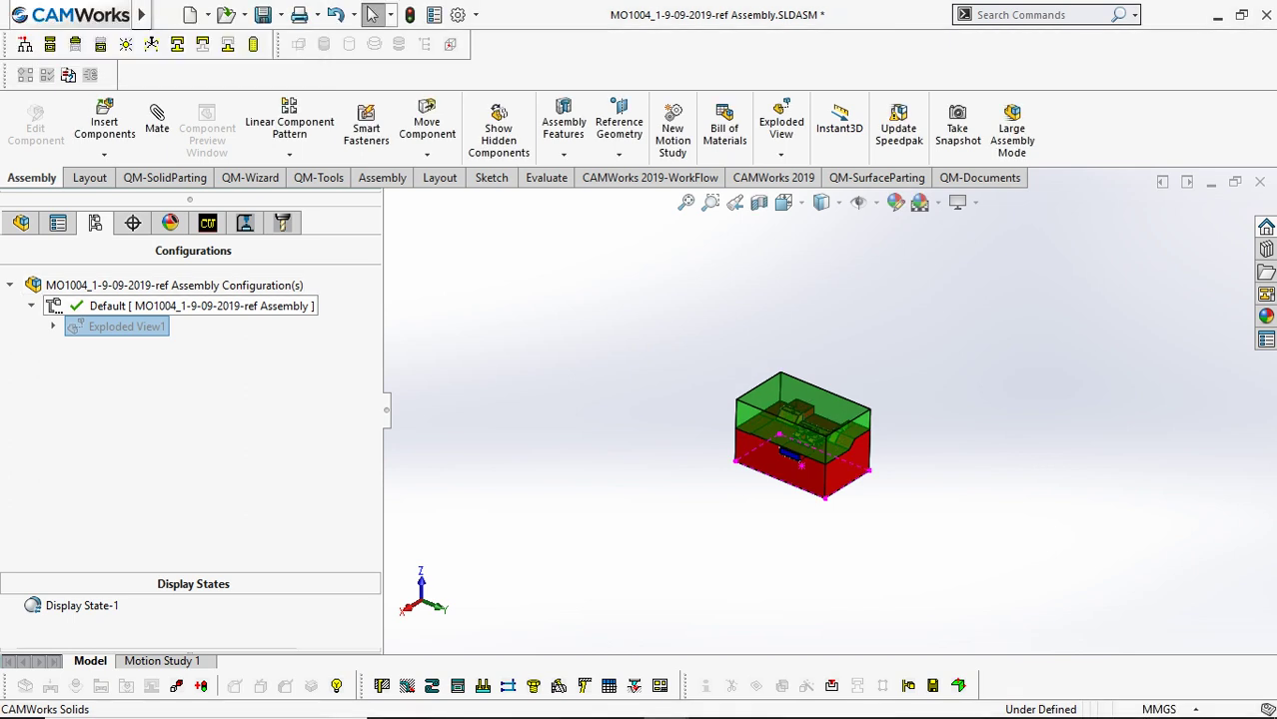
pyautogui.doubleClick(127, 327)
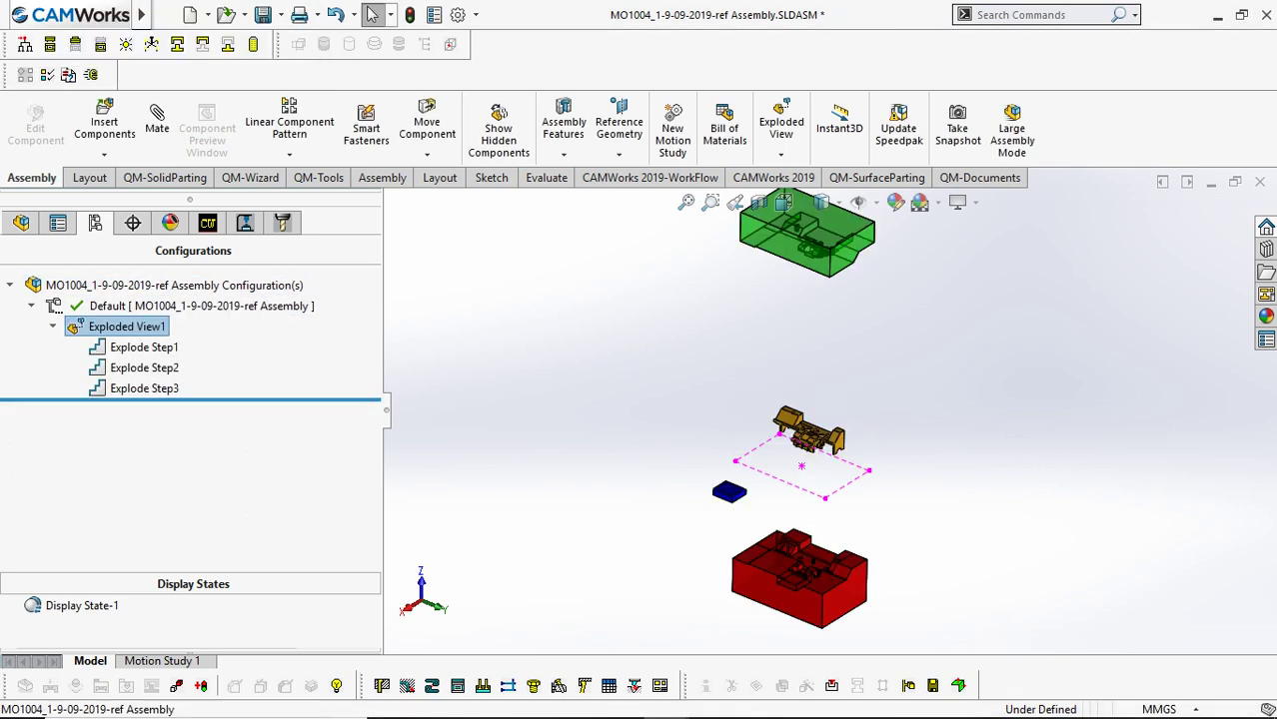
pyautogui.doubleClick(127, 327)
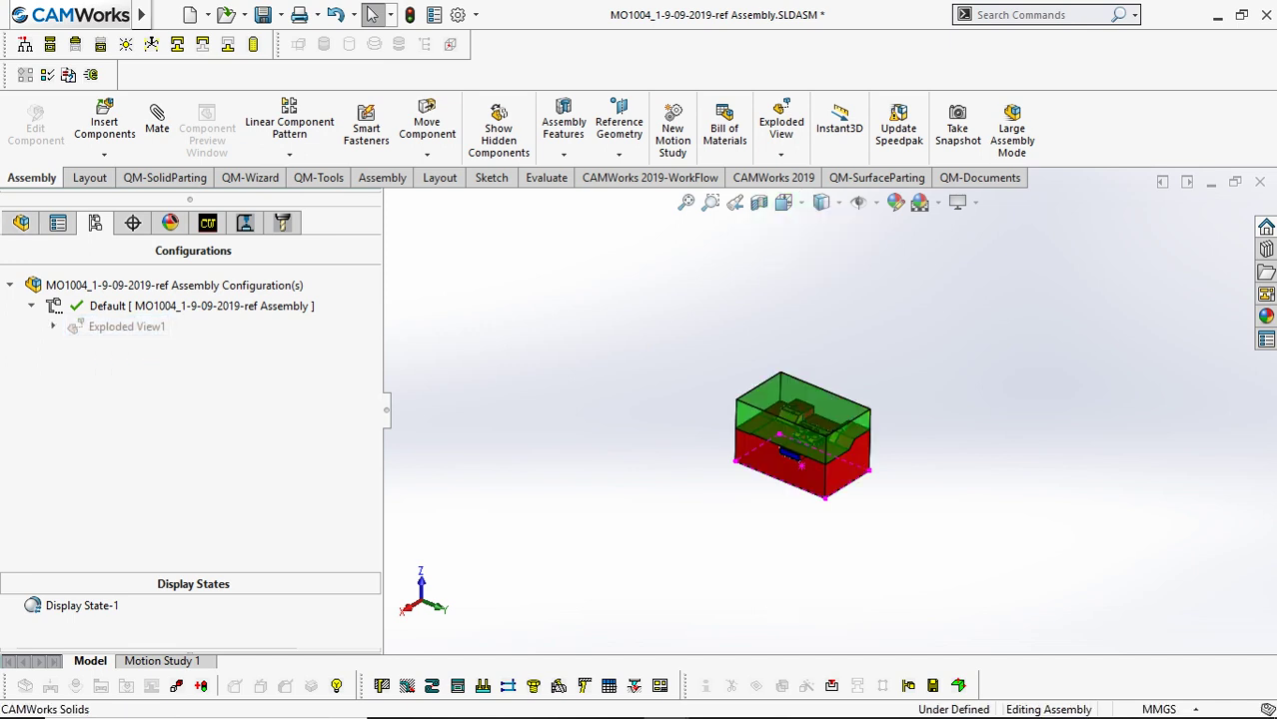
# Start the mold Layout command from the assembly and orient the part to the Front view.
pyautogui.click(21, 222)
pyautogui.moveTo(694, 440); pyautogui.dragTo(789, 420, button='middle')
pyautogui.scroll(-3, 790, 420)
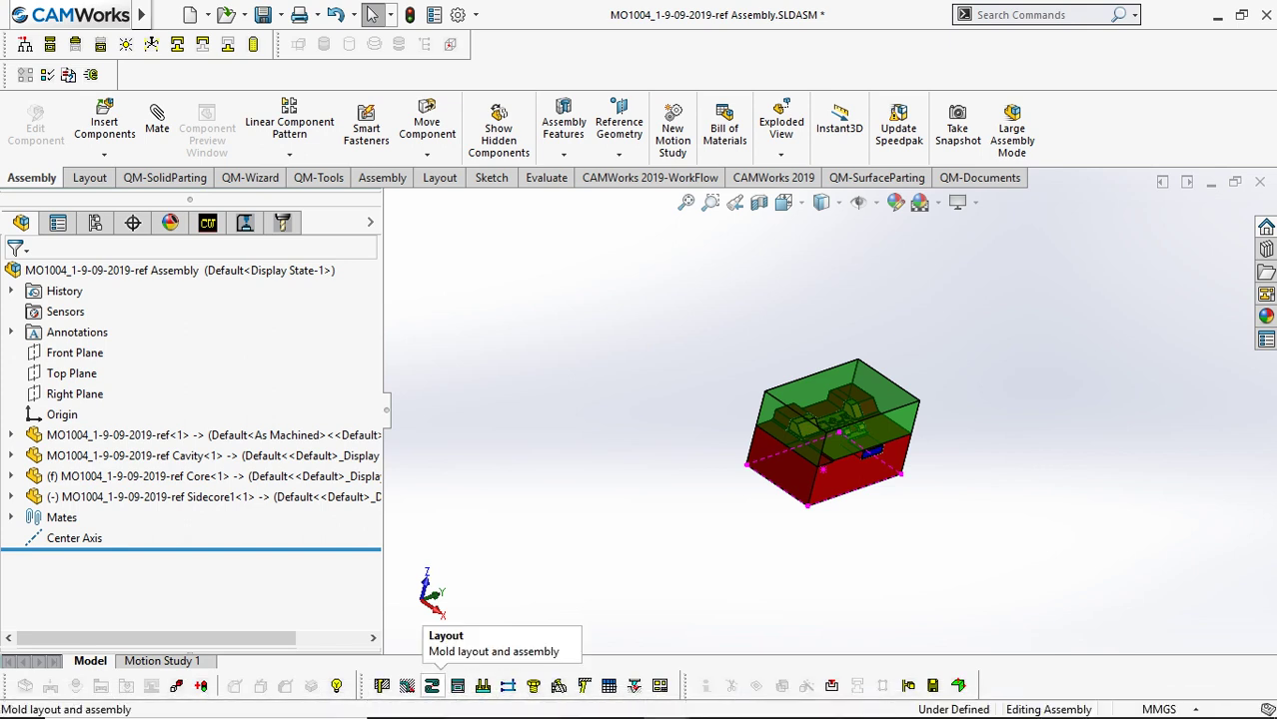
pyautogui.click(431, 686)
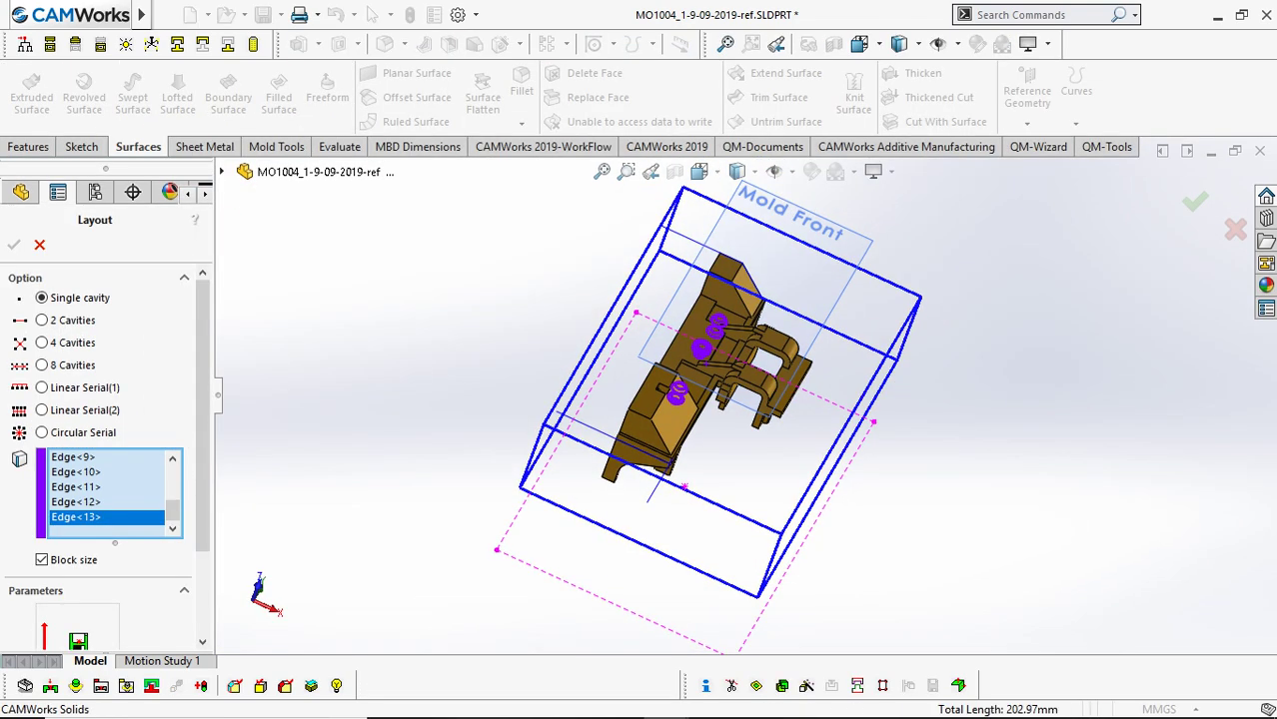
pyautogui.hotkey('ctrl', '8')
pyautogui.press('Return')
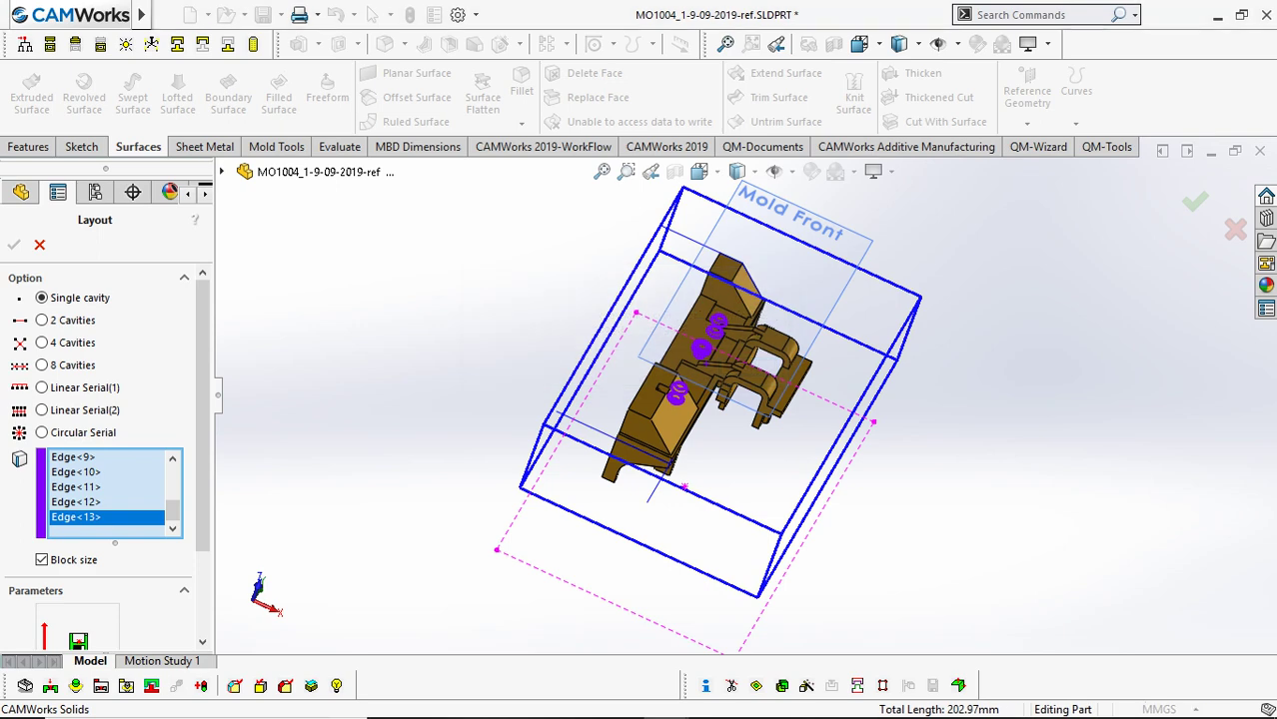
pyautogui.press('space')
pyautogui.click(610, 339)
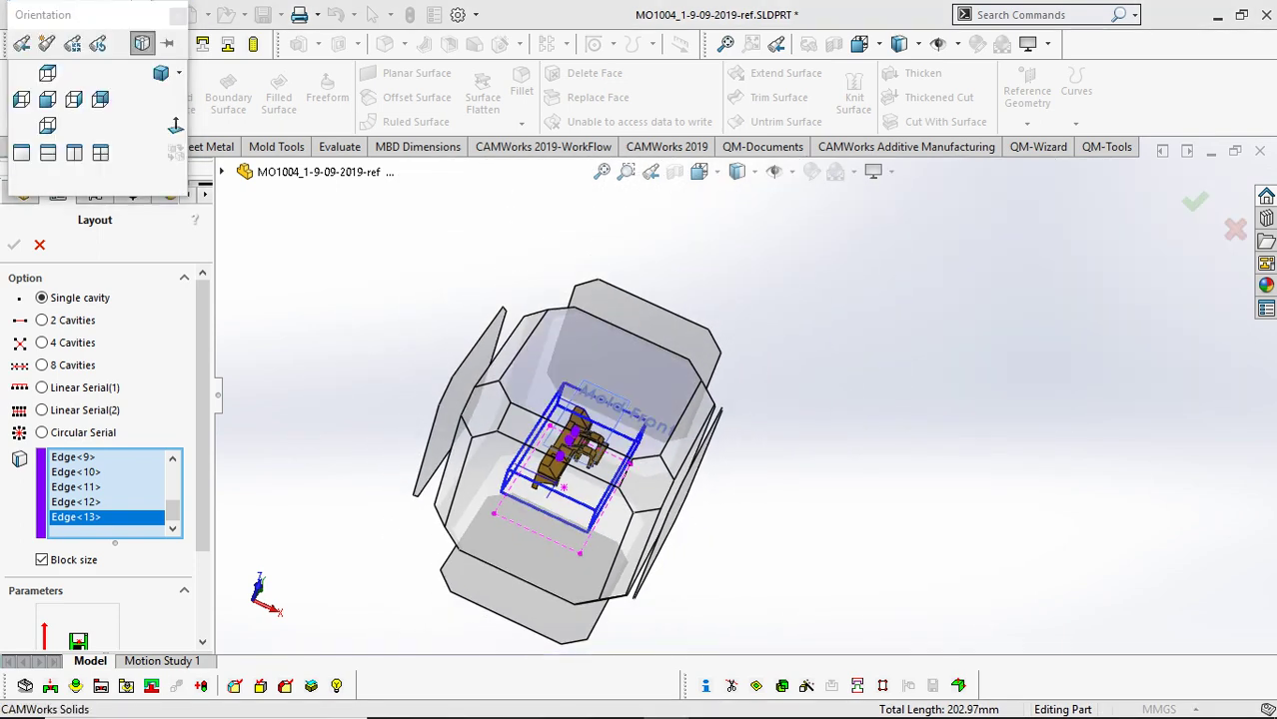
pyautogui.scroll(-3, 789, 304)
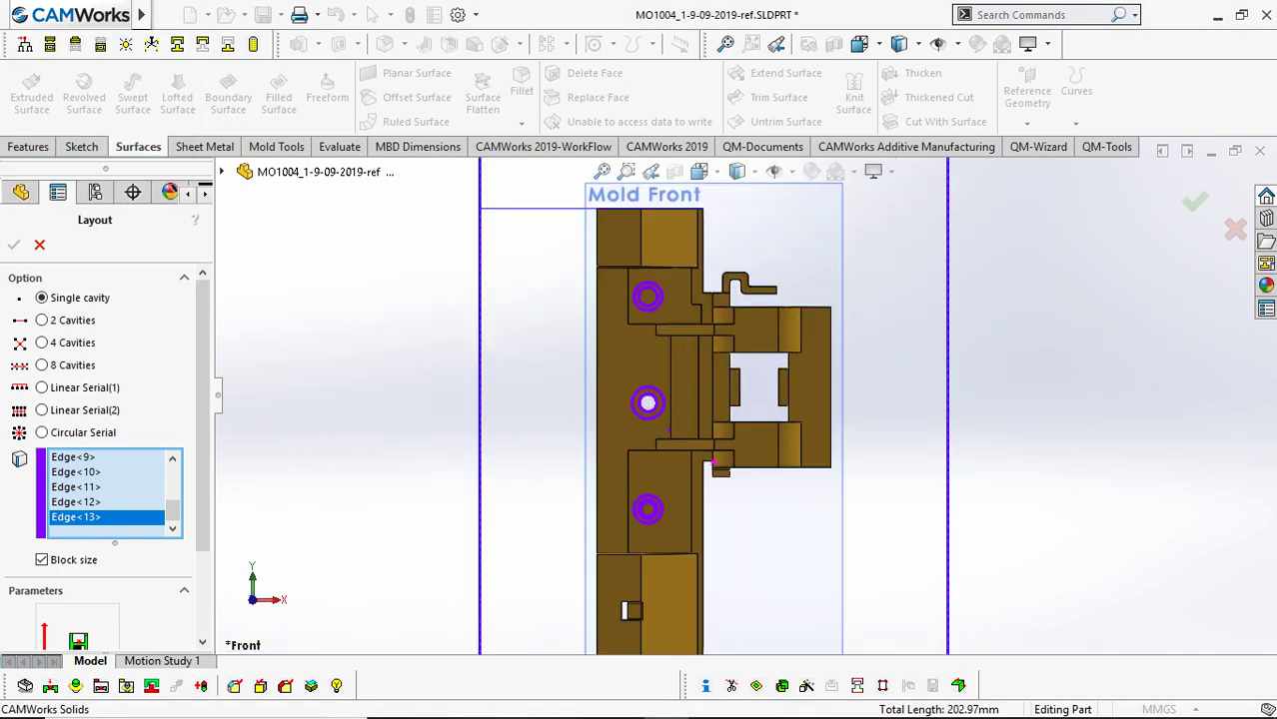
# Add the part's upper and lower end edges and the side bracket's upper and lower edges to the layout edge selection.
pyautogui.scroll(5, 745, 408)
pyautogui.scroll(-7, 770, 385)
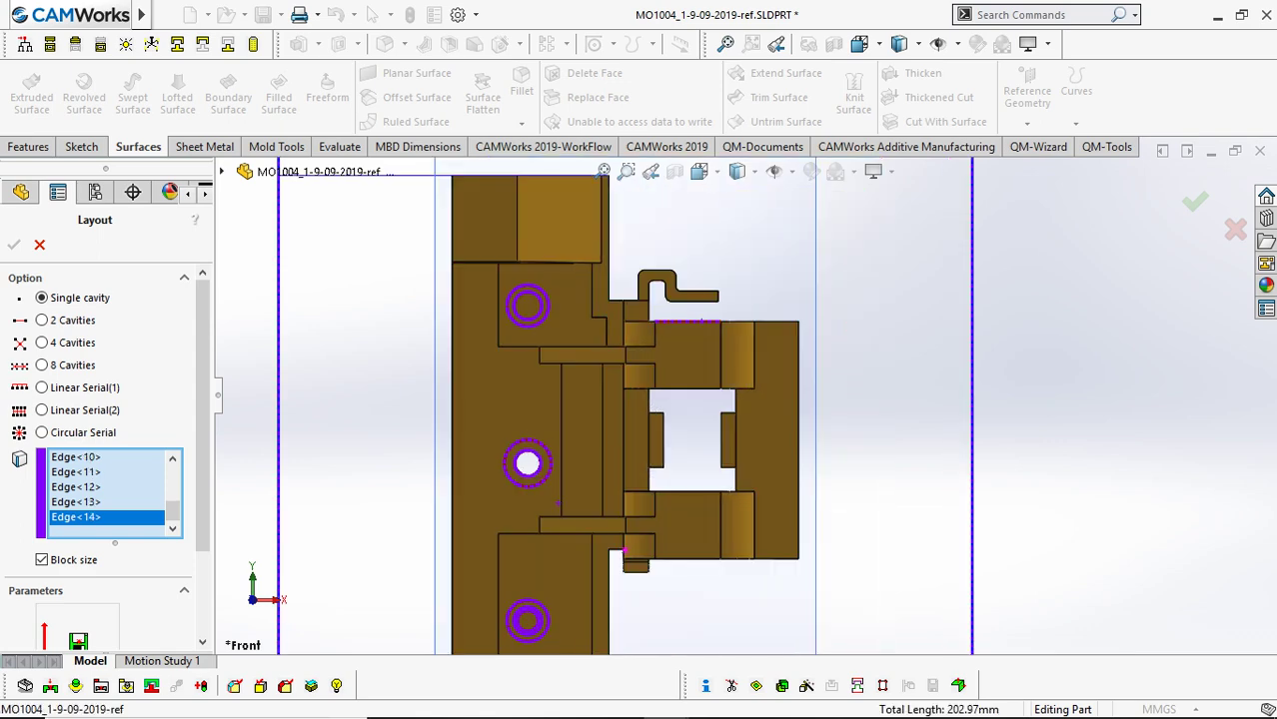
pyautogui.scroll(1, 539, 242)
pyautogui.scroll(-1, 545, 242)
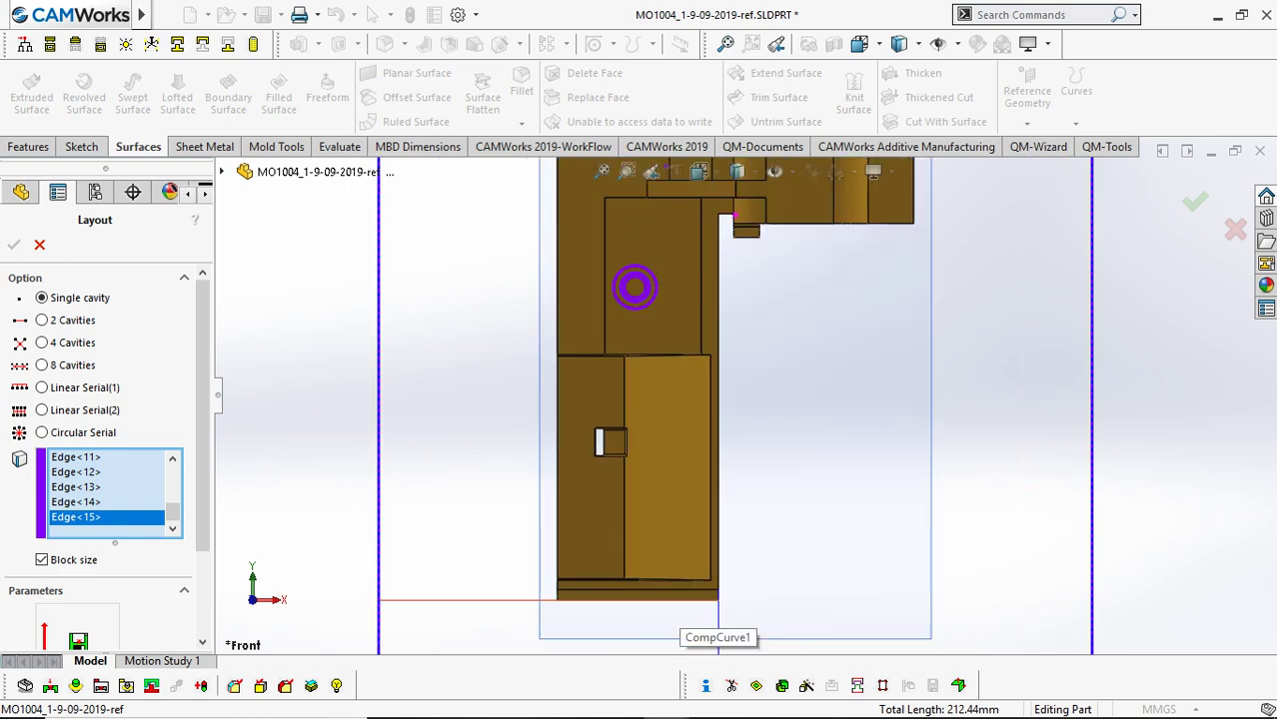
pyautogui.click(672, 600)
pyautogui.scroll(5, 744, 395)
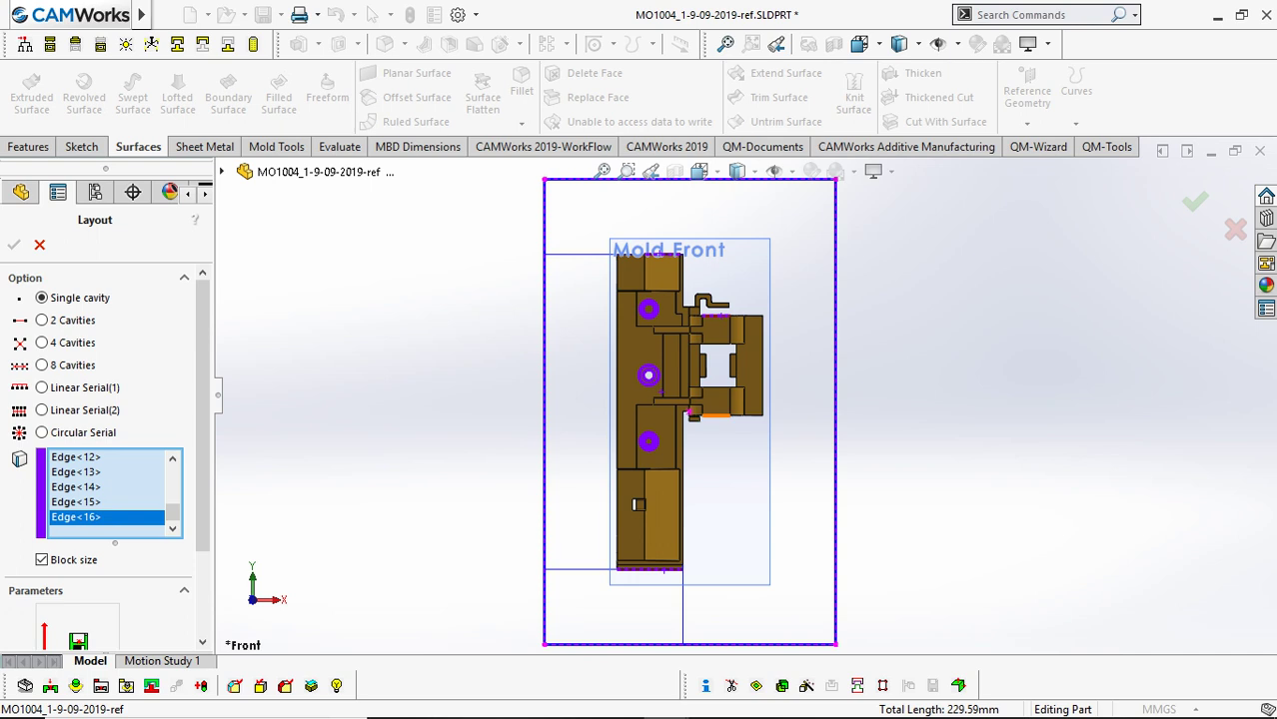
pyautogui.click(719, 415)
pyautogui.scroll(2, 743, 395)
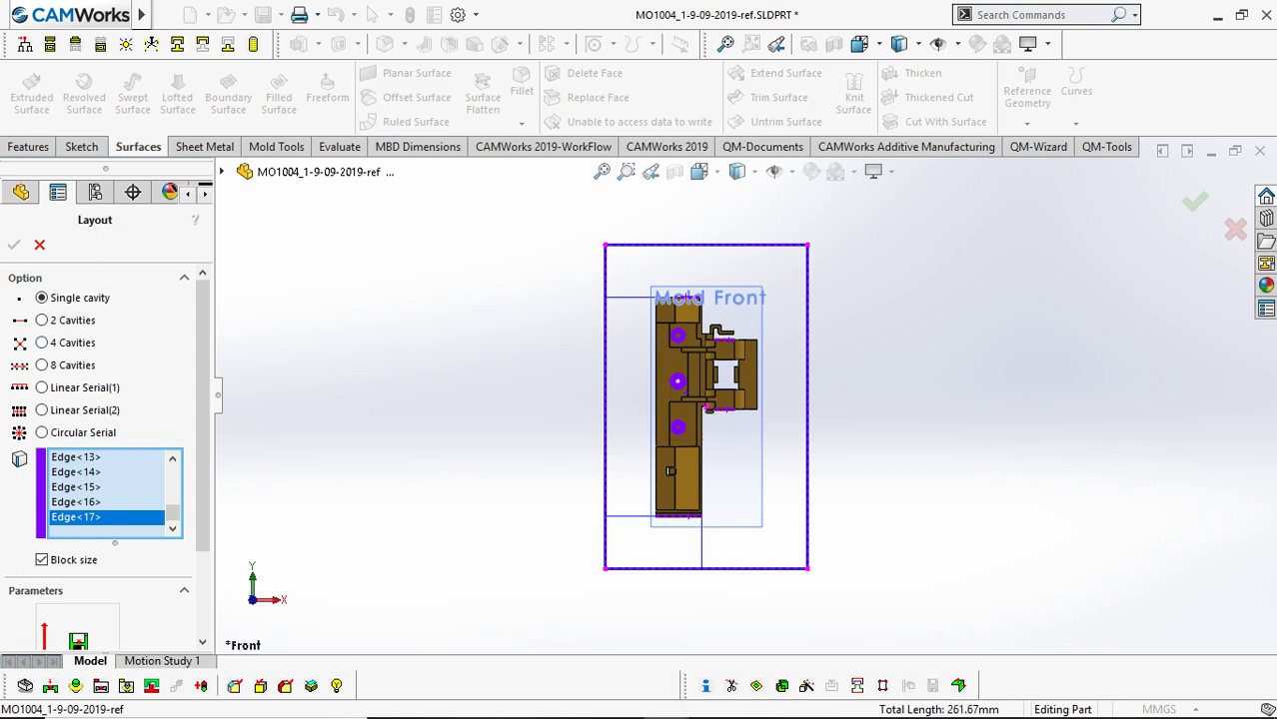
# Try the 2, 4 and 8 Cavities options in the mold layout.
pyautogui.click(41, 320)
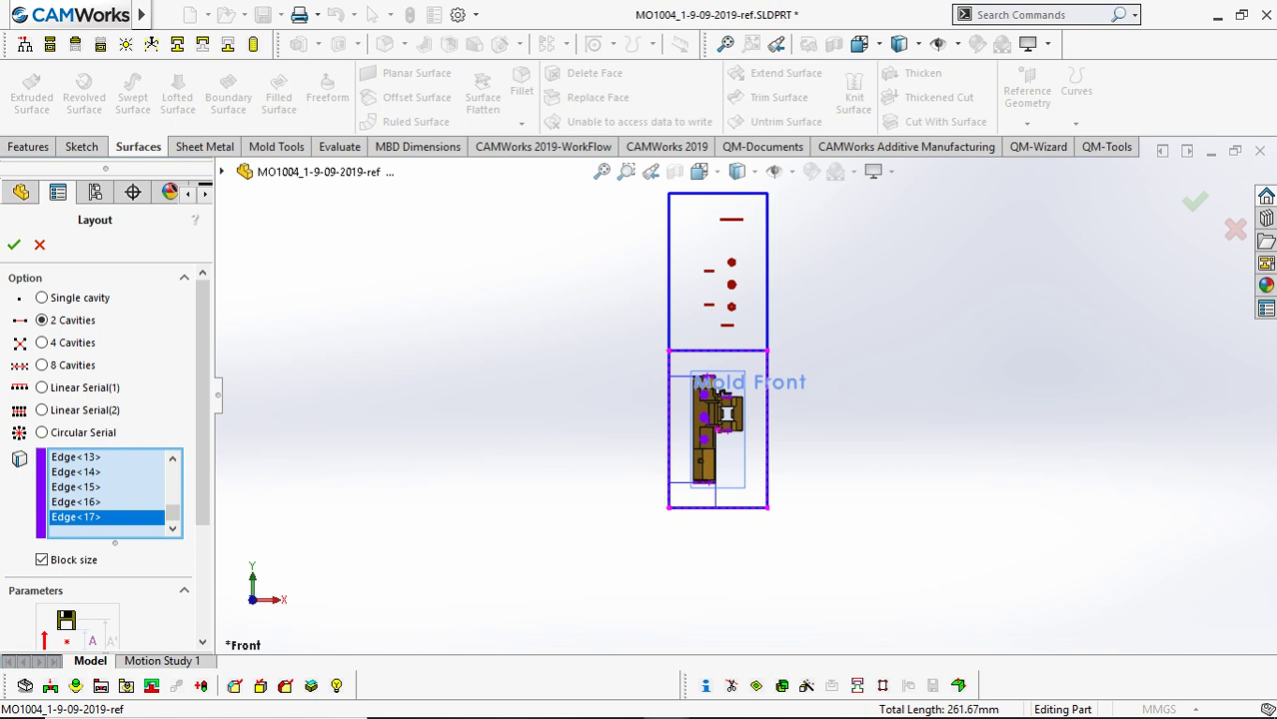
pyautogui.scroll(-3, 99, 459)
pyautogui.scroll(3, 100, 459)
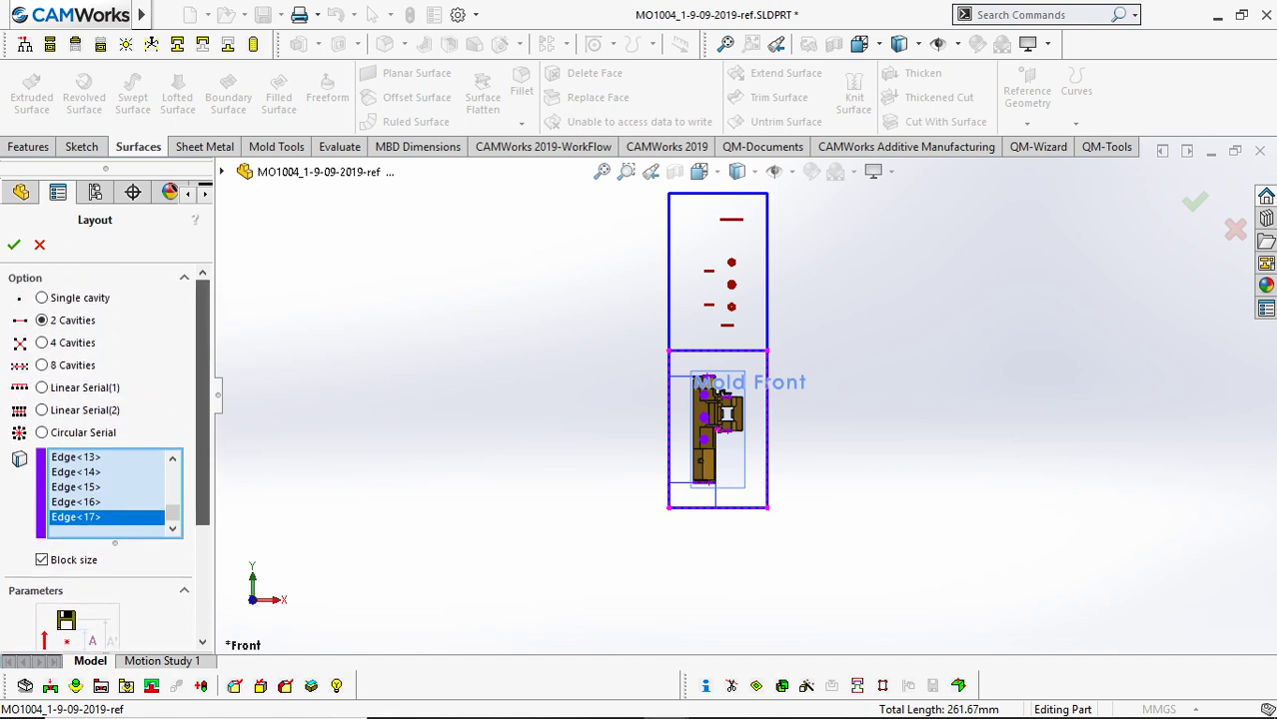
pyautogui.click(41, 343)
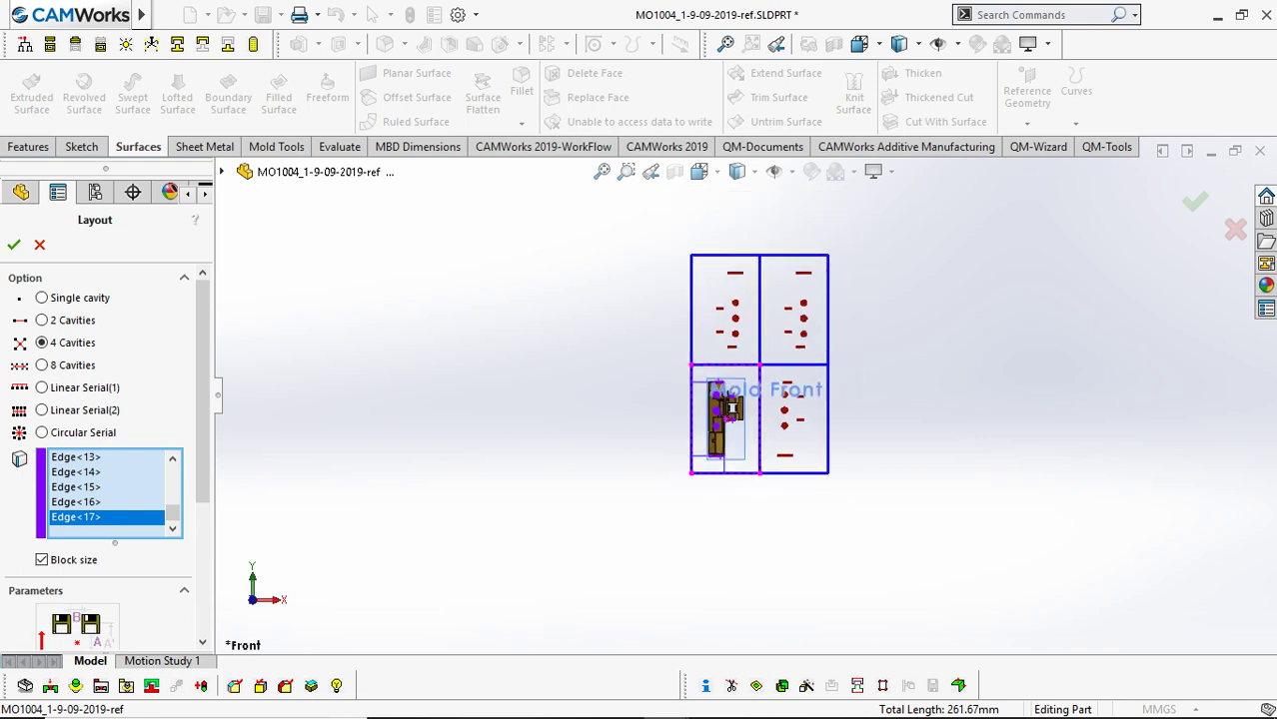
pyautogui.click(41, 365)
# Try a Linear Serial(1) layout with the number of cavities set to 10.
pyautogui.click(41, 388)
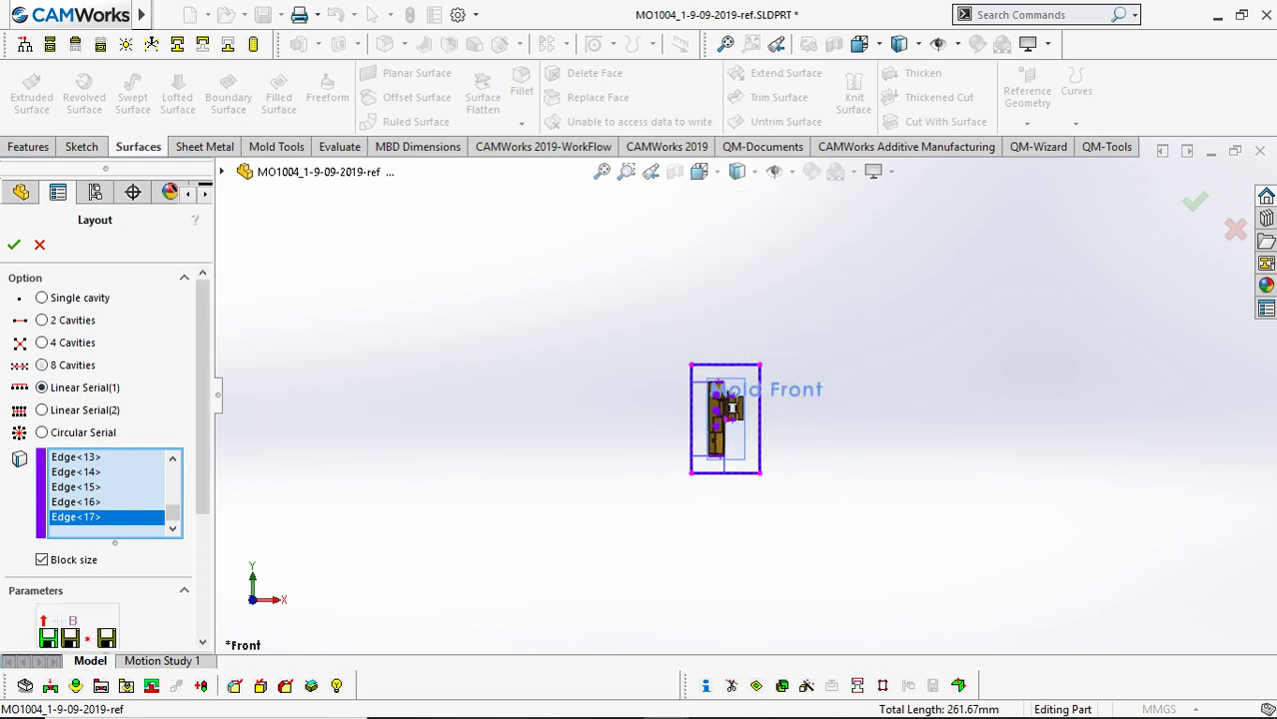
pyautogui.scroll(-3, 100, 400)
pyautogui.scroll(-1, 100, 588)
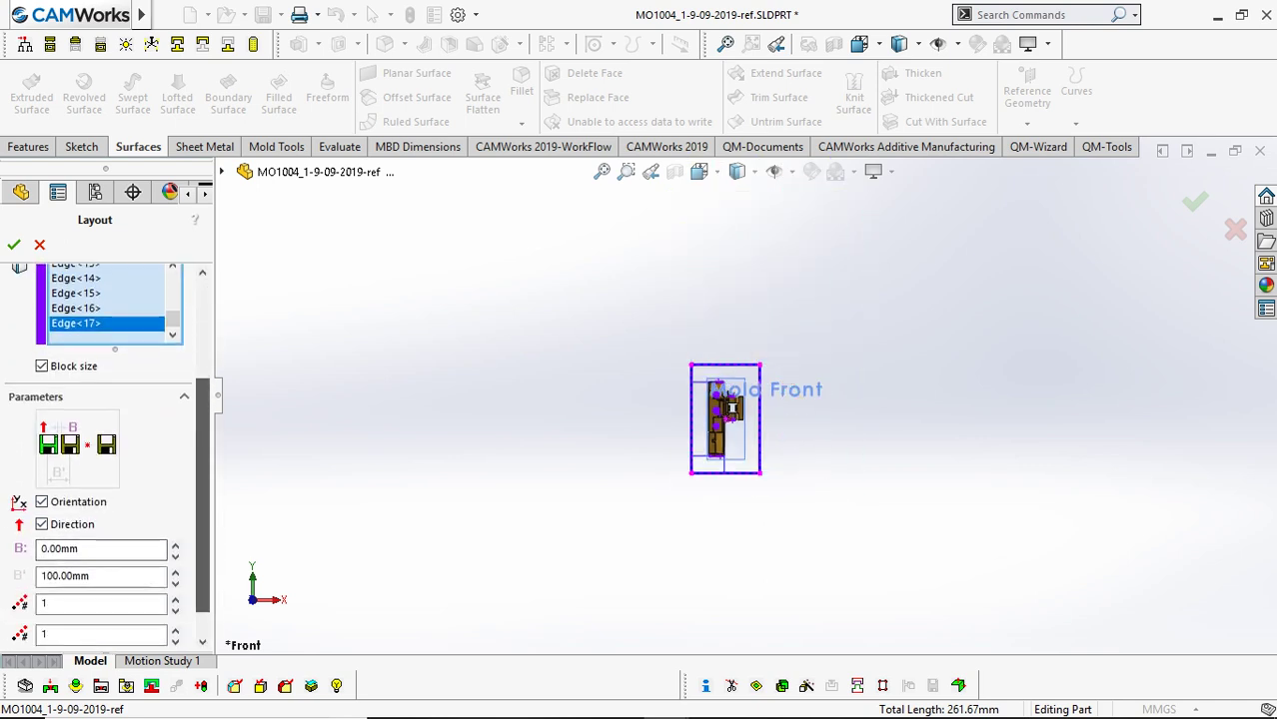
pyautogui.click(100, 599)
pyautogui.write('10')
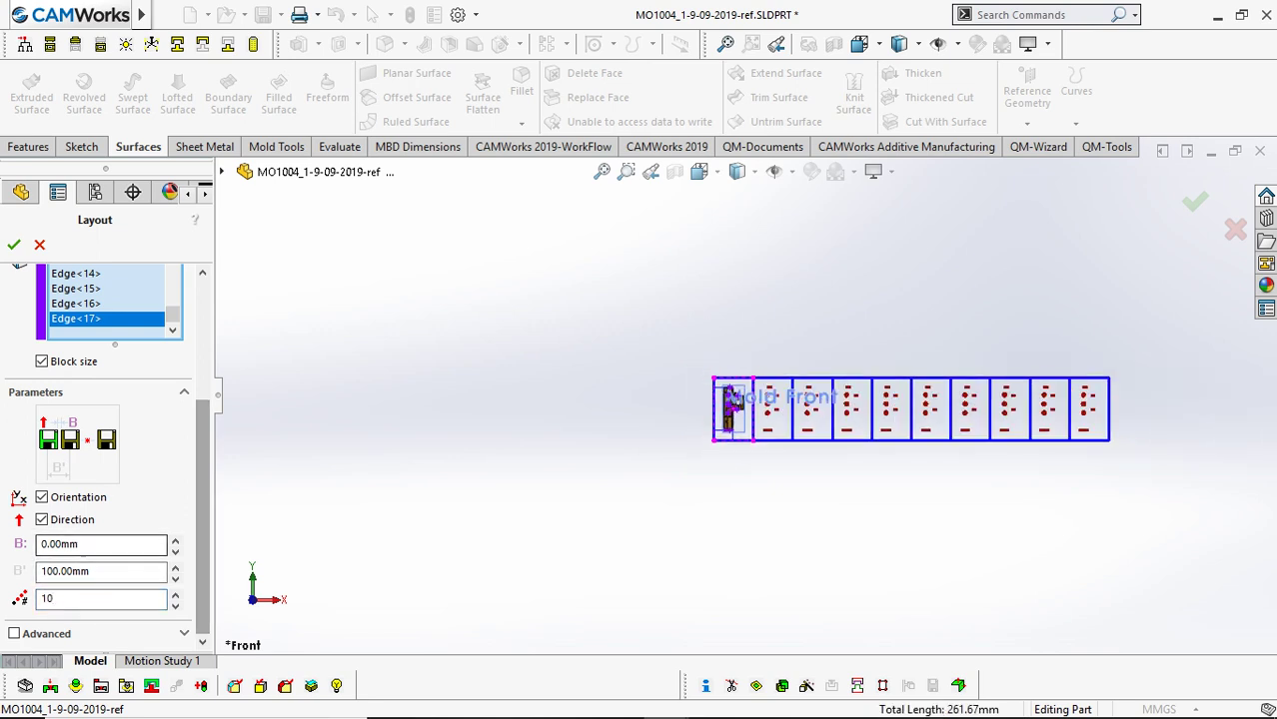
# Try a Linear Serial(2) layout with the cavity count per row set to 12.
pyautogui.scroll(4, 100, 450)
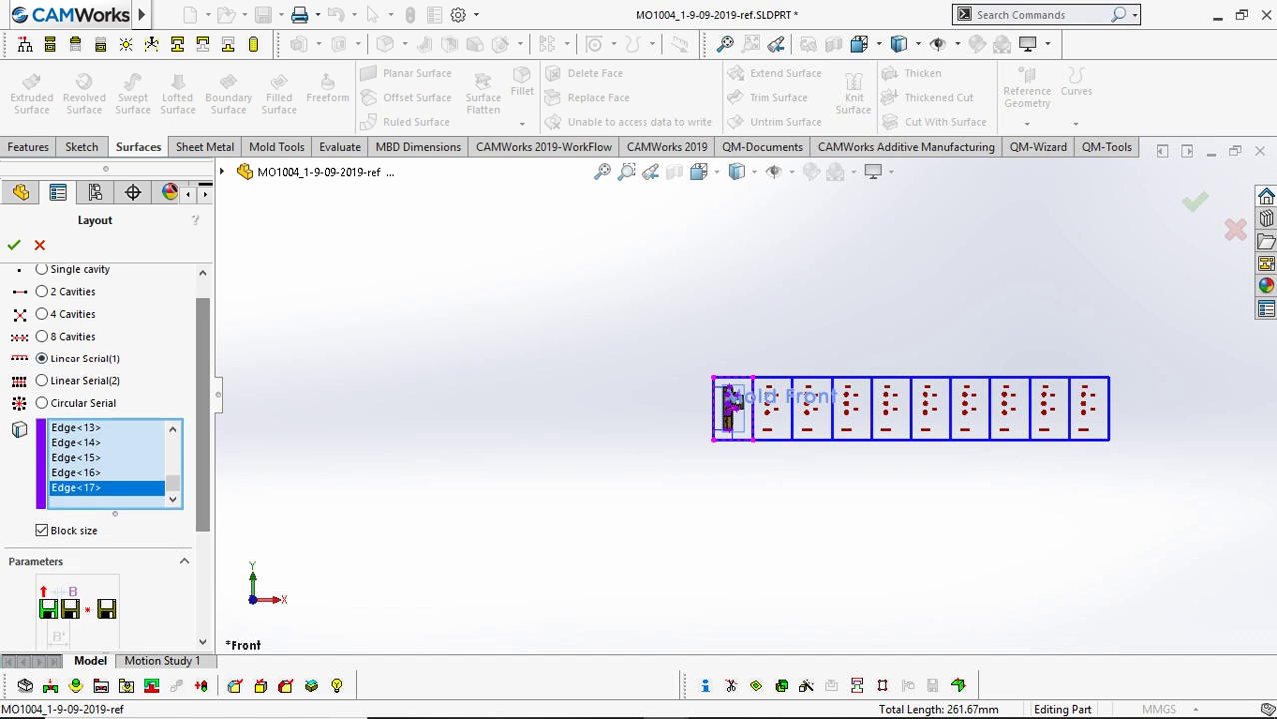
pyautogui.scroll(-4, 99, 449)
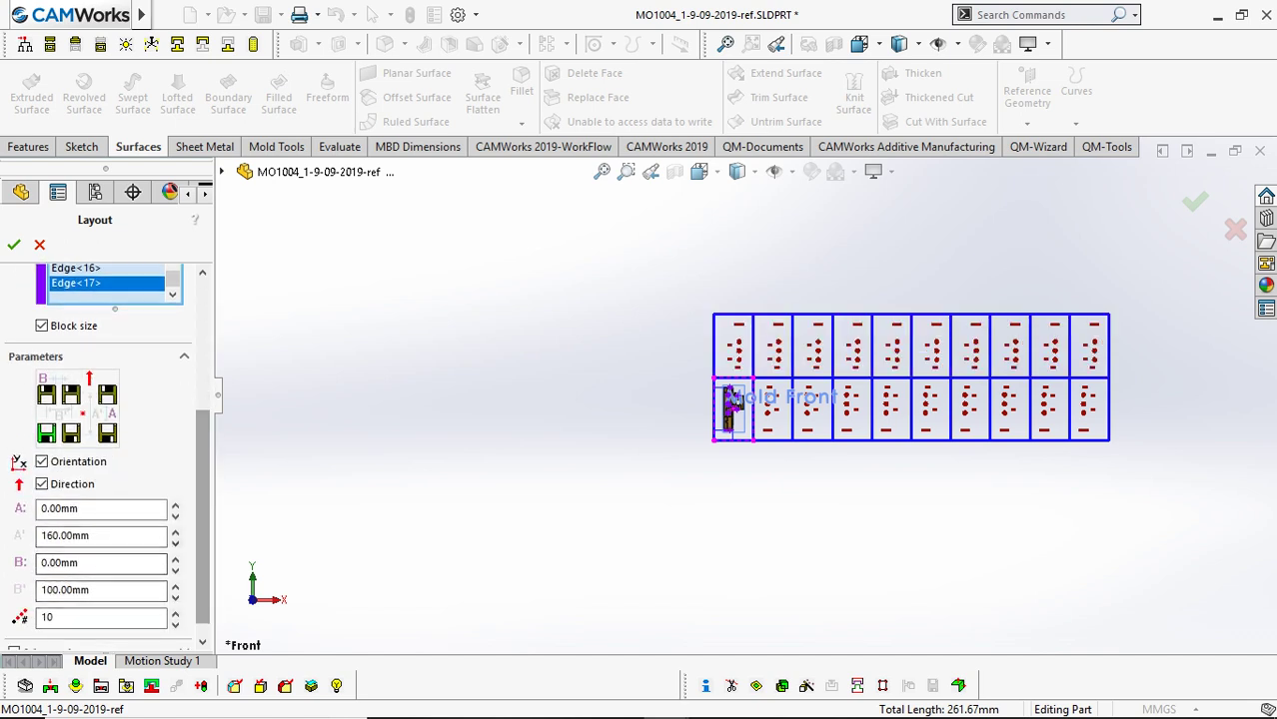
pyautogui.scroll(-1, 100, 559)
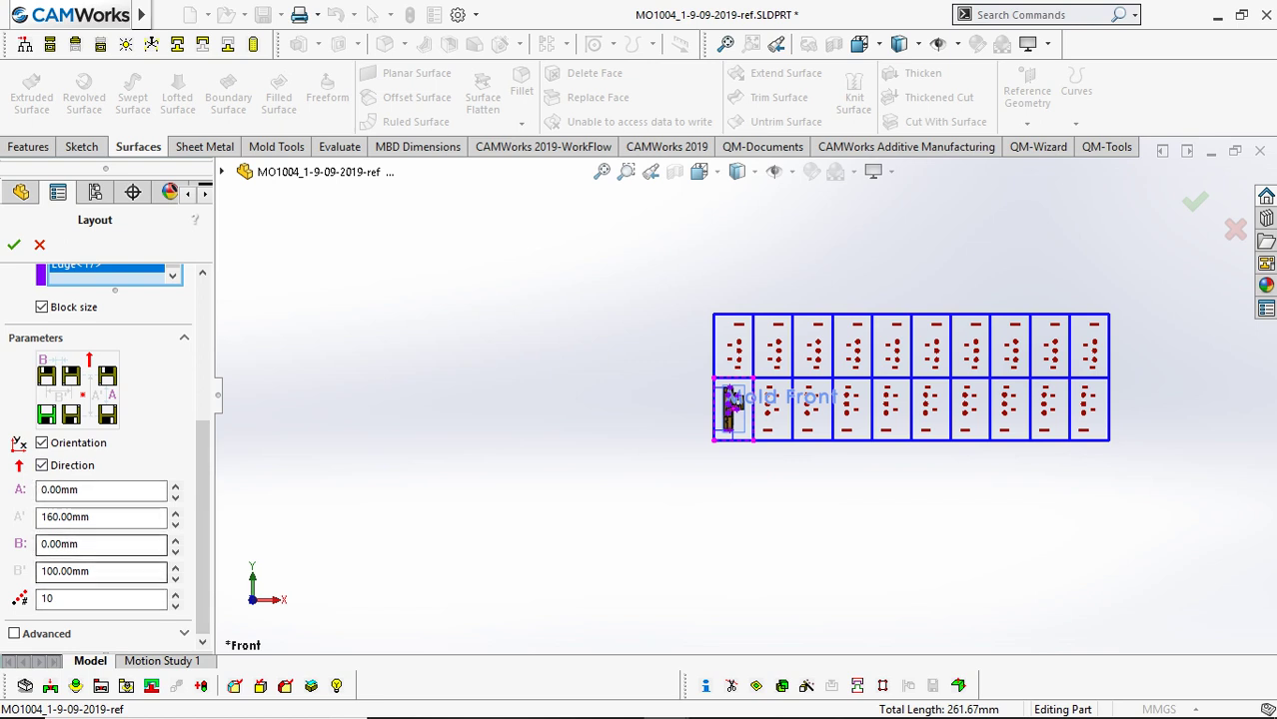
pyautogui.doubleClick(47, 598)
pyautogui.write('12')
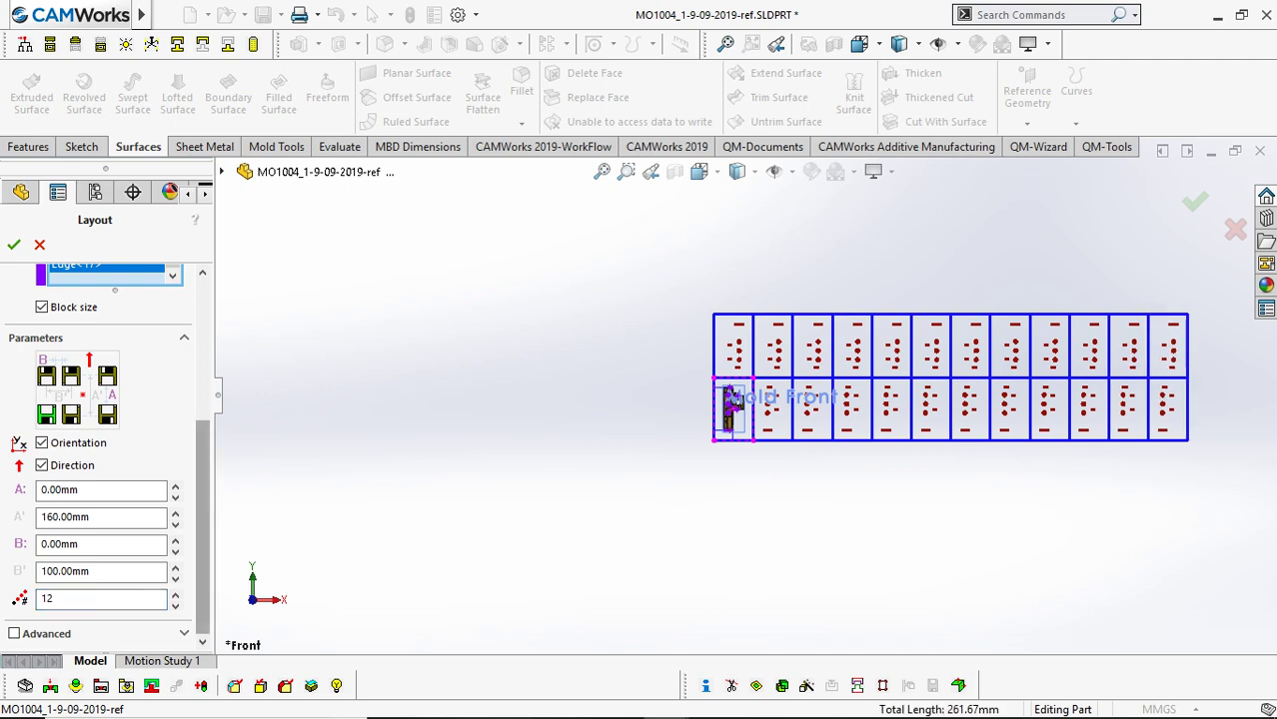
# Try a Circular Serial layout and examine its orientation, spacing and count parameters.
pyautogui.scroll(3, 100, 450)
pyautogui.click(41, 428)
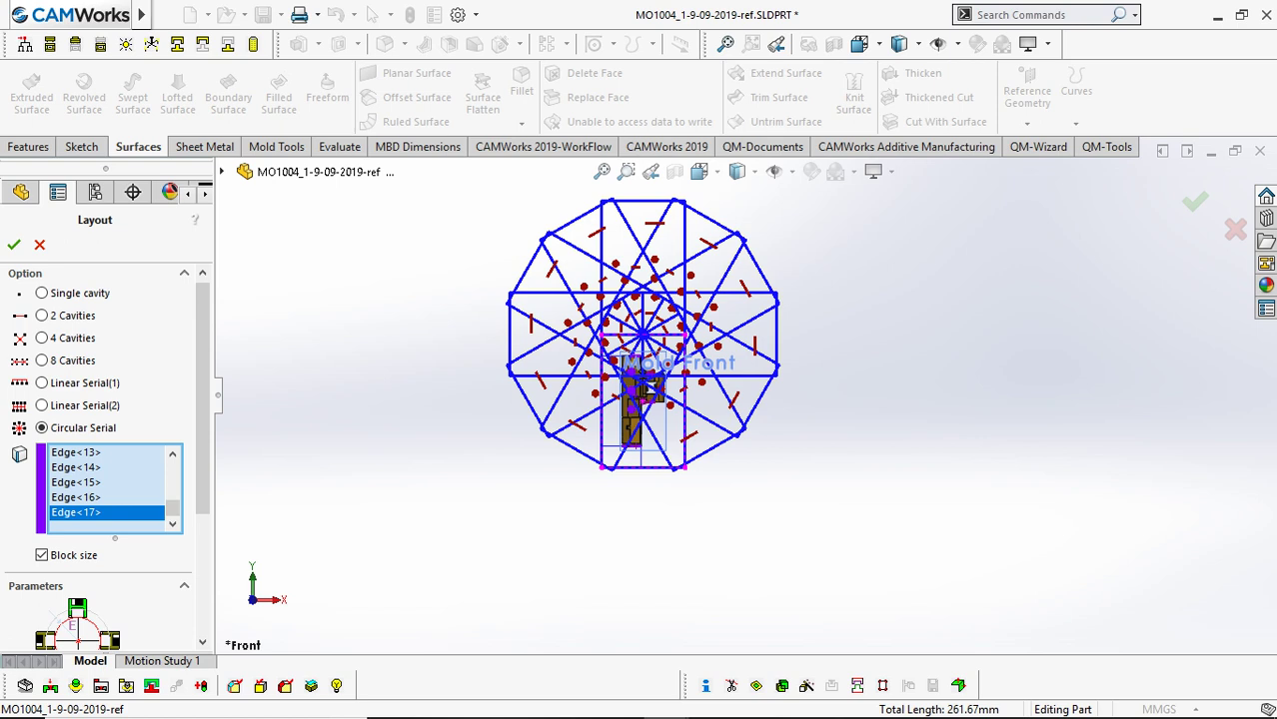
pyautogui.scroll(-3, 100, 449)
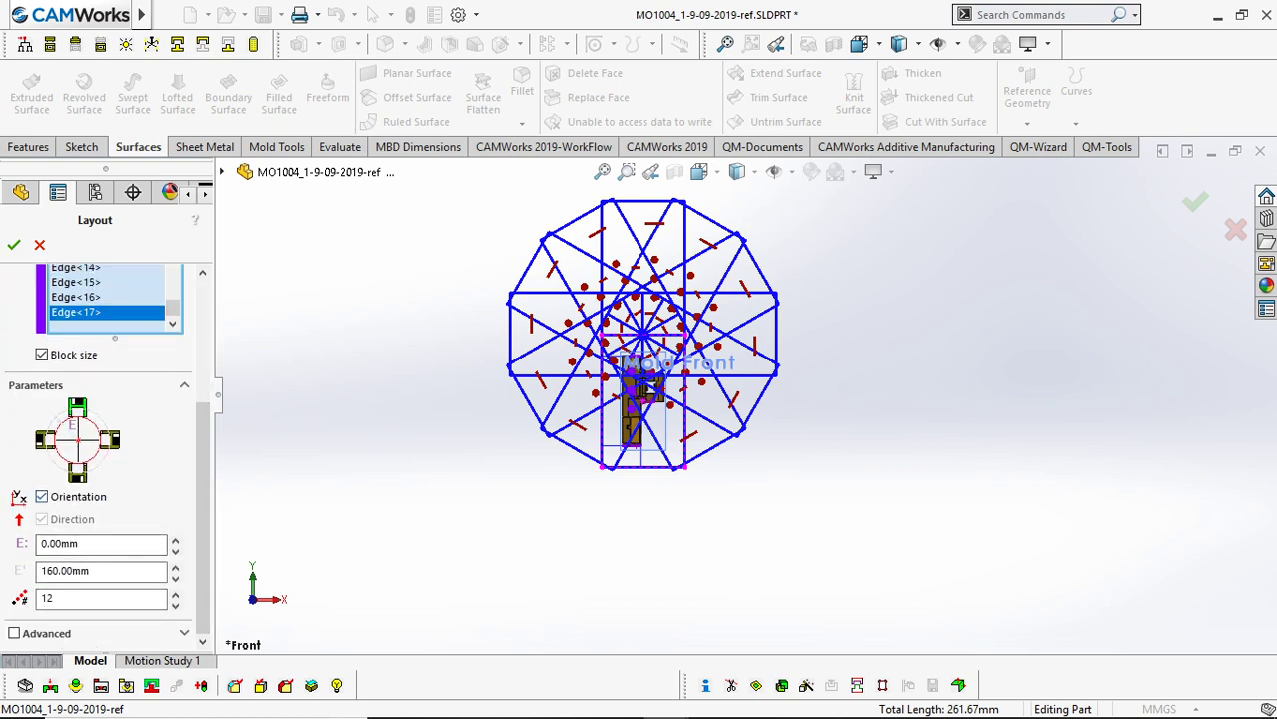
pyautogui.scroll(3, 100, 450)
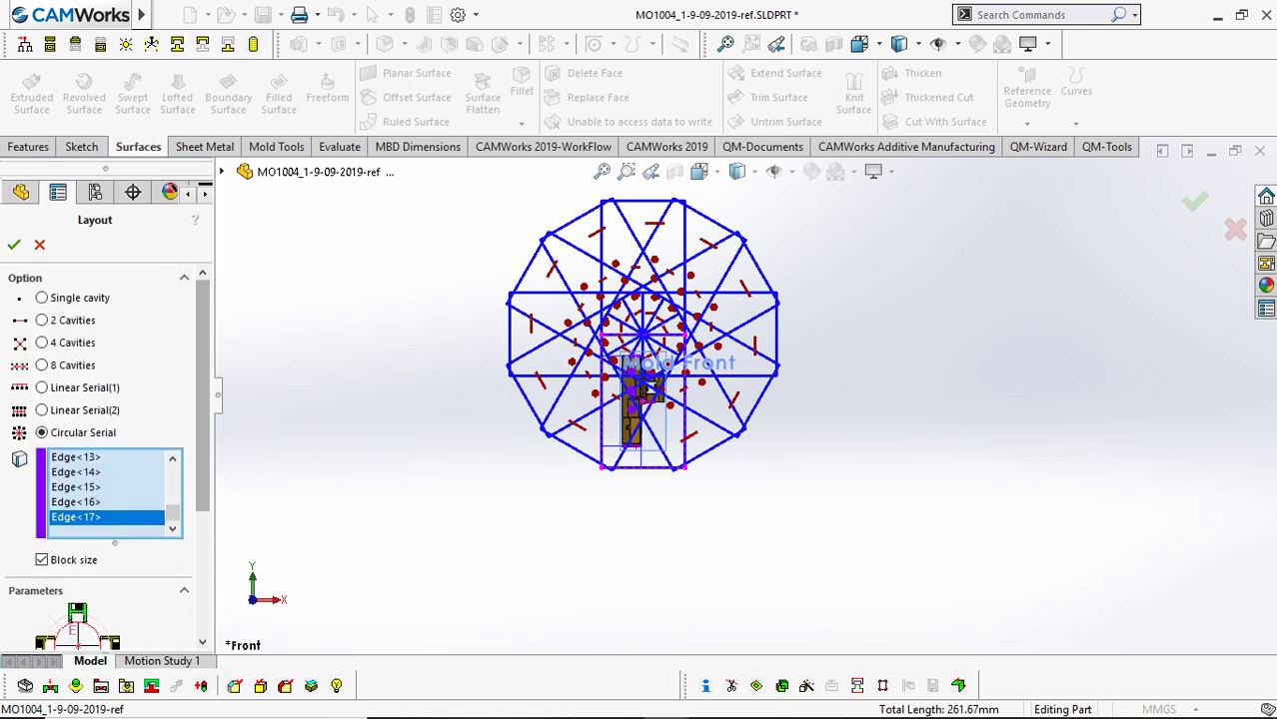
# Set the layout to 2 Cavities and turn off both the Orientation and Direction options.
pyautogui.click(42, 321)
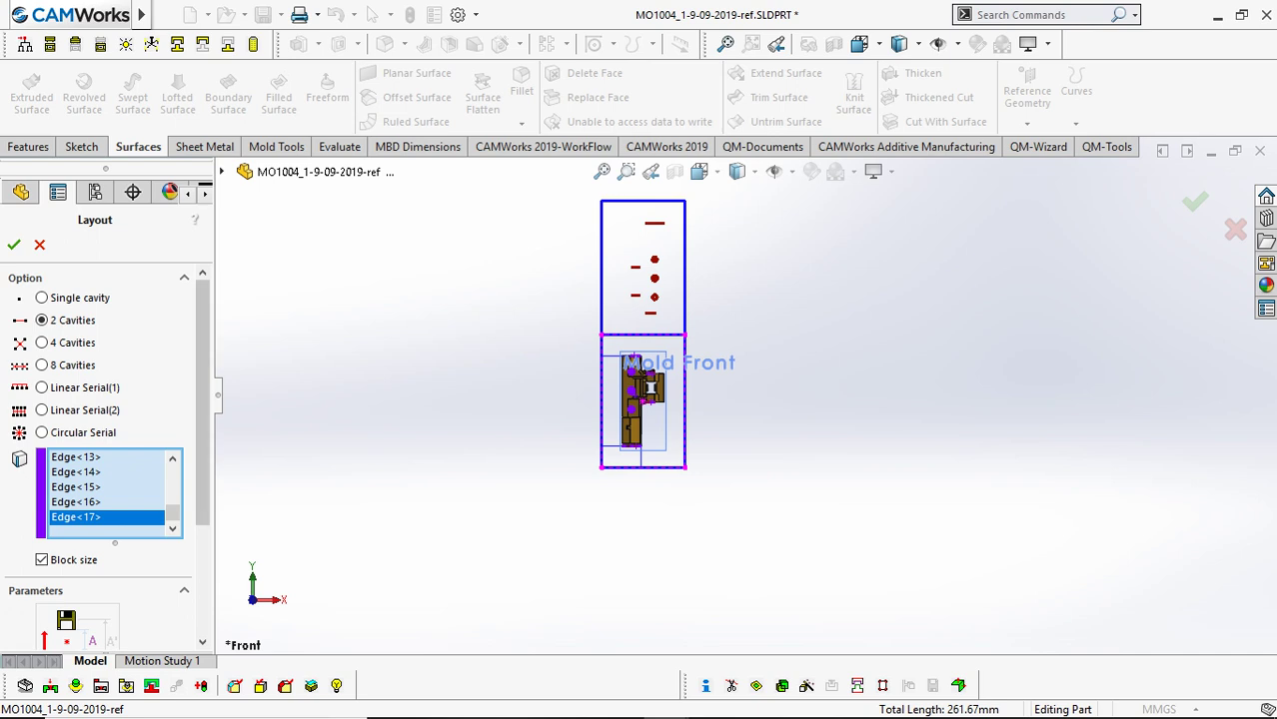
pyautogui.scroll(-2, 100, 450)
pyautogui.click(42, 585)
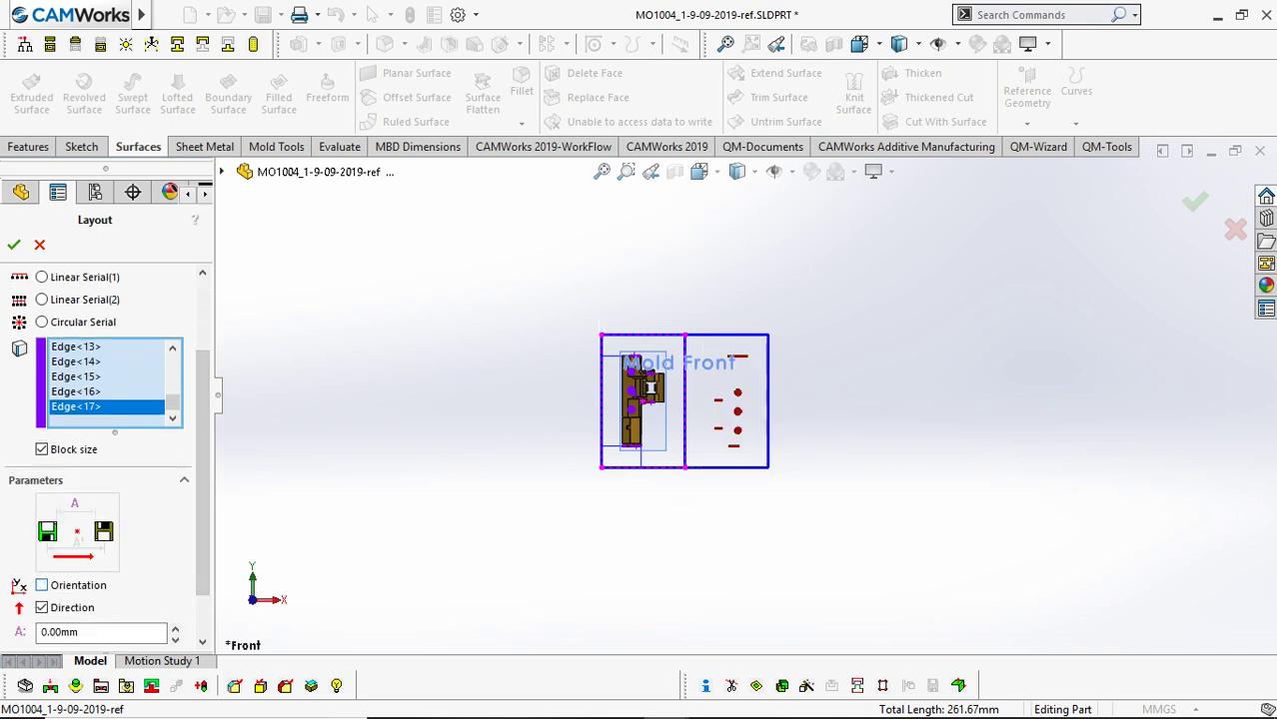
pyautogui.click(42, 607)
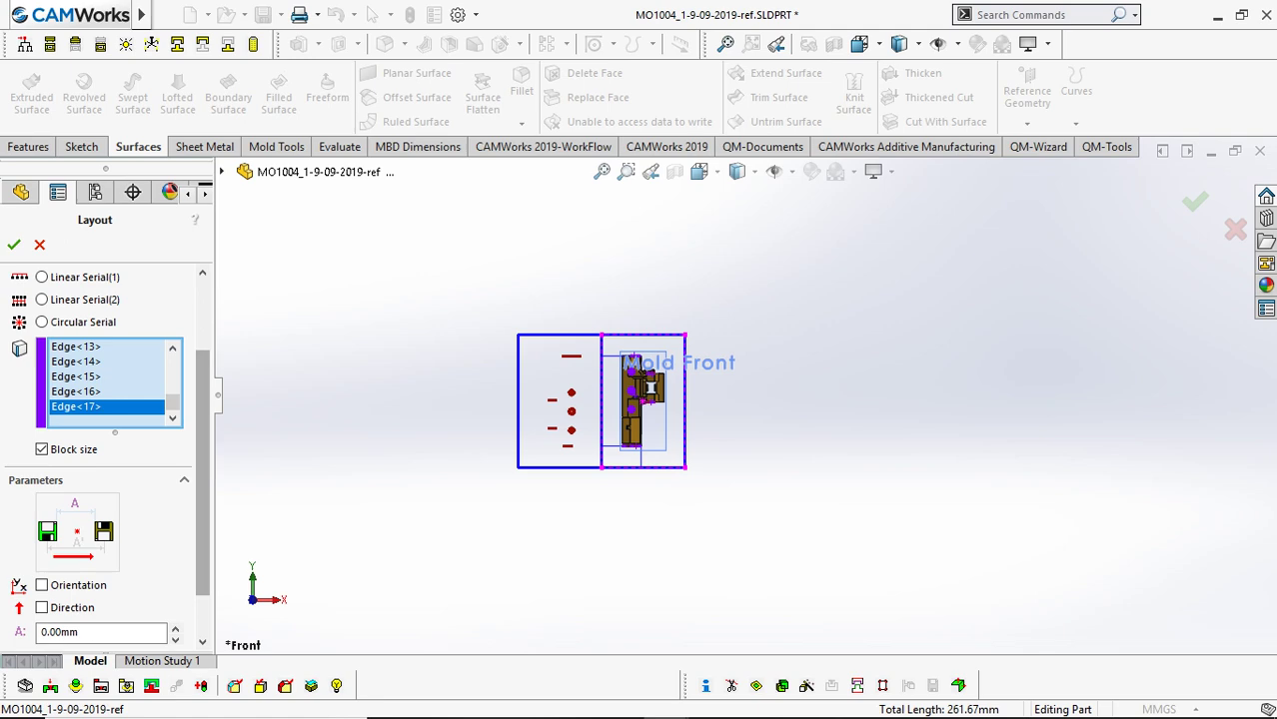
# Set cavity spacing A to -30 mm and accept the two-cavity layout.
pyautogui.moveTo(203, 490); pyautogui.dragTo(203, 534)
pyautogui.scroll(-5, 582, 387)
pyautogui.moveTo(625, 545); pyautogui.dragTo(614, 468, button='middle')
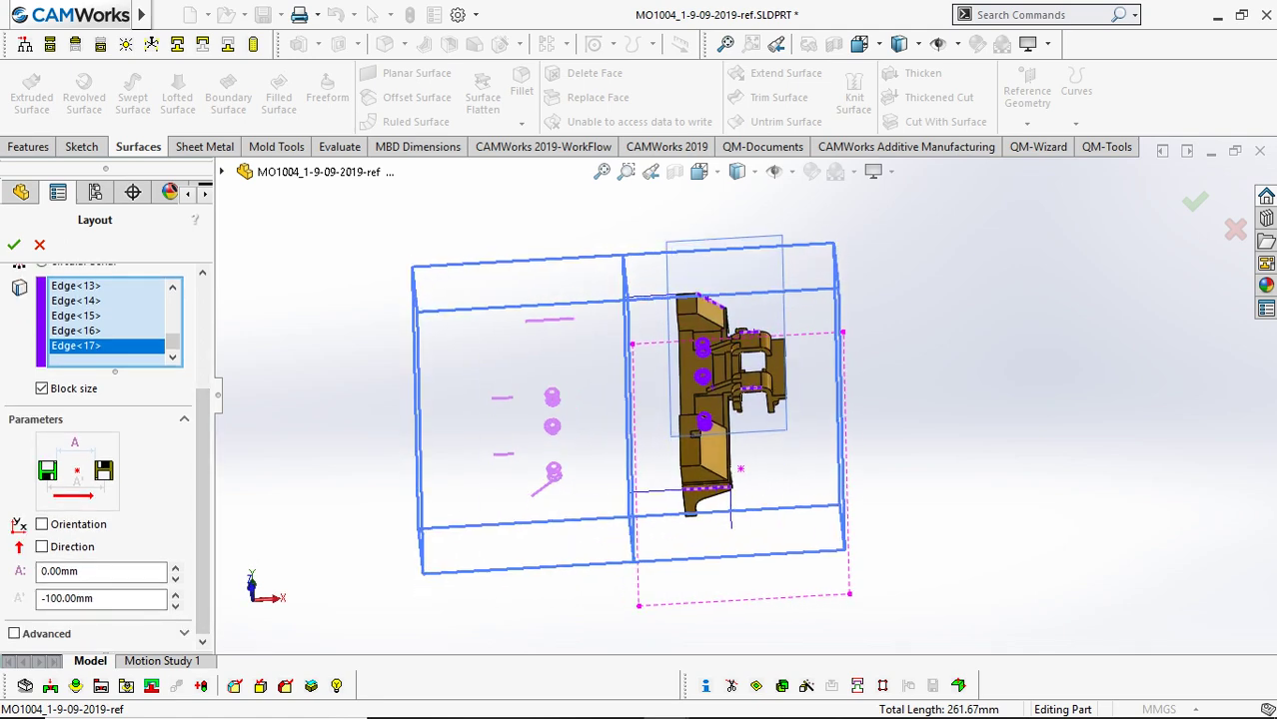
pyautogui.scroll(-3, 614, 467)
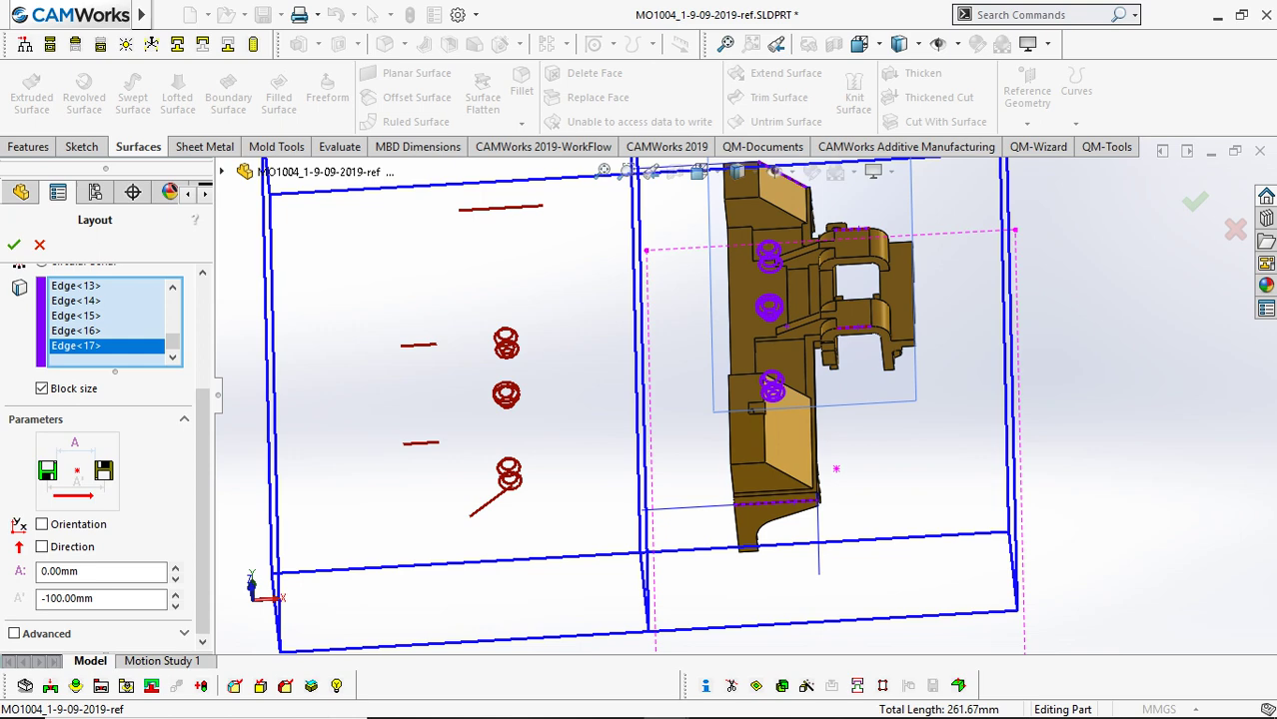
pyautogui.doubleClick(62, 573)
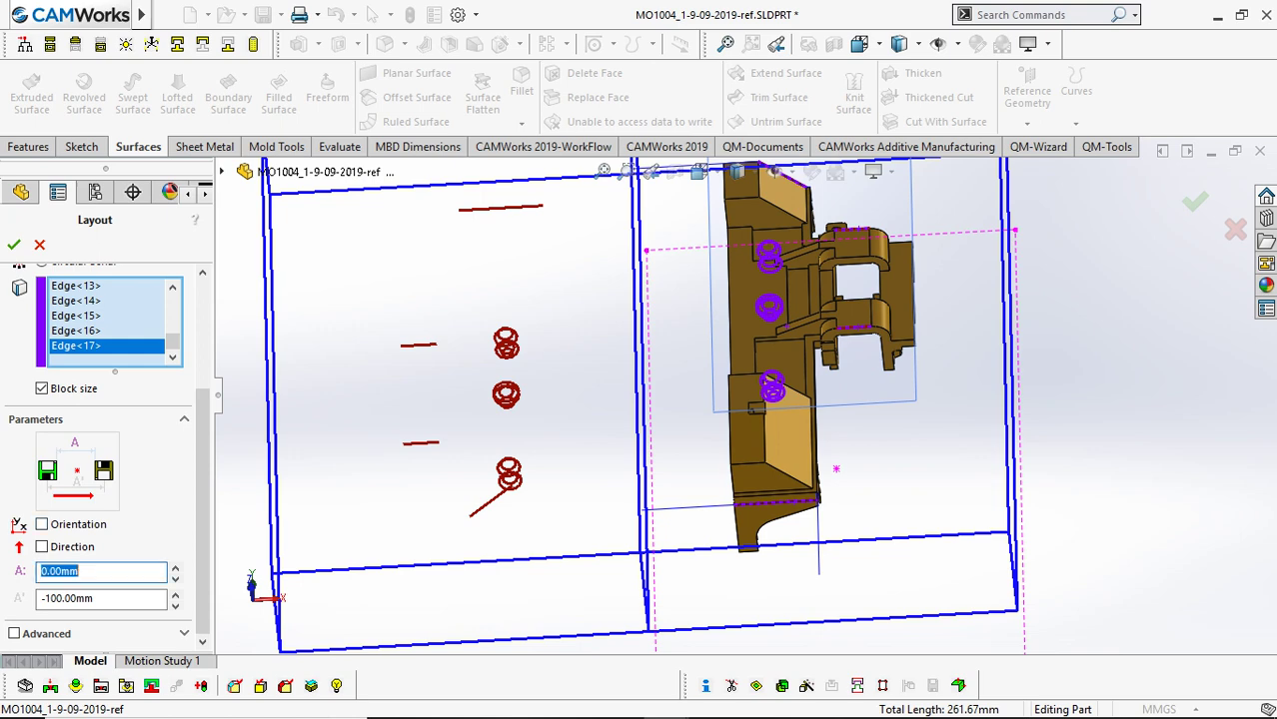
pyautogui.write('-30')
pyautogui.press('Return')
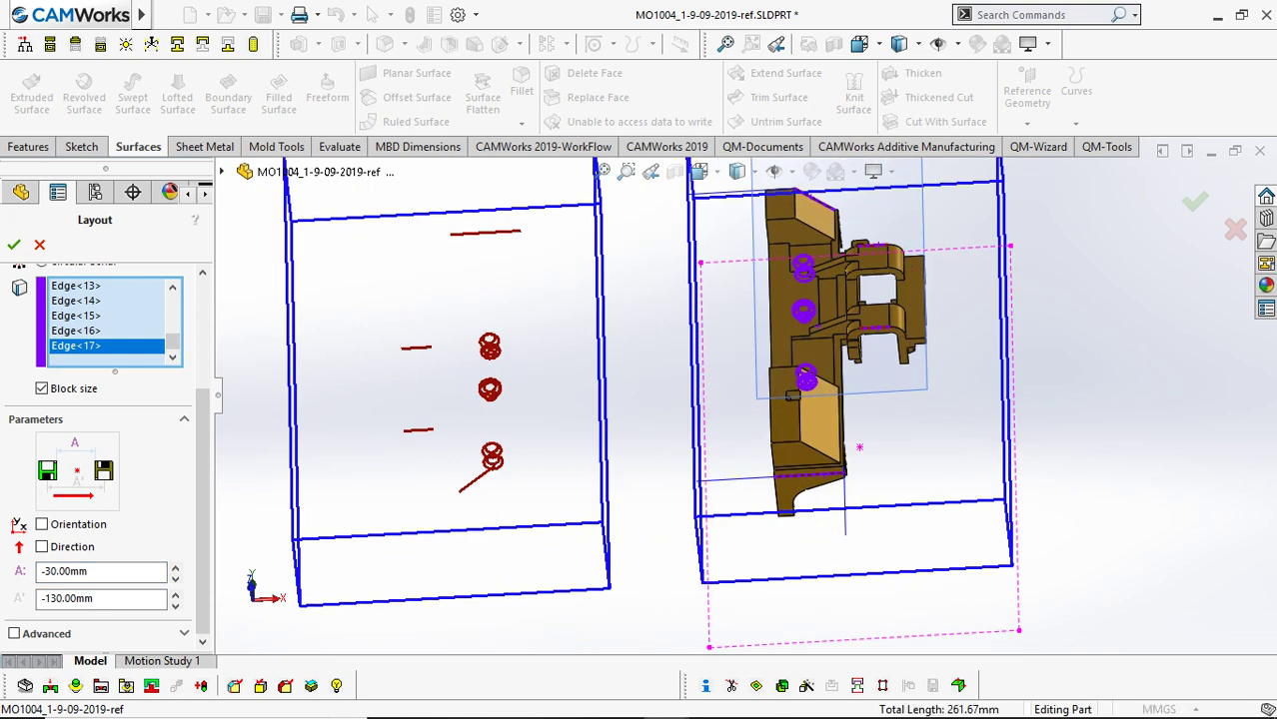
pyautogui.moveTo(649, 420); pyautogui.dragTo(609, 395, button='middle')
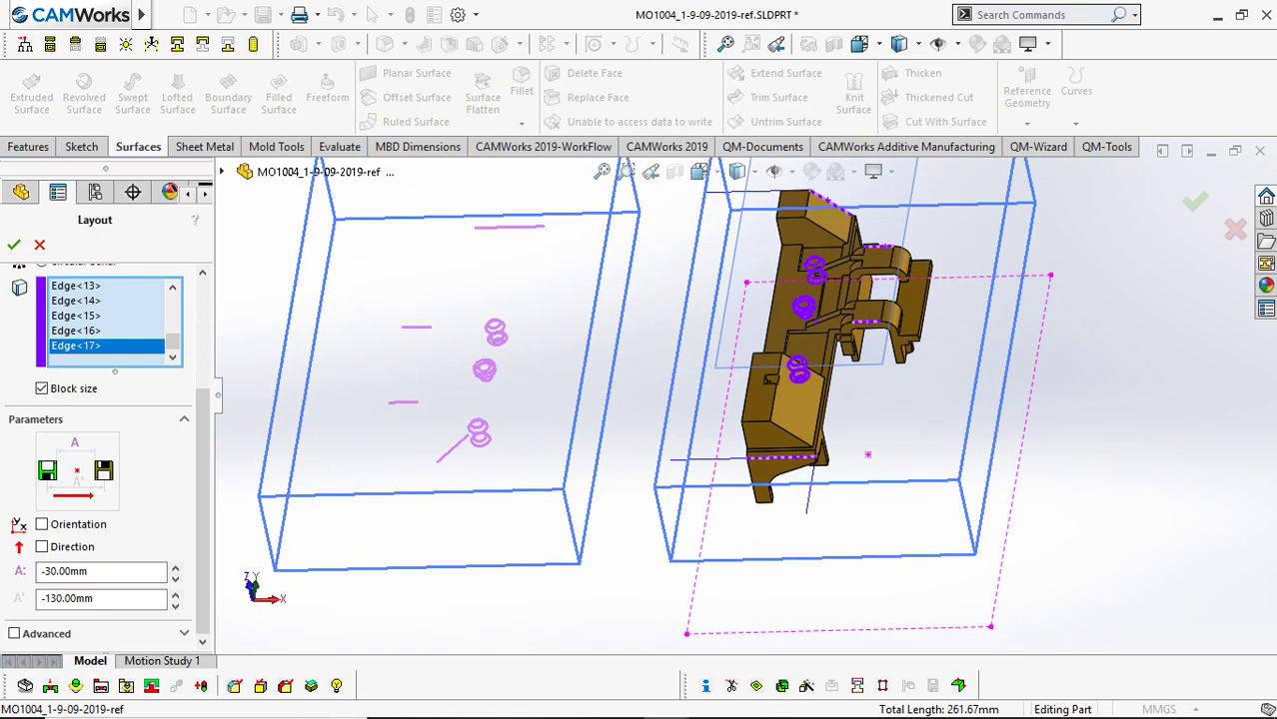
pyautogui.click(14, 243)
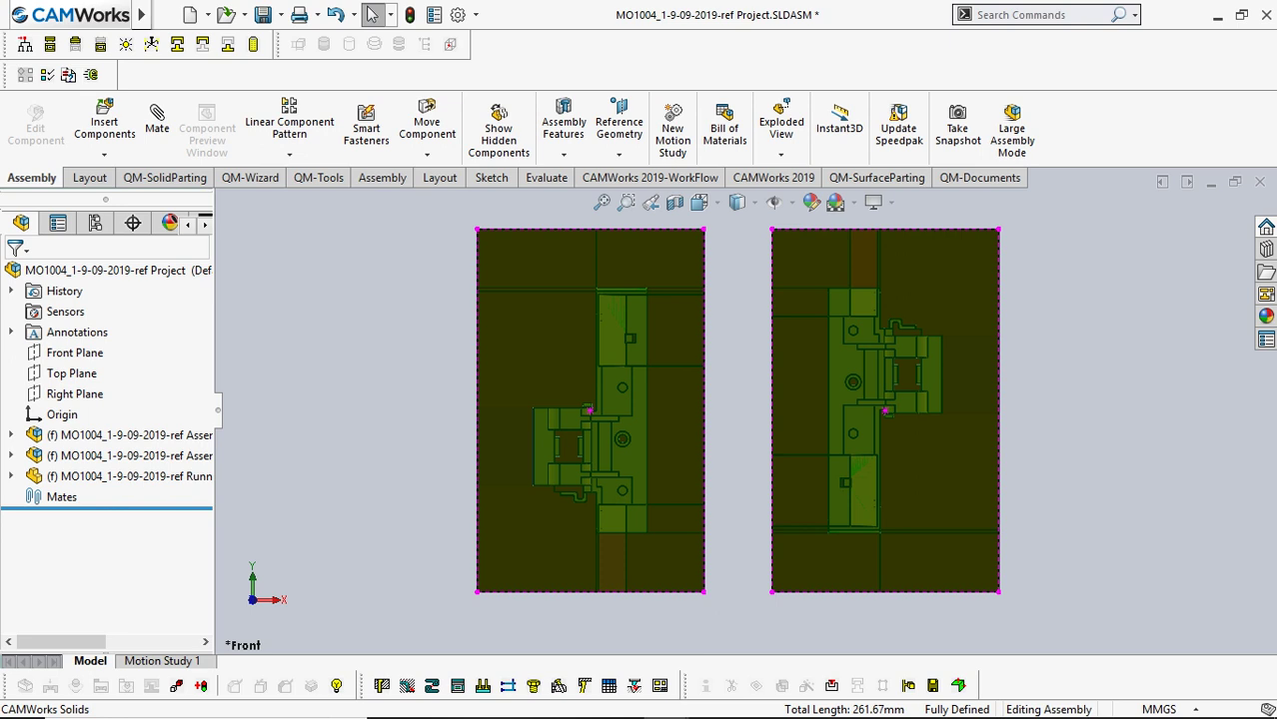
# Inspect the two-cavity project in tilted and Front views, check the single core-cavity assembly, and return to the top mold assembly.
pyautogui.hotkey('ctrl', '7')
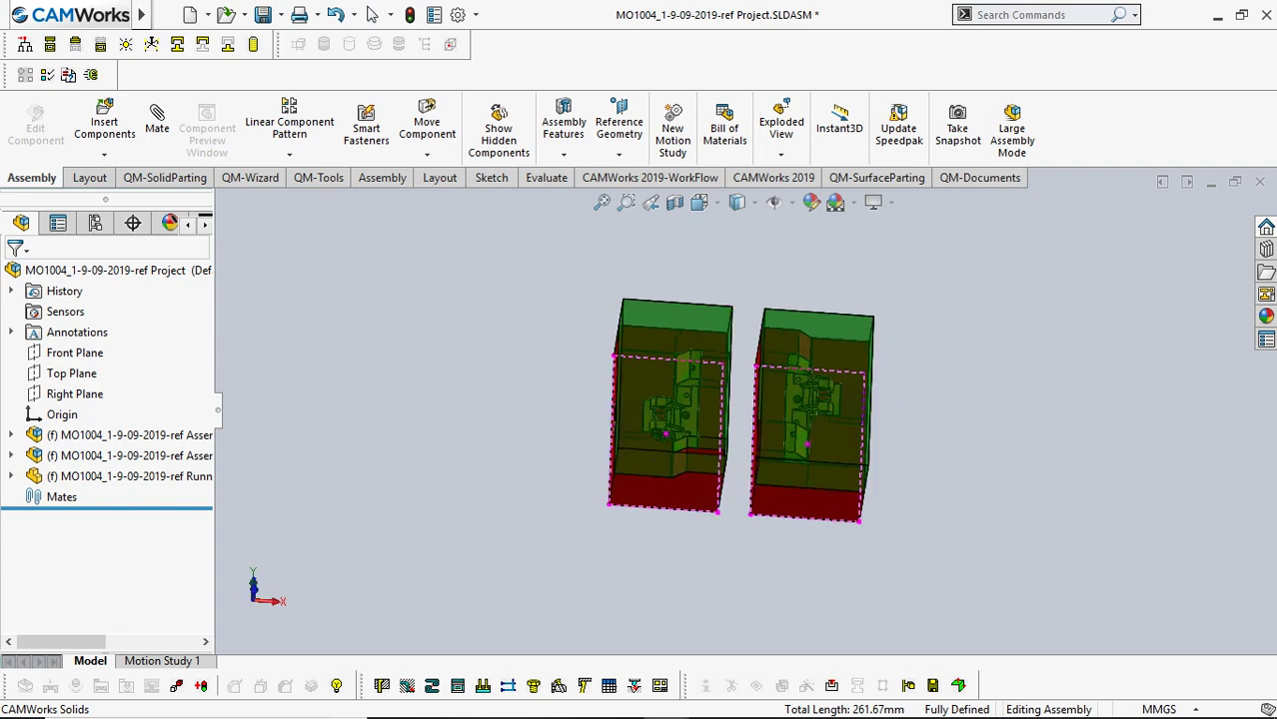
pyautogui.moveTo(644, 374); pyautogui.dragTo(649, 424, button='middle')
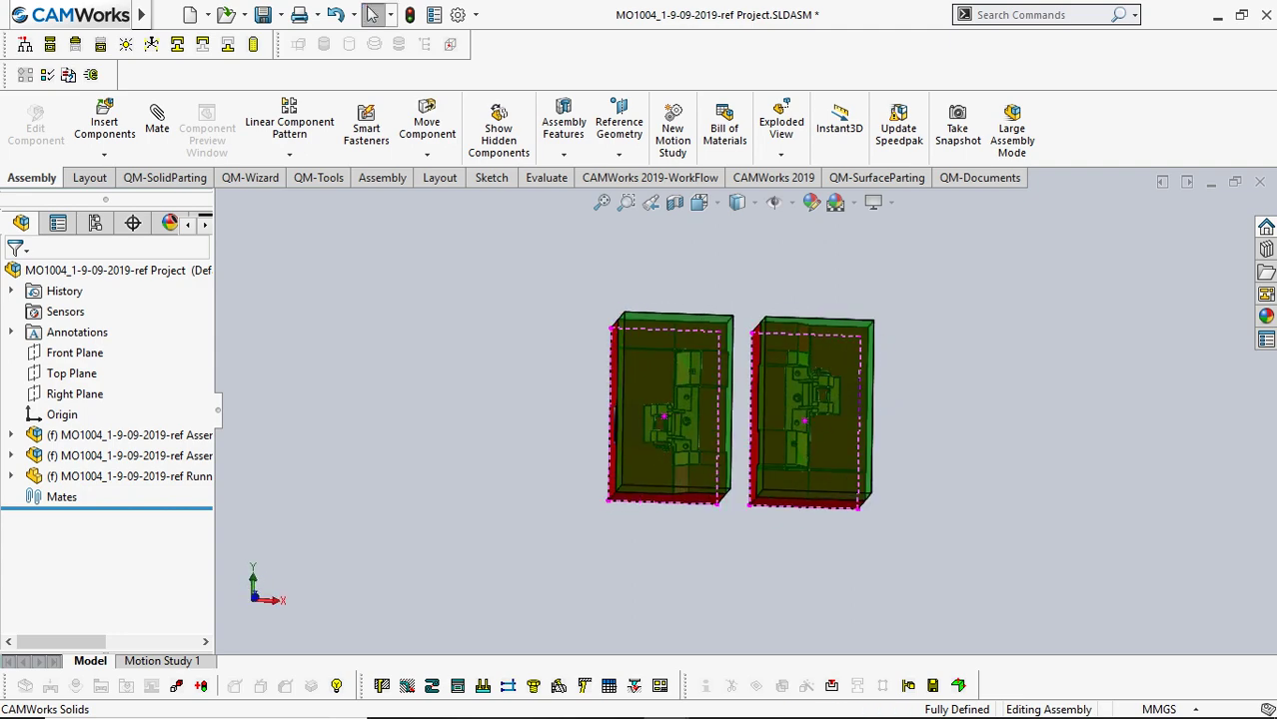
pyautogui.hotkey('ctrl', '1')
pyautogui.scroll(-5, 766, 410)
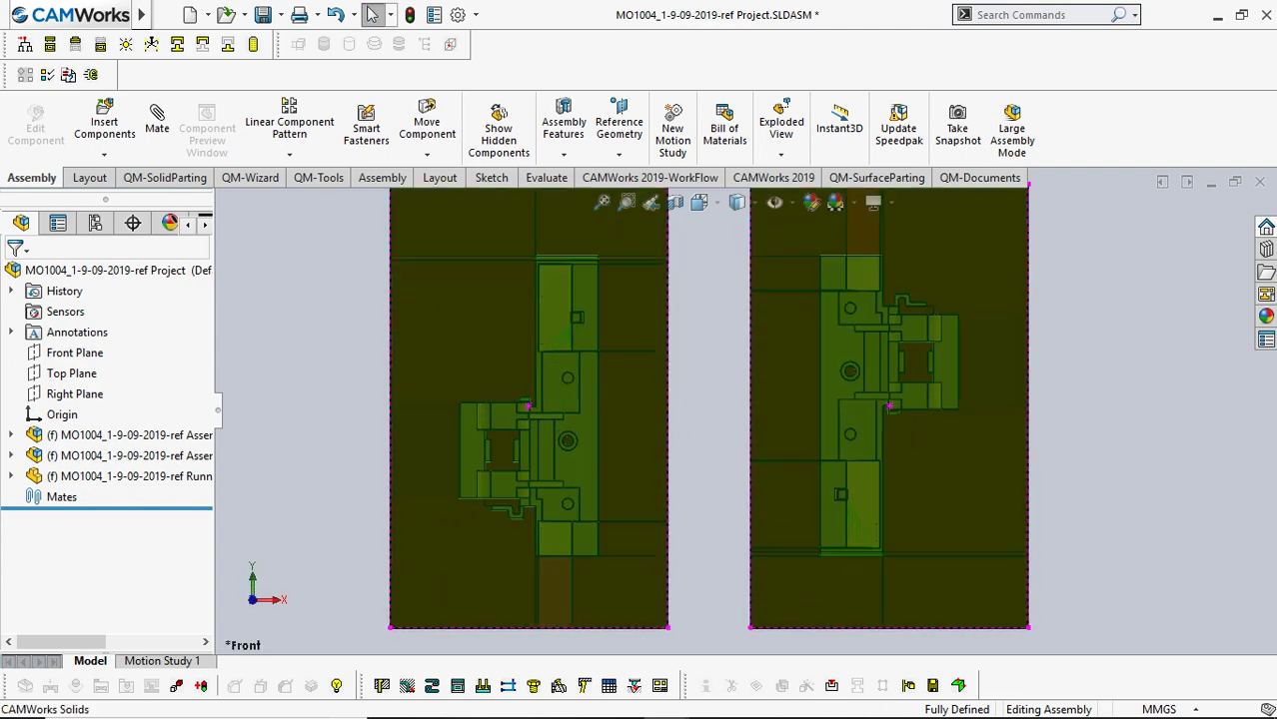
pyautogui.scroll(3, 744, 411)
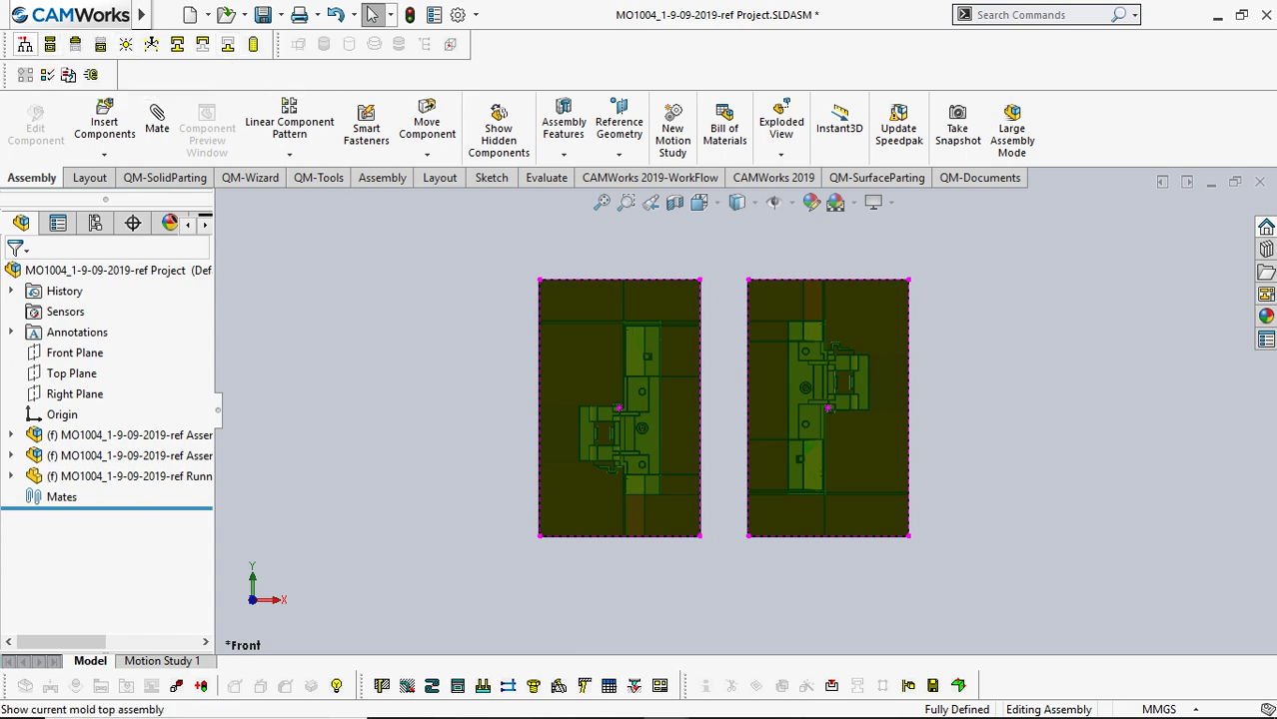
pyautogui.click(177, 44)
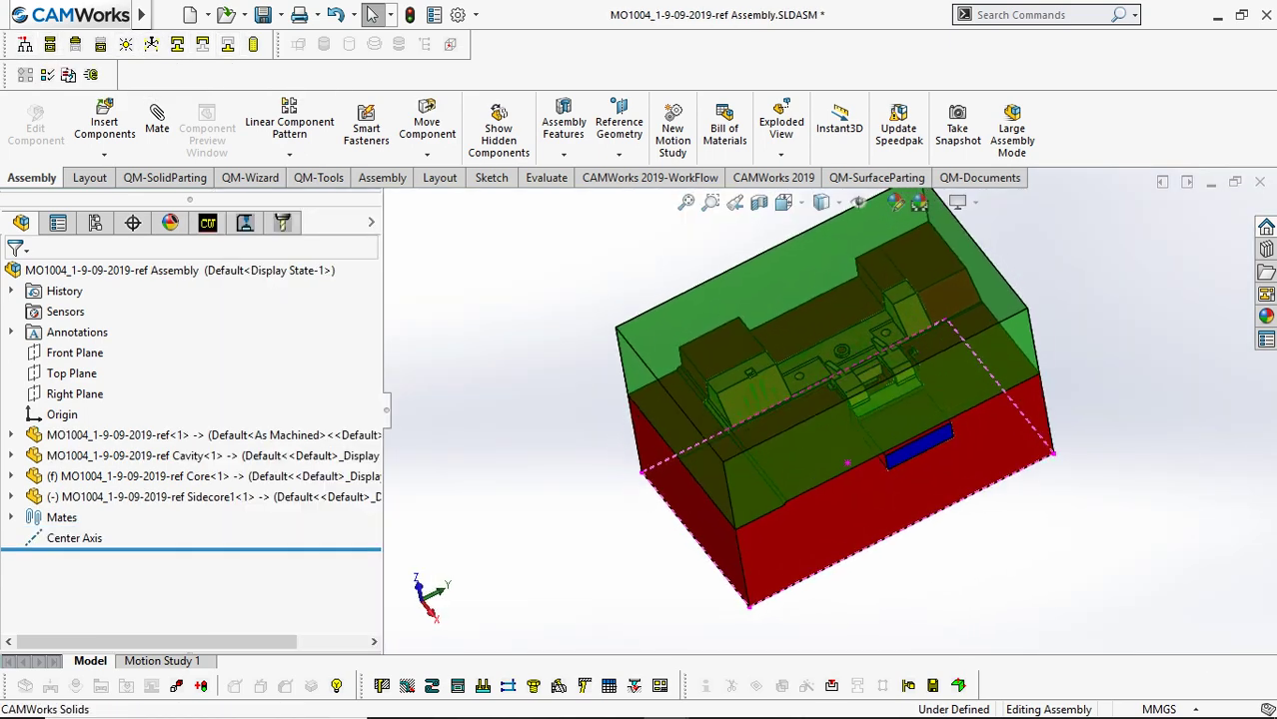
pyautogui.click(25, 44)
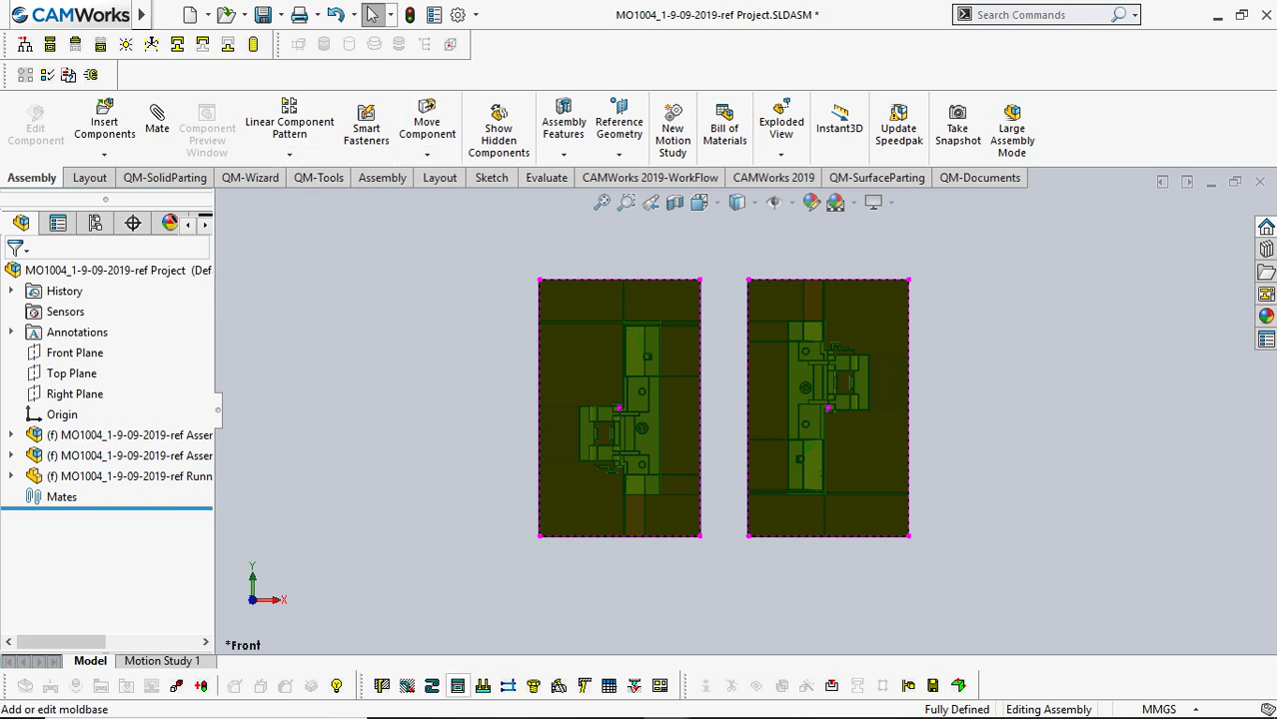
# Start the Moldbase command and browse the DME INCH, FUTABA and HASCO catalogues.
pyautogui.click(457, 685)
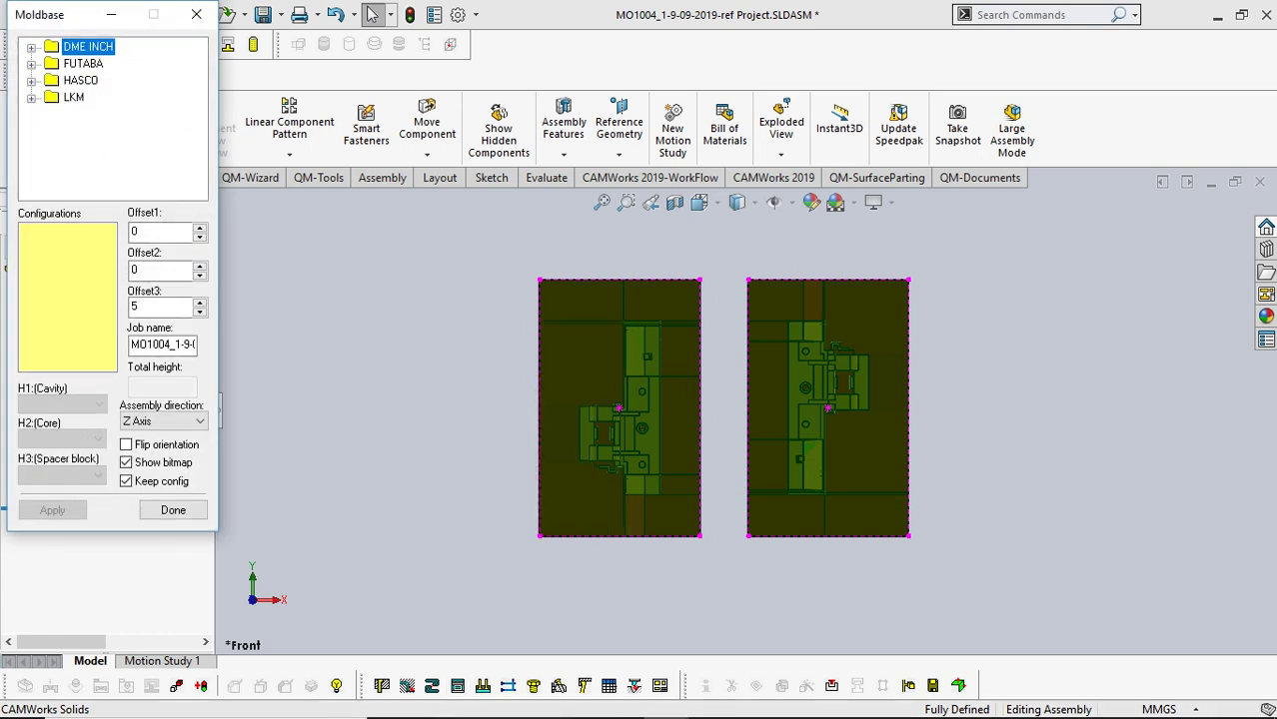
pyautogui.click(31, 48)
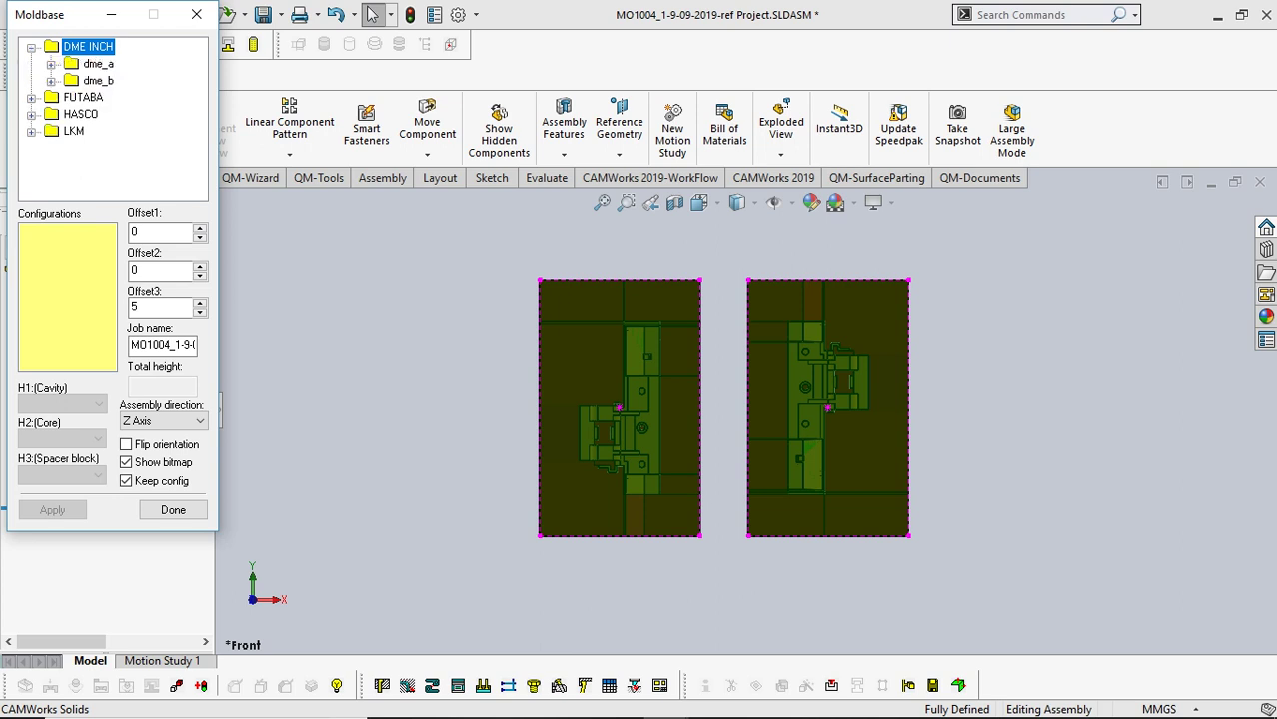
pyautogui.click(31, 47)
pyautogui.click(31, 64)
pyautogui.click(30, 64)
pyautogui.click(31, 81)
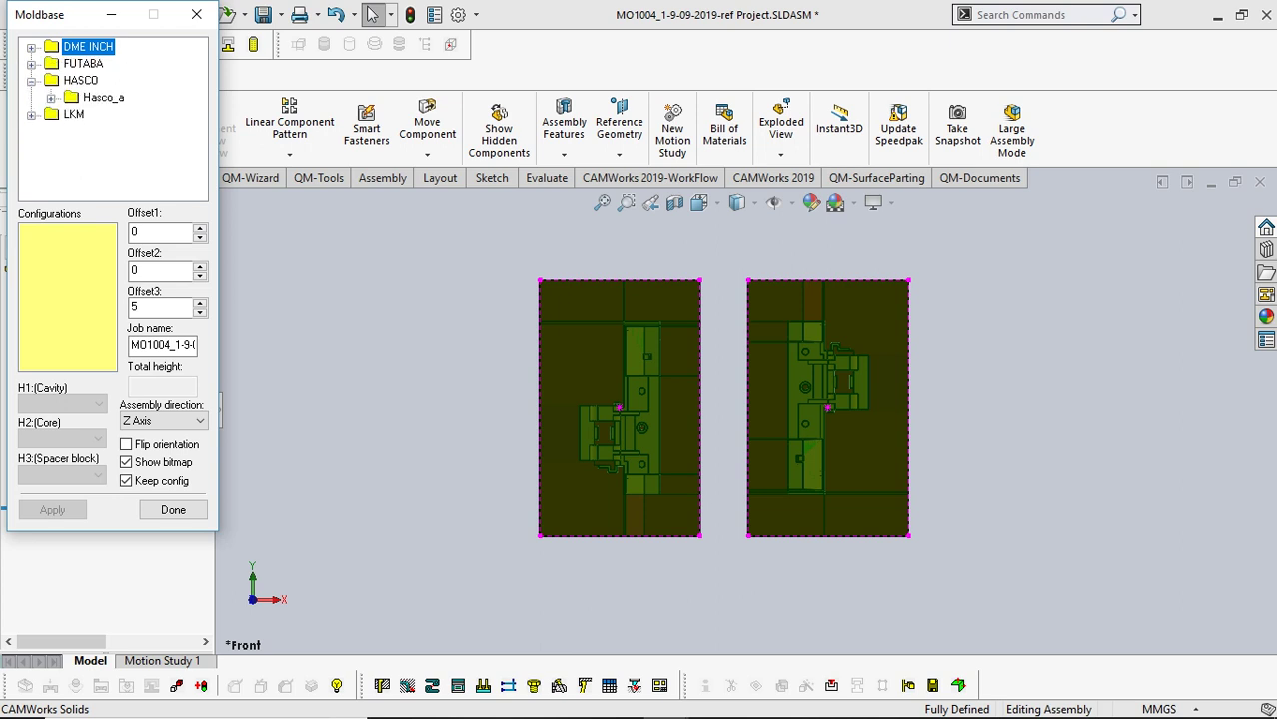
pyautogui.click(31, 80)
# Preview the LKM Side Gate System lkm_ci moldbase in configuration 1520(150x200) and set the display style to wireframe.
pyautogui.click(31, 96)
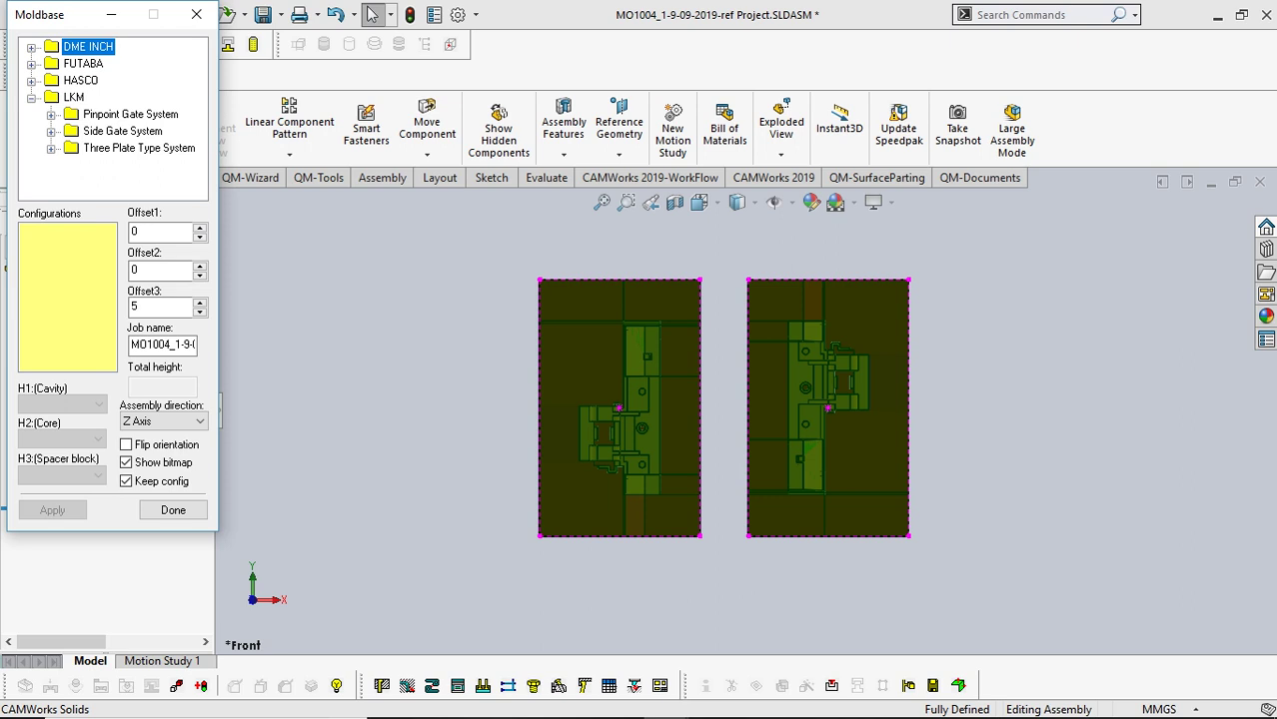
pyautogui.click(51, 131)
pyautogui.click(70, 148)
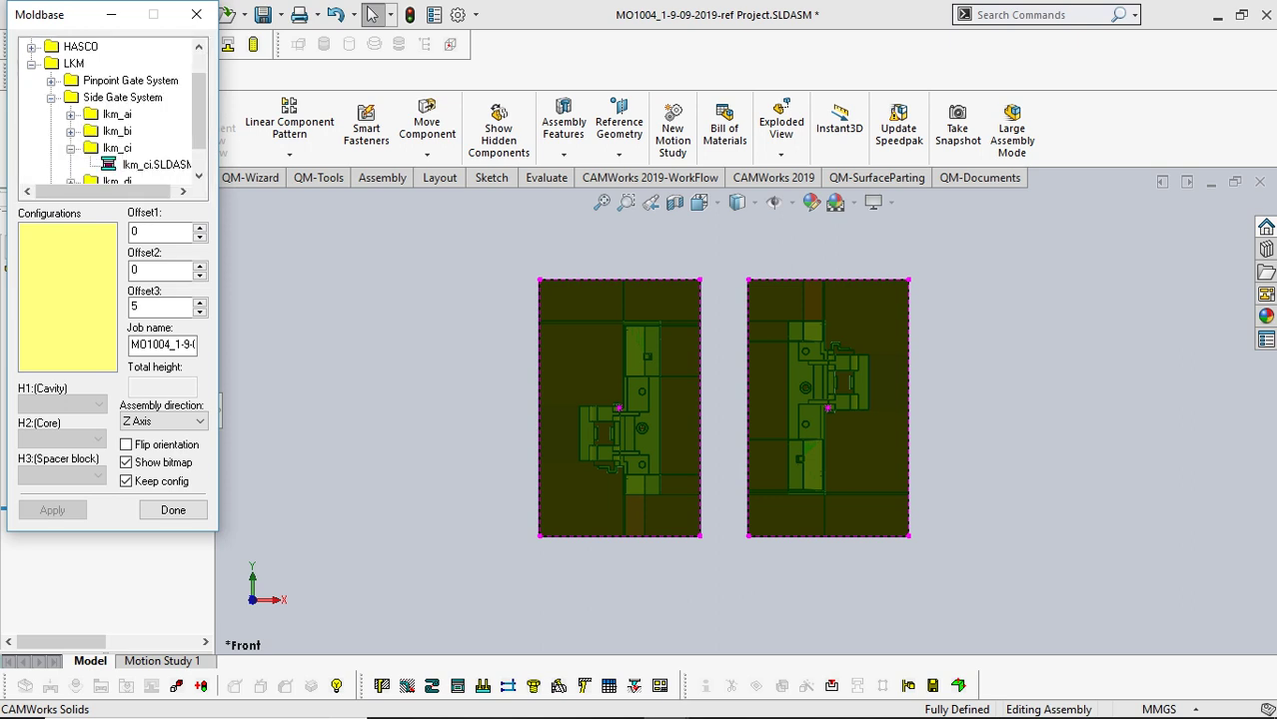
pyautogui.click(140, 164)
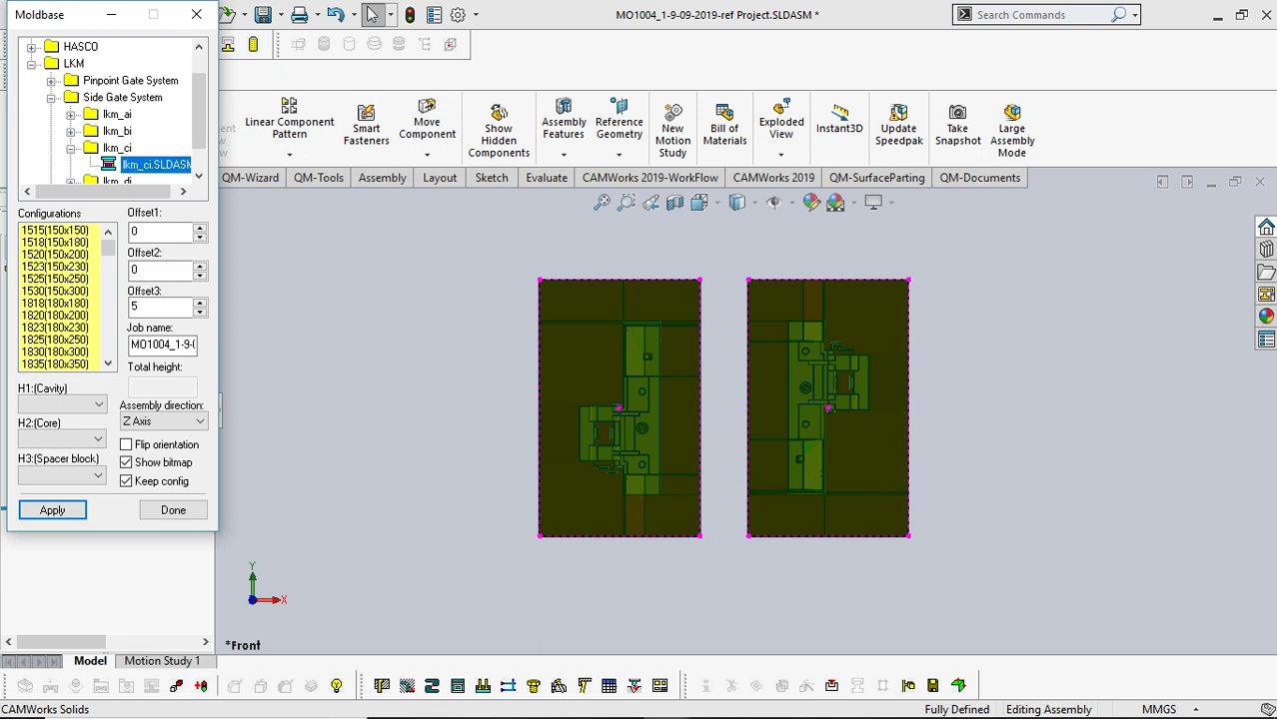
pyautogui.click(55, 254)
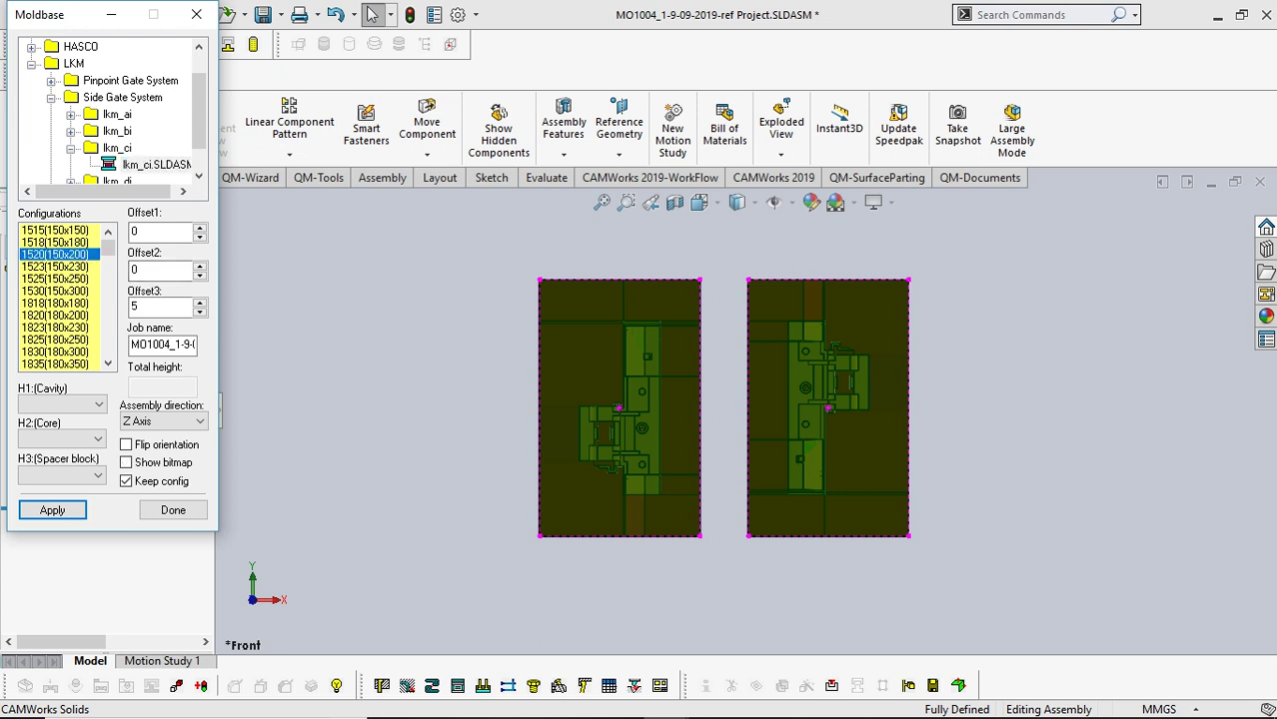
pyautogui.click(738, 203)
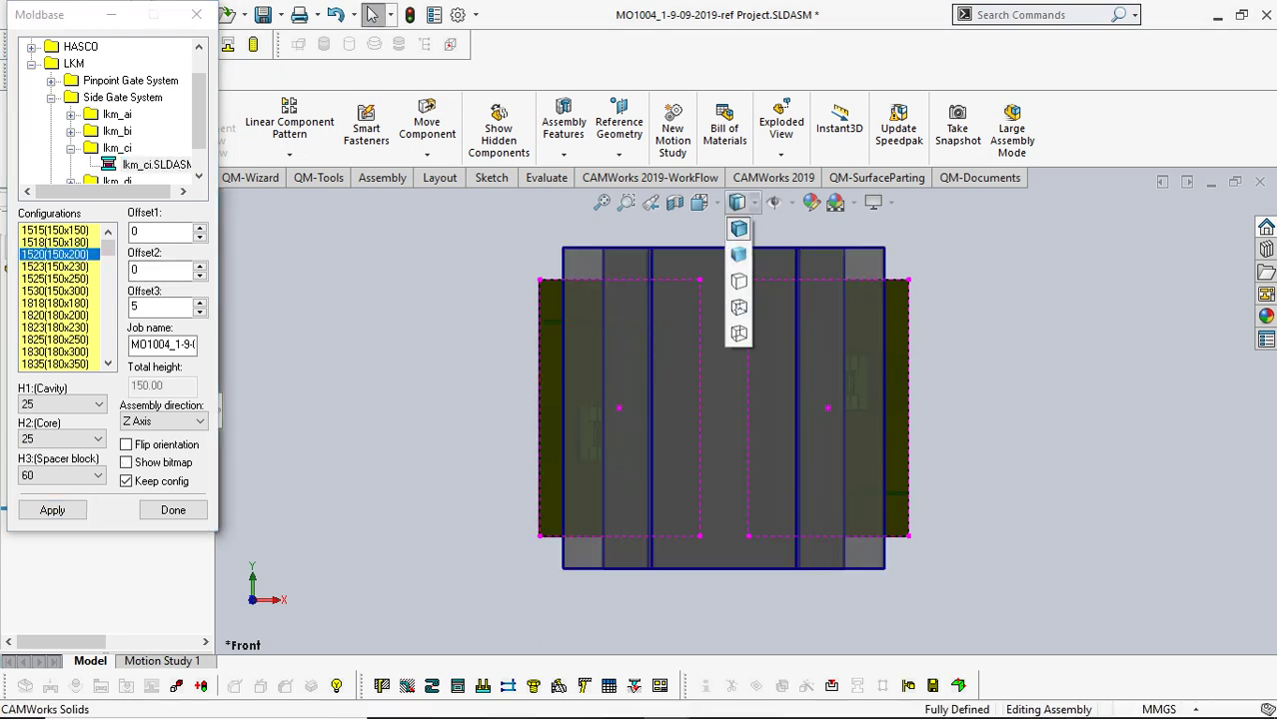
pyautogui.click(737, 333)
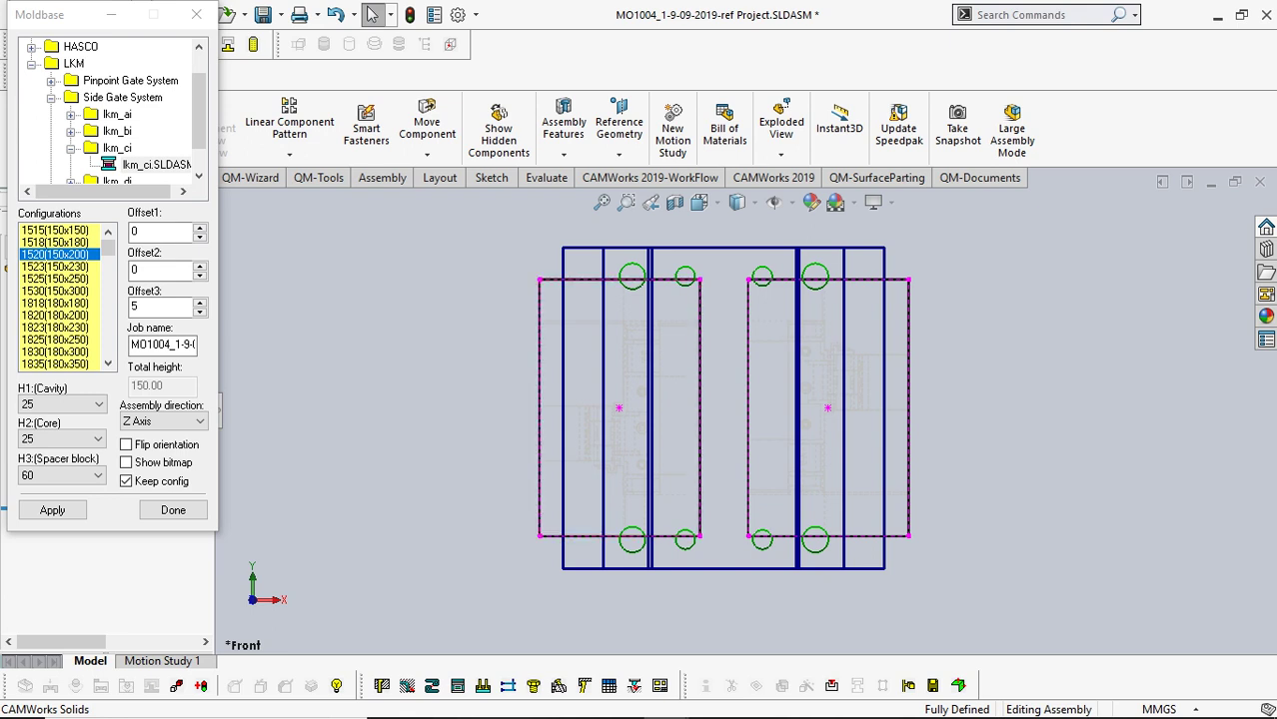
# Try lkm_ci configurations 2325(230x250), 3045(300x450) and 3032(300x320) around the two cavities, and choose 3035(300x350).
pyautogui.scroll(-4, 58, 328)
pyautogui.click(56, 328)
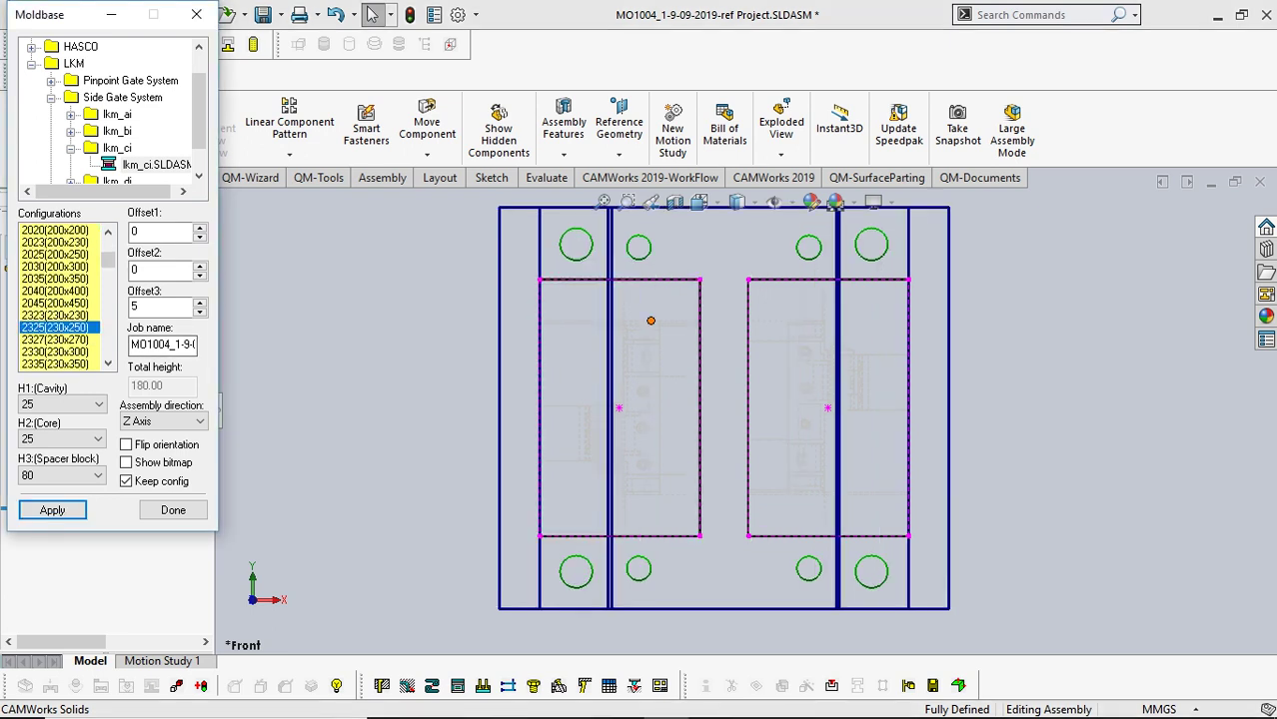
pyautogui.scroll(-10, 60, 297)
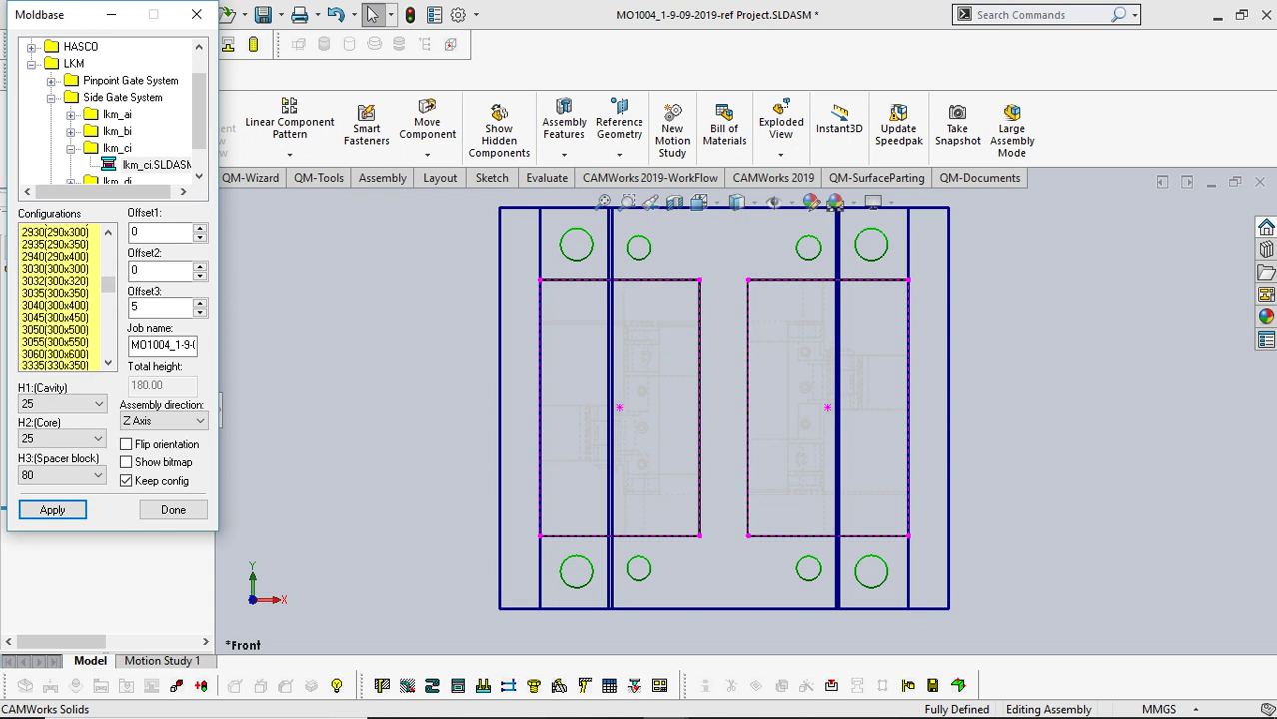
pyautogui.scroll(-1, 60, 303)
pyautogui.click(56, 303)
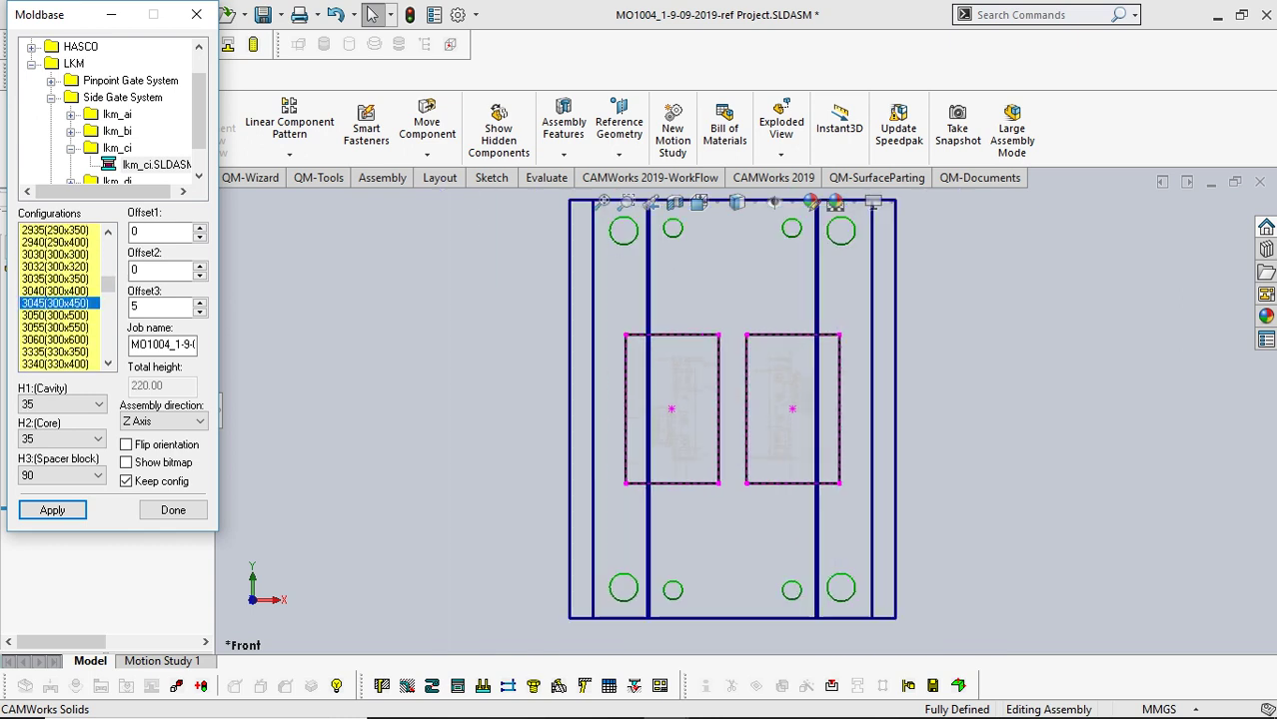
pyautogui.scroll(3, 60, 298)
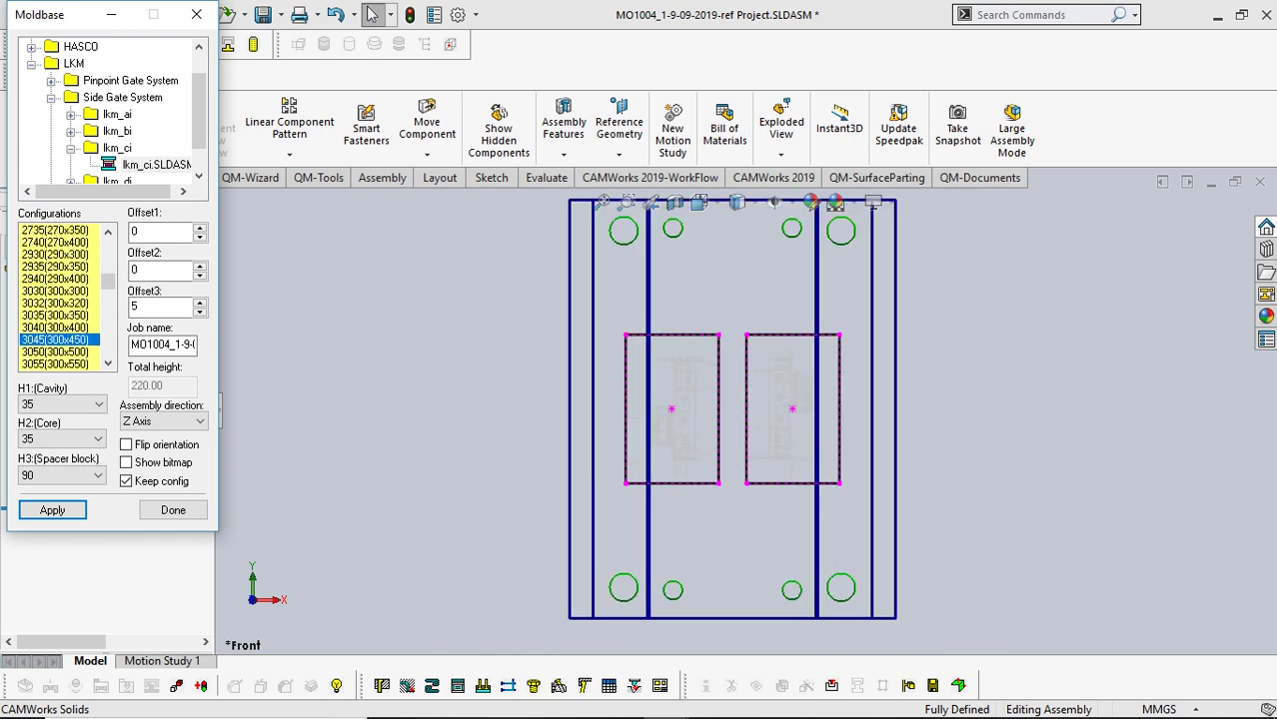
pyautogui.click(56, 302)
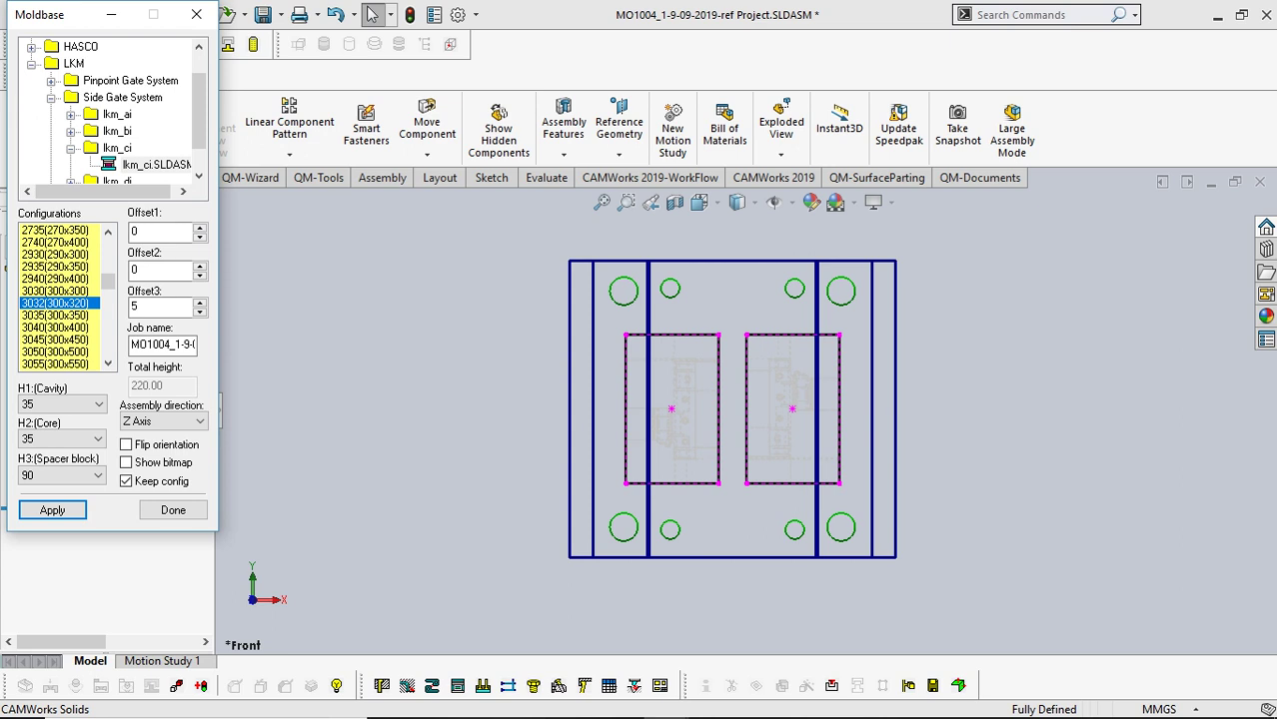
pyautogui.click(56, 315)
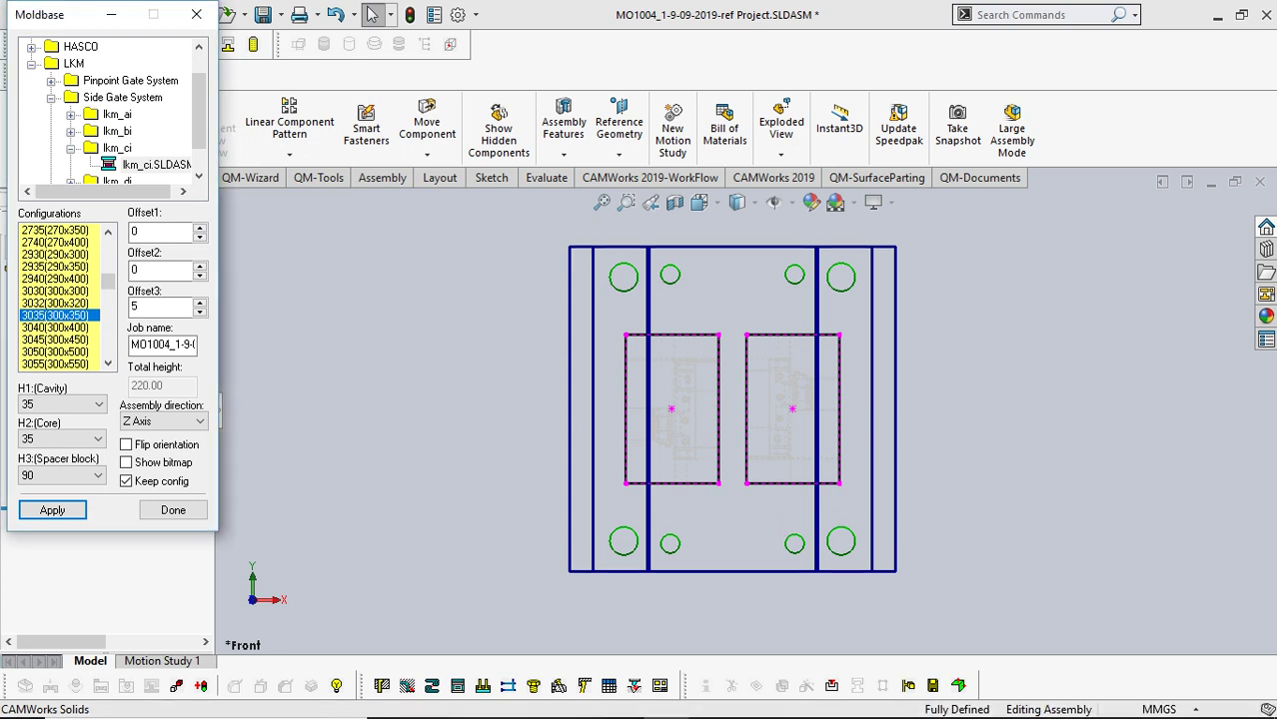
# Set the previewed moldbase's cavity plate height H1 to 70 and core plate height H2 to 80.
pyautogui.scroll(2, 696, 361)
pyautogui.scroll(-1, 696, 362)
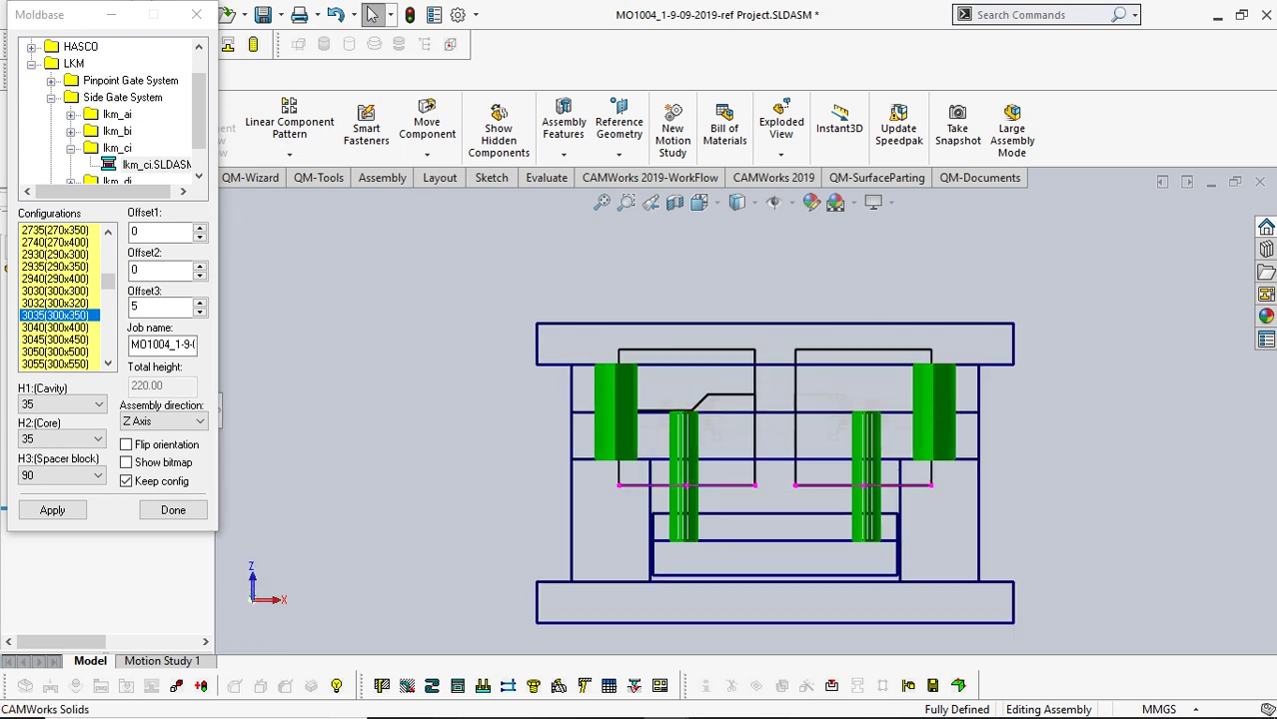
pyautogui.click(92, 404)
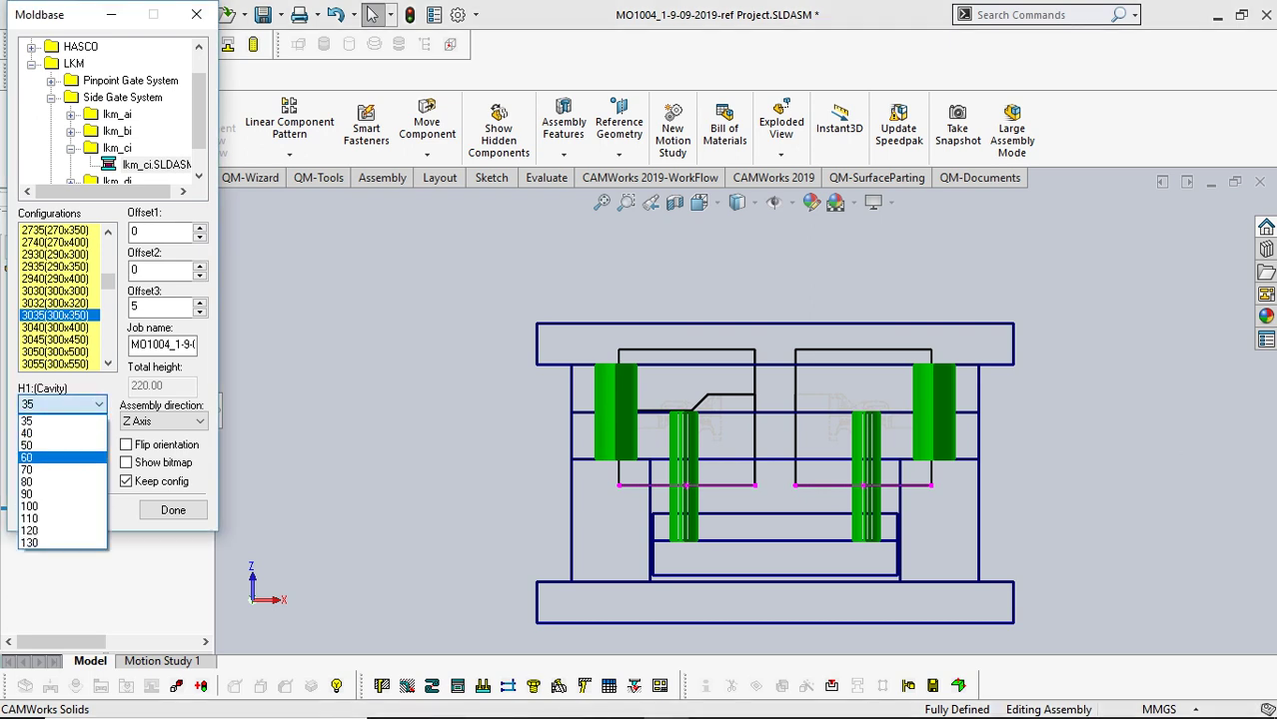
pyautogui.click(40, 457)
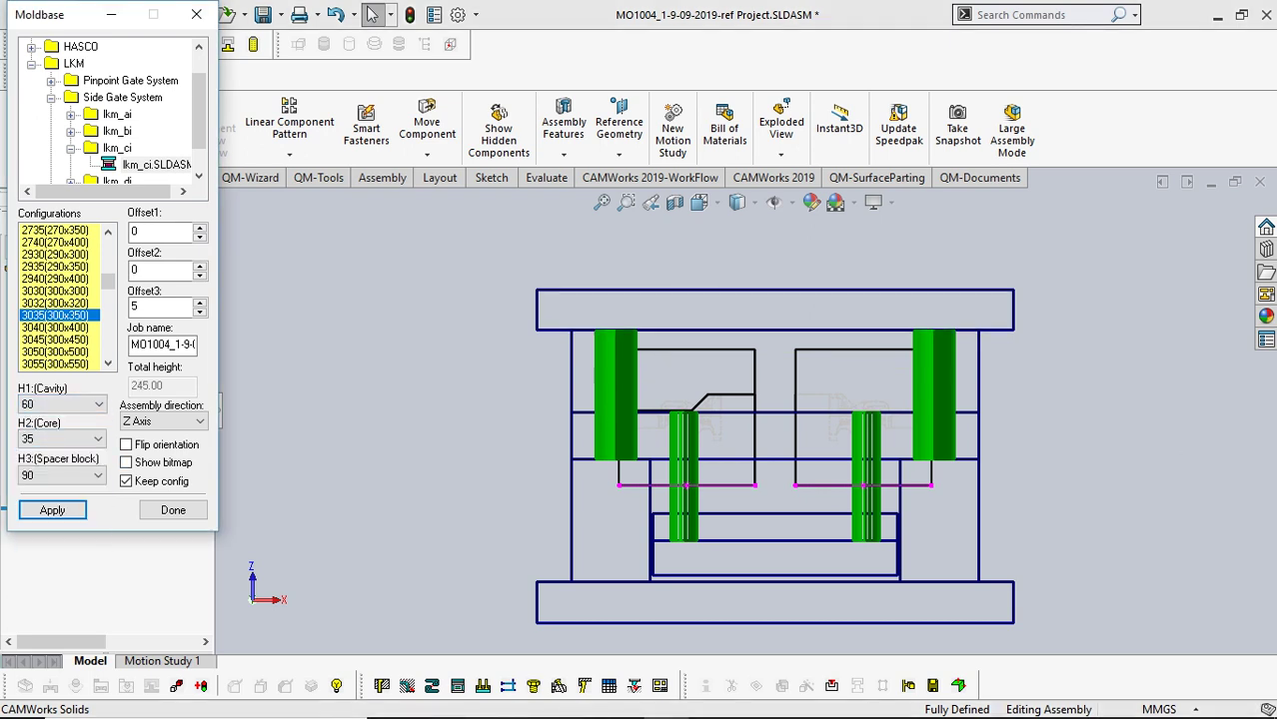
pyautogui.click(60, 440)
pyautogui.click(40, 455)
pyautogui.click(60, 405)
pyautogui.click(40, 468)
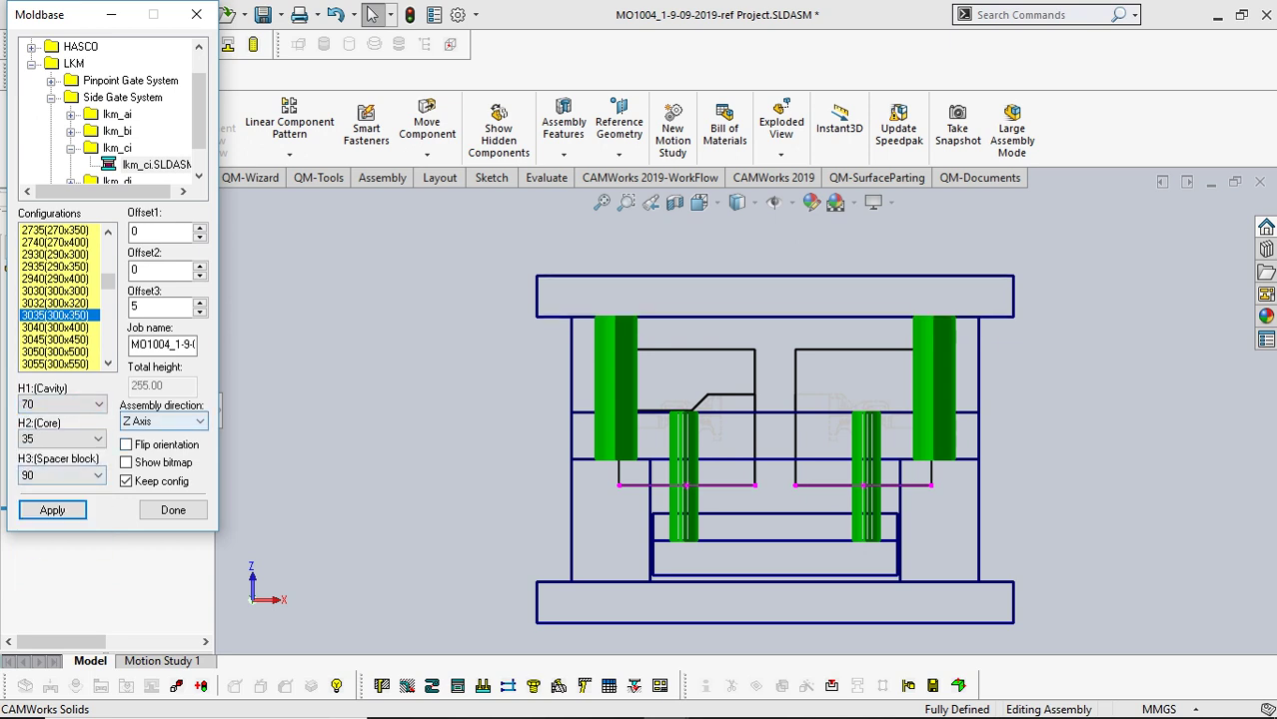
pyautogui.click(60, 440)
pyautogui.click(40, 502)
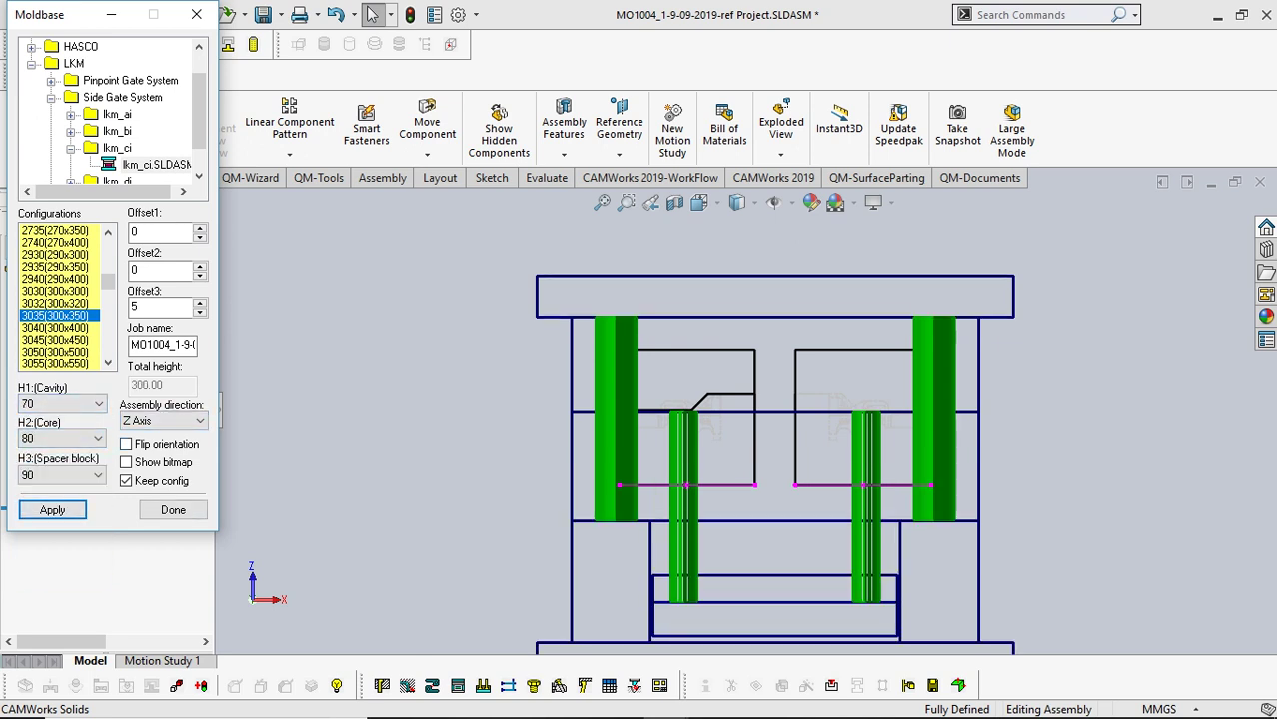
# Set Offset1 and Offset2 of the previewed moldbase to 1.
pyautogui.scroll(3, 749, 410)
pyautogui.scroll(-5, 786, 416)
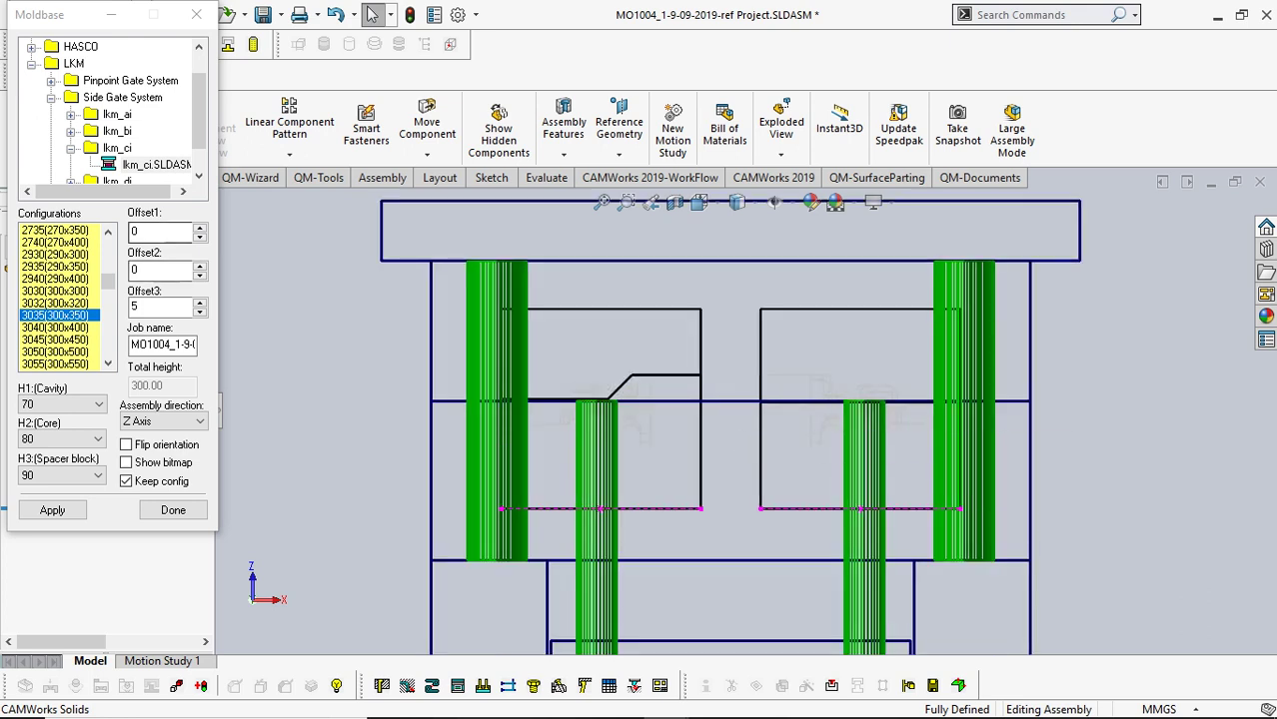
pyautogui.doubleClick(136, 232)
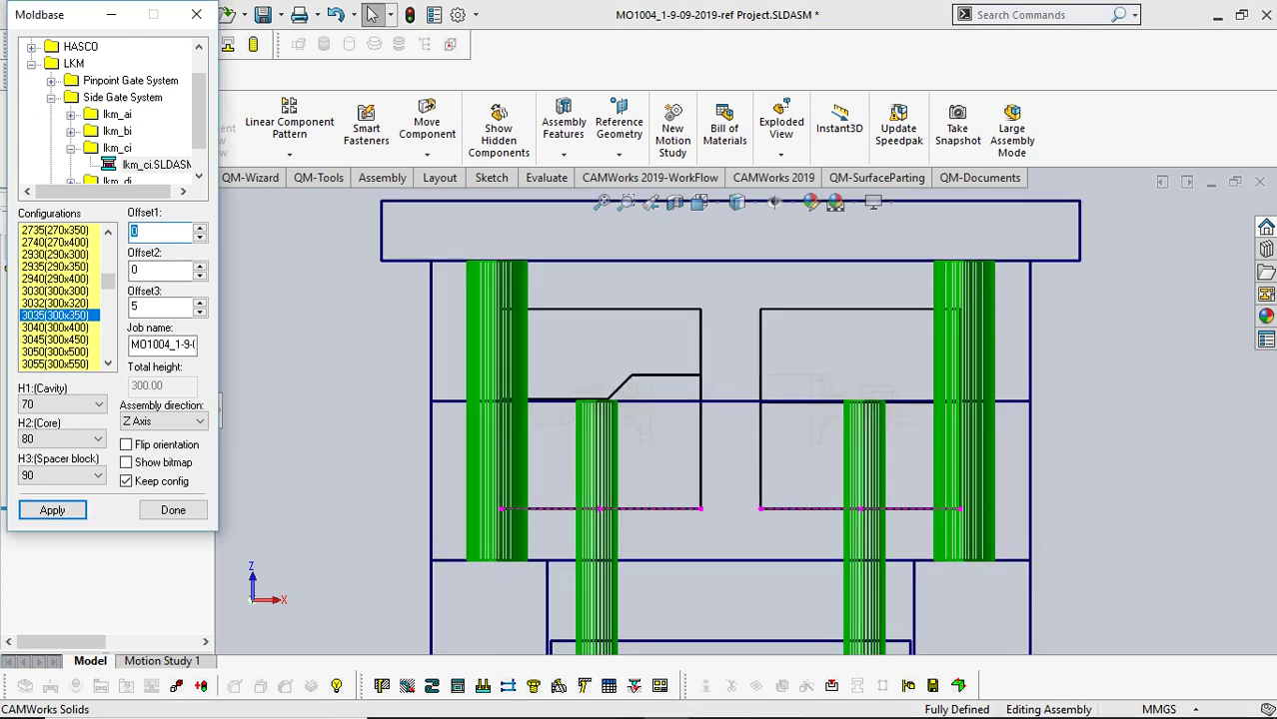
pyautogui.write('1')
pyautogui.press('Tab')
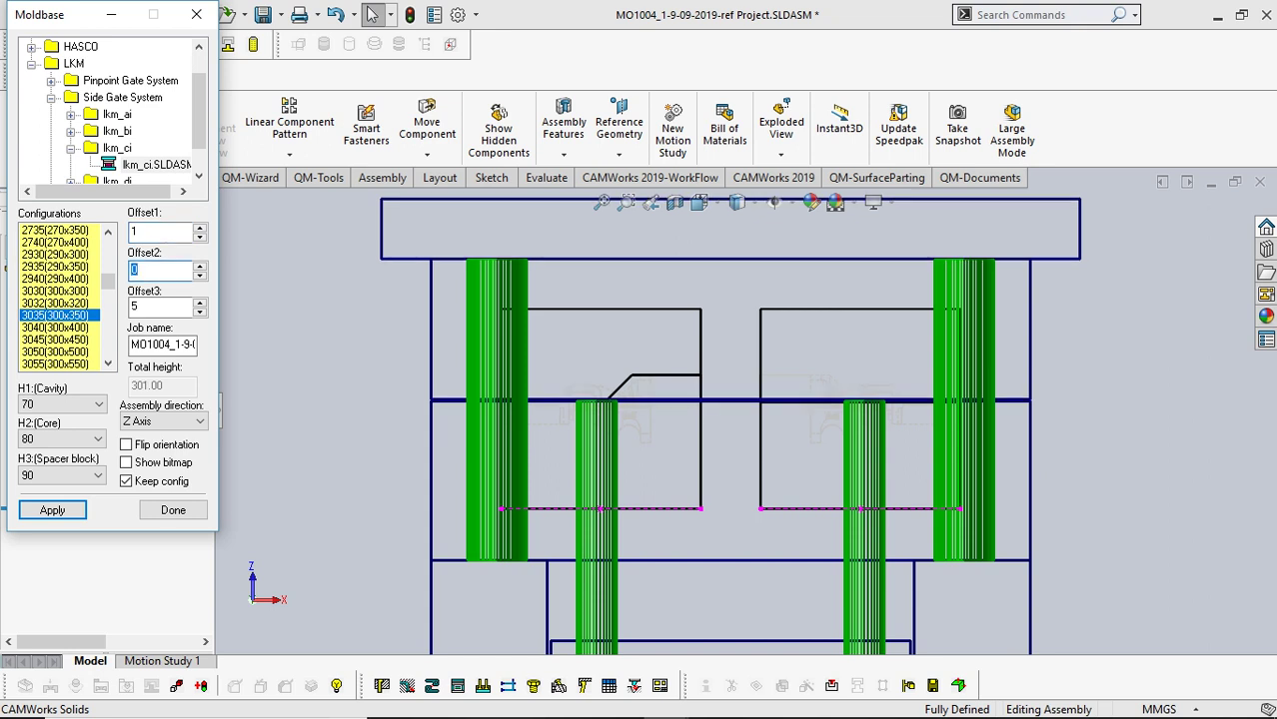
pyautogui.write('1')
# Examine the gap between the cavity and core plates at the parting line, and close the Moldbase command without inserting the moldbase.
pyautogui.scroll(-5, 614, 407)
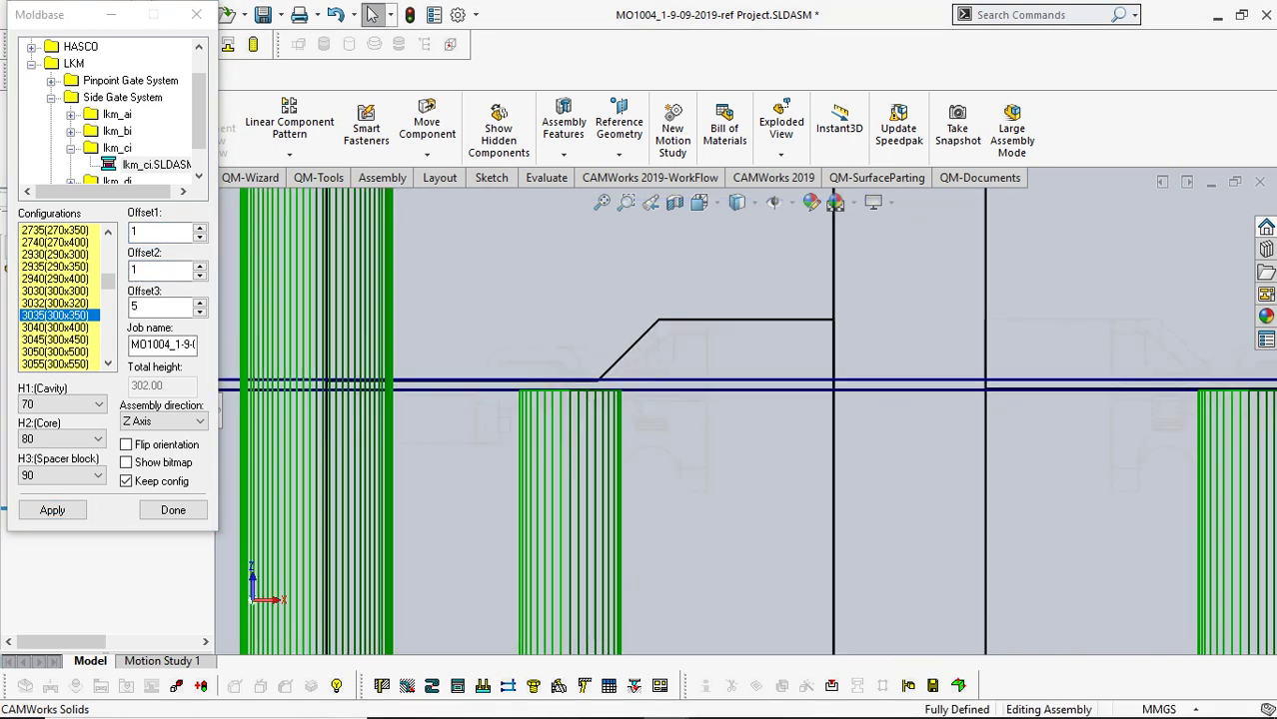
pyautogui.scroll(-1, 479, 374)
pyautogui.scroll(3, 1008, 417)
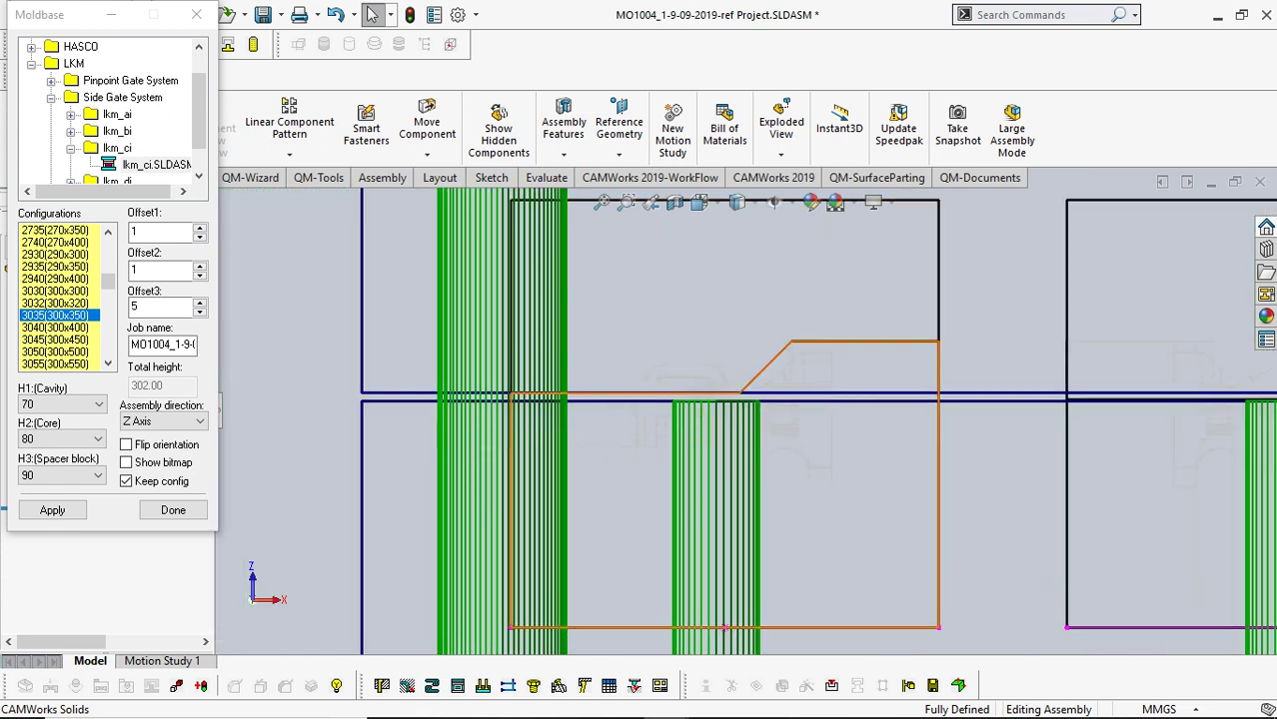
pyautogui.scroll(1, 743, 414)
pyautogui.scroll(1, 743, 399)
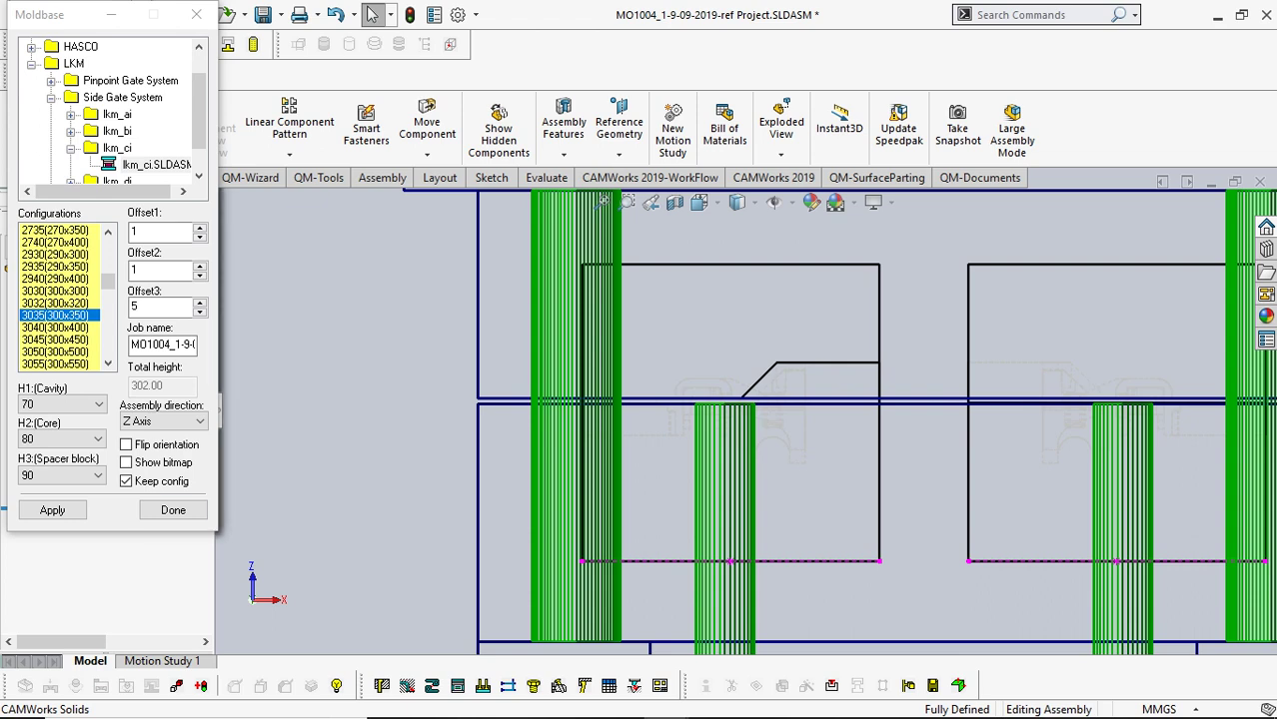
pyautogui.scroll(4, 889, 370)
pyautogui.scroll(-2, 929, 345)
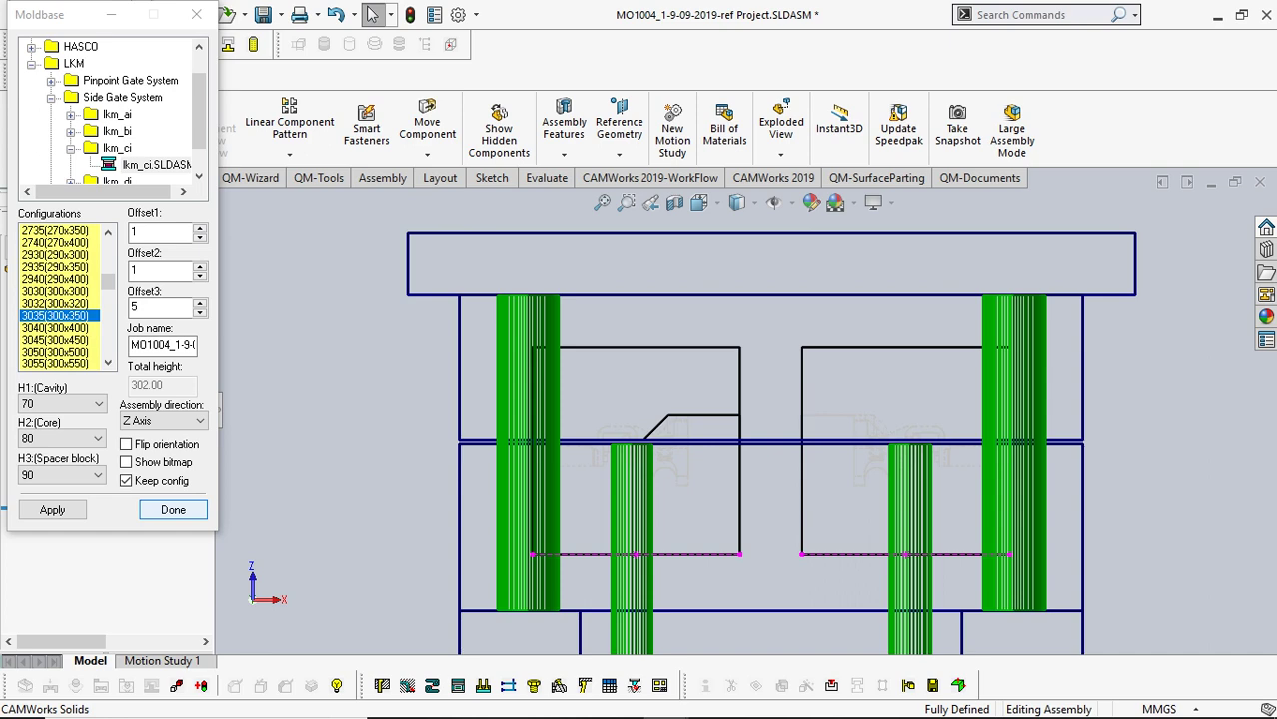
pyautogui.click(173, 509)
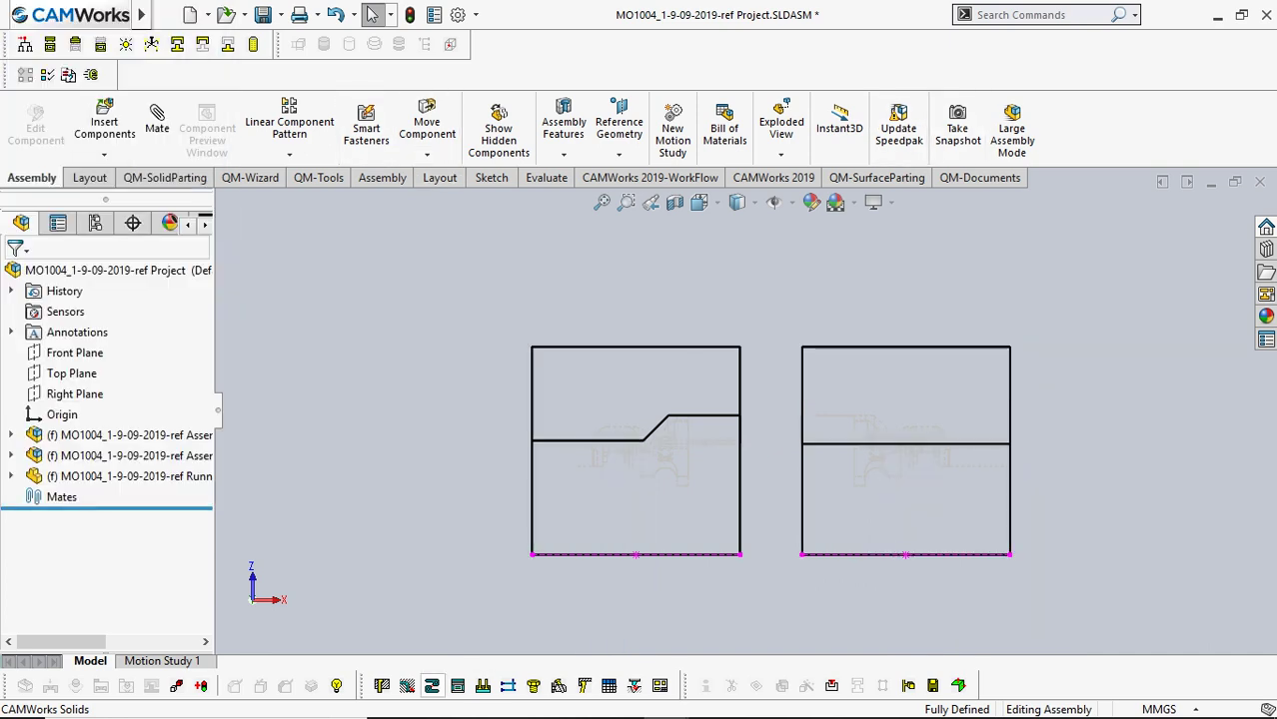
# Restart the Moldbase command and choose configuration 3035(300x350) of the LKM Side Gate System lkm_ci moldbase.
pyautogui.click(458, 686)
pyautogui.click(31, 98)
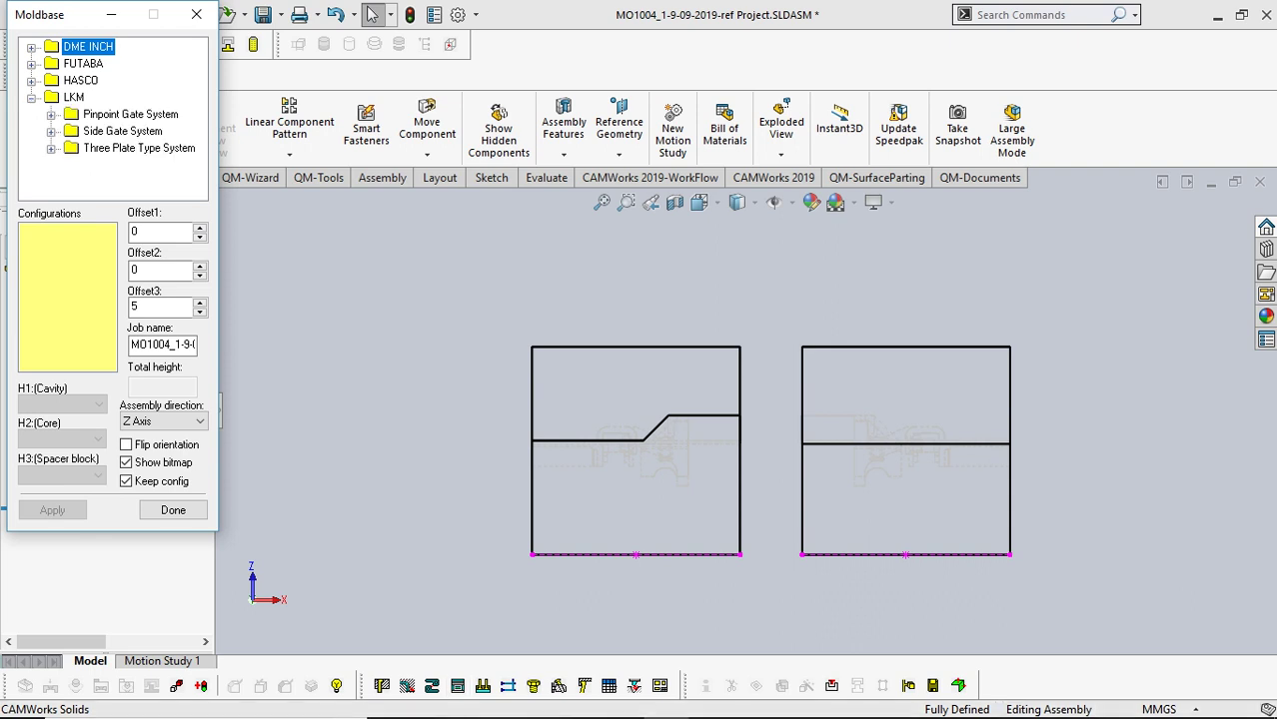
pyautogui.click(51, 131)
pyautogui.click(71, 147)
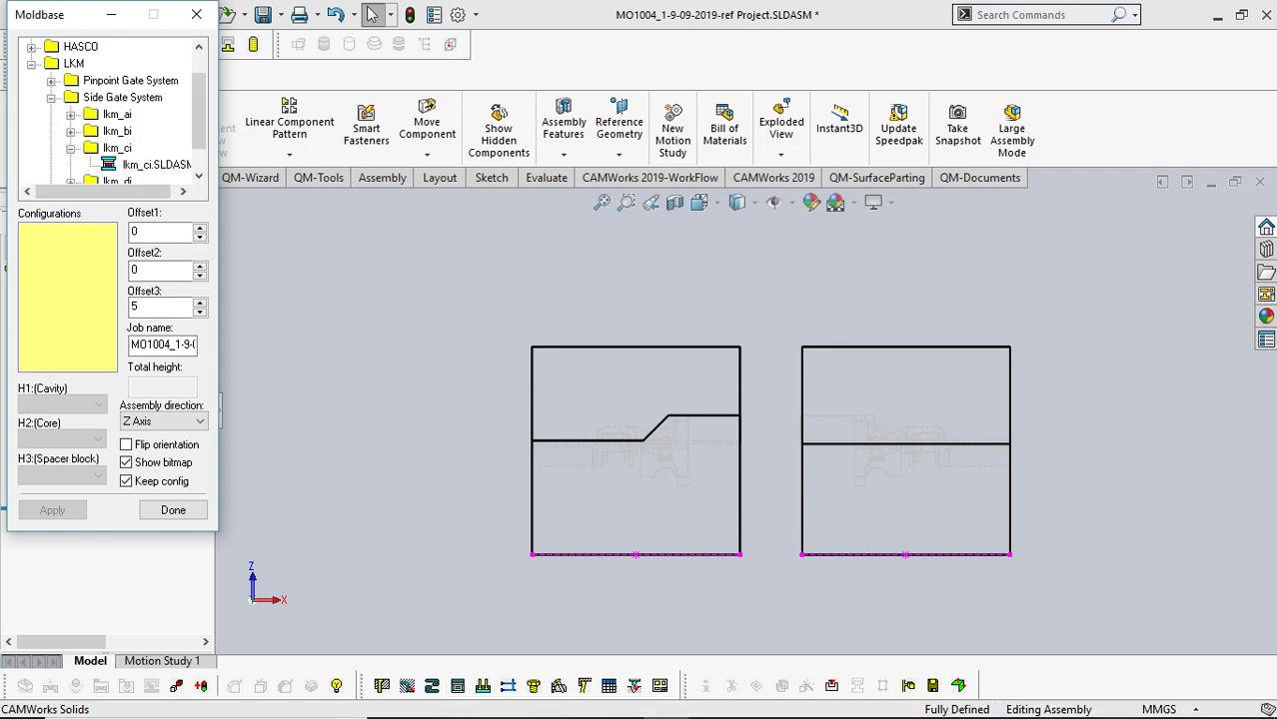
pyautogui.click(156, 165)
pyautogui.moveTo(108, 248); pyautogui.dragTo(108, 290)
pyautogui.scroll(1, 60, 297)
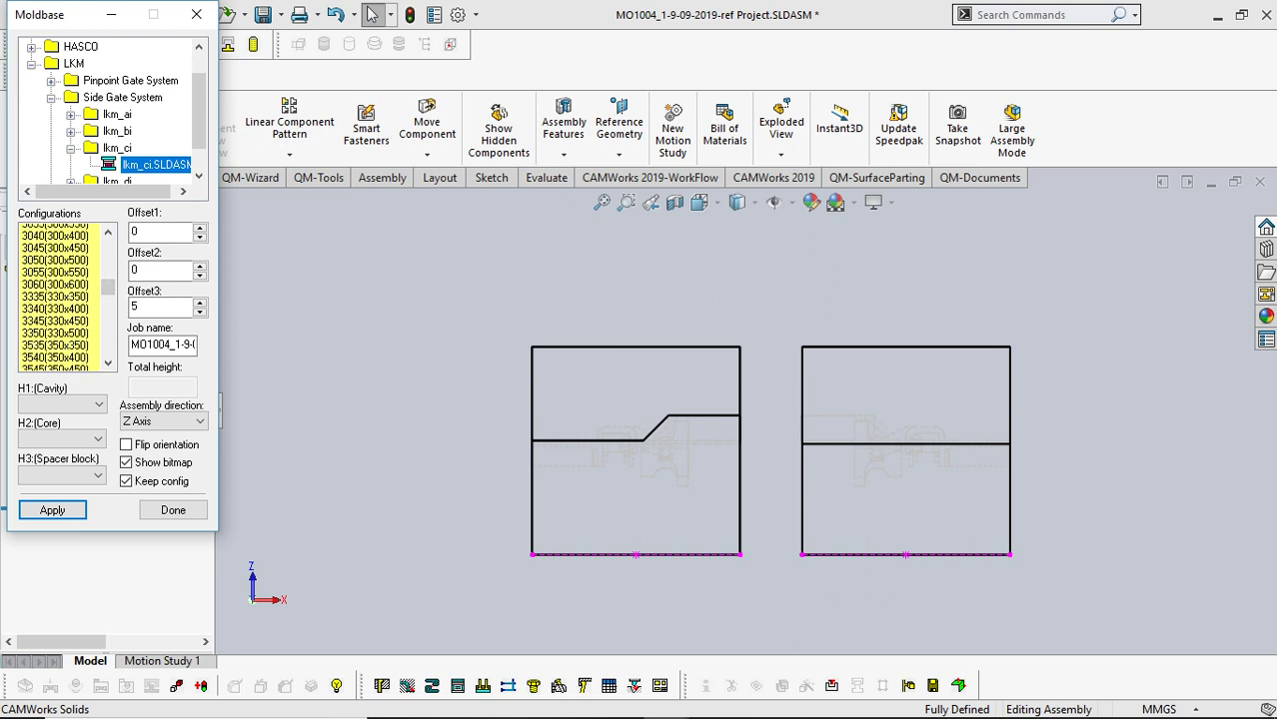
pyautogui.click(55, 255)
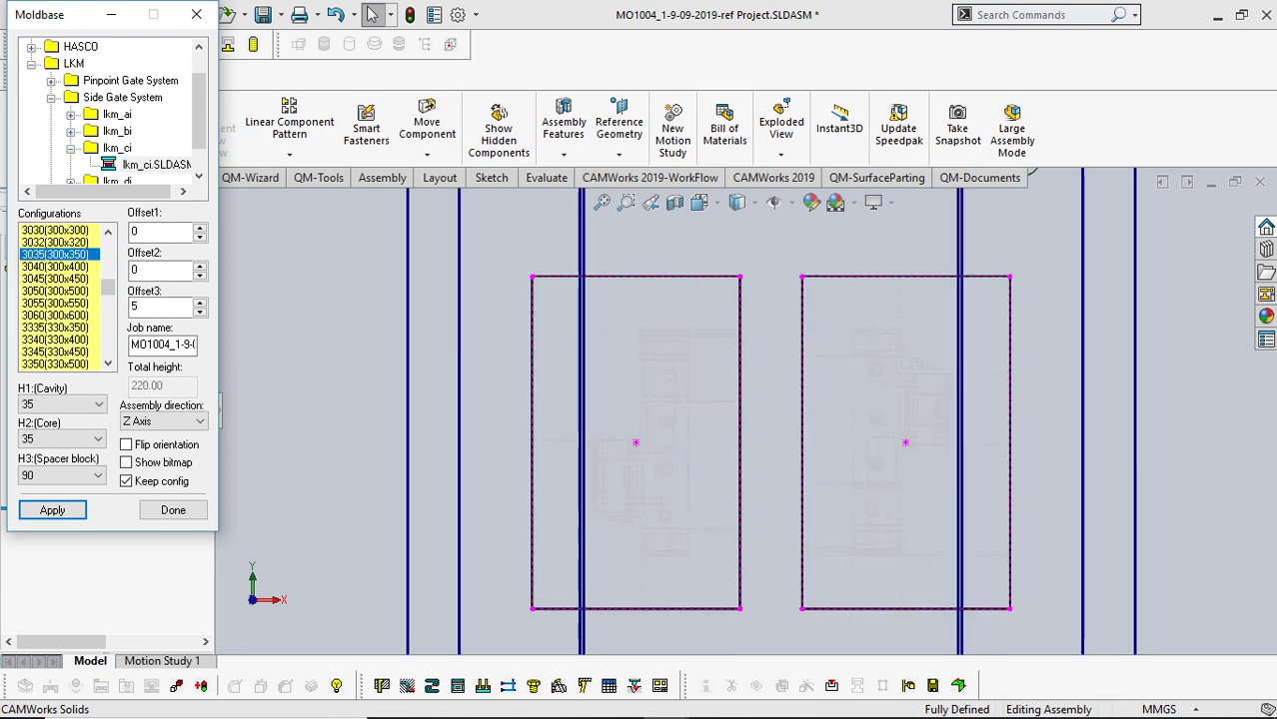
# Set the cavity plate height H1 to 70 and the core plate height H2 to 80.
pyautogui.click(60, 405)
pyautogui.click(40, 469)
pyautogui.click(60, 439)
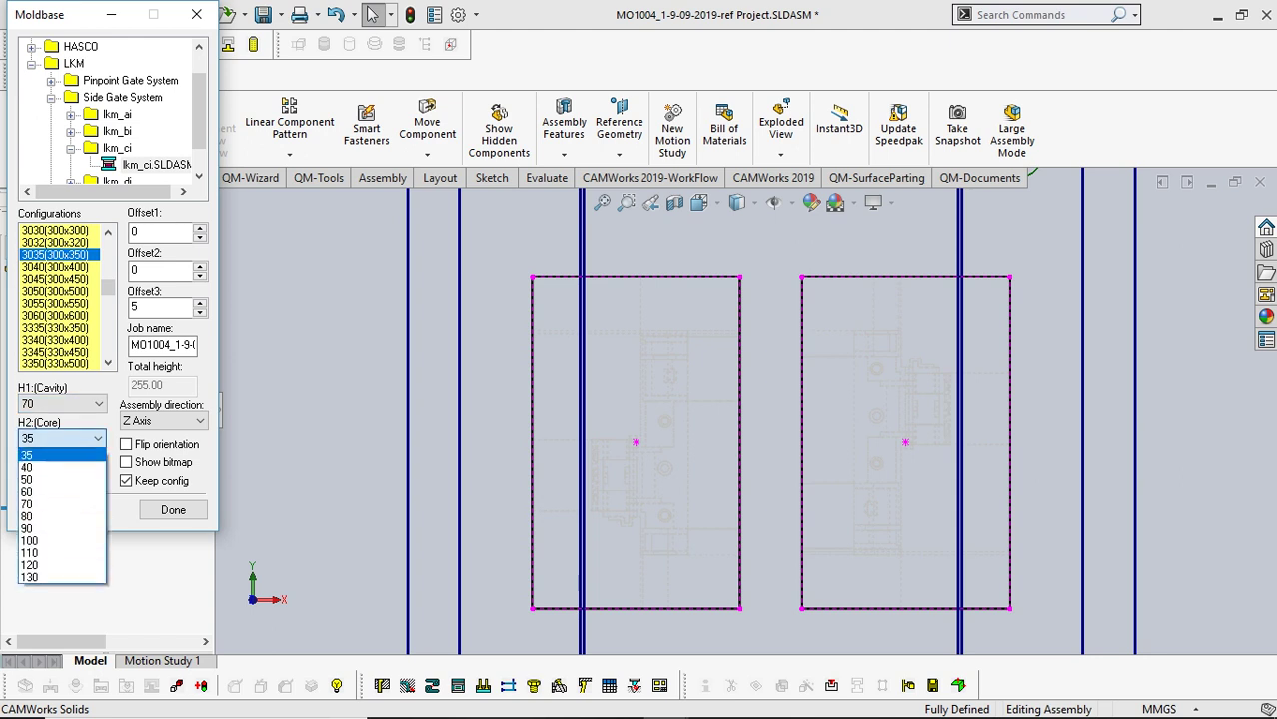
pyautogui.click(30, 517)
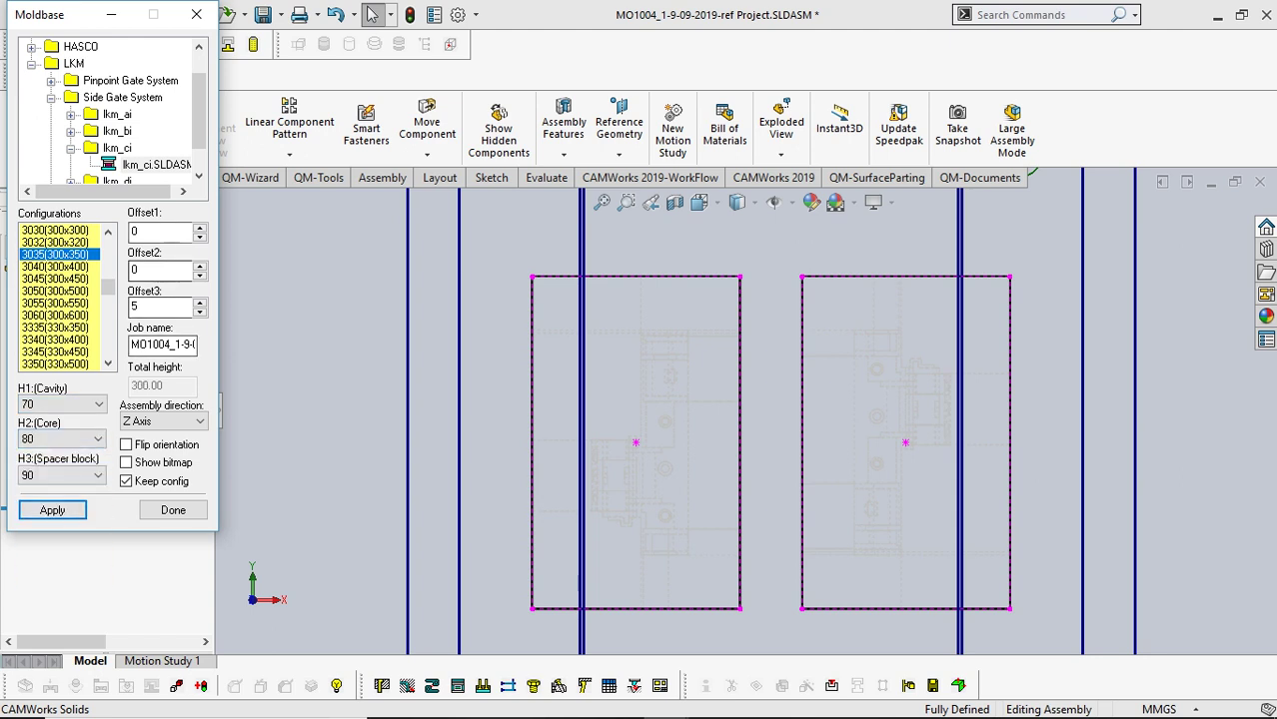
# Set both Offset1 and Offset2 of the moldbase to 1.
pyautogui.doubleClick(135, 231)
pyautogui.write('1')
pyautogui.press('Tab')
pyautogui.write('1')
pyautogui.press('Tab')
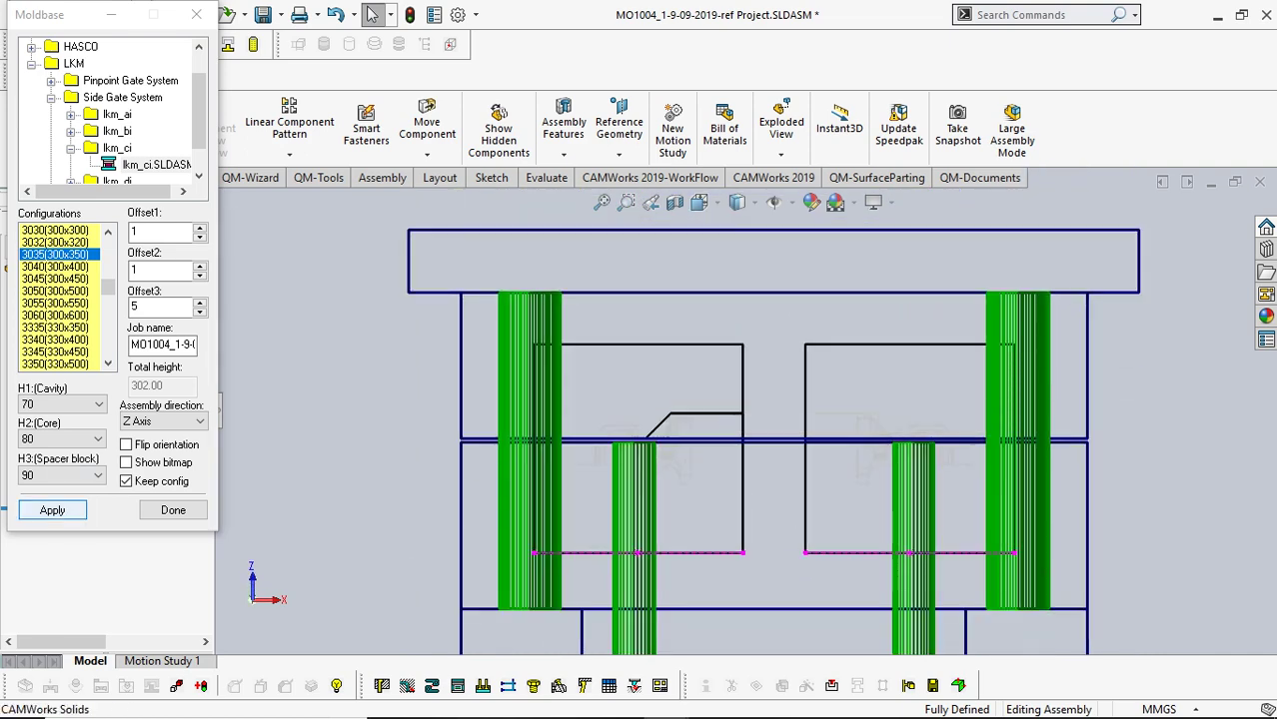
# Apply the moldbase settings and confirm inserting the moldbase into the current assembly.
pyautogui.click(52, 511)
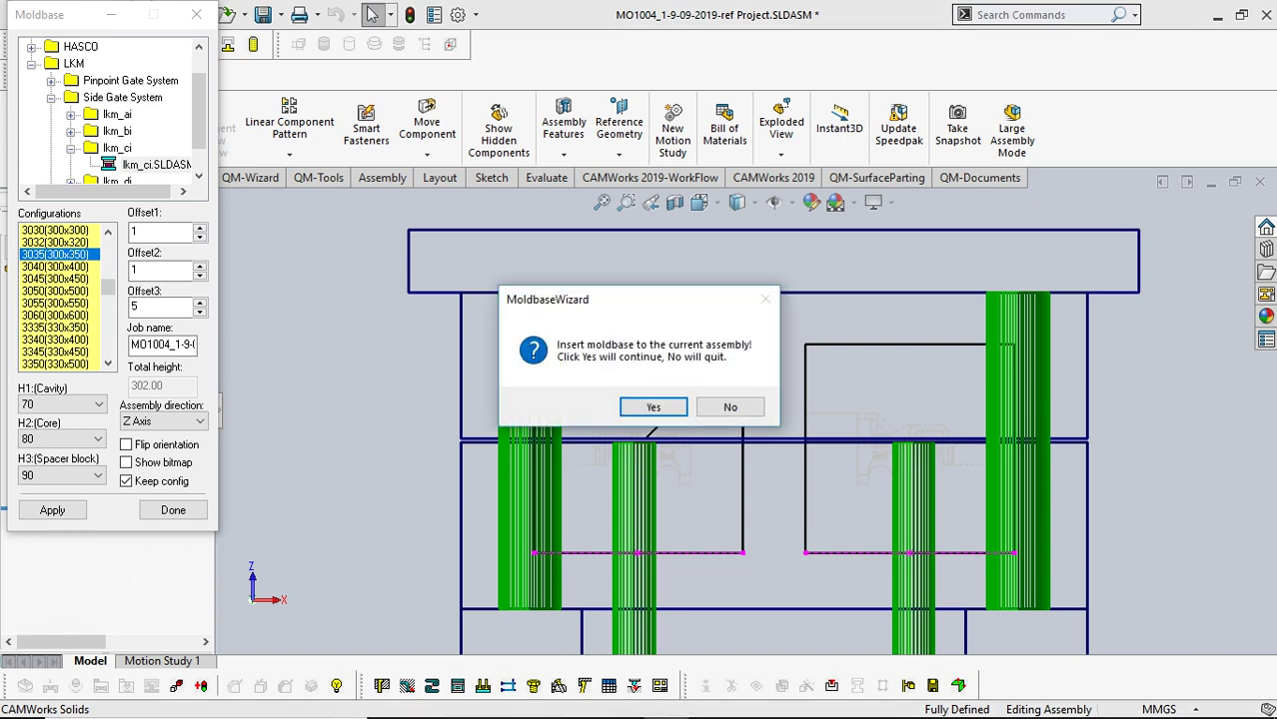
pyautogui.click(654, 407)
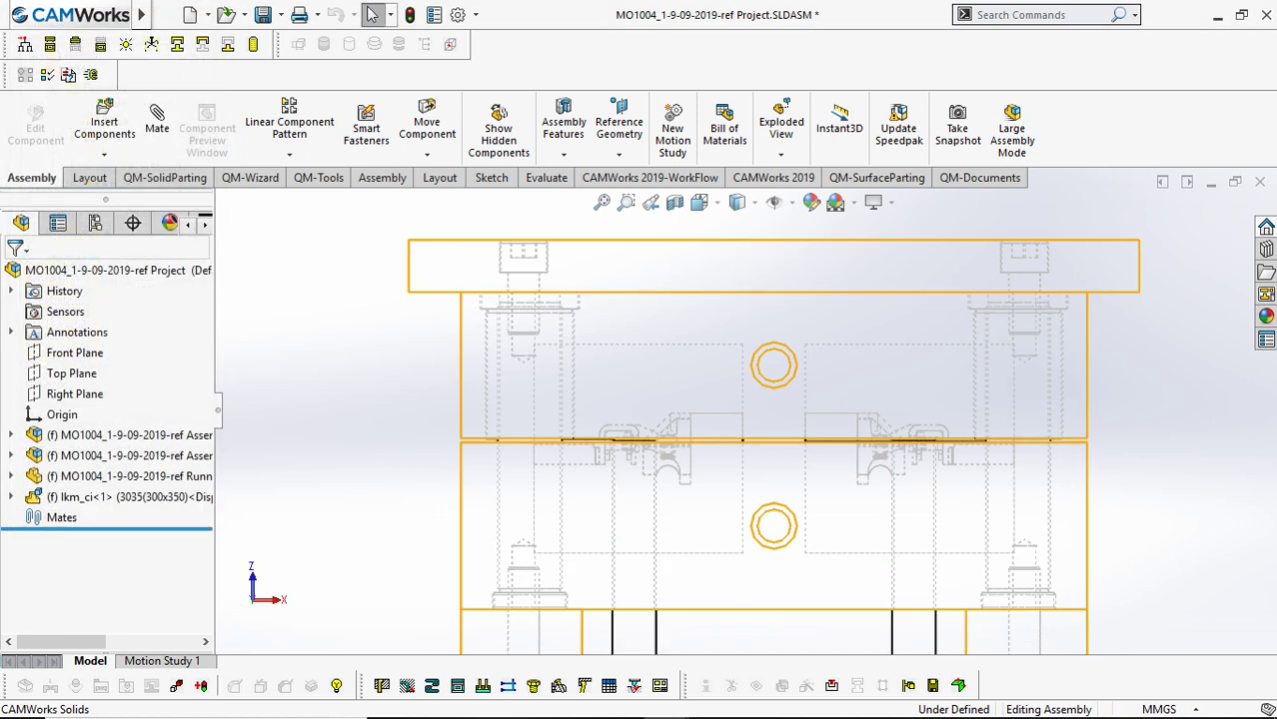
pyautogui.scroll(5, 744, 411)
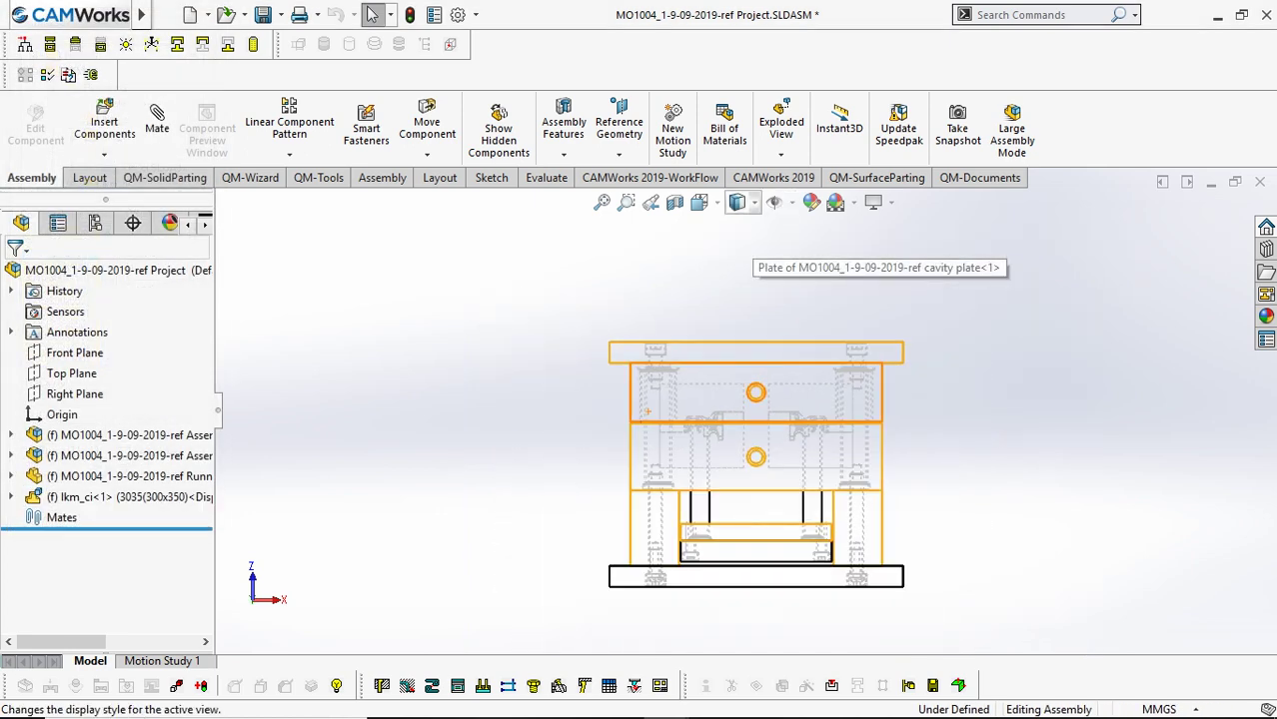
# Change the assembly's display style to shaded with edges and turn the mold into a 3D view.
pyautogui.click(737, 203)
pyautogui.click(738, 229)
pyautogui.scroll(2, 745, 411)
pyautogui.moveTo(746, 412); pyautogui.dragTo(690, 450, button='middle')
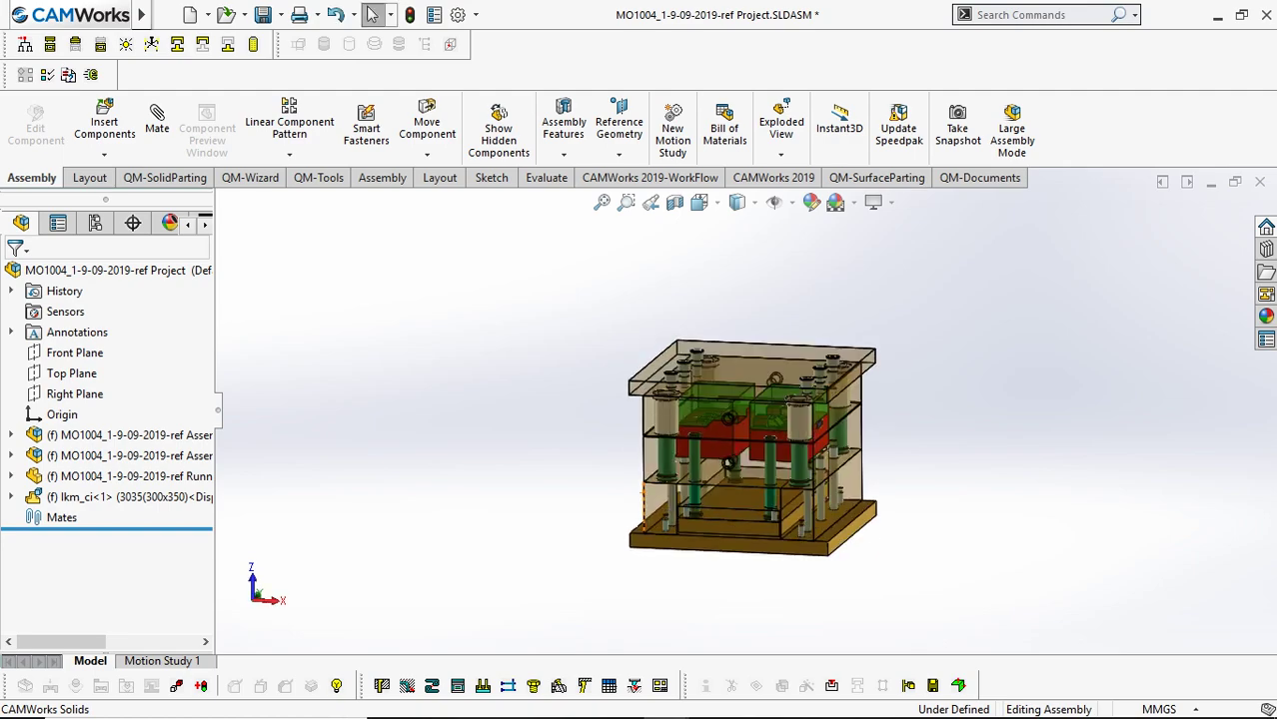
# Examine the inserted moldbase's plates, guide pins and core and cavity blocks from several sides.
pyautogui.press('f')
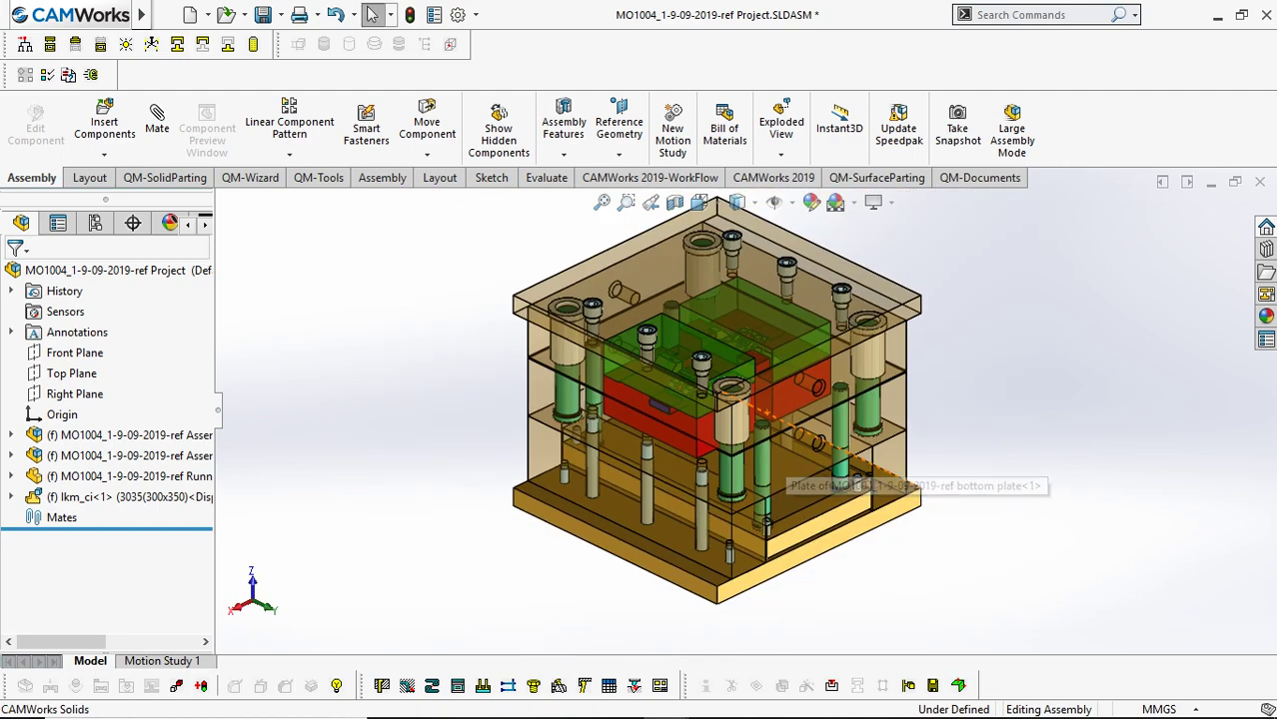
pyautogui.moveTo(771, 461); pyautogui.dragTo(648, 400, button='middle')
pyautogui.scroll(3, 605, 367)
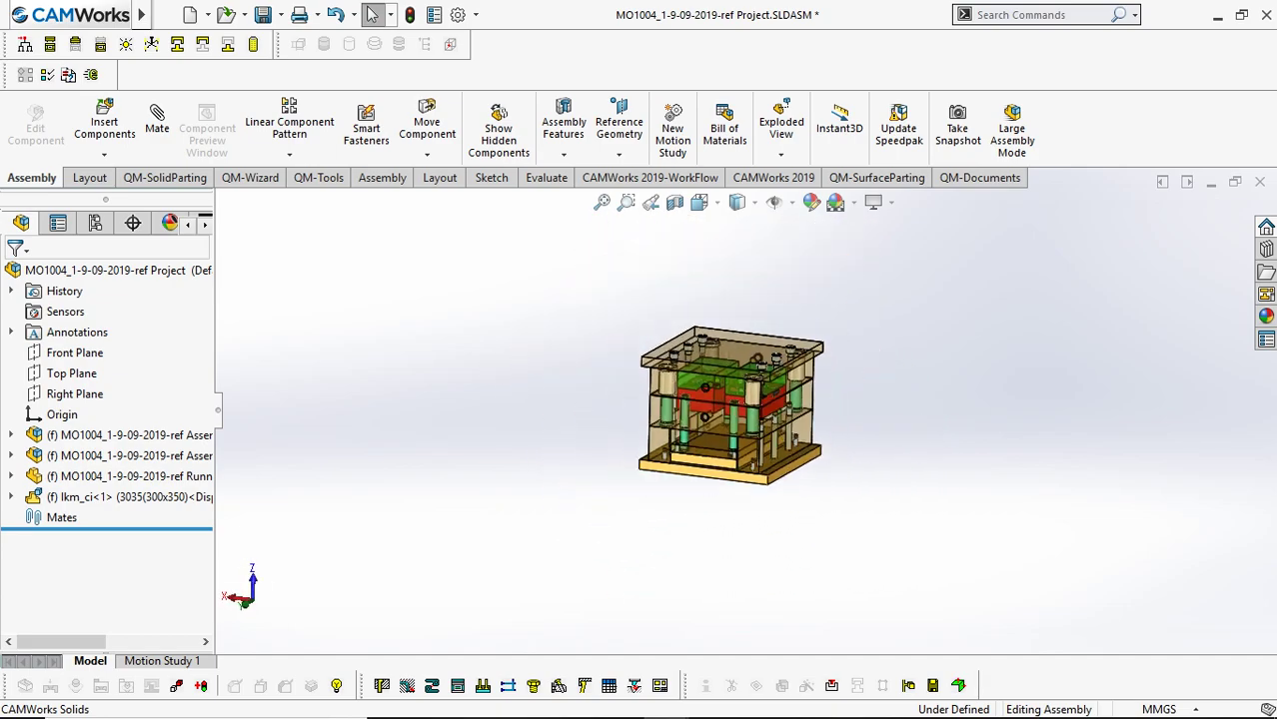
pyautogui.scroll(-3, 648, 436)
pyautogui.scroll(-5, 662, 348)
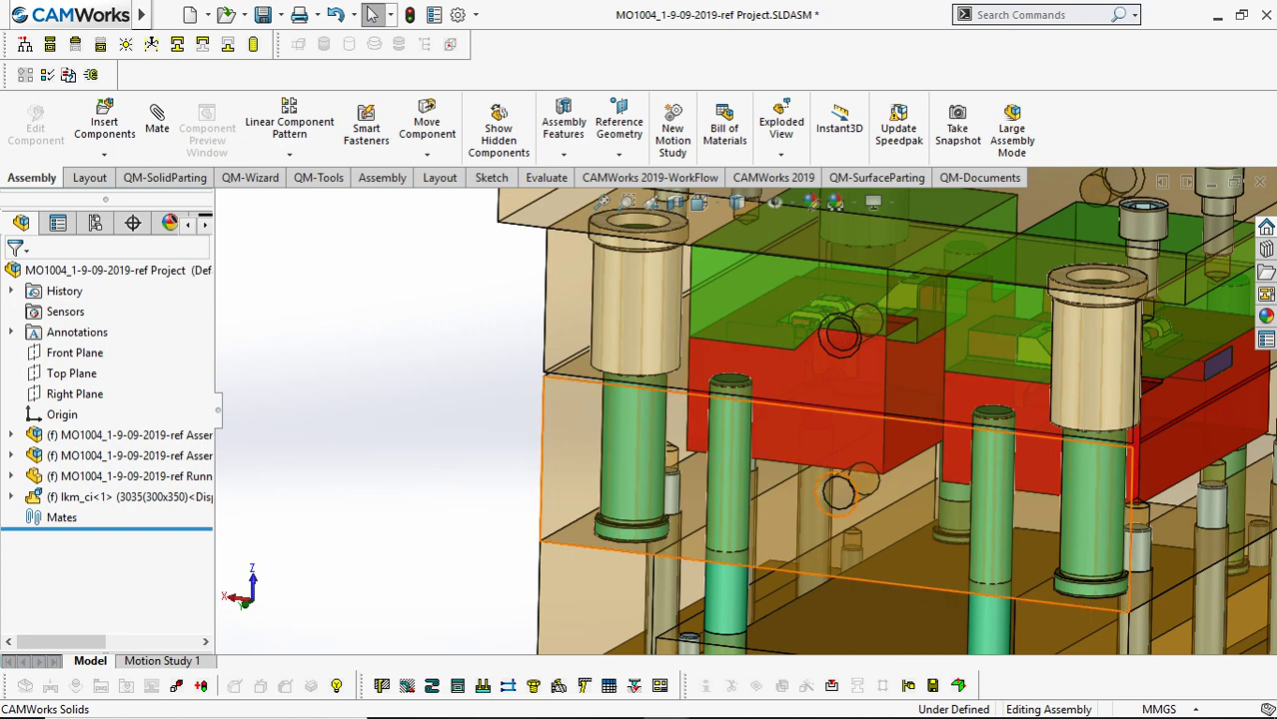
pyautogui.click(837, 491)
pyautogui.click(842, 336)
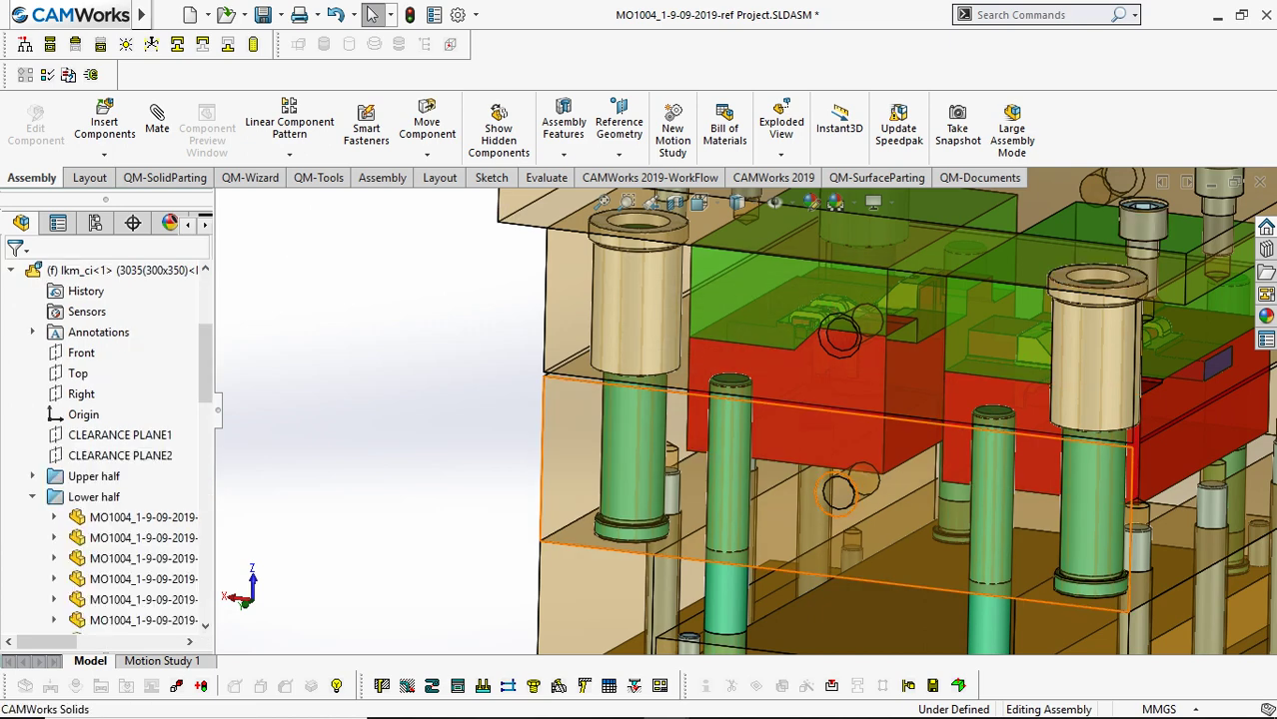
pyautogui.press('Escape')
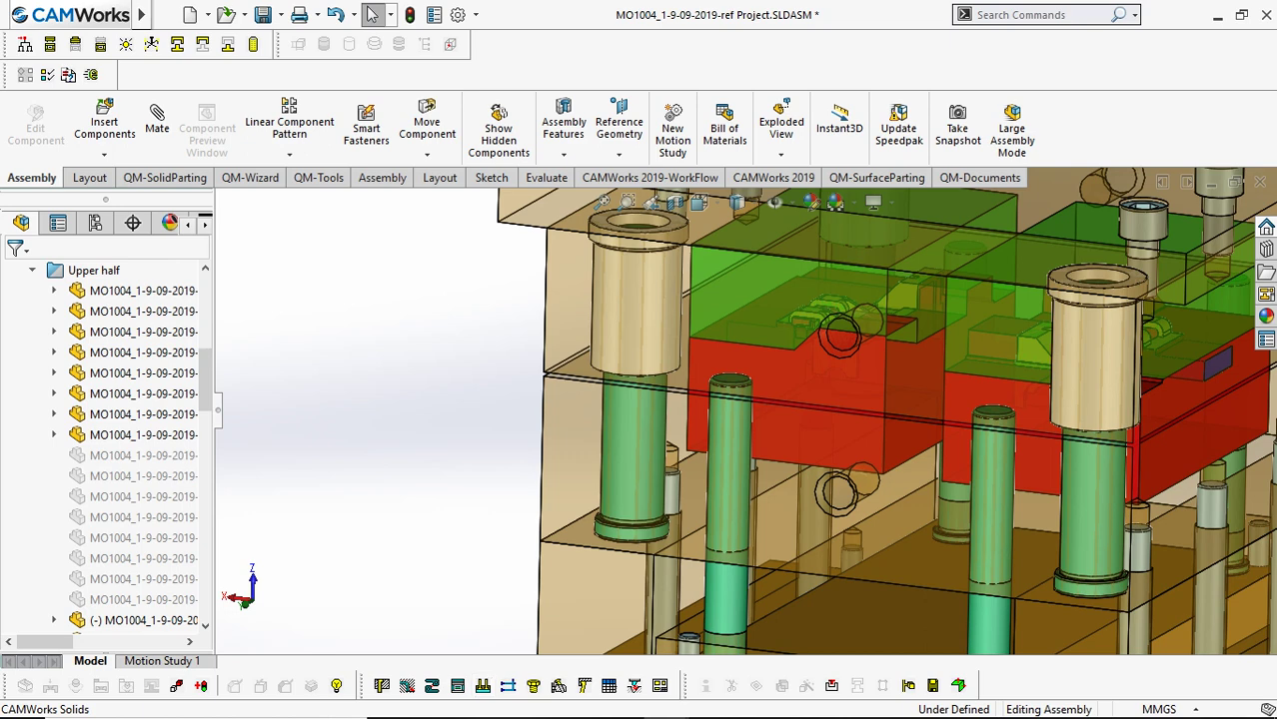
# Start a core/cavity pocket with the Pocketing tool, using the core plate as target plate, and hide that plate.
pyautogui.click(831, 685)
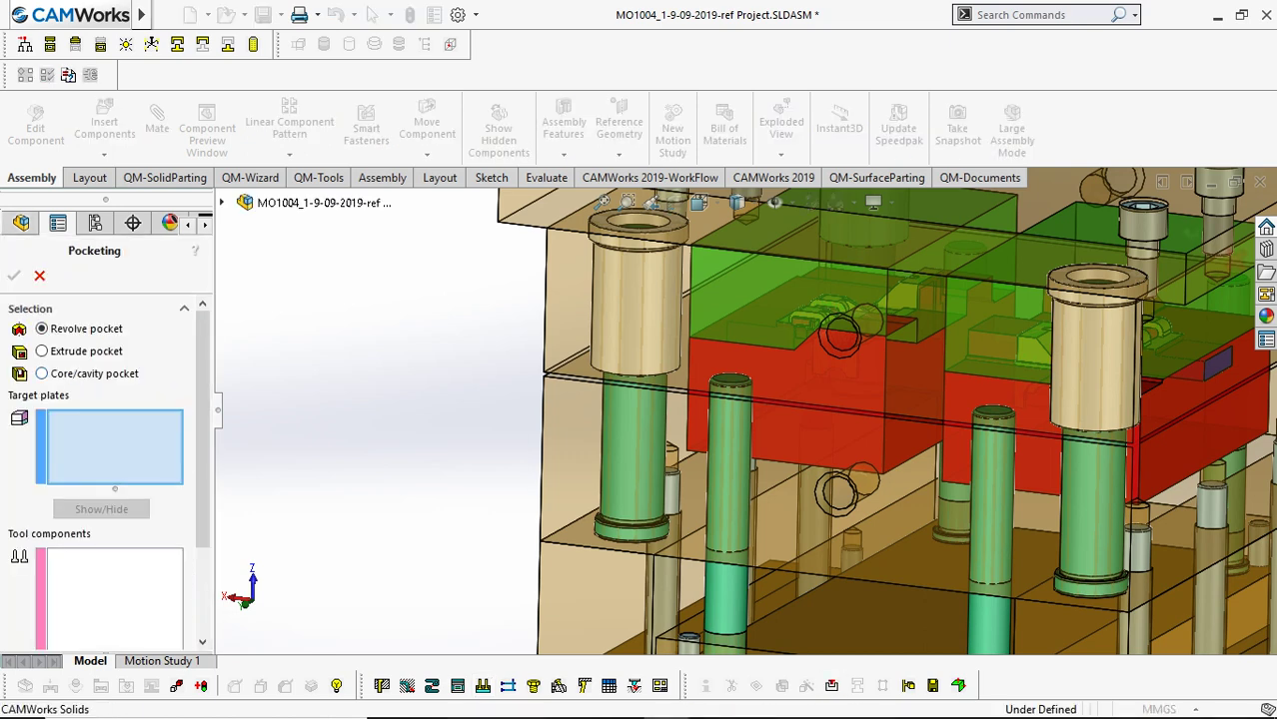
pyautogui.click(41, 374)
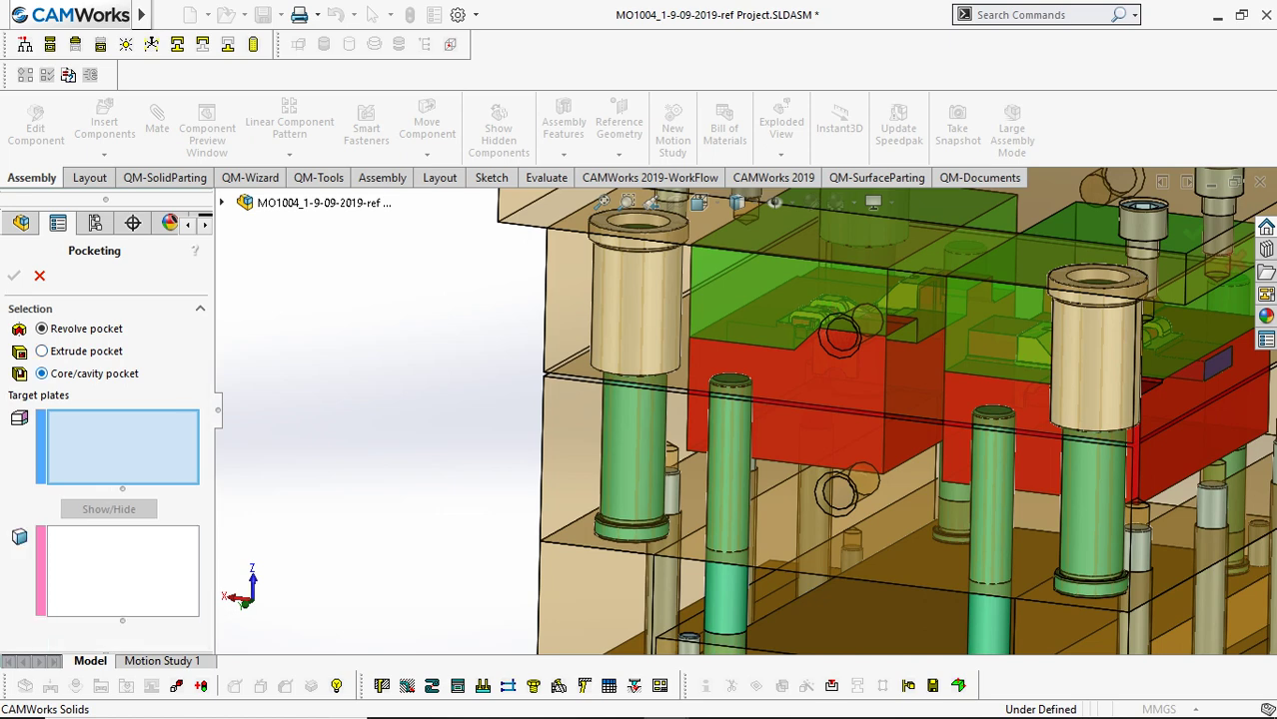
pyautogui.click(555, 450)
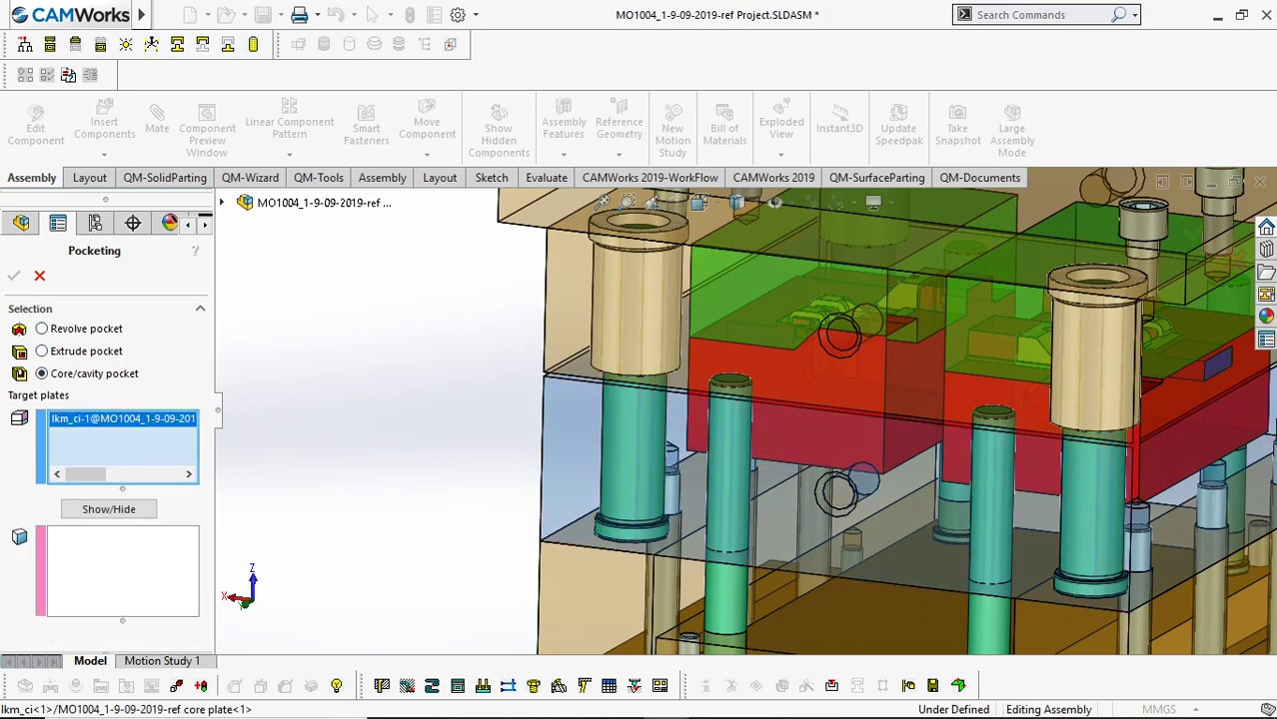
pyautogui.click(108, 509)
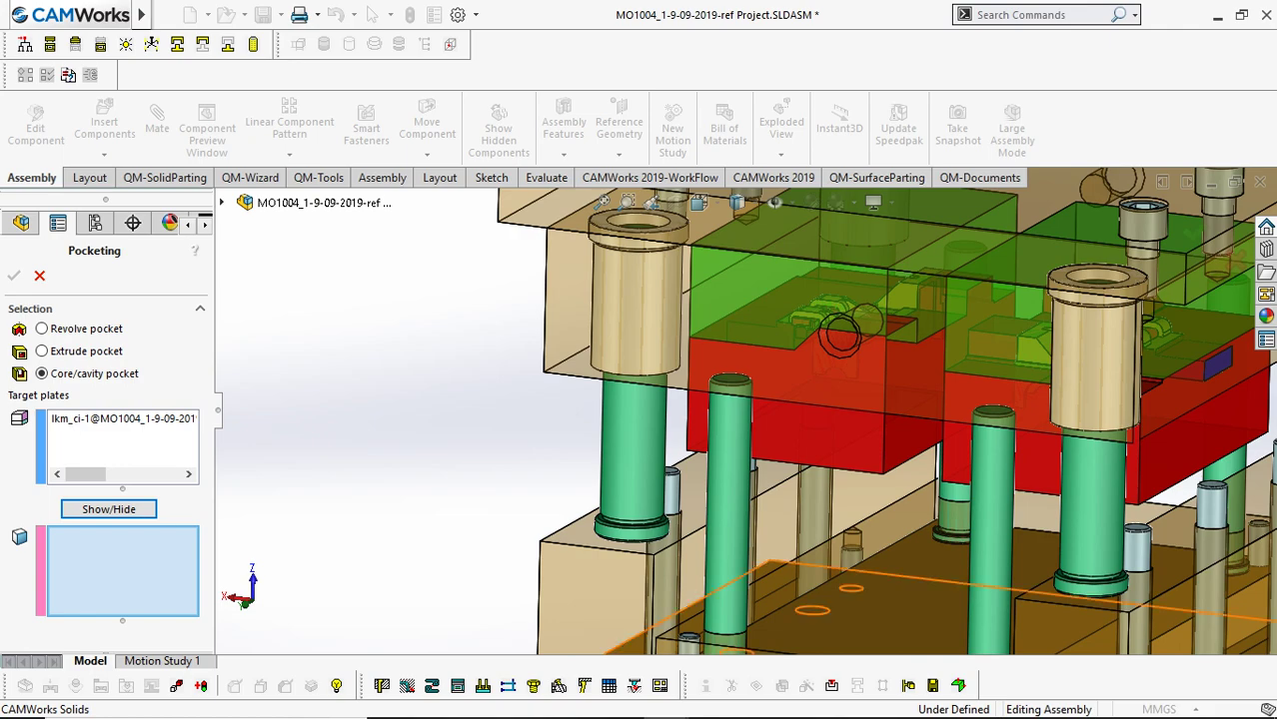
# Pick the bottom faces of both core blocks as the pocket faces and create the pockets in the core plate.
pyautogui.moveTo(869, 584); pyautogui.dragTo(785, 450, button='middle')
pyautogui.scroll(3, 784, 449)
pyautogui.scroll(-4, 800, 270)
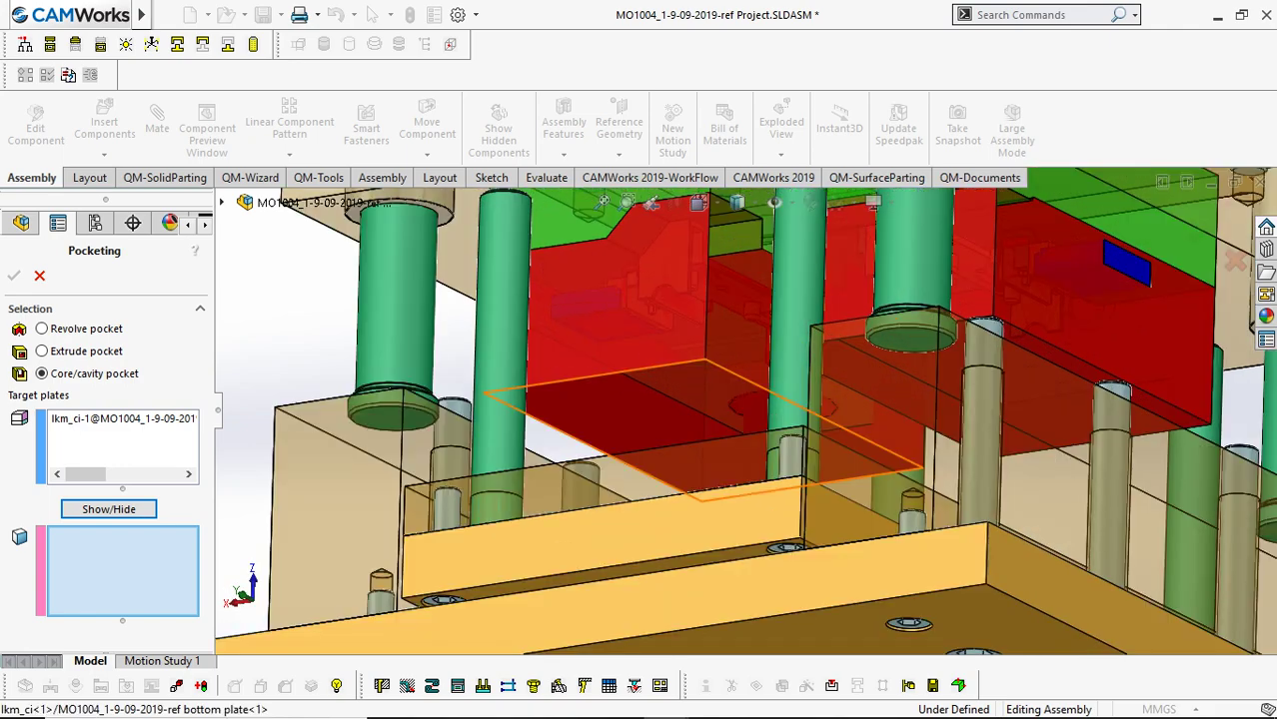
pyautogui.click(799, 481)
pyautogui.click(884, 399)
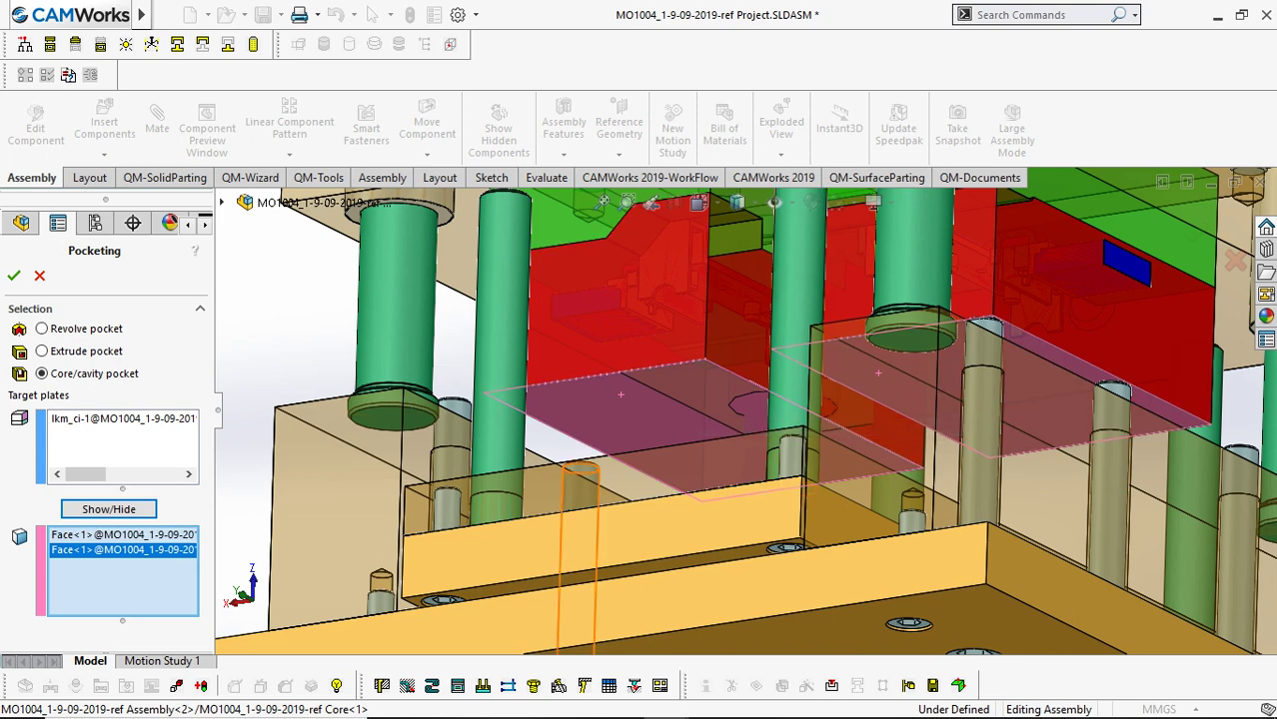
pyautogui.scroll(3, 747, 411)
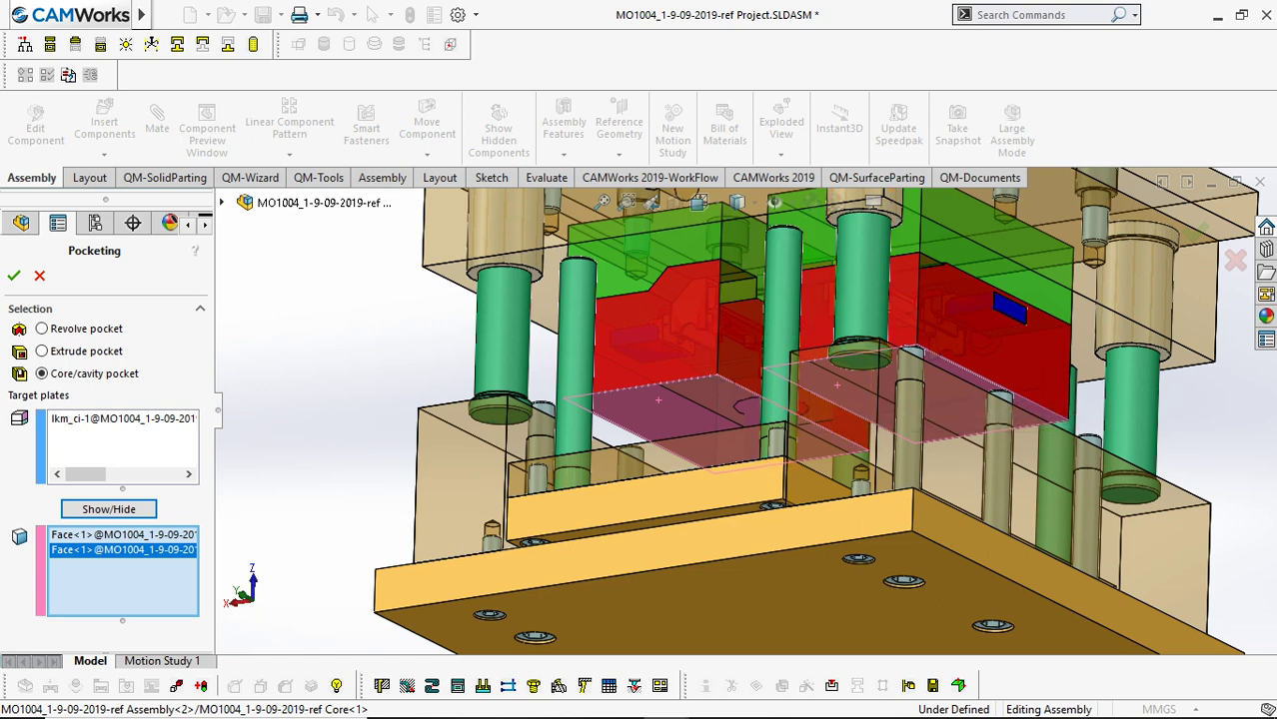
pyautogui.click(14, 275)
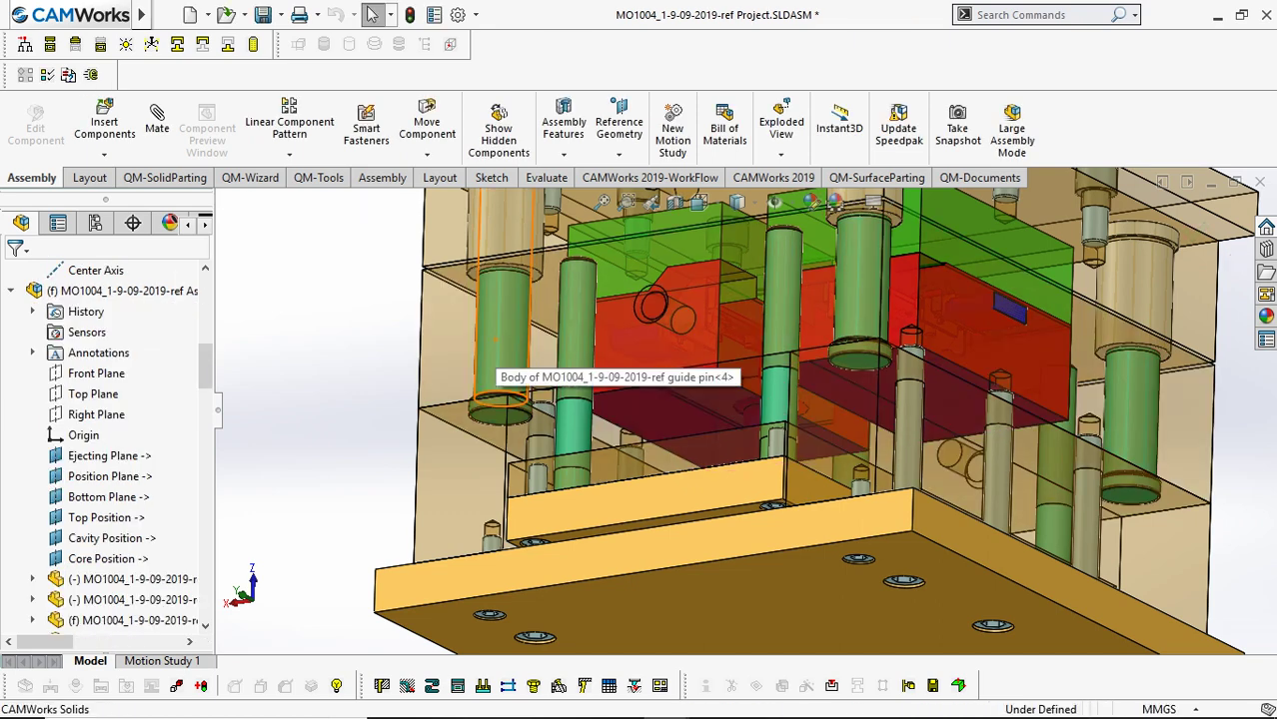
# Open the core plate part in its own window and inspect its two rectangular core pockets.
pyautogui.click(431, 306)
pyautogui.click(387, 284)
pyautogui.moveTo(387, 285); pyautogui.dragTo(392, 365, button='middle')
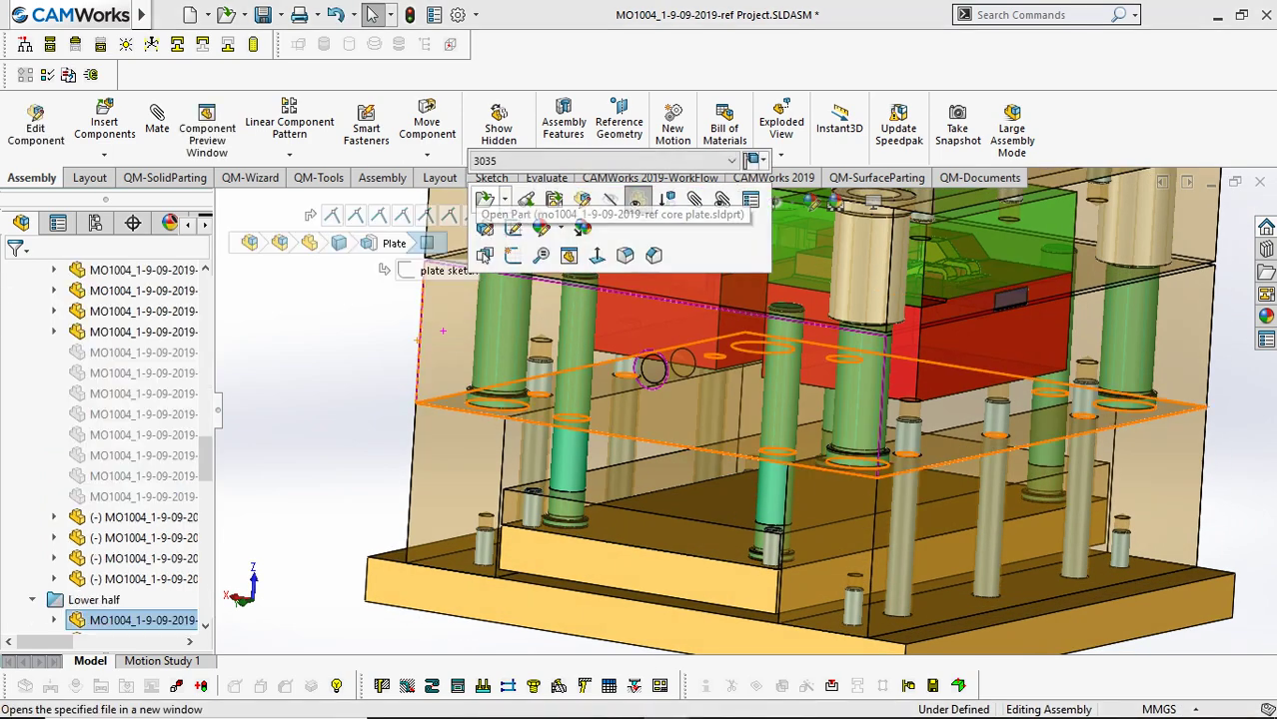
pyautogui.click(484, 199)
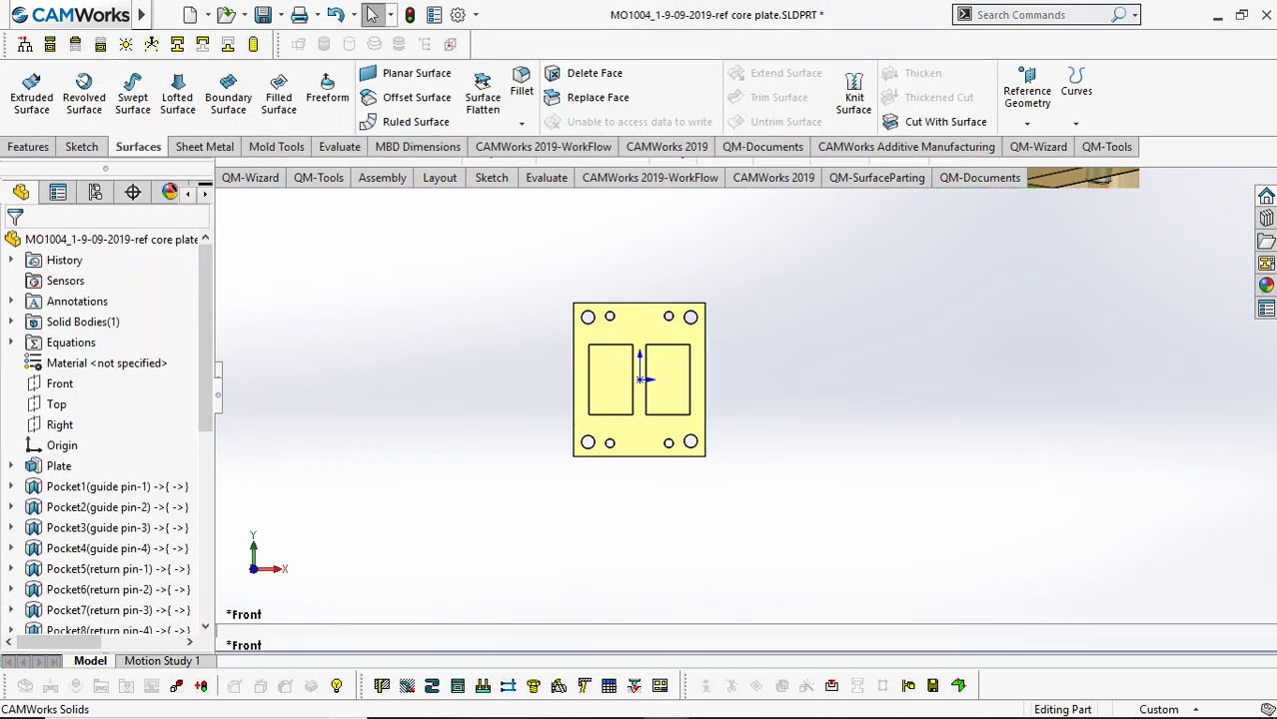
pyautogui.moveTo(704, 439); pyautogui.dragTo(710, 390, button='middle')
pyautogui.scroll(-6, 714, 420)
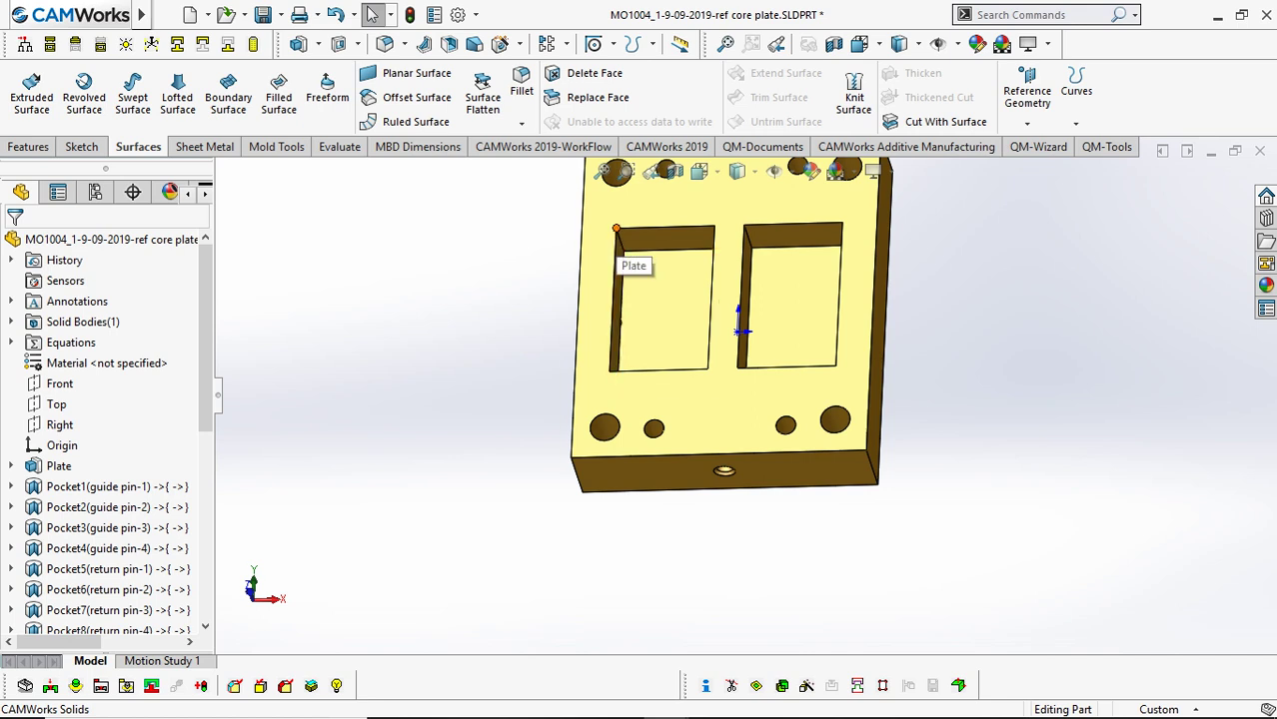
pyautogui.scroll(-3, 616, 230)
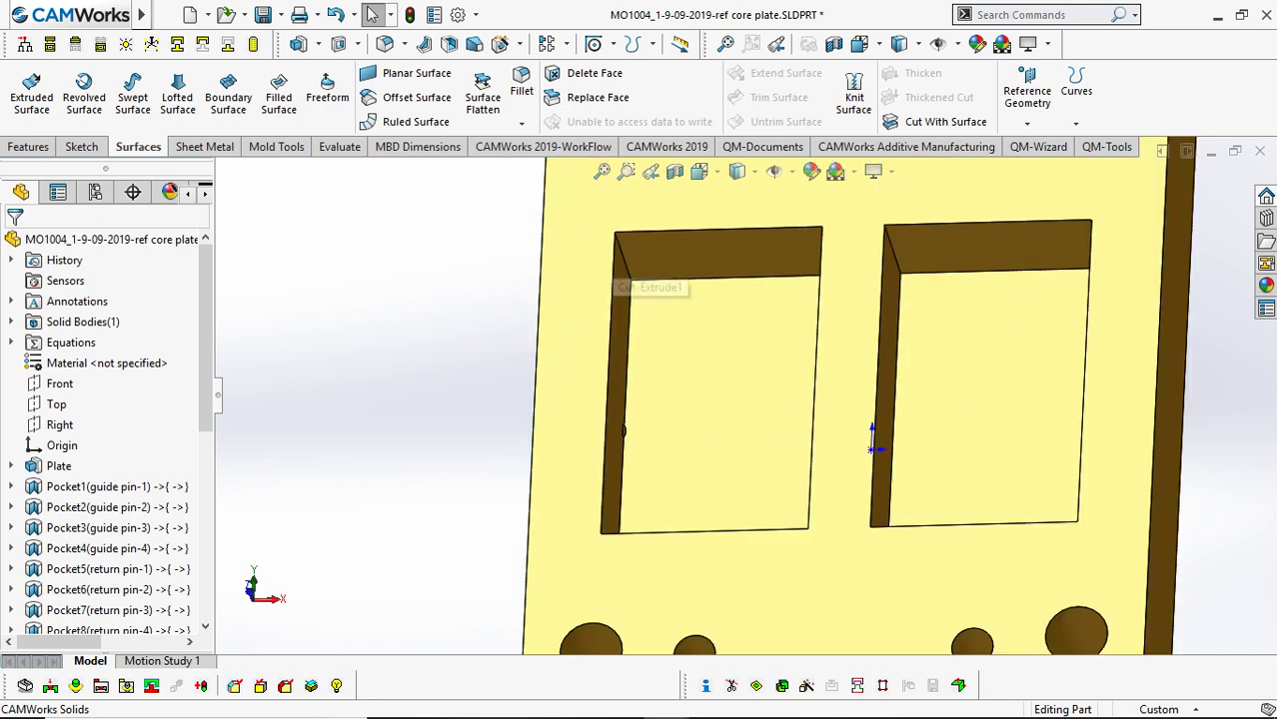
pyautogui.scroll(1, 704, 399)
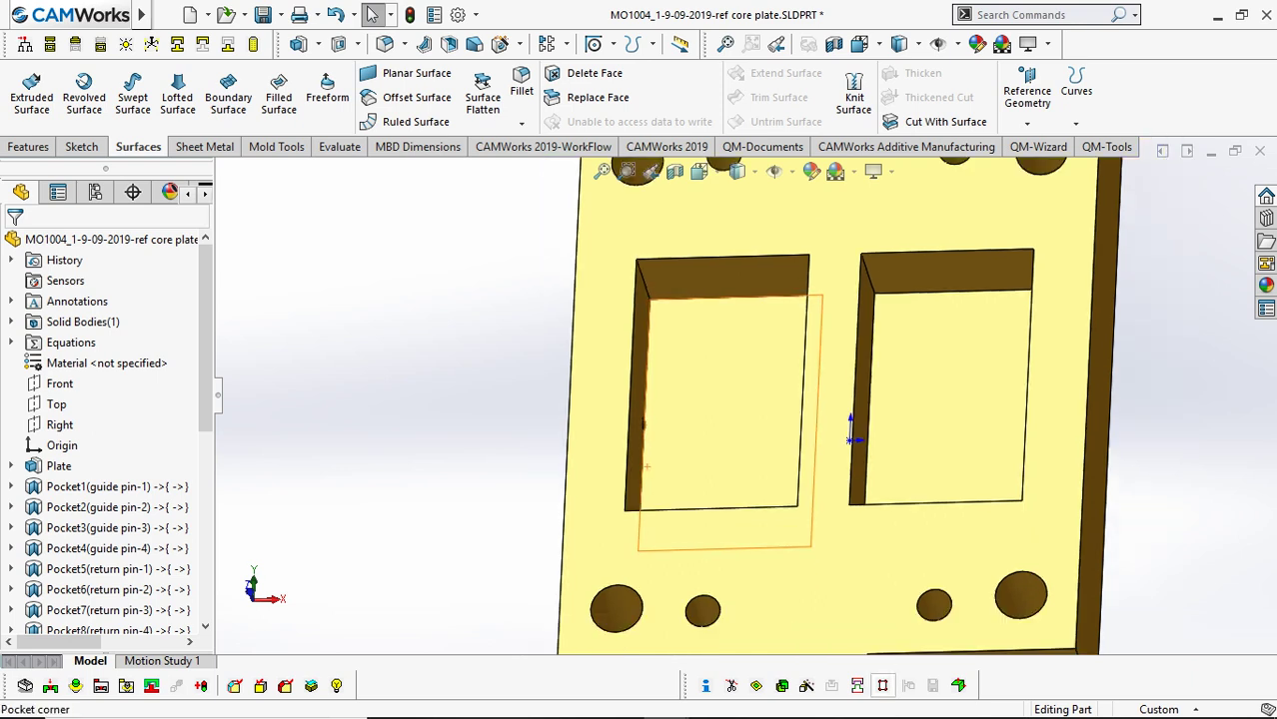
# Start the Pocket Corner tool on the core plate and pick the floor face of one core pocket.
pyautogui.click(882, 685)
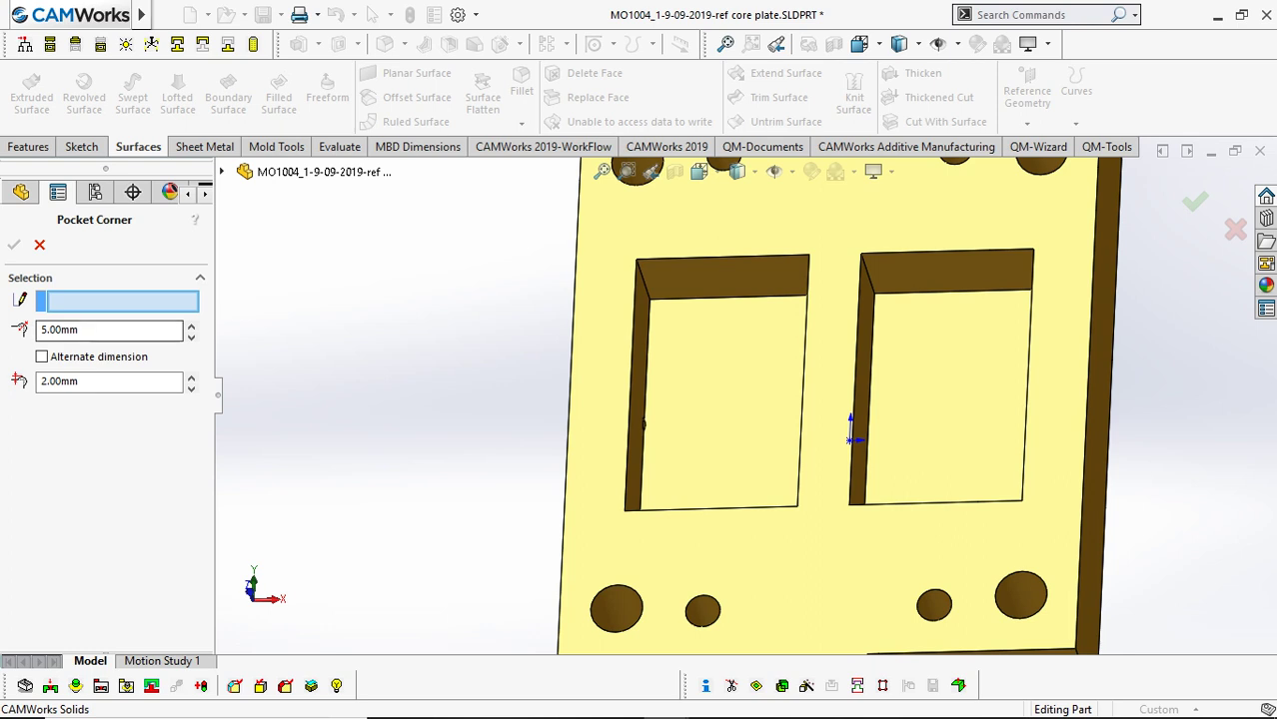
pyautogui.click(684, 367)
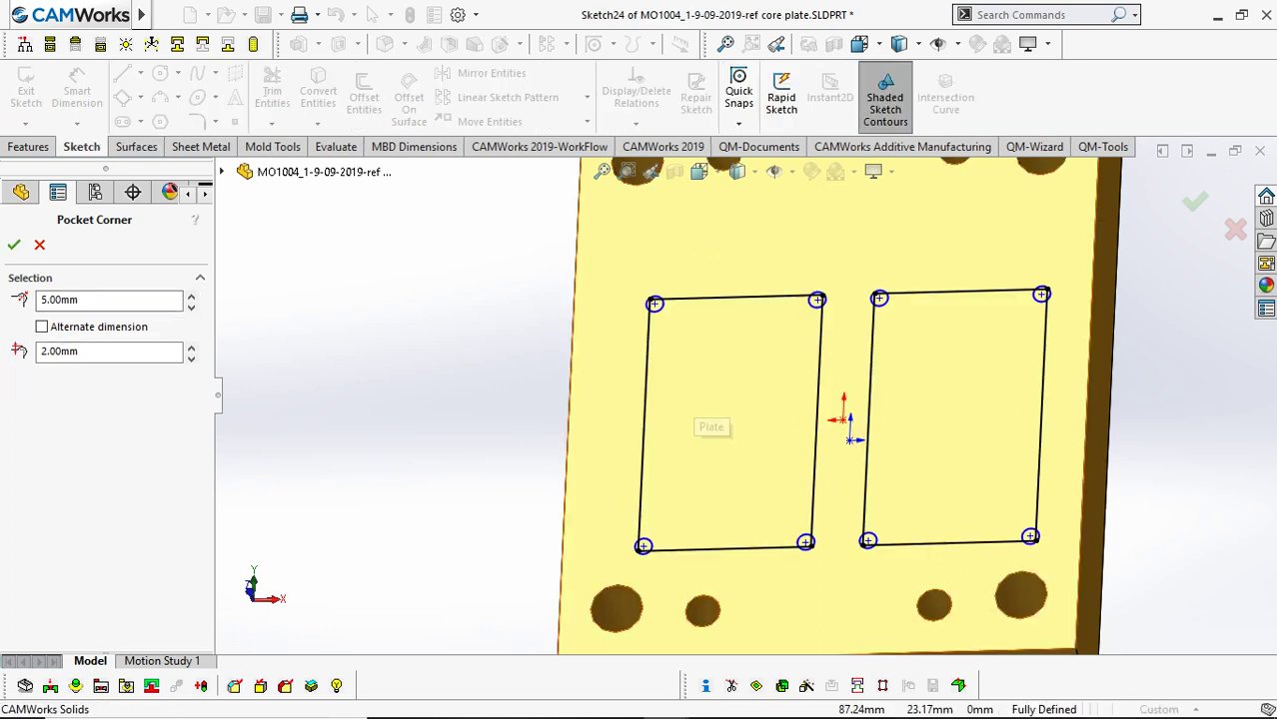
pyautogui.scroll(-3, 885, 322)
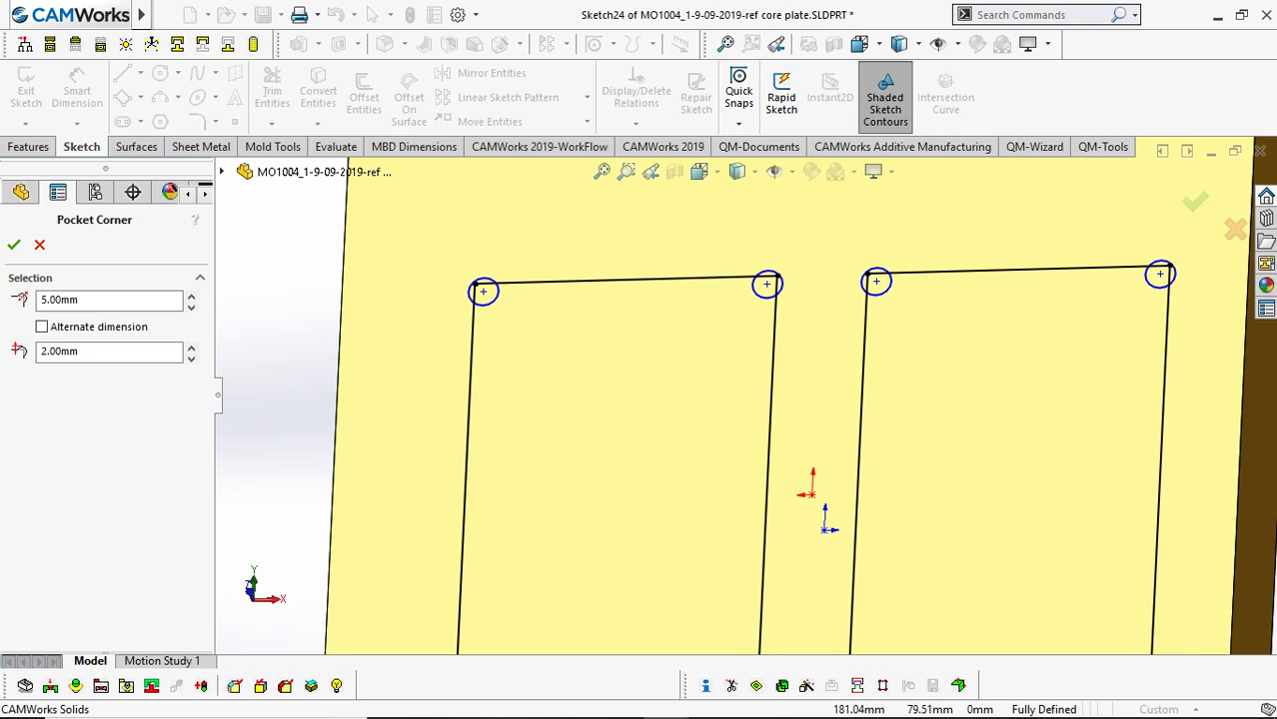
pyautogui.doubleClick(88, 300)
pyautogui.click(88, 301)
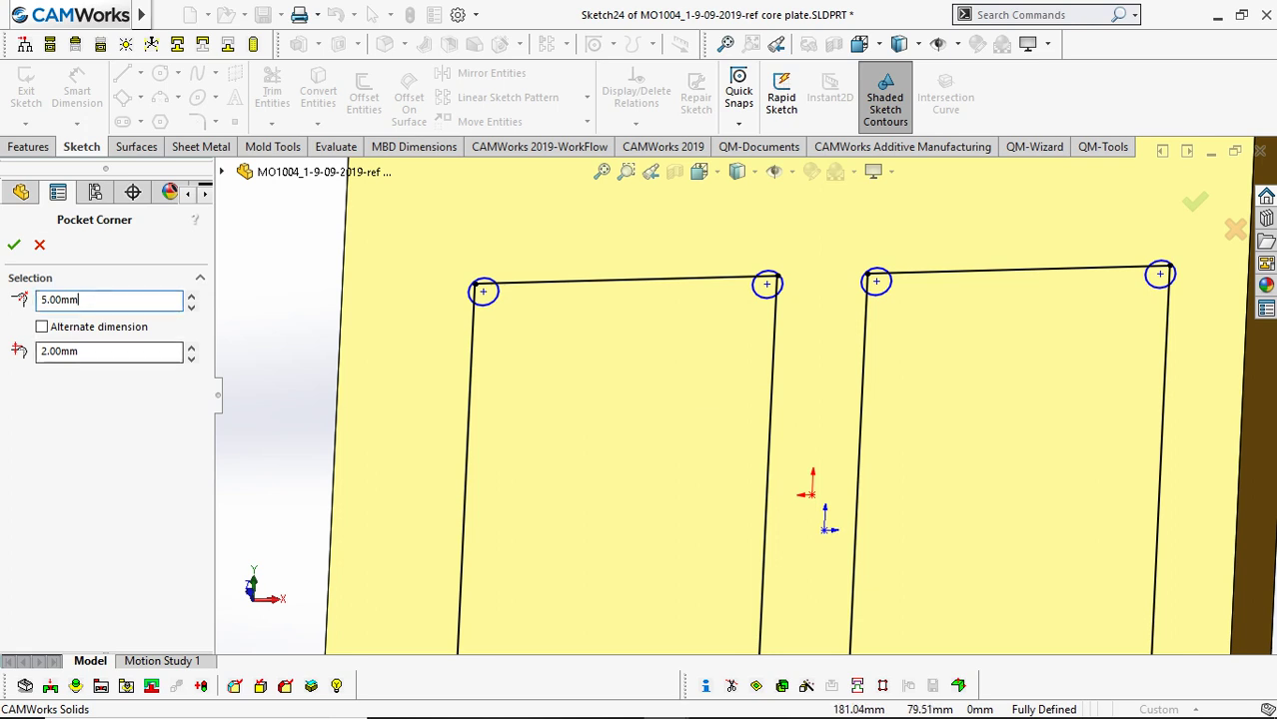
# Try a corner offset of 3 mm for the pocket corners.
pyautogui.doubleClick(88, 351)
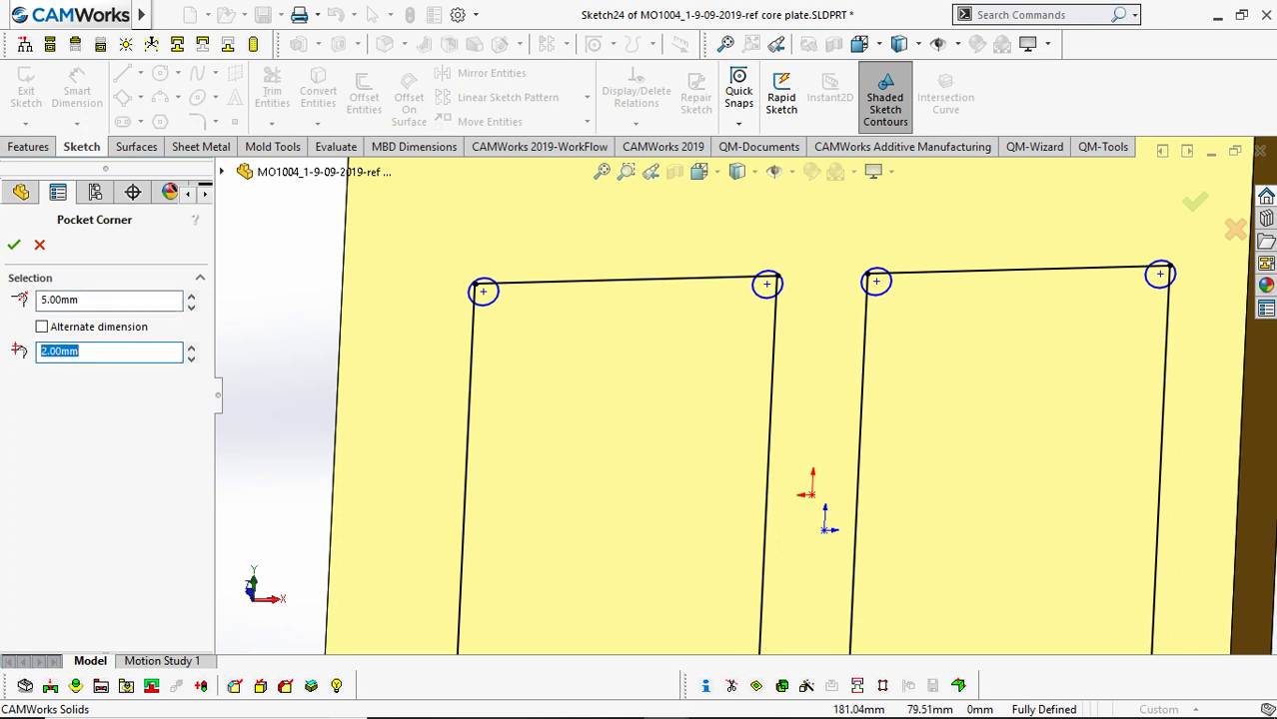
pyautogui.write('3')
pyautogui.press('Return')
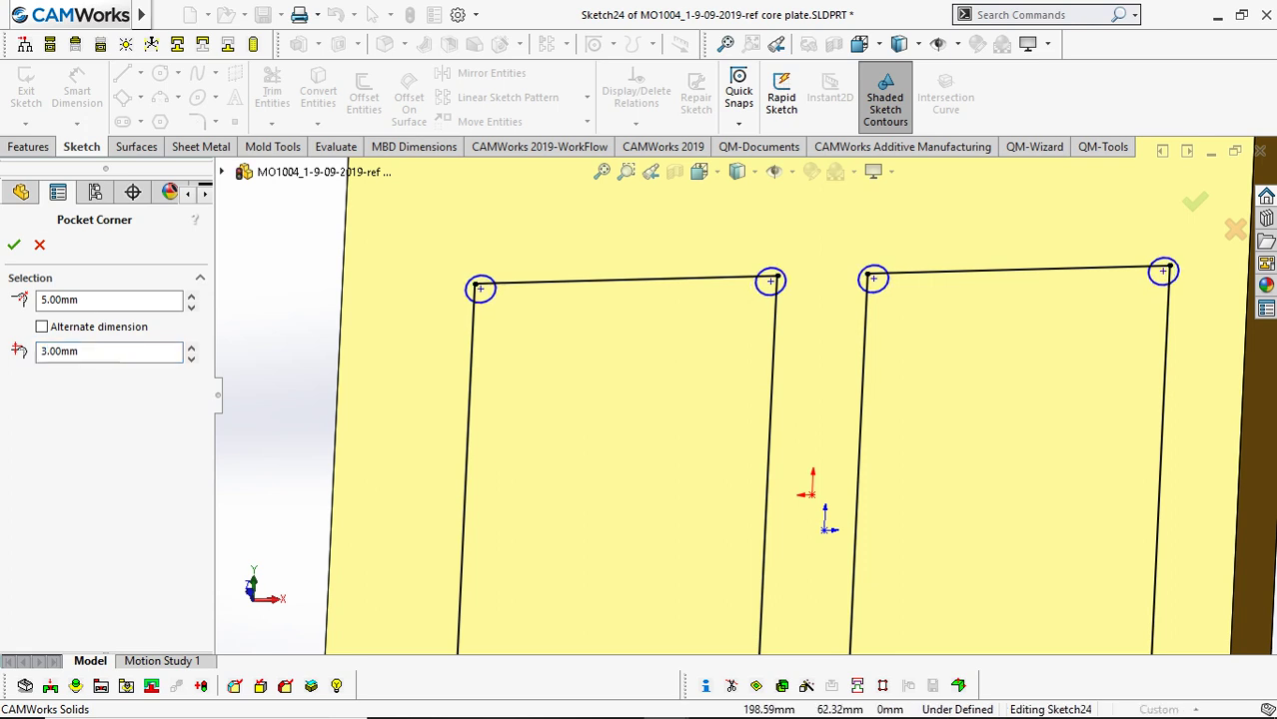
# Set the corner radius of the pocket corners to 6 mm.
pyautogui.click(88, 300)
pyautogui.doubleClick(79, 299)
pyautogui.write('6')
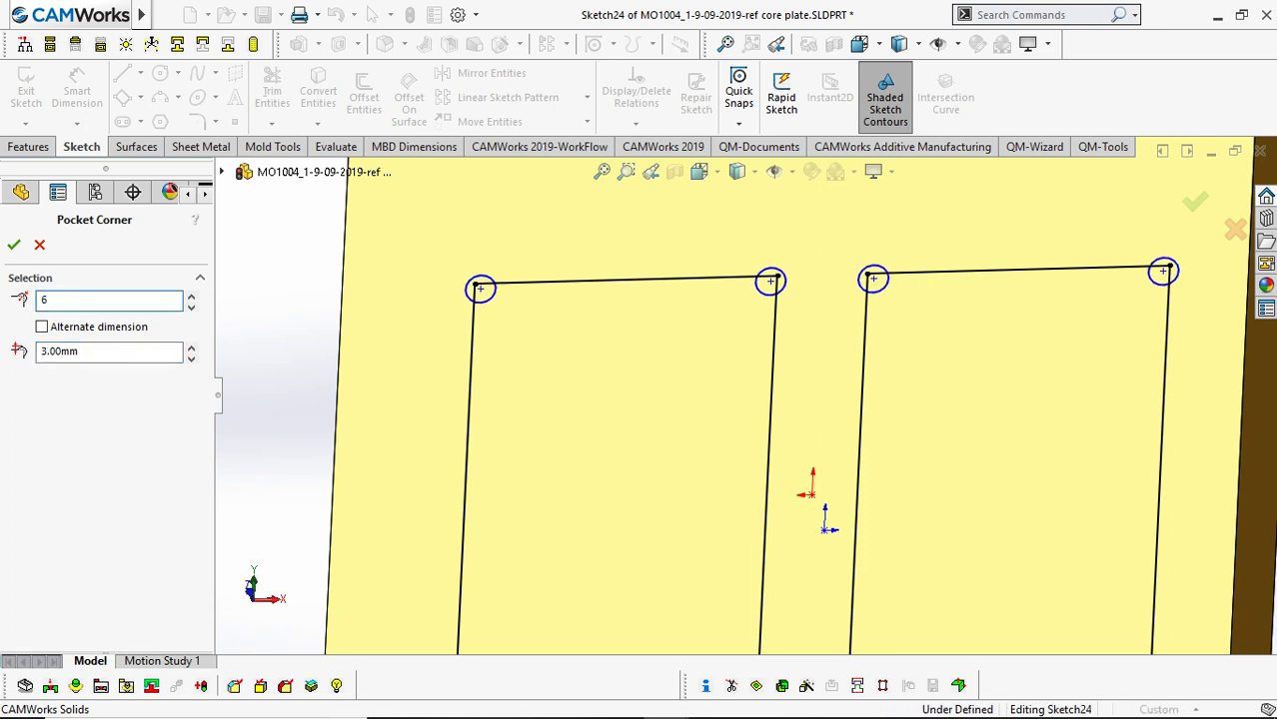
pyautogui.press('Return')
pyautogui.scroll(3, 739, 410)
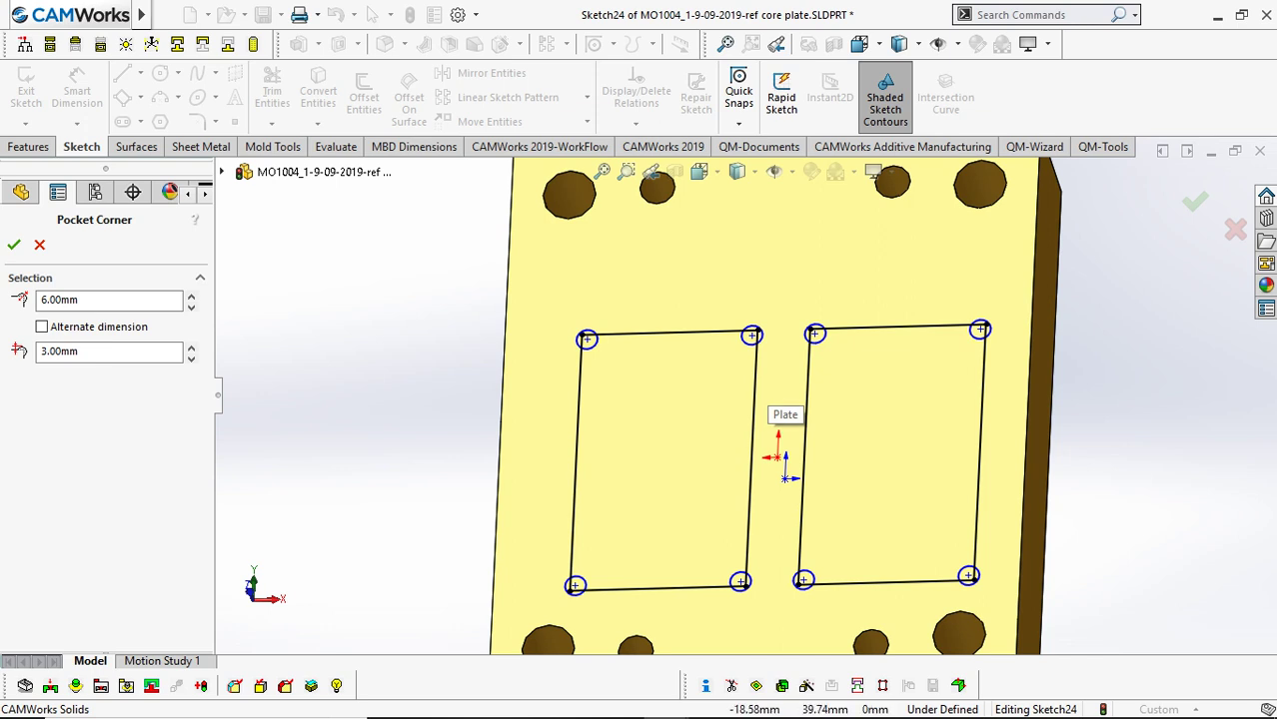
# Set the corner offset to 4 mm and apply the corner reliefs to both pockets in the core plate.
pyautogui.click(79, 351)
pyautogui.doubleClick(79, 351)
pyautogui.write('4')
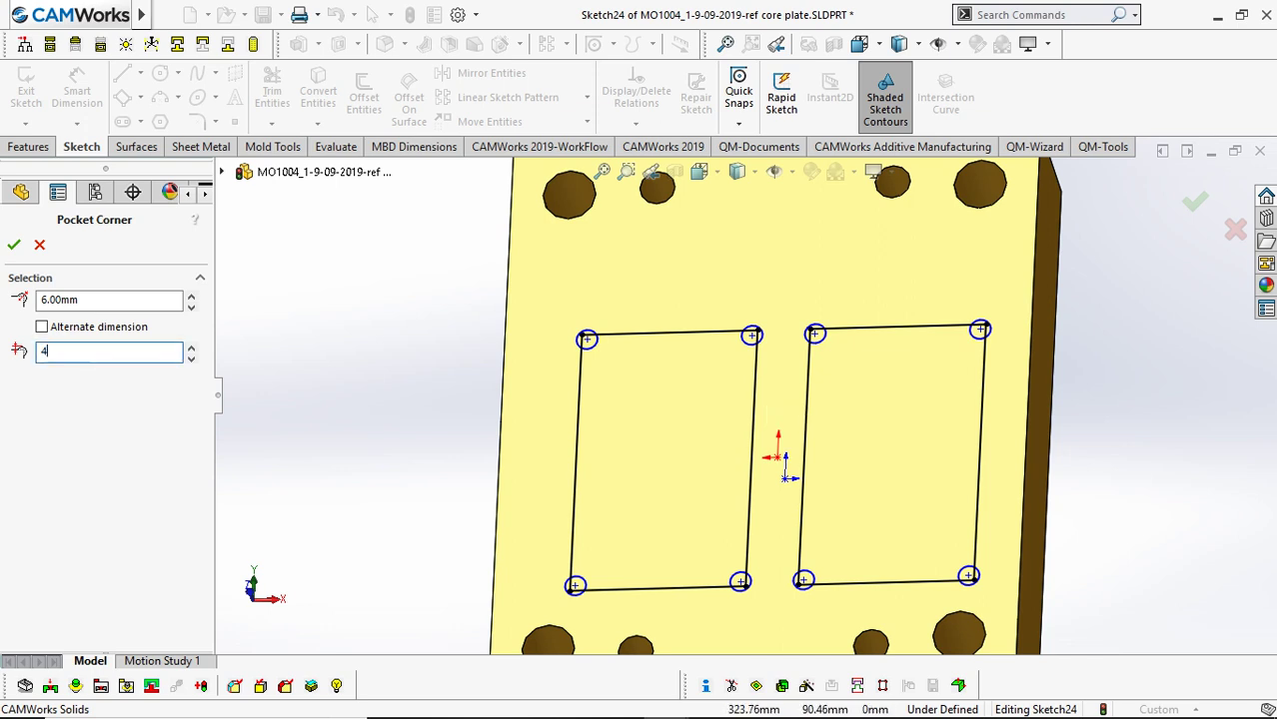
pyautogui.press('Return')
pyautogui.scroll(-4, 570, 385)
pyautogui.scroll(2, 584, 389)
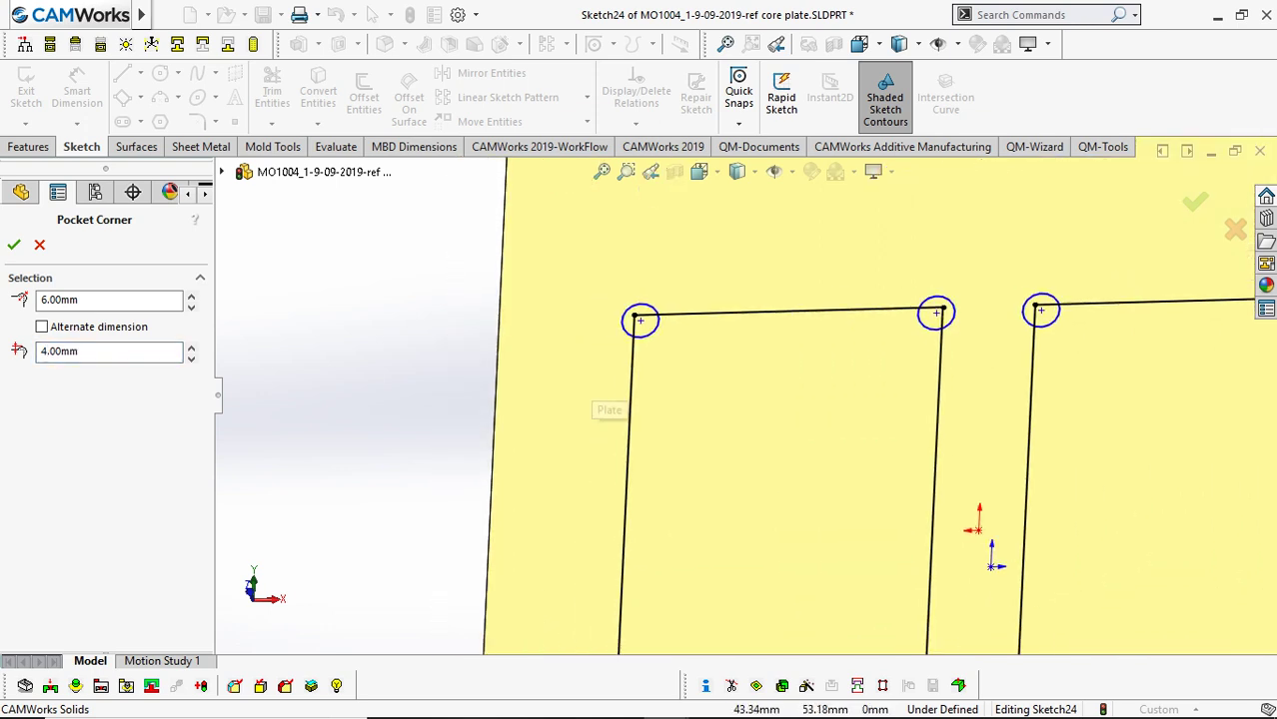
pyautogui.scroll(2, 744, 391)
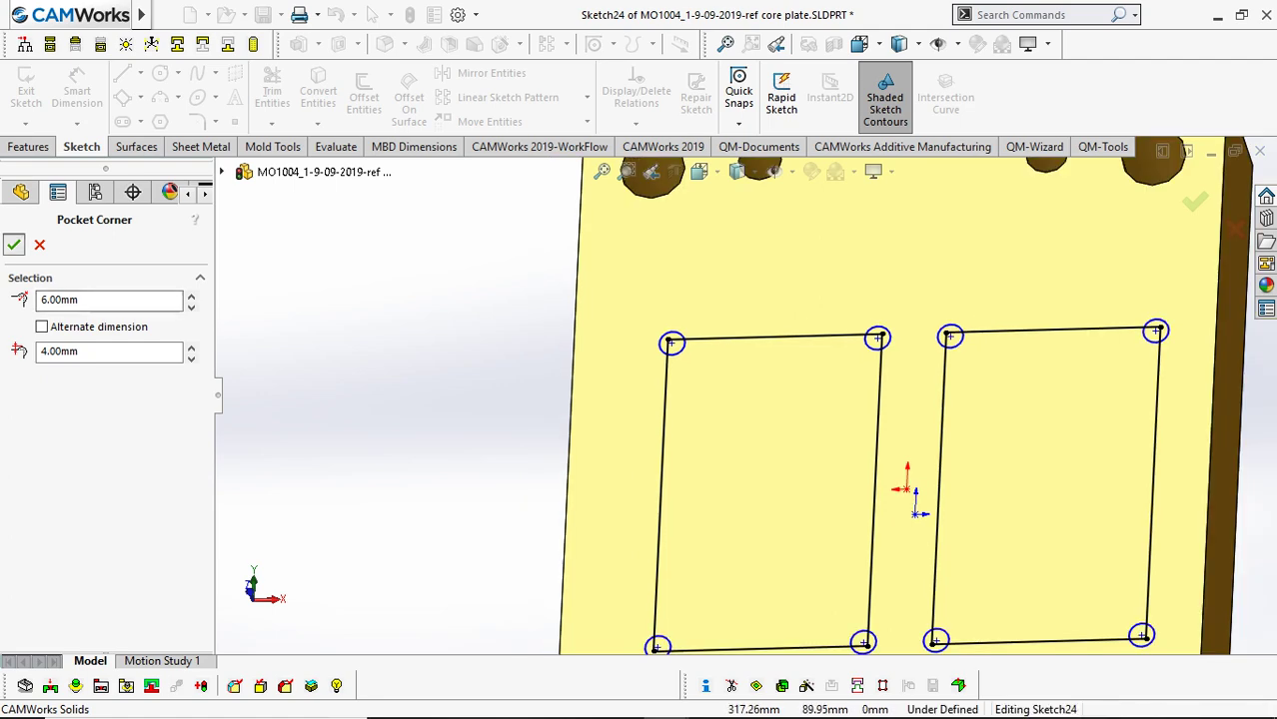
pyautogui.click(14, 243)
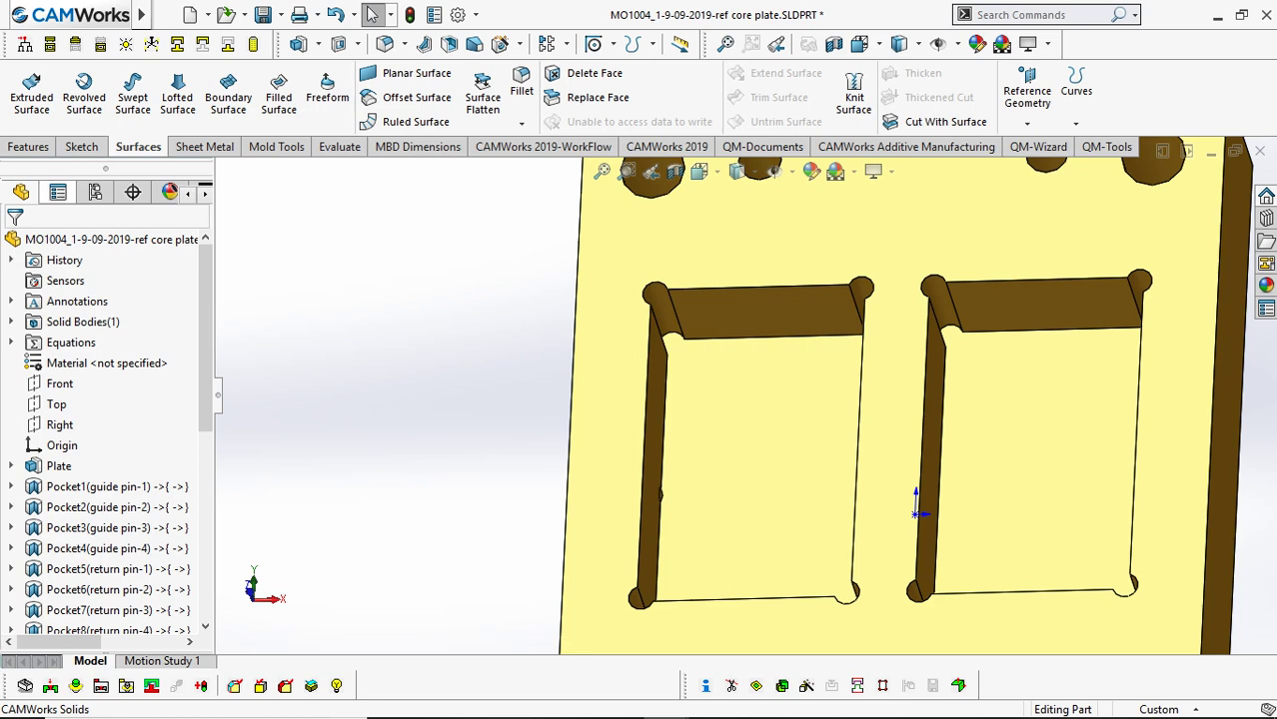
# Return to the project assembly and examine the core plate's pocket corners around the core blocks.
pyautogui.click(24, 43)
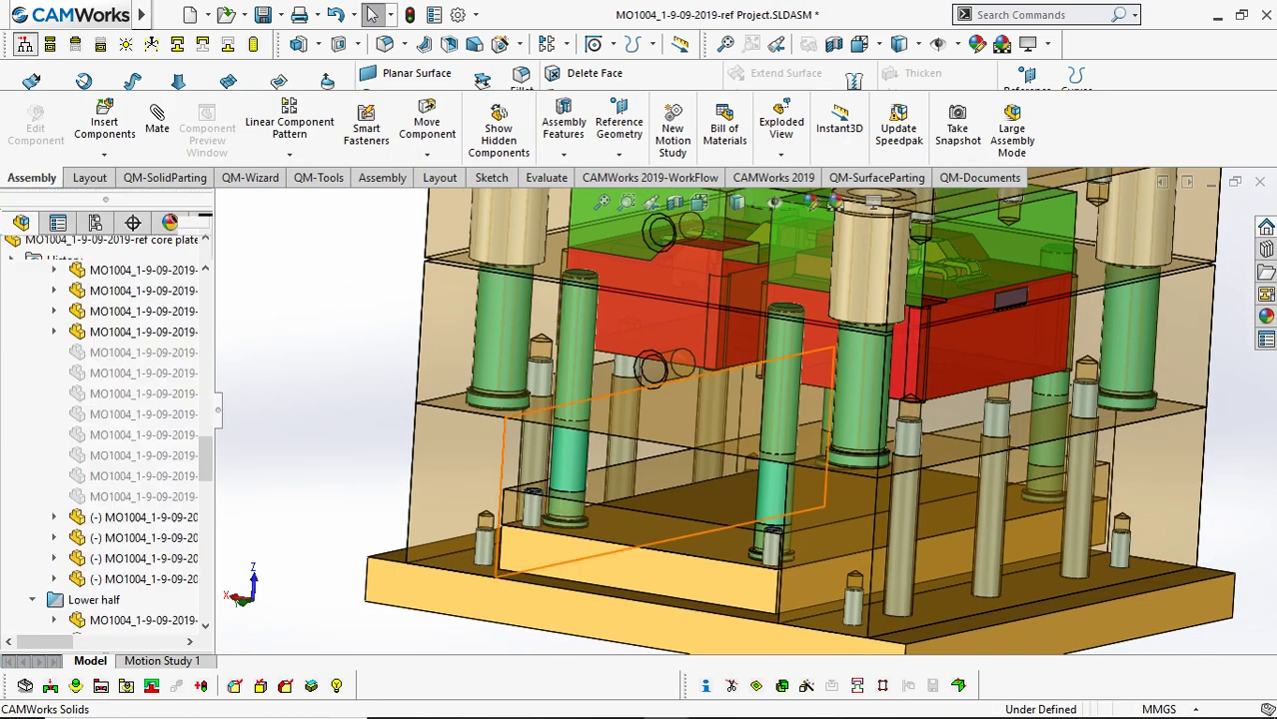
pyautogui.scroll(1, 693, 315)
pyautogui.moveTo(693, 300)
pyautogui.mouseDown(button='middle')
pyautogui.moveTo(741, 341)
pyautogui.moveTo(699, 303)
pyautogui.mouseUp(button='middle')
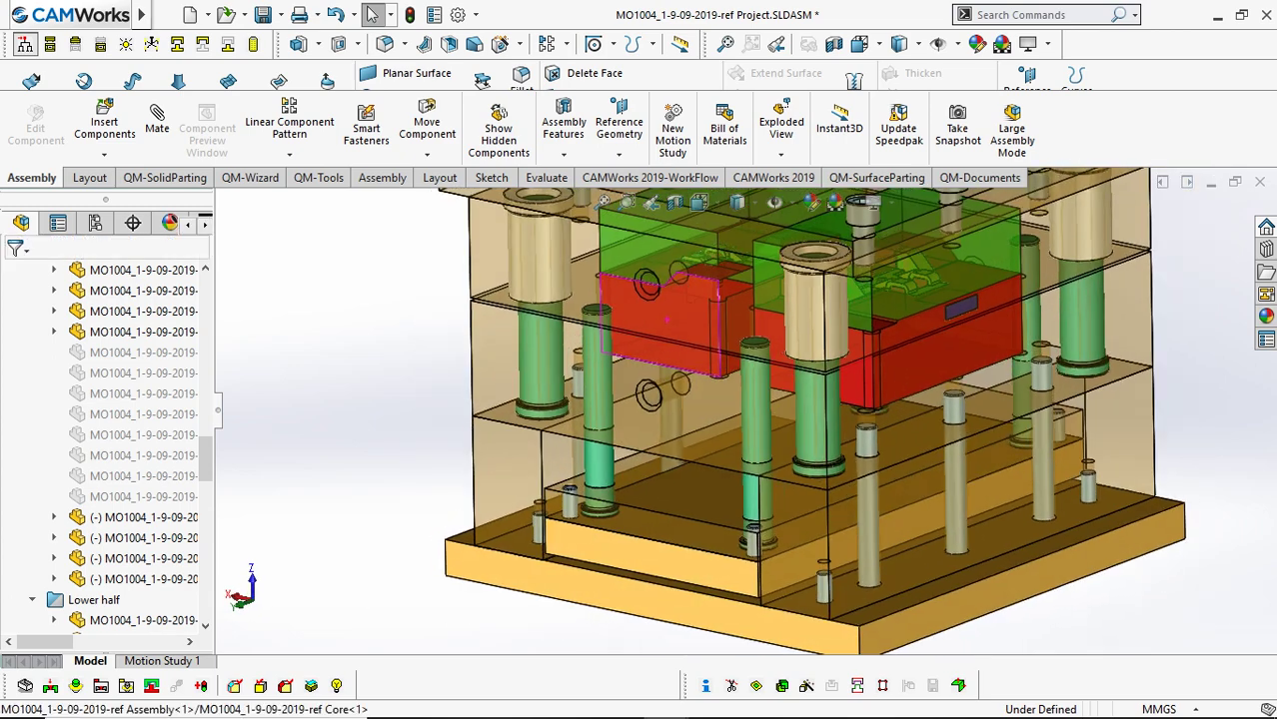
pyautogui.scroll(-5, 700, 303)
pyautogui.scroll(1, 700, 440)
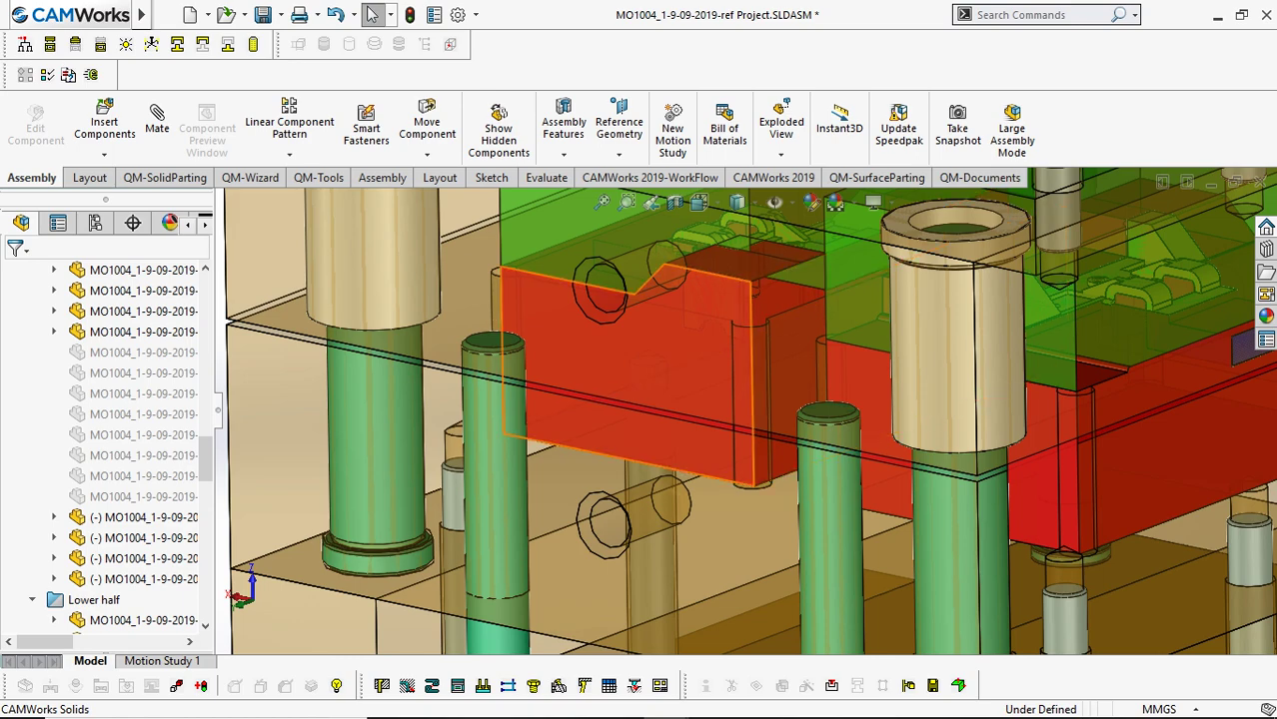
pyautogui.scroll(4, 743, 414)
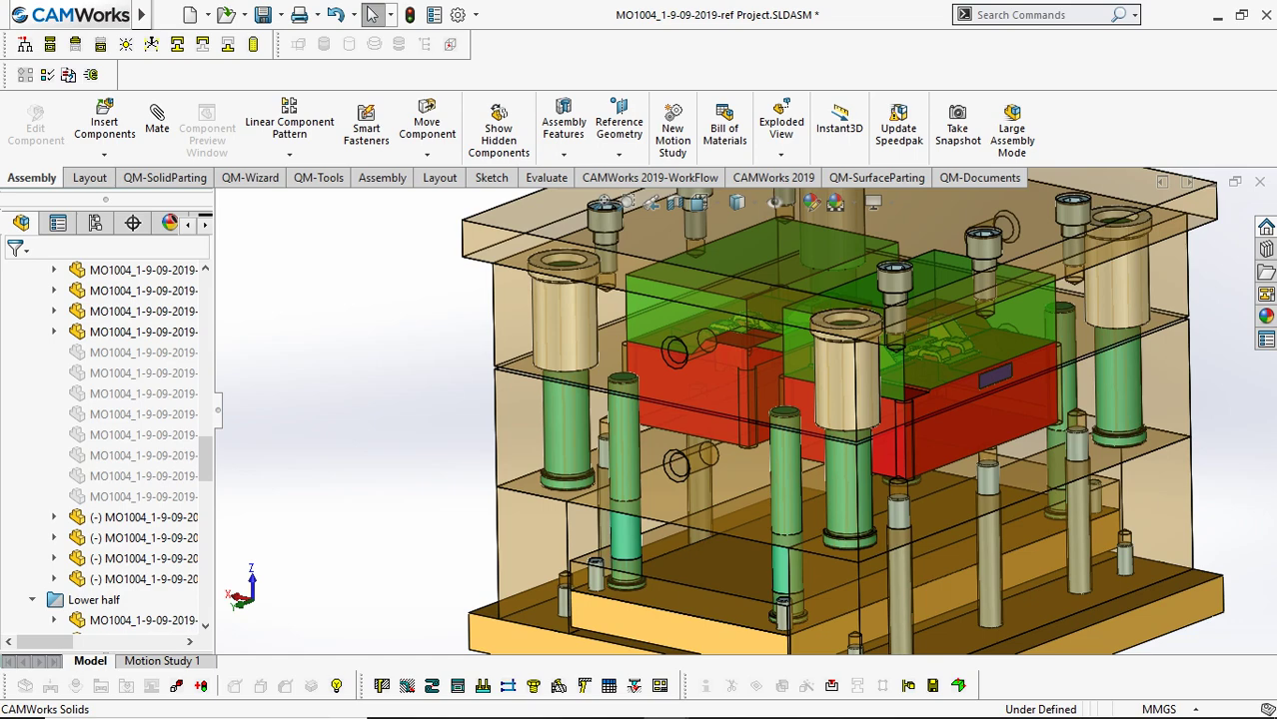
# Switch from the mold project to the core/cavity assembly and show its reference planes.
pyautogui.scroll(-2, 812, 368)
pyautogui.scroll(3, 754, 387)
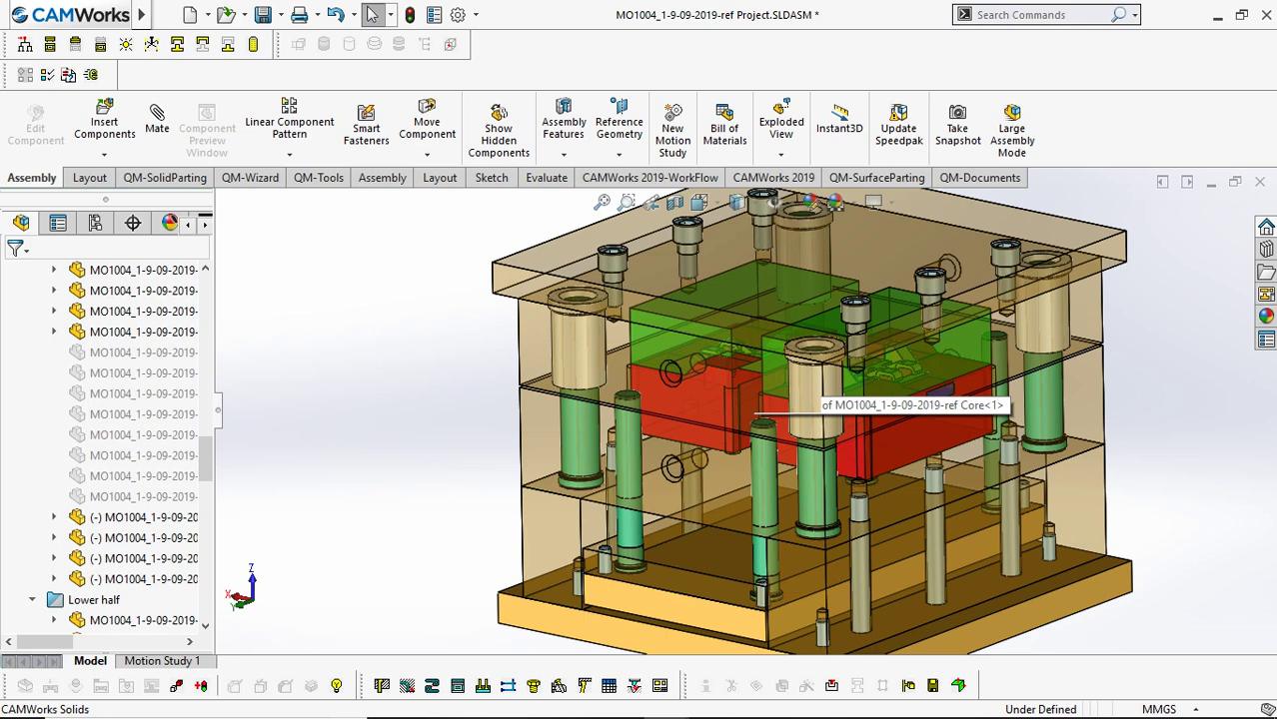
pyautogui.hotkey('ctrl', 'Tab')
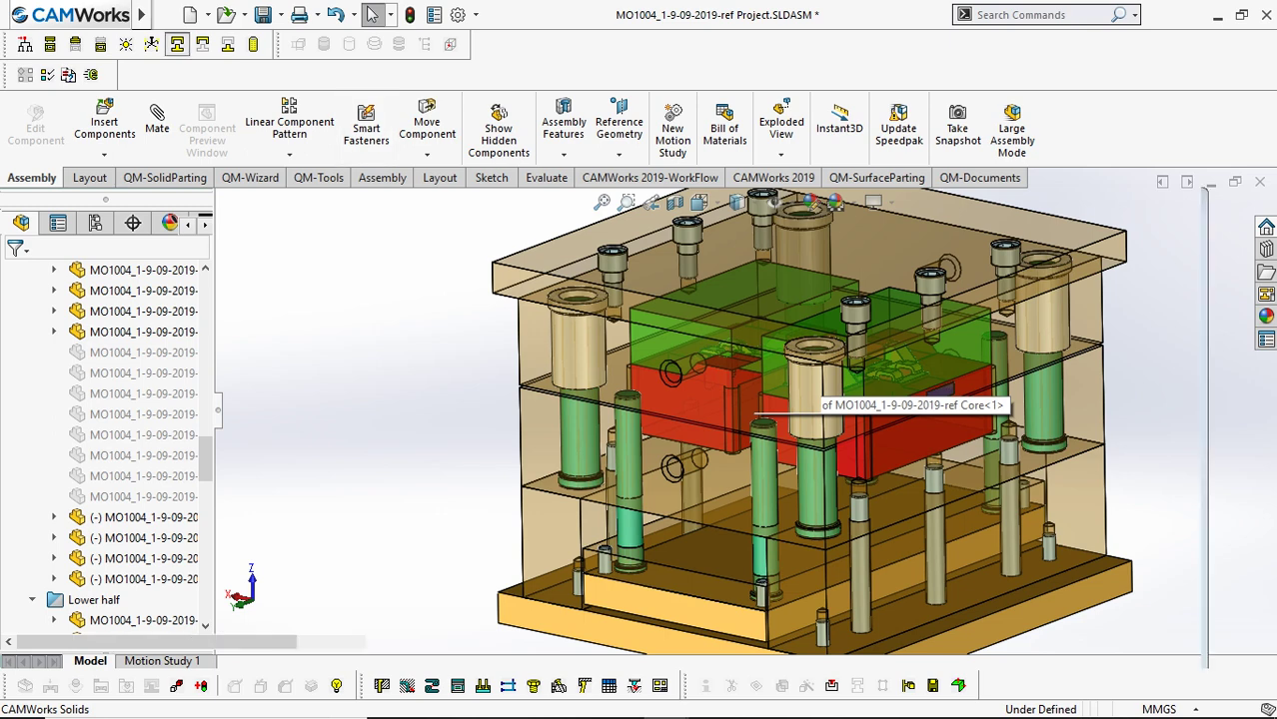
pyautogui.scroll(4, 755, 420)
pyautogui.moveTo(756, 419); pyautogui.dragTo(761, 388, button='middle')
pyautogui.moveTo(834, 446); pyautogui.dragTo(794, 491, button='middle')
pyautogui.scroll(-5, 786, 499)
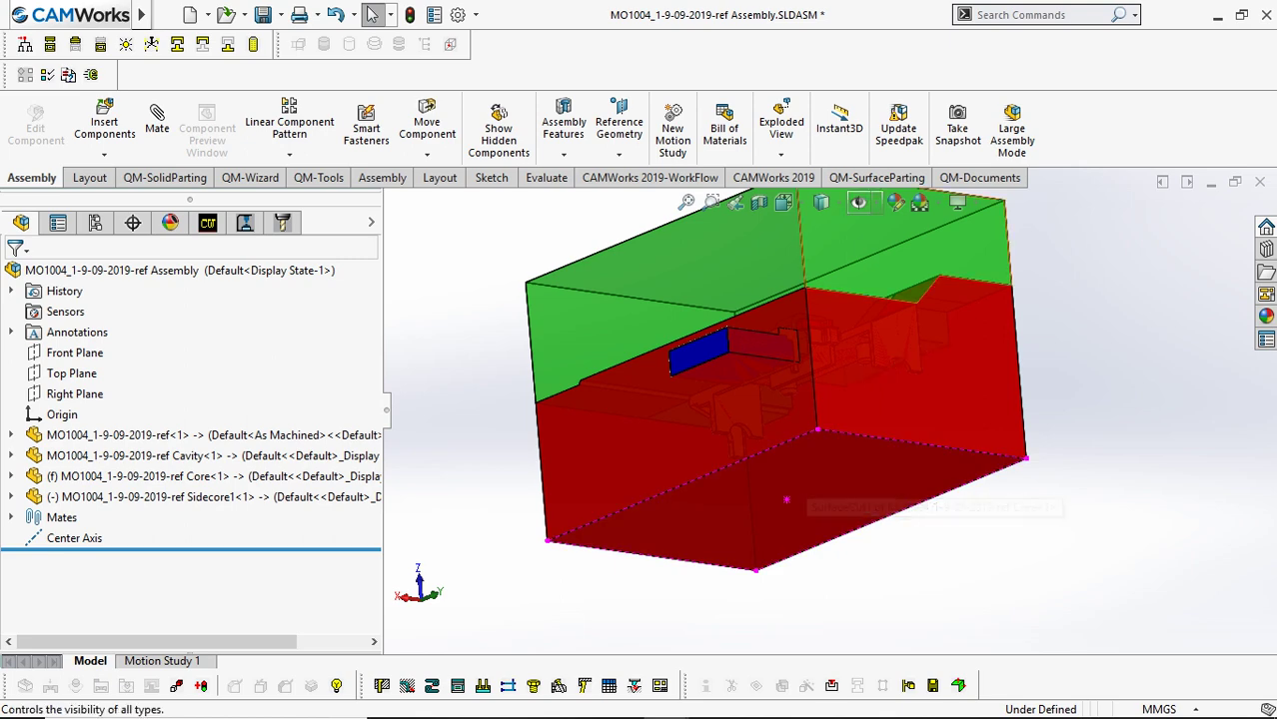
pyautogui.click(870, 203)
pyautogui.click(856, 229)
pyautogui.scroll(3, 787, 500)
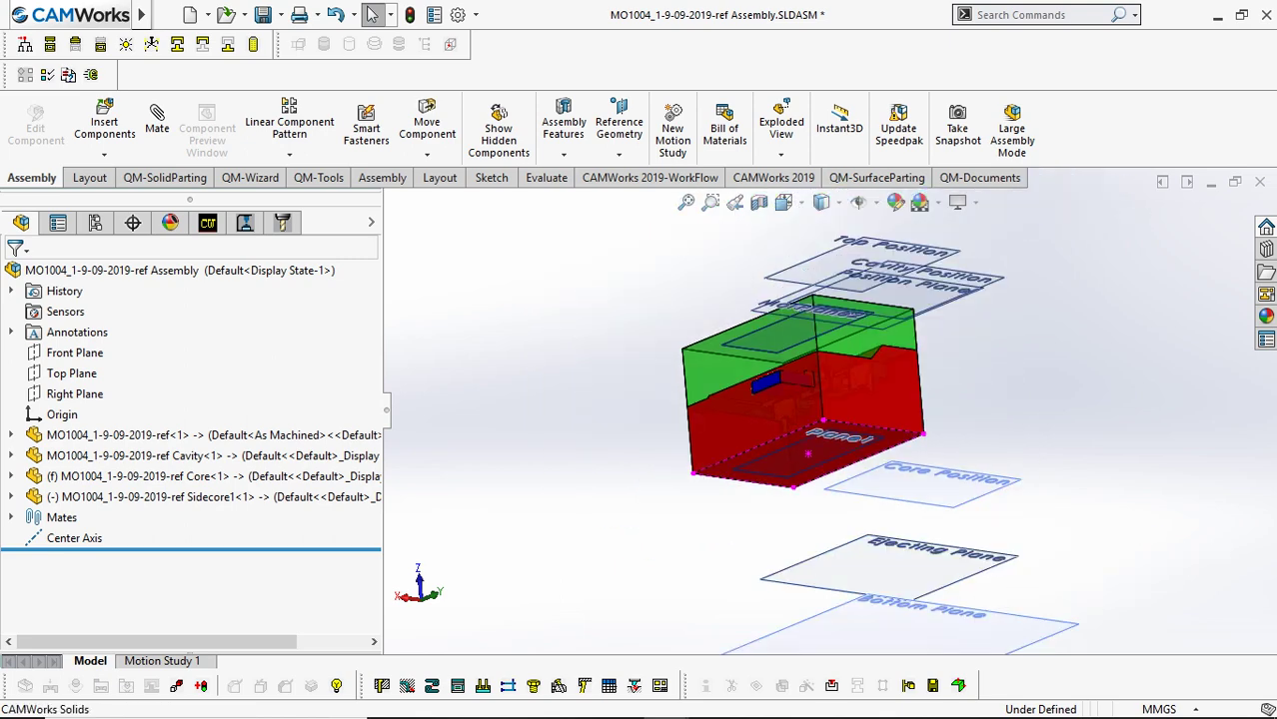
pyautogui.scroll(-3, 799, 474)
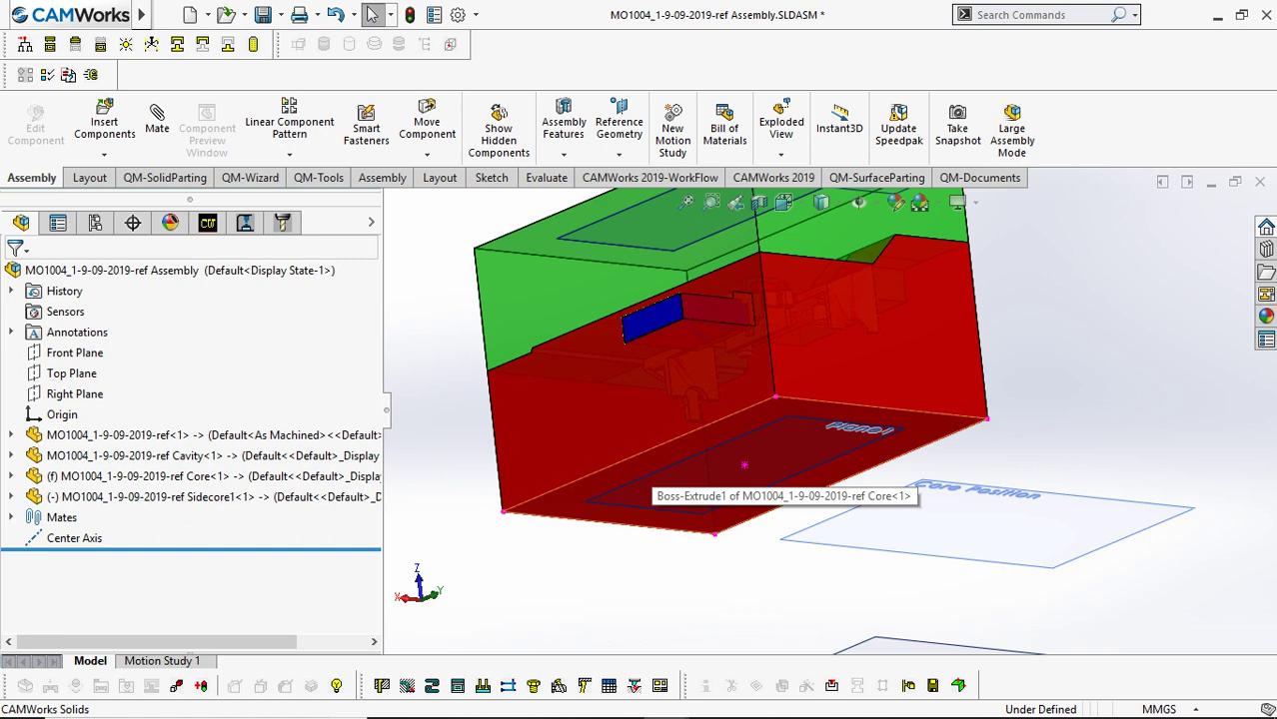
# Sketch a corner rectangle about 138 mm long on the core block's underside, inset from its edges, and exit the sketch.
pyautogui.click(789, 430)
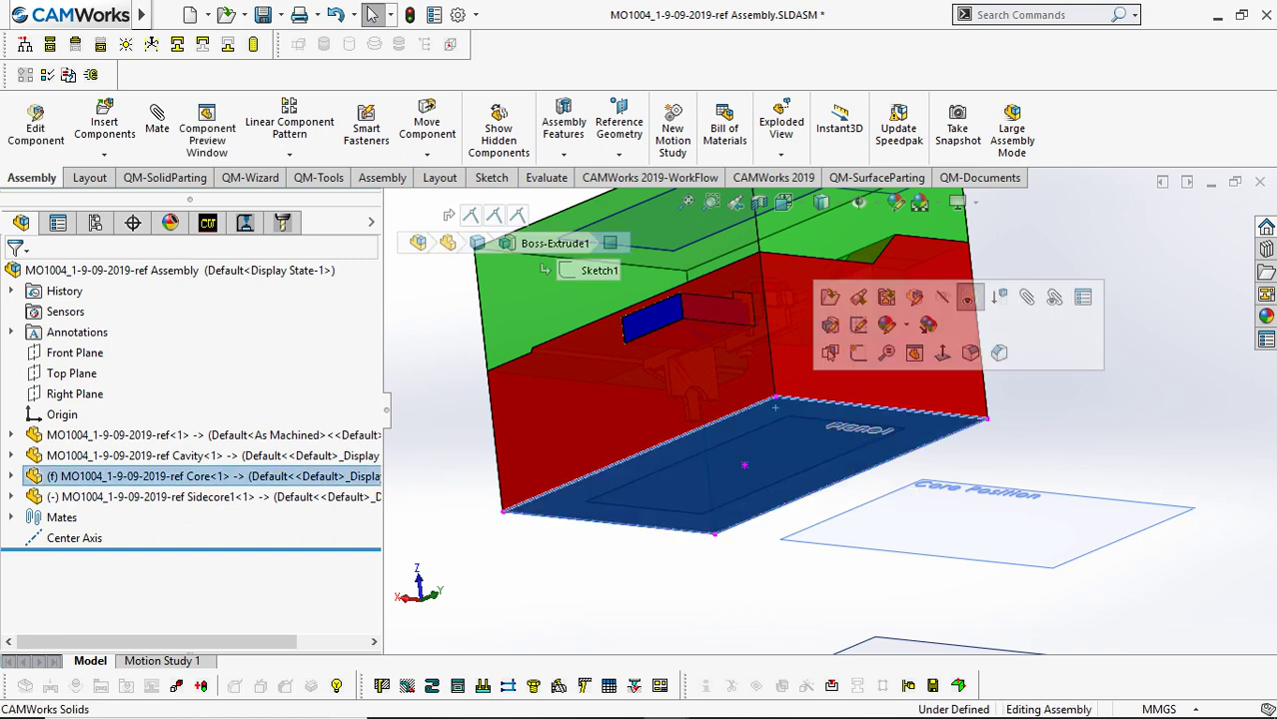
pyautogui.click(858, 353)
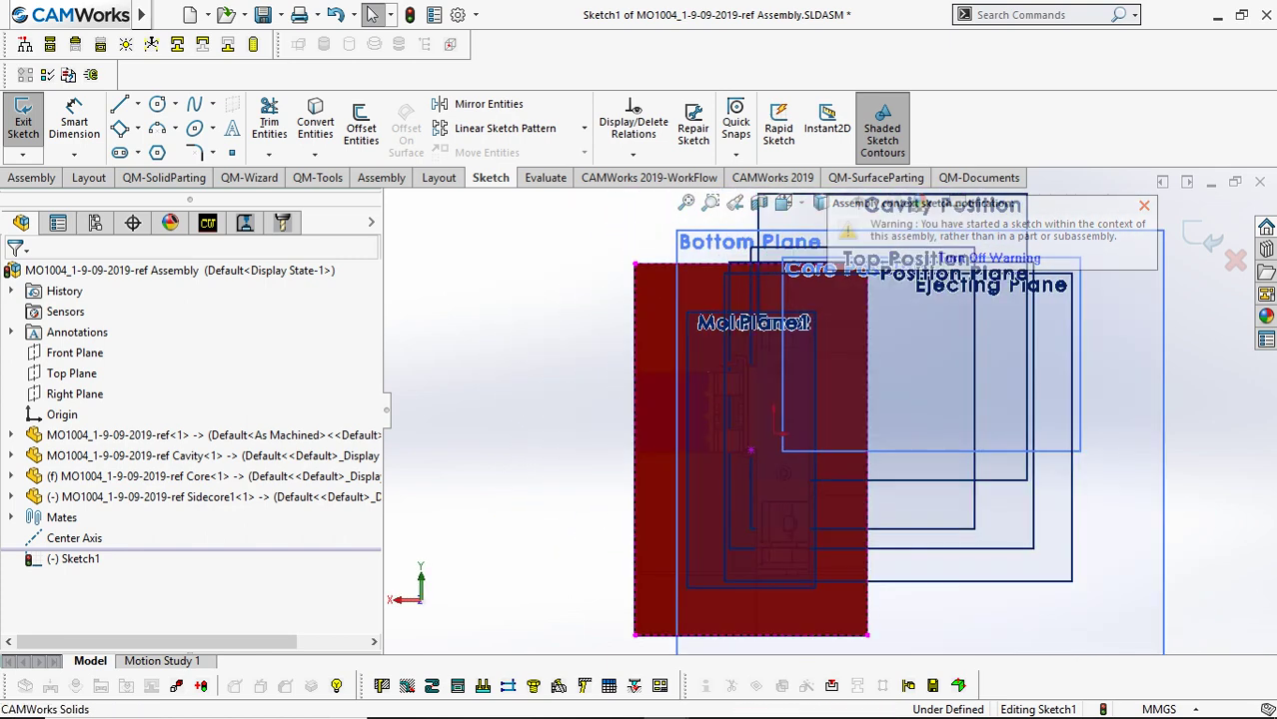
pyautogui.click(134, 129)
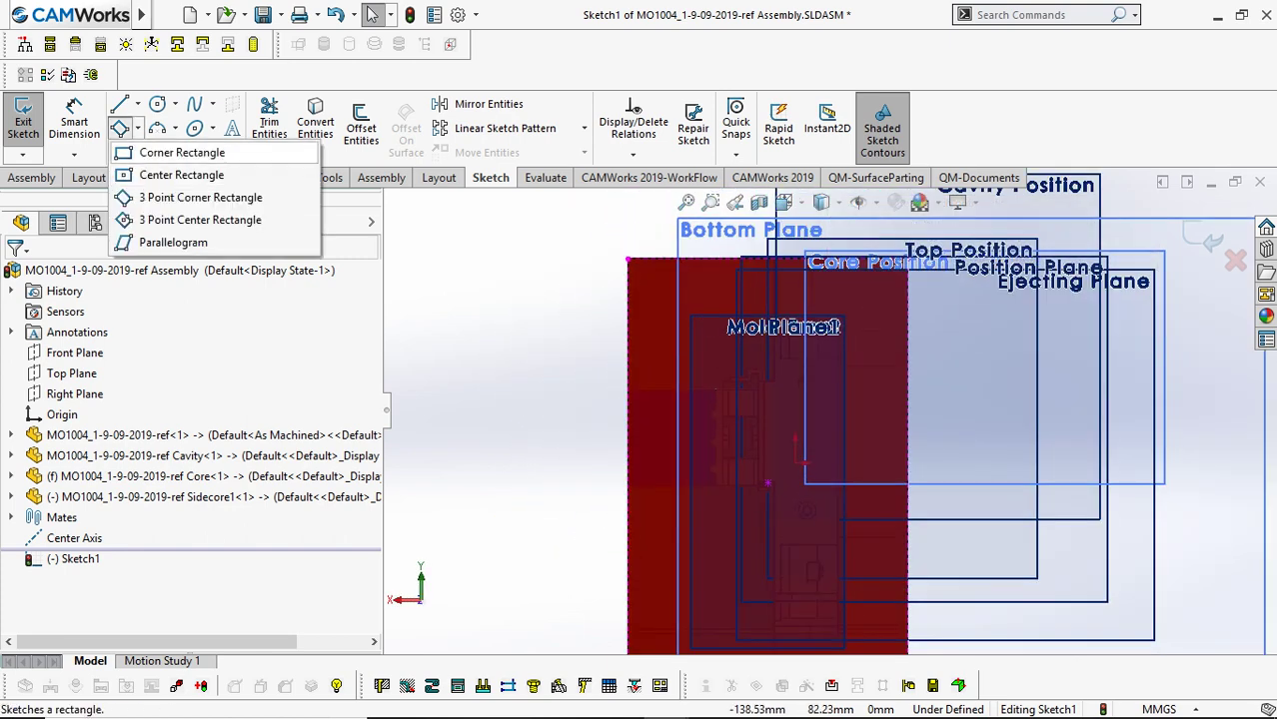
pyautogui.click(160, 153)
pyautogui.click(660, 293)
pyautogui.scroll(2, 797, 485)
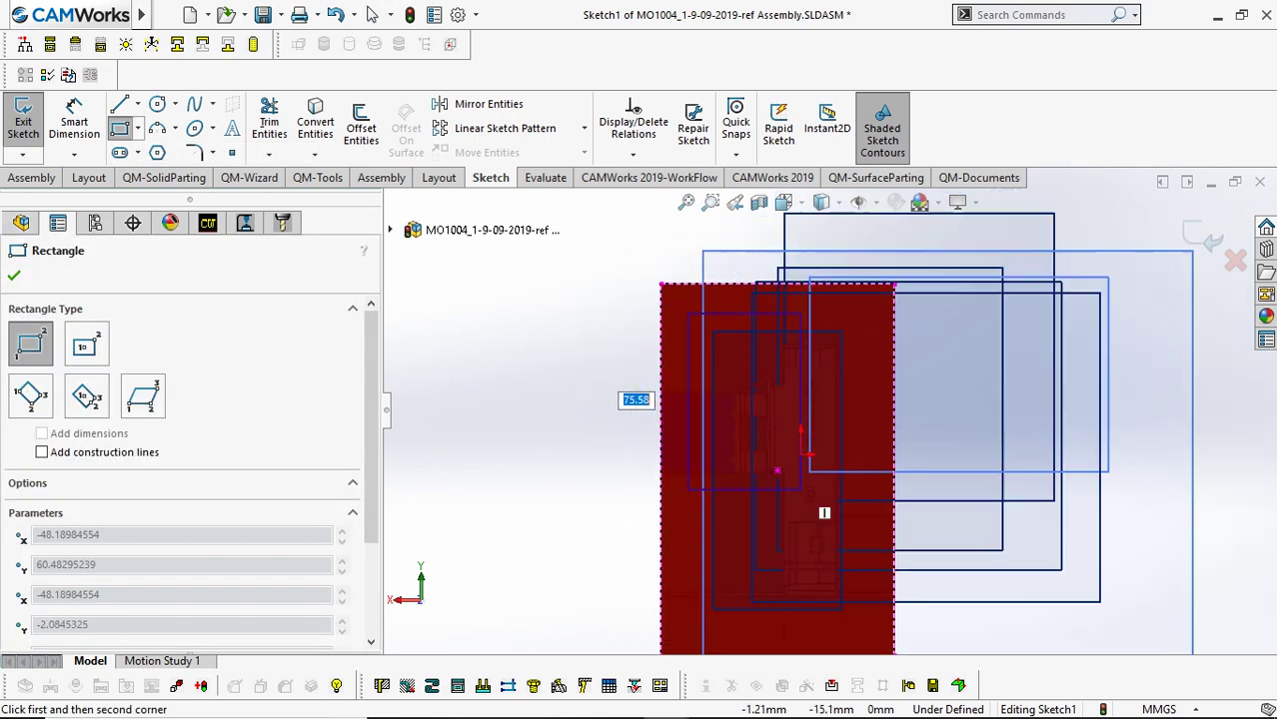
pyautogui.scroll(-2, 799, 520)
pyautogui.scroll(1, 824, 559)
pyautogui.scroll(-1, 834, 574)
pyautogui.scroll(-1, 852, 611)
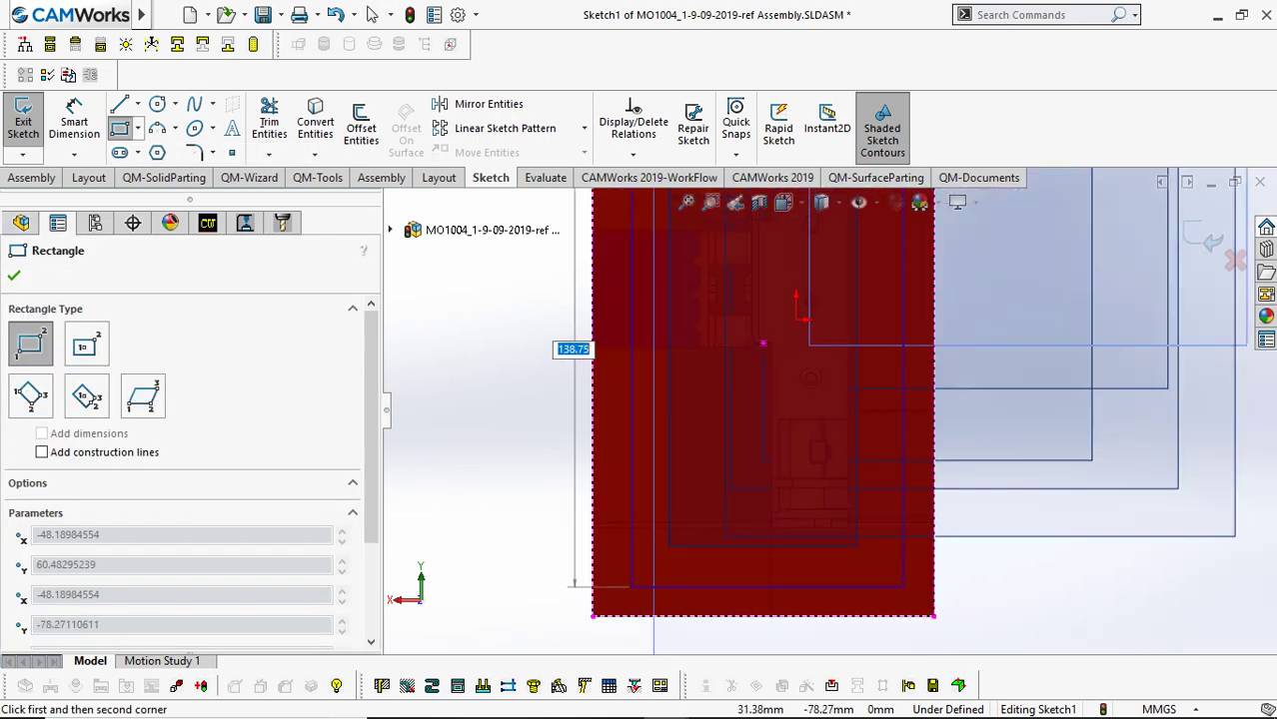
pyautogui.click(902, 583)
pyautogui.press('Escape')
pyautogui.scroll(5, 830, 415)
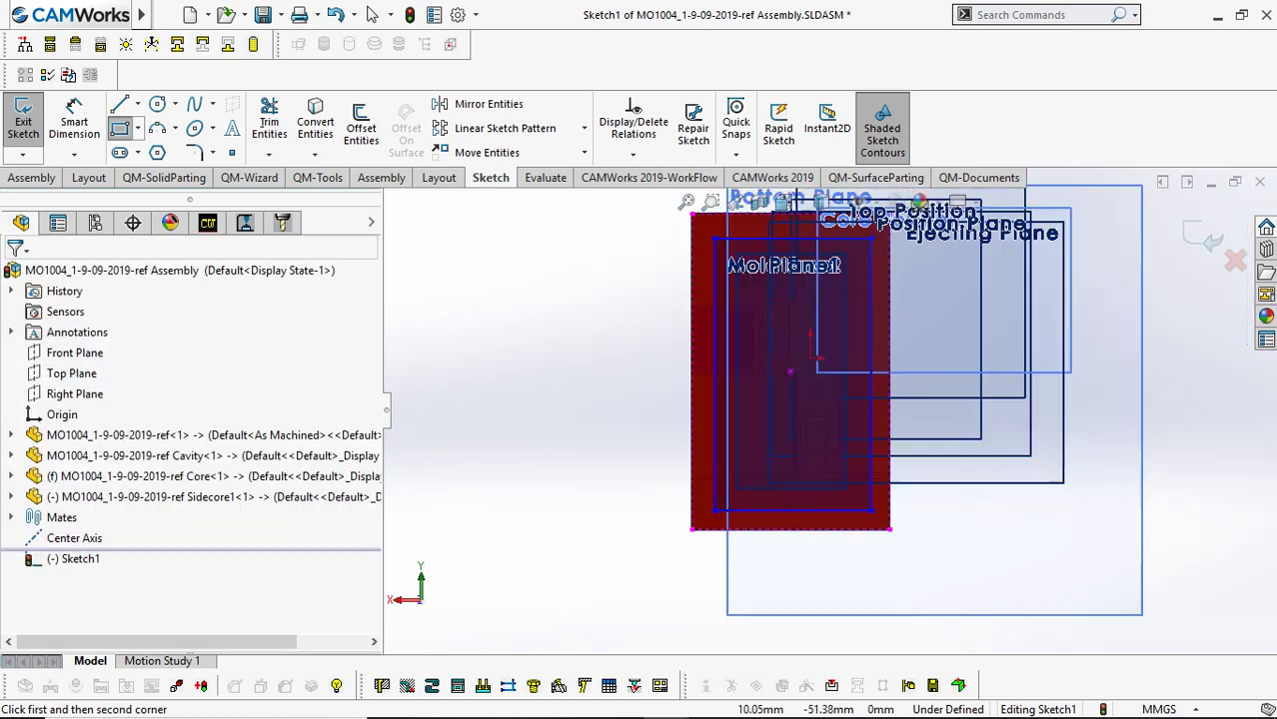
pyautogui.moveTo(797, 438); pyautogui.dragTo(865, 558, button='middle')
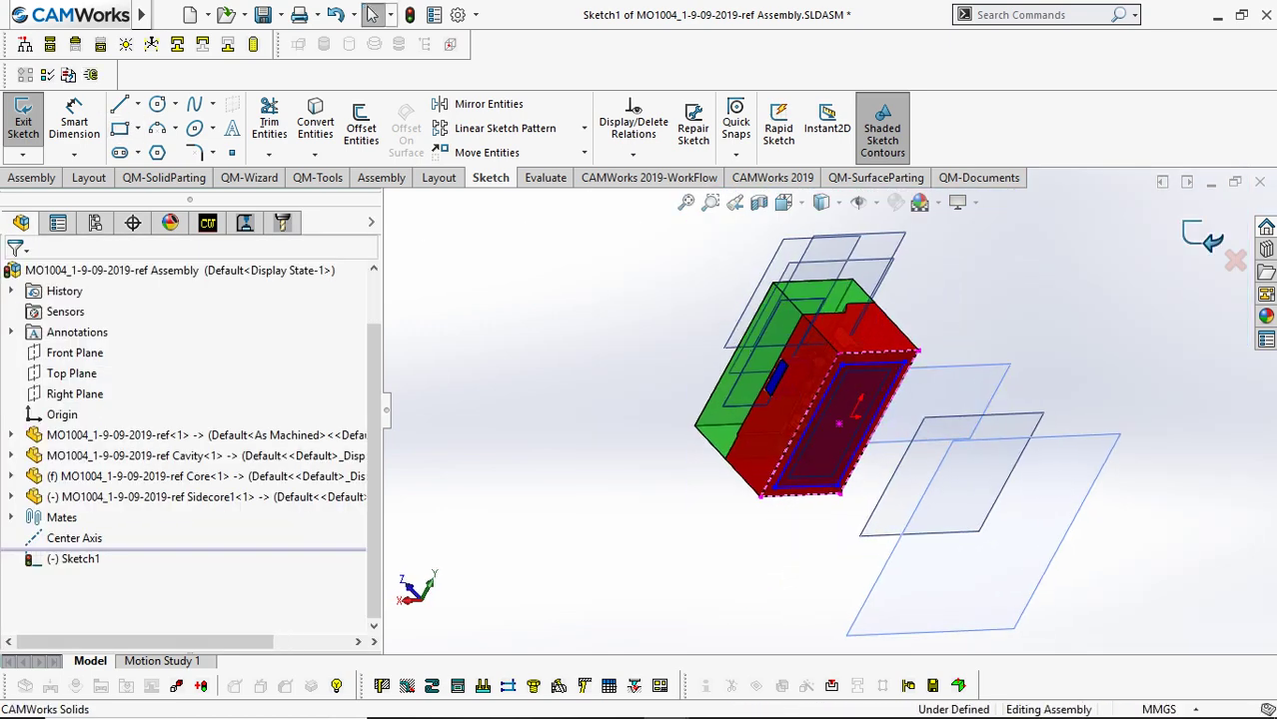
pyautogui.click(1204, 236)
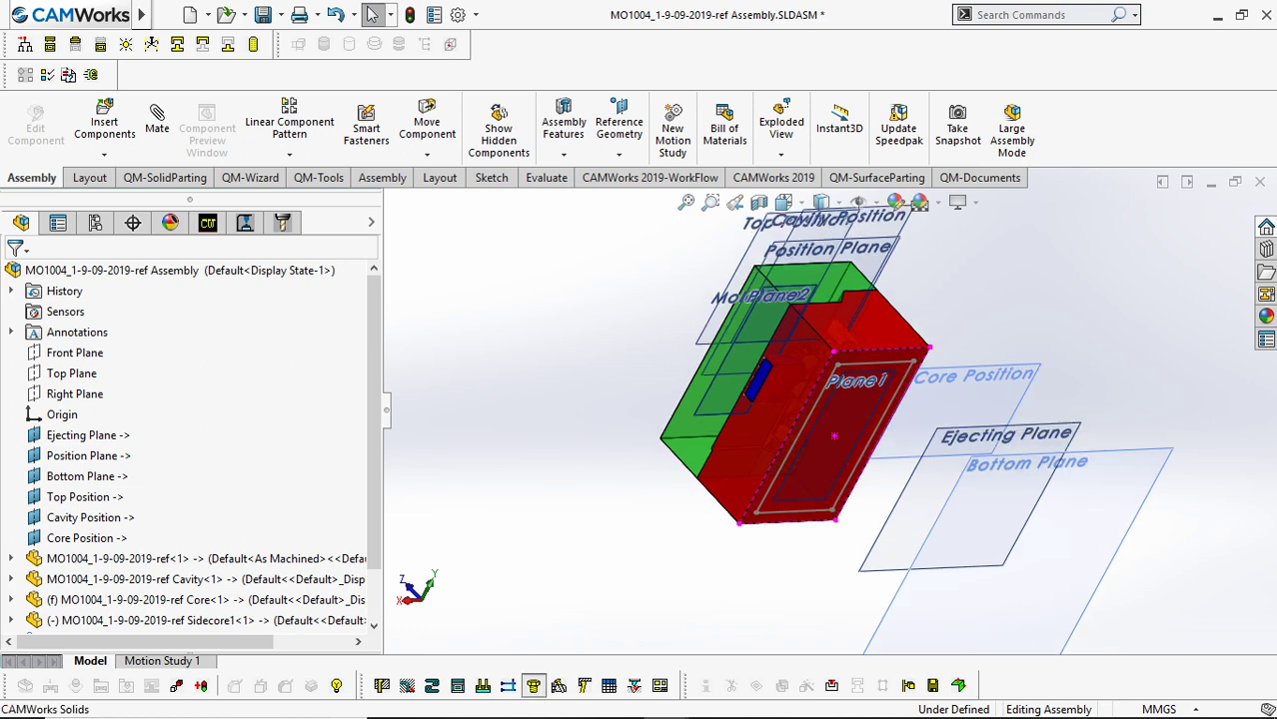
# Load the Z30 socket head cap screw from the component library's Screw folder for placement.
pyautogui.click(533, 685)
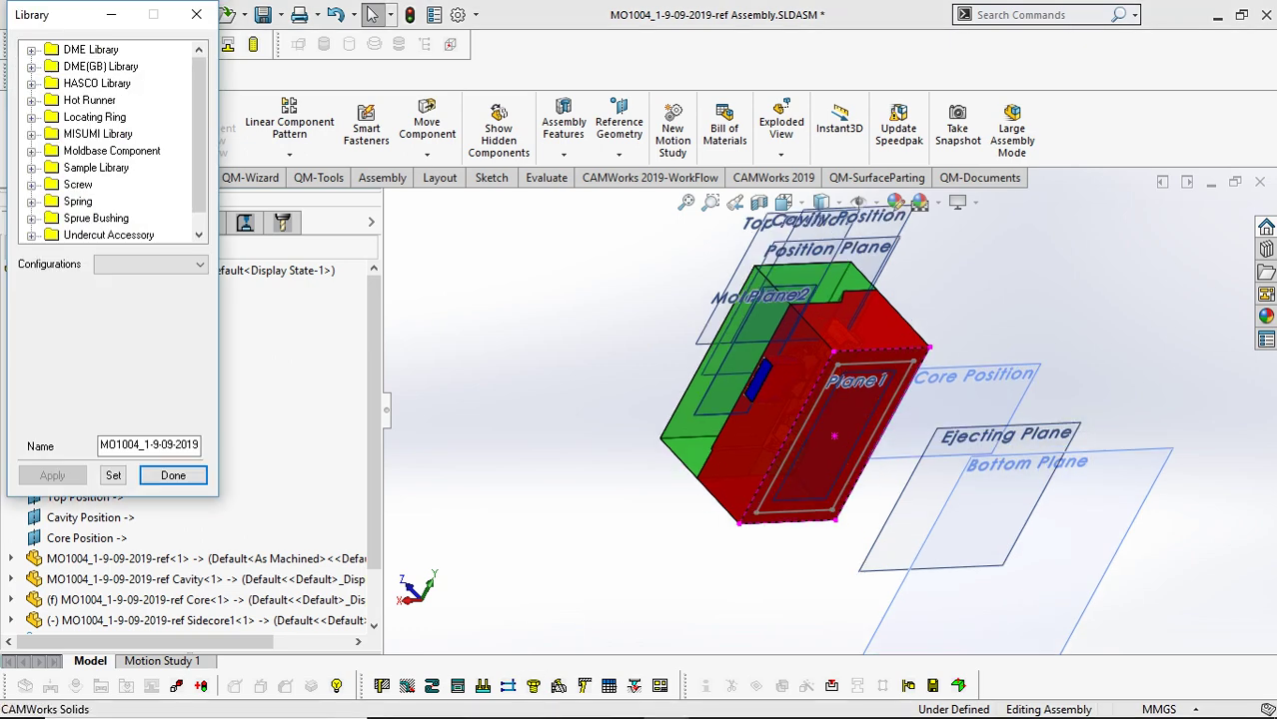
pyautogui.click(31, 184)
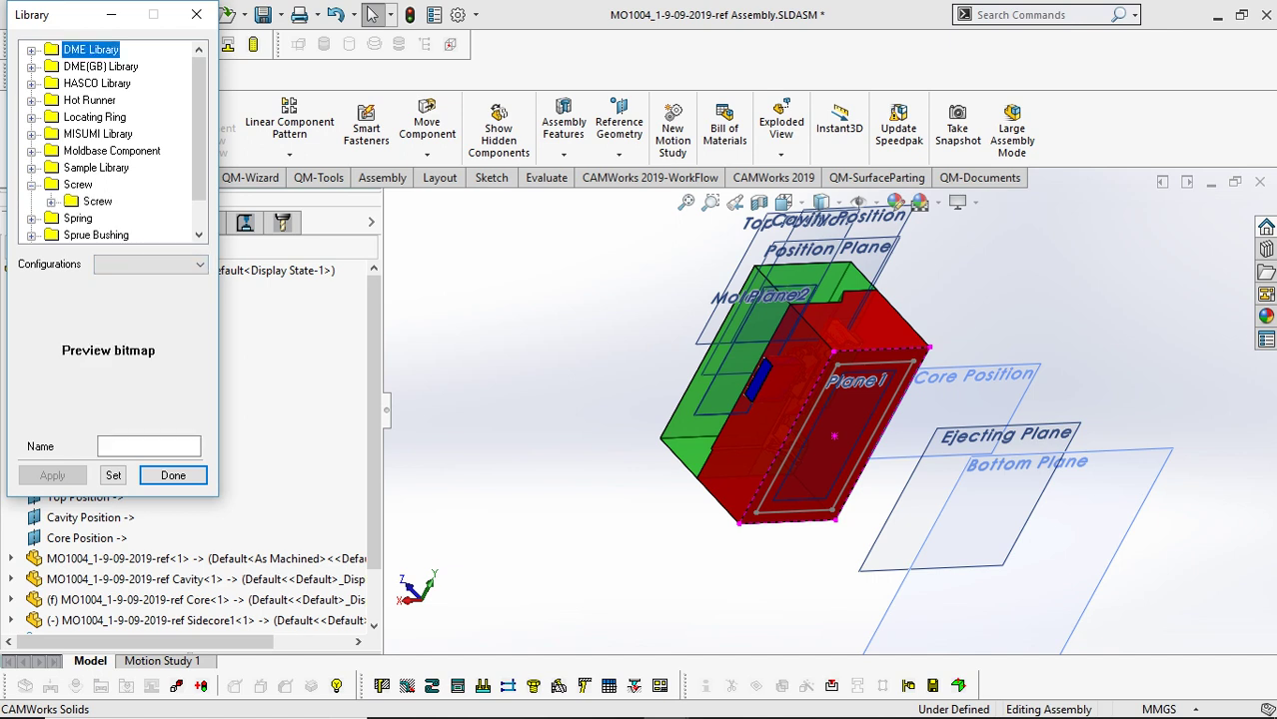
pyautogui.click(51, 201)
pyautogui.click(132, 218)
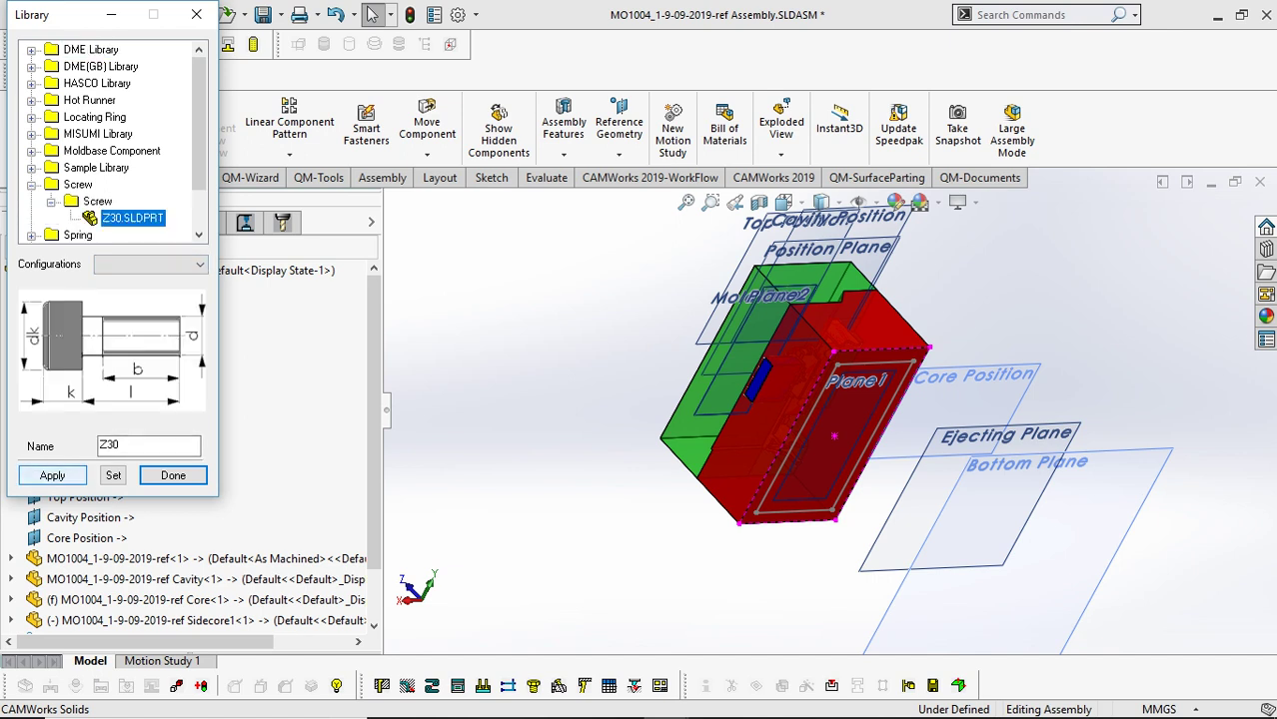
pyautogui.click(52, 475)
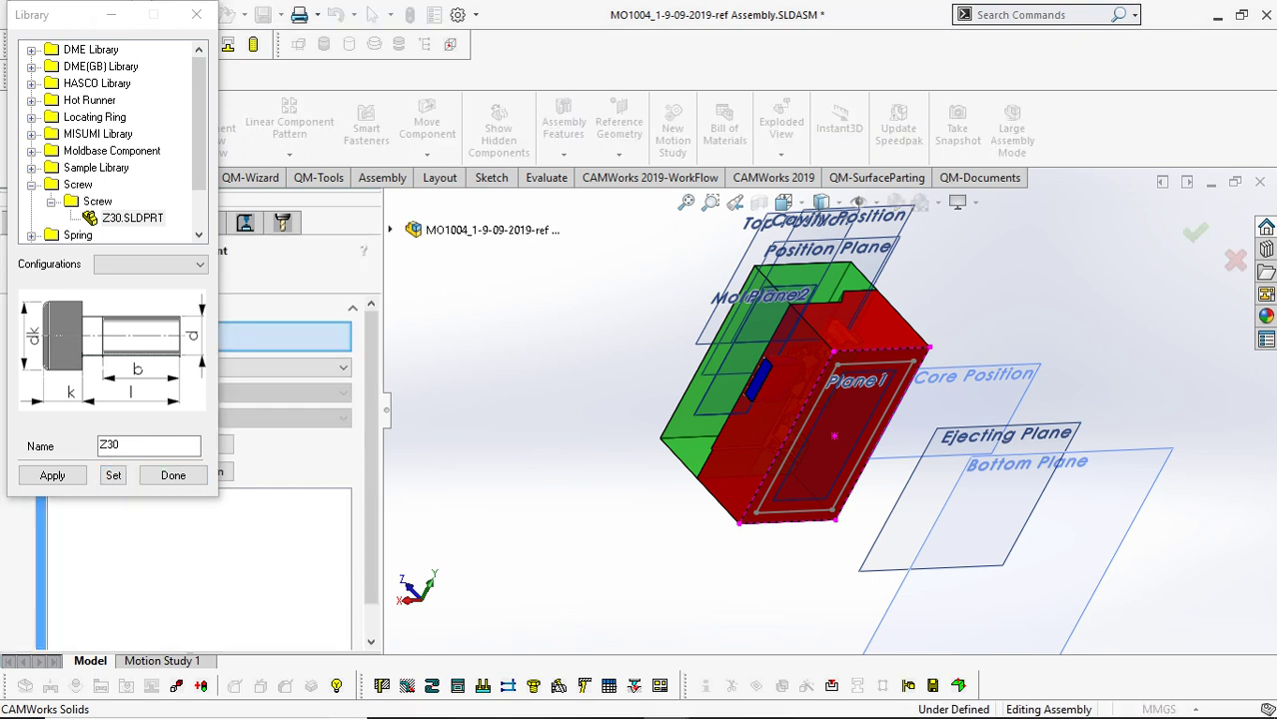
pyautogui.moveTo(82, 16); pyautogui.dragTo(462, 80)
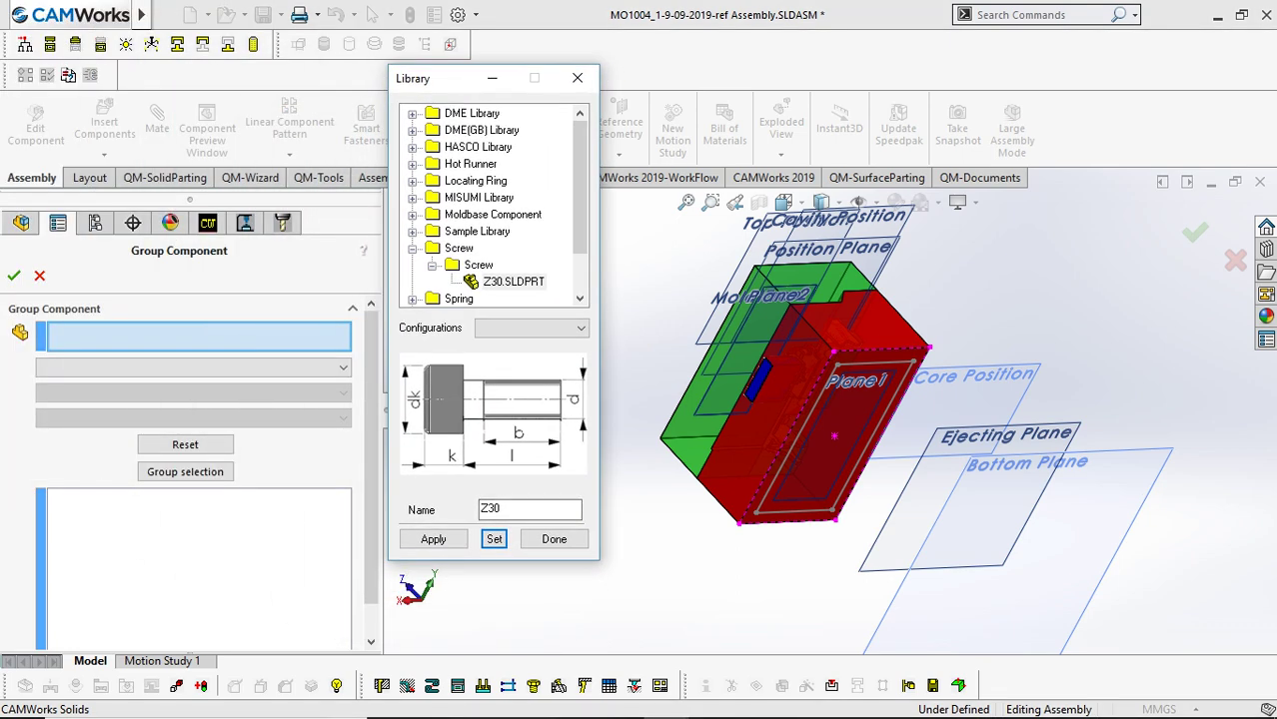
pyautogui.click(39, 276)
pyautogui.click(433, 539)
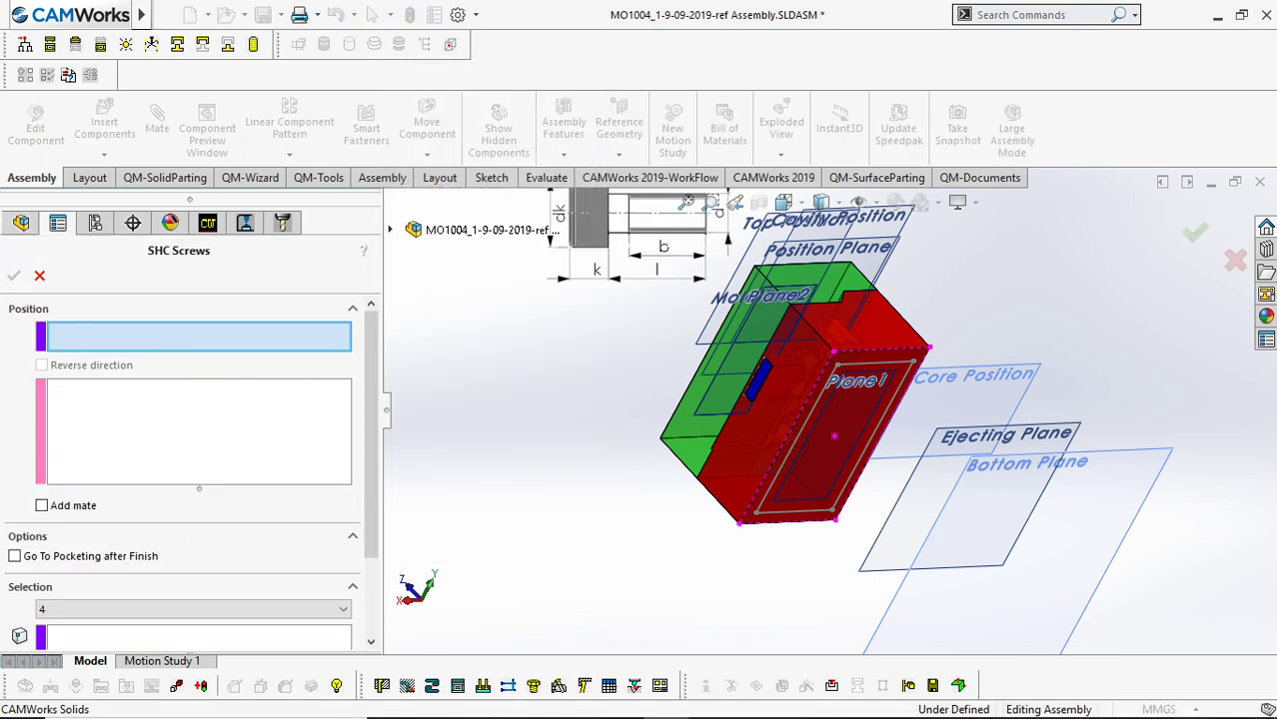
# Position the screws on the Core Position plane at the four corner points of the sketched rectangle.
pyautogui.scroll(-3, 833, 425)
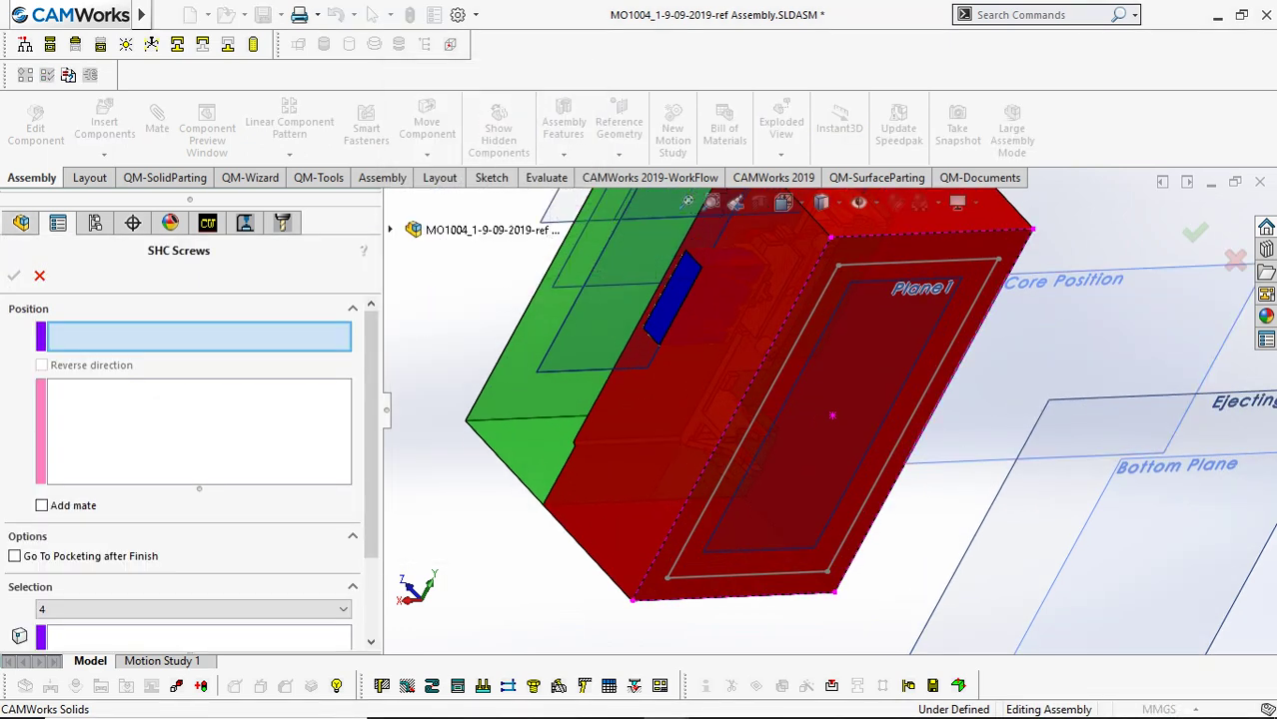
pyautogui.moveTo(1044, 399); pyautogui.dragTo(1009, 455, button='middle')
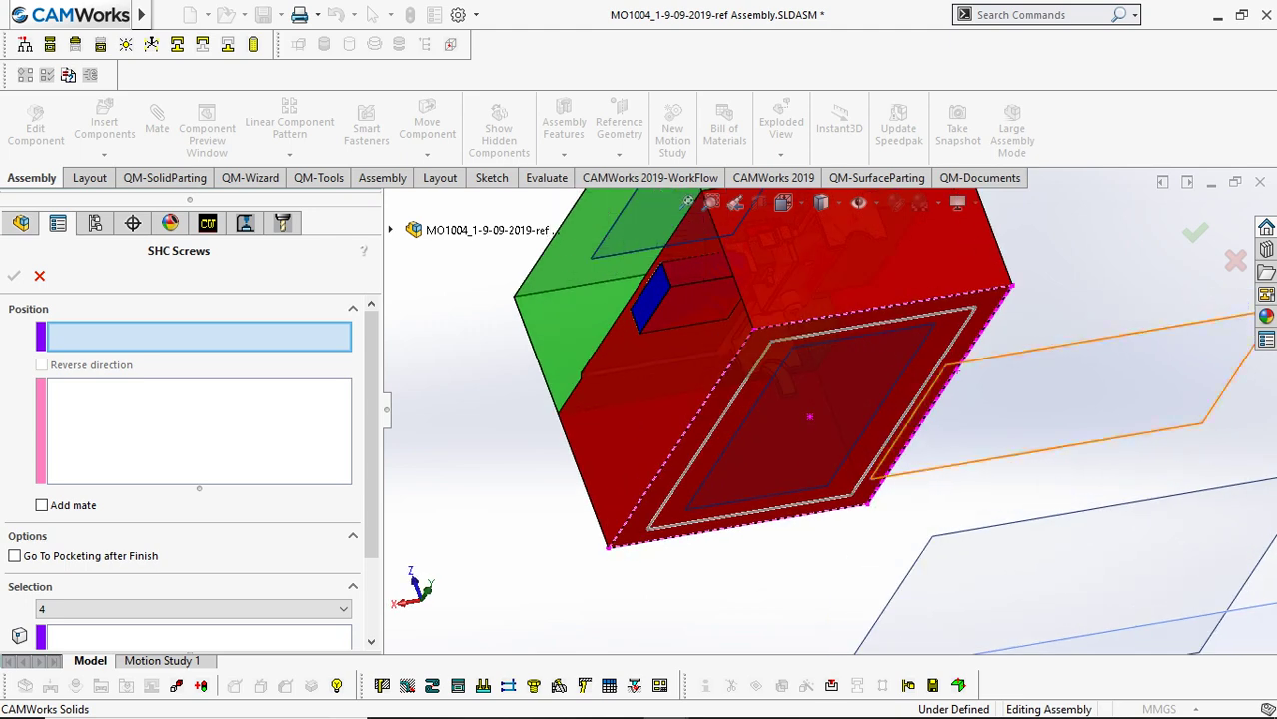
pyautogui.click(1014, 455)
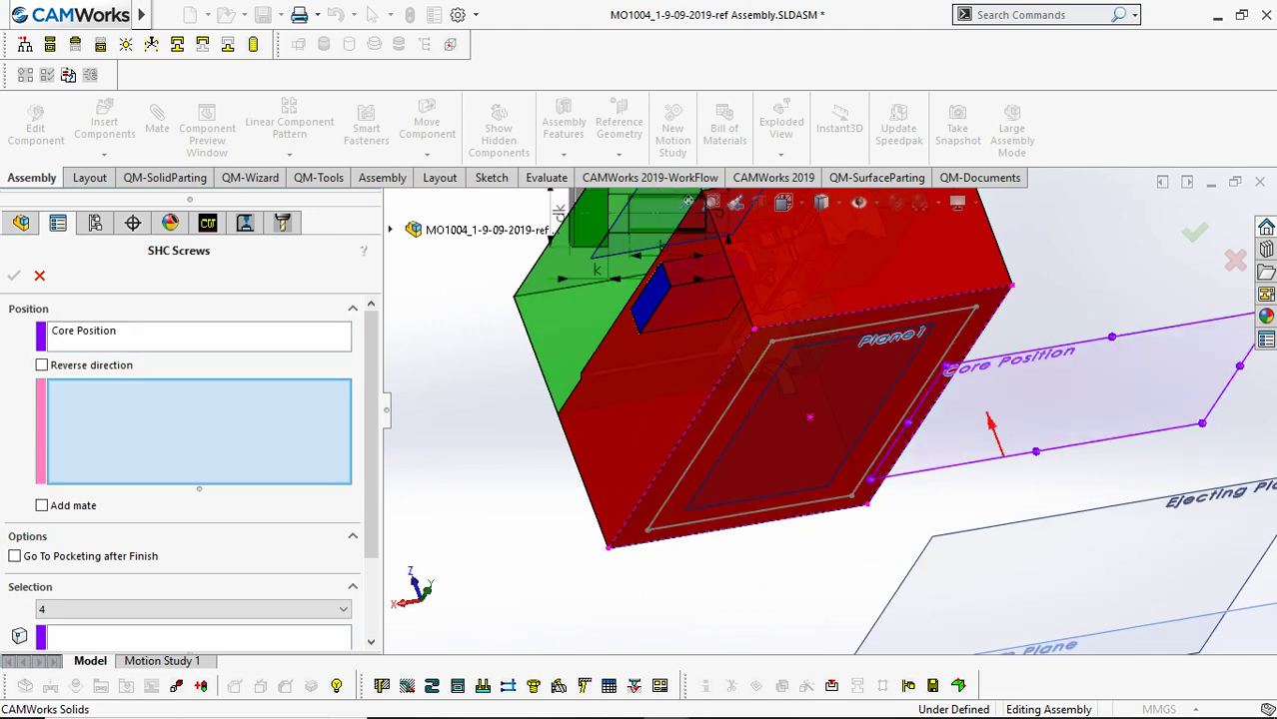
pyautogui.click(772, 341)
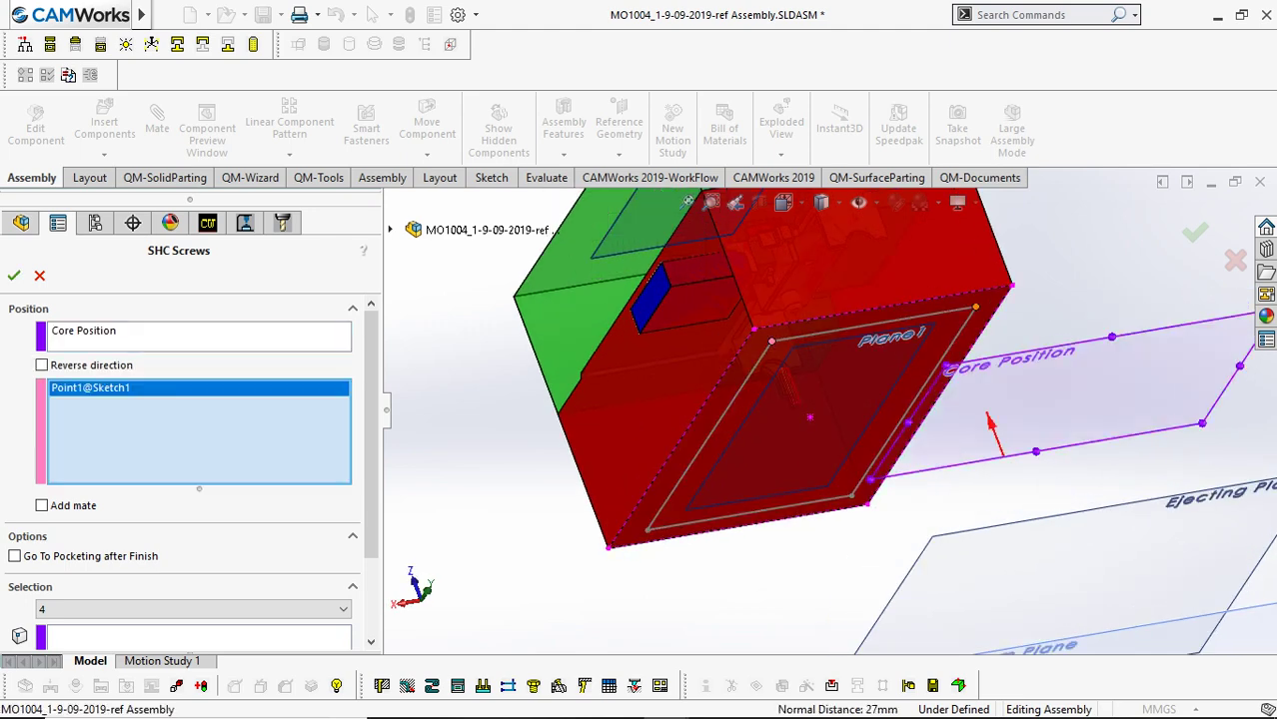
pyautogui.click(976, 307)
pyautogui.click(851, 496)
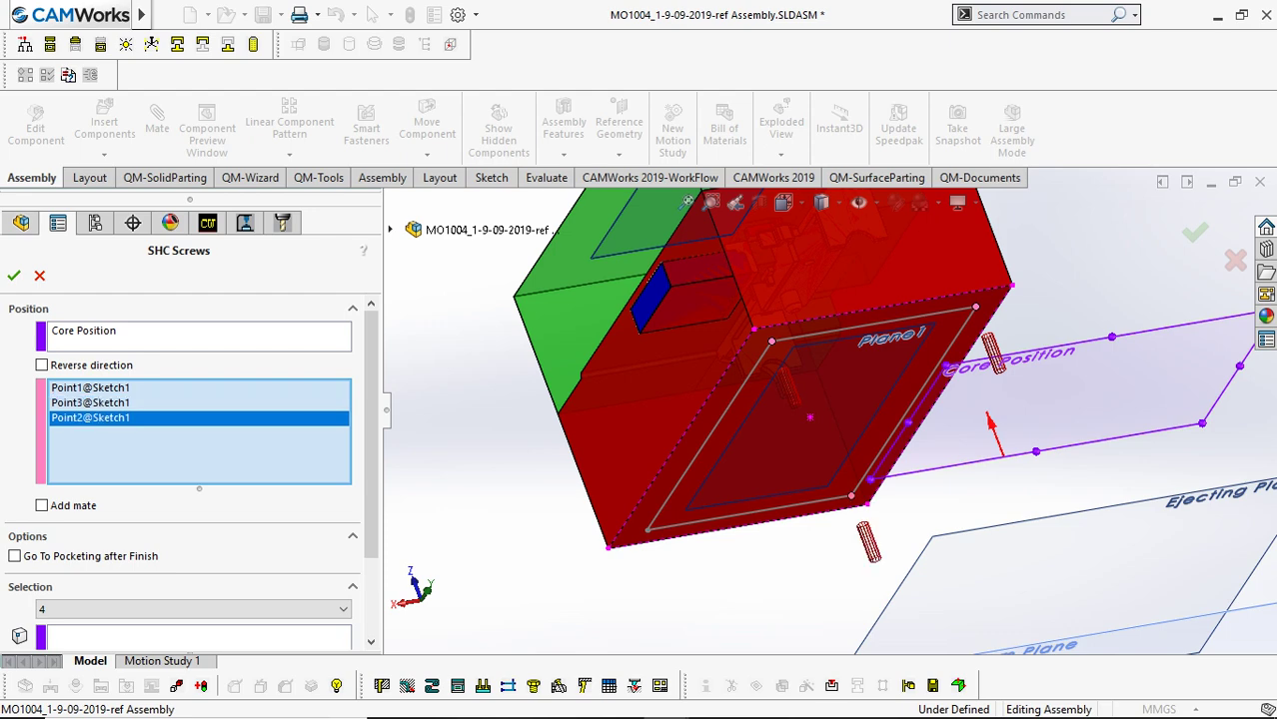
pyautogui.click(647, 530)
# Set the screw diameter to 10, reference the core block's bottom corner vertex for length, insert the Z30-10x35 screws and close the library.
pyautogui.scroll(-2, 190, 470)
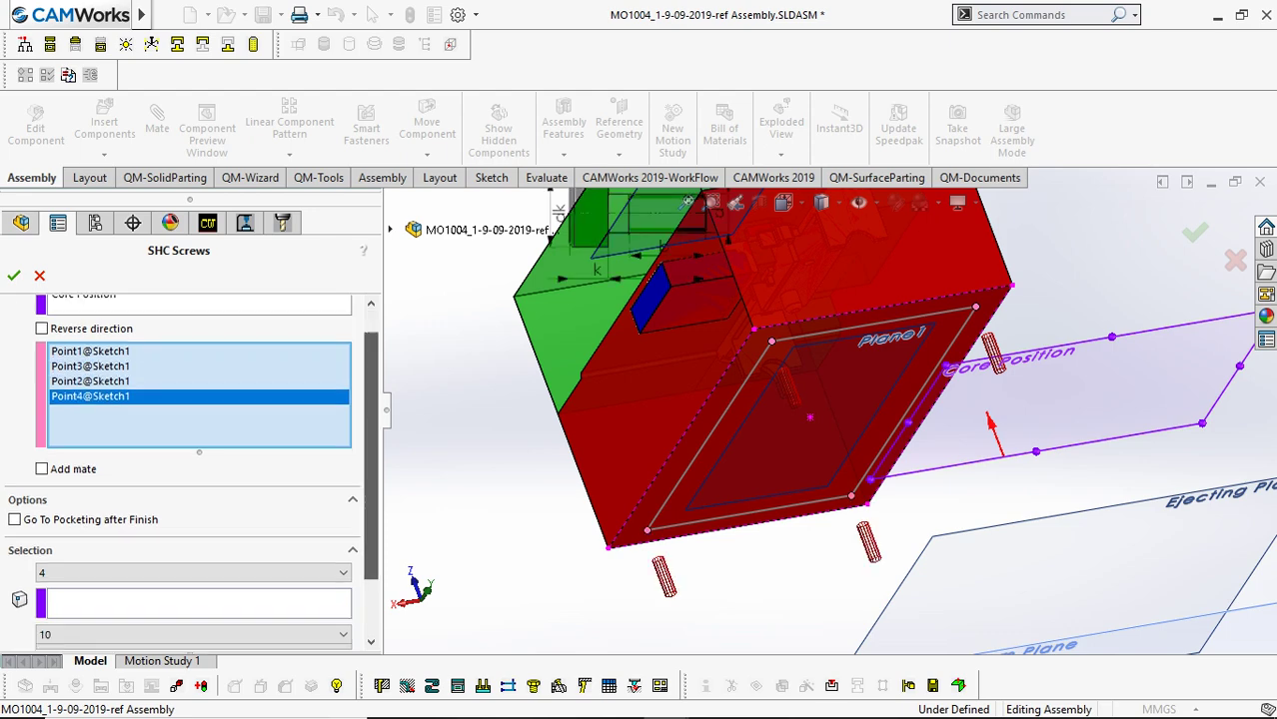
pyautogui.click(190, 530)
pyautogui.click(190, 597)
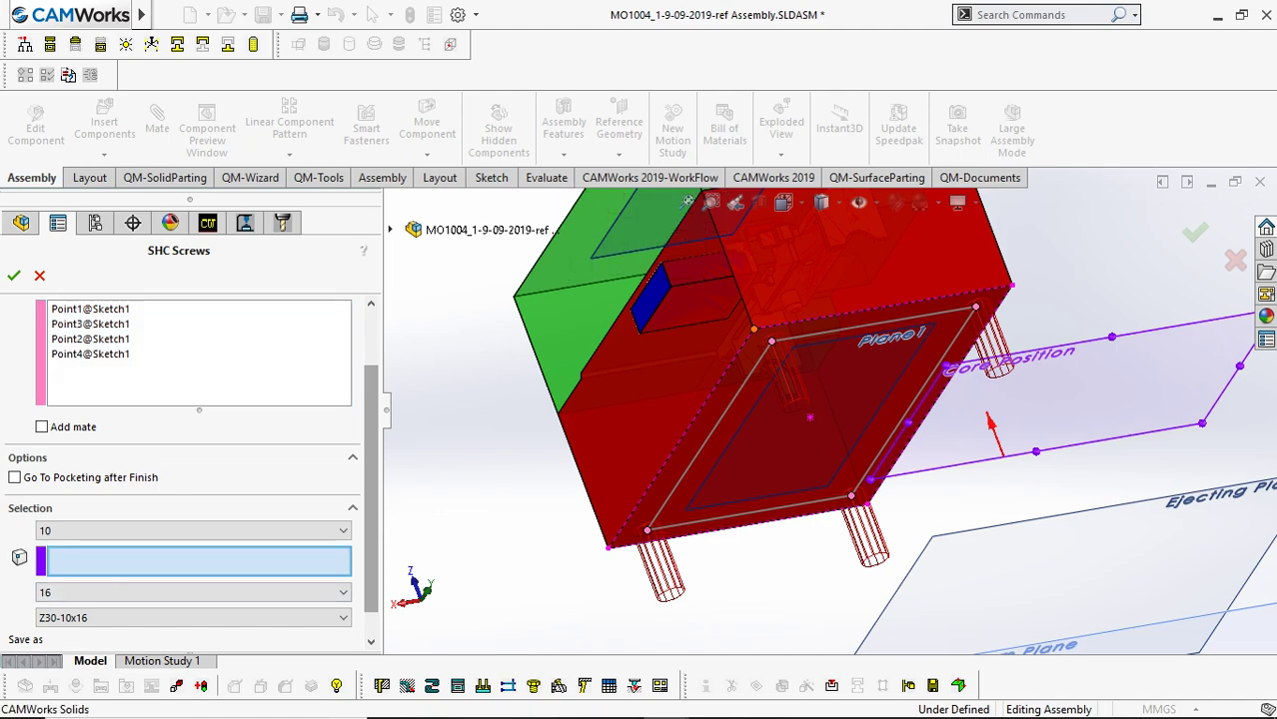
pyautogui.click(754, 328)
pyautogui.scroll(3, 754, 329)
pyautogui.moveTo(753, 328); pyautogui.dragTo(849, 425, button='middle')
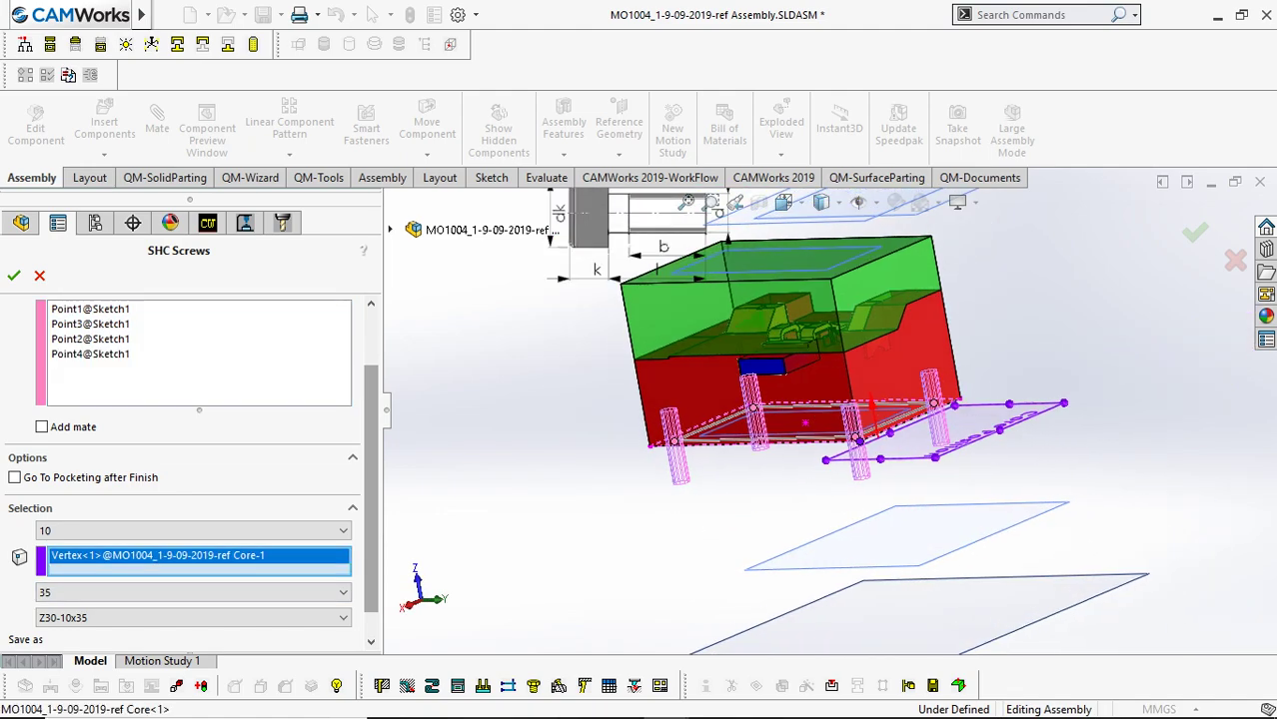
pyautogui.scroll(-2, 927, 459)
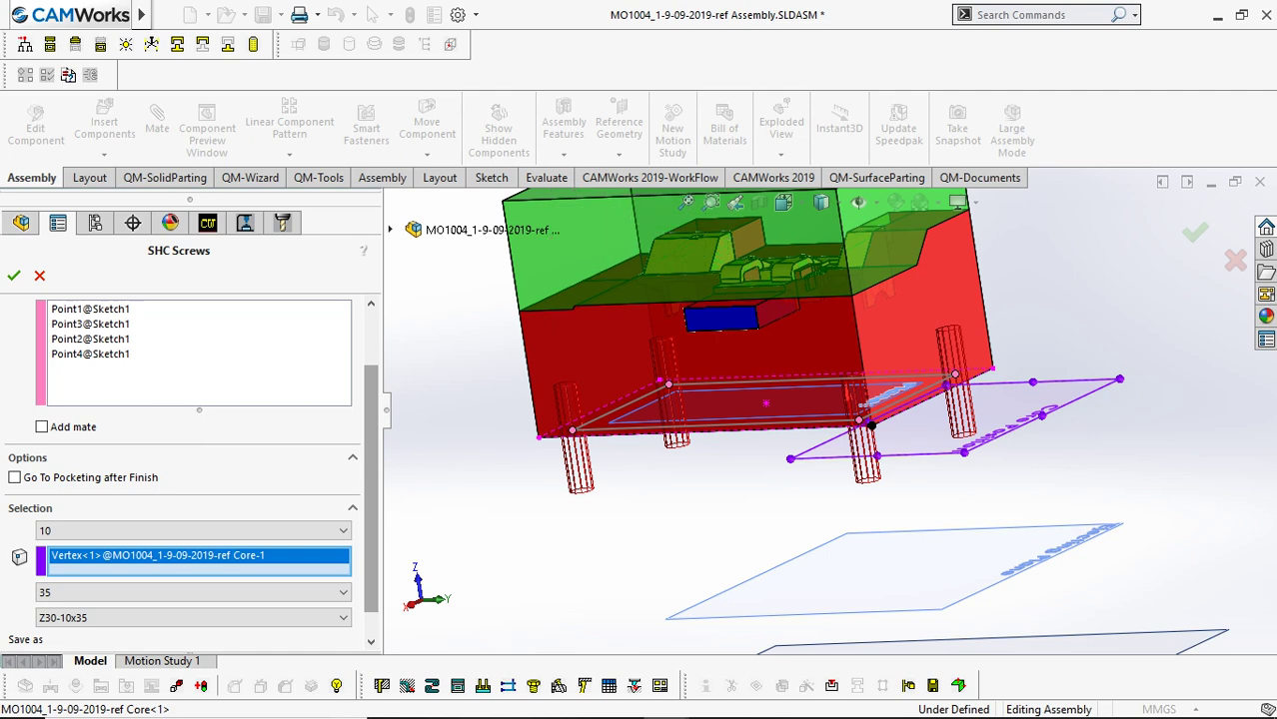
pyautogui.moveTo(371, 530); pyautogui.dragTo(371, 555)
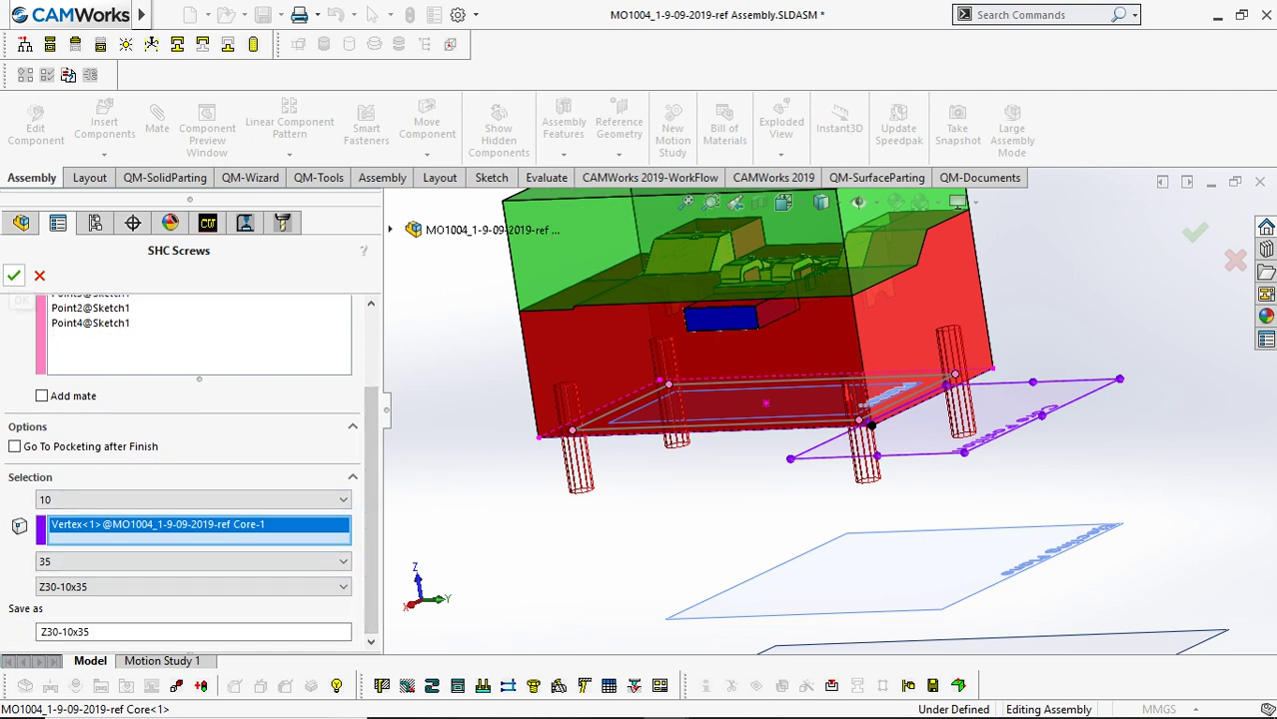
pyautogui.click(13, 276)
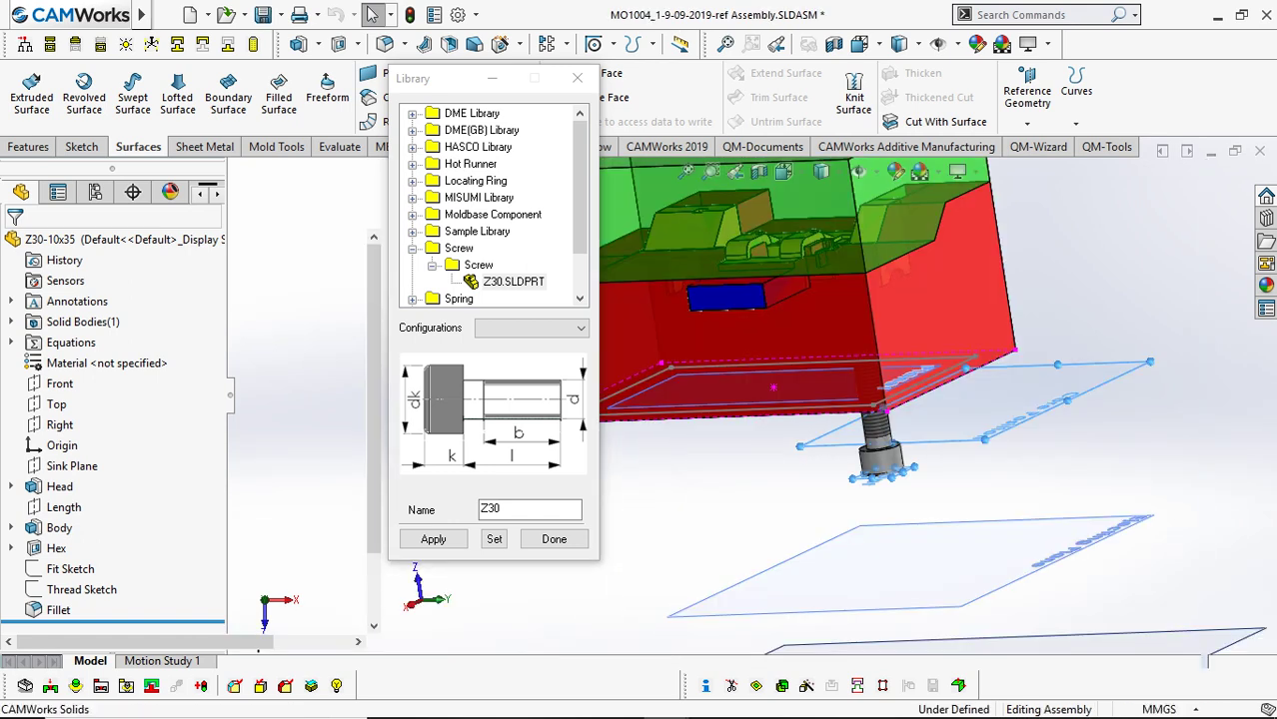
pyautogui.click(883, 470)
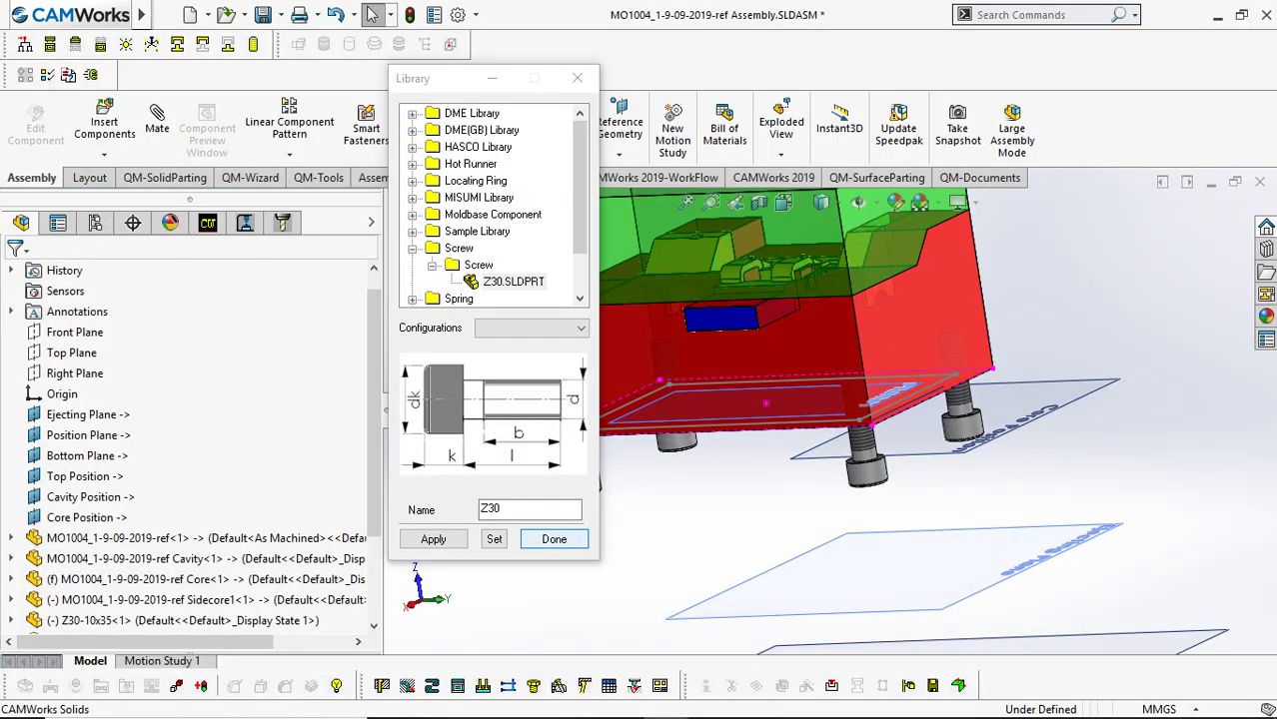
pyautogui.click(555, 540)
# Hide the rectangle sketch on the core block's underside that positions the four screws.
pyautogui.scroll(3, 766, 404)
pyautogui.moveTo(766, 404); pyautogui.dragTo(879, 360, button='middle')
pyautogui.moveTo(747, 440)
pyautogui.mouseDown(button='middle')
pyautogui.moveTo(777, 448)
pyautogui.moveTo(735, 394)
pyautogui.moveTo(739, 440)
pyautogui.mouseUp(button='middle')
pyautogui.scroll(-6, 774, 447)
pyautogui.scroll(4, 756, 396)
pyautogui.moveTo(756, 396); pyautogui.dragTo(776, 445, button='middle')
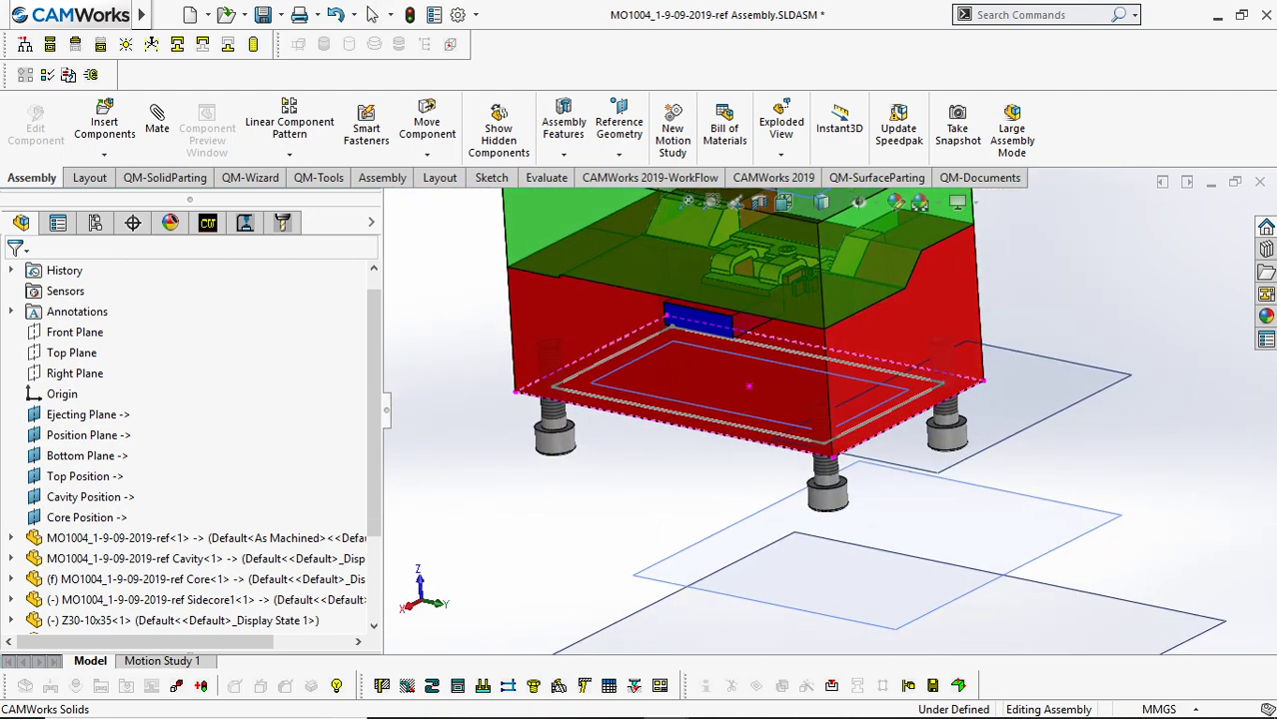
pyautogui.click(625, 350)
pyautogui.click(679, 343)
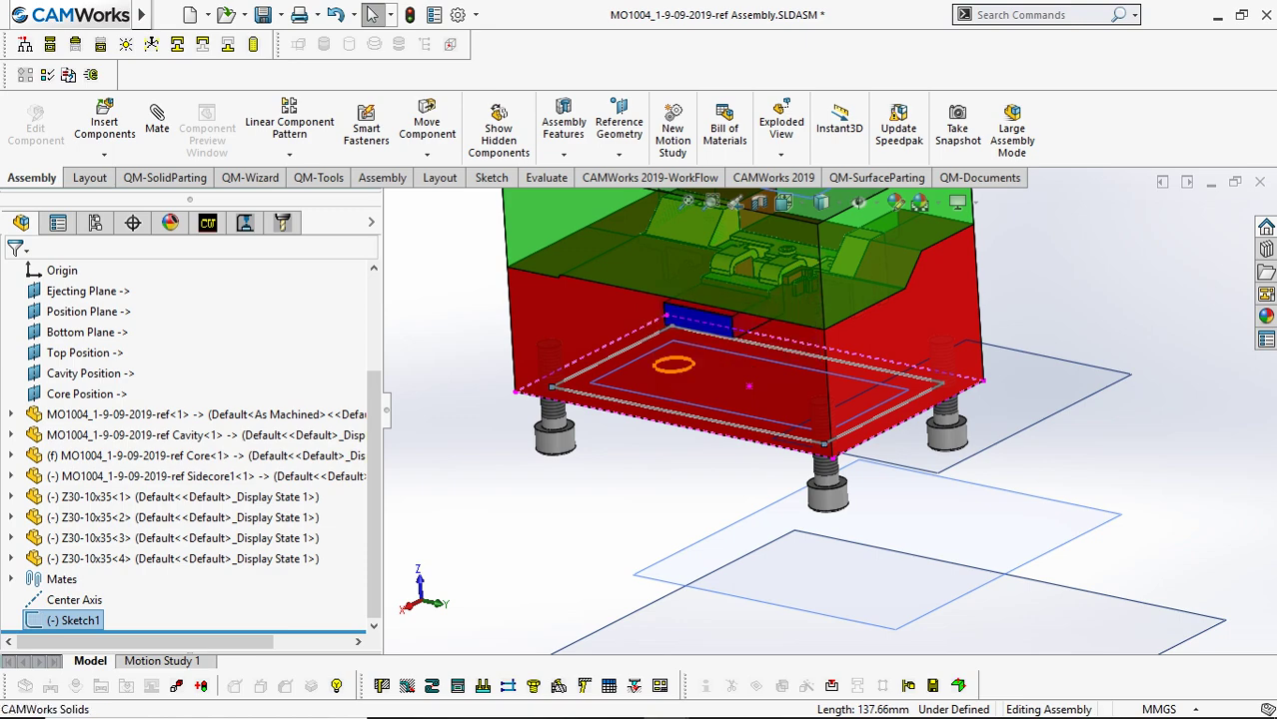
pyautogui.scroll(2, 879, 384)
pyautogui.moveTo(879, 385); pyautogui.dragTo(849, 394, button='middle')
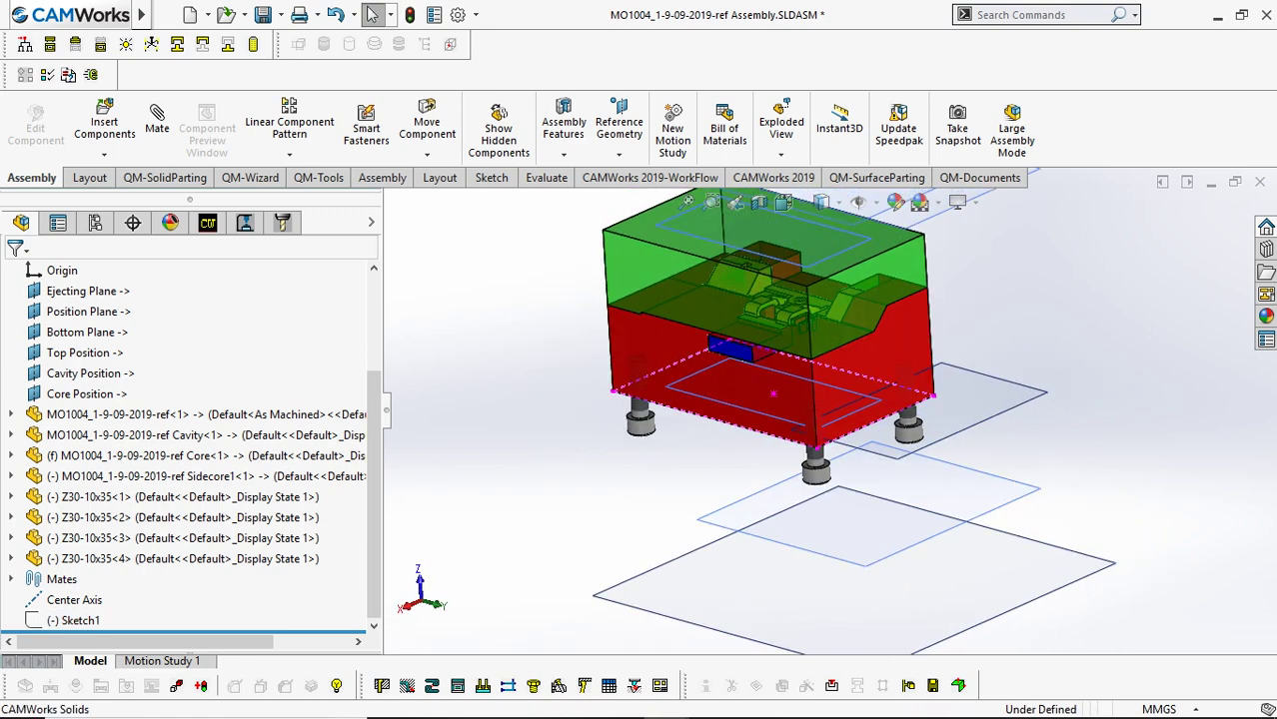
pyautogui.scroll(-1, 664, 369)
pyautogui.scroll(-3, 654, 385)
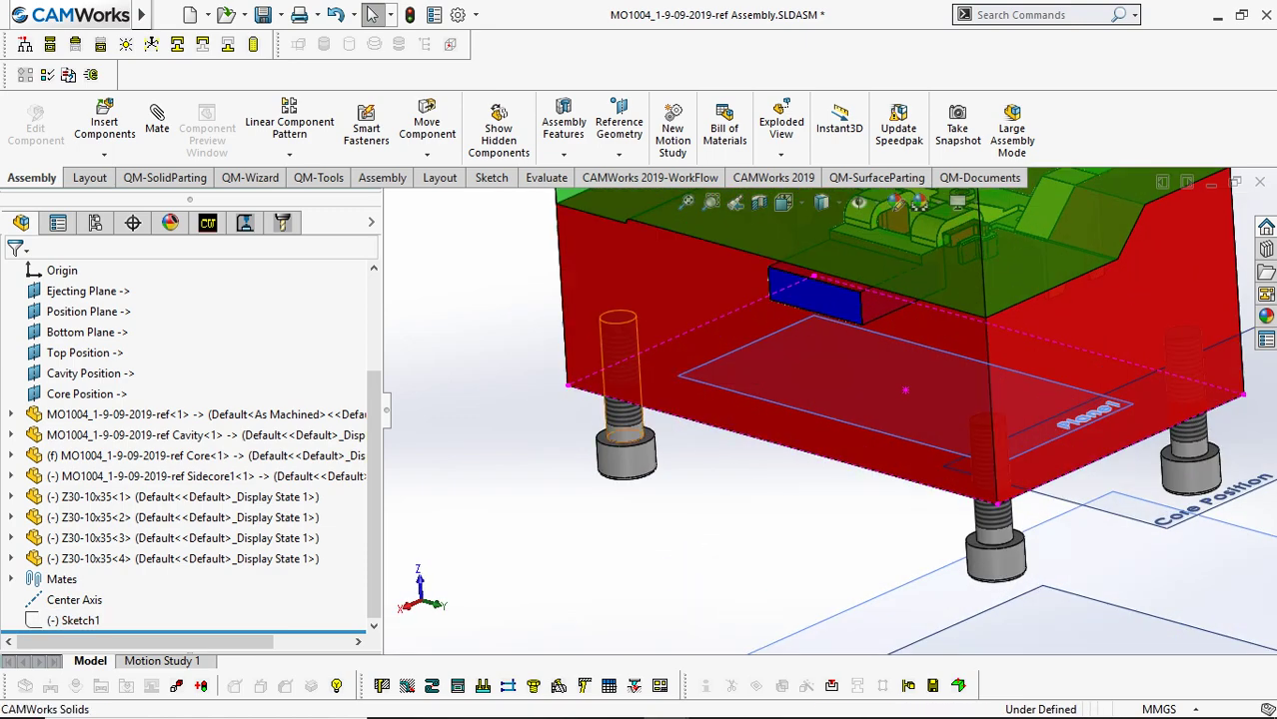
# Set up a revolve pocket with the core block as target plate and all four Z30-10x35 screws as tool components.
pyautogui.moveTo(633, 455); pyautogui.dragTo(577, 394, button='middle')
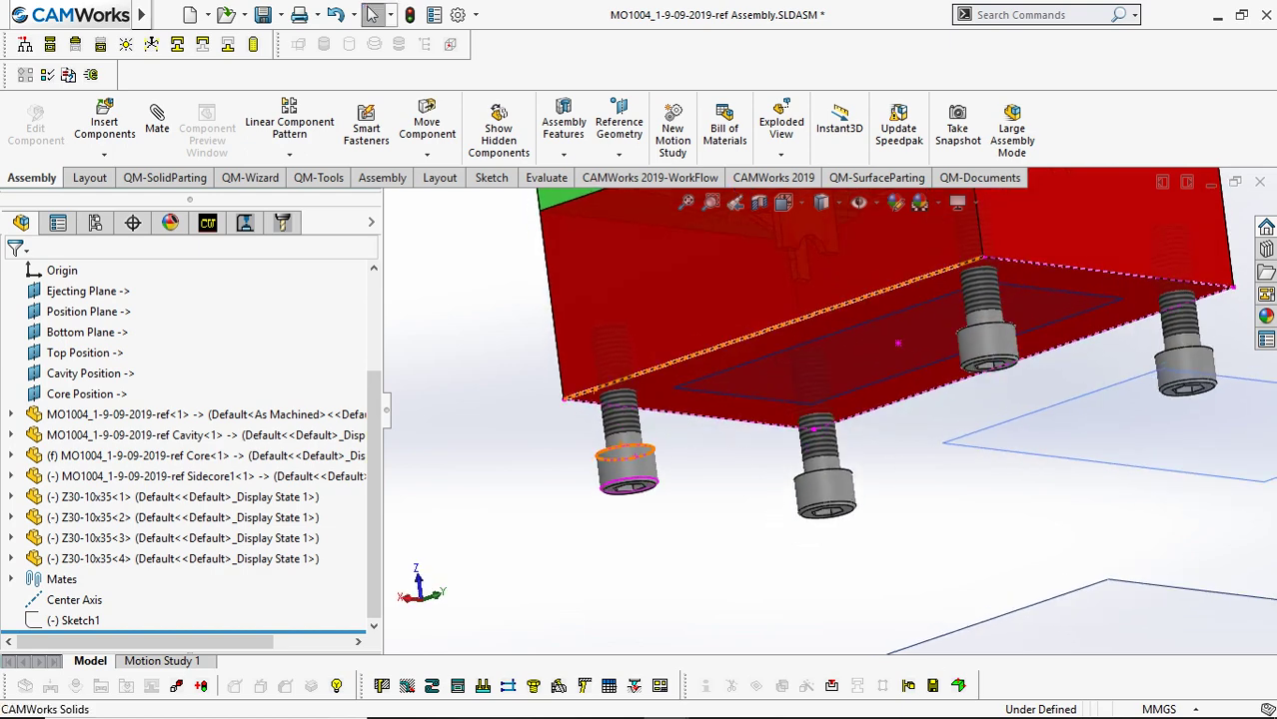
pyautogui.click(831, 685)
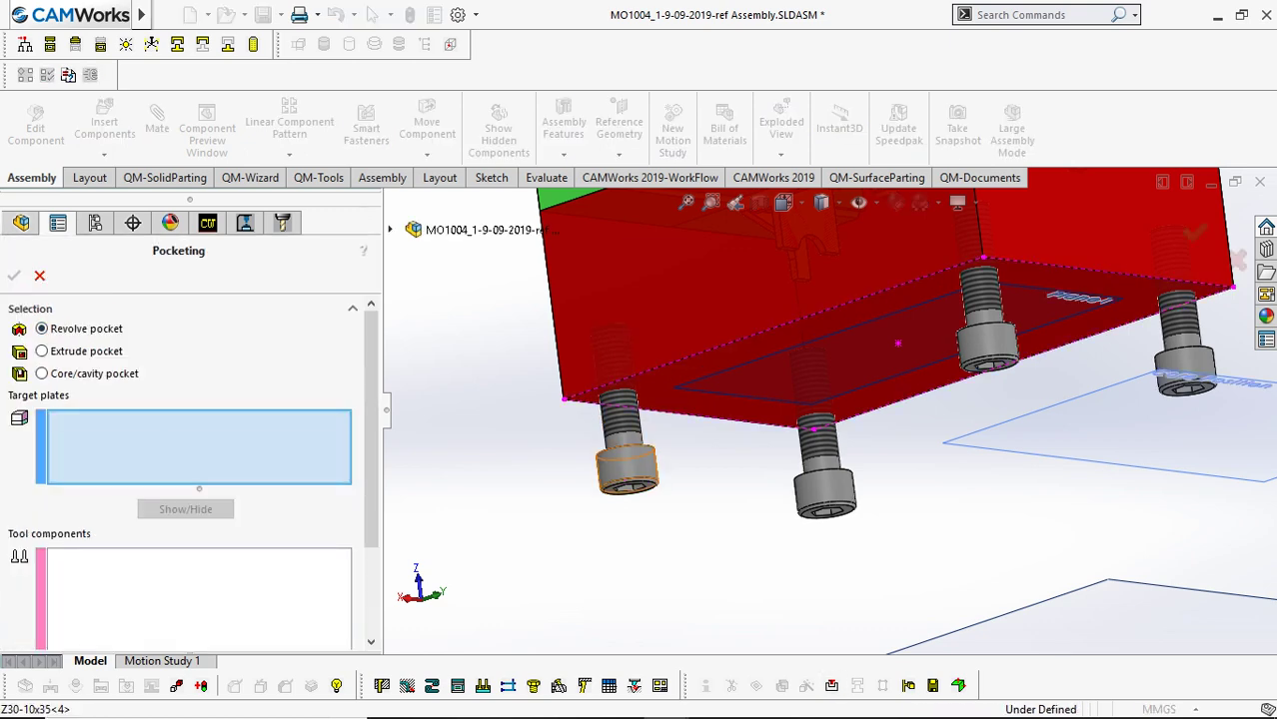
pyautogui.click(627, 464)
pyautogui.click(626, 464)
pyautogui.click(689, 305)
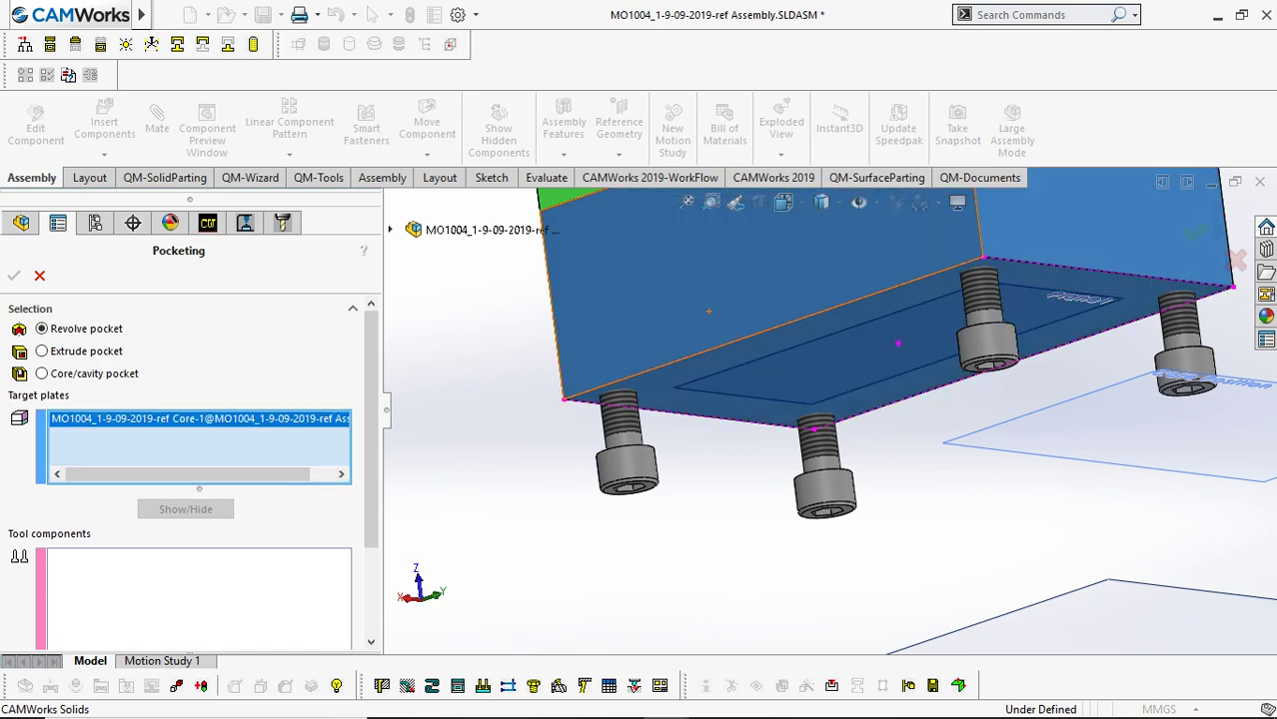
pyautogui.click(199, 600)
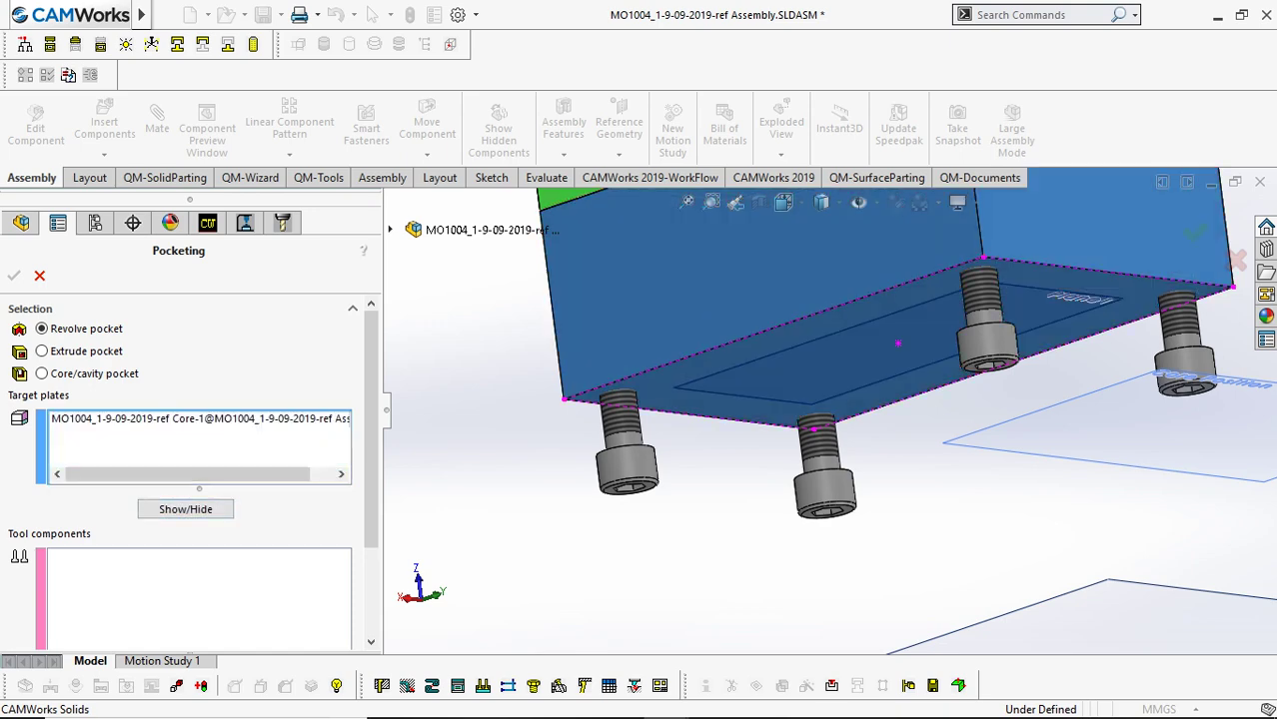
pyautogui.scroll(4, 829, 412)
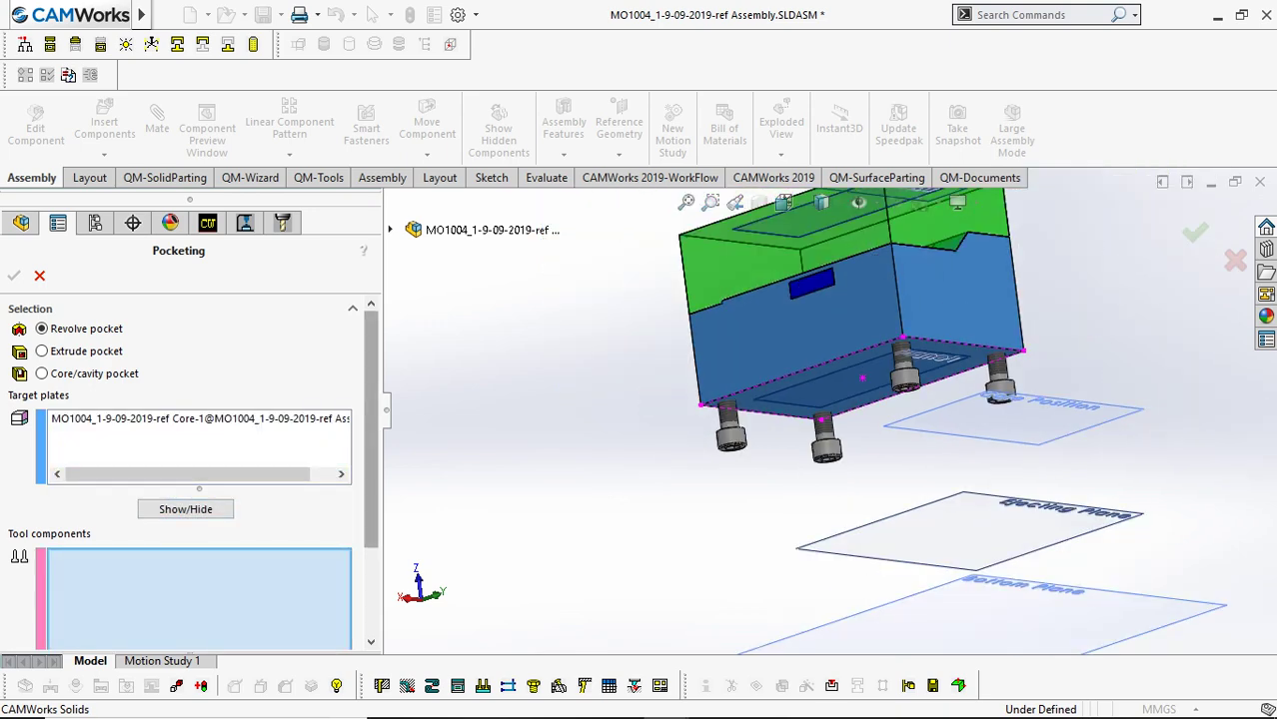
pyautogui.scroll(-3, 371, 429)
pyautogui.click(729, 432)
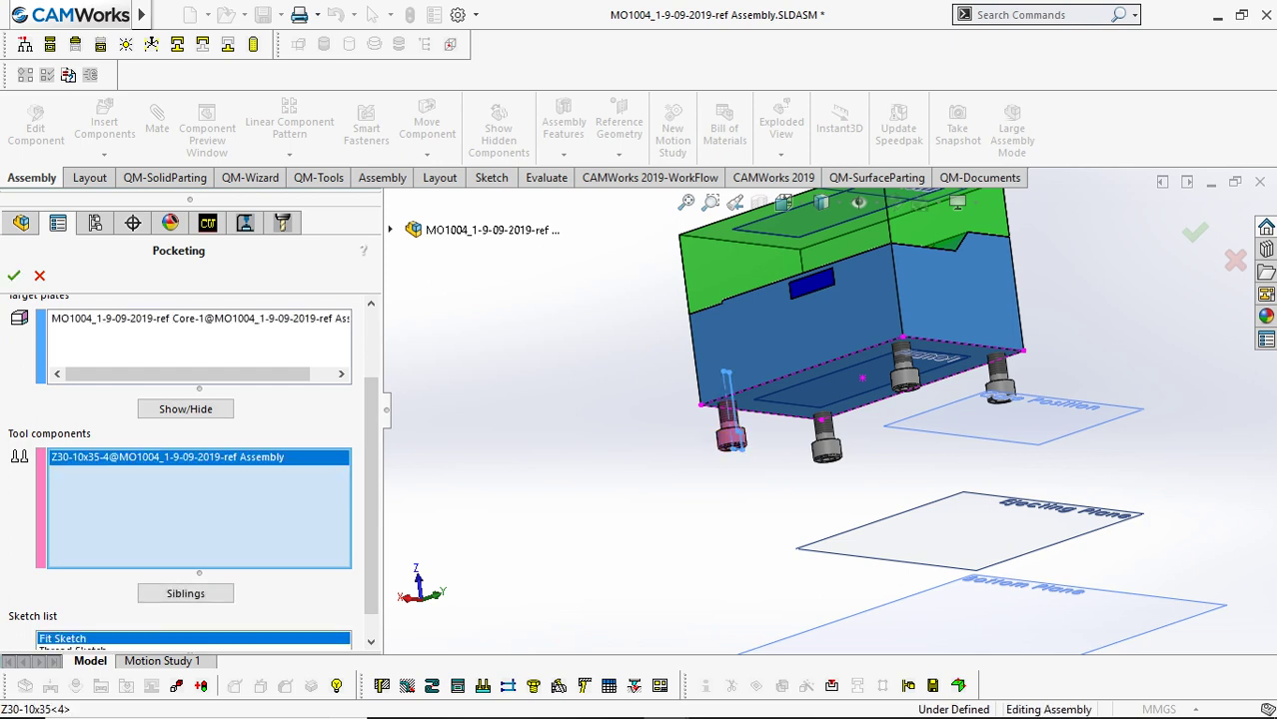
pyautogui.click(185, 594)
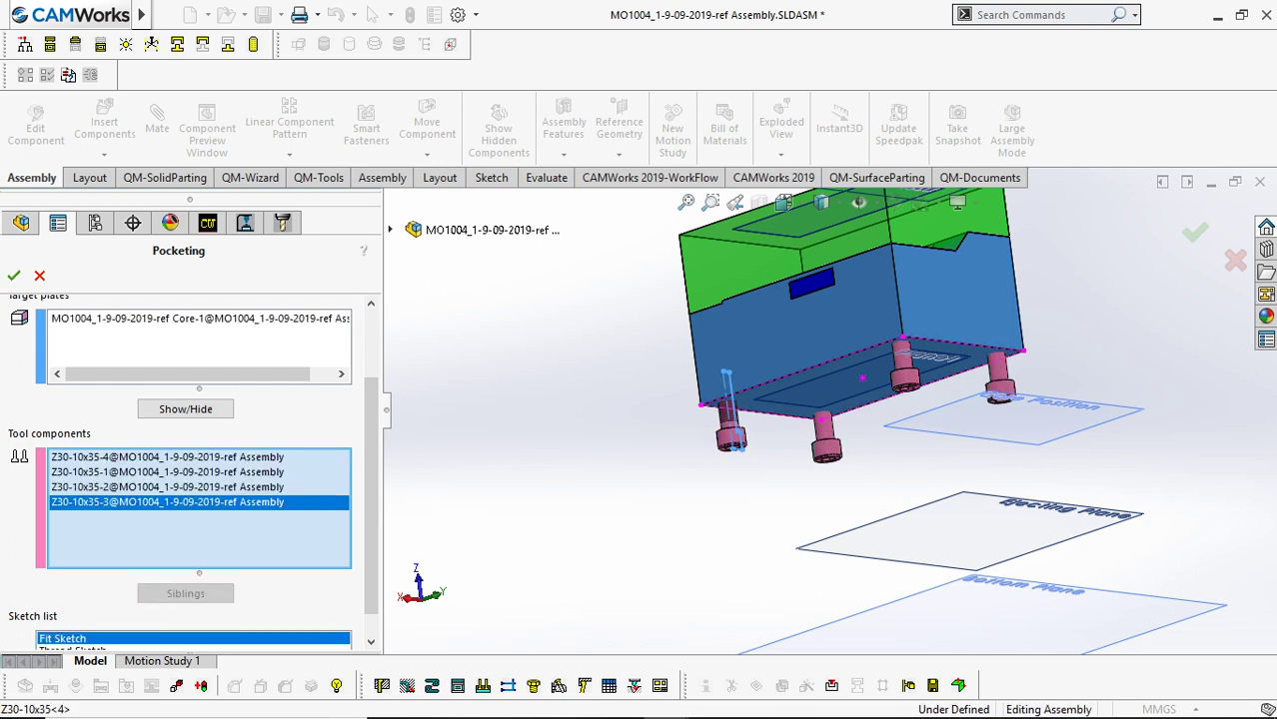
# Use the Thread Sketch for the pocket and cut the screw holes into the core block.
pyautogui.scroll(-1, 189, 470)
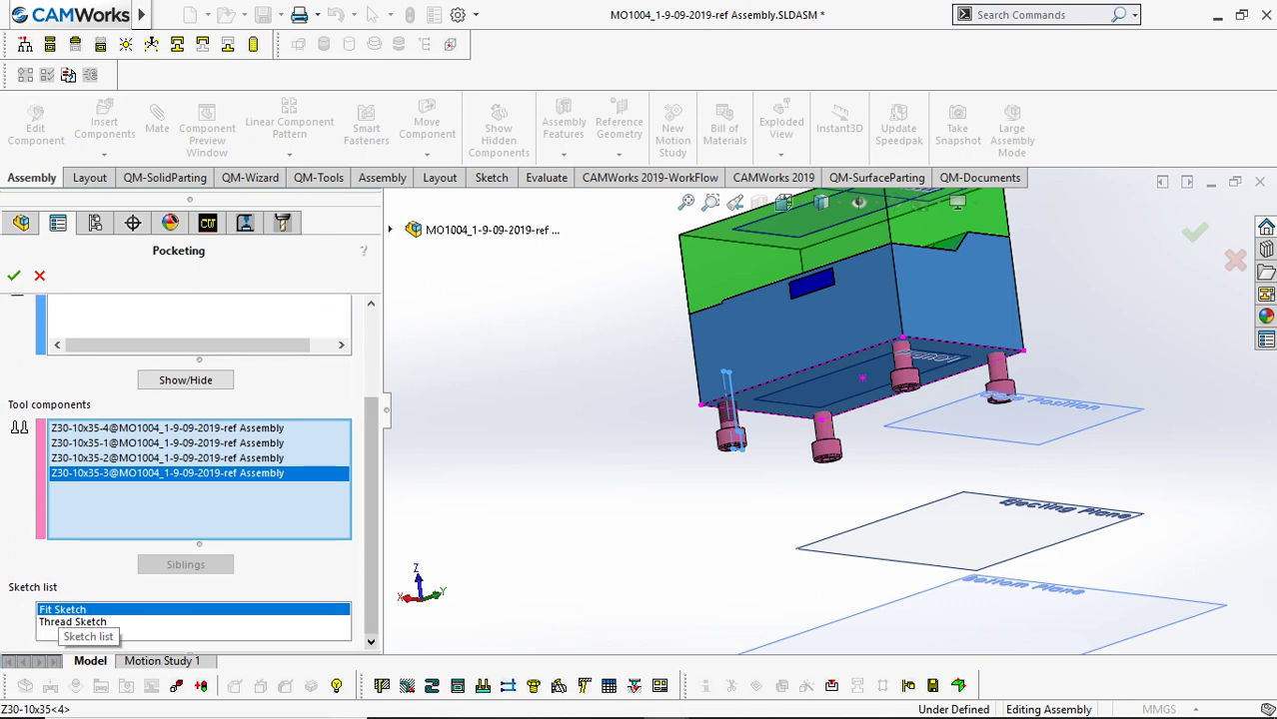
pyautogui.click(72, 622)
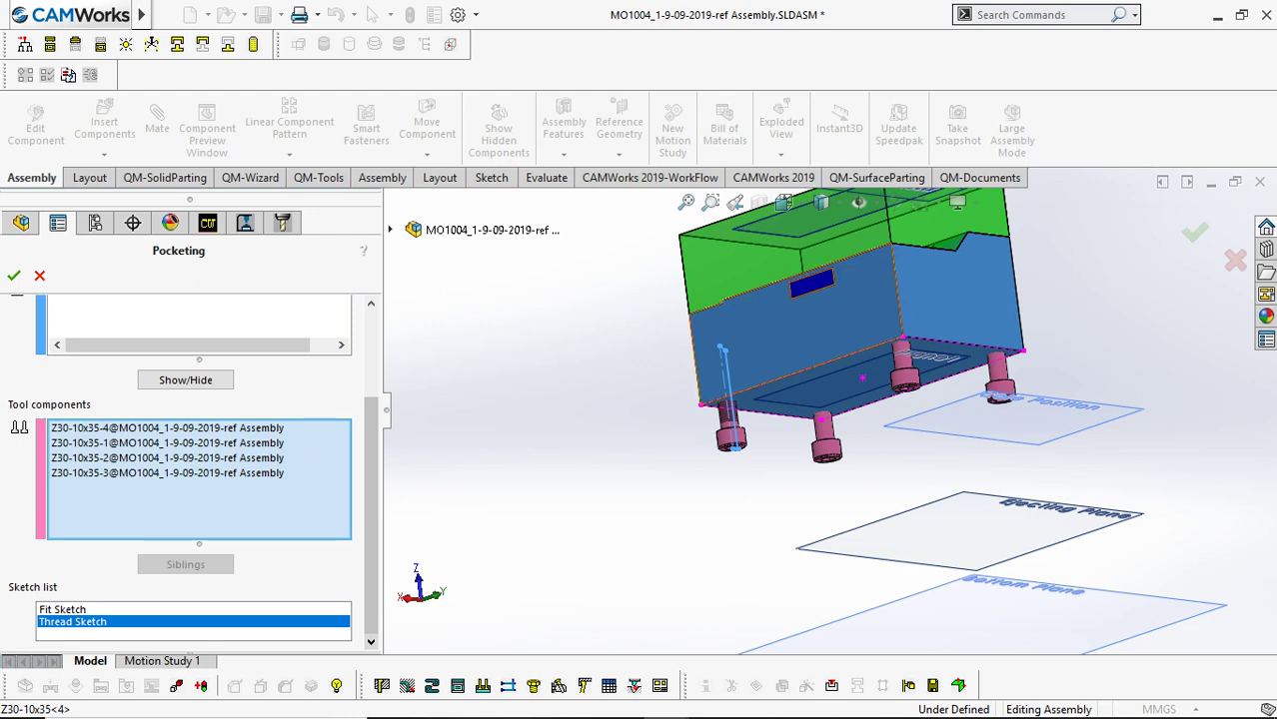
pyautogui.moveTo(759, 349); pyautogui.dragTo(771, 409, button='middle')
pyautogui.scroll(-3, 760, 407)
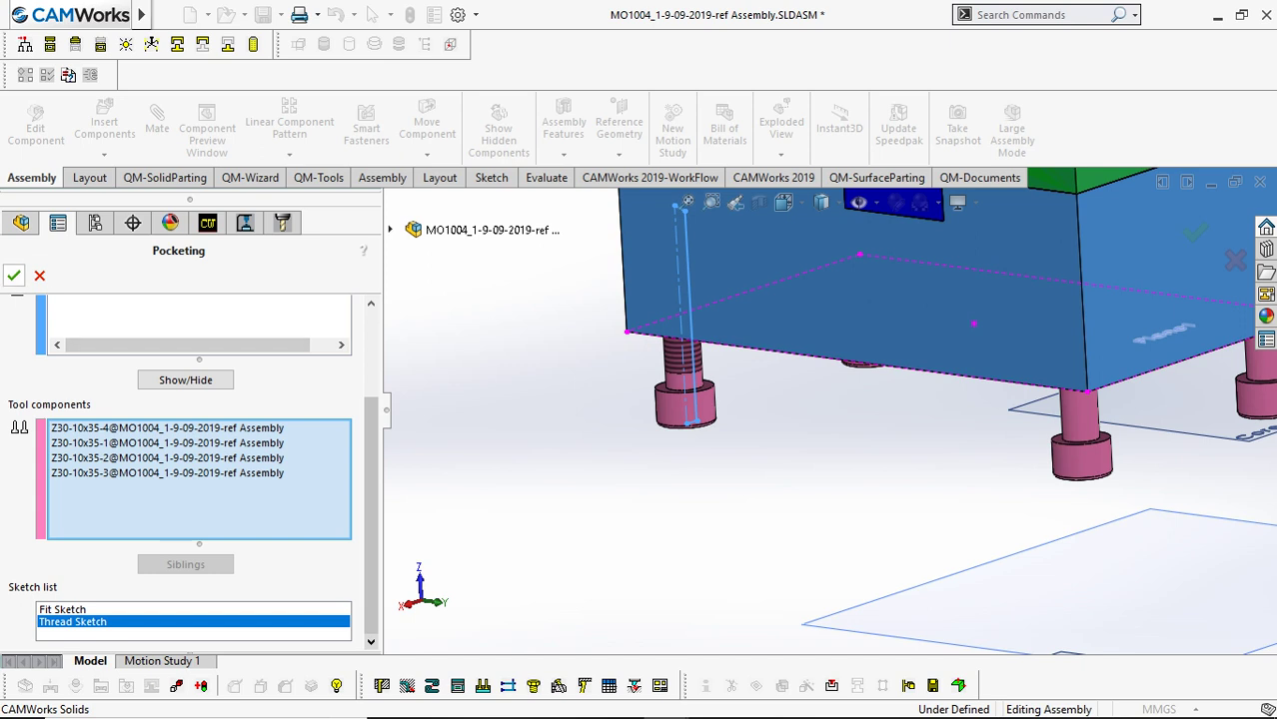
pyautogui.click(13, 275)
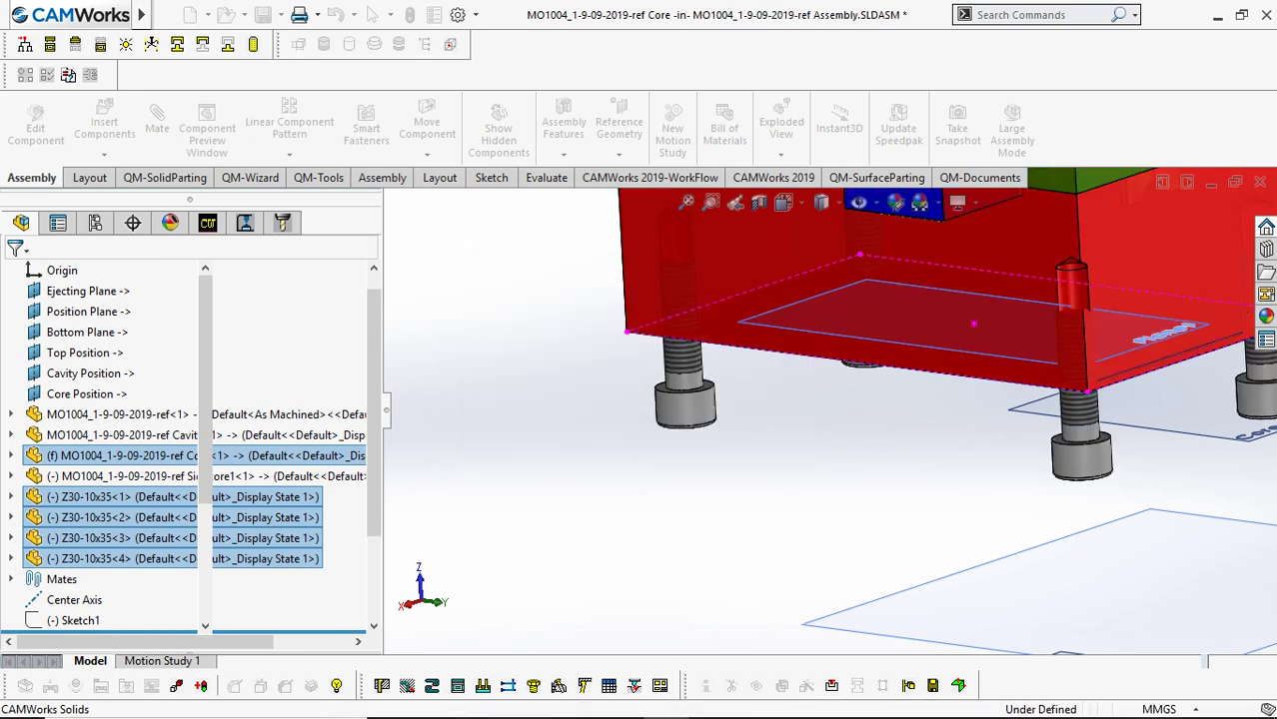
# Open the working core part and examine the threaded screw holes on its underside.
pyautogui.scroll(1, 746, 416)
pyautogui.scroll(2, 746, 416)
pyautogui.moveTo(747, 416); pyautogui.dragTo(949, 435, button='middle')
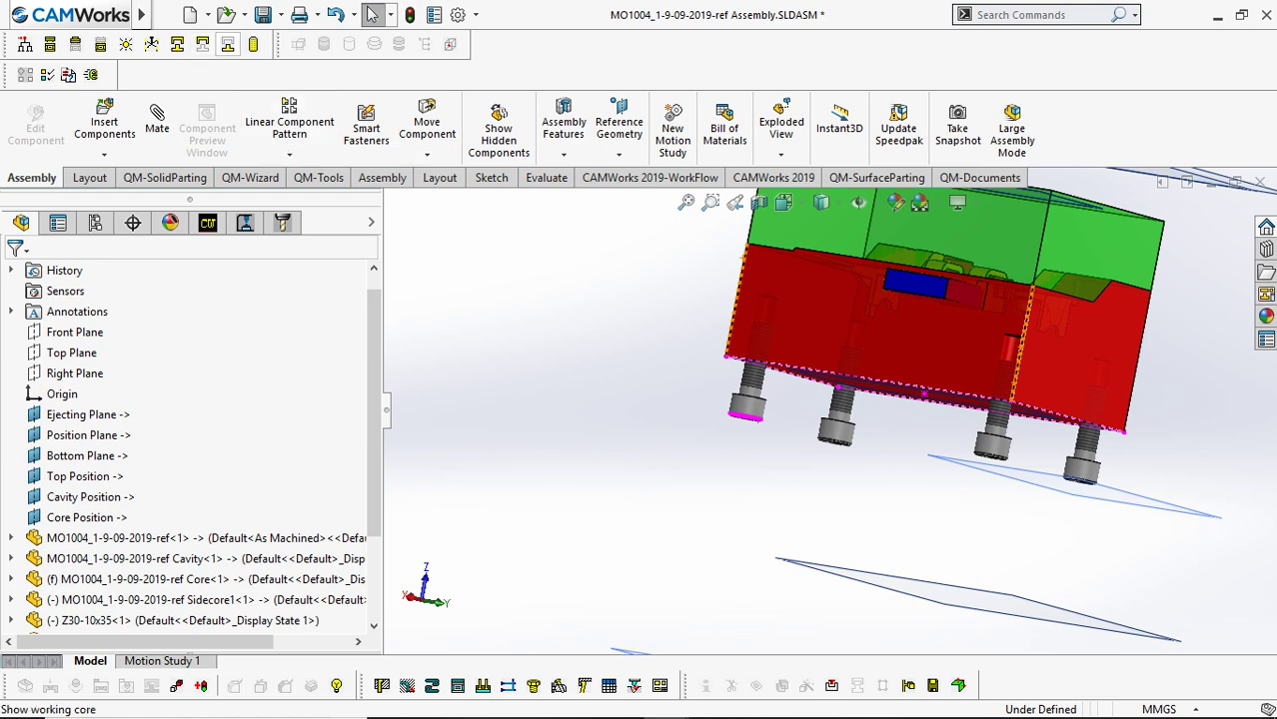
pyautogui.click(227, 44)
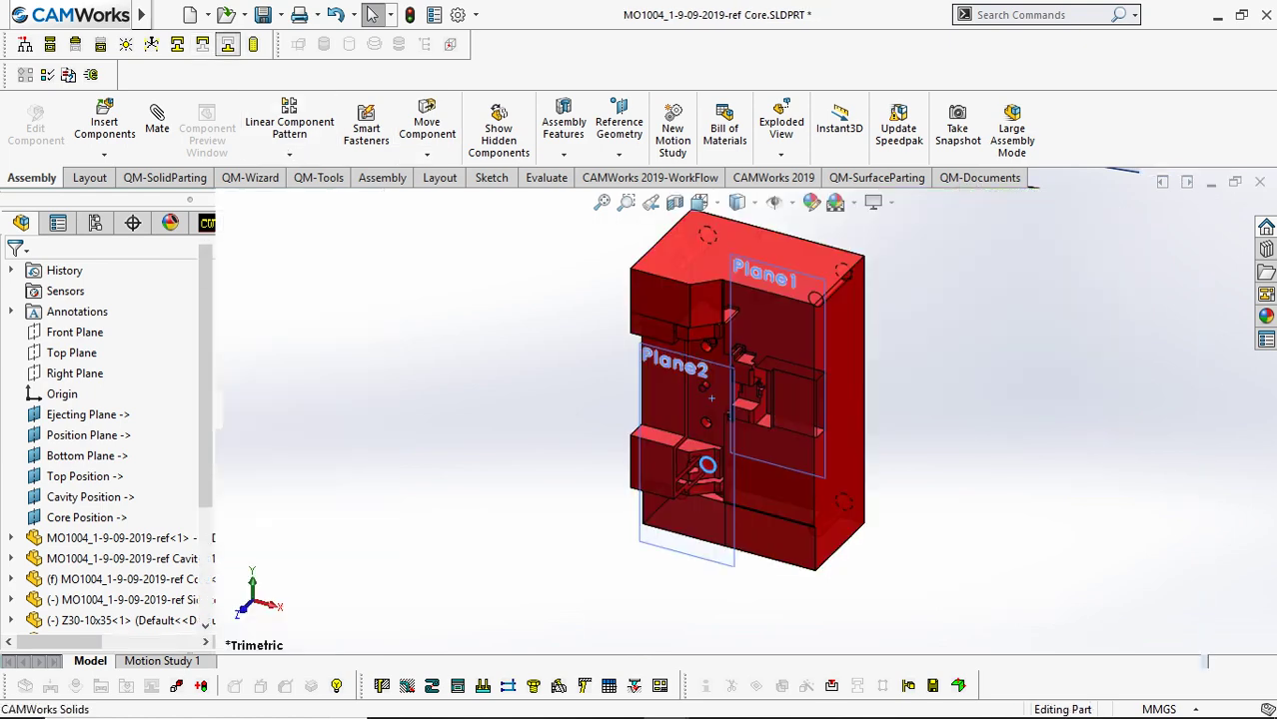
pyautogui.moveTo(727, 318); pyautogui.dragTo(663, 340, button='middle')
pyautogui.scroll(-4, 663, 340)
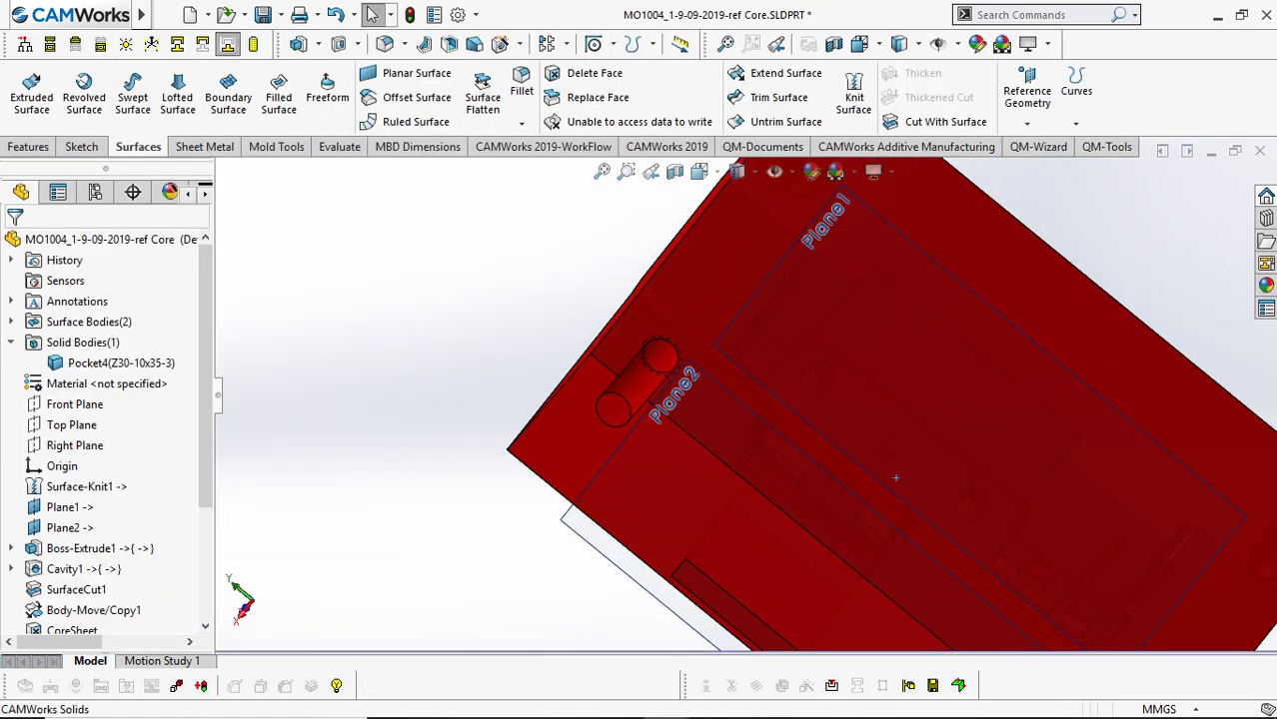
pyautogui.moveTo(879, 359); pyautogui.dragTo(899, 406, button='middle')
pyautogui.scroll(2, 747, 389)
# Return to the core/cavity assembly, switch to the full mold project and examine the screws beneath both cores.
pyautogui.click(176, 44)
pyautogui.scroll(3, 879, 379)
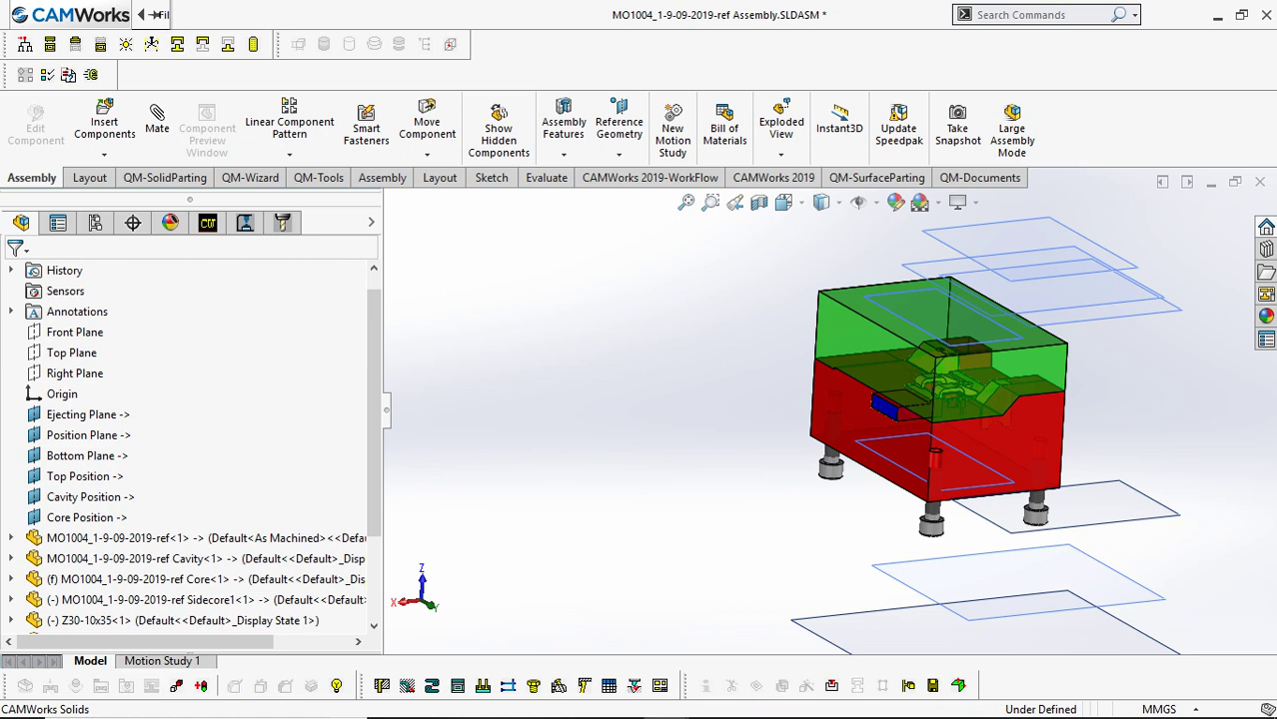
pyautogui.scroll(-5, 964, 544)
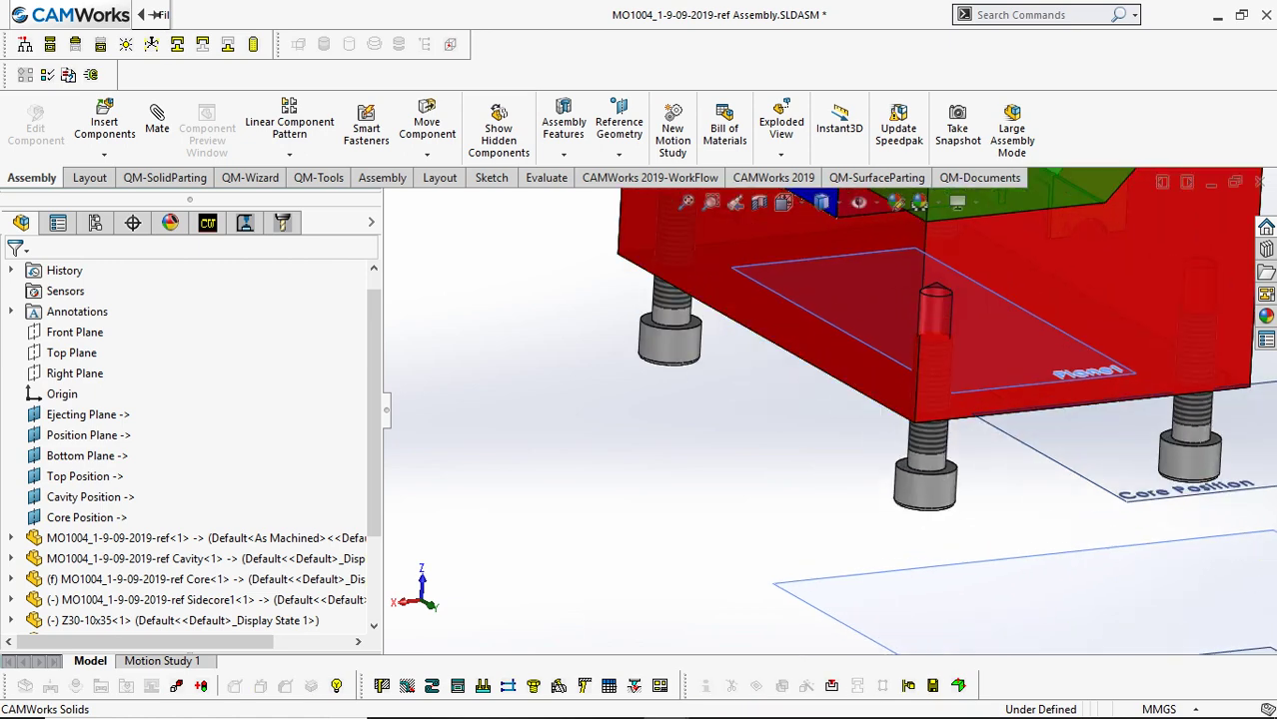
pyautogui.scroll(2, 825, 383)
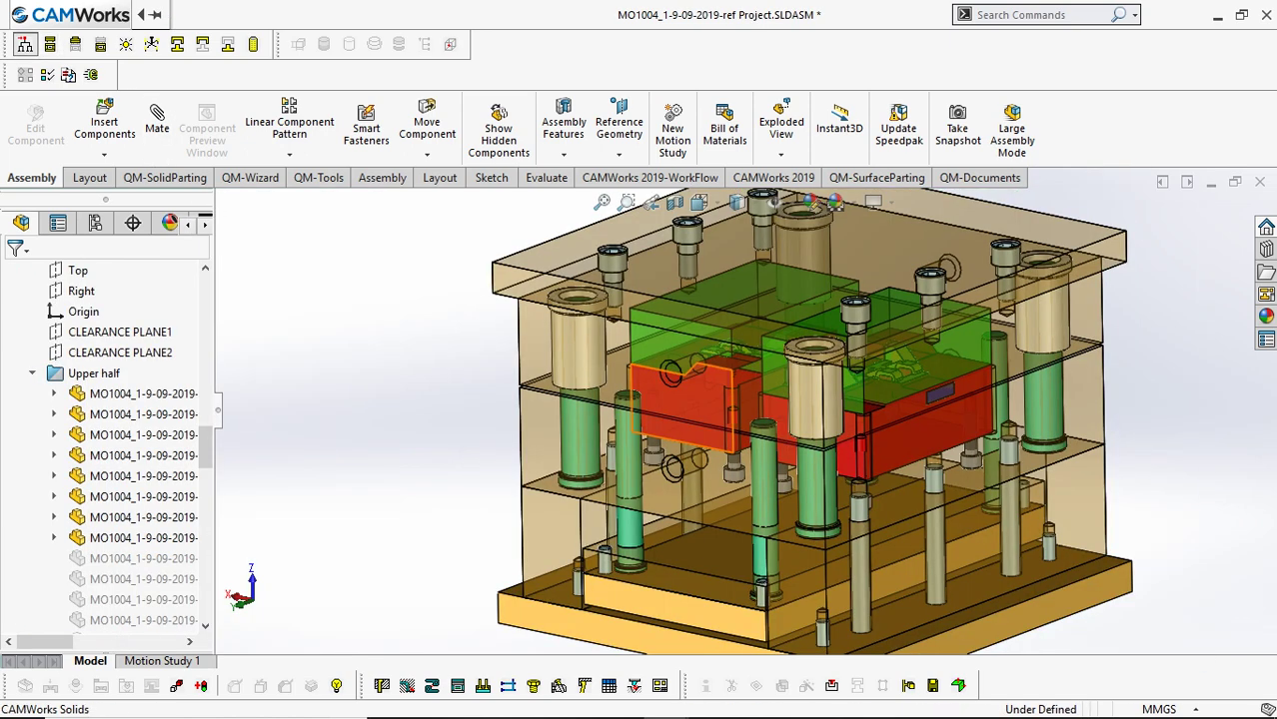
pyautogui.scroll(-3, 747, 455)
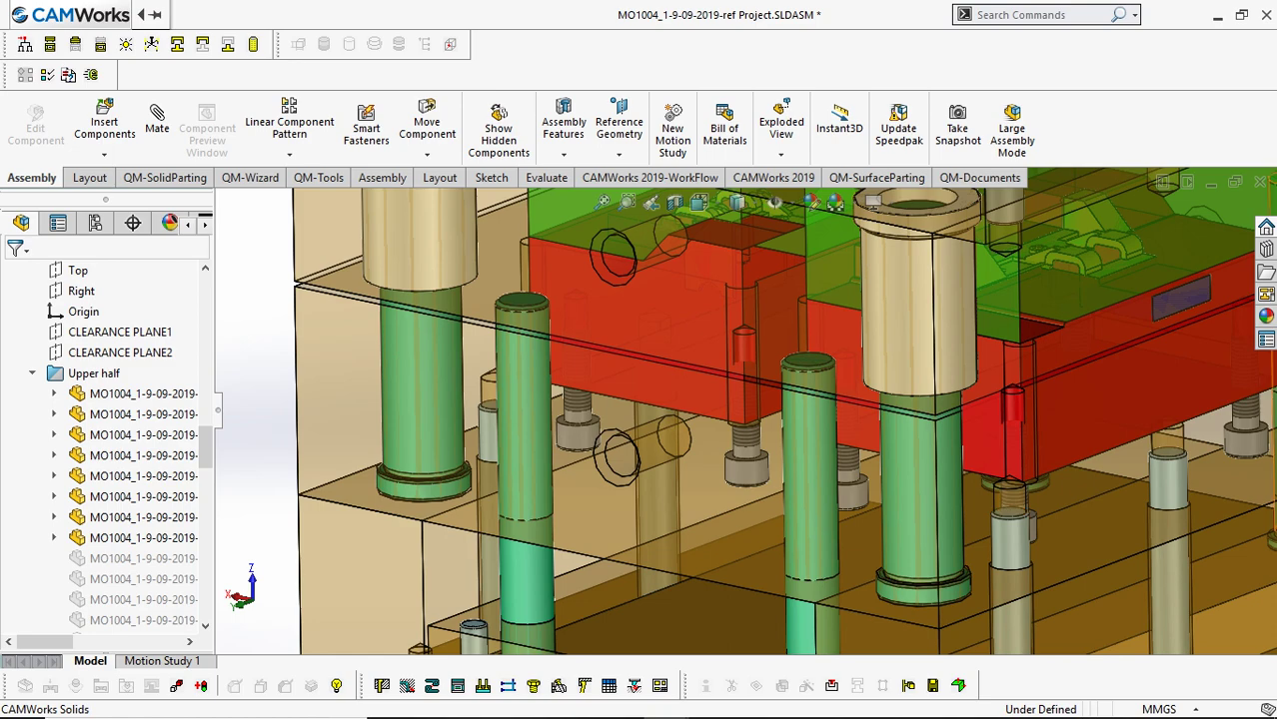
pyautogui.press('f')
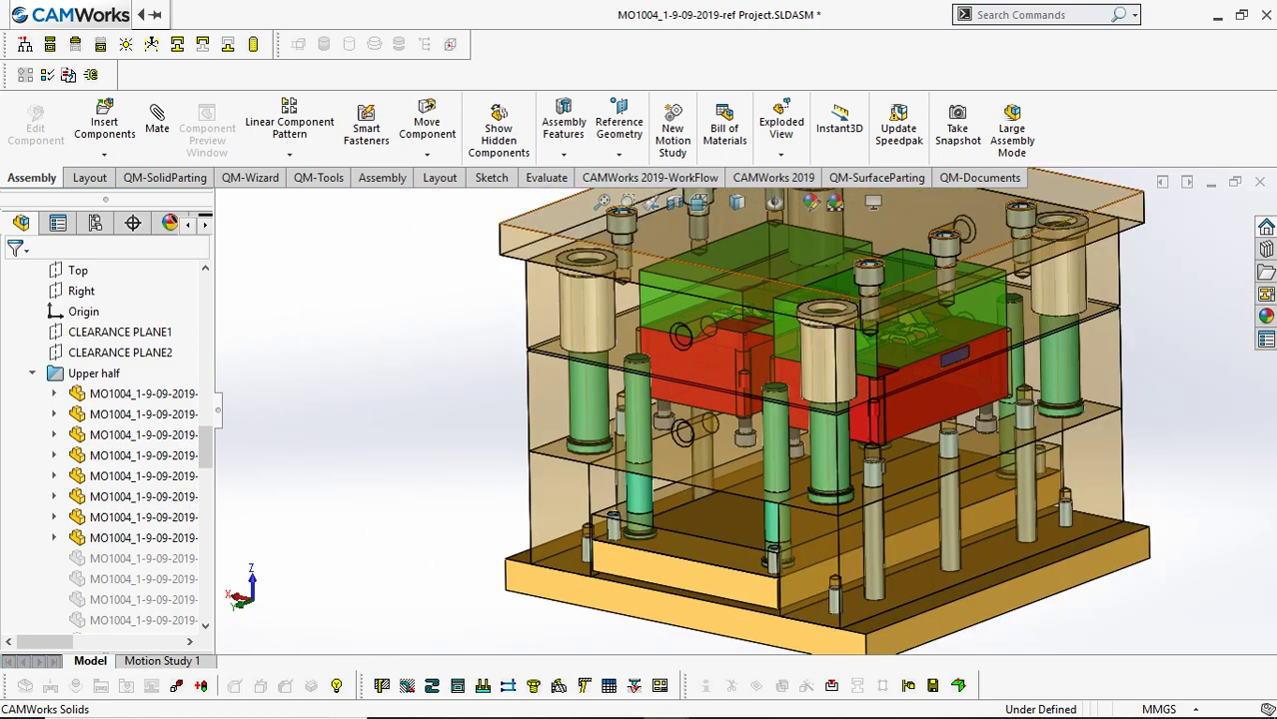
# Set up a revolve pocket targeting the core plate, hide the plate, and add the first core's four screws as tool components.
pyautogui.click(832, 685)
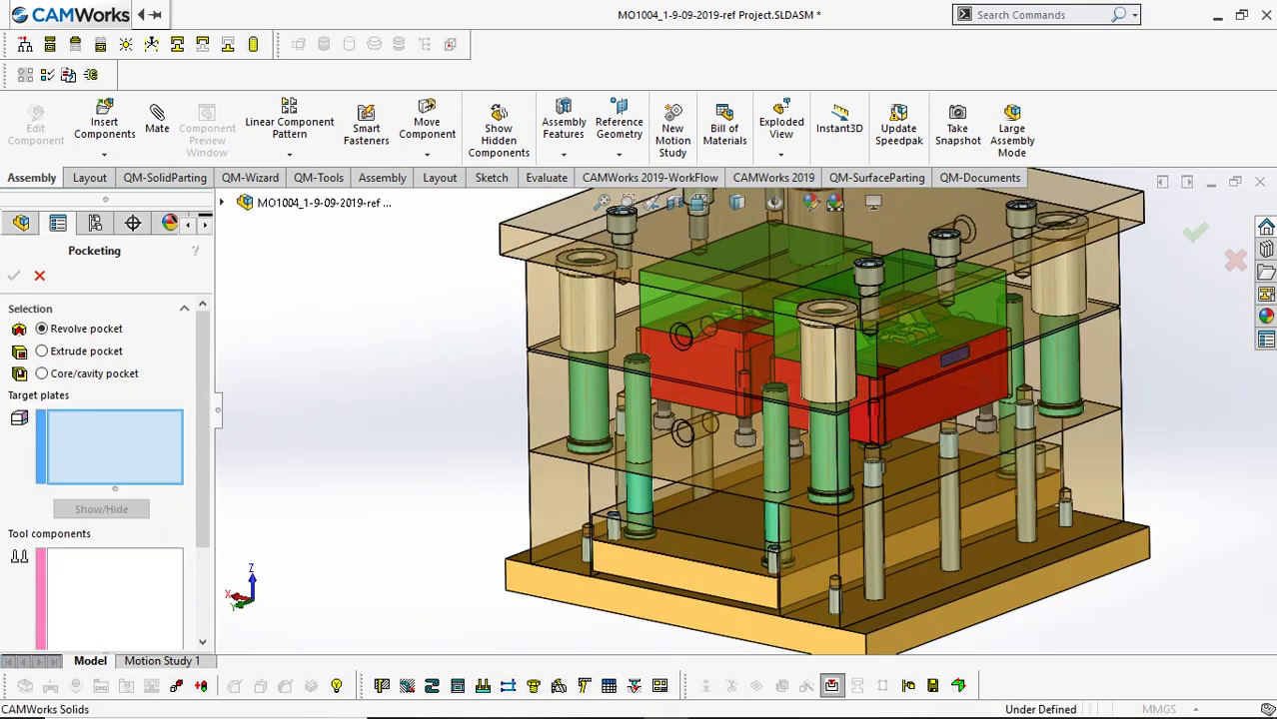
pyautogui.click(540, 399)
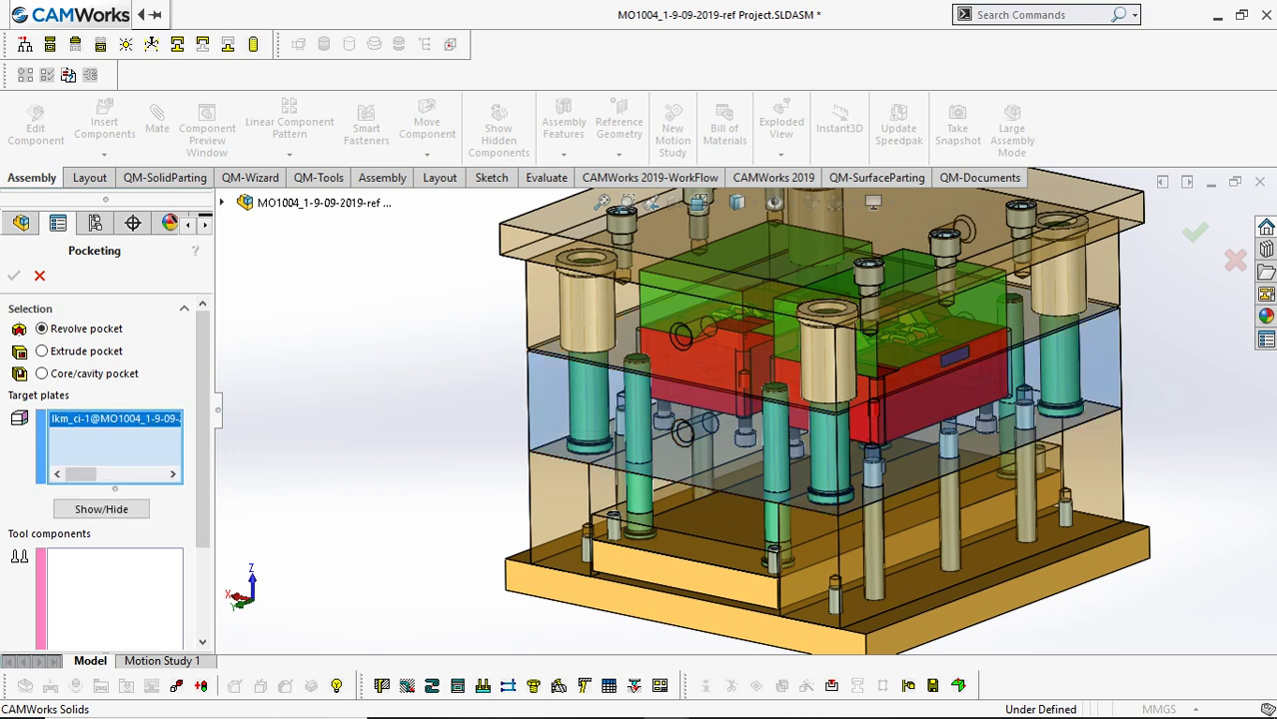
pyautogui.click(101, 509)
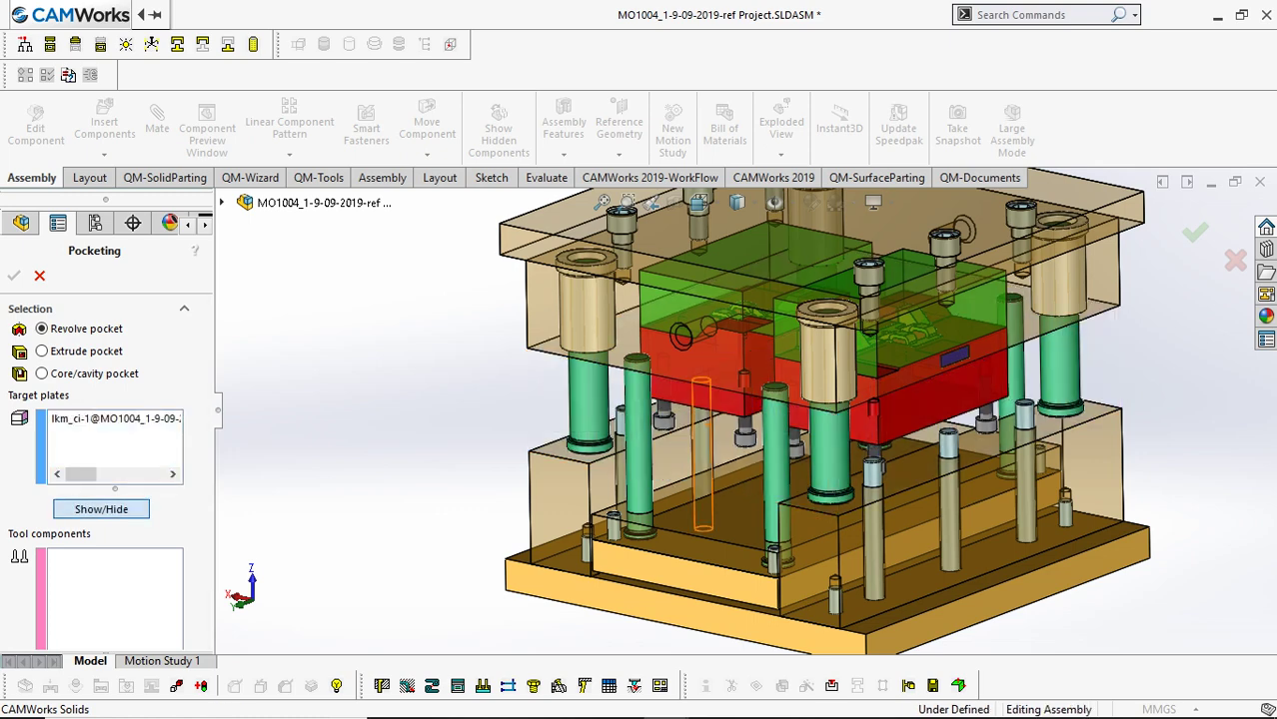
pyautogui.scroll(-1, 654, 439)
pyautogui.scroll(-2, 653, 479)
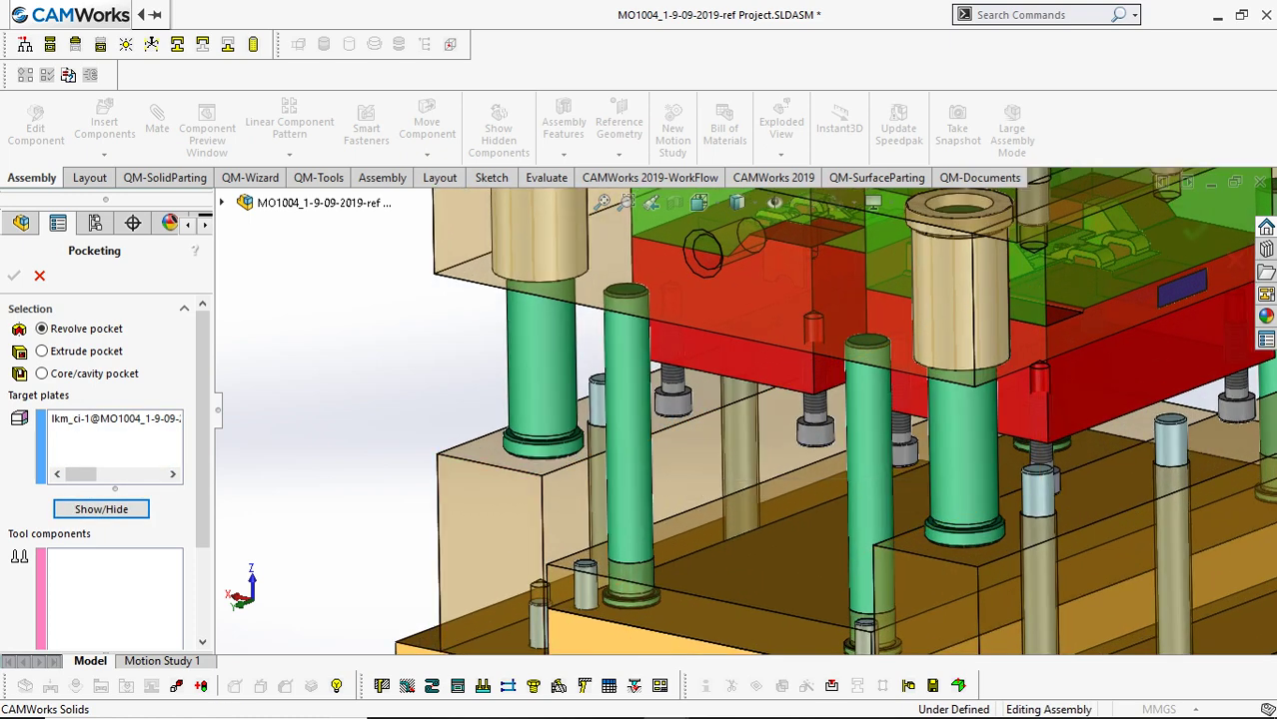
pyautogui.click(672, 401)
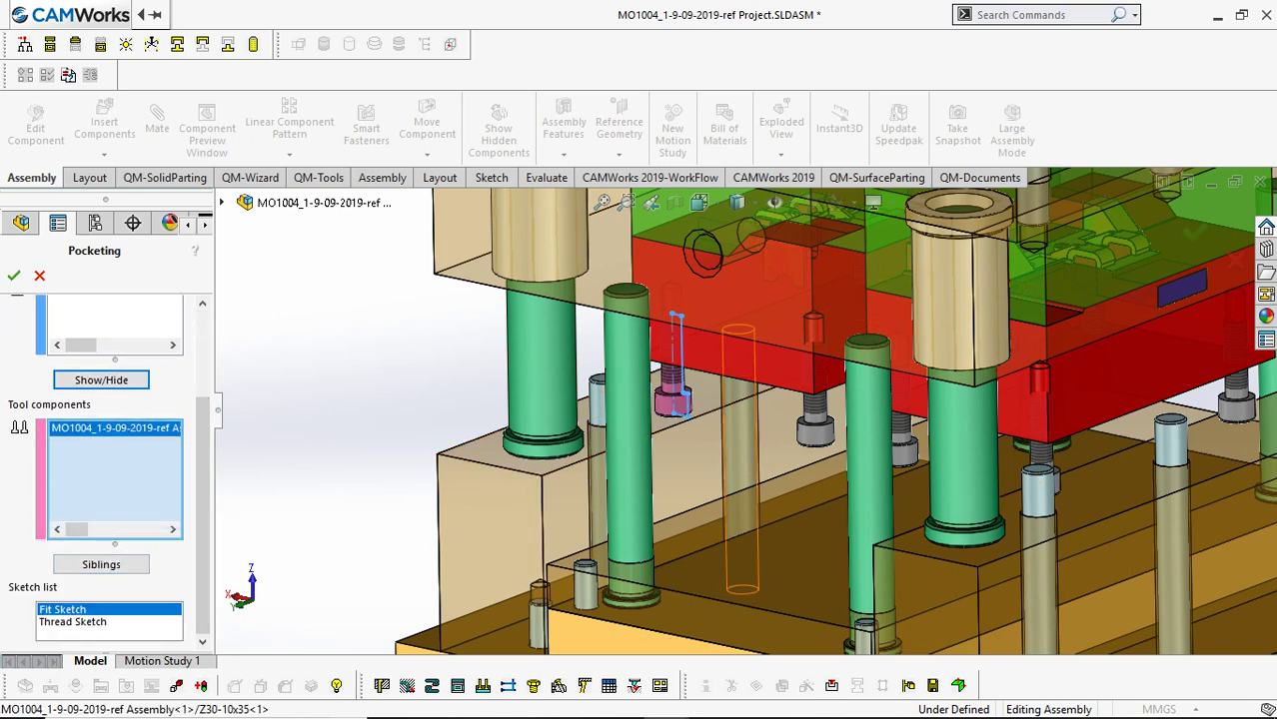
pyautogui.click(101, 564)
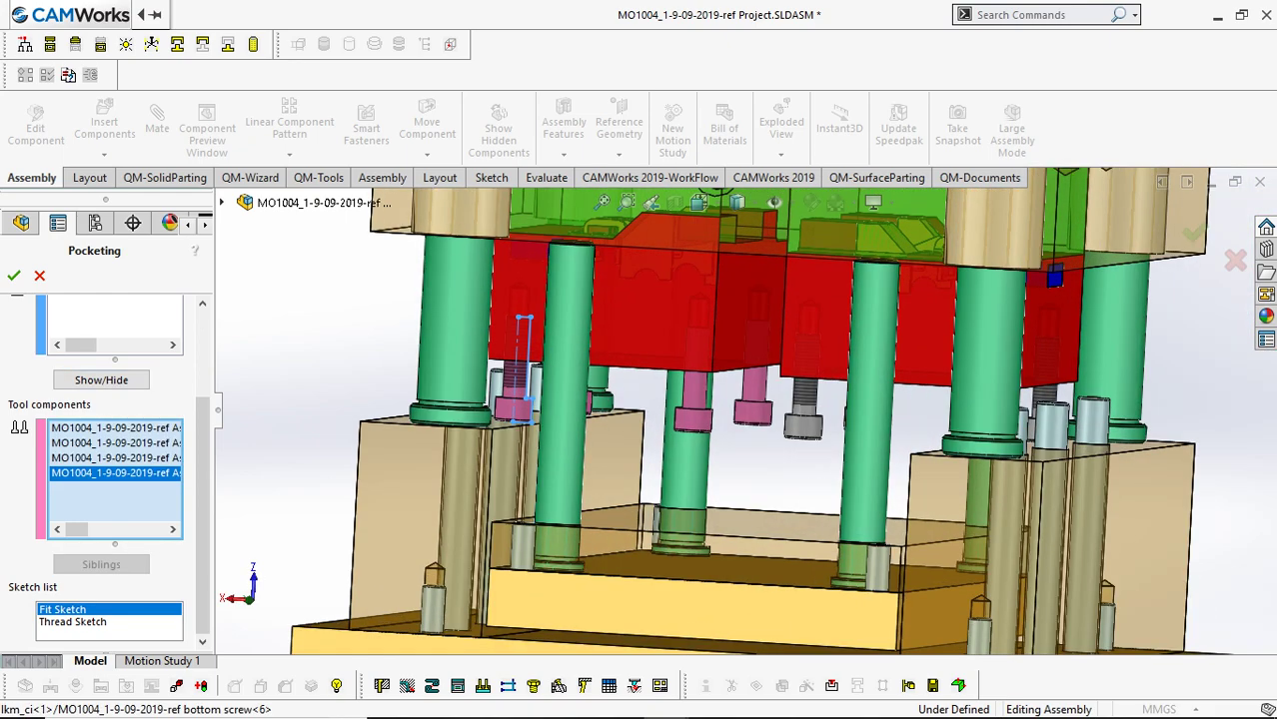
# Add the second core's four screws as tool components and cut the core plate pockets using the Fit Sketch.
pyautogui.click(804, 425)
pyautogui.moveTo(863, 450); pyautogui.dragTo(896, 450, button='middle')
pyautogui.click(822, 423)
pyautogui.scroll(-3, 982, 443)
pyautogui.moveTo(982, 443); pyautogui.dragTo(894, 461, button='middle')
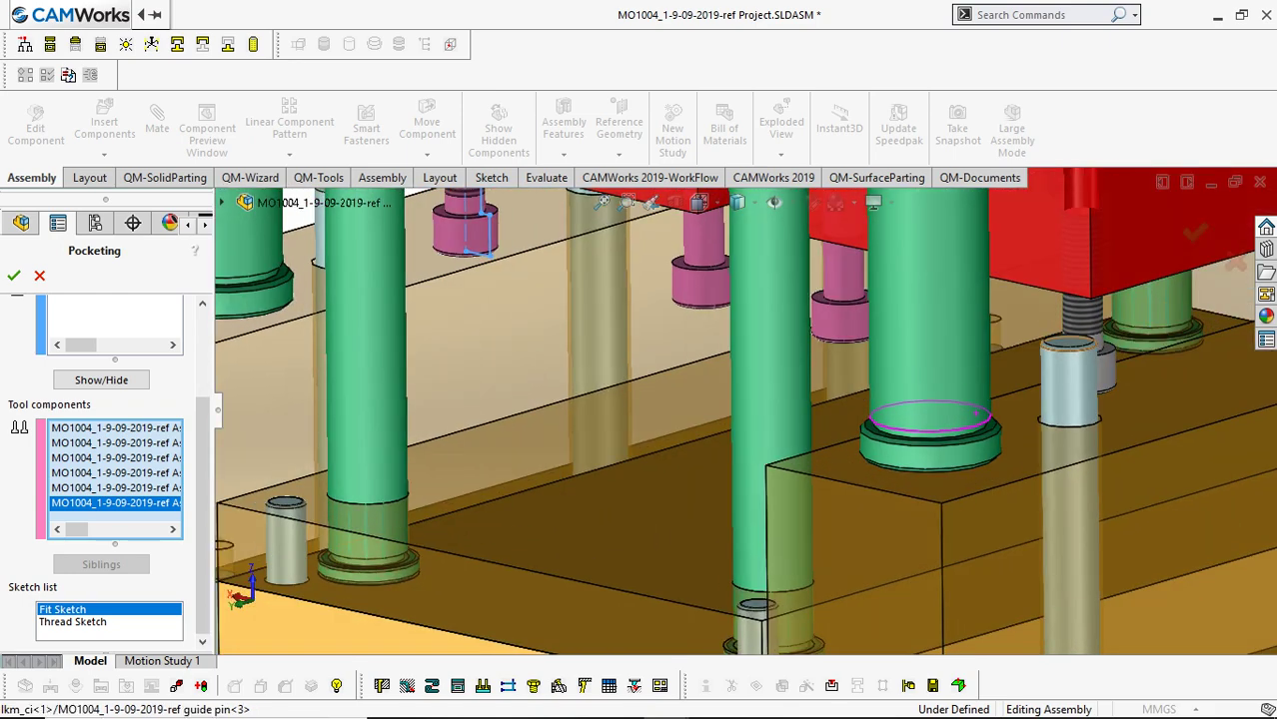
pyautogui.click(1107, 370)
pyautogui.keyDown('ctrl'); pyautogui.moveTo(1107, 371); pyautogui.dragTo(784, 445, button='middle'); pyautogui.keyUp('ctrl')
pyautogui.scroll(1, 780, 446)
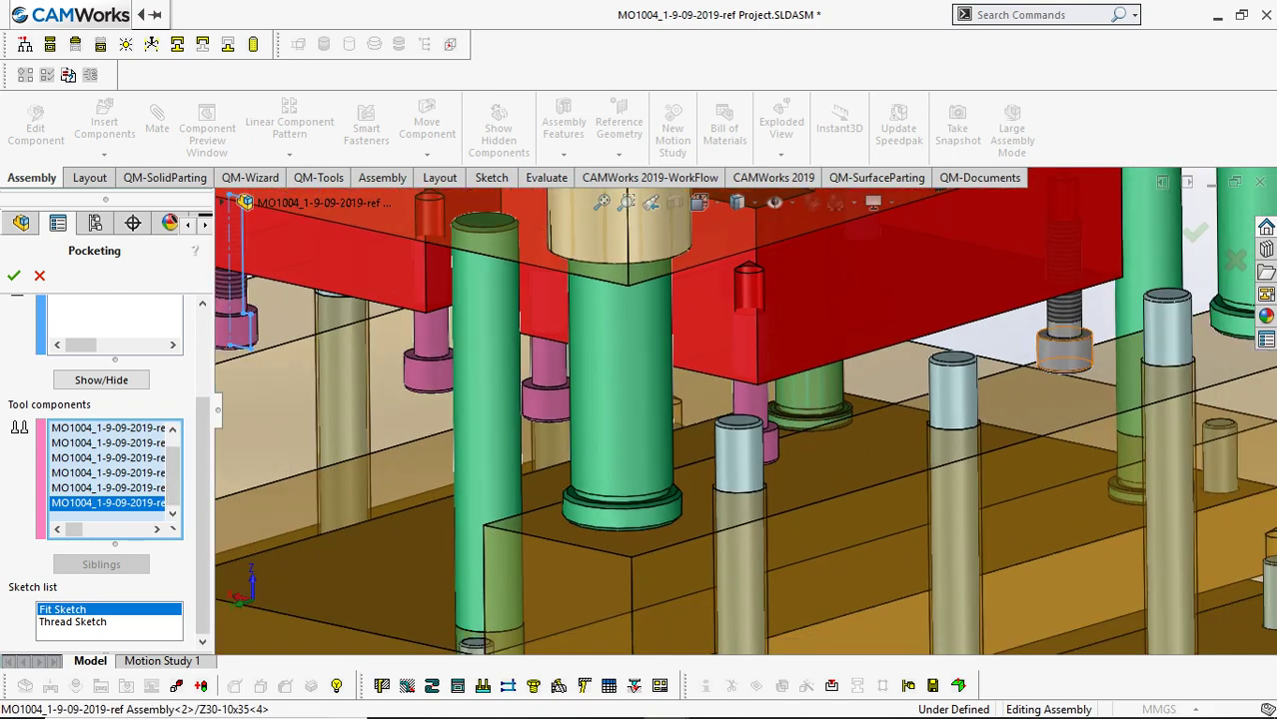
pyautogui.click(1064, 350)
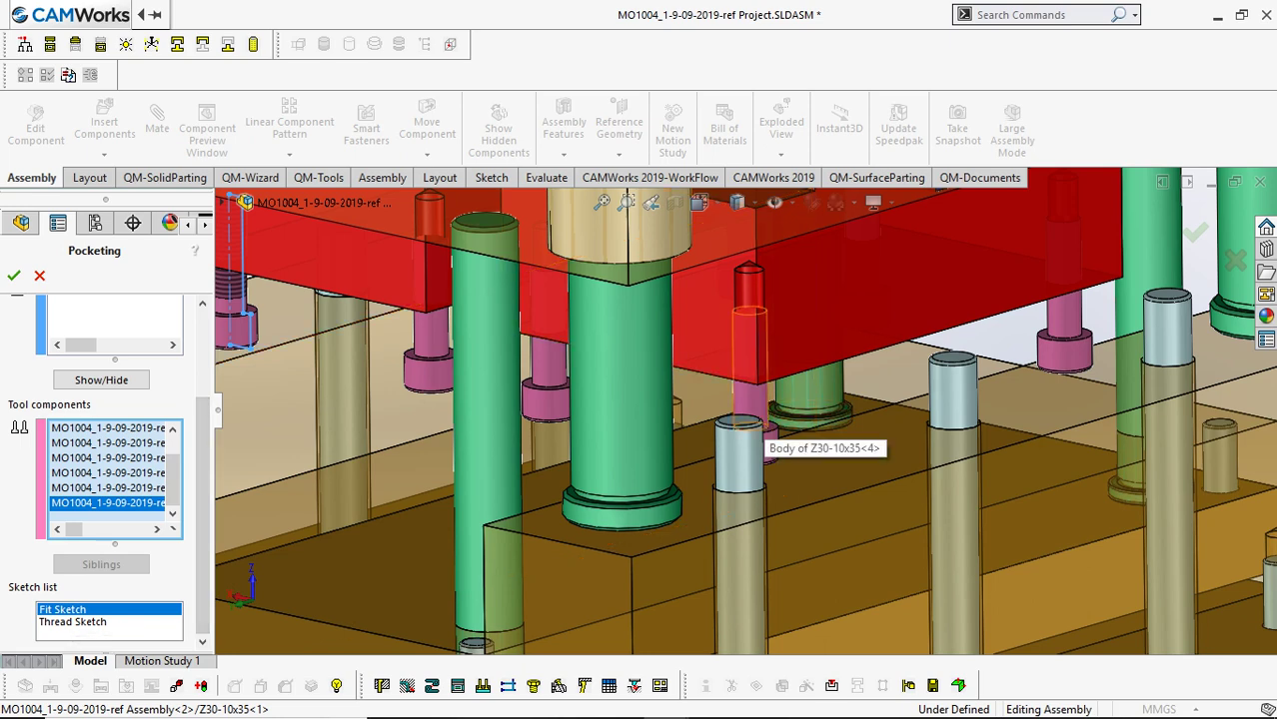
pyautogui.press('f')
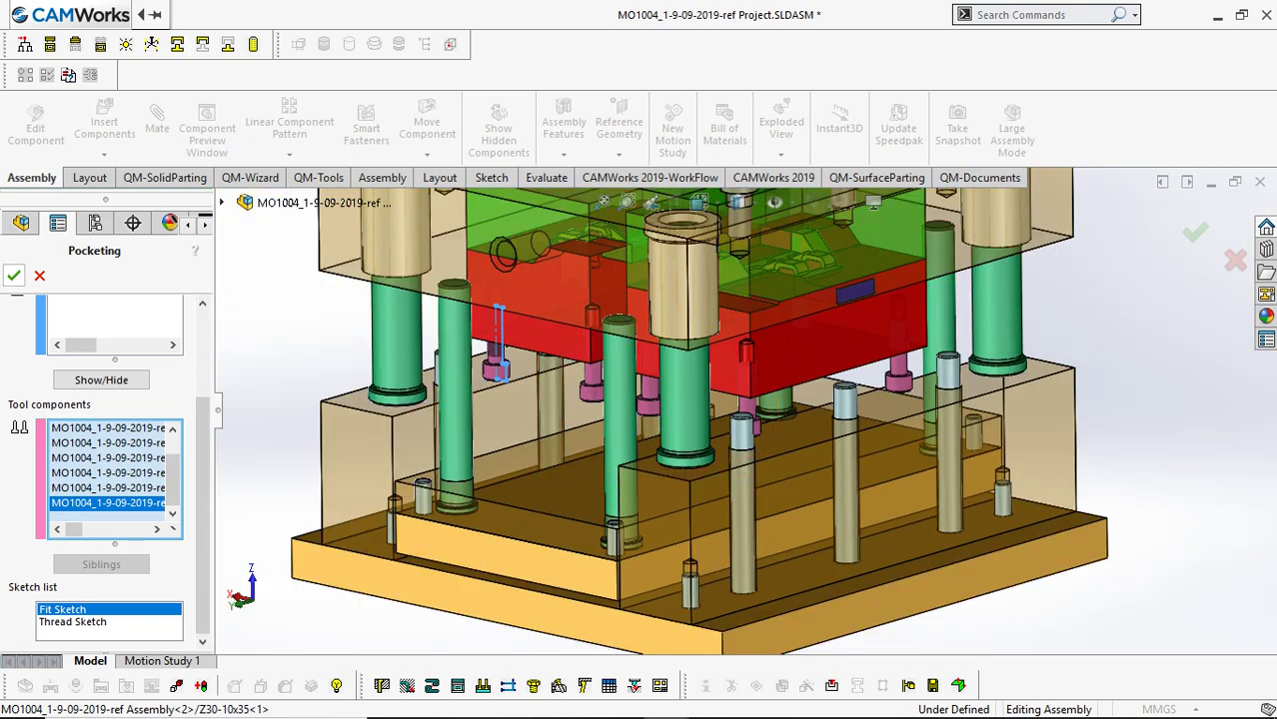
pyautogui.click(14, 276)
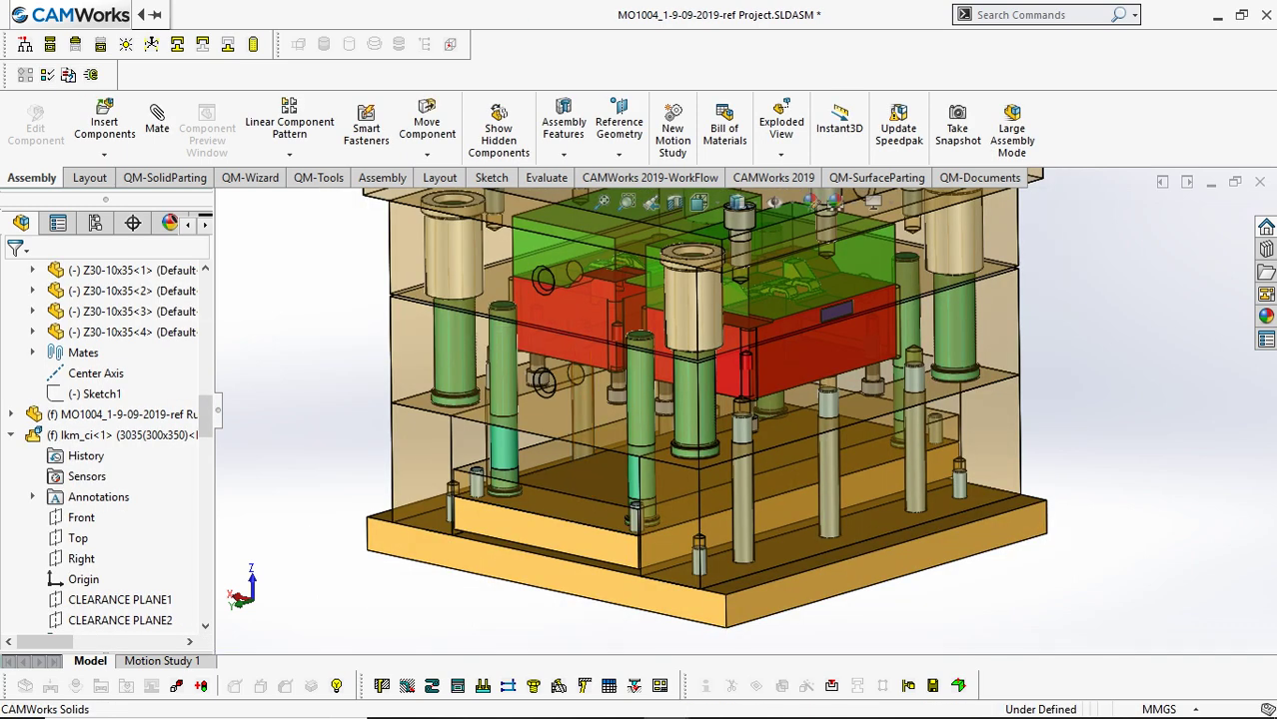
# Examine the mold assembly and open the core plate part to inspect its screw clearance holes.
pyautogui.scroll(2, 728, 477)
pyautogui.scroll(-2, 793, 392)
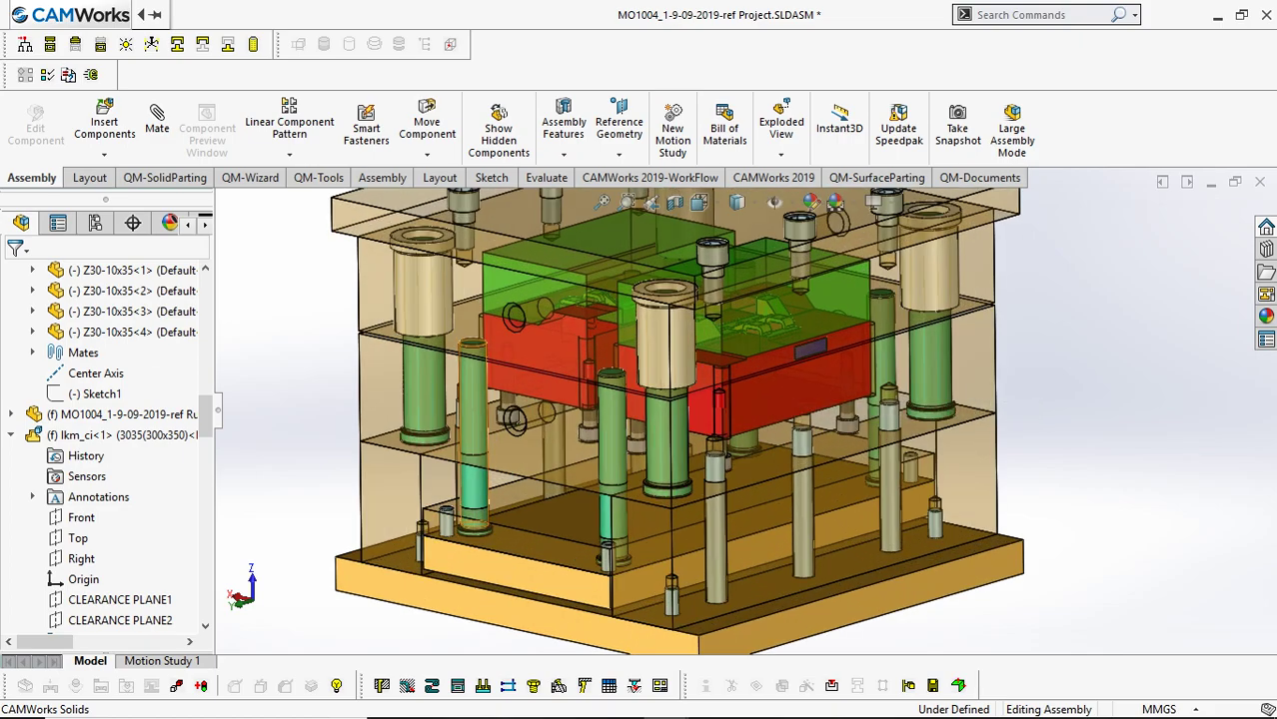
pyautogui.scroll(1, 663, 470)
pyautogui.moveTo(663, 469); pyautogui.dragTo(707, 409, button='middle')
pyautogui.click(476, 372)
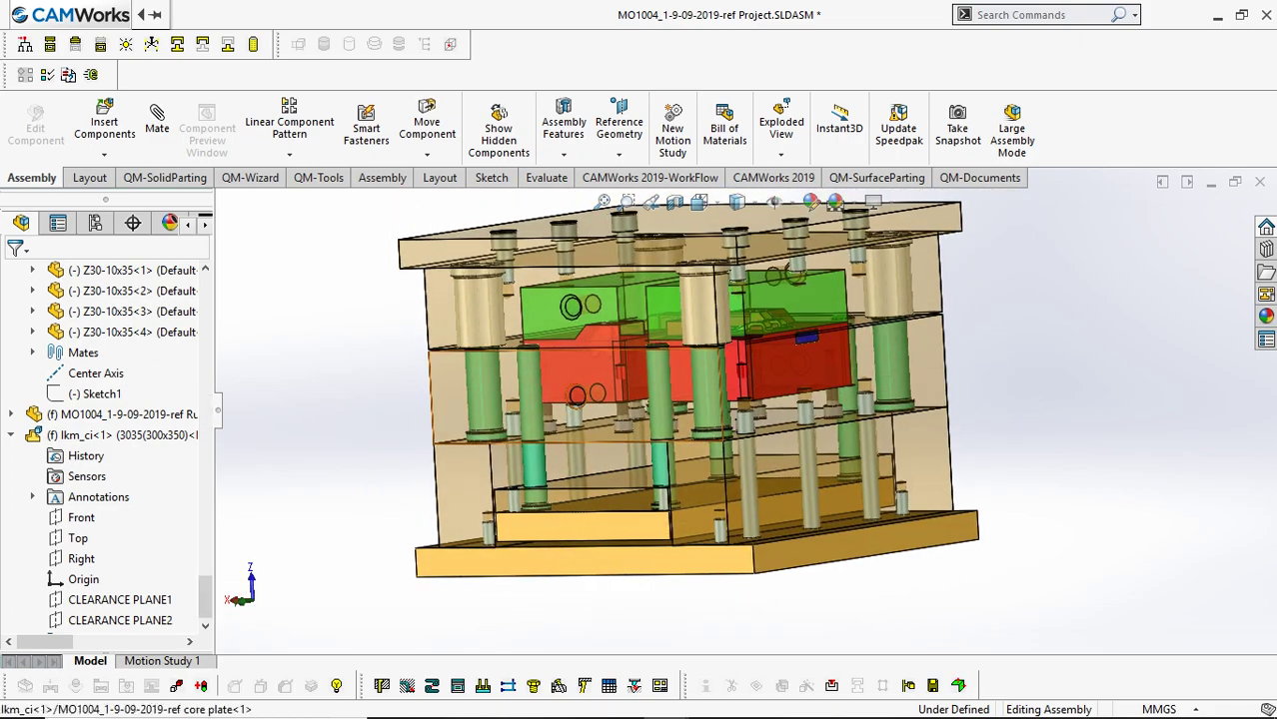
pyautogui.click(505, 260)
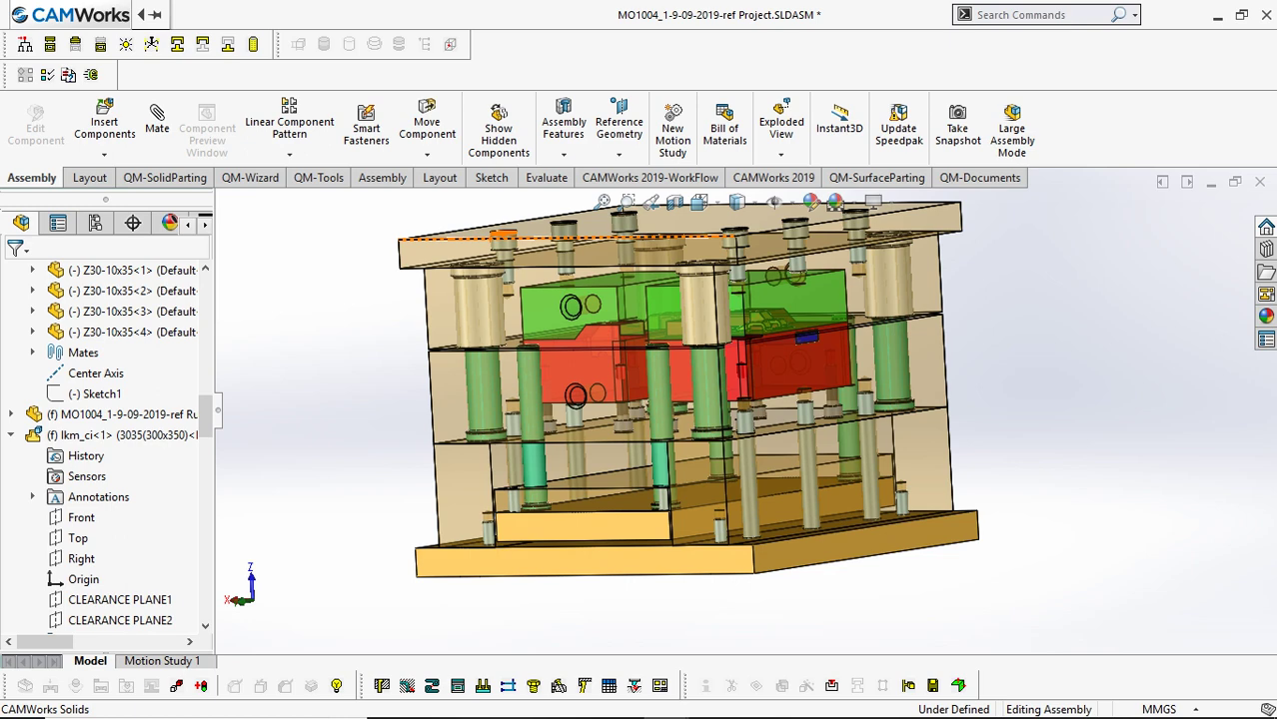
pyautogui.scroll(2, 739, 403)
pyautogui.moveTo(734, 399); pyautogui.dragTo(711, 419, button='middle')
pyautogui.click(557, 391)
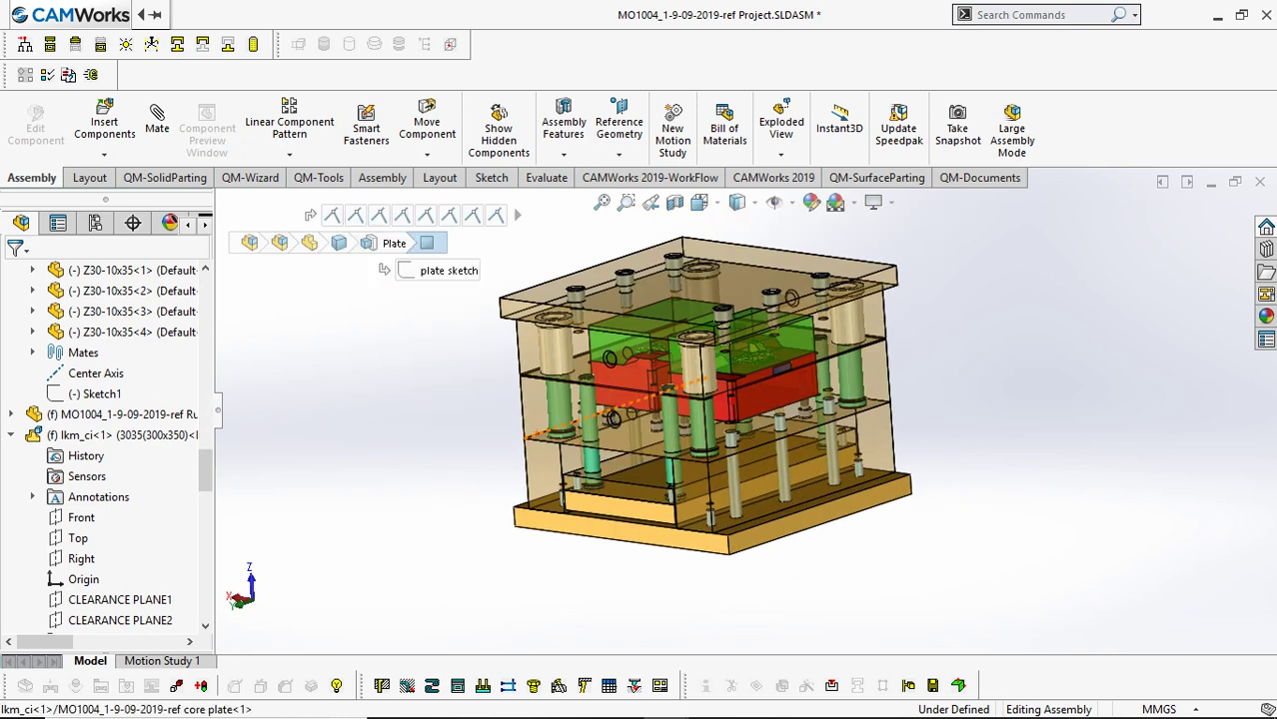
pyautogui.click(746, 296)
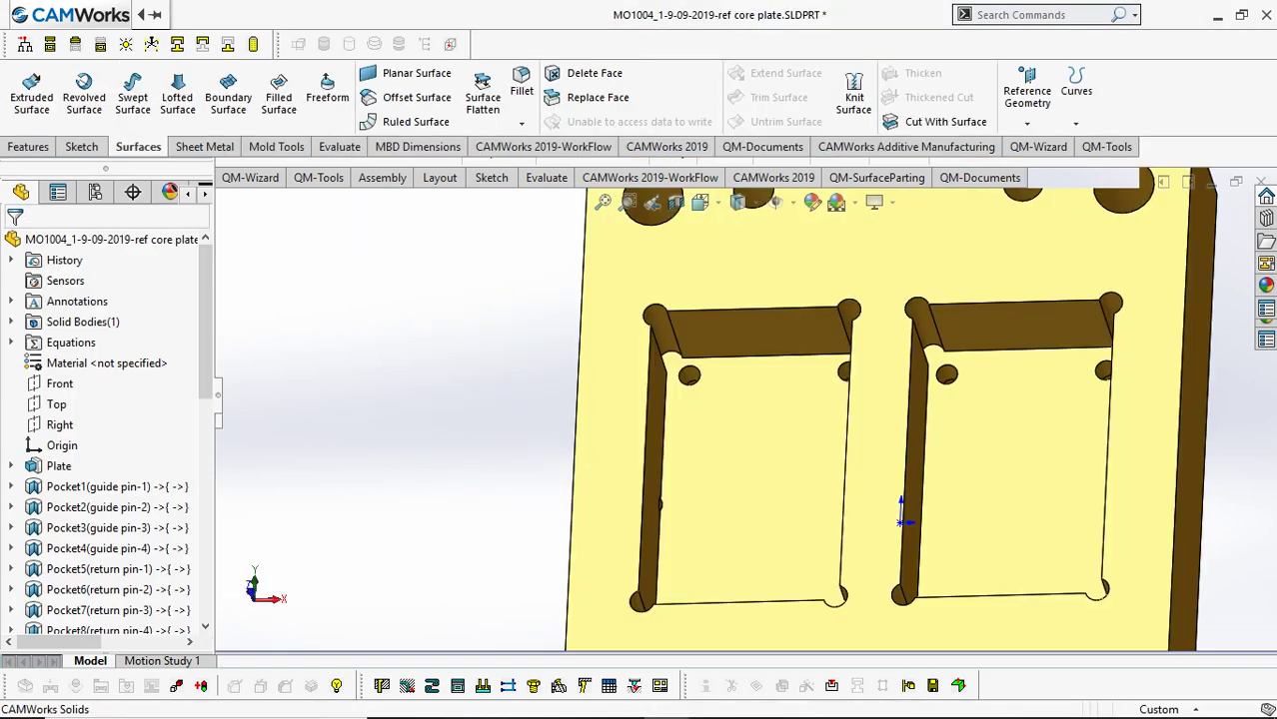
# Examine the core plate's pockets and screw holes from both sides, and return to the full mold project to inspect it.
pyautogui.scroll(3, 756, 369)
pyautogui.moveTo(754, 379); pyautogui.dragTo(488, 361, button='middle')
pyautogui.scroll(-1, 779, 338)
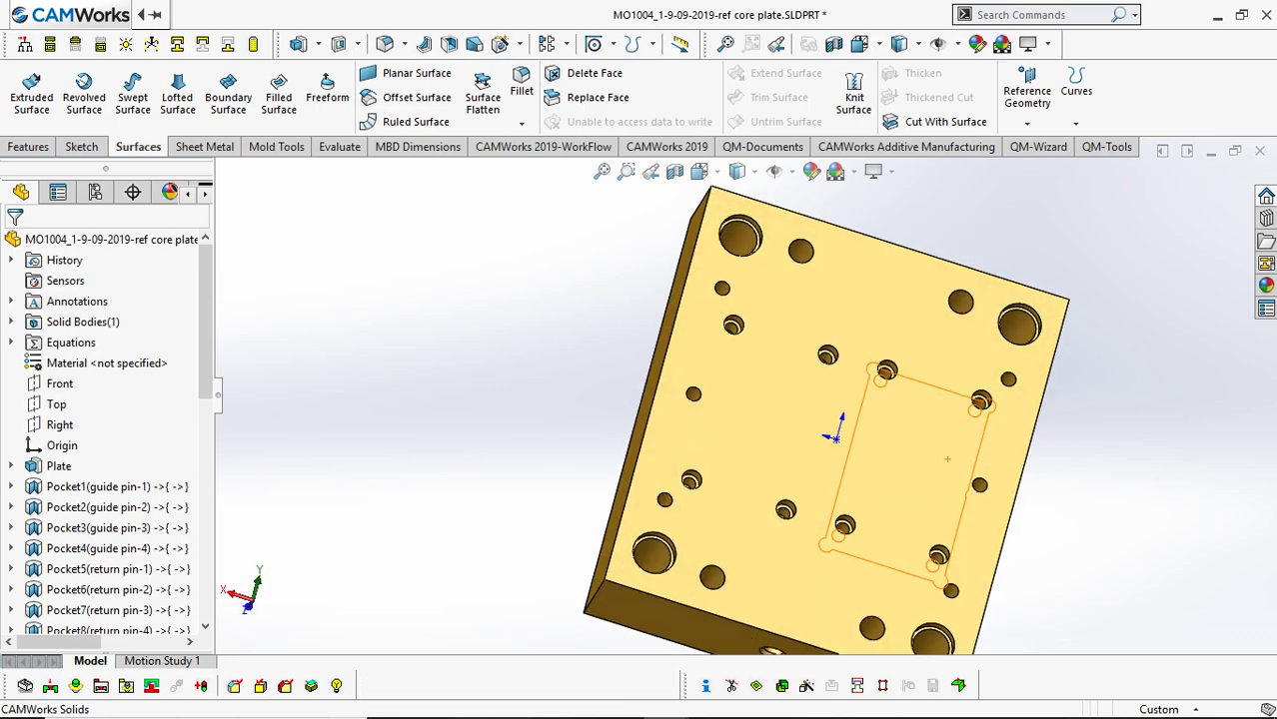
pyautogui.scroll(2, 756, 388)
pyautogui.moveTo(757, 388)
pyautogui.mouseDown(button='middle')
pyautogui.moveTo(1109, 393)
pyautogui.moveTo(767, 389)
pyautogui.moveTo(1011, 392)
pyautogui.mouseUp(button='middle')
pyautogui.hotkey('ctrl', 'Tab')
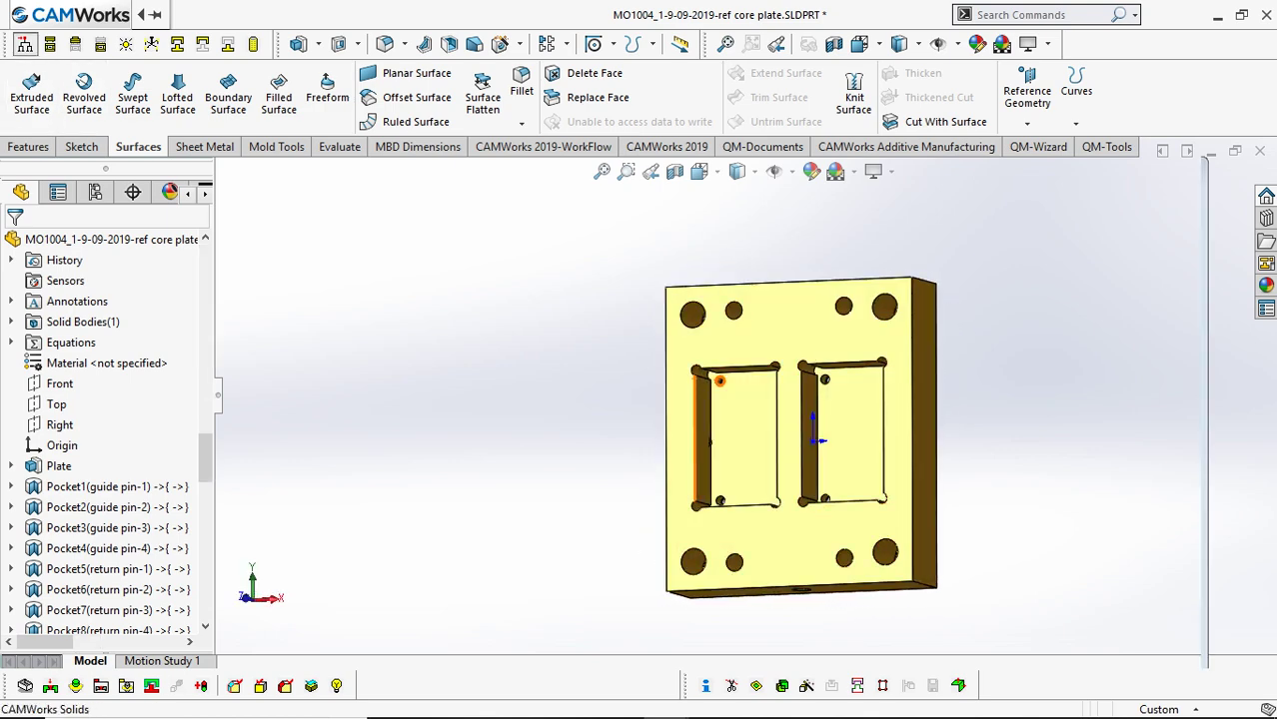
pyautogui.scroll(-3, 611, 405)
pyautogui.moveTo(611, 404); pyautogui.dragTo(689, 390, button='middle')
pyautogui.scroll(2, 689, 388)
pyautogui.scroll(-1, 690, 387)
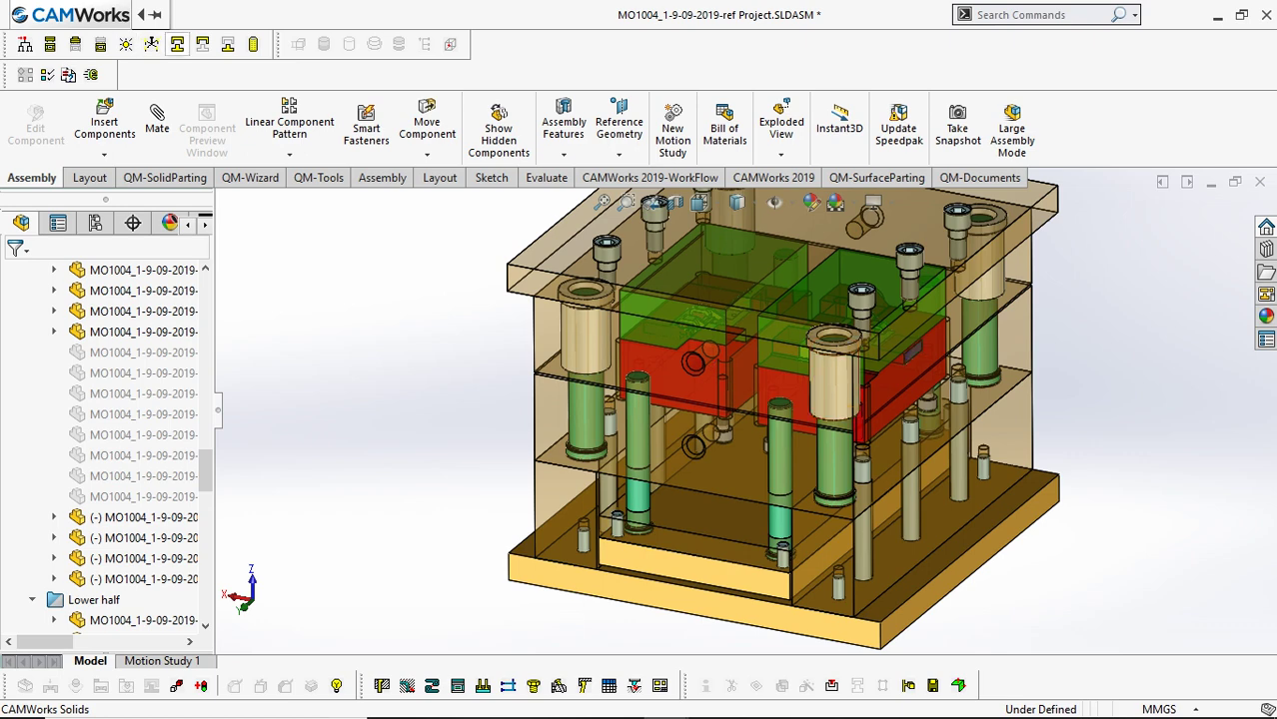
# Switch to the core/cavity assembly, examine the side core in the core block and close the Lifter Wizard.
pyautogui.click(177, 44)
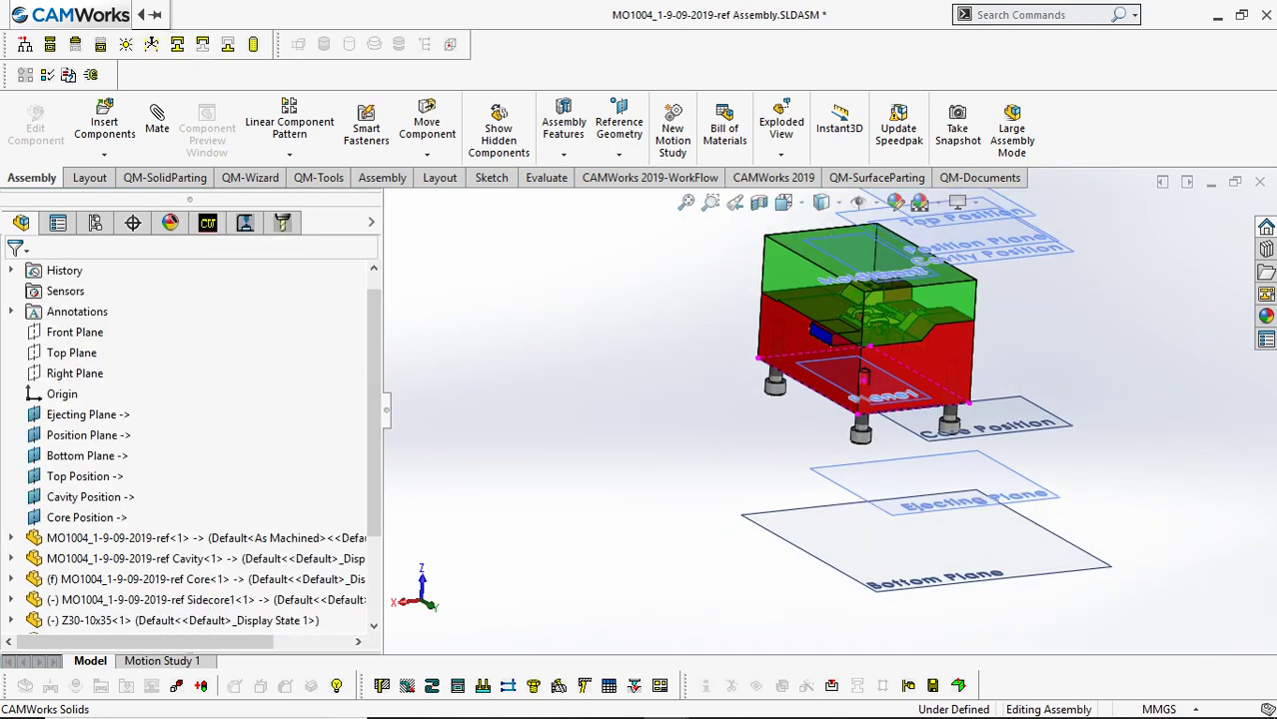
pyautogui.scroll(-3, 841, 340)
pyautogui.moveTo(841, 340); pyautogui.dragTo(831, 404, button='middle')
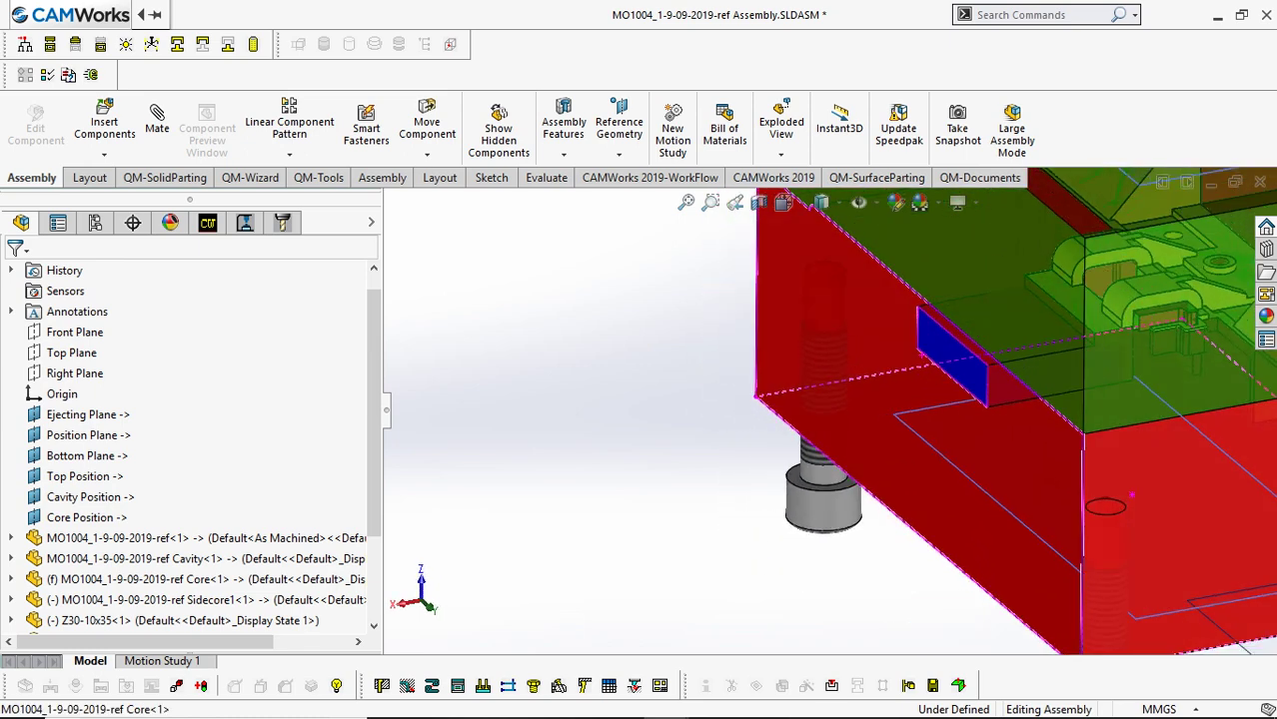
pyautogui.scroll(3, 832, 404)
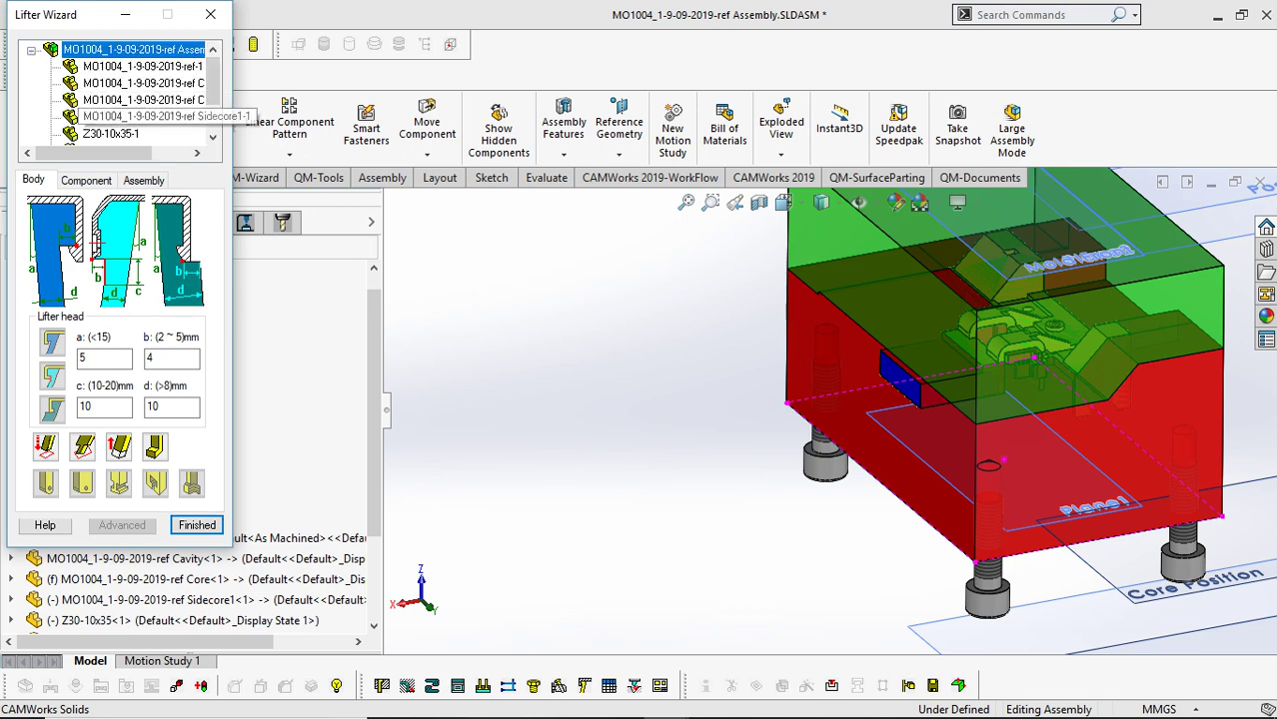
pyautogui.click(210, 14)
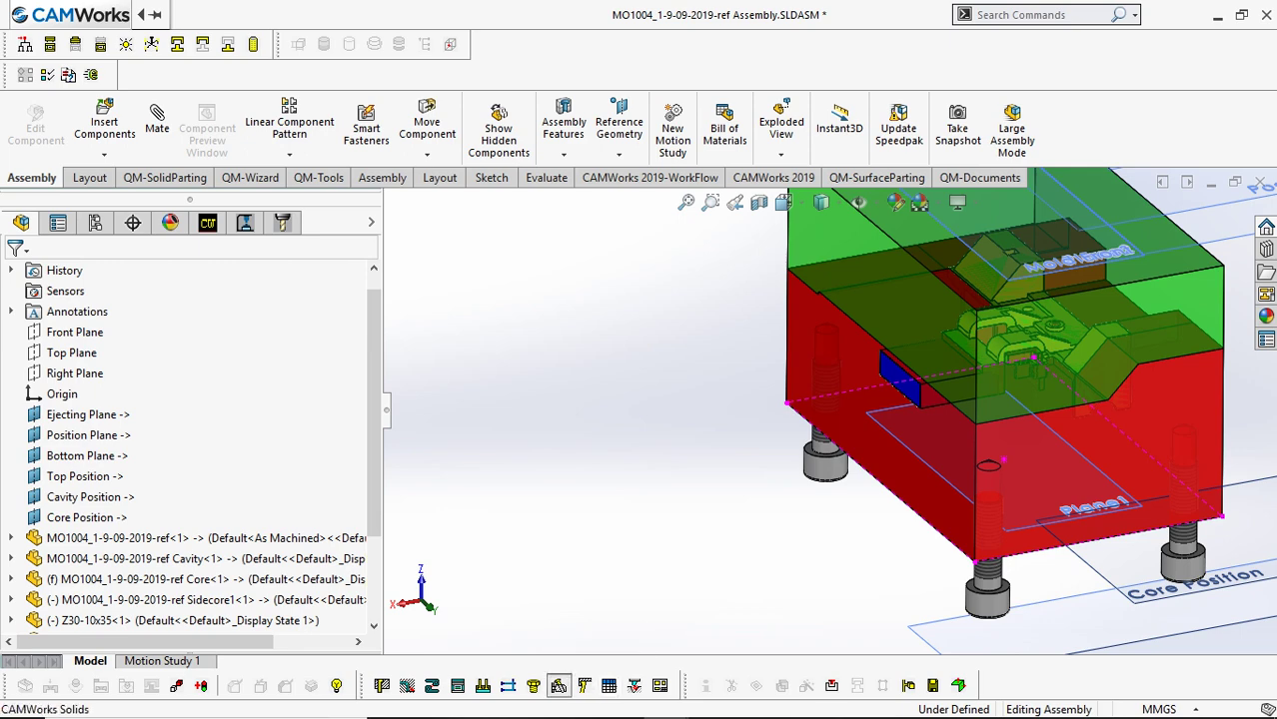
# Start the Slider Wizard and open the Sidecore1 part from its component tree.
pyautogui.click(557, 685)
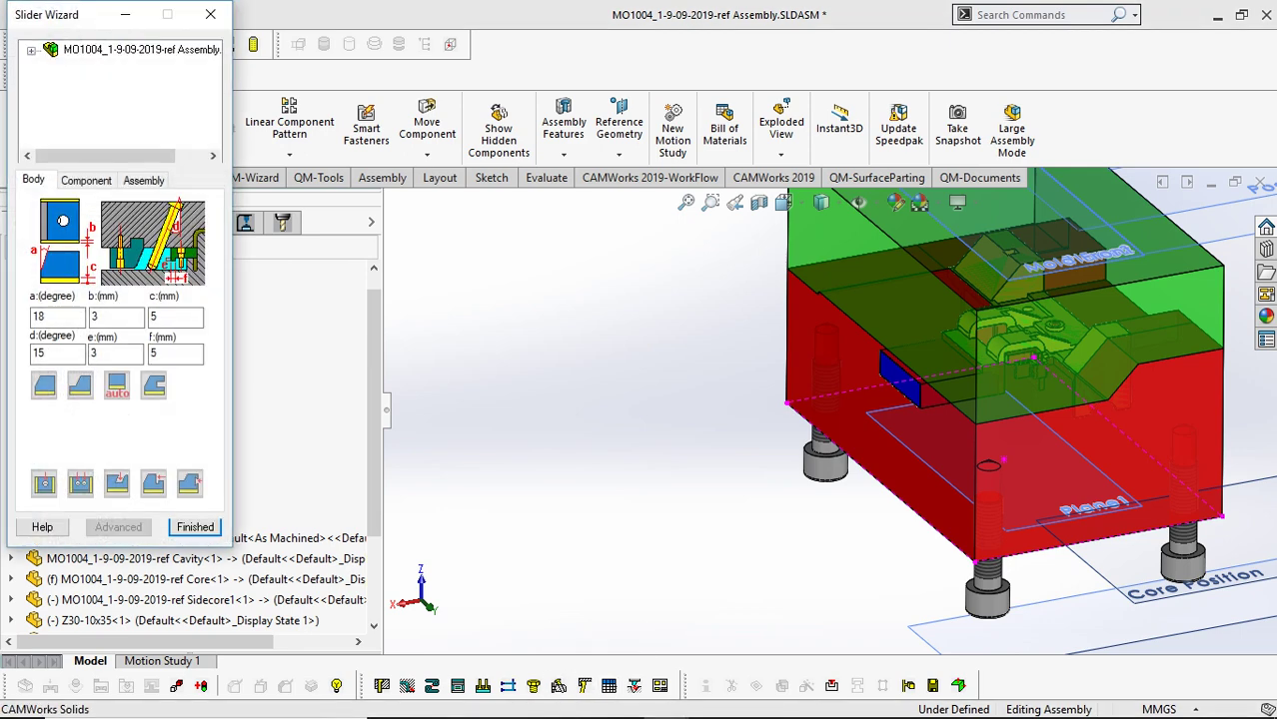
pyautogui.scroll(-1, 115, 95)
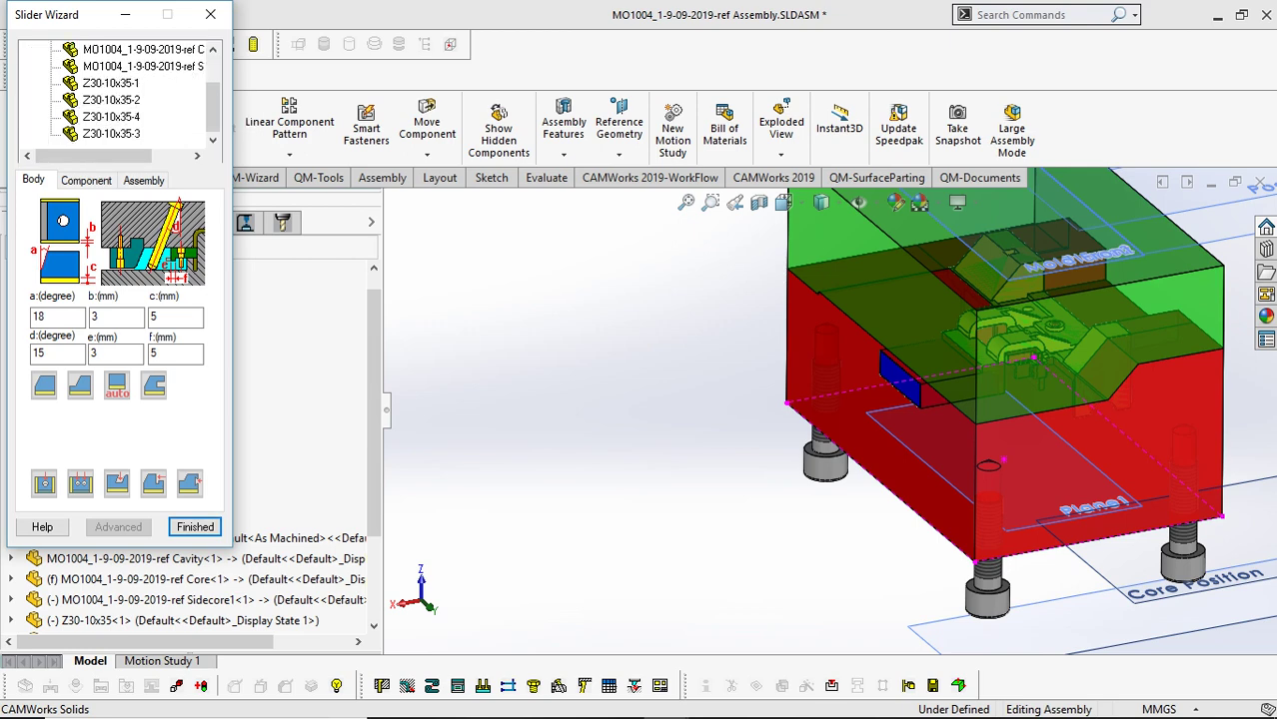
pyautogui.click(140, 66)
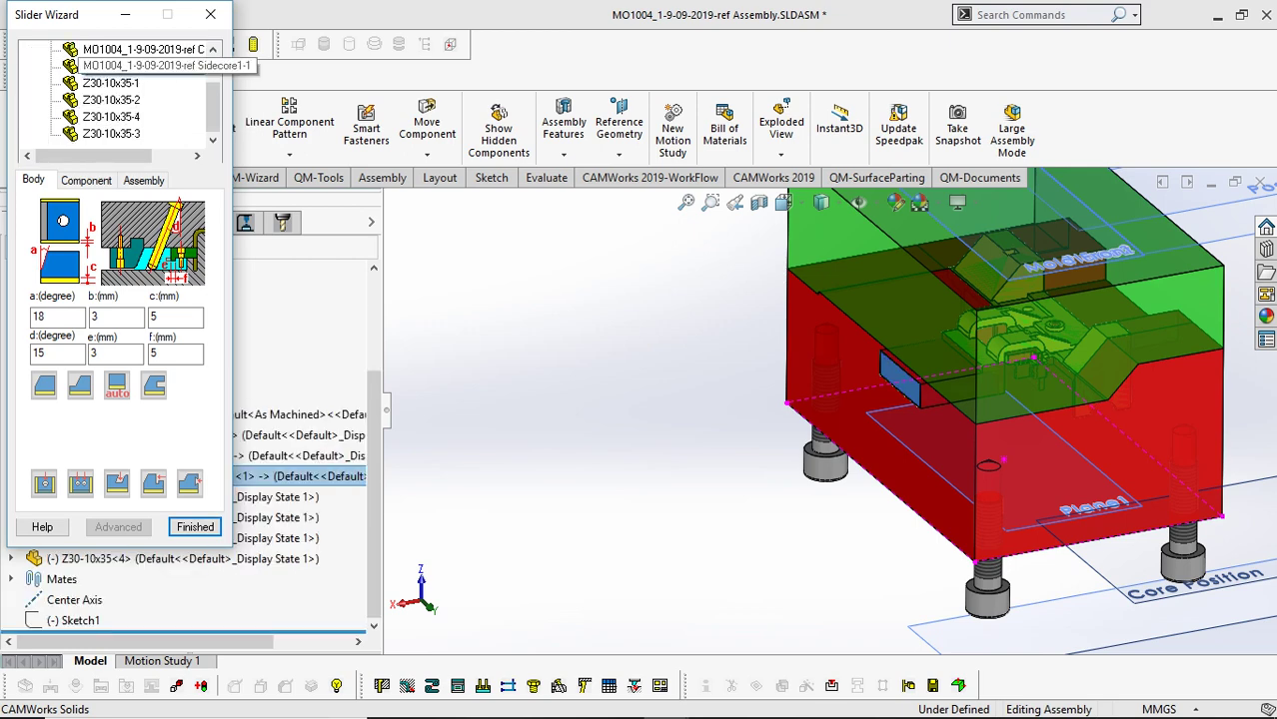
pyautogui.rightClick(140, 66)
pyautogui.click(205, 80)
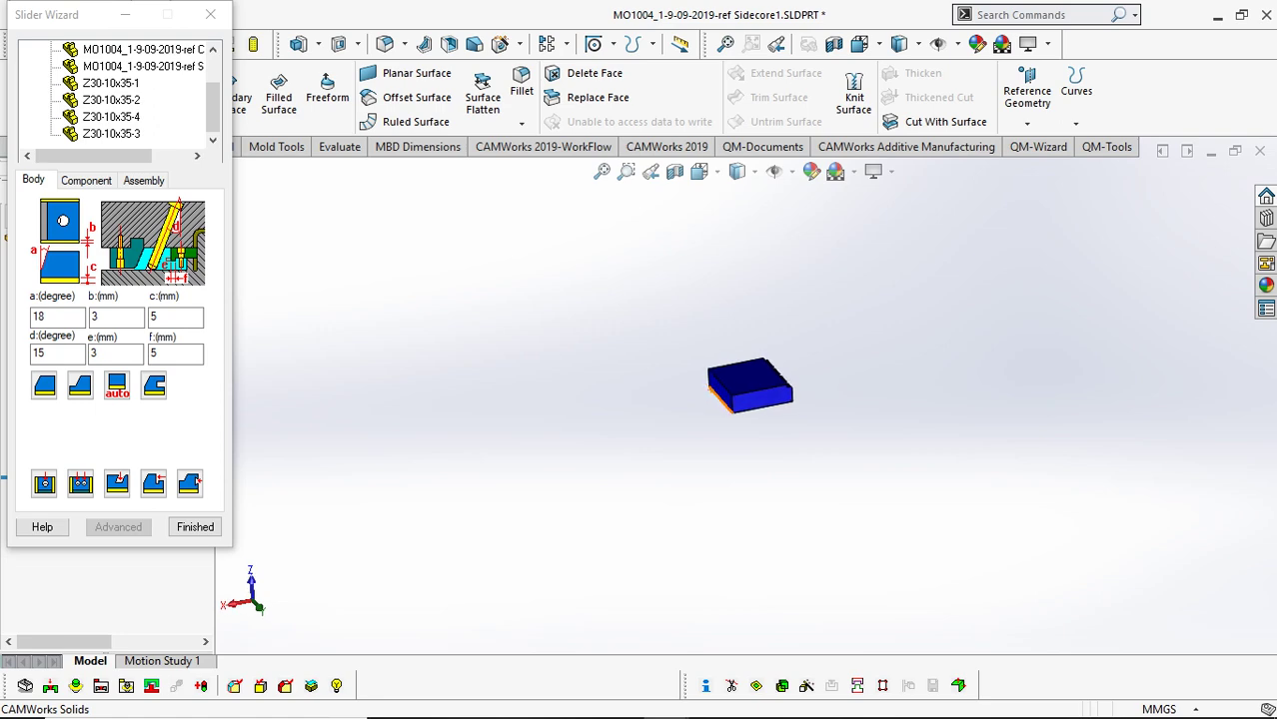
pyautogui.click(143, 66)
# Create a type 1 slider body on the side core, using the Front Plane and the side core's outer end face as references.
pyautogui.moveTo(55, 20); pyautogui.dragTo(849, 173)
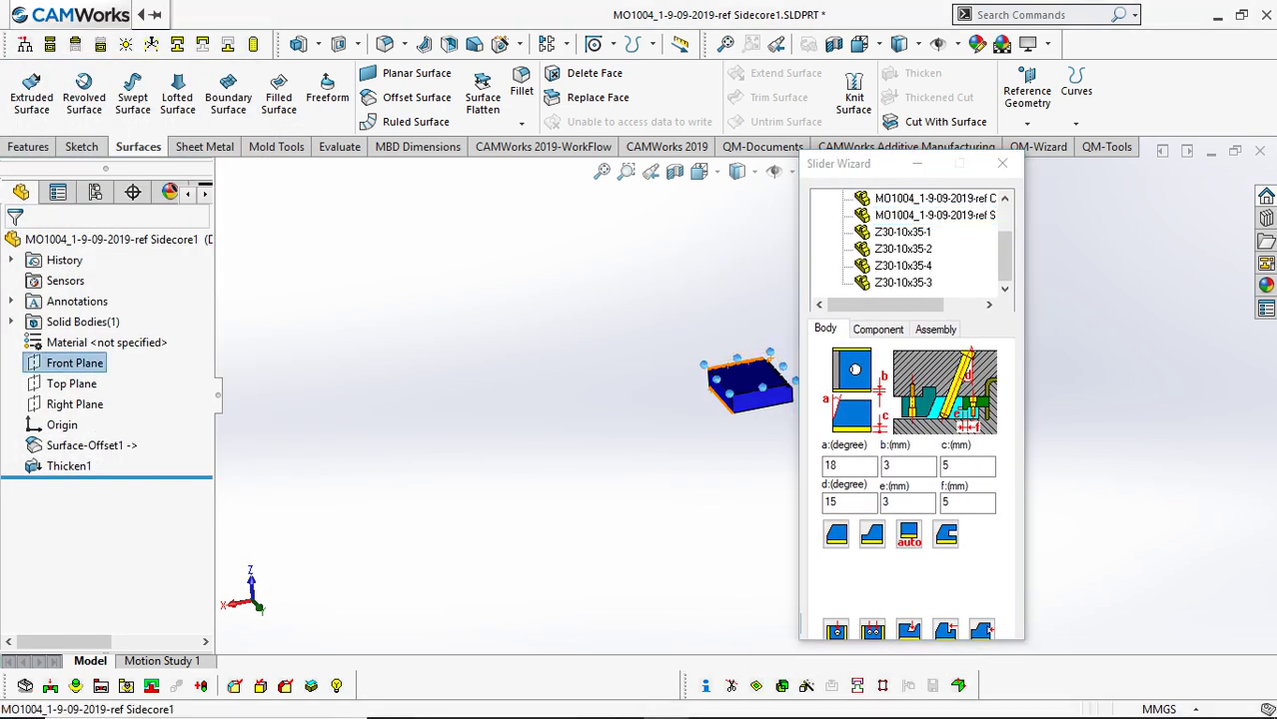
pyautogui.scroll(-4, 691, 408)
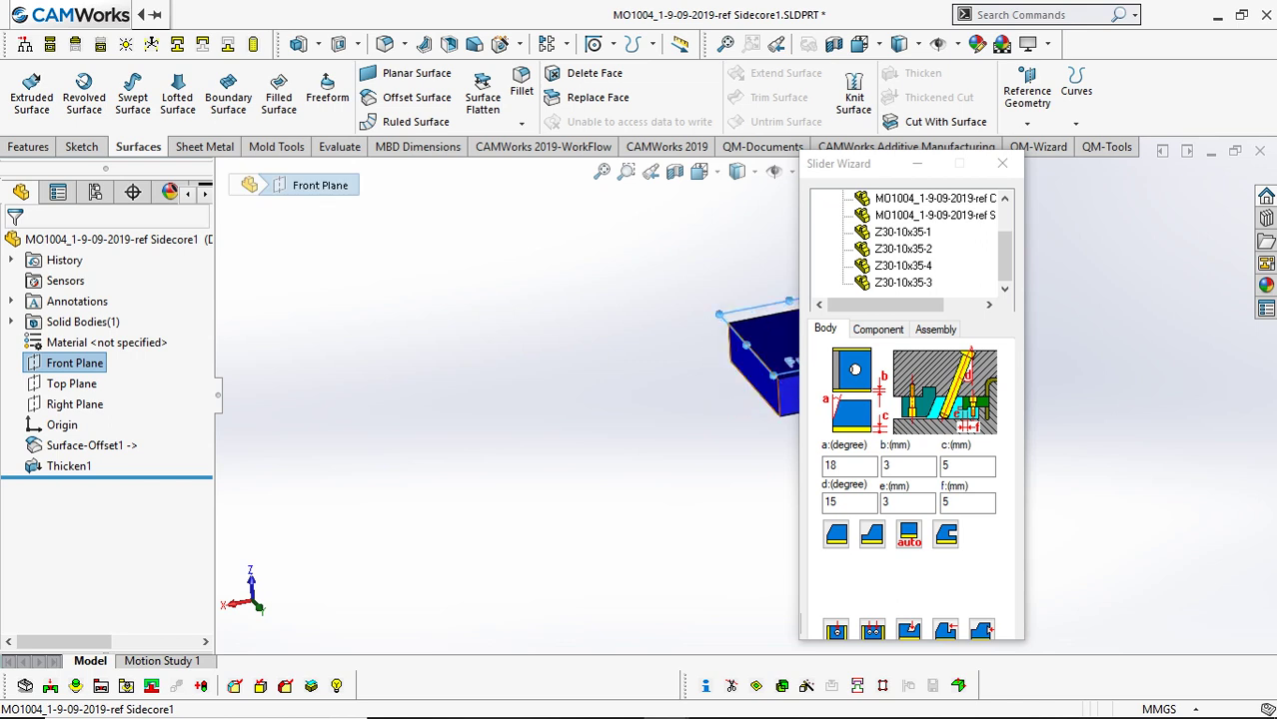
pyautogui.moveTo(744, 376)
pyautogui.mouseDown(button='middle')
pyautogui.moveTo(737, 392)
pyautogui.moveTo(757, 357)
pyautogui.mouseUp(button='middle')
pyautogui.keyDown('ctrl'); pyautogui.click(753, 382); pyautogui.keyUp('ctrl')
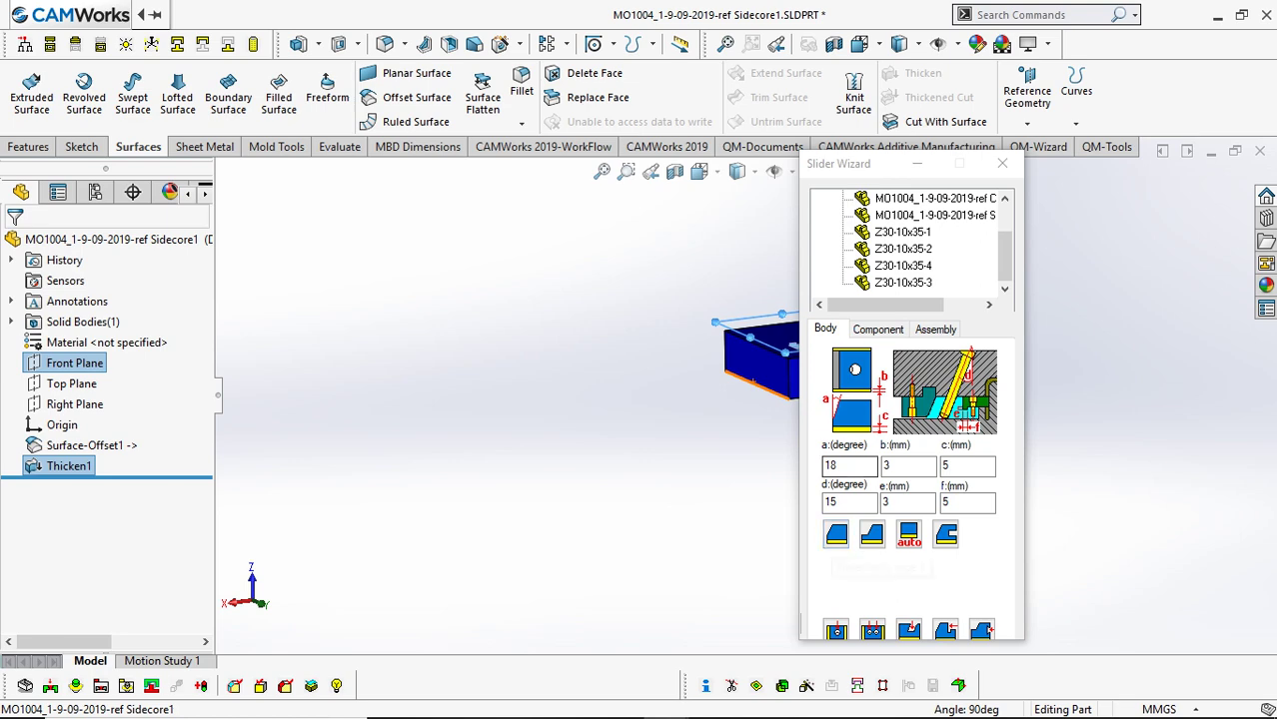
pyautogui.click(878, 329)
pyautogui.click(825, 329)
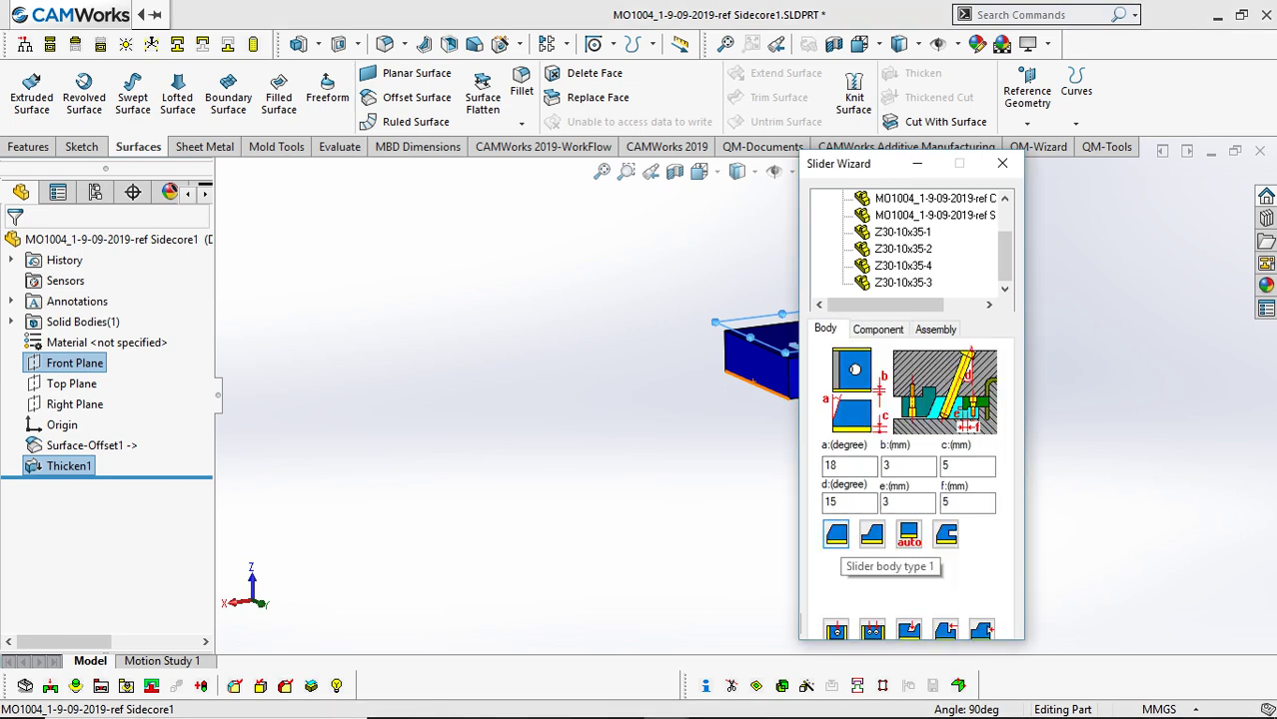
pyautogui.moveTo(882, 165); pyautogui.dragTo(912, 66)
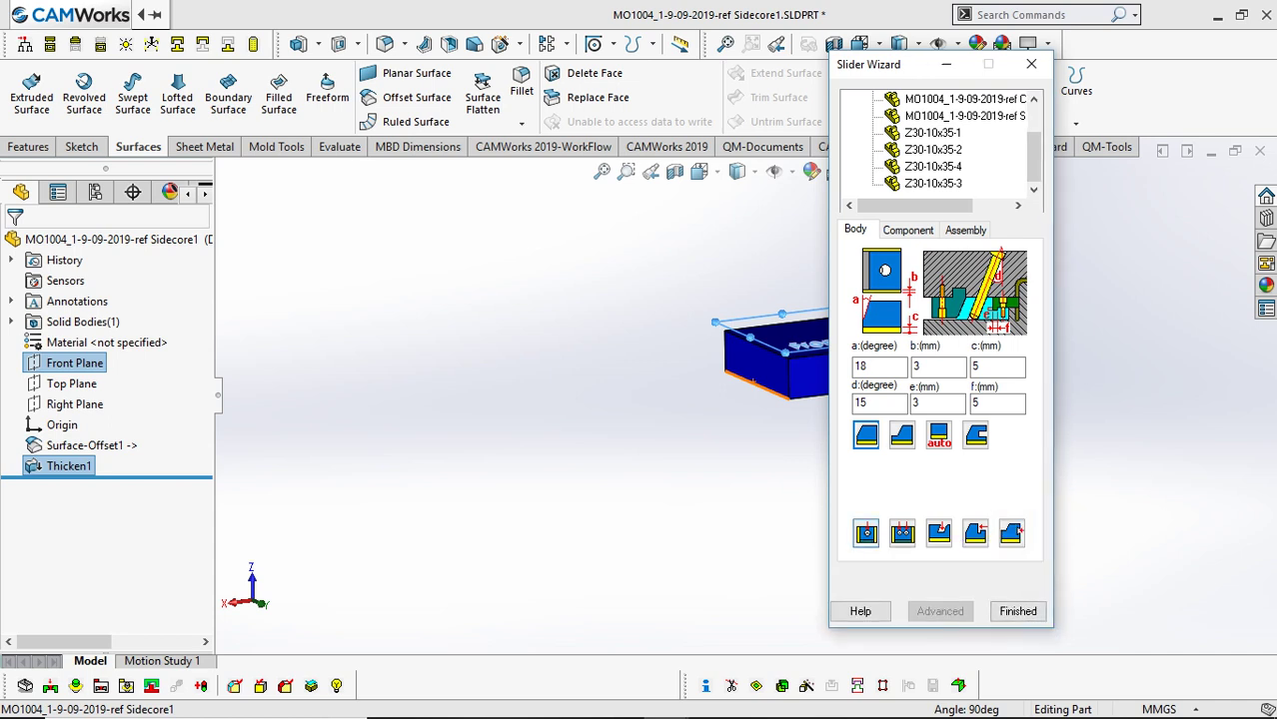
pyautogui.click(865, 532)
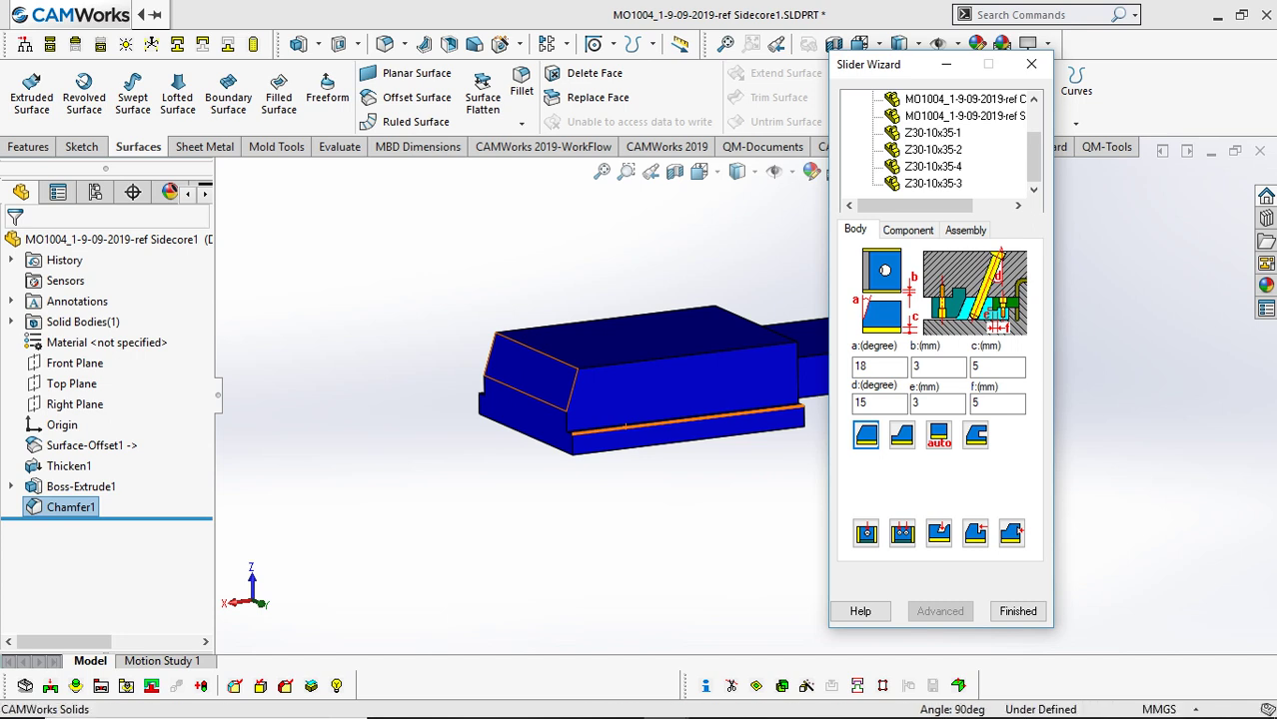
# Set the slider body's extrusion length to 40 mm.
pyautogui.scroll(2, 729, 390)
pyautogui.scroll(-5, 714, 394)
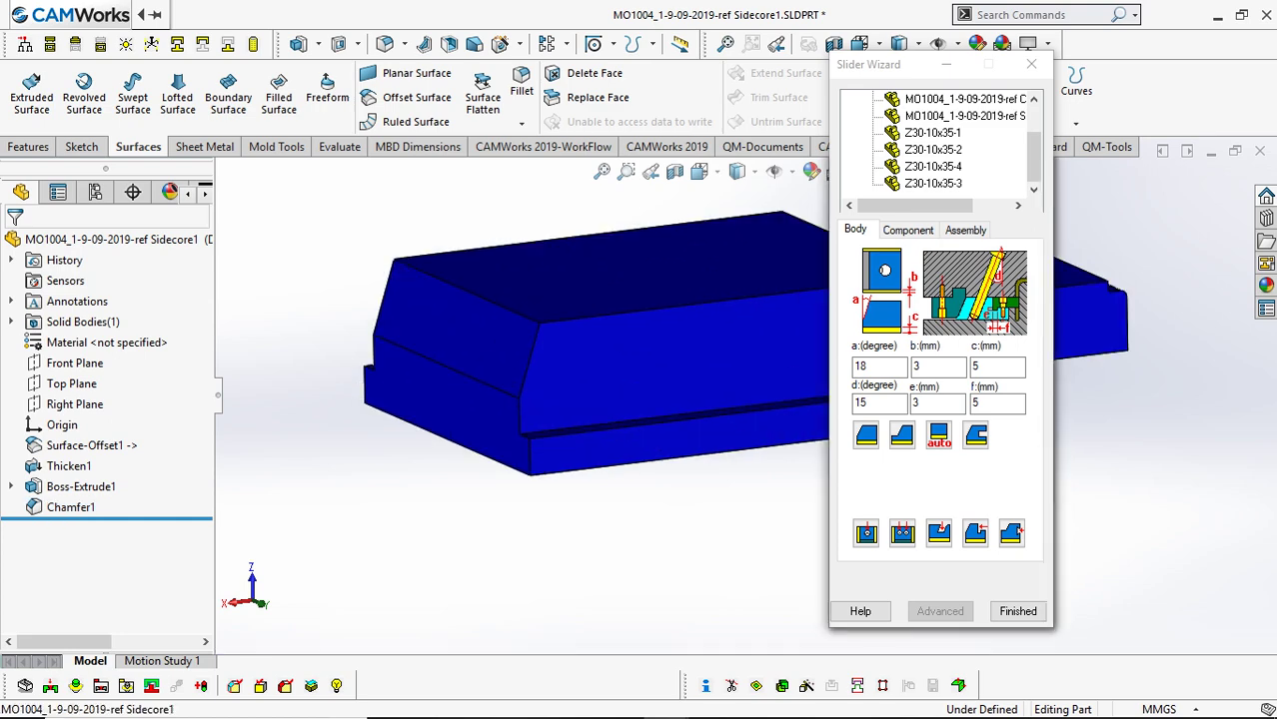
pyautogui.scroll(3, 710, 389)
pyautogui.click(696, 375)
pyautogui.moveTo(697, 375); pyautogui.dragTo(715, 390, button='middle')
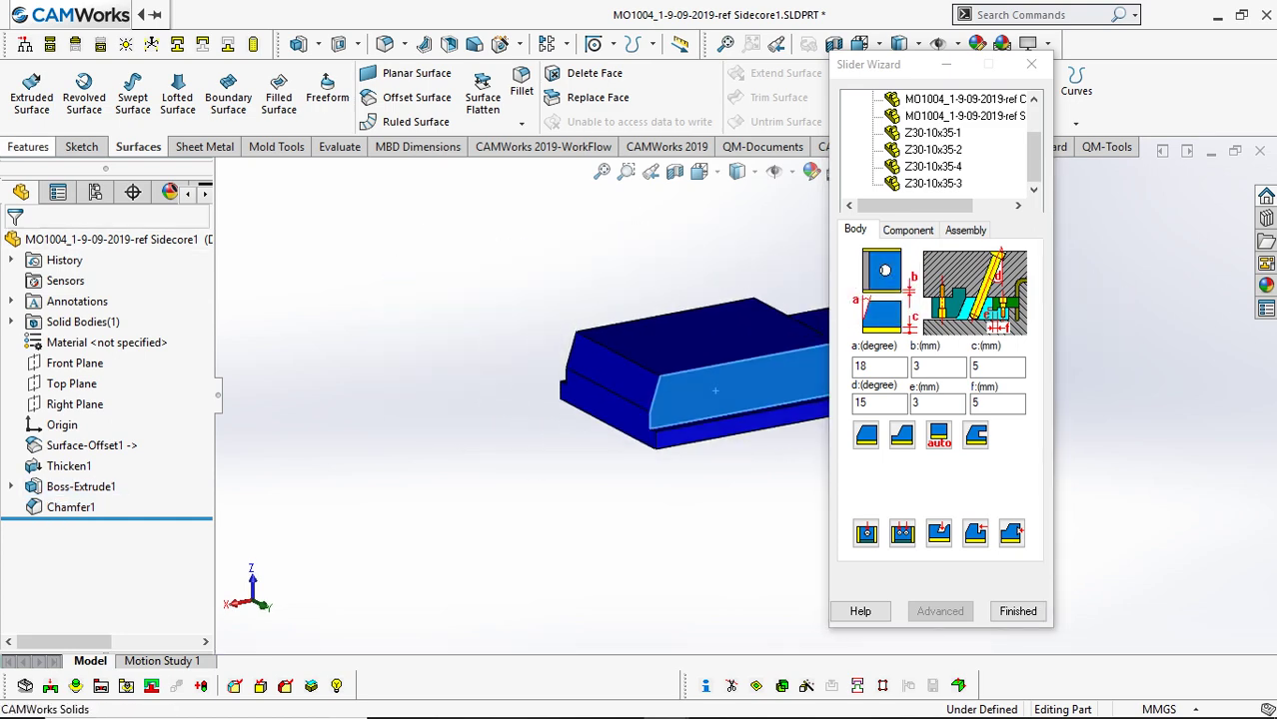
pyautogui.click(28, 146)
pyautogui.moveTo(913, 64); pyautogui.dragTo(990, 65)
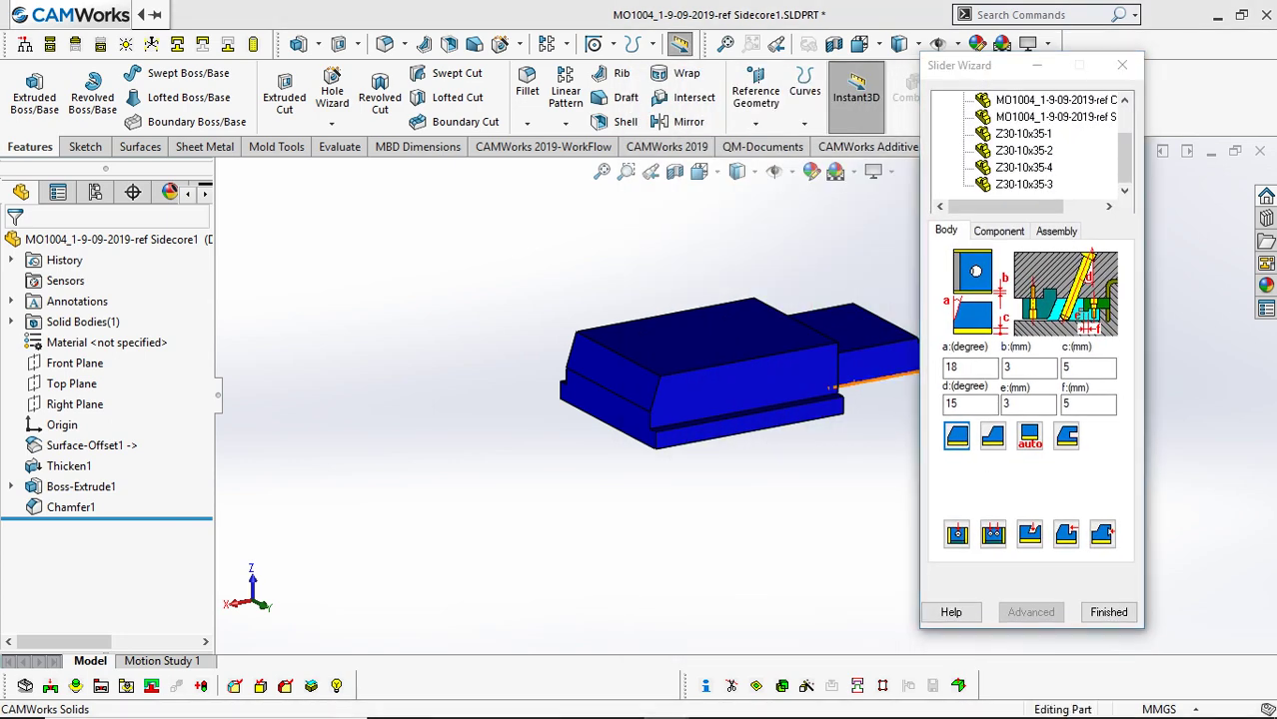
pyautogui.scroll(-3, 767, 443)
pyautogui.click(703, 354)
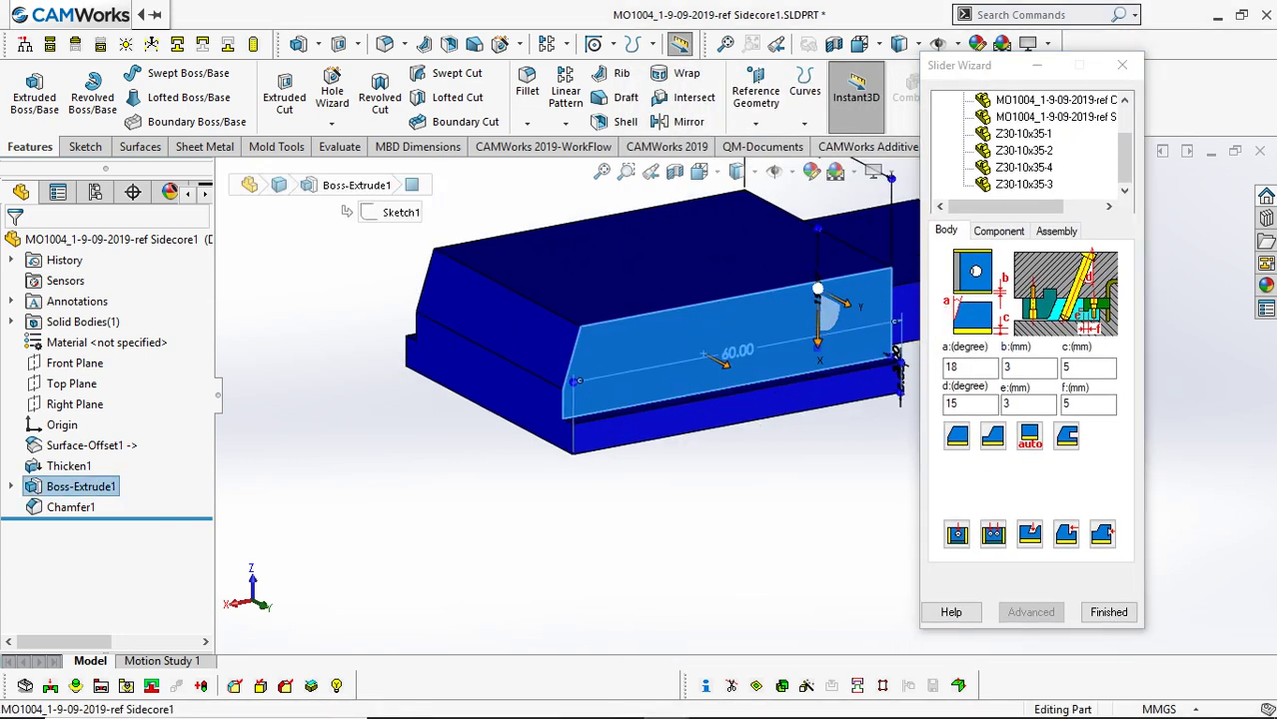
pyautogui.click(736, 351)
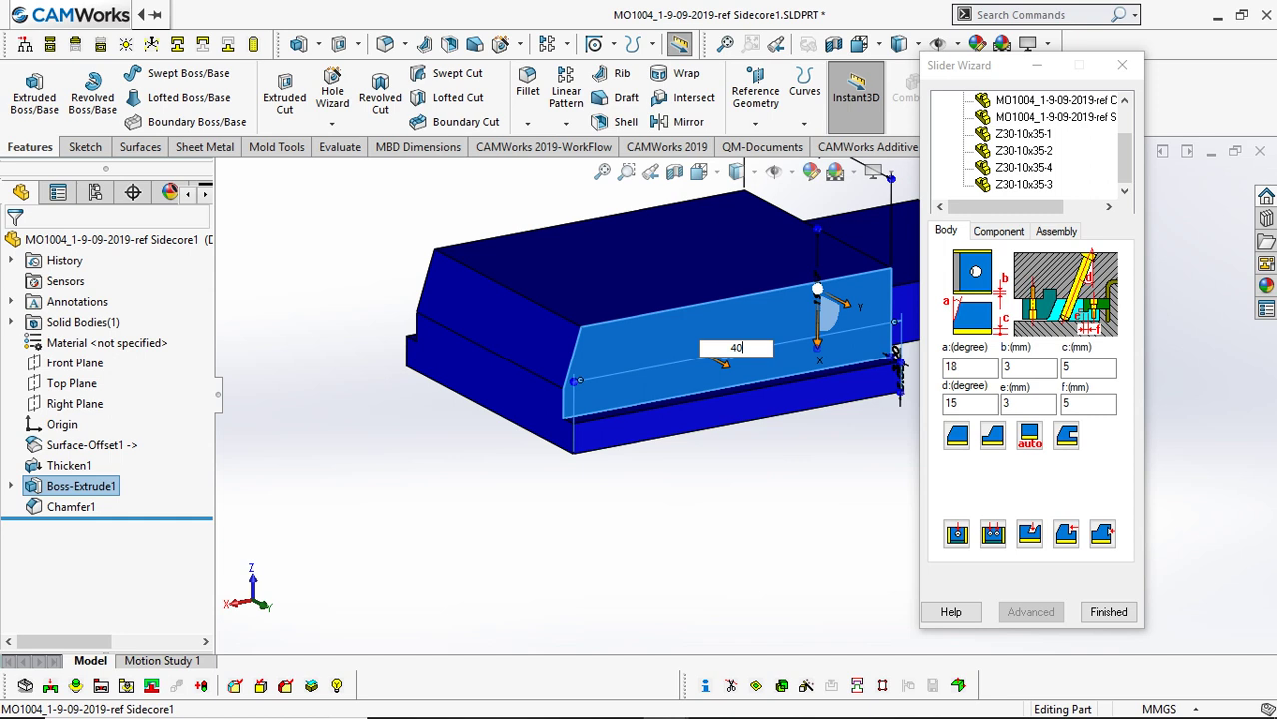
pyautogui.press('Return')
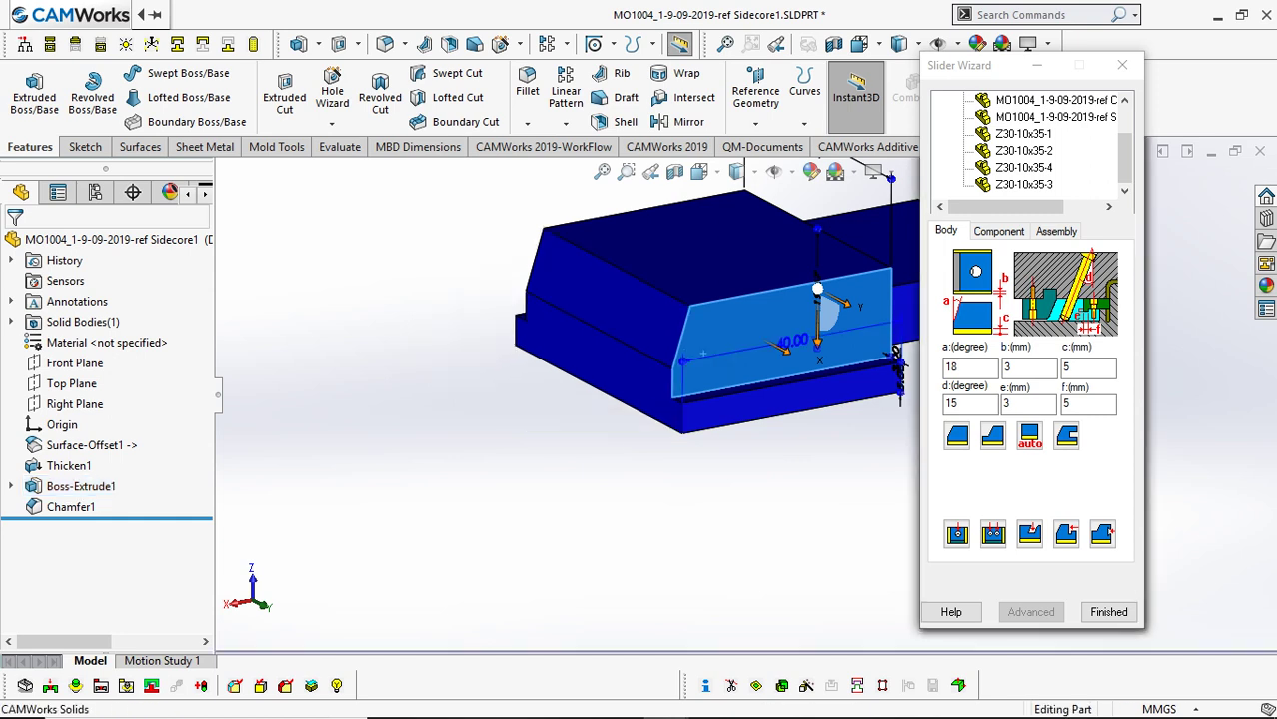
pyautogui.press('Escape')
pyautogui.scroll(2, 704, 354)
pyautogui.scroll(-1, 703, 354)
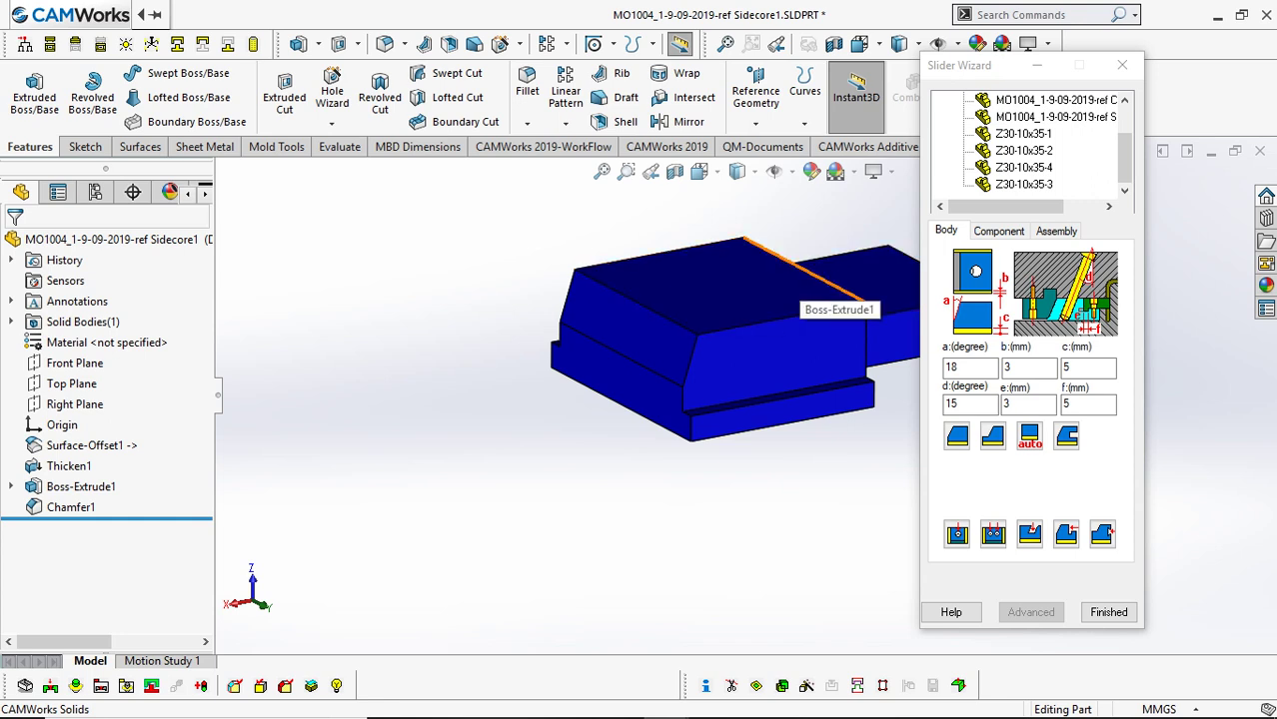
# Cut a single angular pin hole into the slider body, using its upper face and the upper edge beside the side core.
pyautogui.click(784, 284)
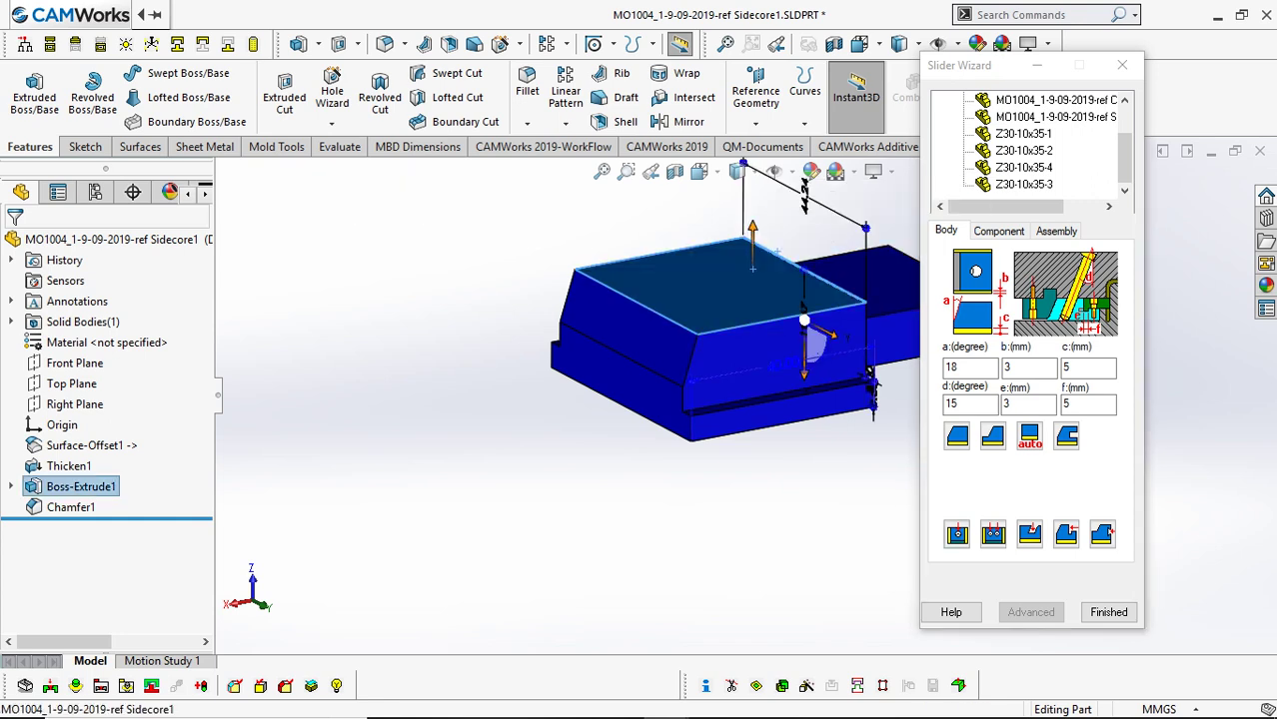
pyautogui.click(956, 534)
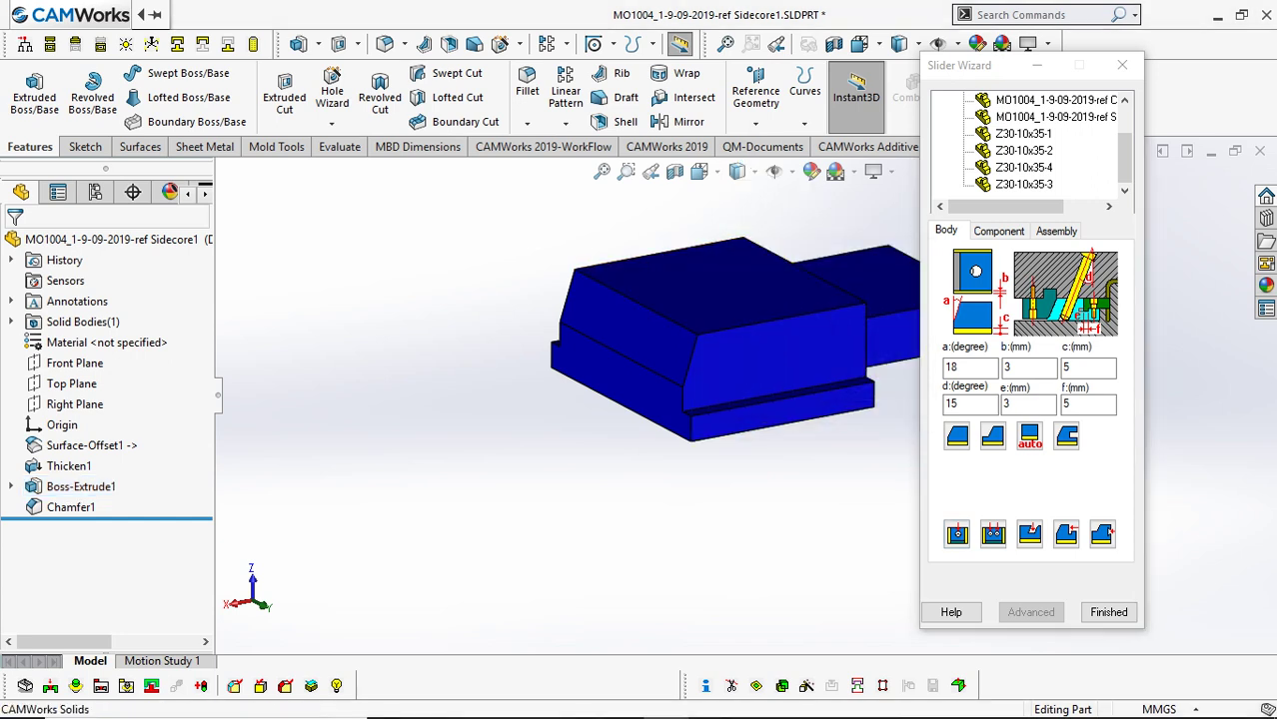
pyautogui.click(711, 279)
pyautogui.keyDown('ctrl'); pyautogui.click(805, 270); pyautogui.keyUp('ctrl')
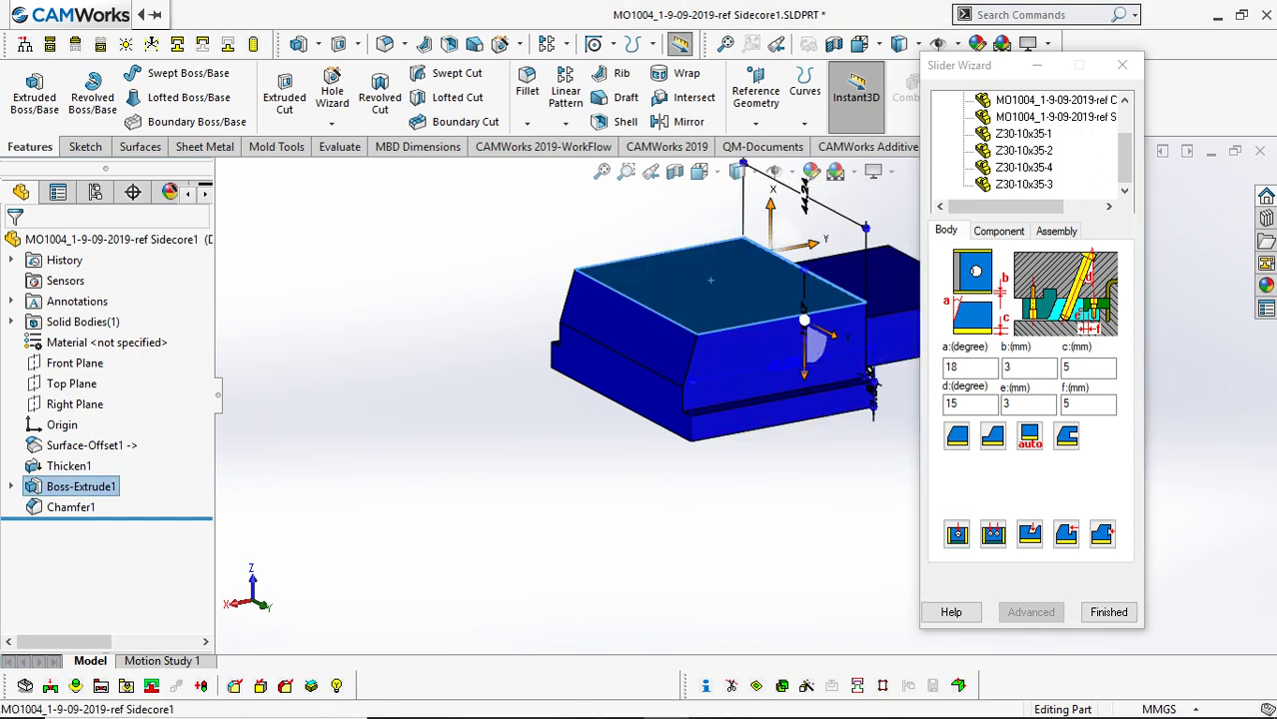
pyautogui.click(956, 534)
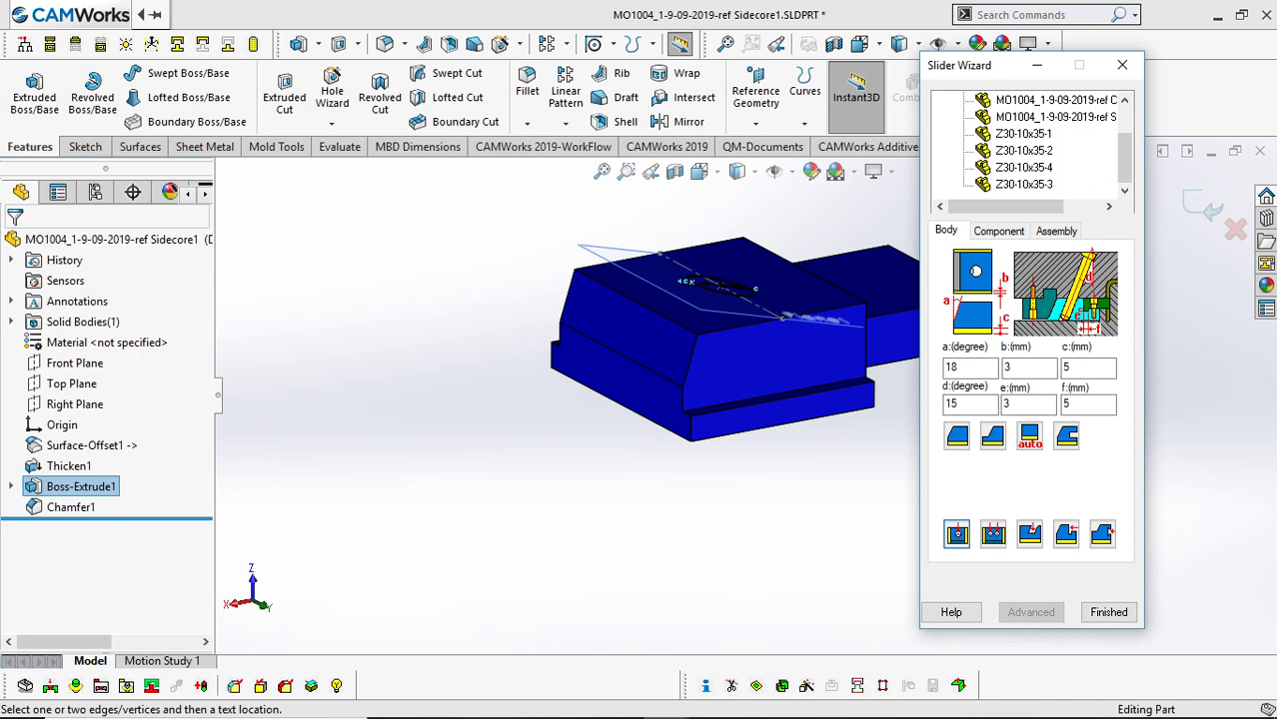
pyautogui.scroll(4, 741, 400)
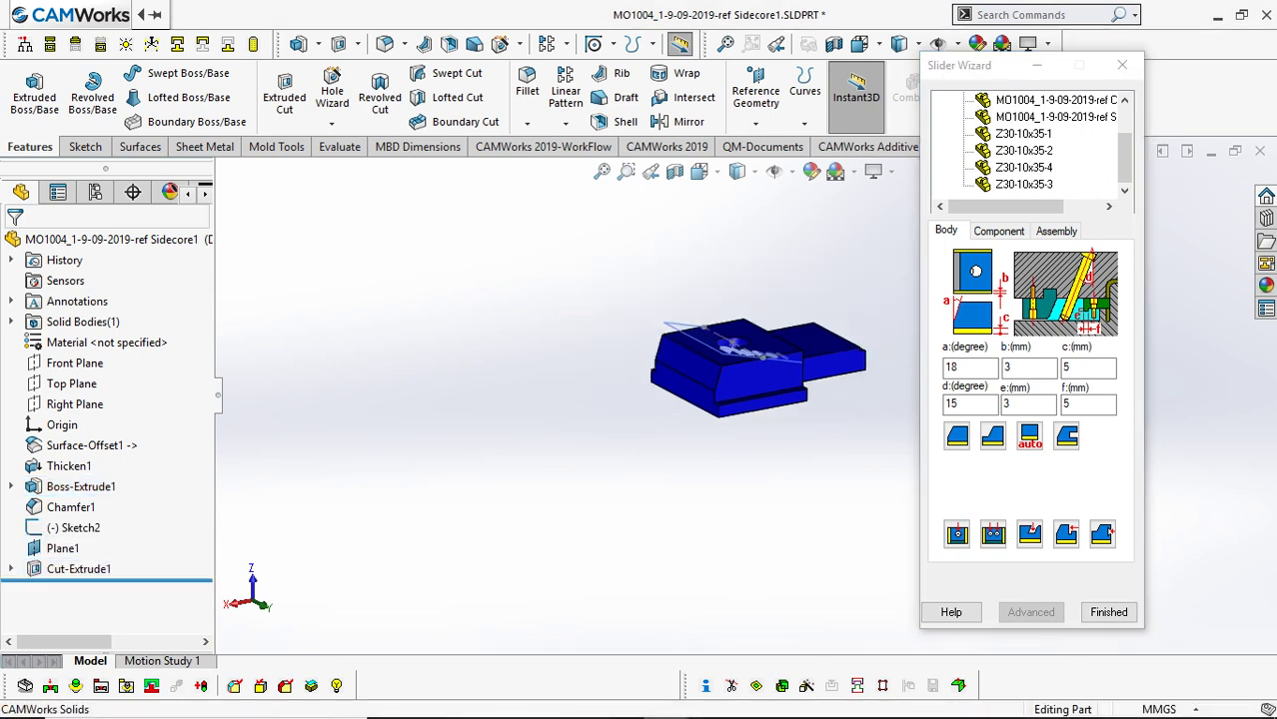
# Return to the core/cavity assembly and hide the core block to expose the slider.
pyautogui.moveTo(740, 400); pyautogui.dragTo(729, 430, button='middle')
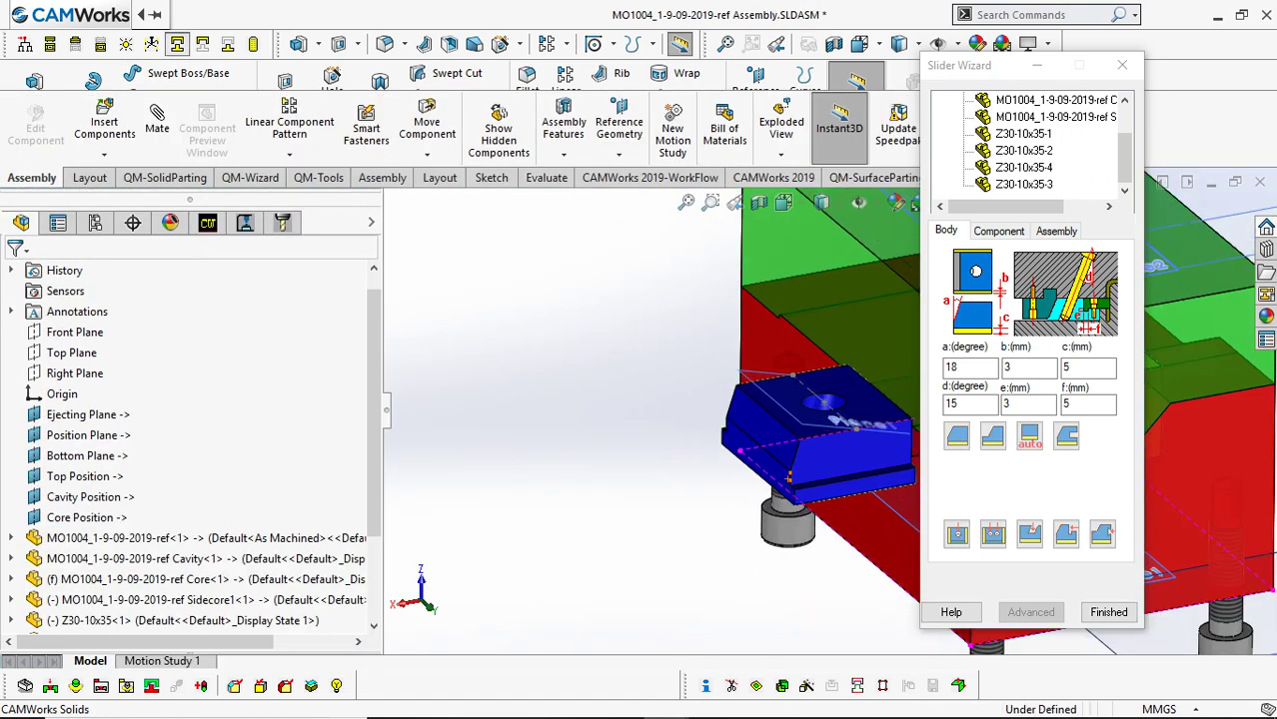
pyautogui.scroll(3, 810, 375)
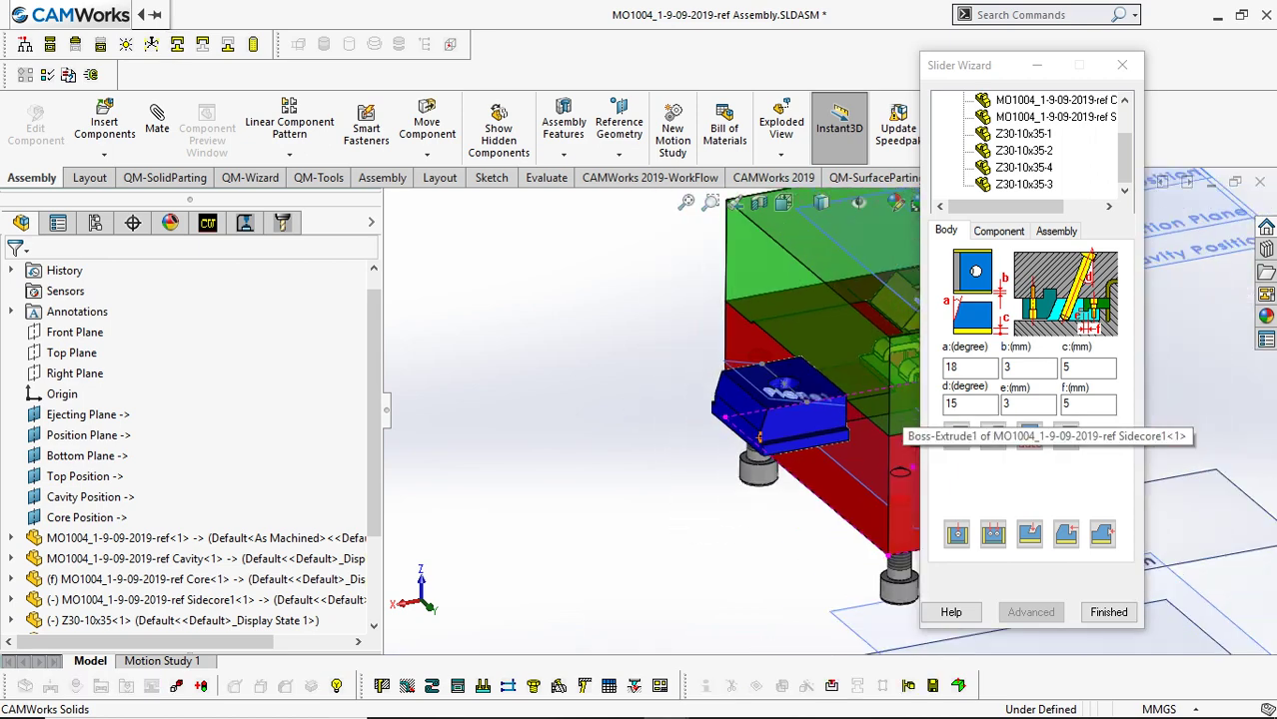
pyautogui.click(829, 468)
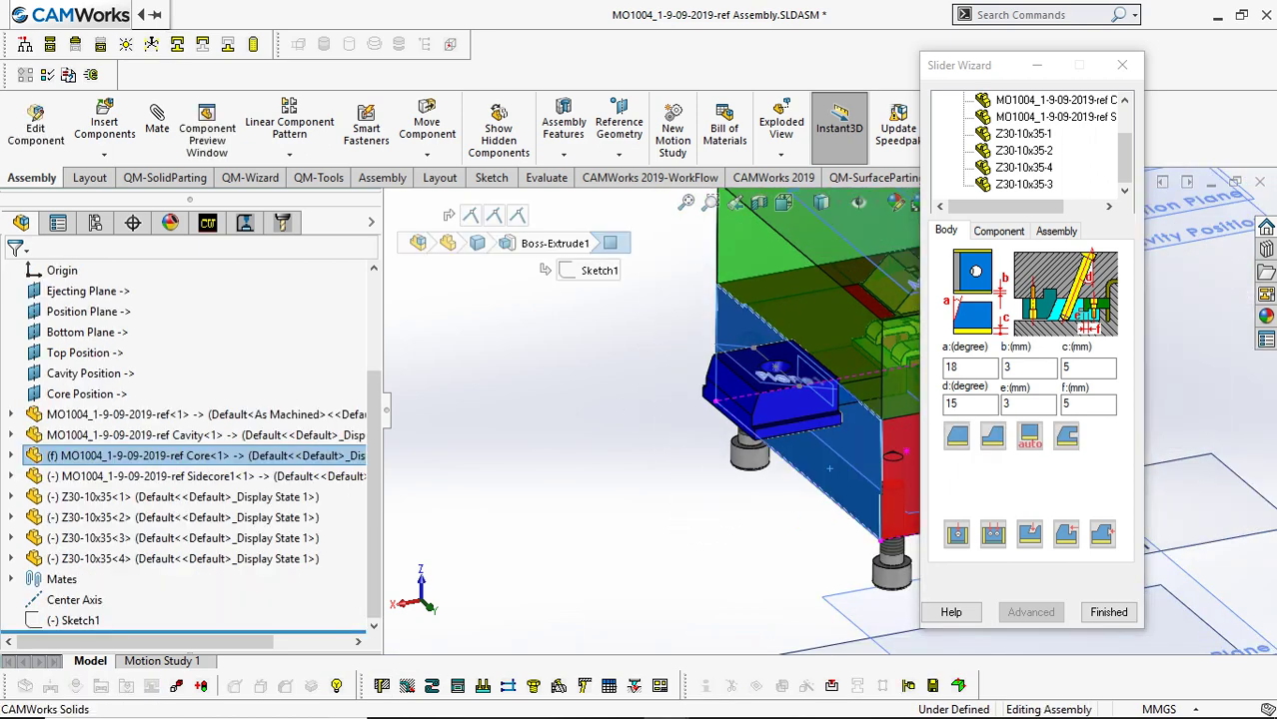
pyautogui.click(336, 685)
pyautogui.moveTo(700, 470); pyautogui.dragTo(774, 385, button='middle')
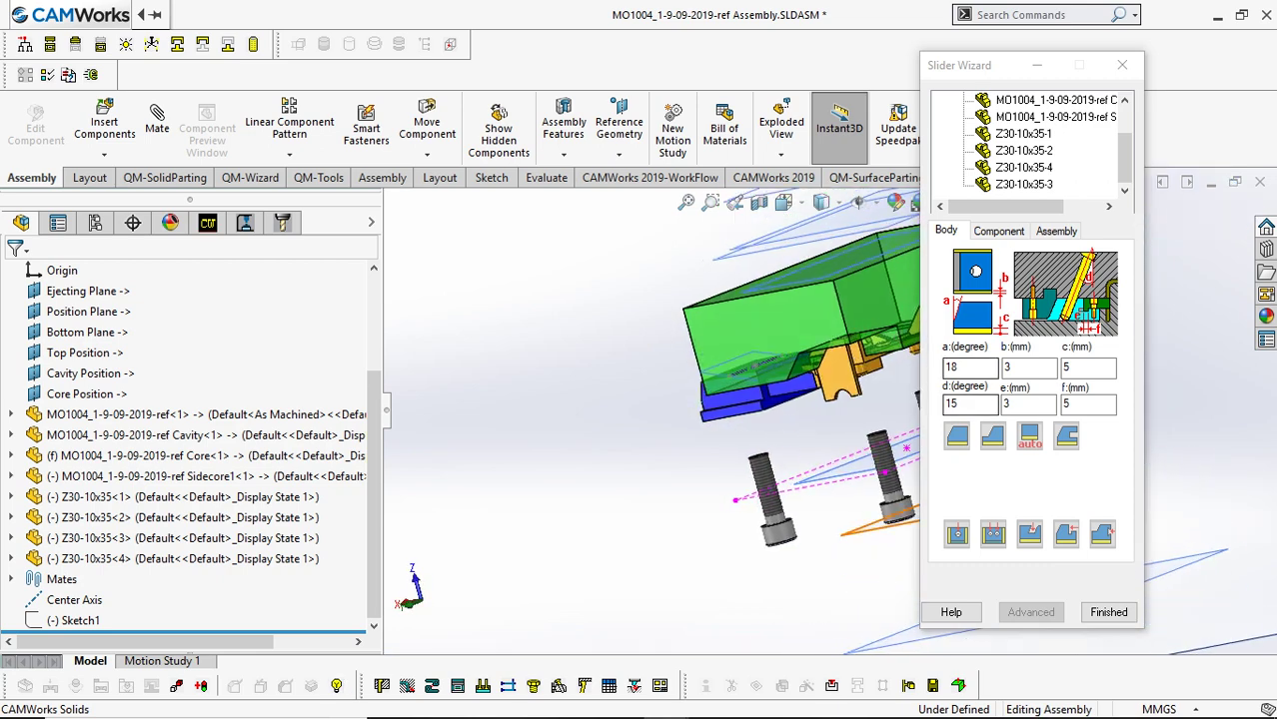
# Create type 1 guide rails for the slider, using the slider body's side face as the reference.
pyautogui.click(998, 230)
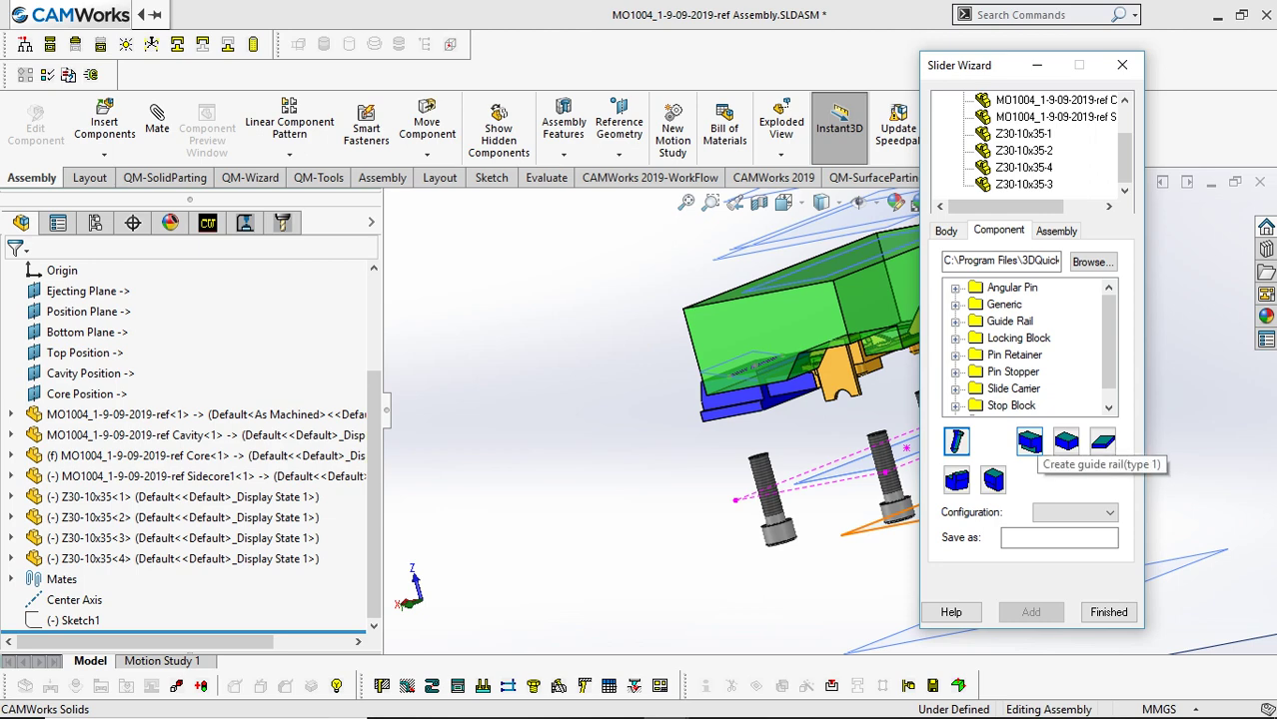
pyautogui.click(1030, 442)
pyautogui.scroll(-4, 791, 434)
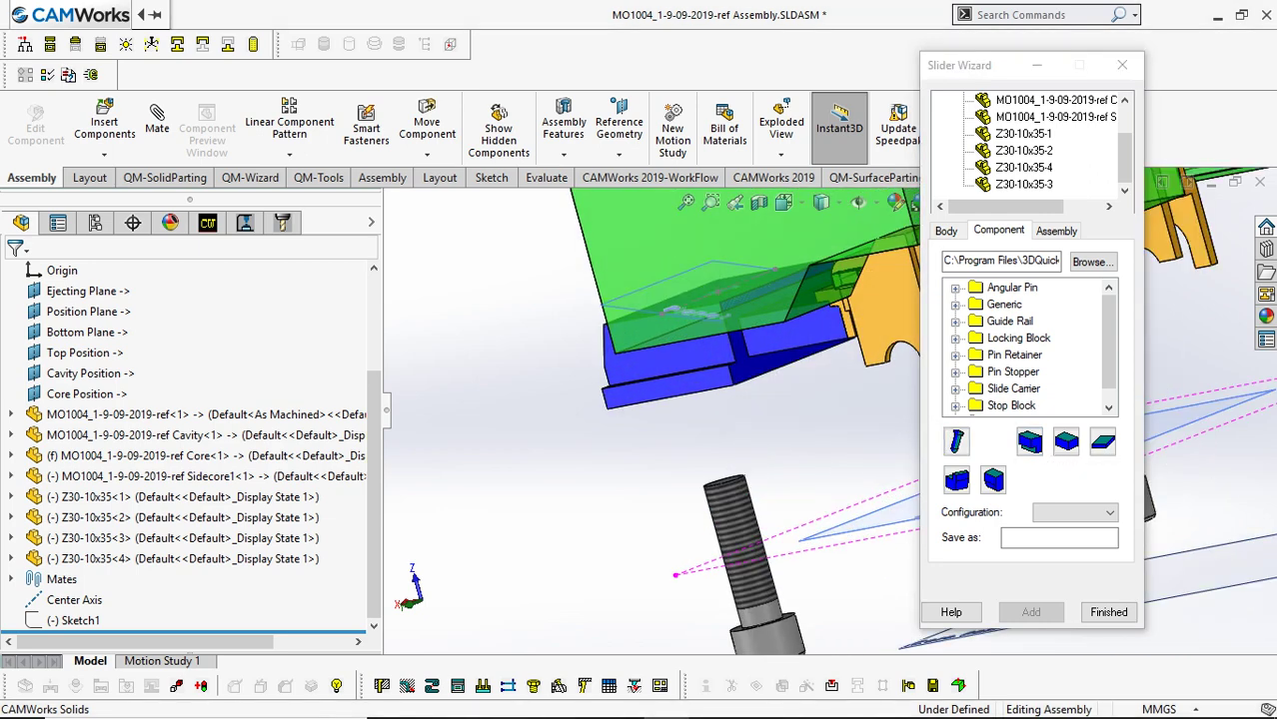
pyautogui.click(745, 368)
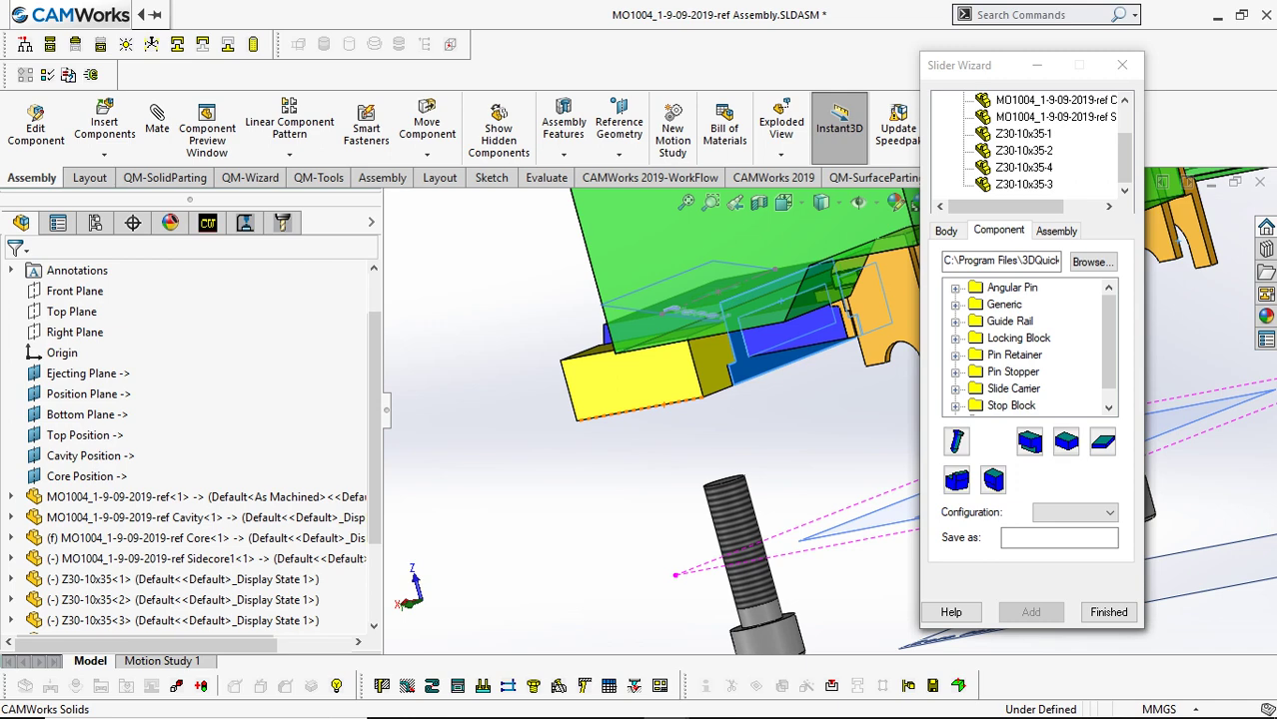
pyautogui.scroll(4, 821, 404)
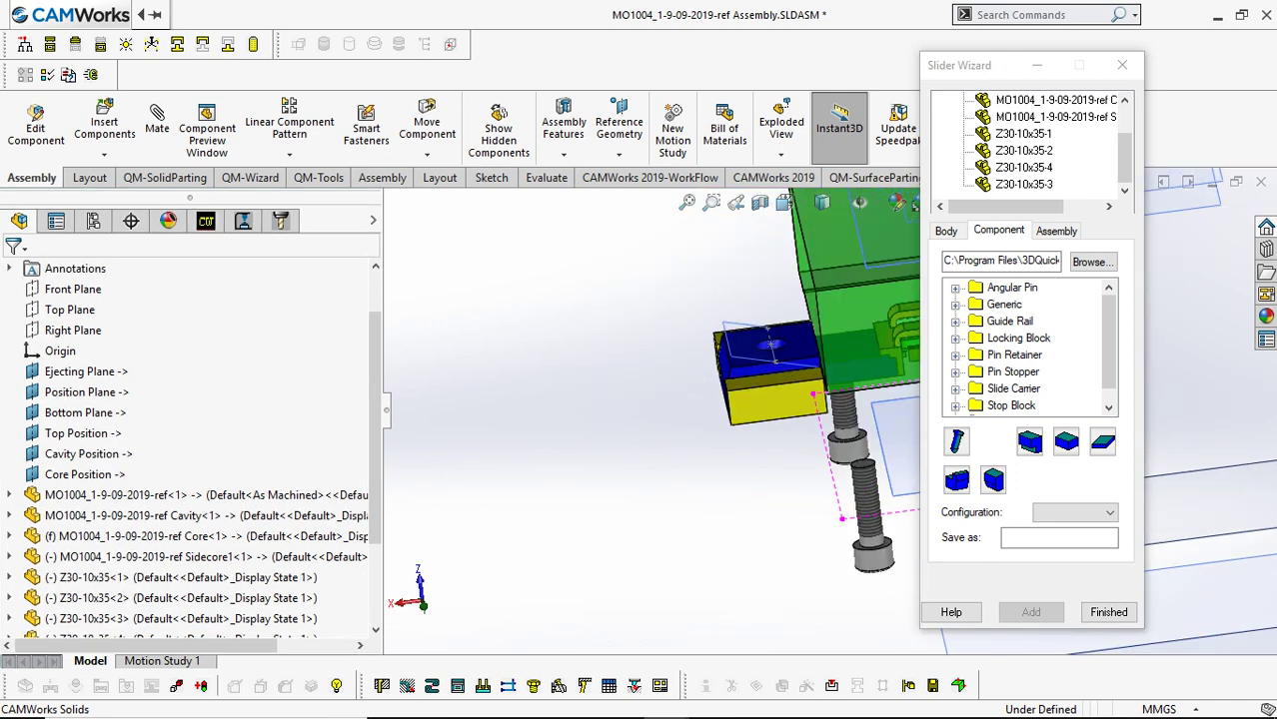
pyautogui.scroll(3, 821, 404)
pyautogui.moveTo(821, 405); pyautogui.dragTo(825, 446, button='middle')
pyautogui.scroll(4, 879, 377)
pyautogui.scroll(-4, 879, 376)
pyautogui.scroll(-3, 879, 377)
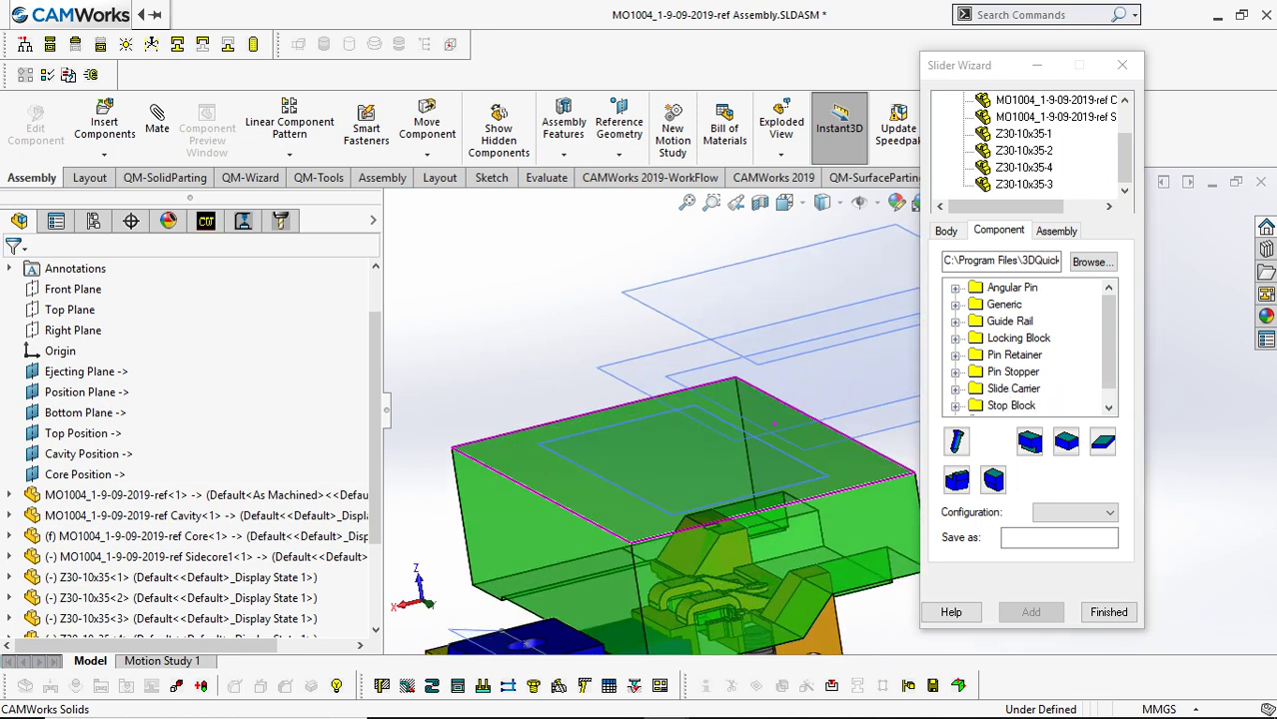
pyautogui.scroll(3, 825, 447)
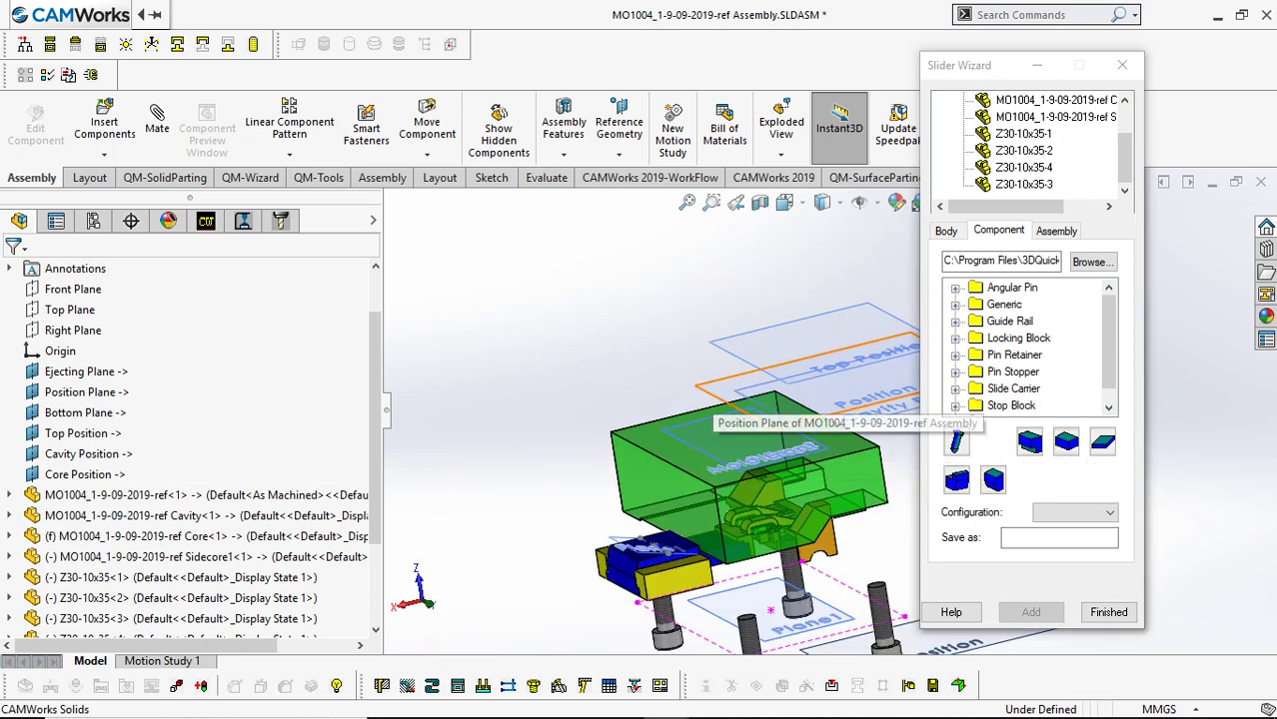
pyautogui.click(714, 414)
pyautogui.scroll(2, 904, 407)
pyautogui.scroll(-5, 710, 489)
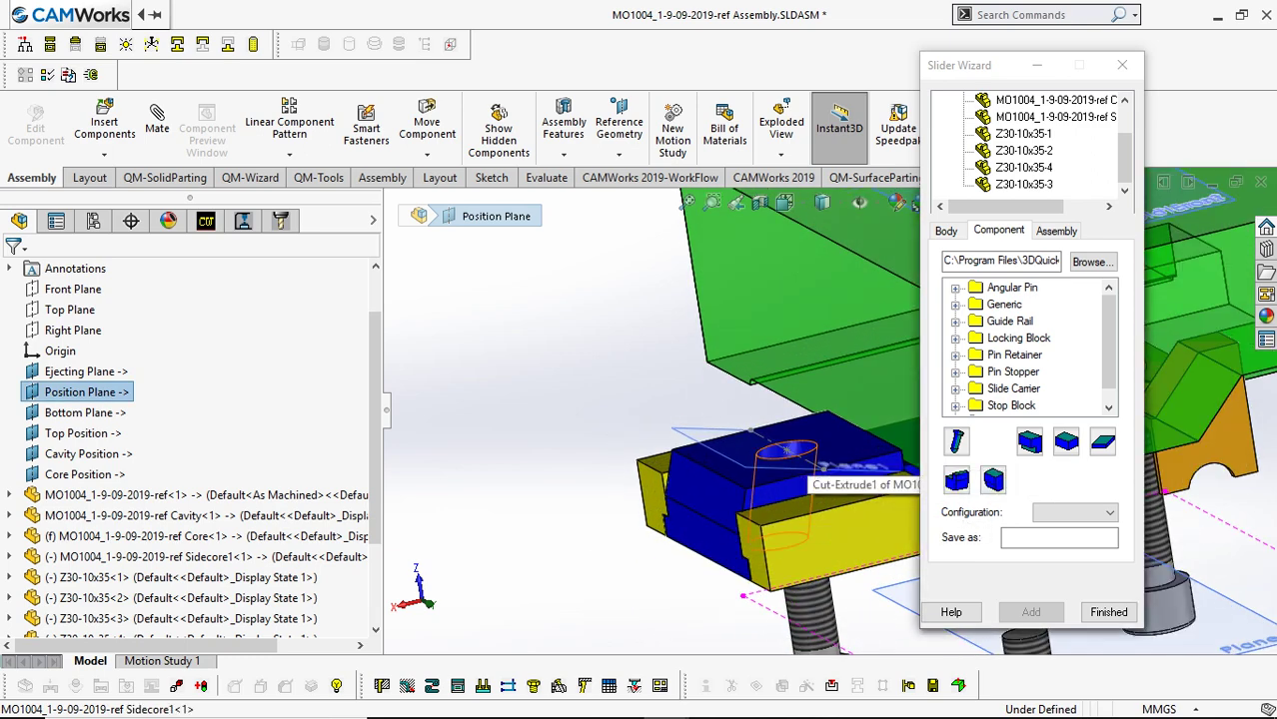
pyautogui.click(786, 451)
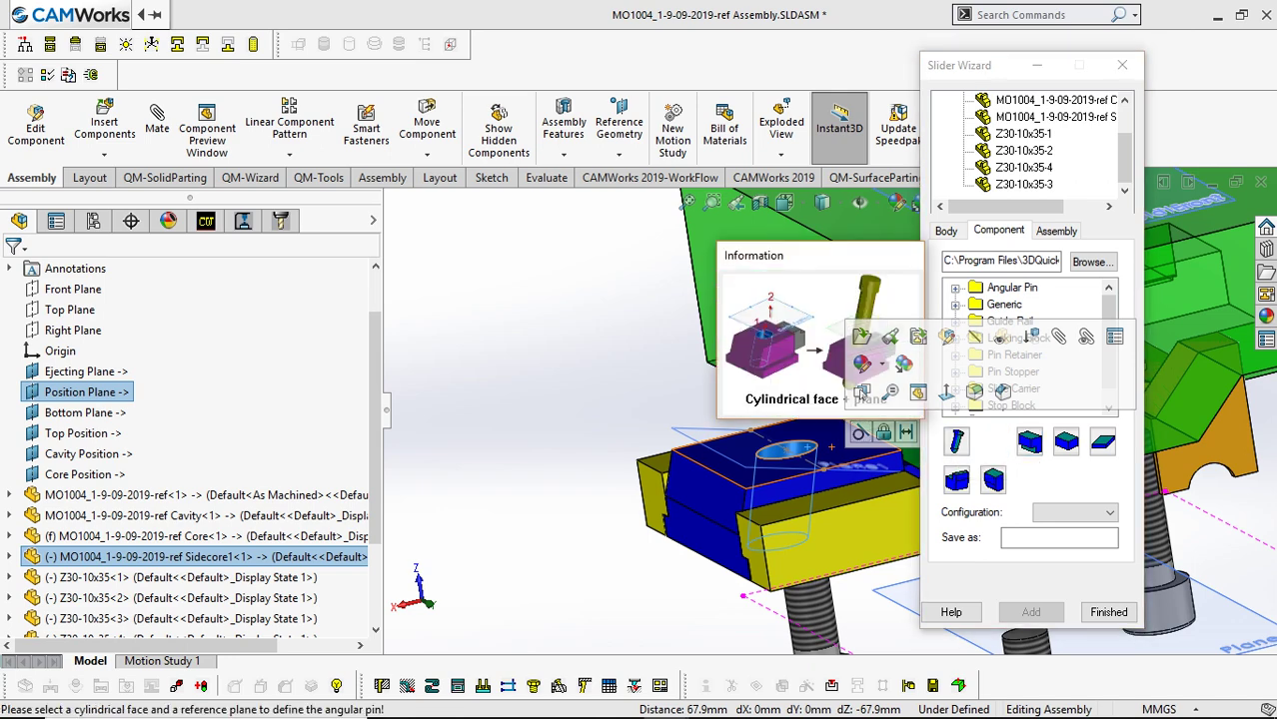
pyautogui.press('Escape')
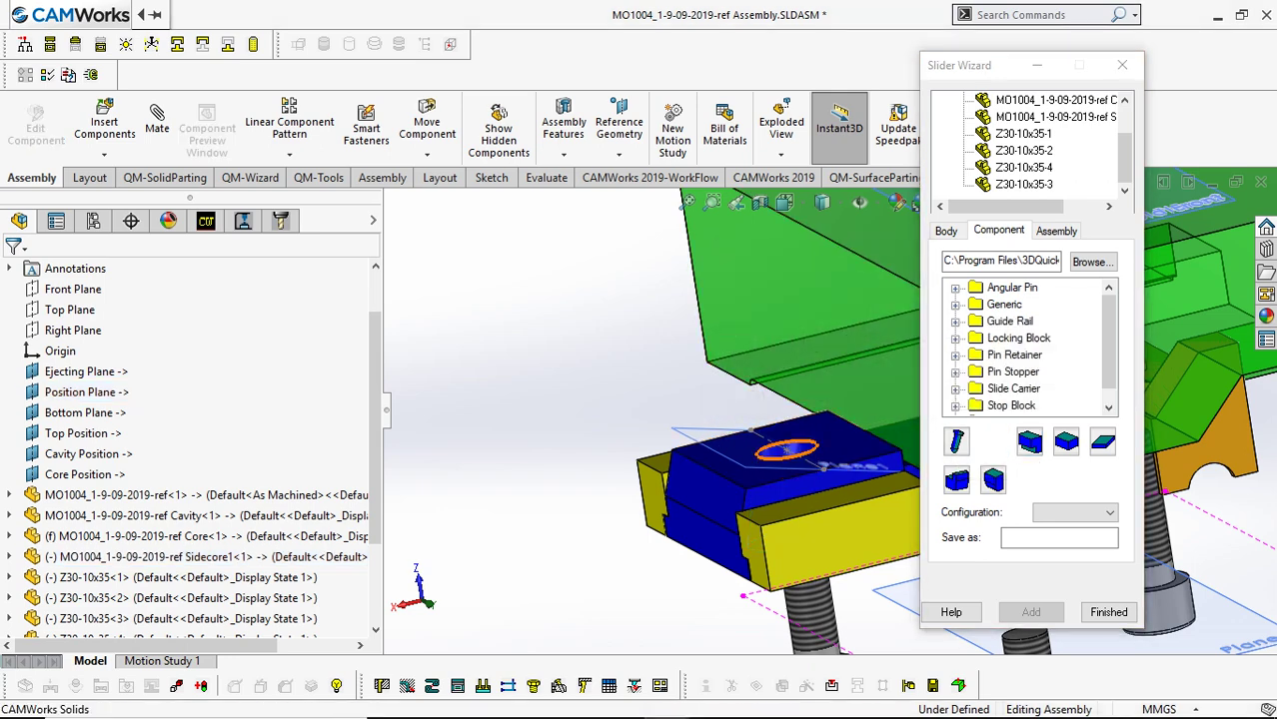
pyautogui.click(786, 452)
pyautogui.scroll(6, 833, 411)
pyautogui.scroll(-5, 841, 320)
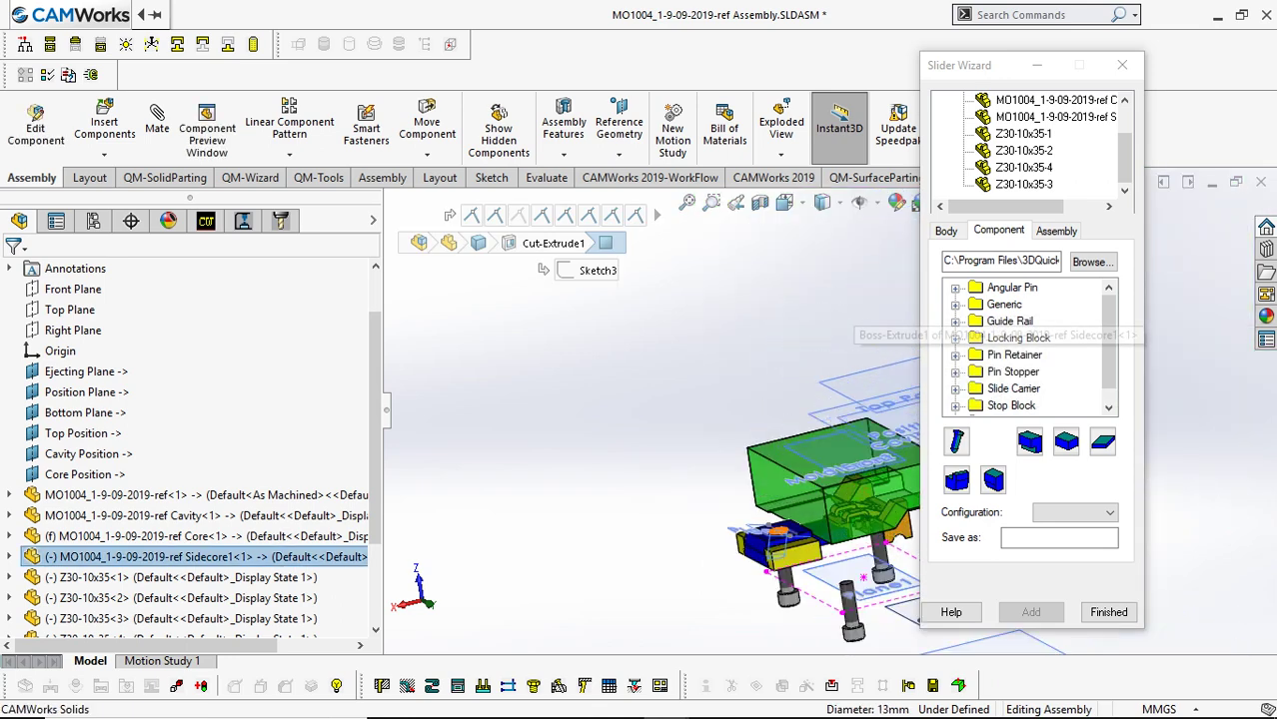
pyautogui.keyDown('ctrl'); pyautogui.click(786, 311); pyautogui.keyUp('ctrl')
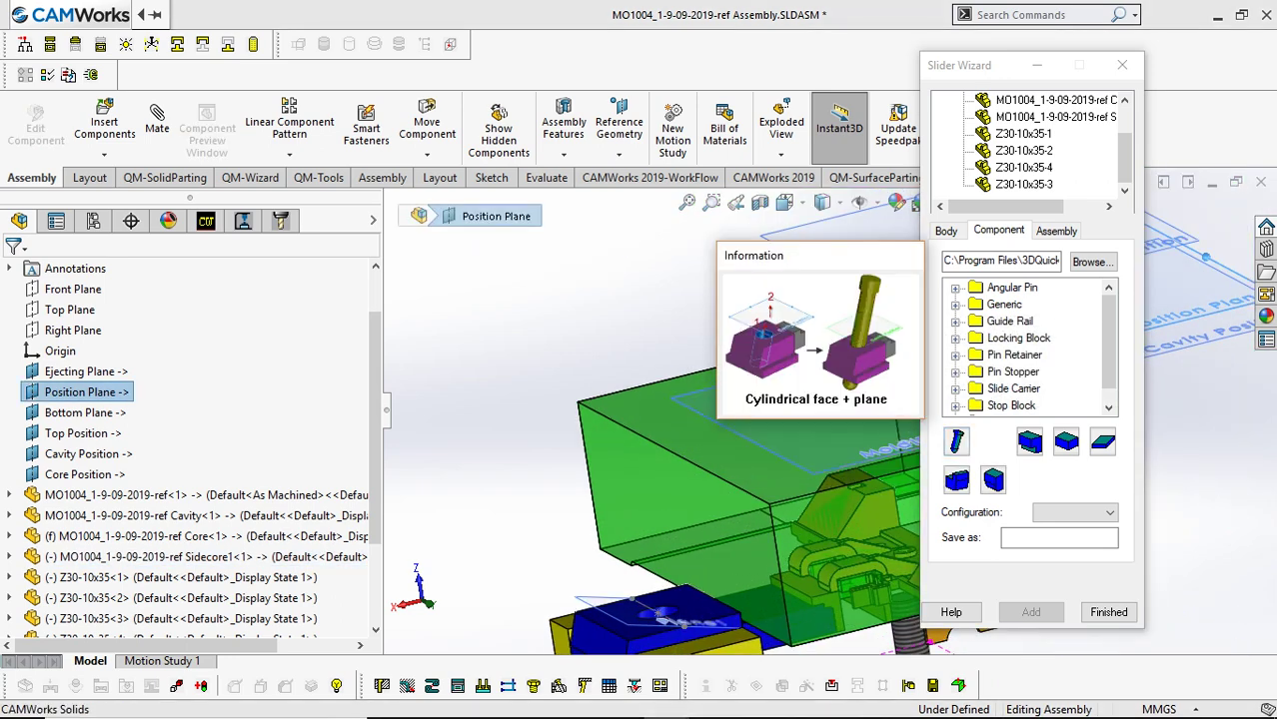
pyautogui.press('Escape')
# Create the slider's angular pin, using the pin hole's cylindrical face and the reference plane above the cavity block.
pyautogui.scroll(4, 844, 330)
pyautogui.scroll(-7, 784, 444)
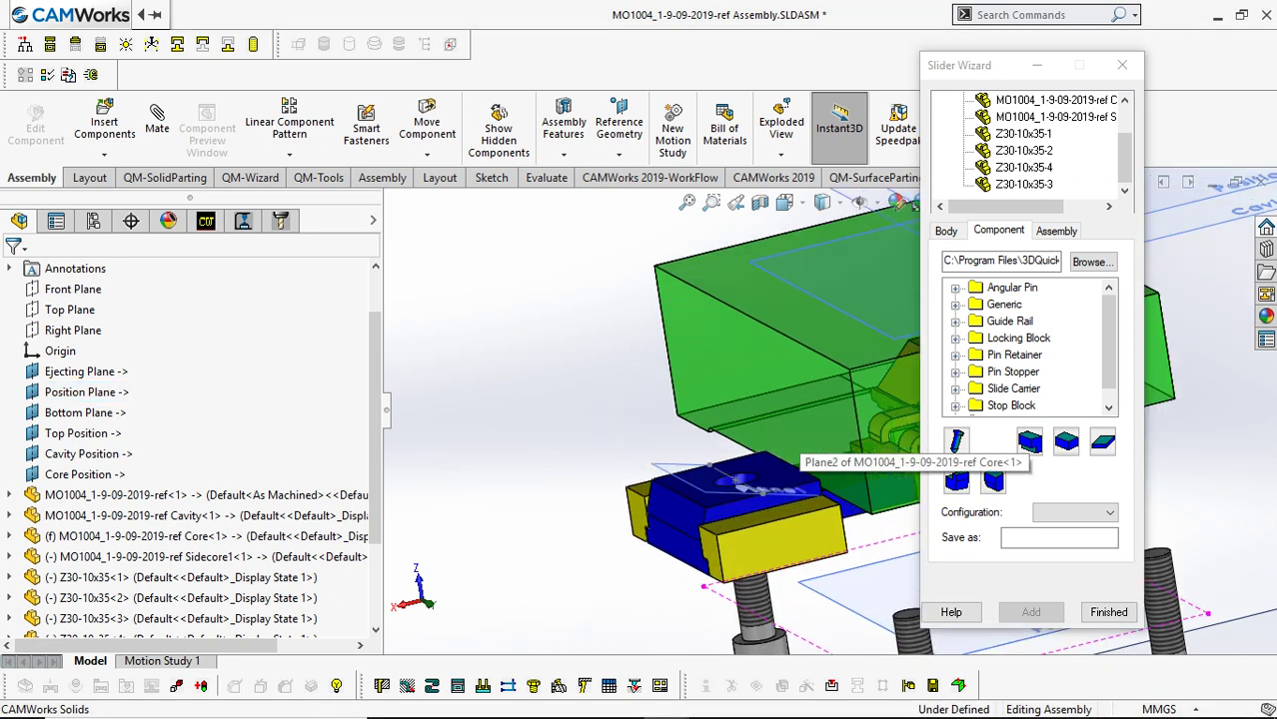
pyautogui.click(739, 432)
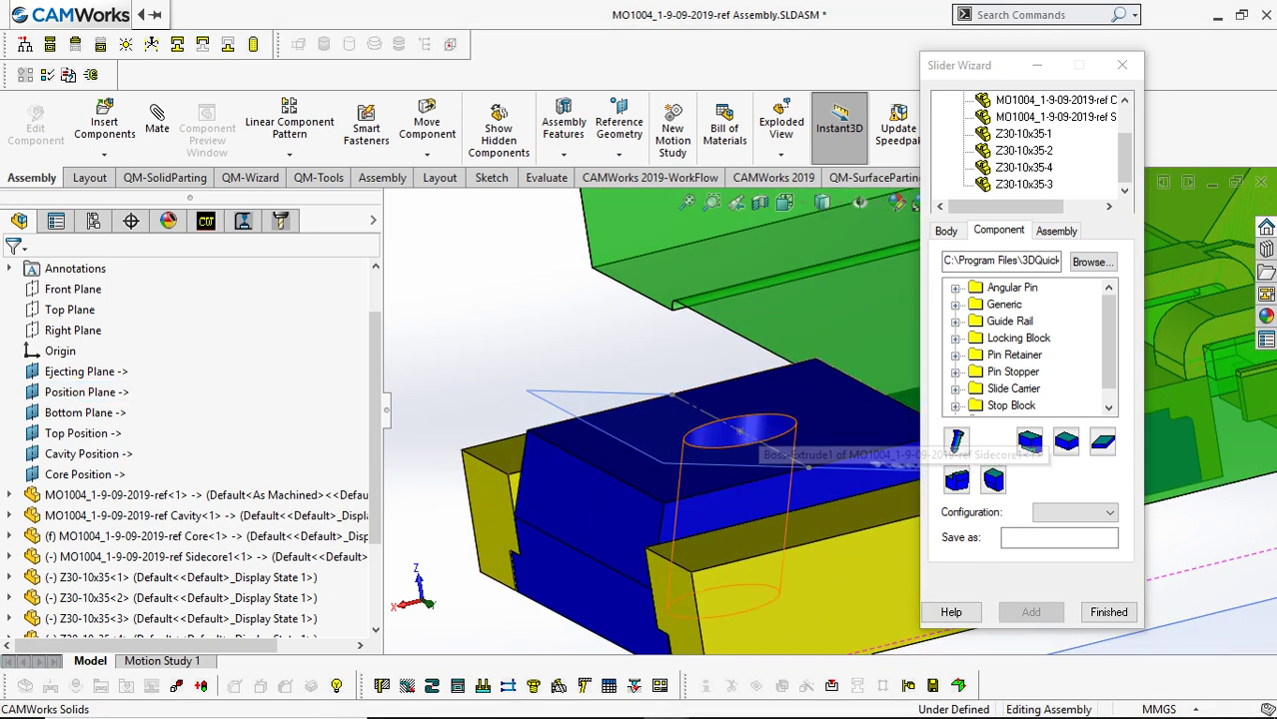
pyautogui.scroll(5, 830, 413)
pyautogui.scroll(2, 799, 499)
pyautogui.scroll(-4, 880, 250)
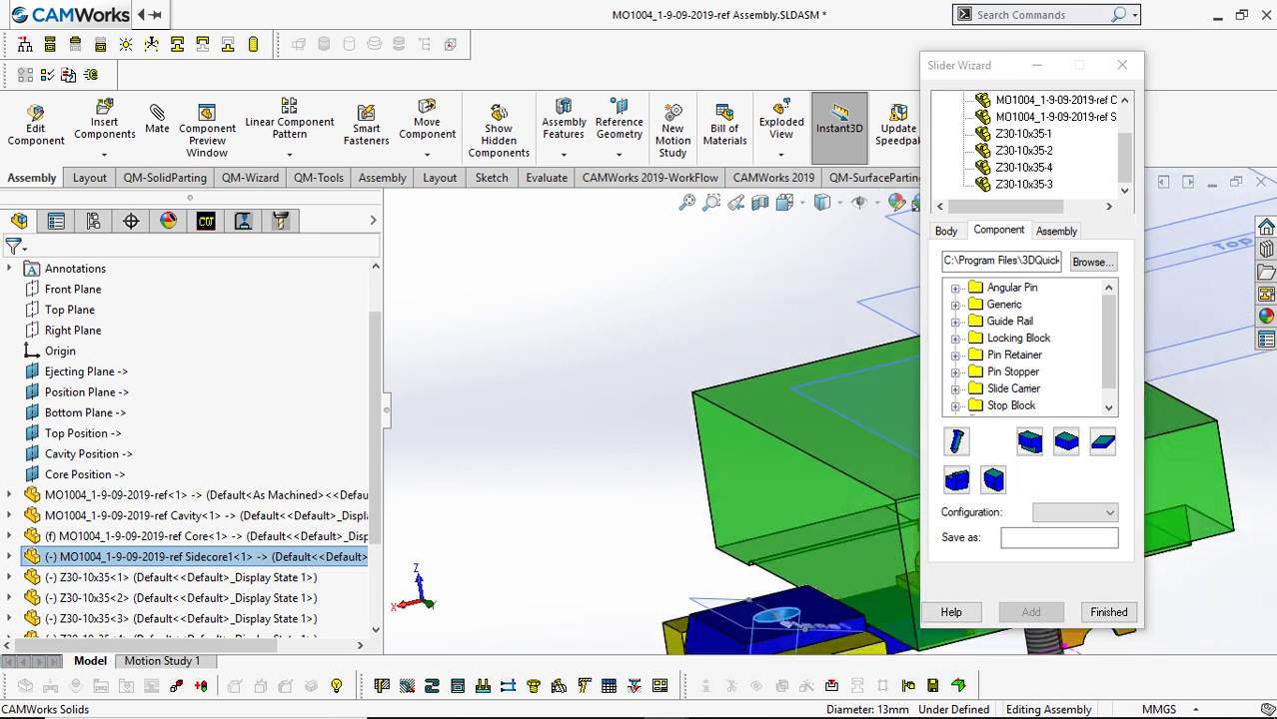
pyautogui.keyDown('ctrl'); pyautogui.click(867, 341); pyautogui.keyUp('ctrl')
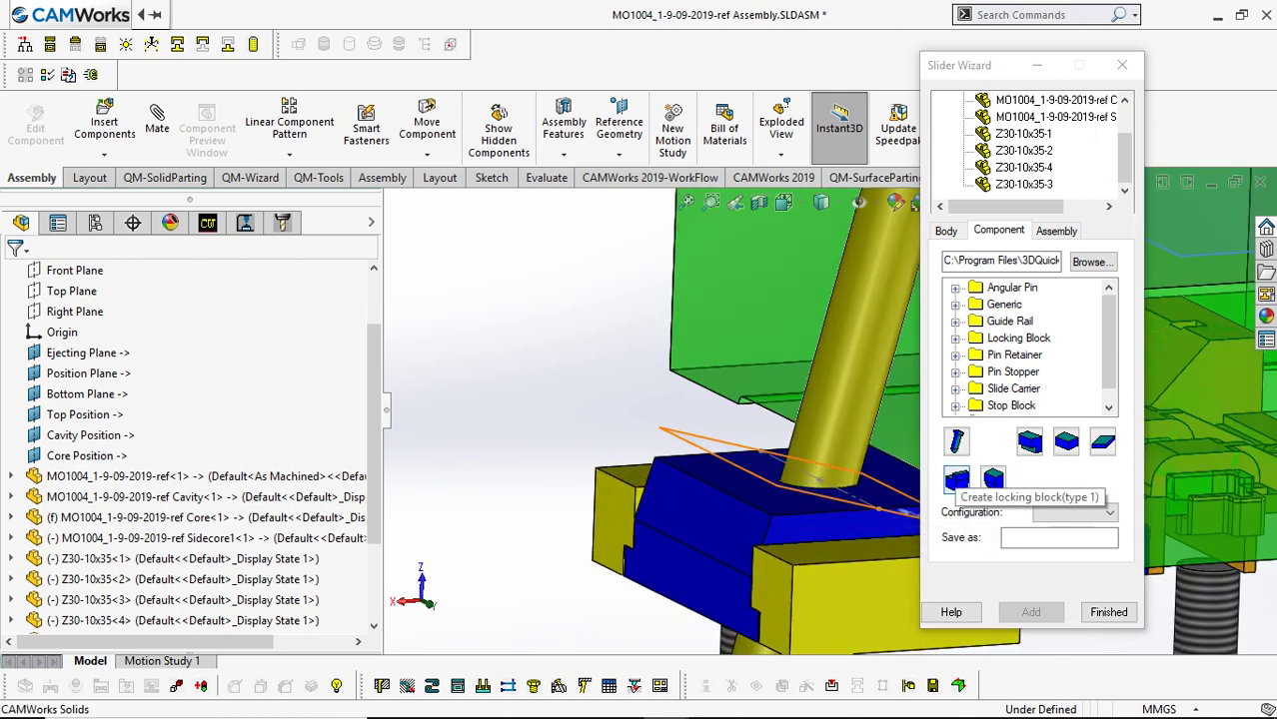
# Create a type 1 locking block from the slider body's declined outer face and upper face, and finish the Slider Wizard.
pyautogui.moveTo(956, 480)
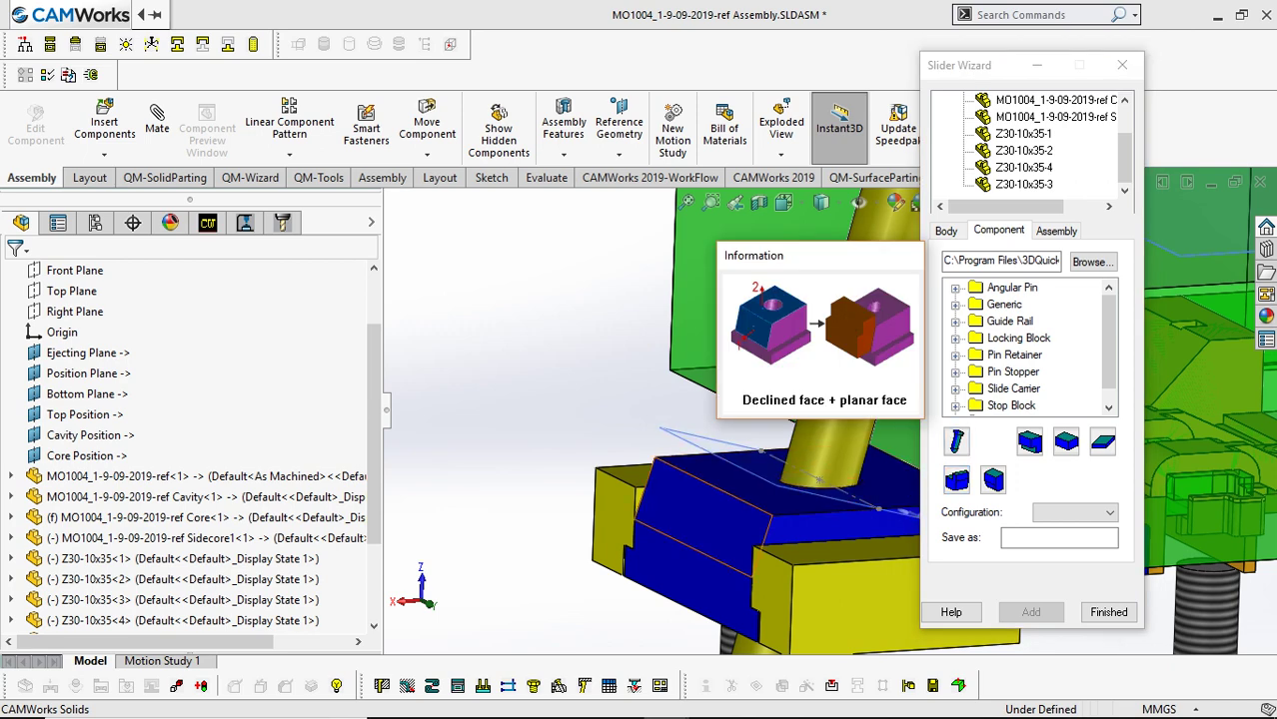
pyautogui.click(712, 500)
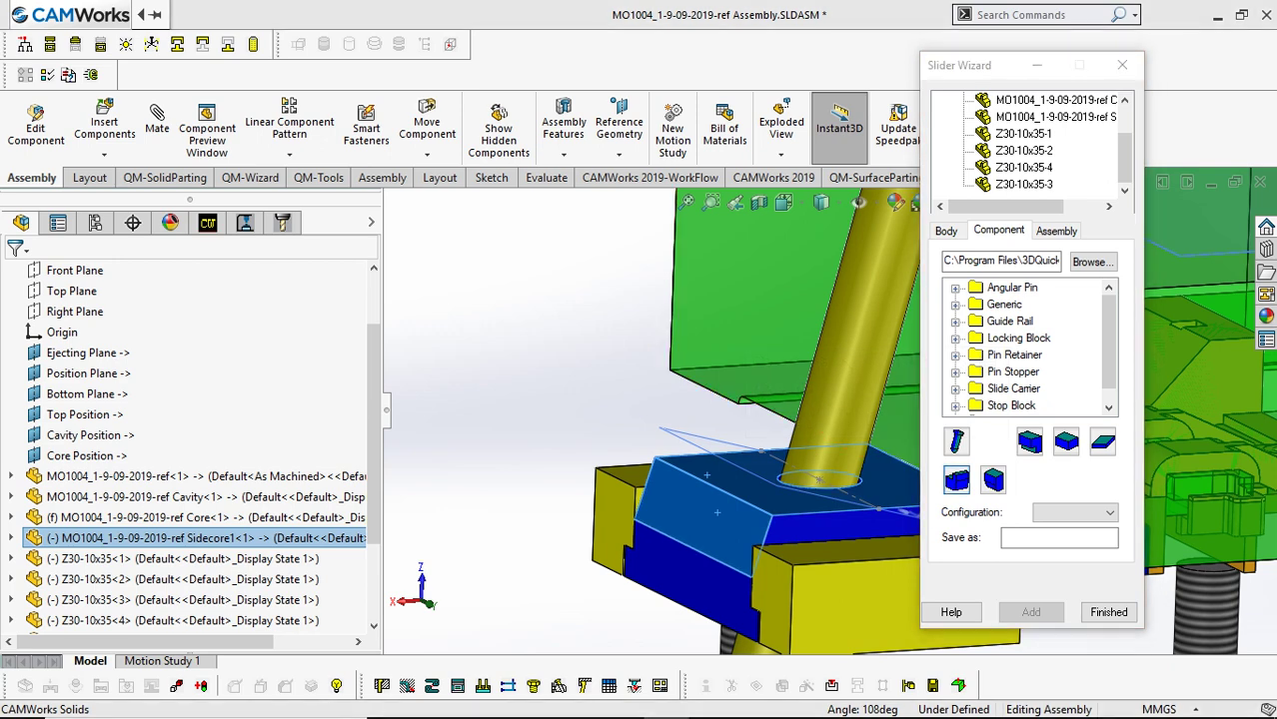
pyautogui.click(956, 480)
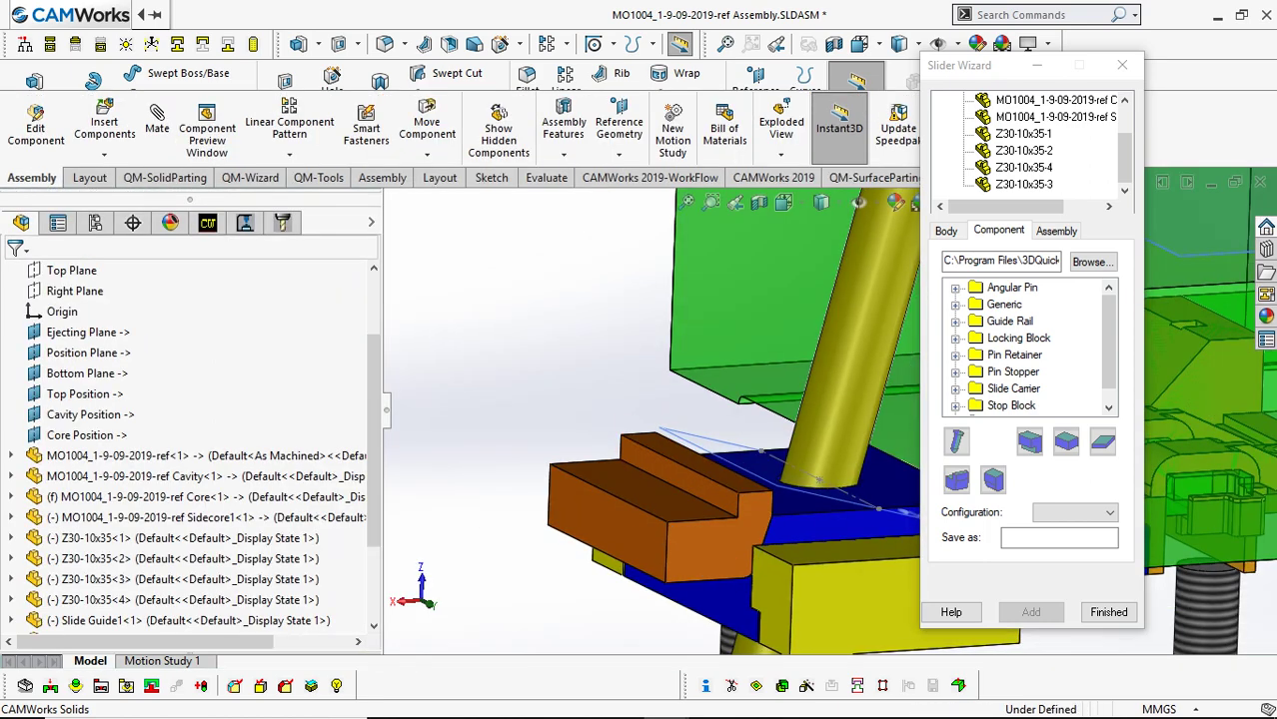
pyautogui.scroll(-4, 786, 530)
pyautogui.scroll(5, 805, 487)
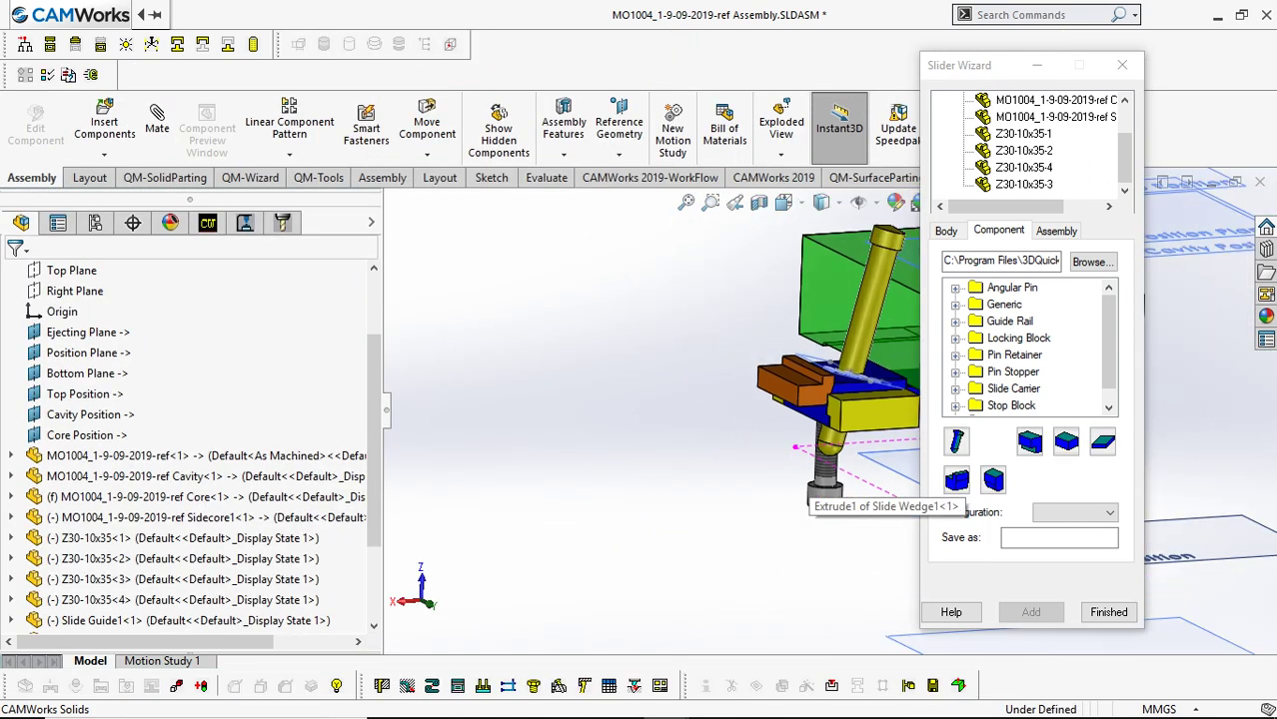
pyautogui.scroll(-2, 805, 487)
pyautogui.click(1107, 612)
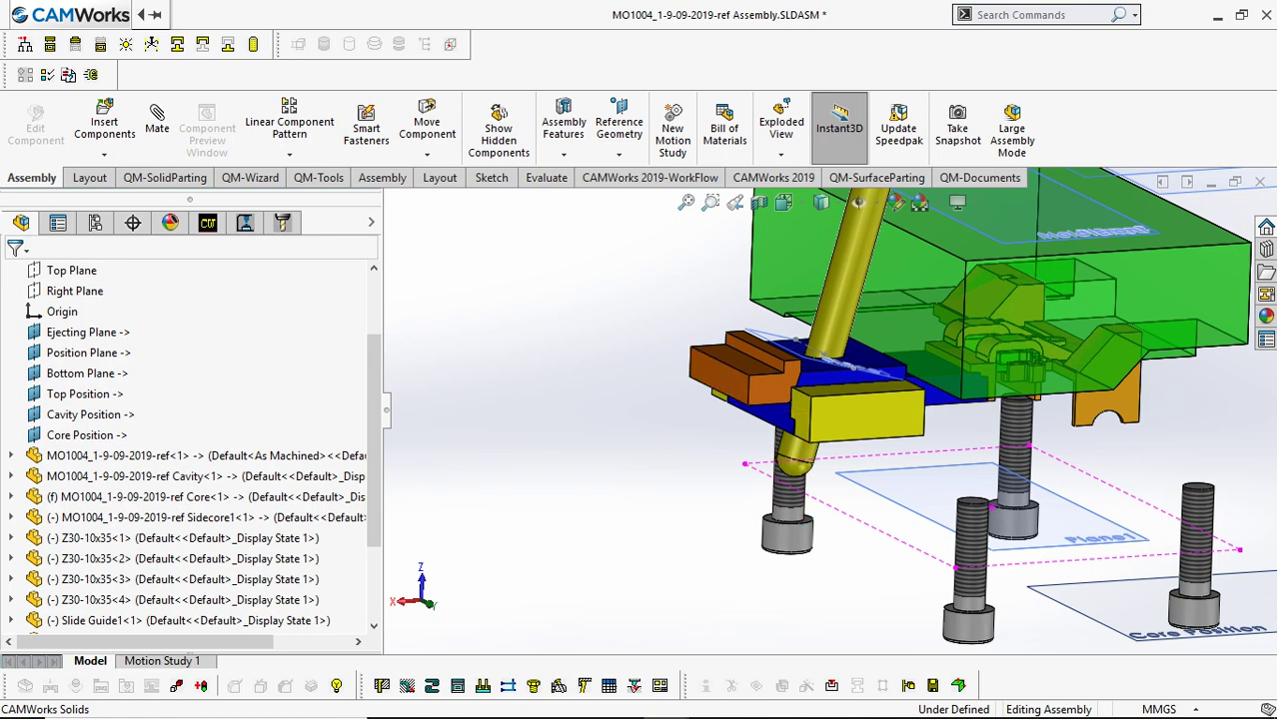
# Show the core block again and inspect how the slider components sit against it.
pyautogui.moveTo(800, 390); pyautogui.dragTo(819, 358, button='middle')
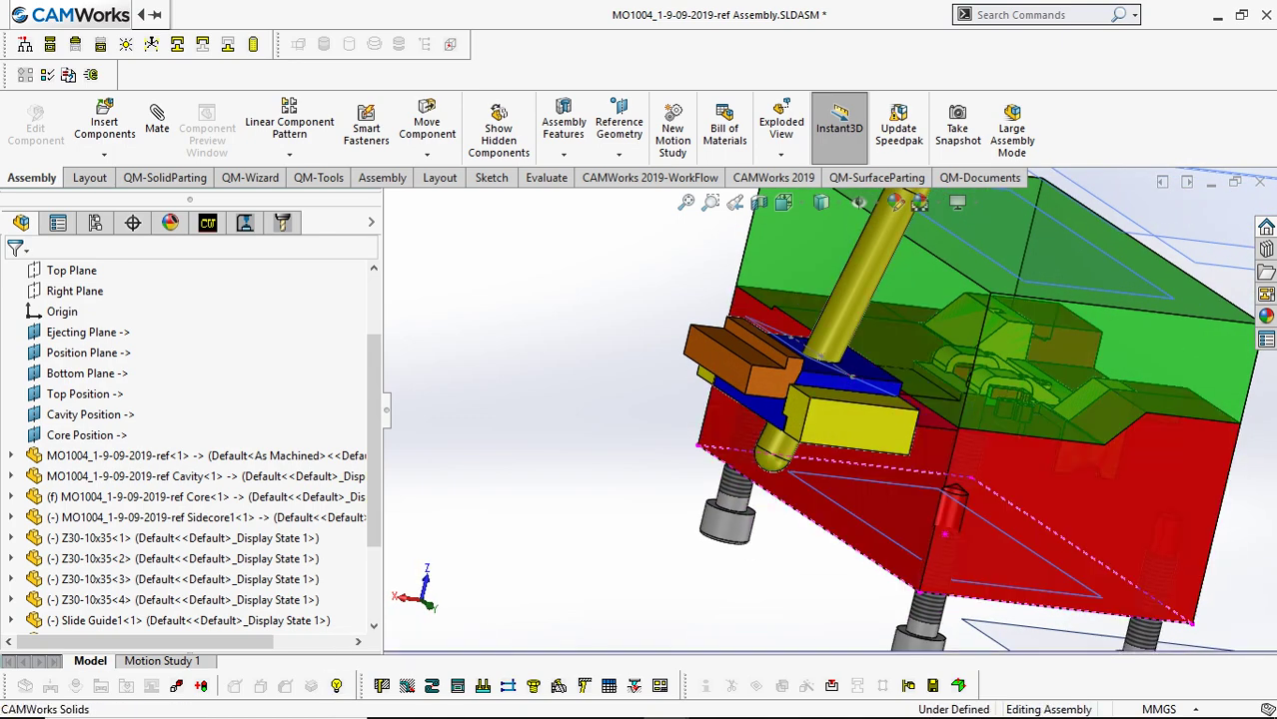
pyautogui.scroll(4, 851, 422)
pyautogui.moveTo(851, 422)
pyautogui.mouseDown(button='middle')
pyautogui.moveTo(849, 474)
pyautogui.moveTo(830, 434)
pyautogui.mouseUp(button='middle')
pyautogui.scroll(-5, 925, 448)
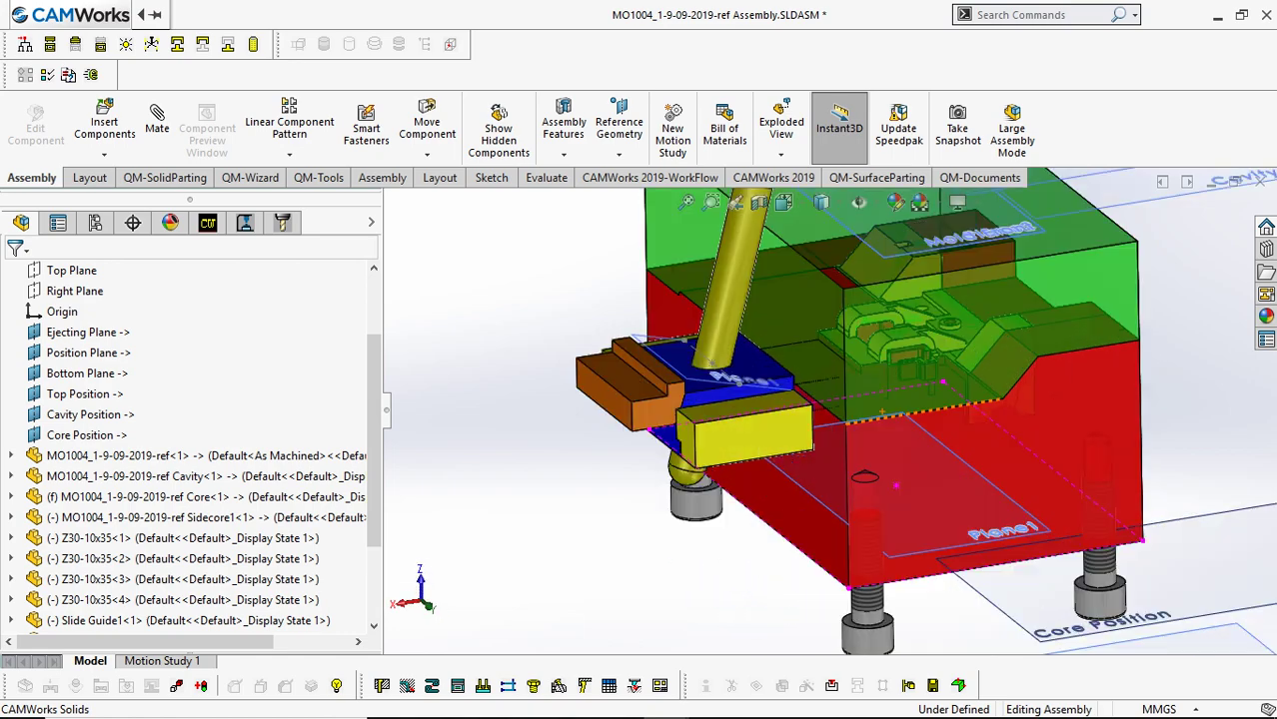
pyautogui.scroll(-3, 729, 390)
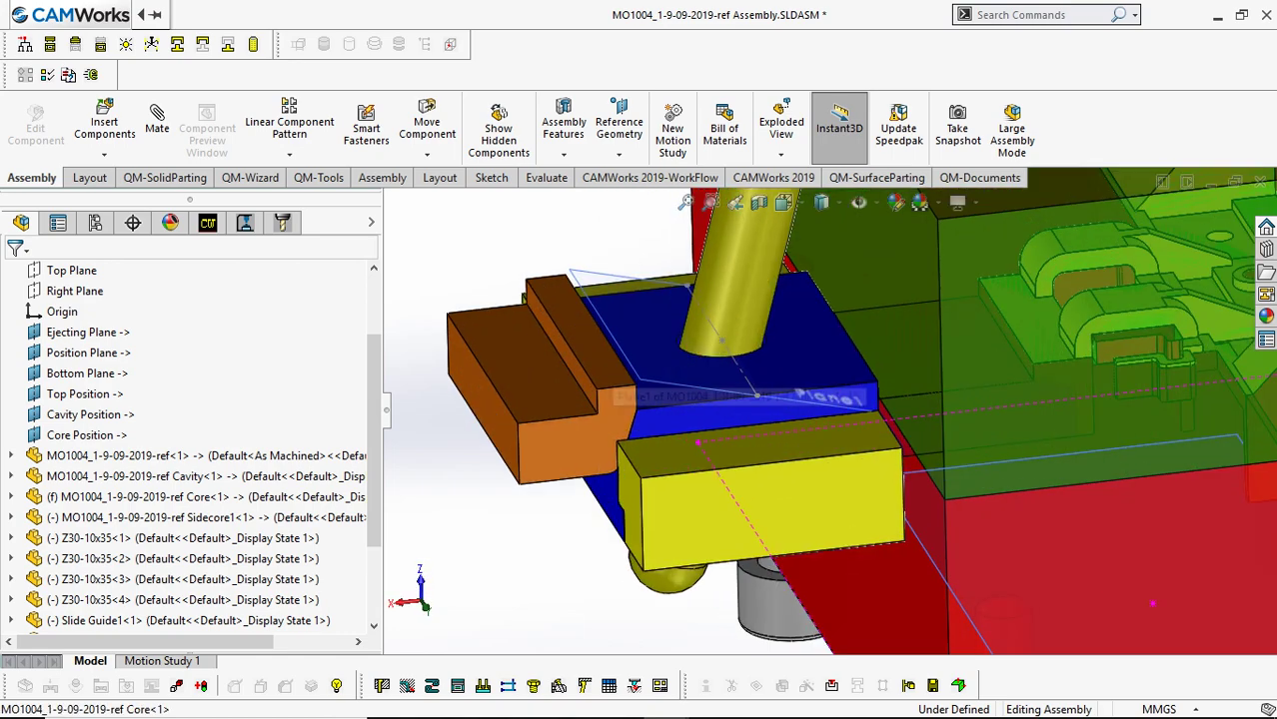
# Return to the full mold project assembly and examine the slider mechanisms at both cavities.
pyautogui.scroll(3, 826, 409)
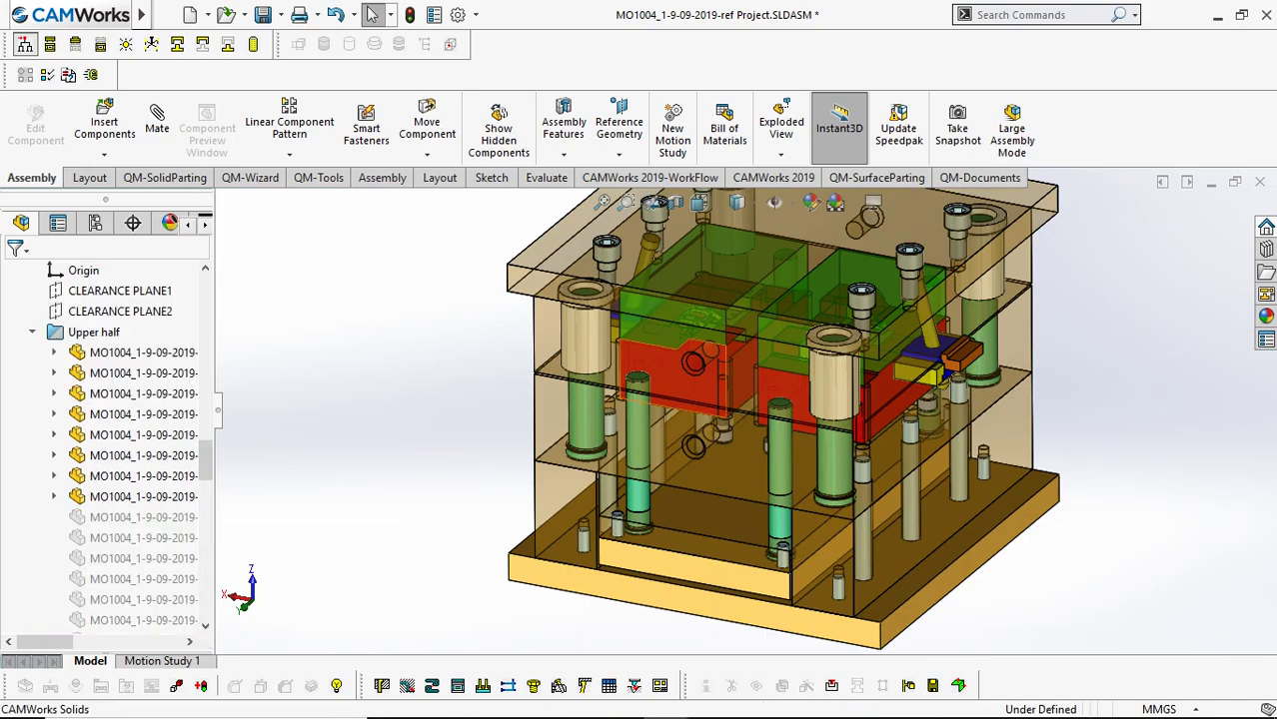
pyautogui.scroll(-3, 899, 379)
pyautogui.scroll(1, 799, 400)
pyautogui.moveTo(775, 436); pyautogui.dragTo(719, 450, button='middle')
pyautogui.scroll(4, 770, 400)
pyautogui.moveTo(859, 460); pyautogui.dragTo(863, 388, button='middle')
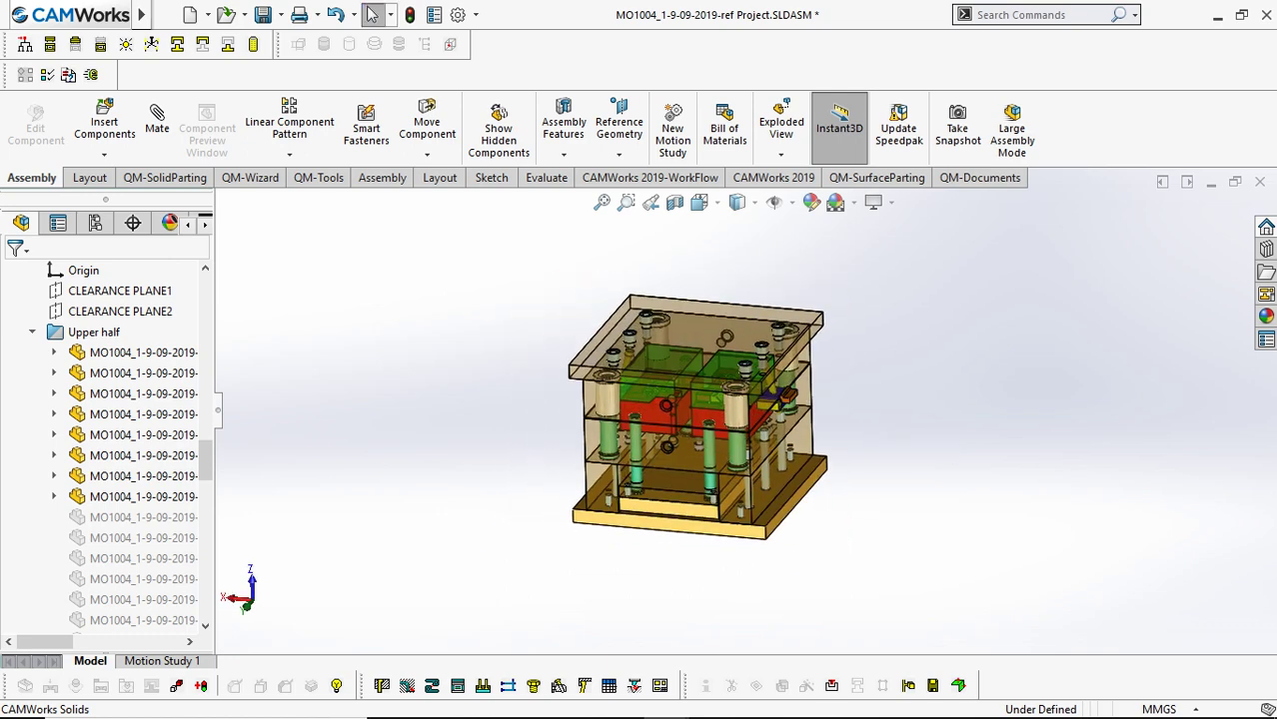
pyautogui.press('f')
pyautogui.click(547, 390)
pyautogui.press('Escape')
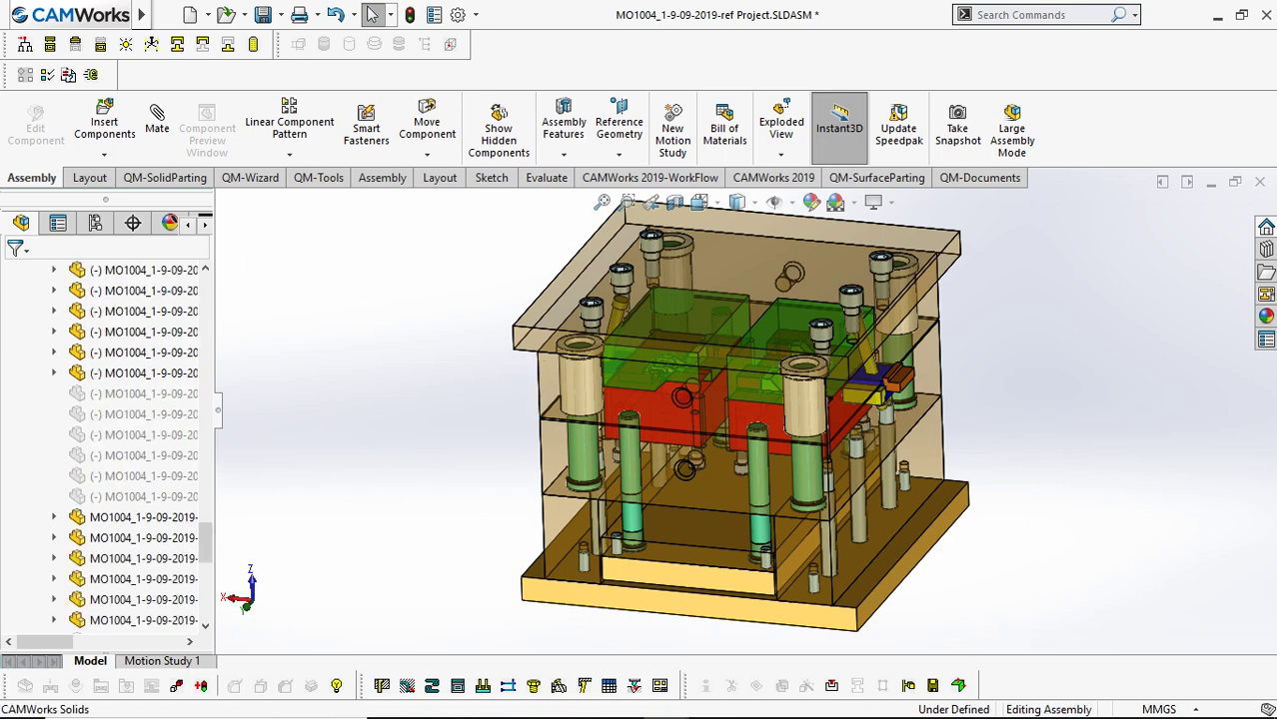